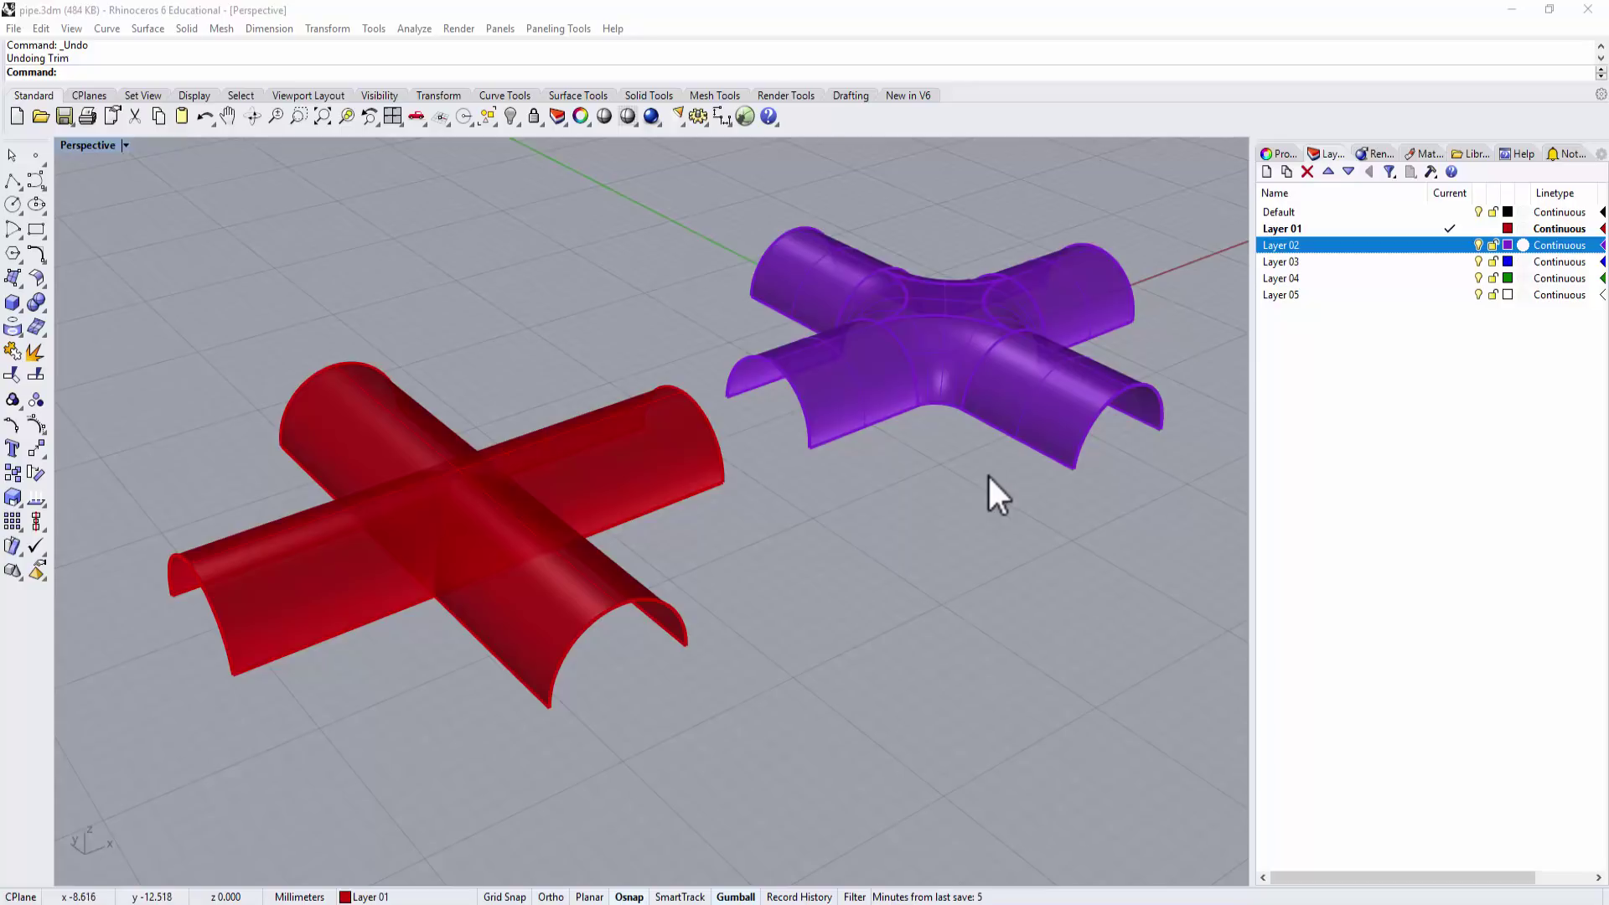
# Orbit and pan the Perspective view to frame both pipe crosses, clearing any selection.
pyautogui.moveTo(987, 475)
pyautogui.mouseDown(button='right')
pyautogui.moveTo(964, 536)
pyautogui.moveTo(830, 523)
pyautogui.moveTo(956, 496)
pyautogui.moveTo(977, 531)
pyautogui.moveTo(922, 486)
pyautogui.mouseUp(button='right')
pyautogui.scroll(5, 992, 424)
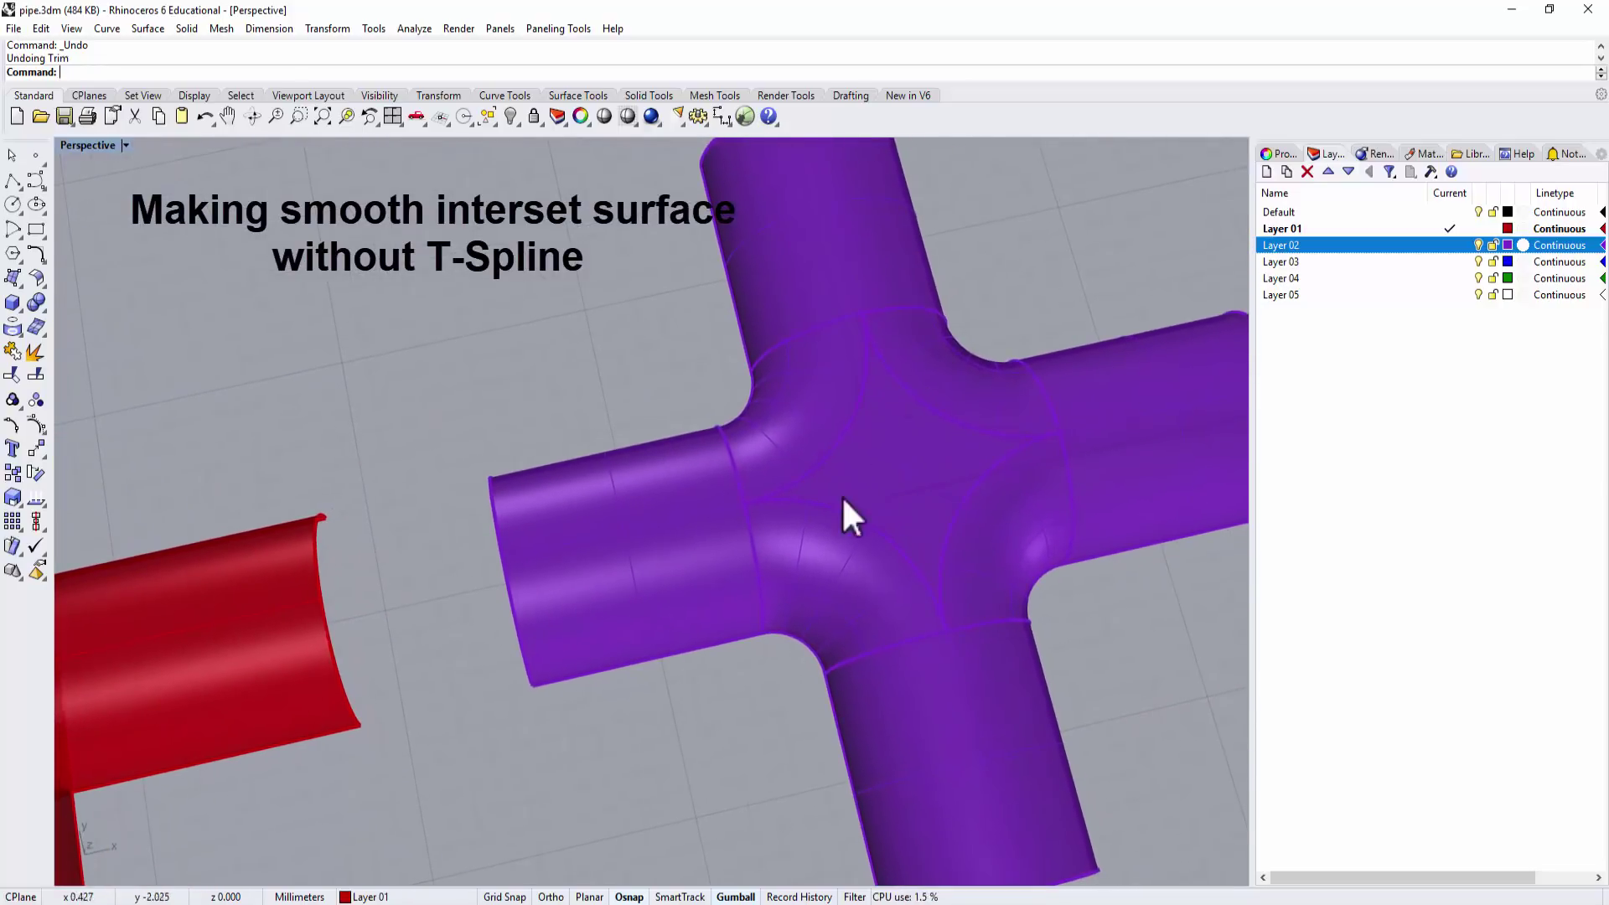
pyautogui.scroll(-2, 901, 486)
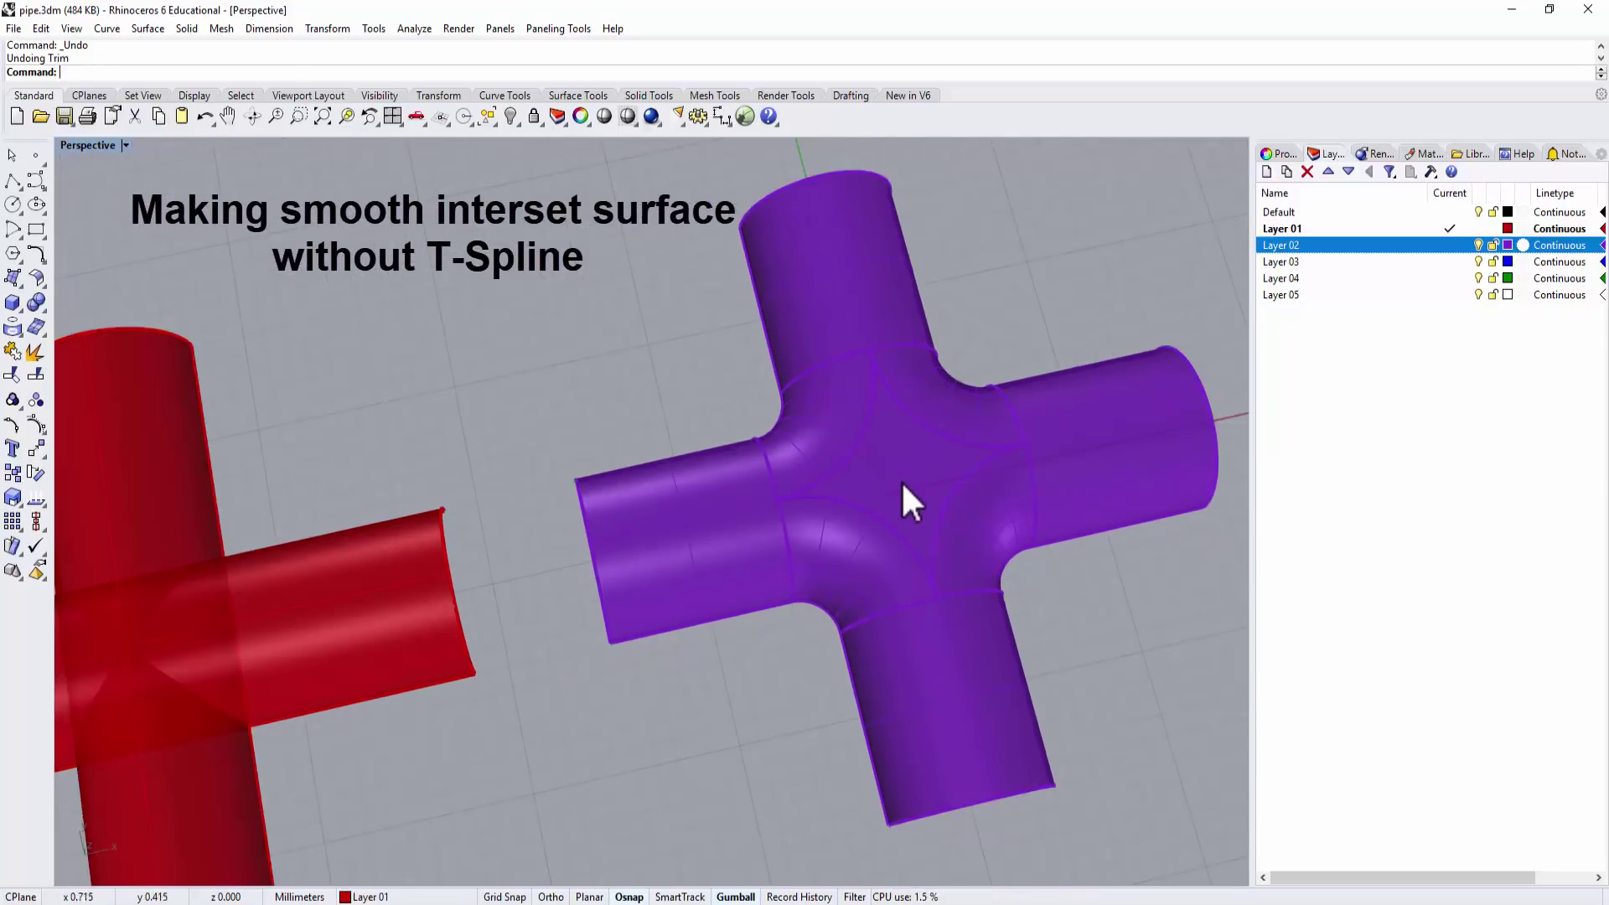
pyautogui.keyDown('shift'); pyautogui.moveTo(718, 539); pyautogui.dragTo(984, 407, button='right'); pyautogui.keyUp('shift')
pyautogui.keyDown('shift'); pyautogui.moveTo(942, 486); pyautogui.dragTo(863, 485, button='right'); pyautogui.keyUp('shift')
pyautogui.scroll(-2, 962, 472)
pyautogui.click(549, 466)
pyautogui.click(432, 613)
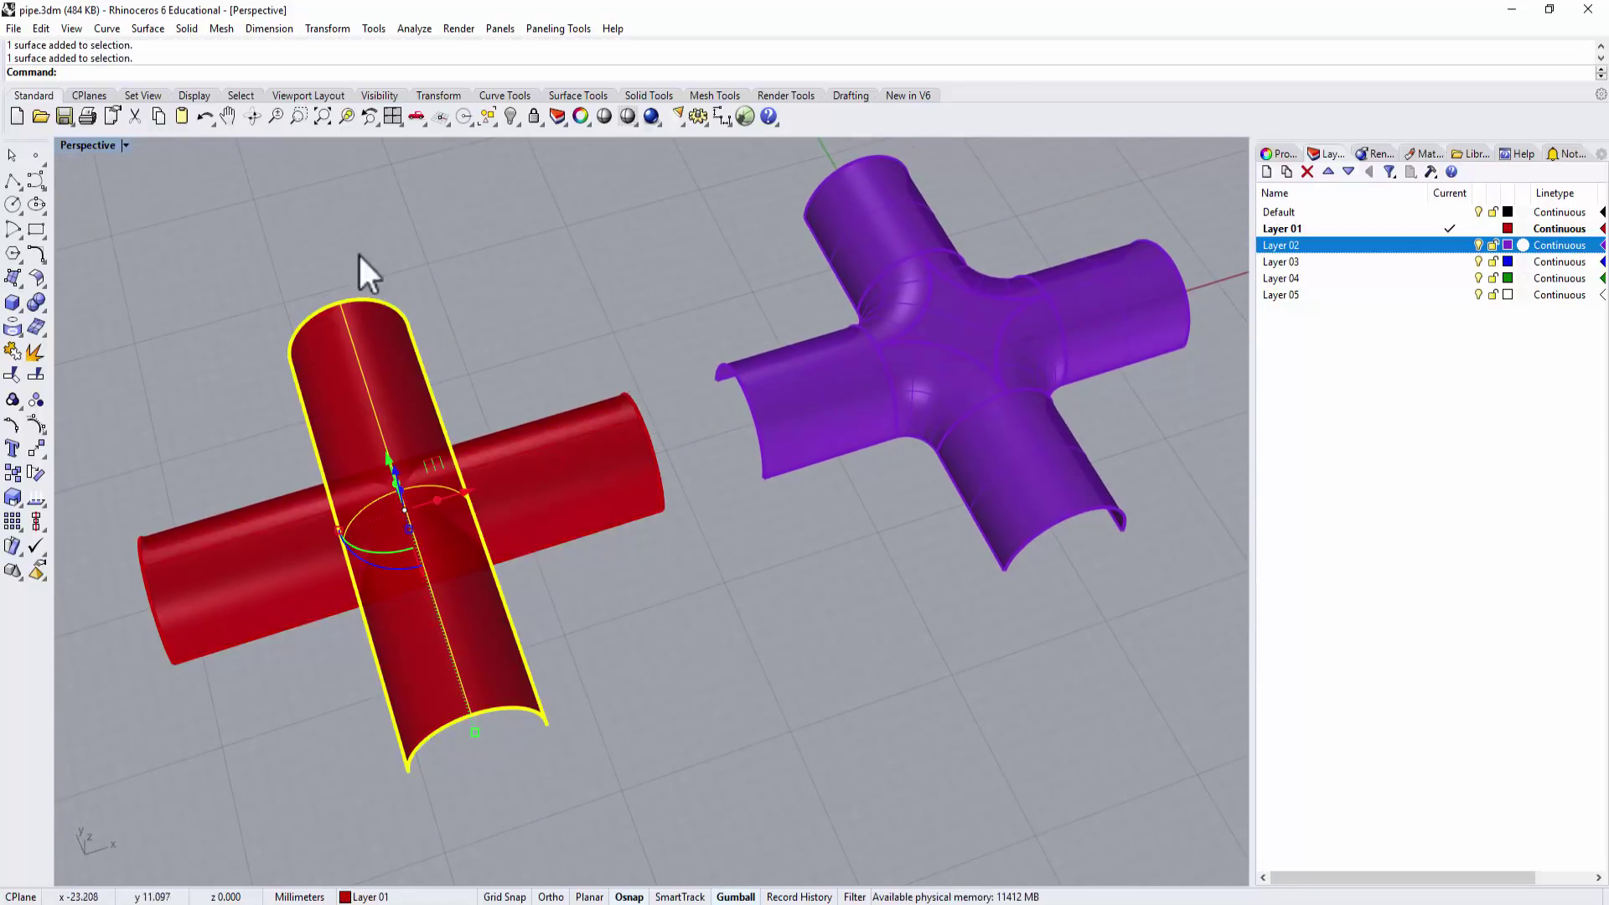
pyautogui.click(564, 604)
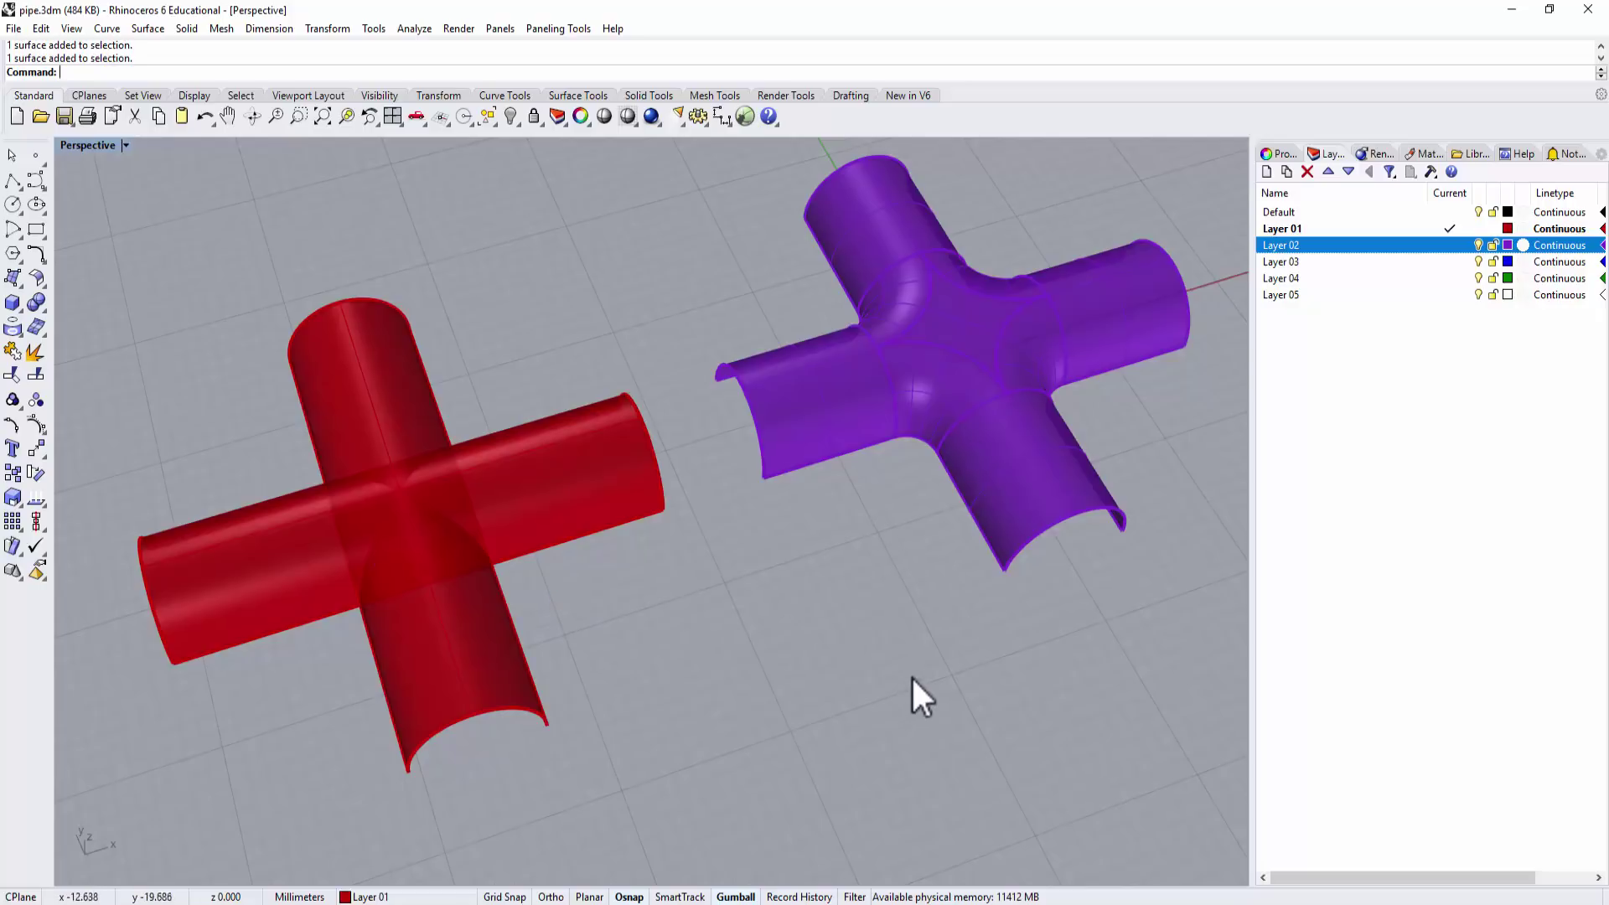
pyautogui.keyDown('shift'); pyautogui.moveTo(915, 669); pyautogui.dragTo(907, 637, button='right'); pyautogui.keyUp('shift')
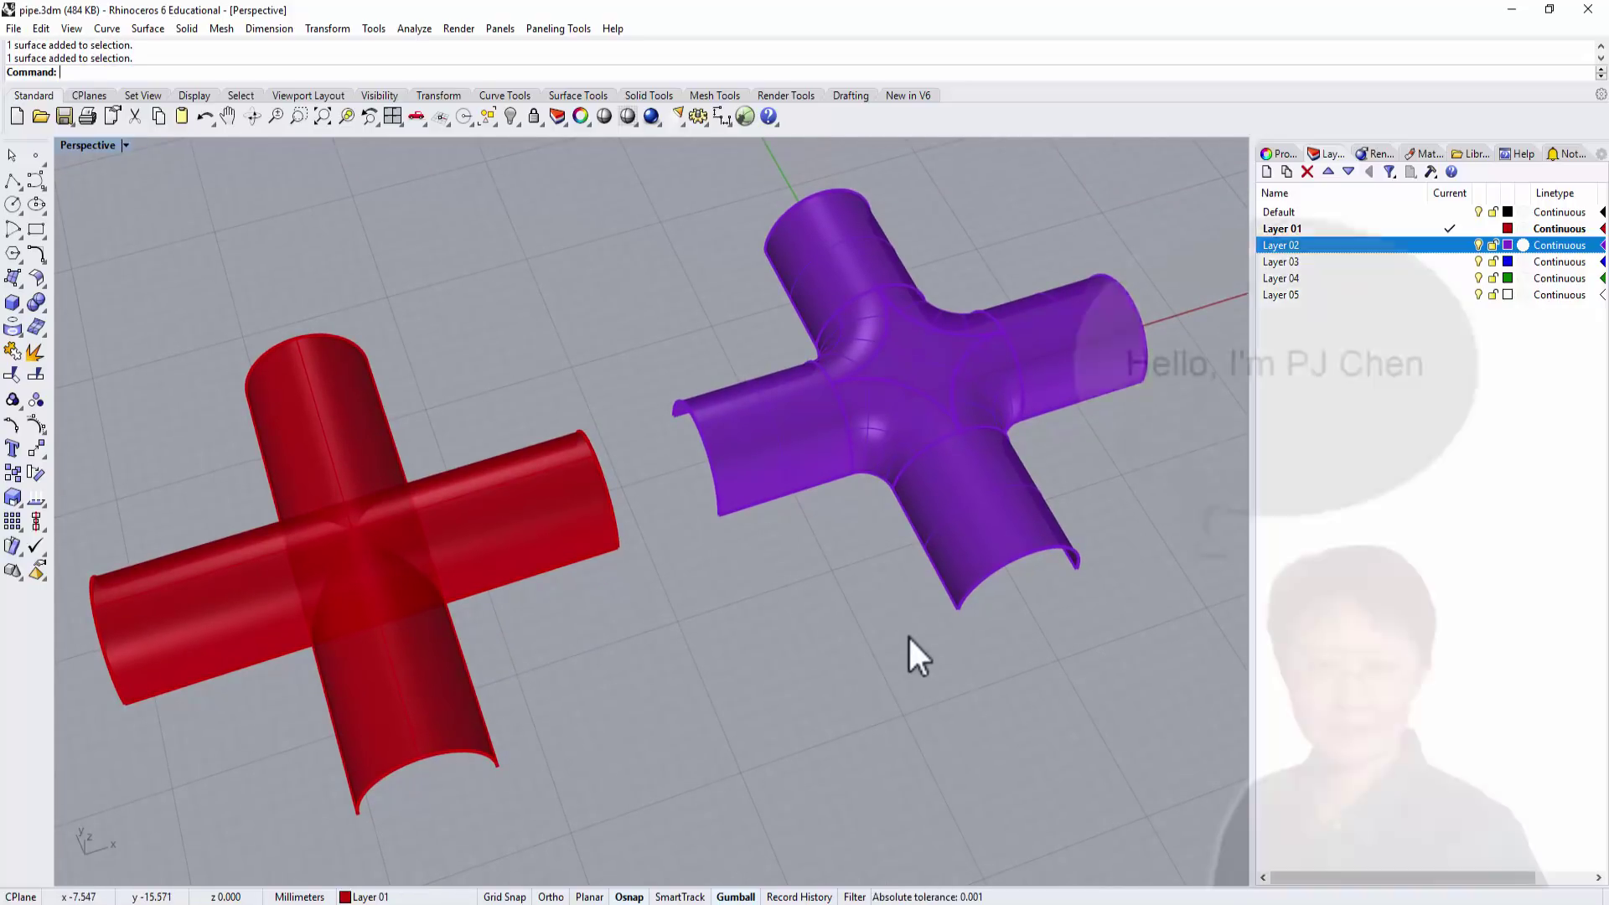
pyautogui.moveTo(890, 650)
pyautogui.mouseDown(button='right')
pyautogui.moveTo(872, 657)
pyautogui.moveTo(897, 635)
pyautogui.moveTo(879, 646)
pyautogui.mouseUp(button='right')
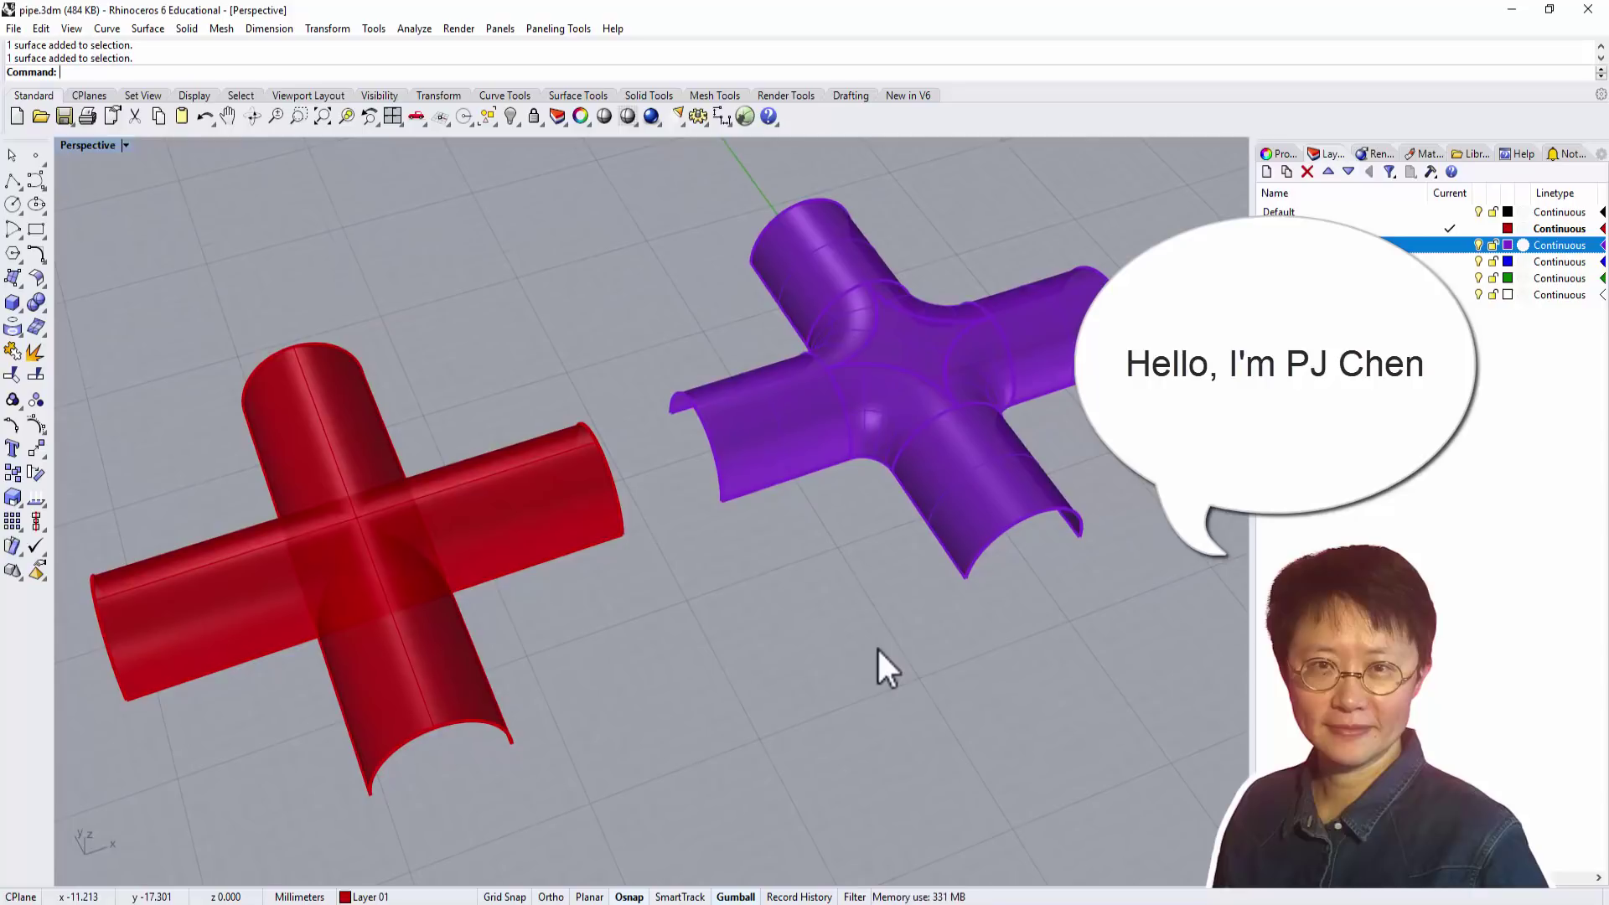
pyautogui.moveTo(876, 647); pyautogui.dragTo(822, 651, button='right')
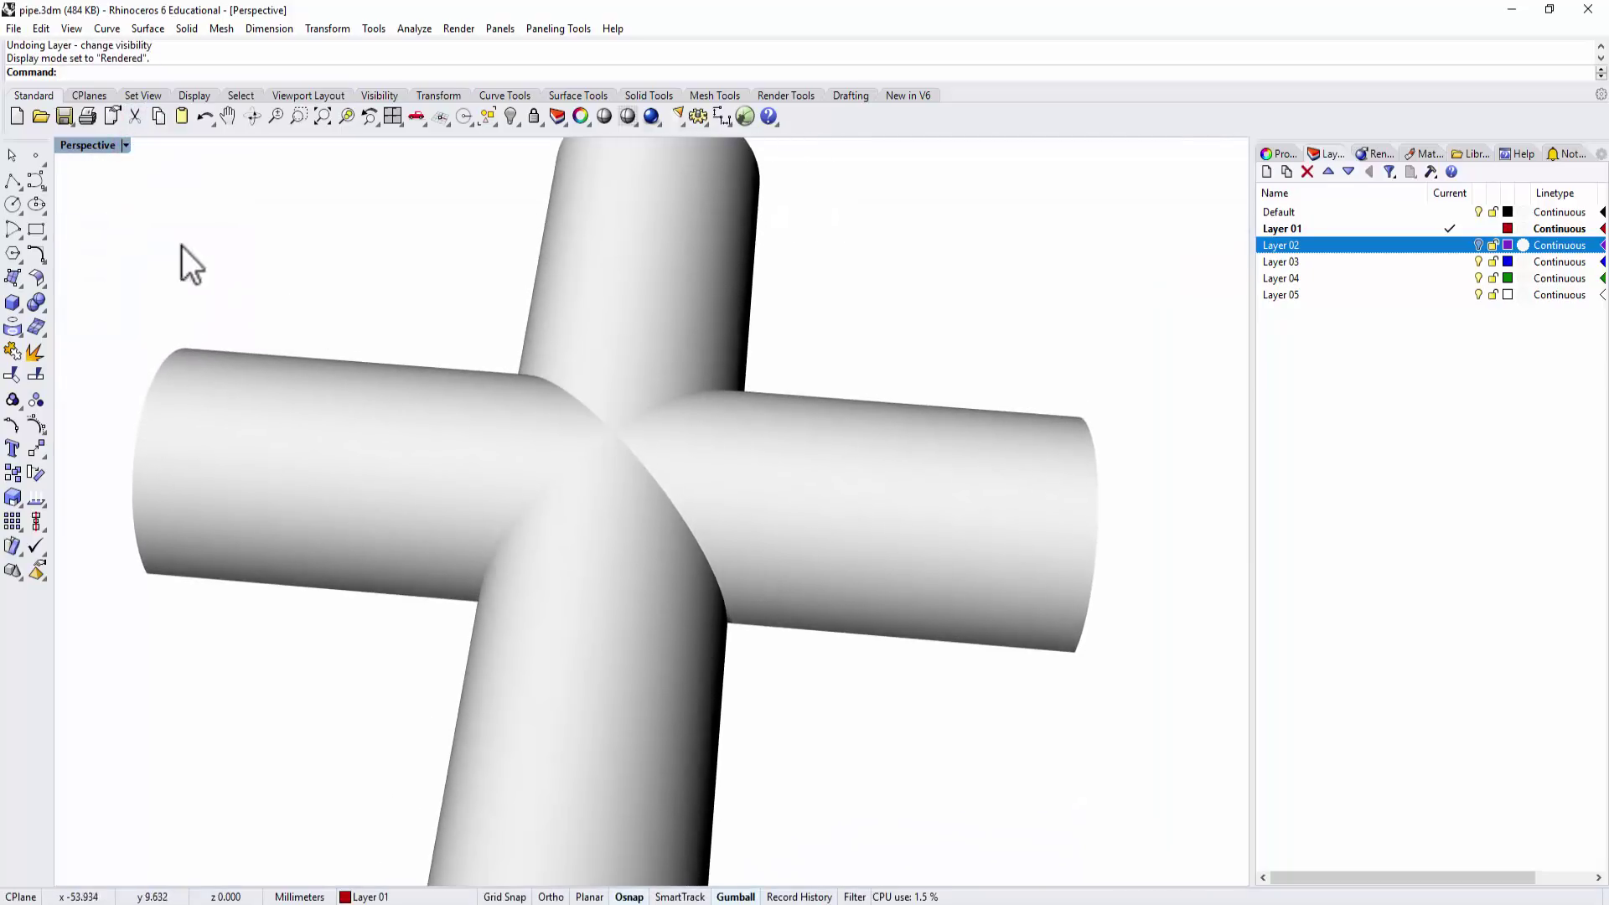
# Set the Perspective view to Ghosted display and orbit around the red crossing pipes.
pyautogui.click(125, 147)
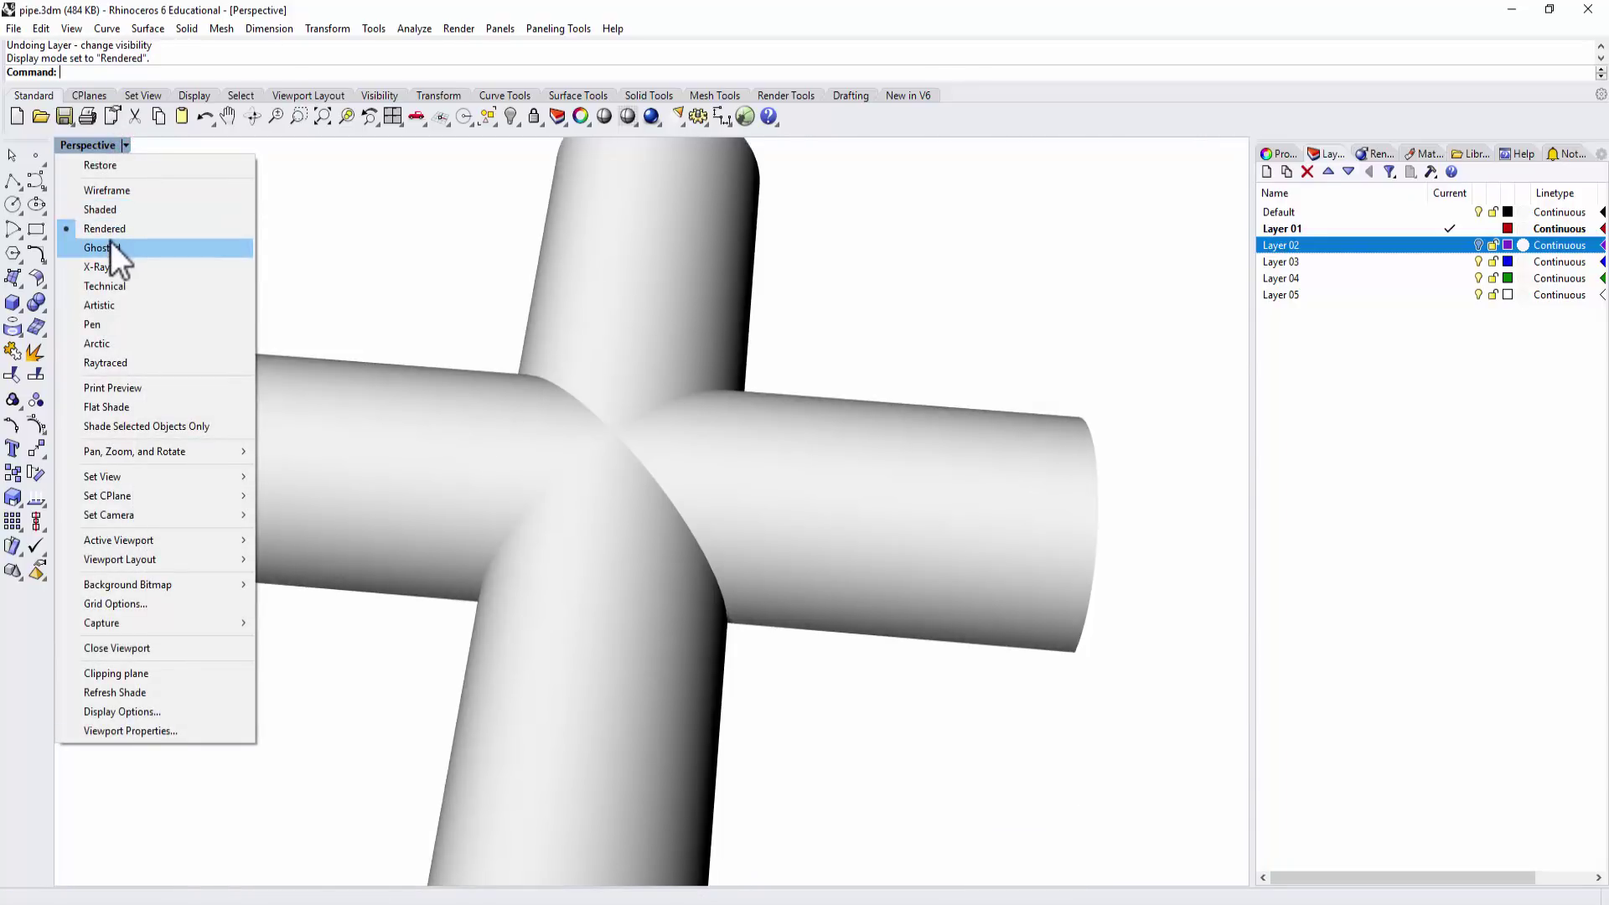
pyautogui.click(109, 243)
pyautogui.moveTo(659, 358); pyautogui.dragTo(808, 424, button='right')
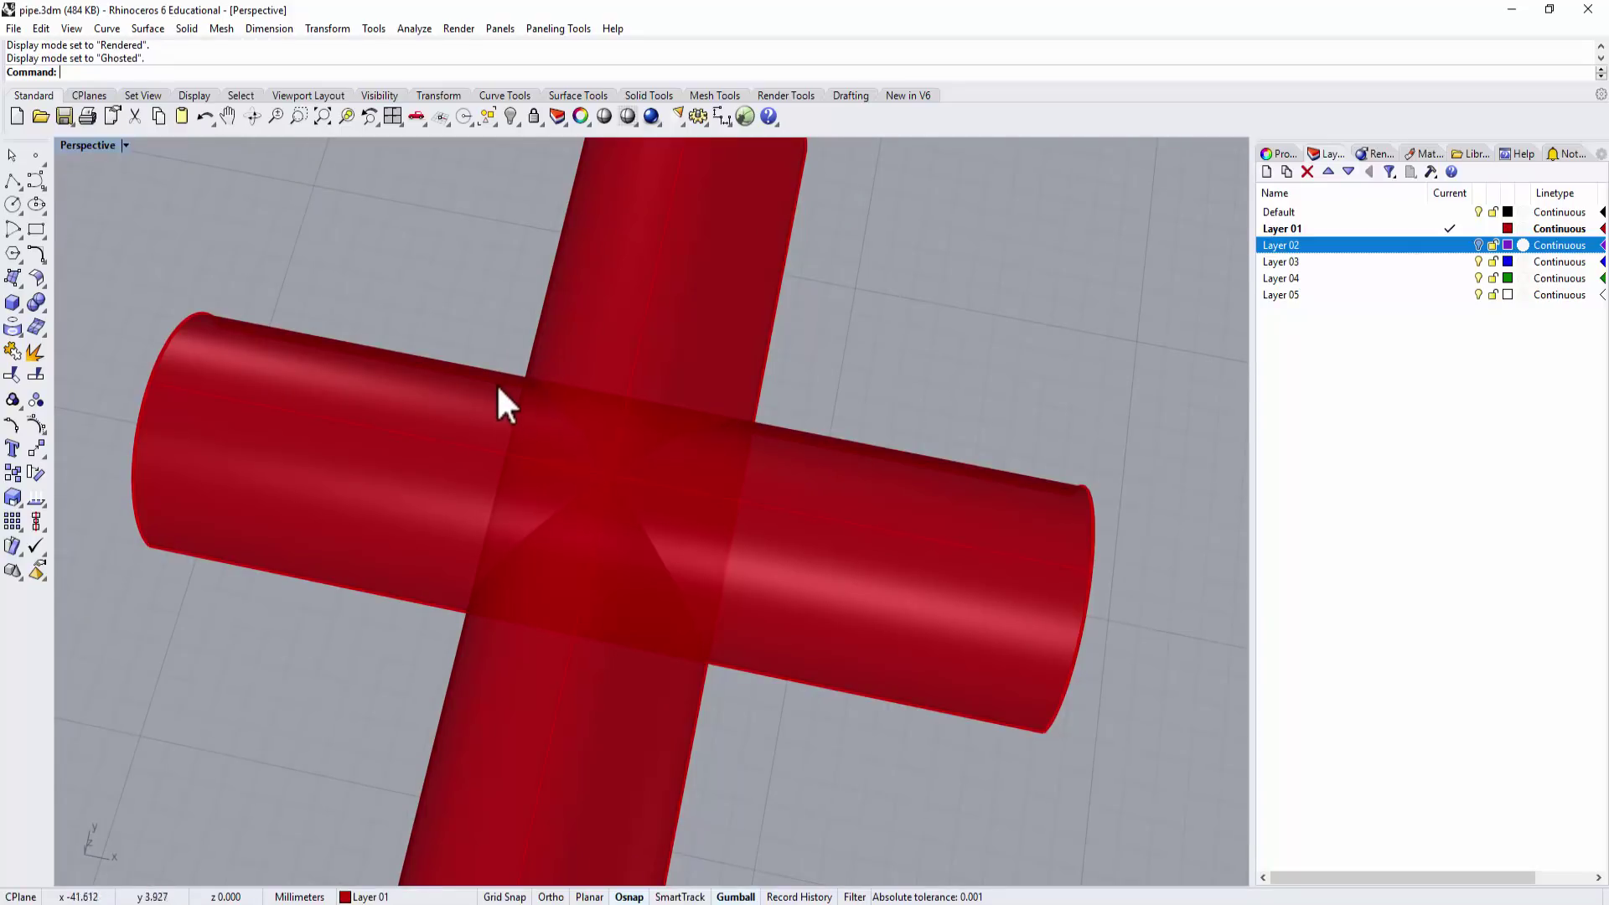
pyautogui.moveTo(595, 487); pyautogui.dragTo(736, 537, button='right')
pyautogui.moveTo(634, 387); pyautogui.dragTo(652, 453, button='right')
pyautogui.moveTo(631, 386); pyautogui.dragTo(768, 429, button='right')
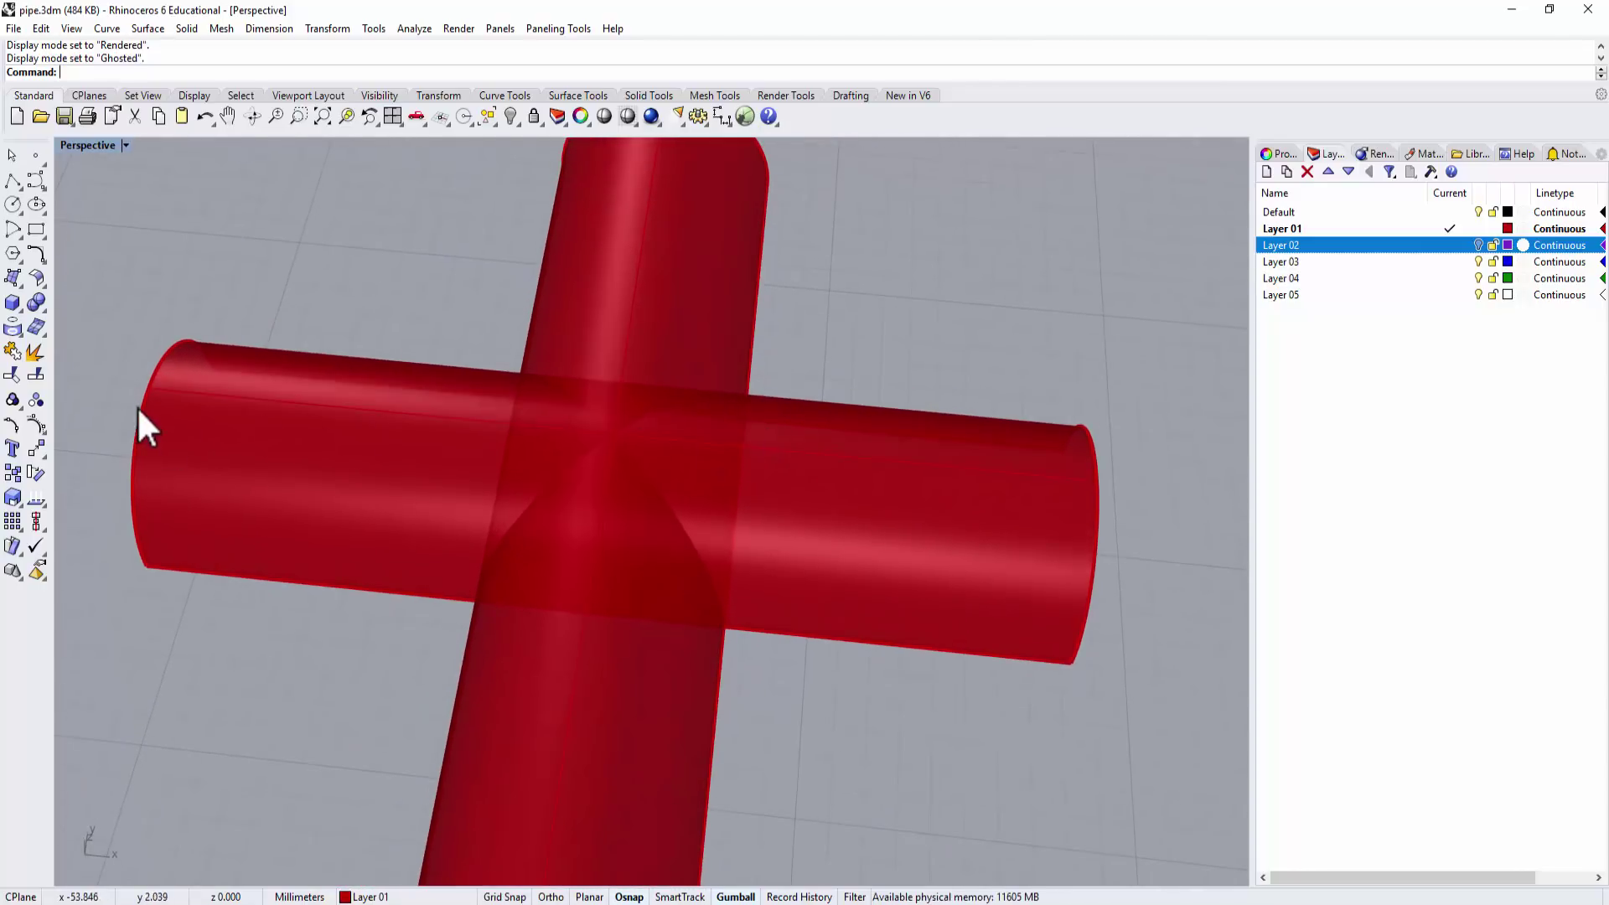
# Trim the vertical pipe inside the crossing, using the horizontal pipe as cutter.
pyautogui.click(13, 377)
pyautogui.click(303, 492)
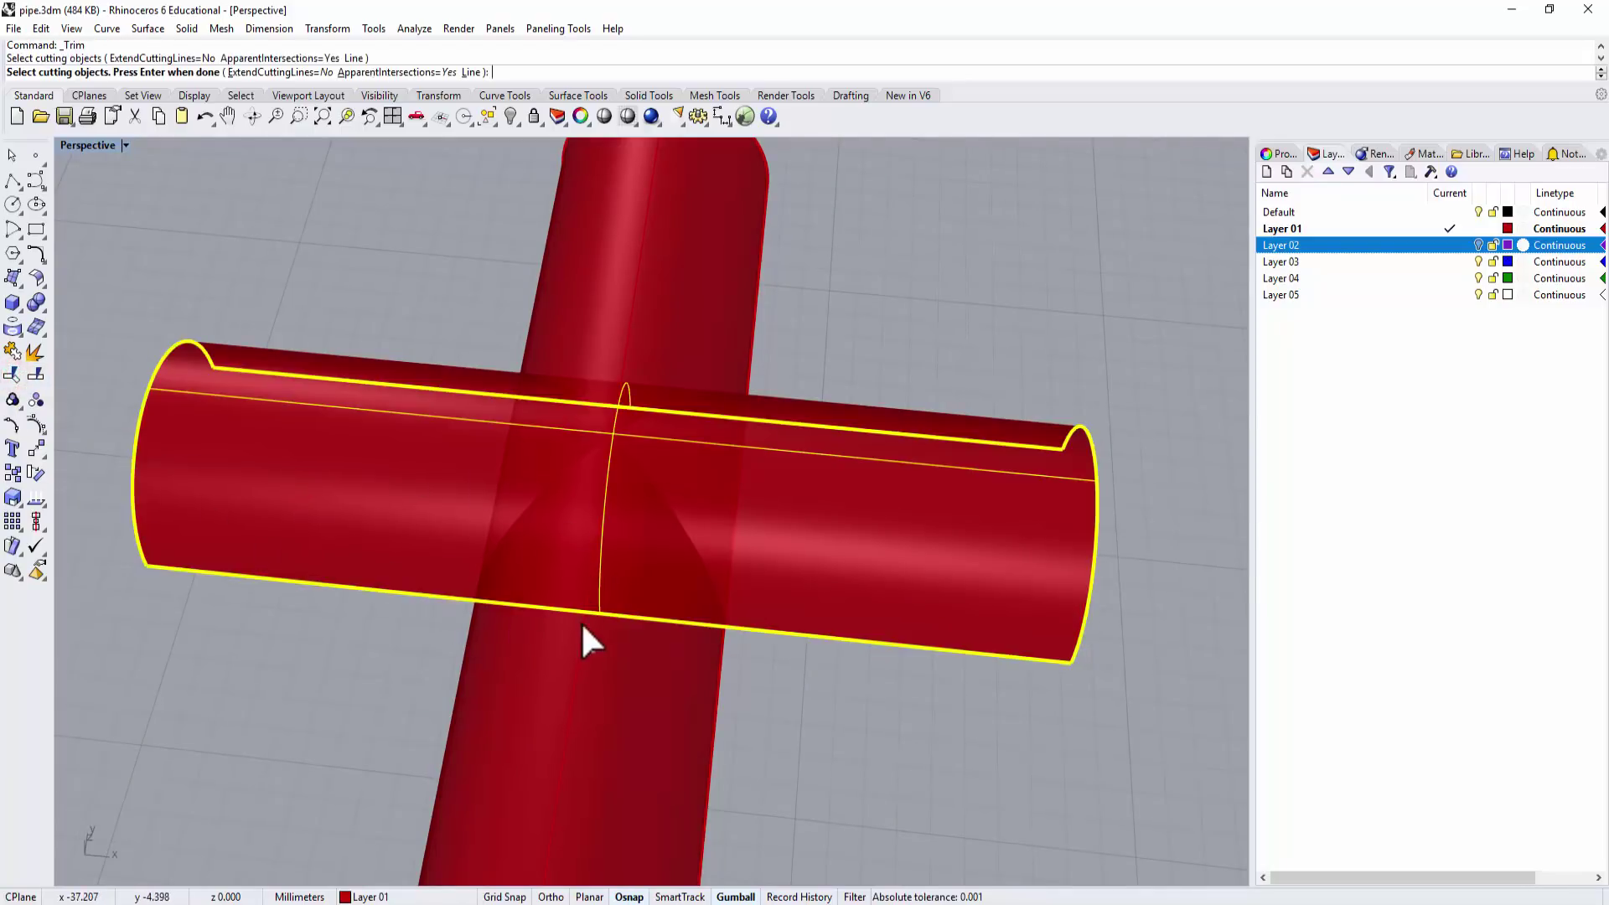
pyautogui.press('Return')
pyautogui.moveTo(684, 535)
pyautogui.mouseDown(button='right')
pyautogui.moveTo(729, 492)
pyautogui.moveTo(718, 520)
pyautogui.moveTo(686, 520)
pyautogui.mouseUp(button='right')
pyautogui.click(726, 491)
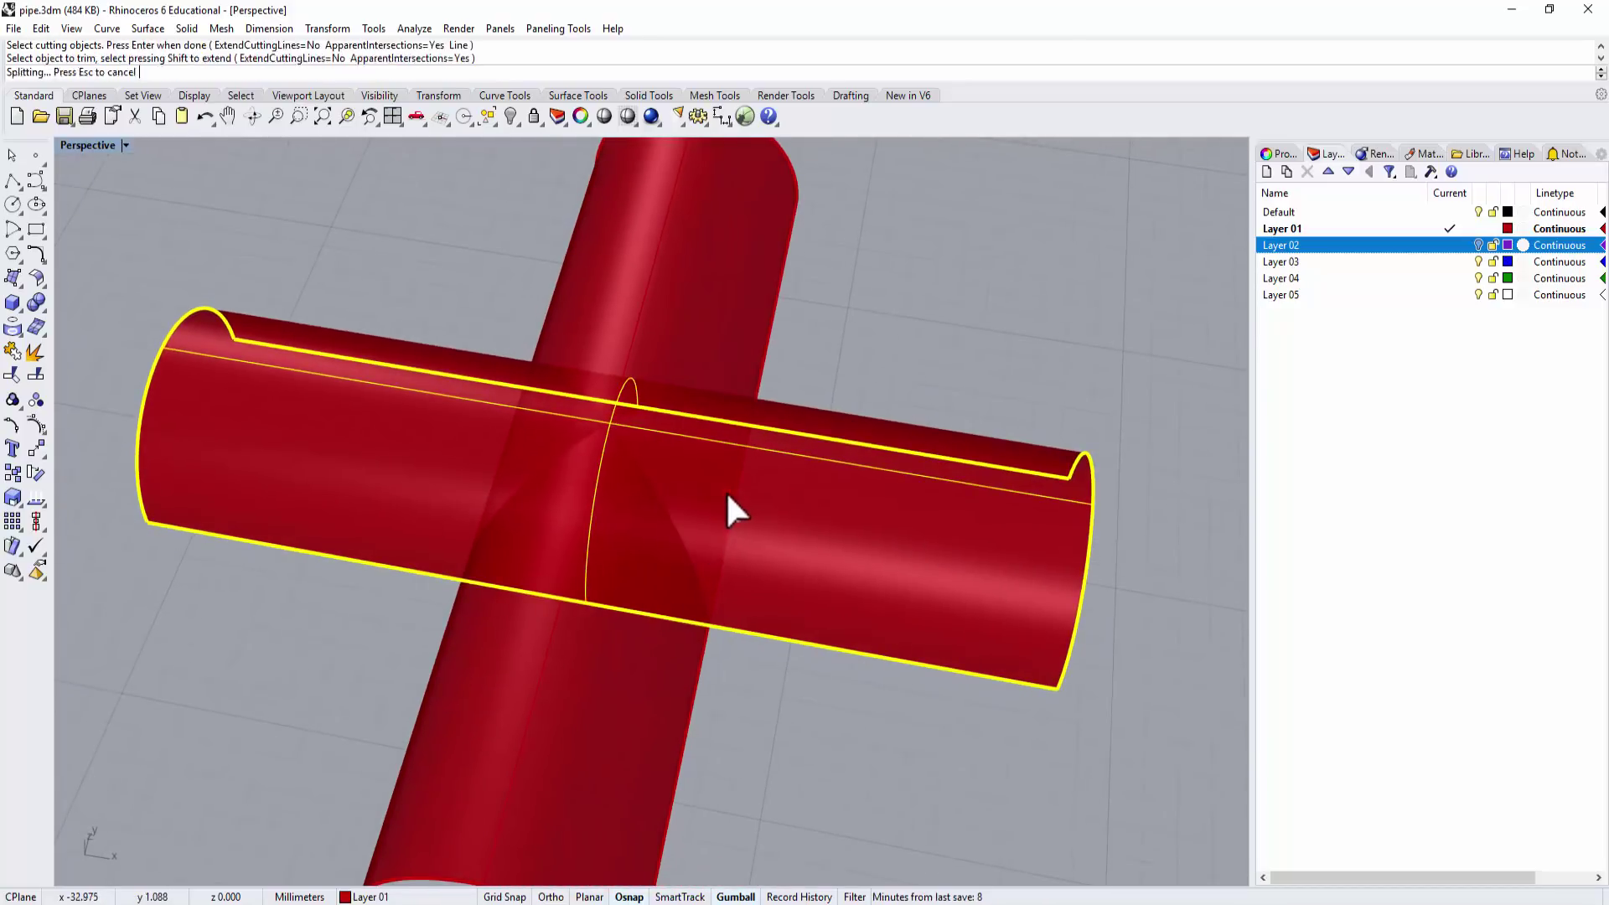
pyautogui.click(512, 442)
pyautogui.moveTo(705, 578); pyautogui.dragTo(754, 567, button='right')
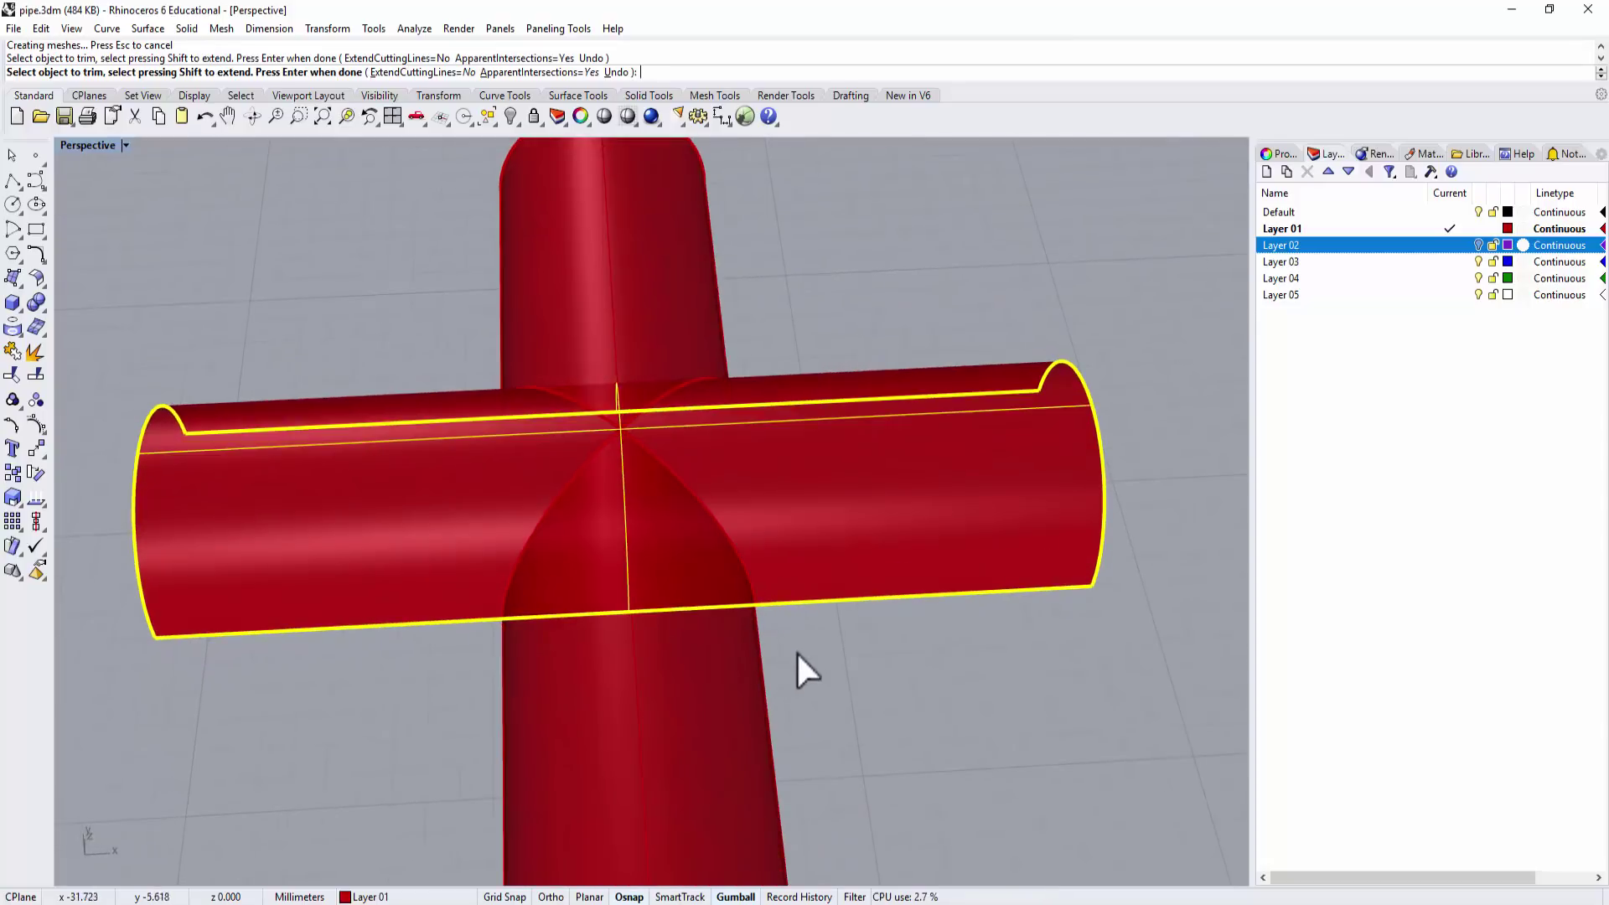
pyautogui.press('Return')
pyautogui.press('Return')
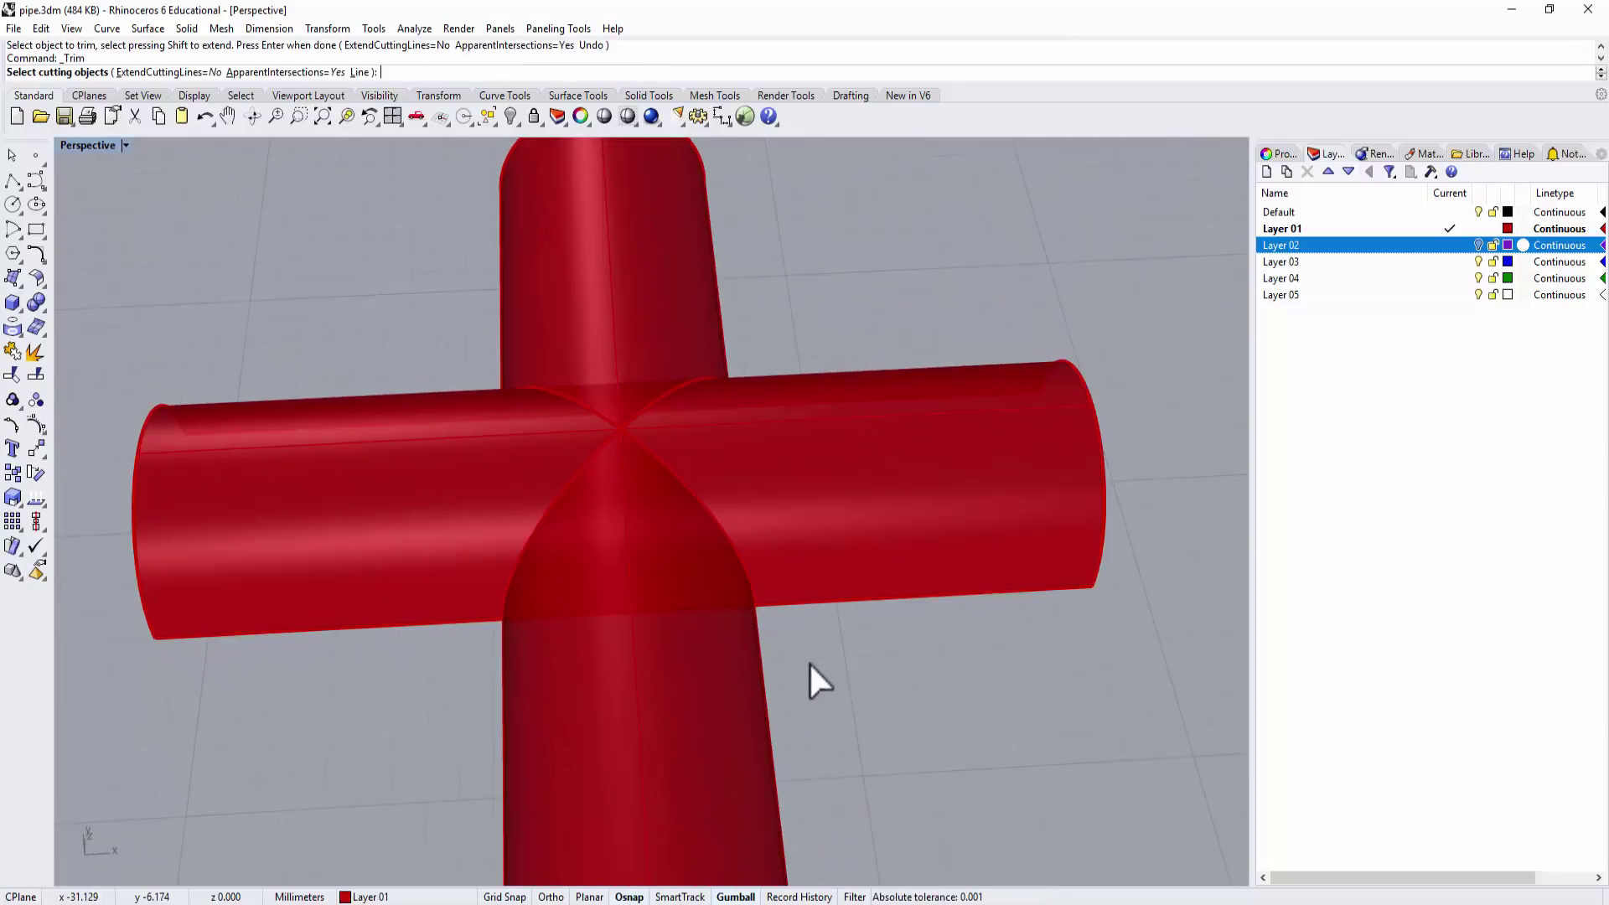
# Trim the horizontal pipe inside the crossing, using both vertical pipe pieces as cutters.
pyautogui.click(716, 641)
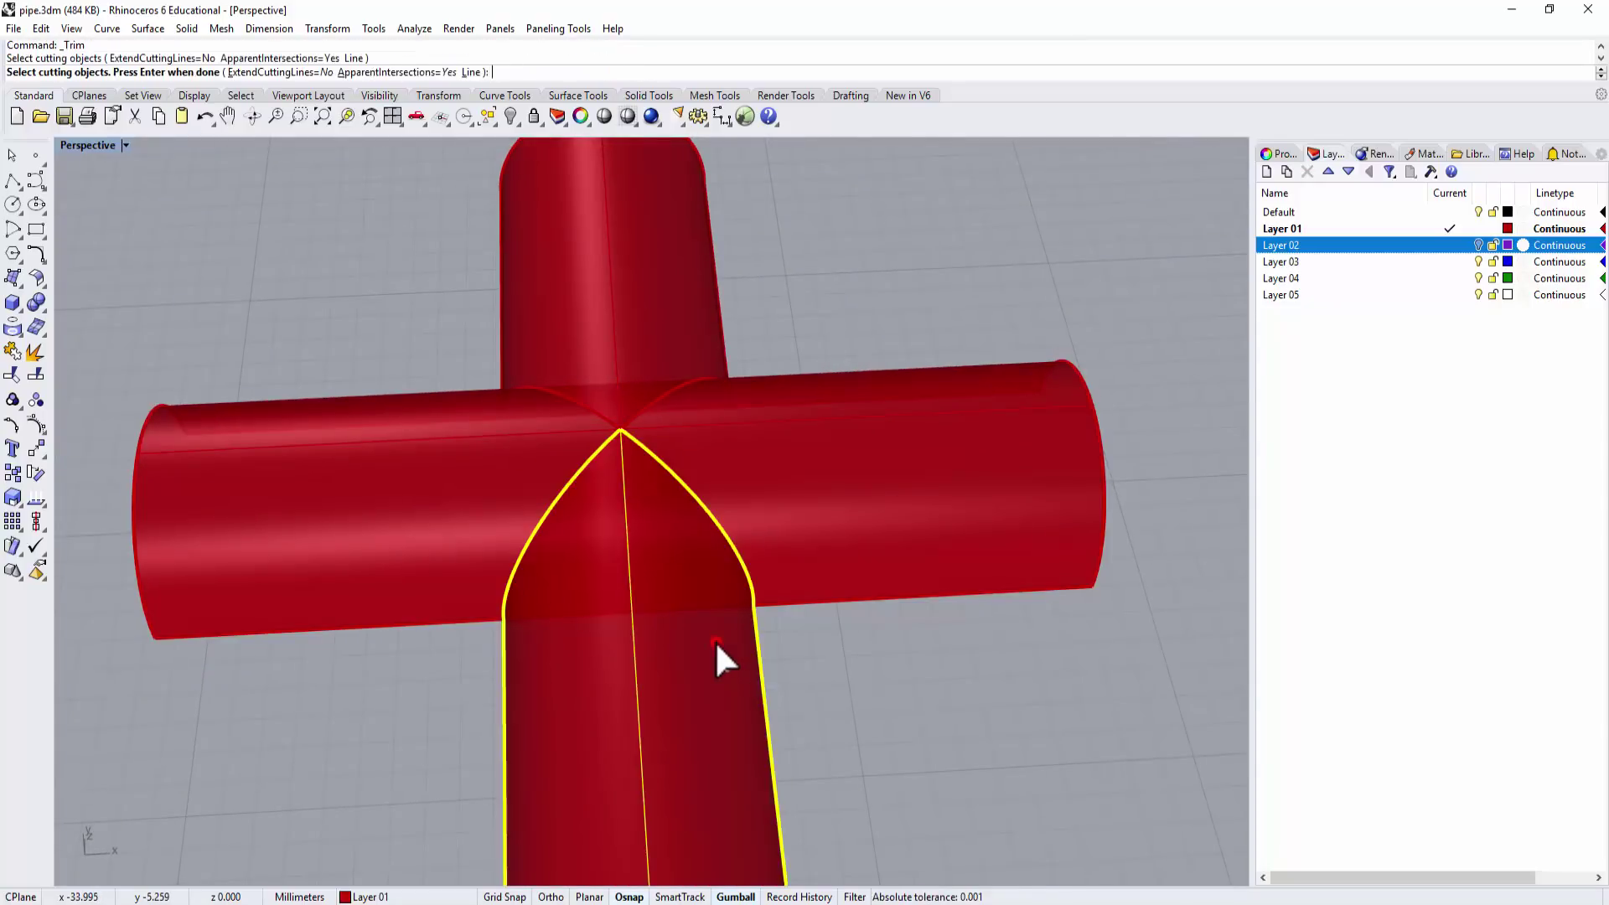
pyautogui.click(651, 310)
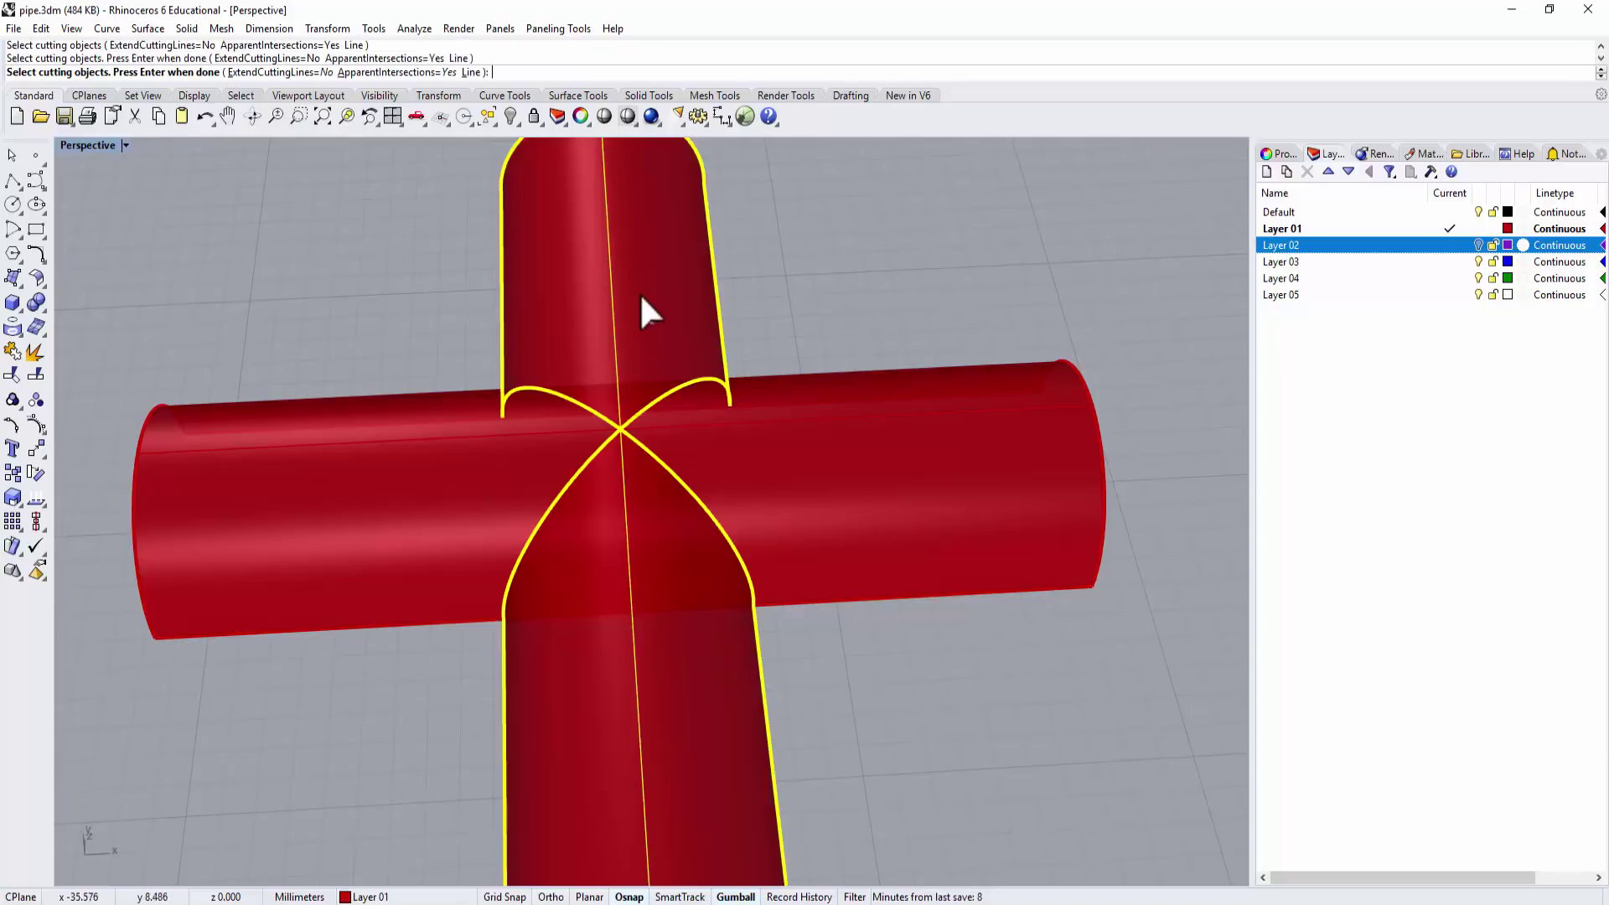
pyautogui.press('Return')
pyautogui.moveTo(664, 567); pyautogui.dragTo(776, 506, button='right')
pyautogui.scroll(5, 782, 499)
pyautogui.click(781, 496)
pyautogui.scroll(-5, 430, 405)
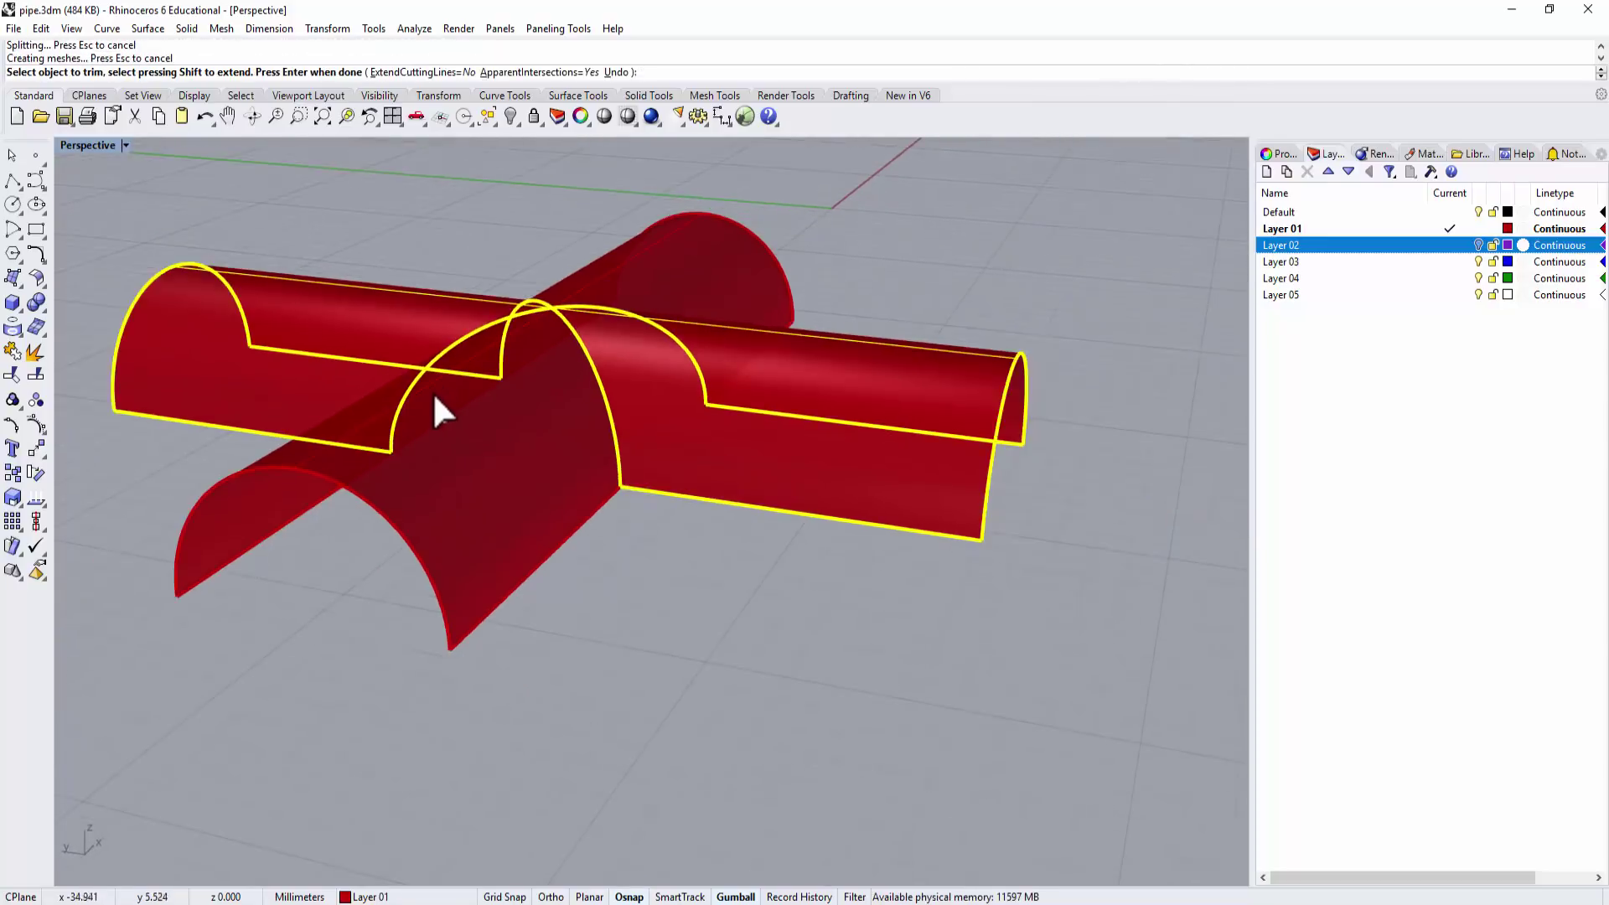
pyautogui.moveTo(430, 406); pyautogui.dragTo(658, 444, button='right')
pyautogui.click(622, 585)
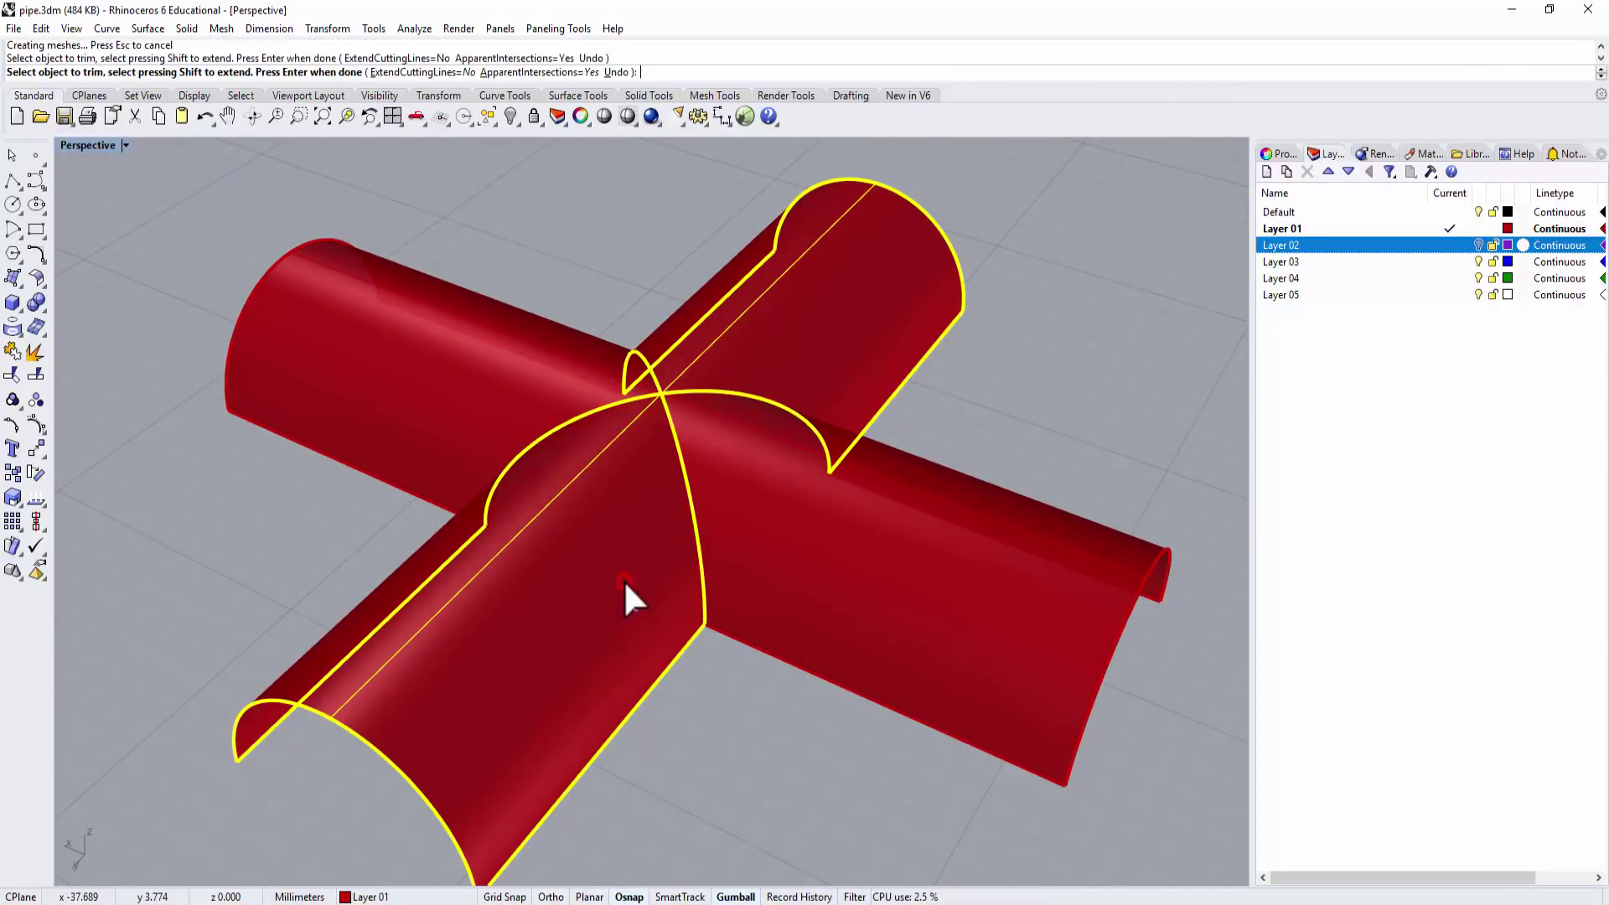
pyautogui.moveTo(629, 618); pyautogui.dragTo(926, 581, button='right')
pyautogui.rightClick(661, 602)
# Window-select the four trimmed pipe pieces and join them into one polysurface.
pyautogui.moveTo(1028, 614); pyautogui.dragTo(269, 317)
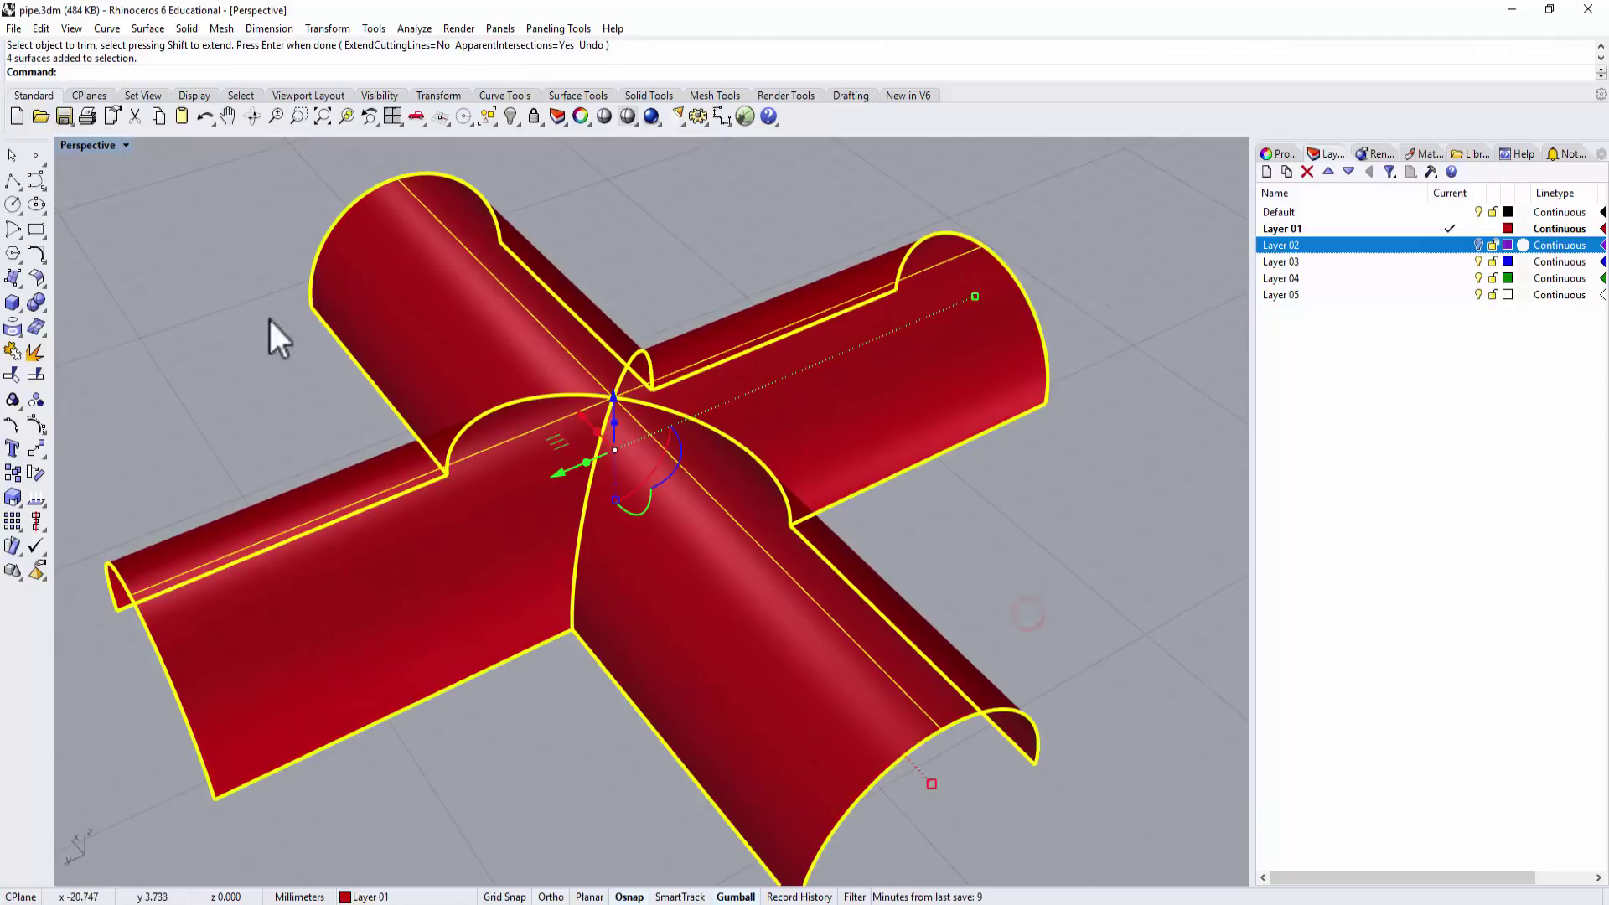
pyautogui.click(14, 369)
pyautogui.click(725, 204)
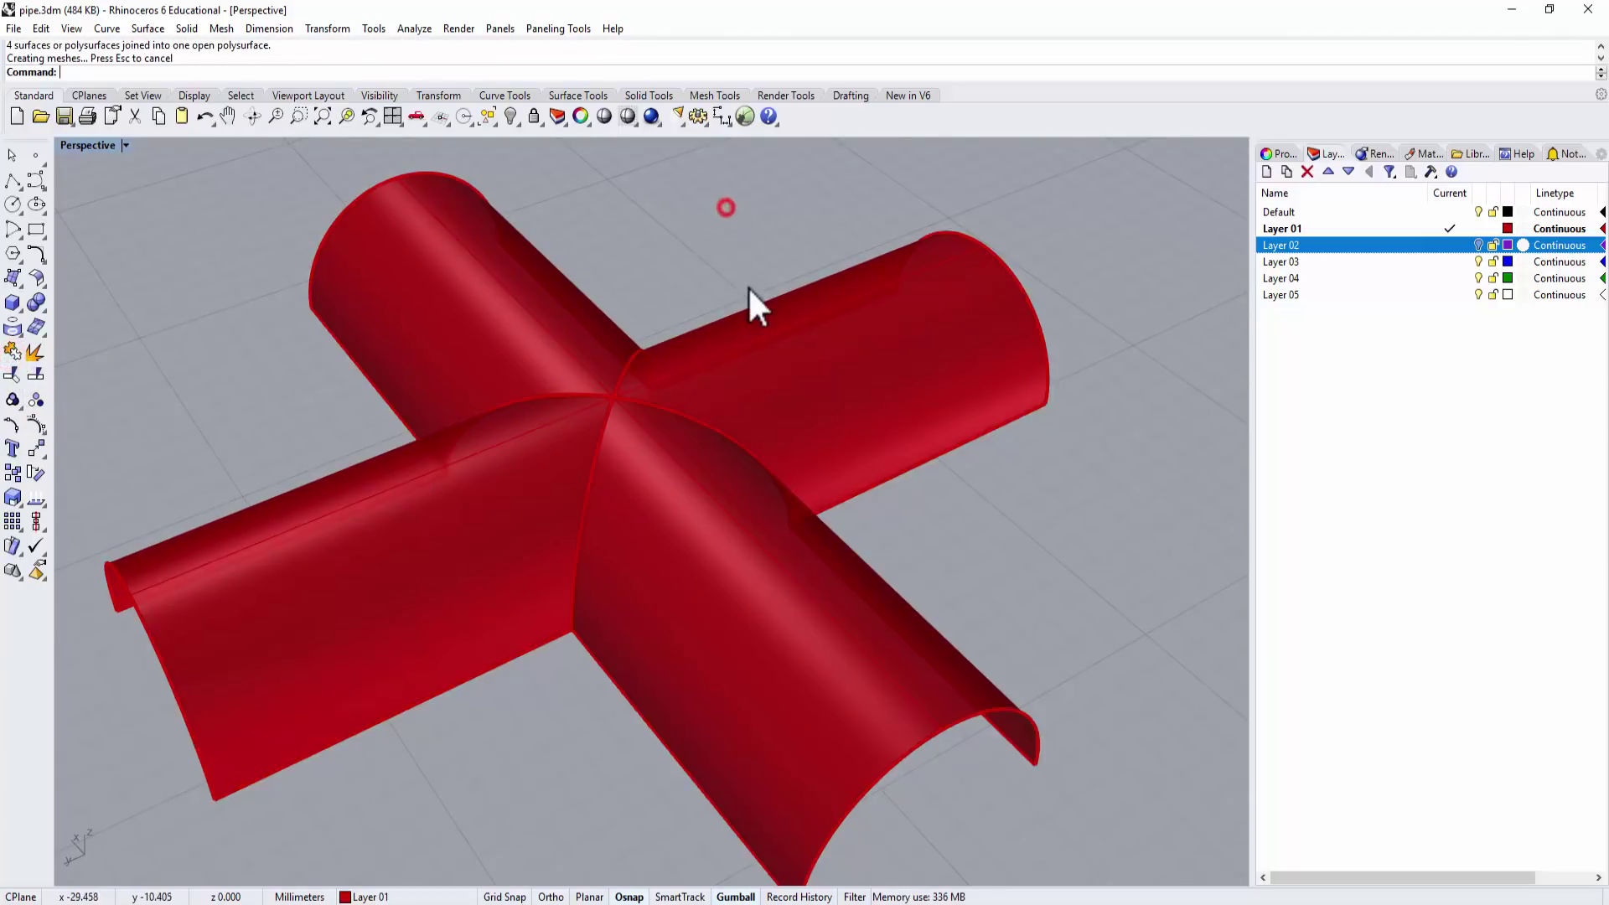
# Apply Fillet Edges with radius 2 to the four intersection seams of the red cross.
pyautogui.moveTo(748, 279); pyautogui.dragTo(919, 470, button='right')
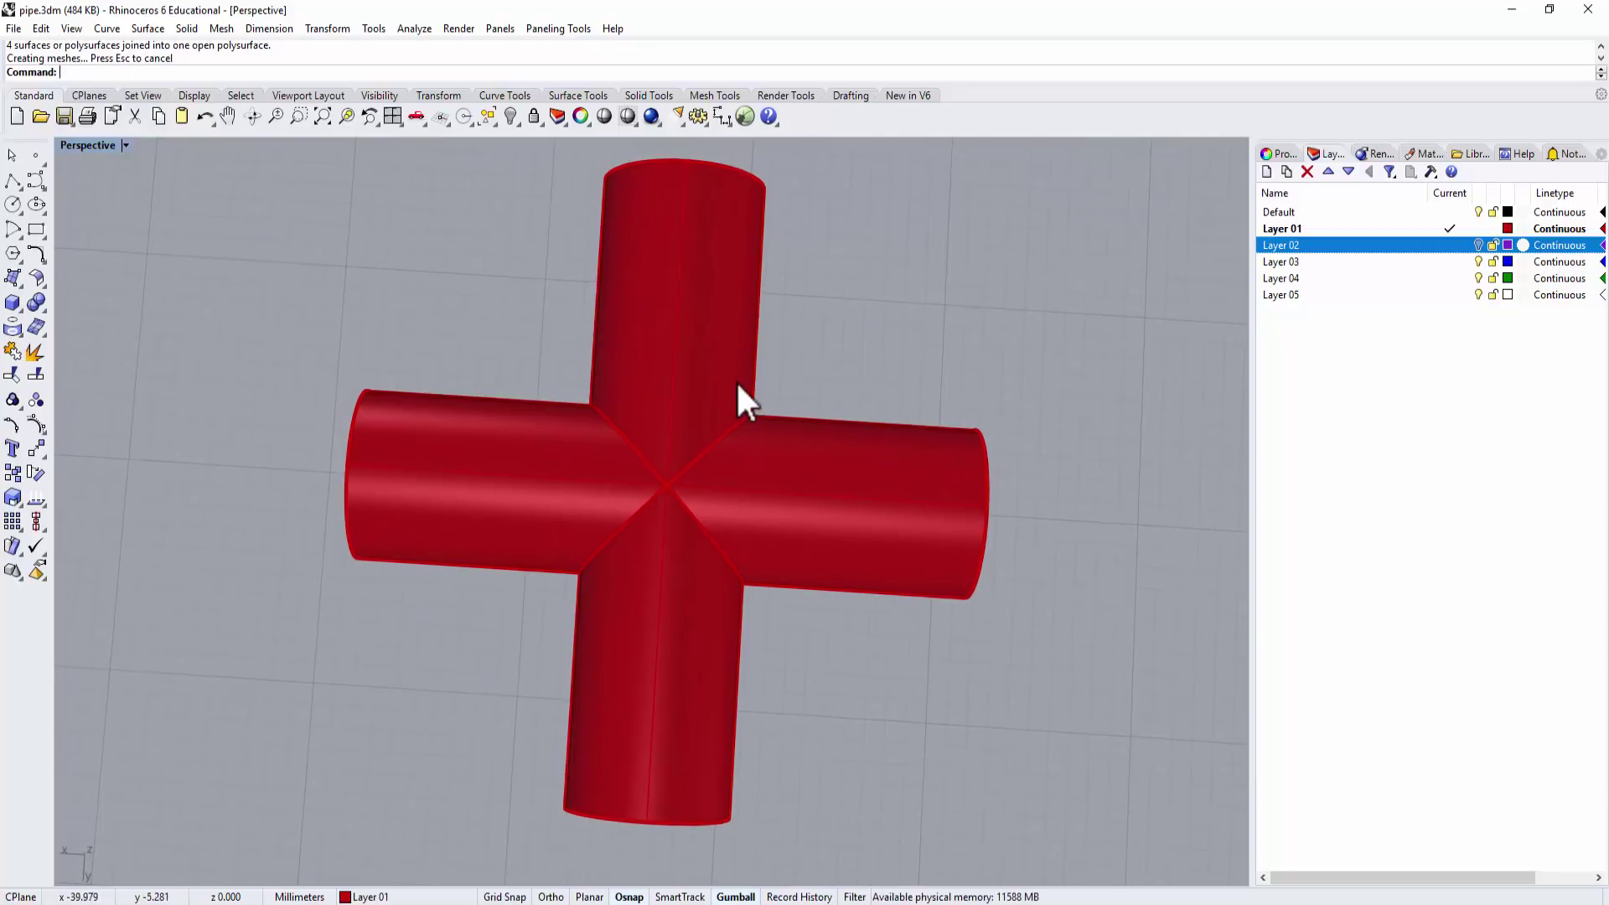
pyautogui.moveTo(678, 492); pyautogui.dragTo(440, 457, button='right')
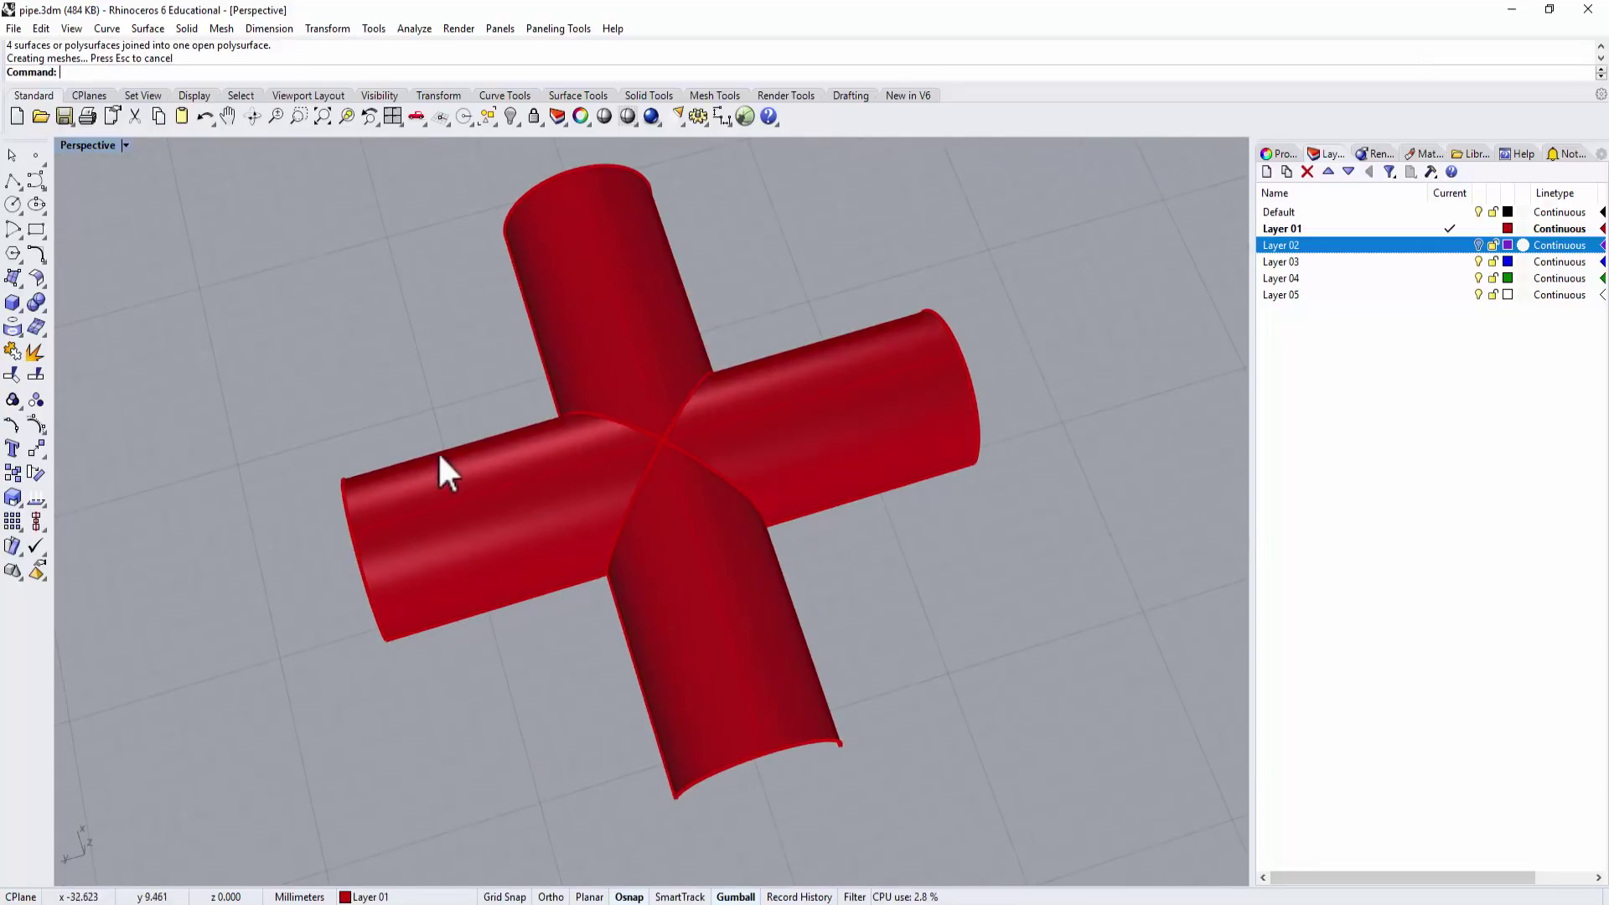
pyautogui.click(42, 312)
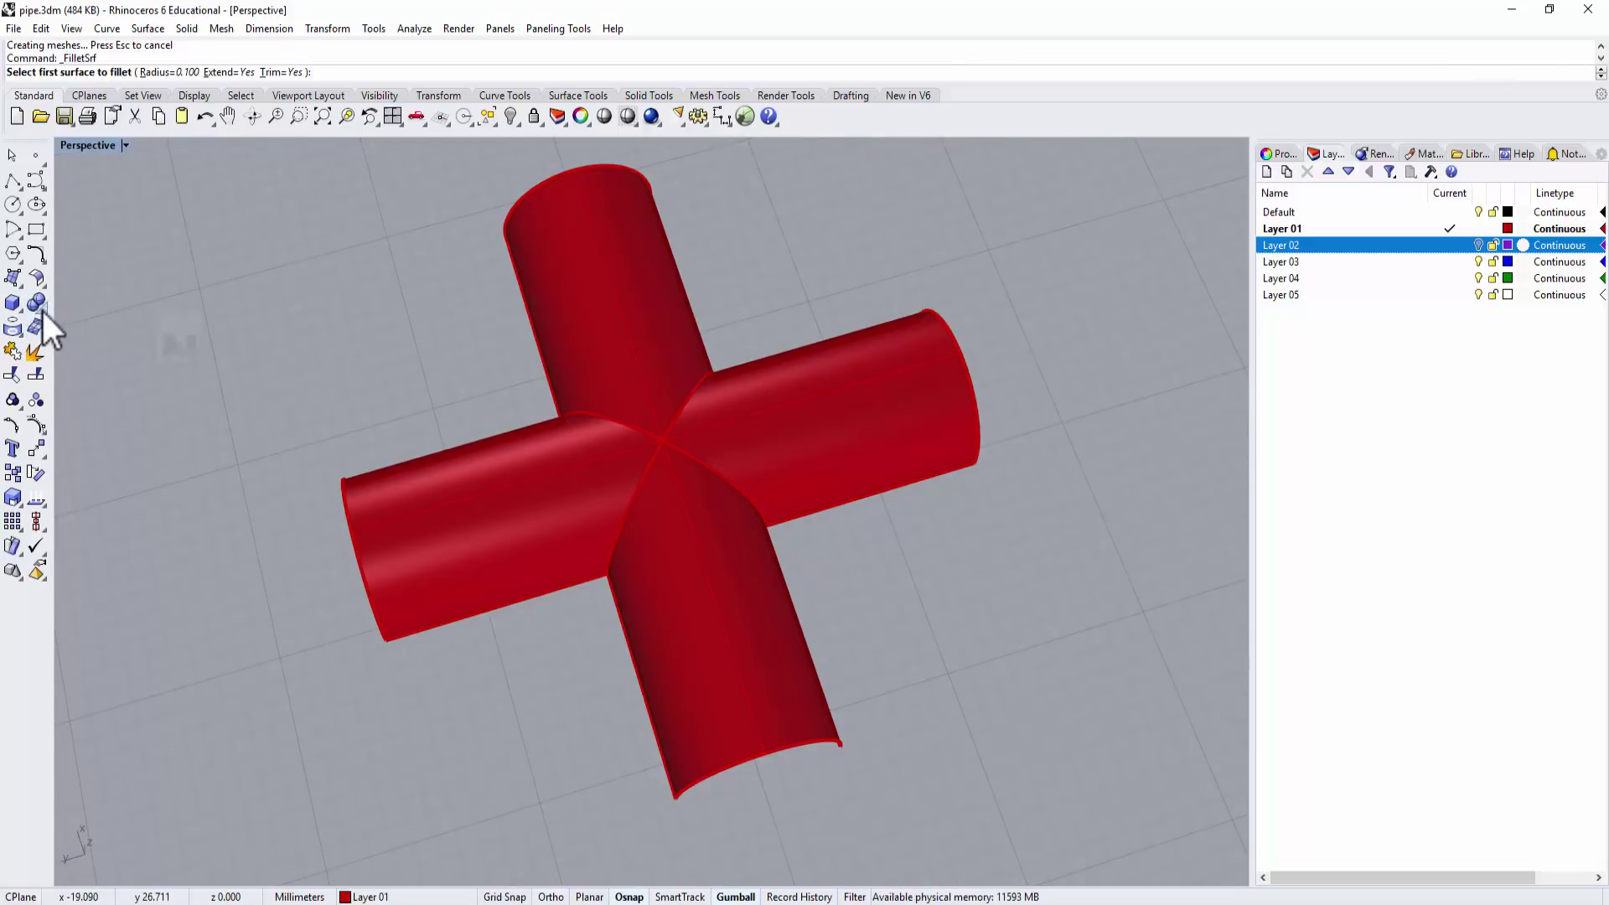
pyautogui.click(42, 312)
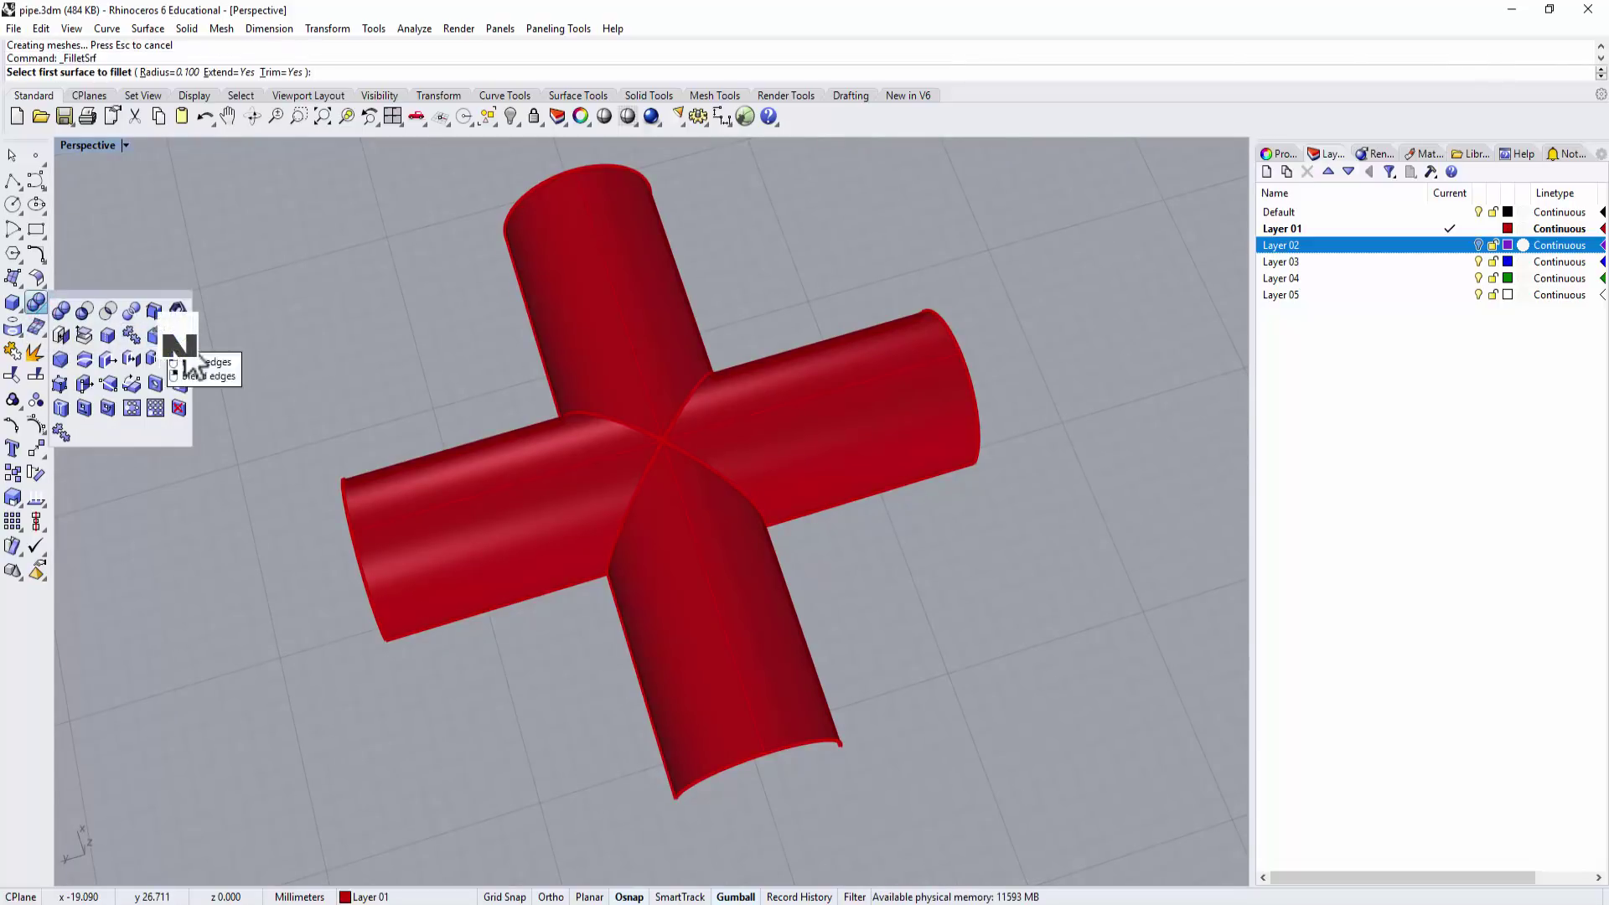
pyautogui.click(179, 347)
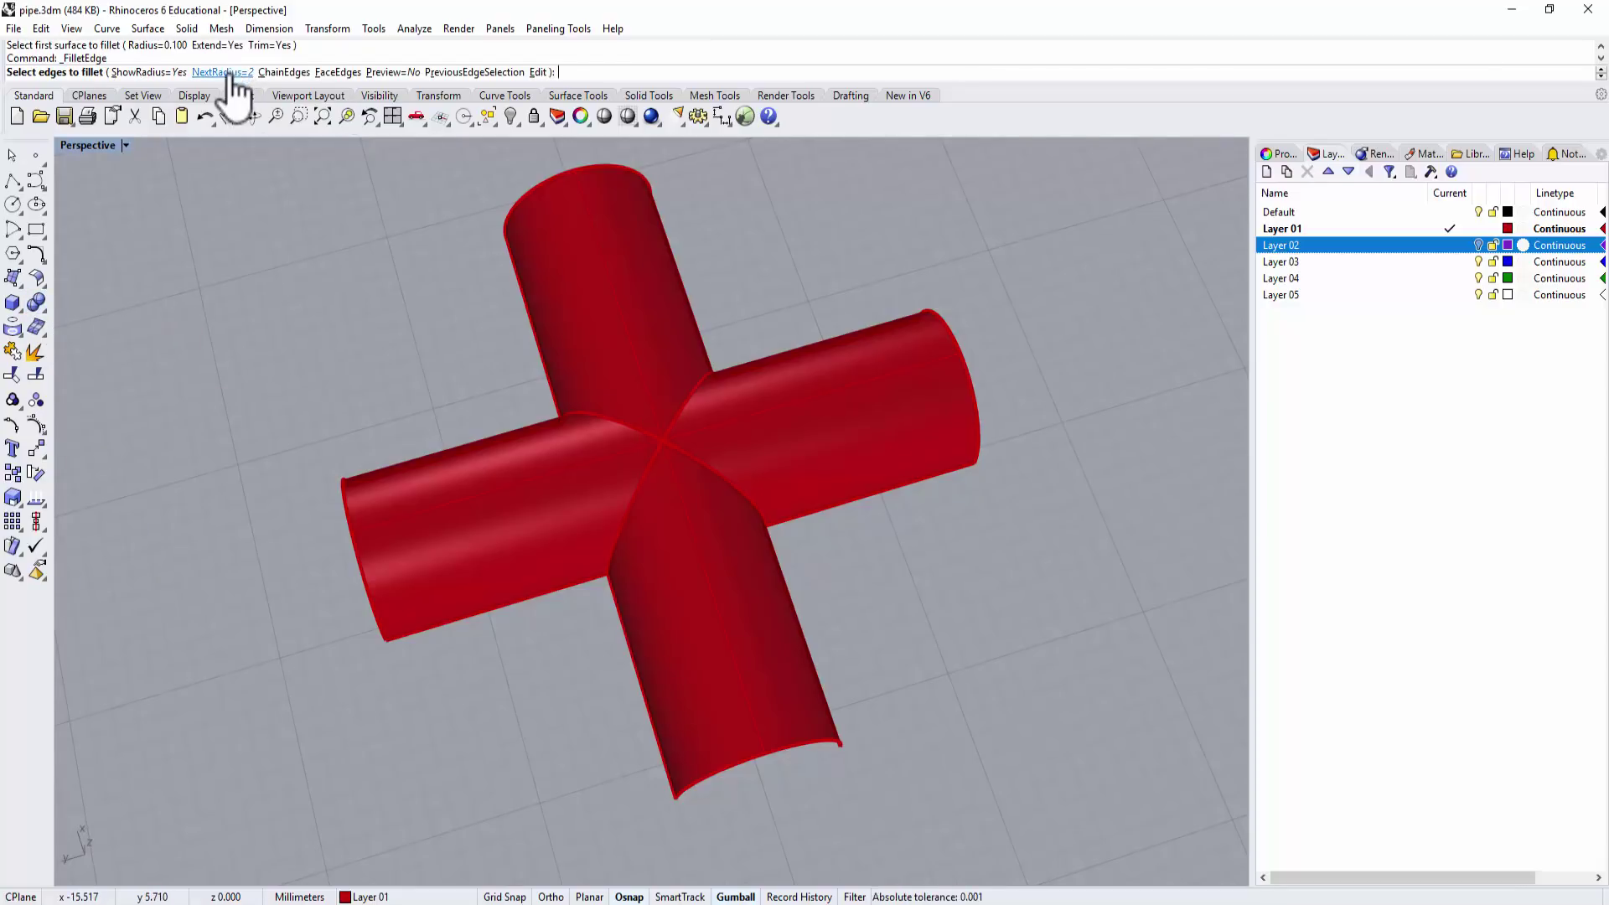
pyautogui.click(631, 425)
pyautogui.click(685, 449)
pyautogui.click(678, 417)
pyautogui.click(653, 469)
pyautogui.press('Return')
pyautogui.press('Return')
pyautogui.moveTo(898, 514); pyautogui.dragTo(663, 393, button='right')
# Switch the Perspective view to Rendered display and orbit to look down onto the cross.
pyautogui.click(125, 145)
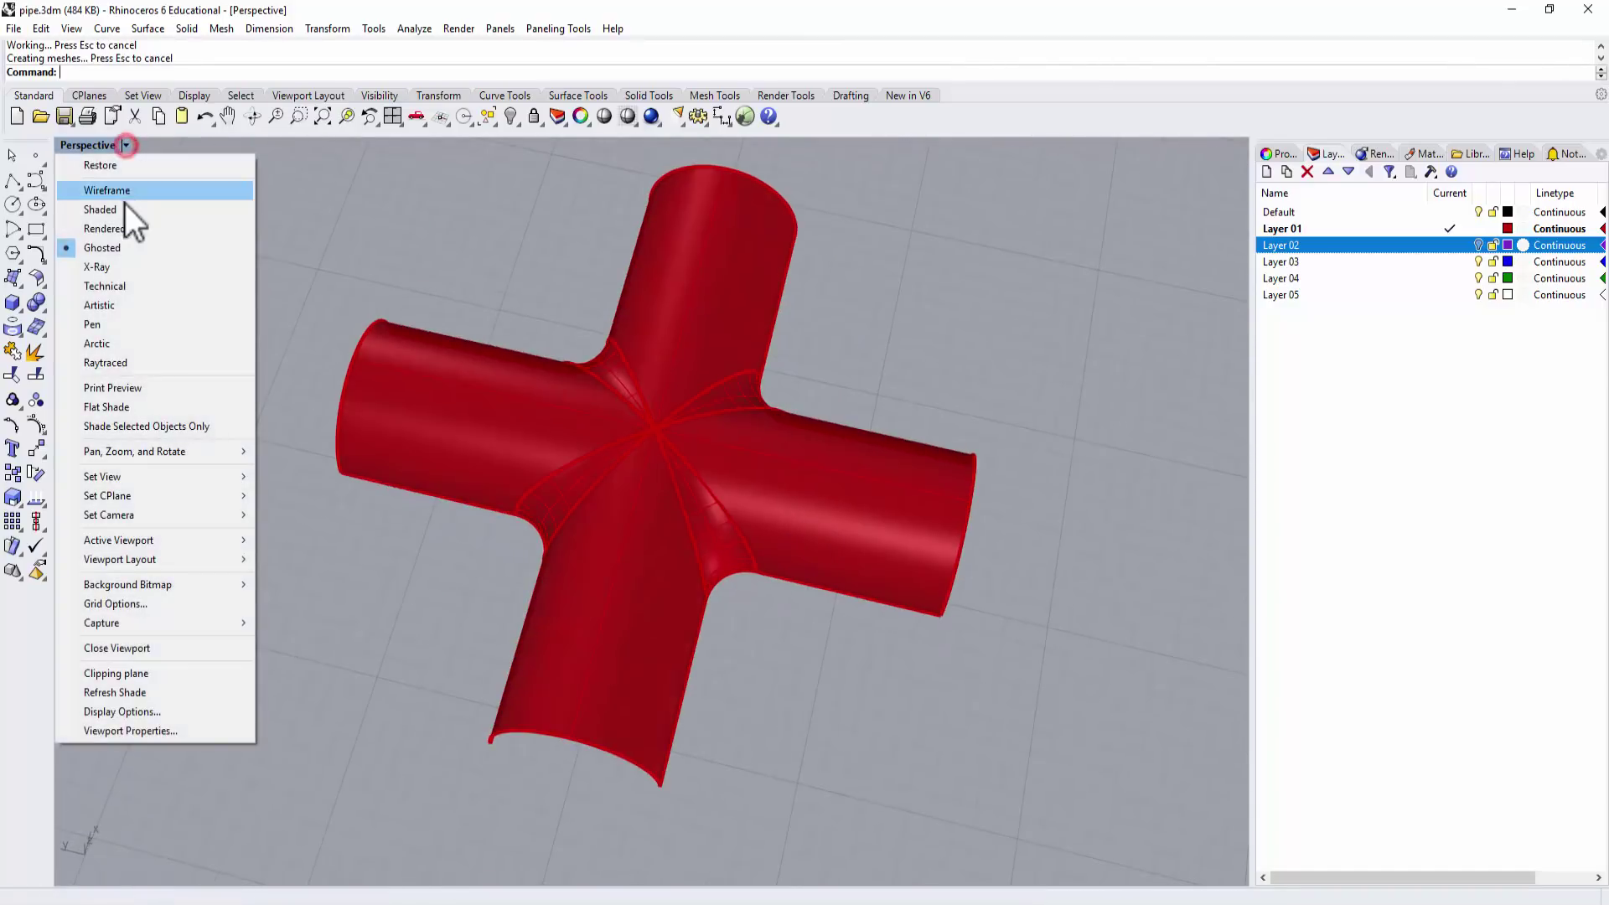
pyautogui.click(118, 228)
pyautogui.moveTo(922, 572); pyautogui.dragTo(838, 555, button='right')
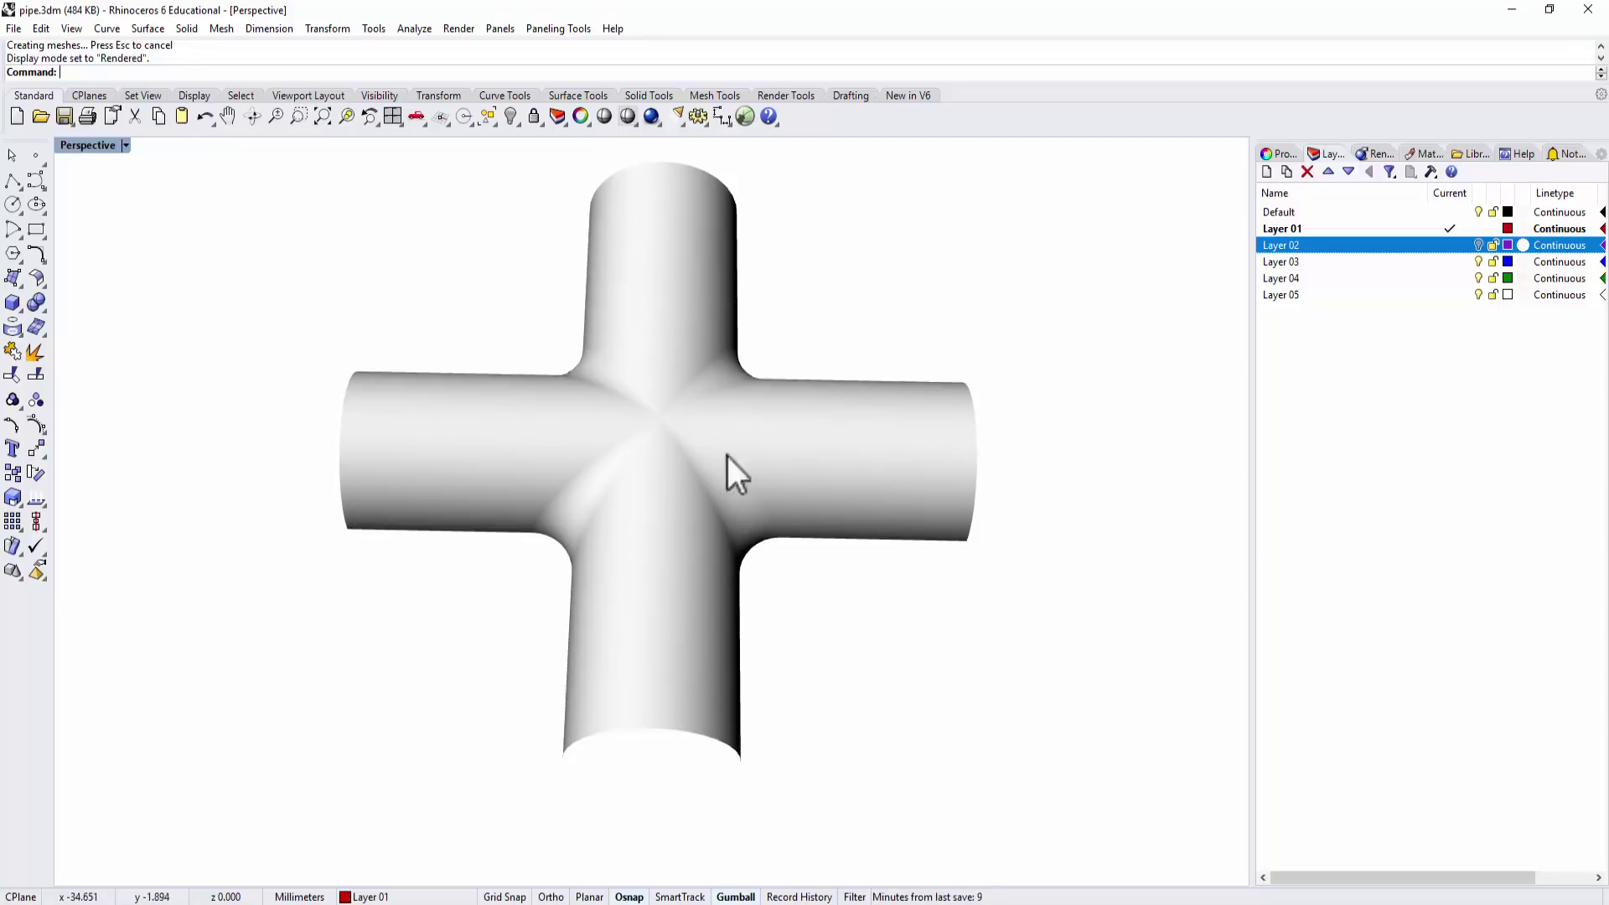
pyautogui.moveTo(791, 461); pyautogui.dragTo(693, 517, button='right')
# Return the Perspective view to Ghosted display and pan the red cross lower left.
pyautogui.click(125, 146)
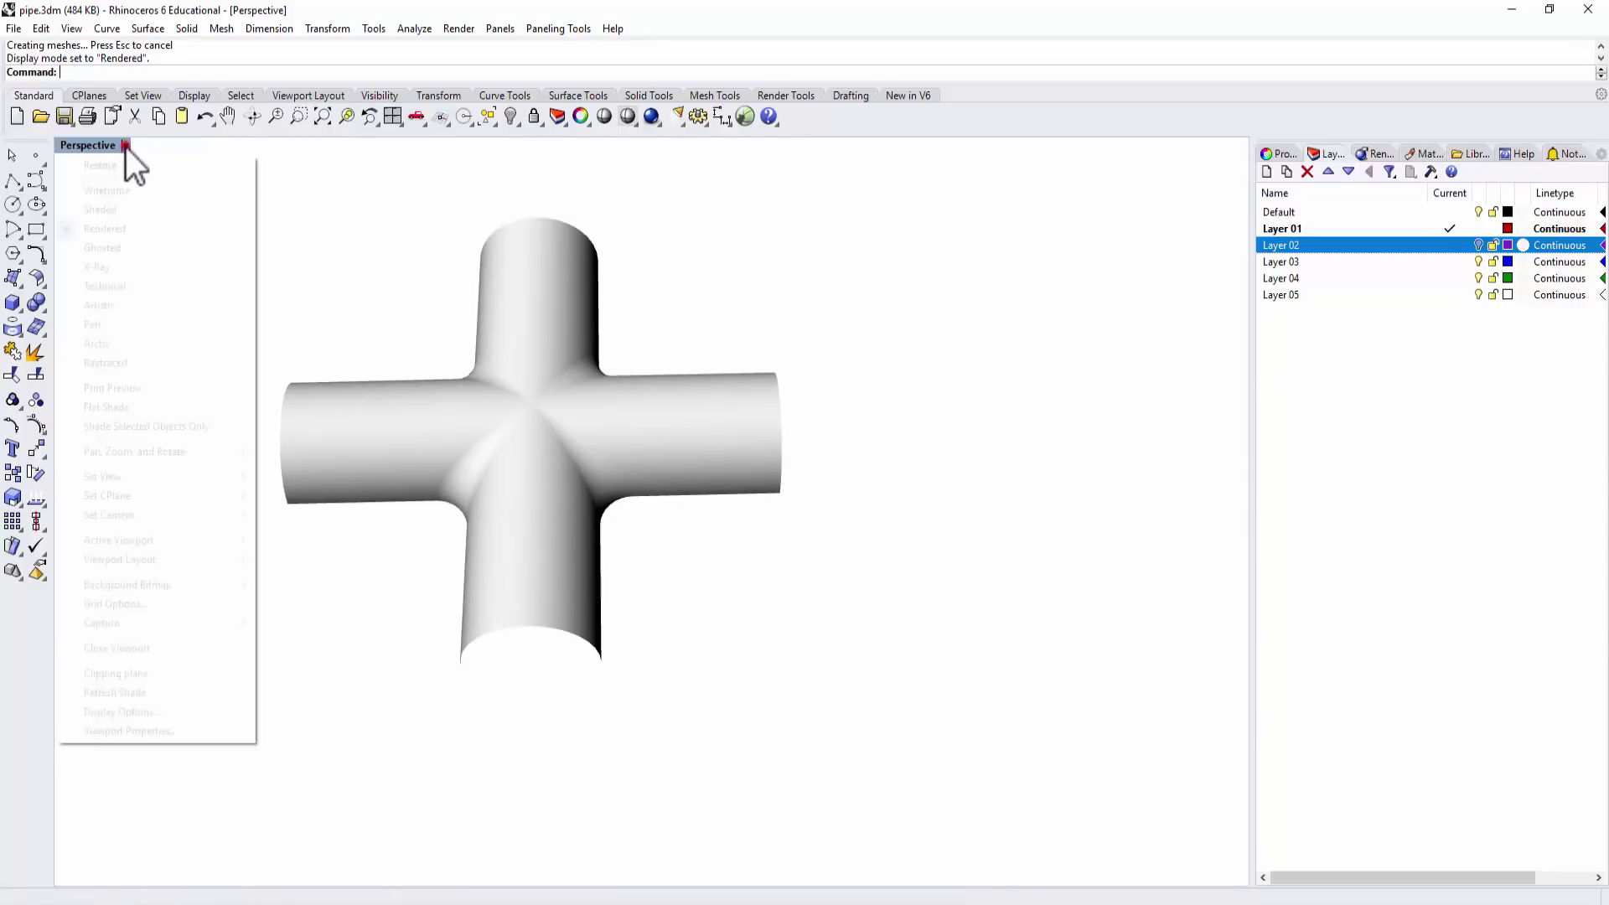
pyautogui.click(104, 246)
pyautogui.scroll(-3, 756, 402)
pyautogui.keyDown('shift'); pyautogui.moveTo(756, 410); pyautogui.dragTo(680, 499, button='right'); pyautogui.keyUp('shift')
# Turn Layer 02 on, orbit to a top-down view, and select the purple pipe cross.
pyautogui.click(1478, 246)
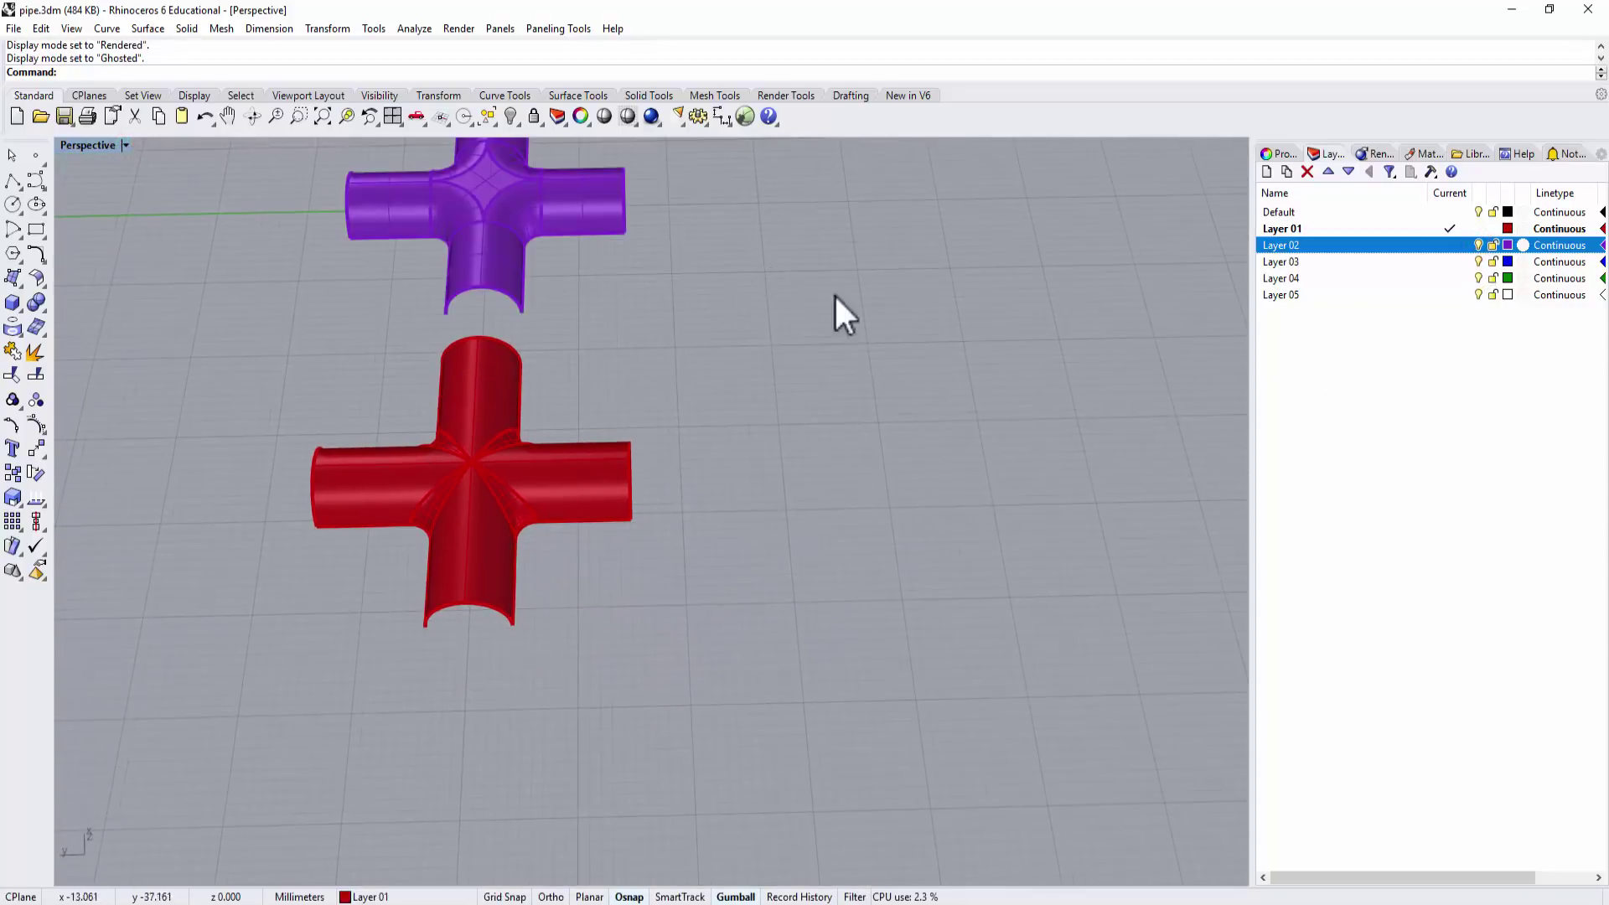
pyautogui.moveTo(833, 309); pyautogui.dragTo(629, 321, button='right')
pyautogui.moveTo(977, 367); pyautogui.dragTo(790, 568, button='right')
pyautogui.scroll(4, 759, 511)
pyautogui.moveTo(627, 560); pyautogui.dragTo(721, 550, button='right')
pyautogui.scroll(3, 791, 503)
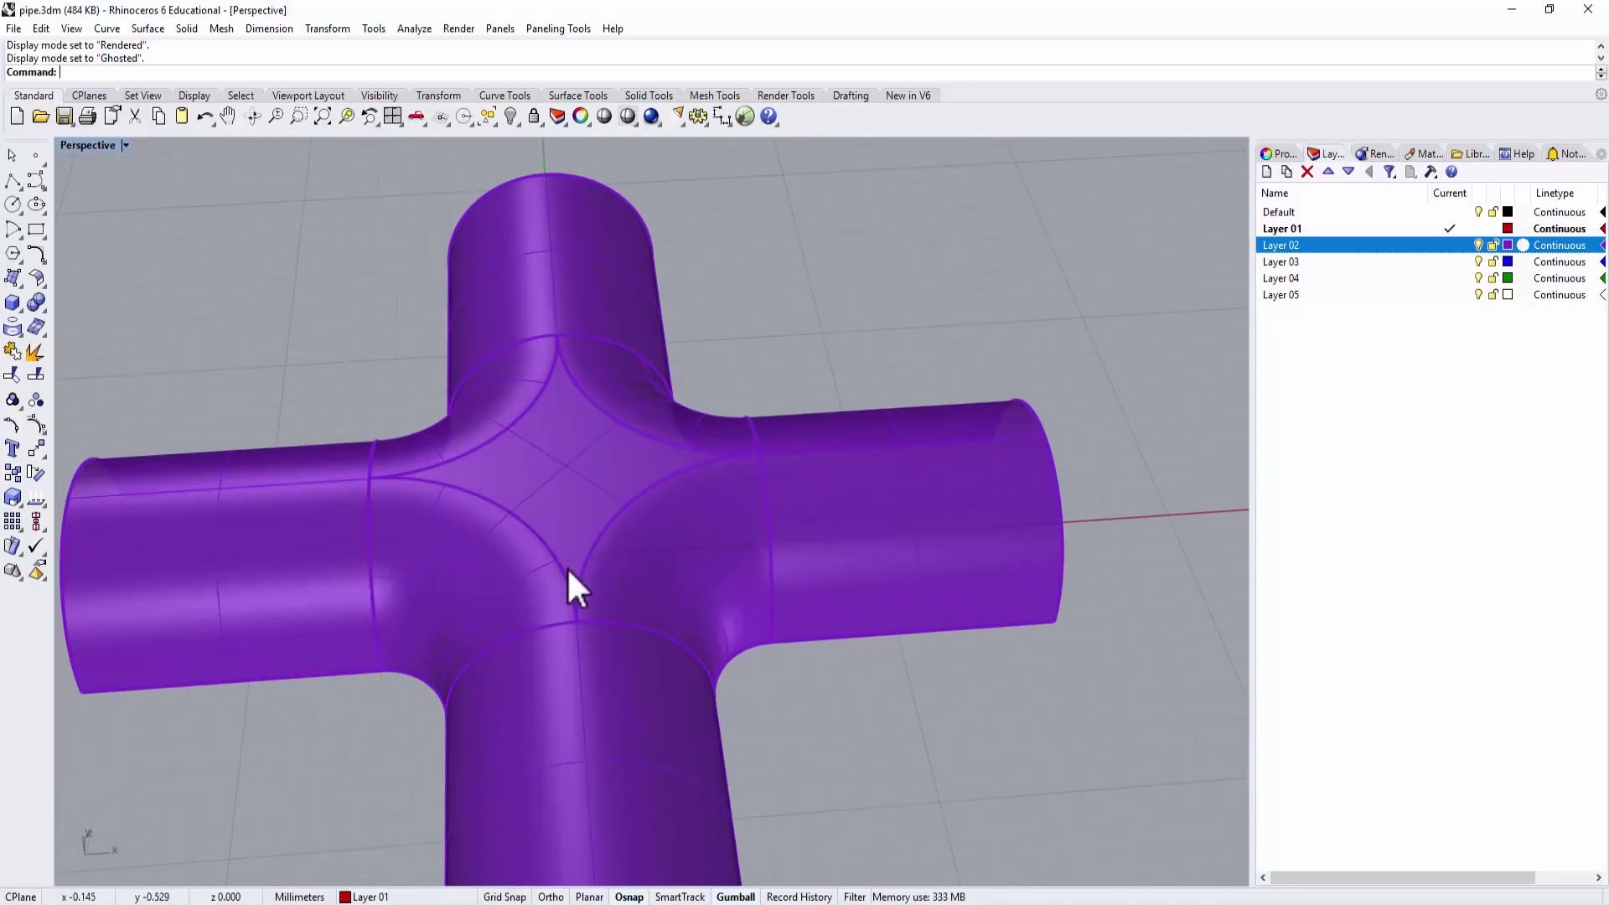
pyautogui.scroll(-3, 855, 486)
pyautogui.moveTo(872, 503); pyautogui.dragTo(858, 557, button='right')
pyautogui.click(887, 495)
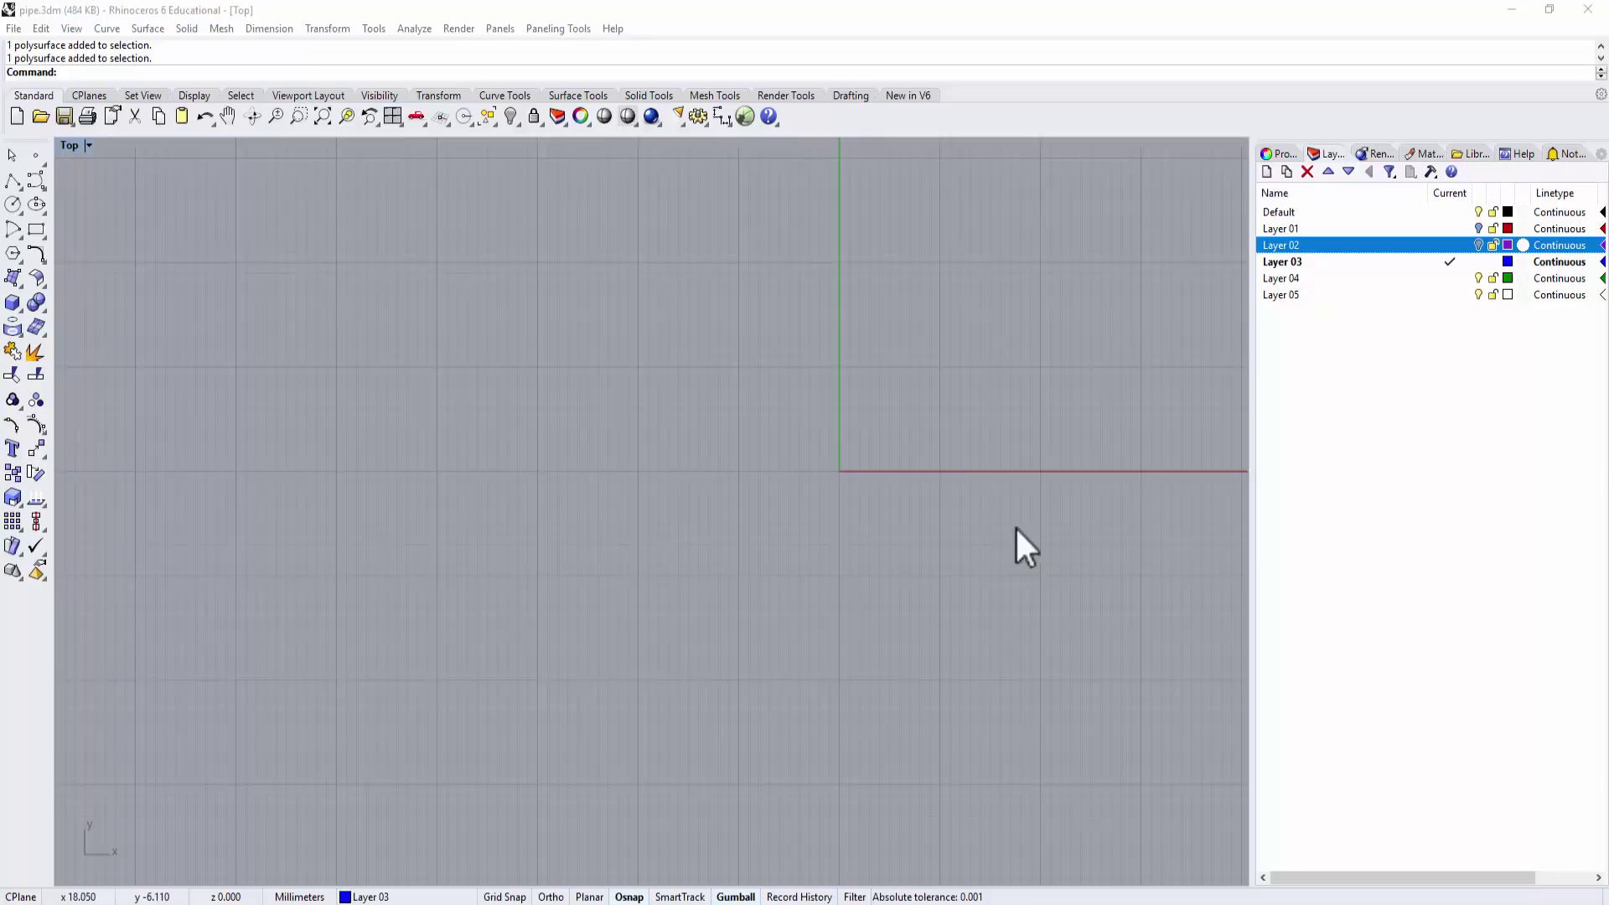
# Draw a grid-snapped rectangle in the Top view from -4,15 to 4,-14.
pyautogui.scroll(2, 922, 494)
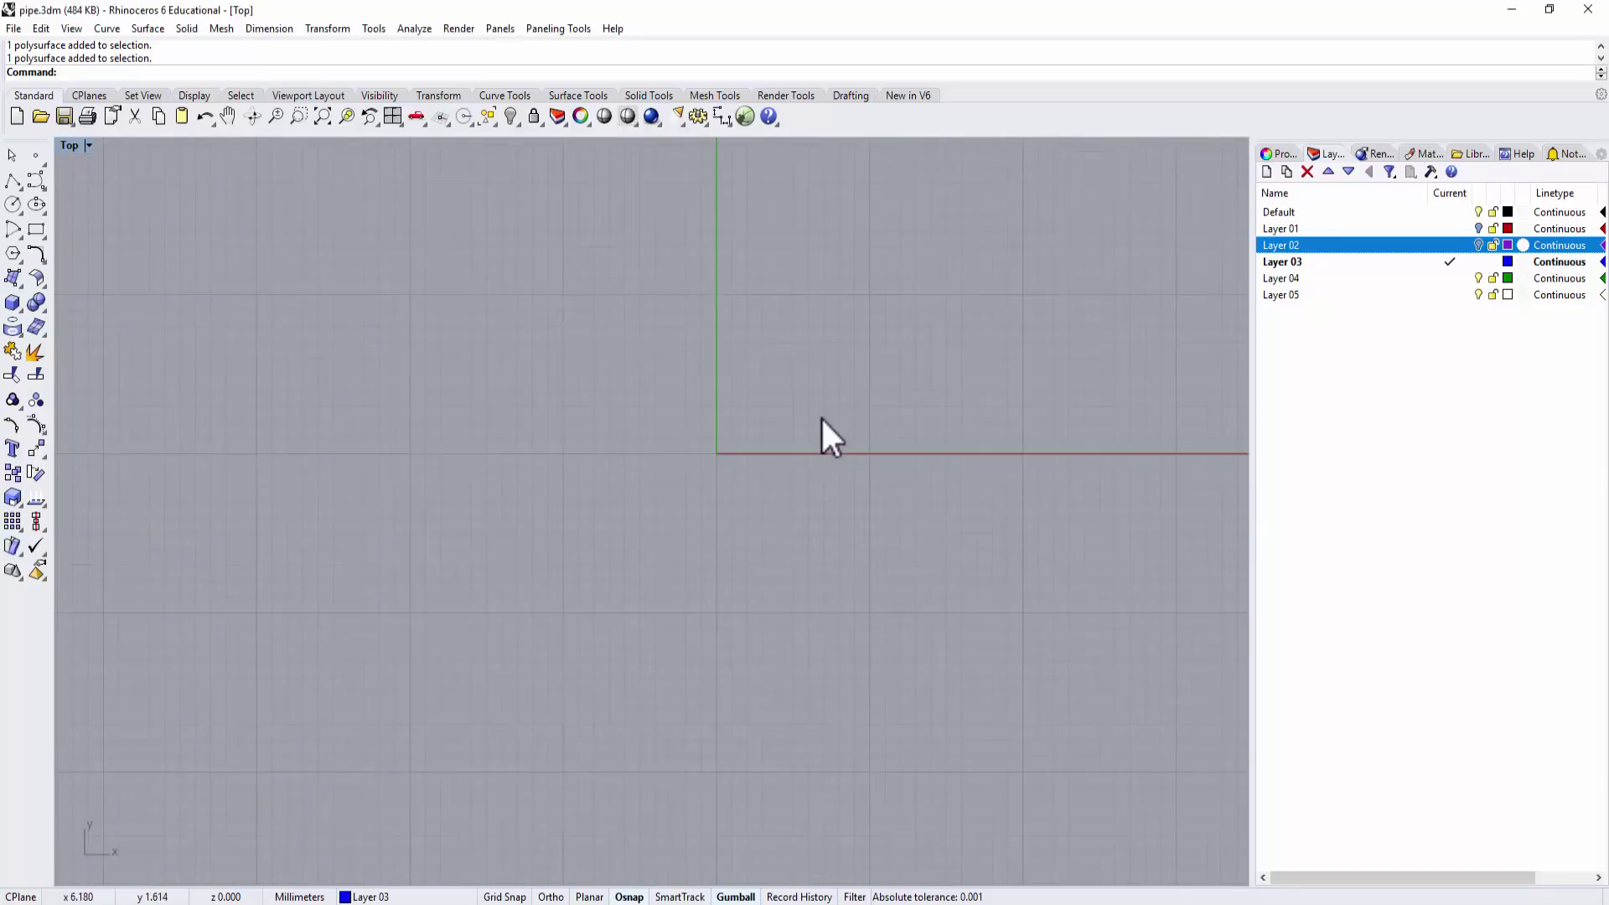
pyautogui.moveTo(828, 413)
pyautogui.mouseDown(button='right')
pyautogui.moveTo(787, 420)
pyautogui.moveTo(826, 421)
pyautogui.moveTo(829, 440)
pyautogui.mouseUp(button='right')
pyautogui.click(36, 227)
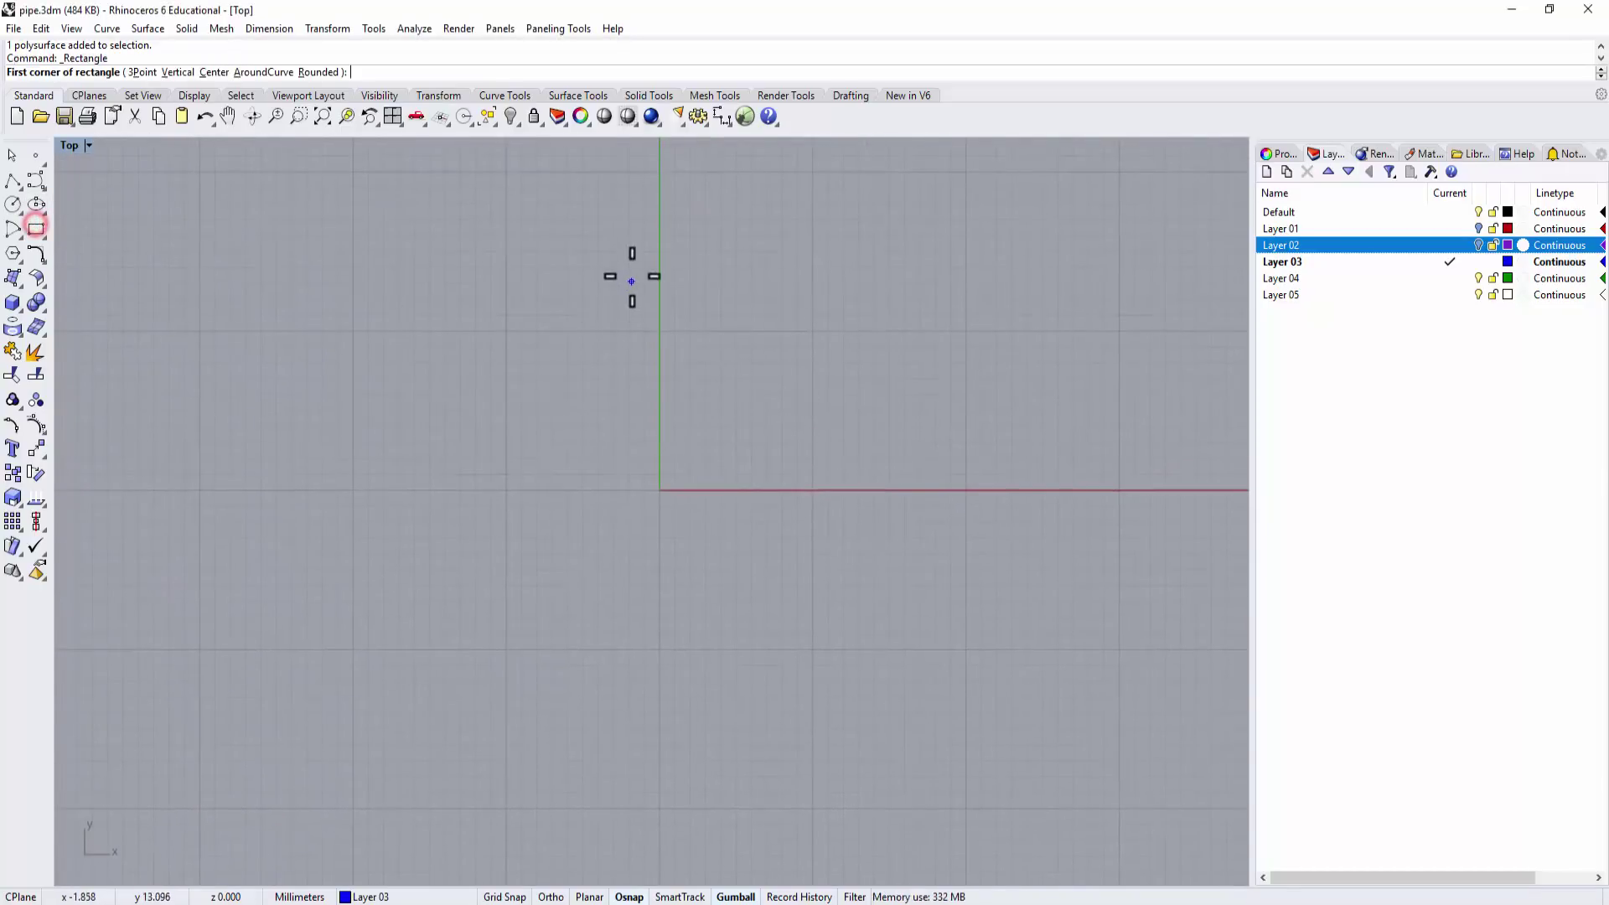
pyautogui.click(506, 896)
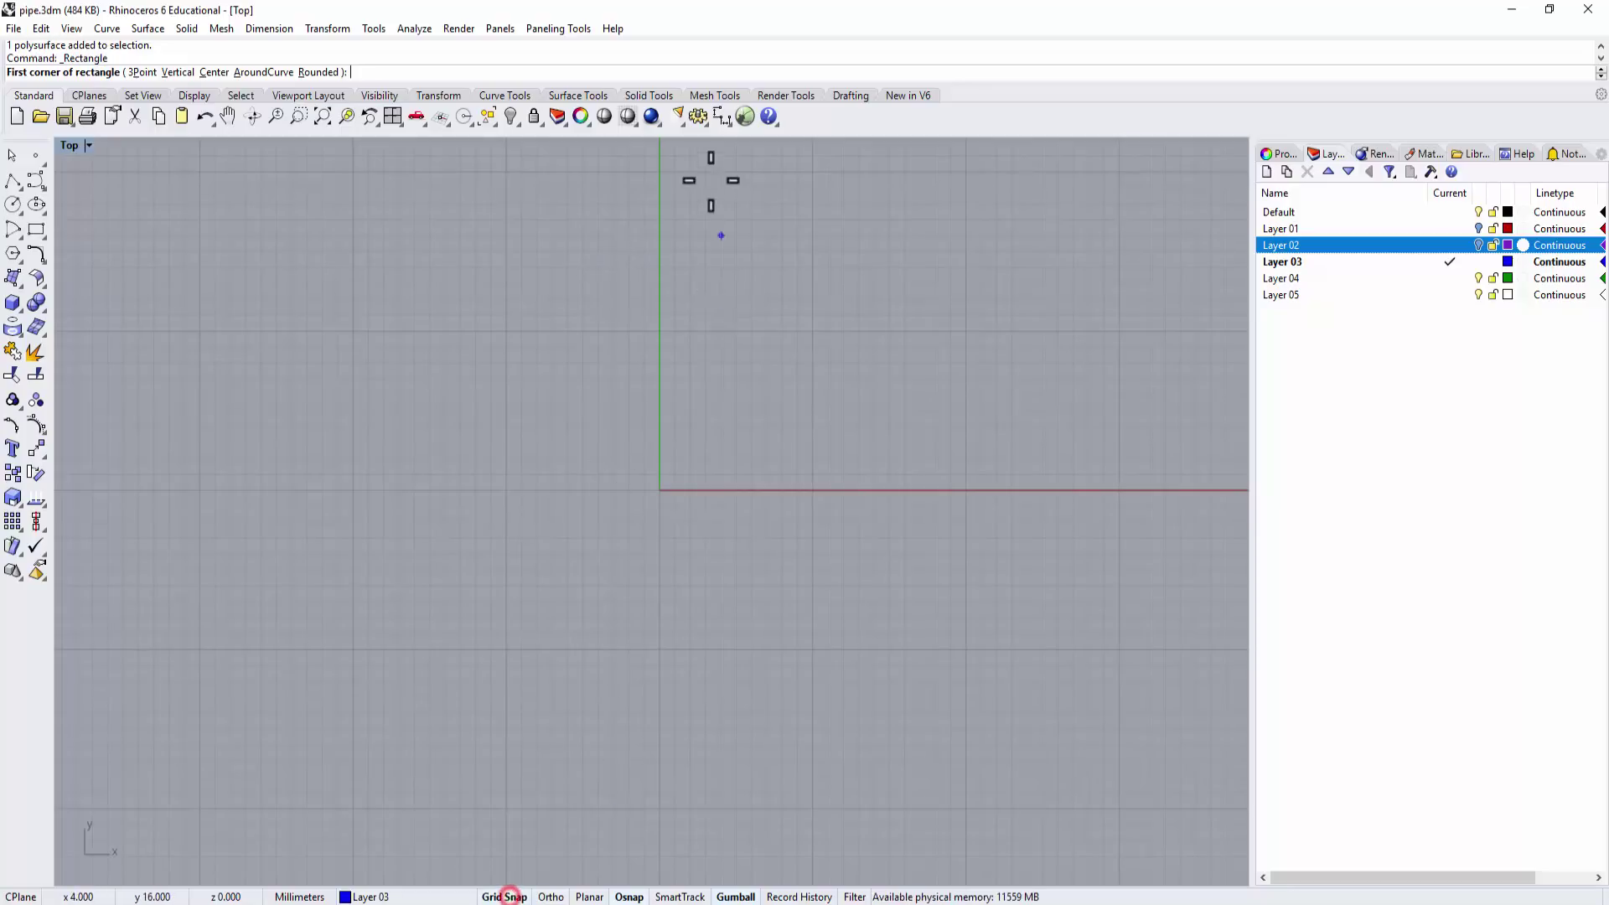
pyautogui.click(598, 267)
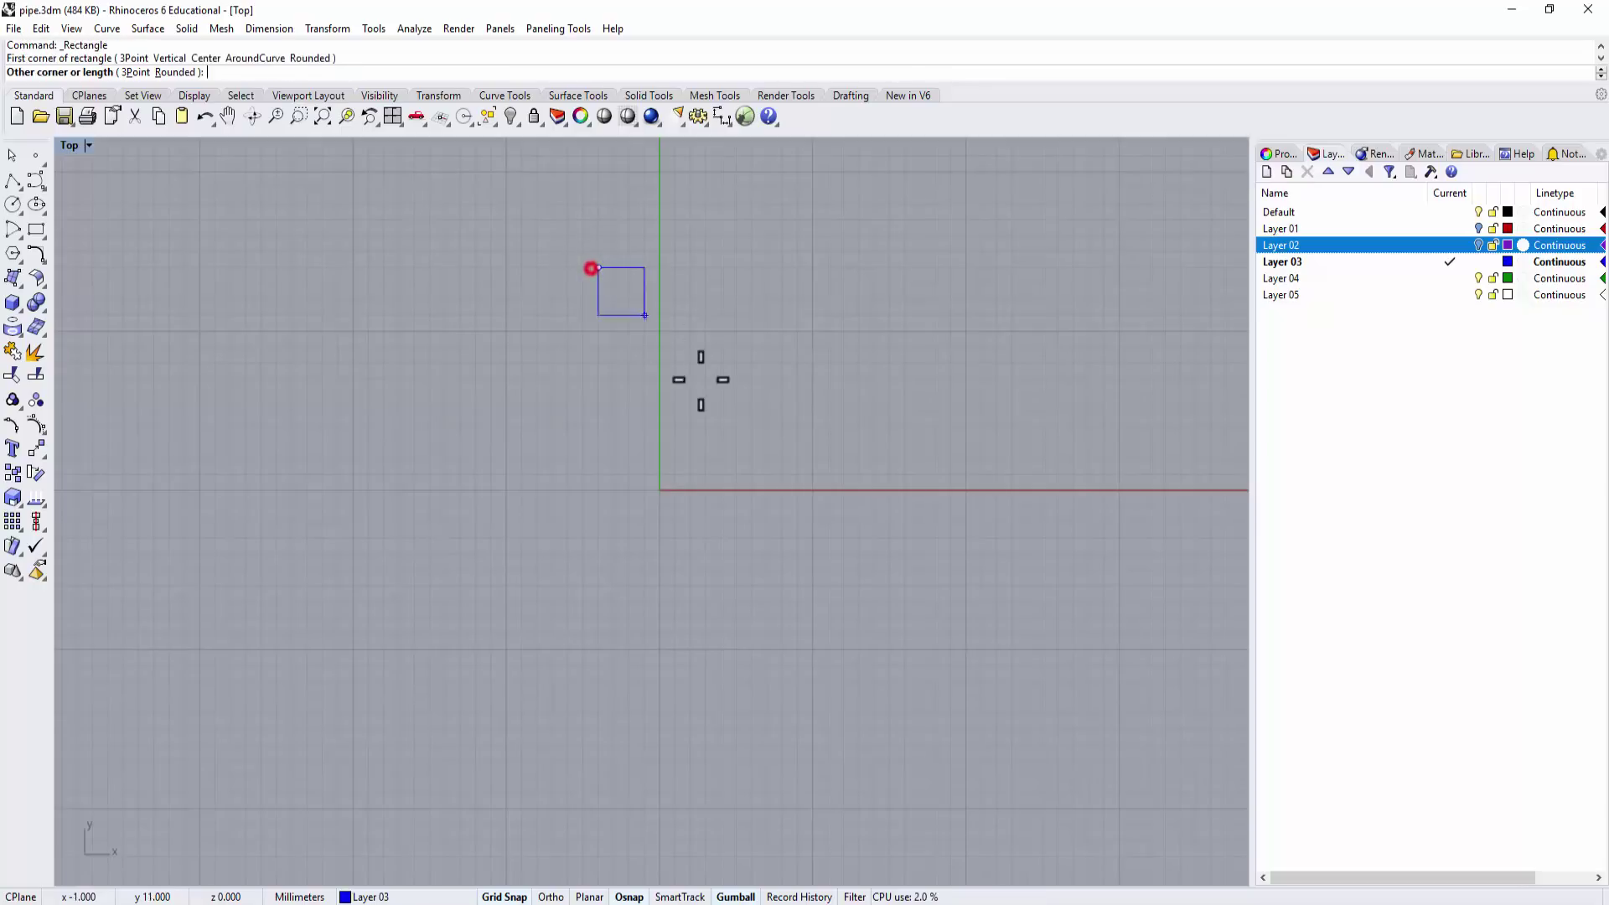
pyautogui.click(717, 708)
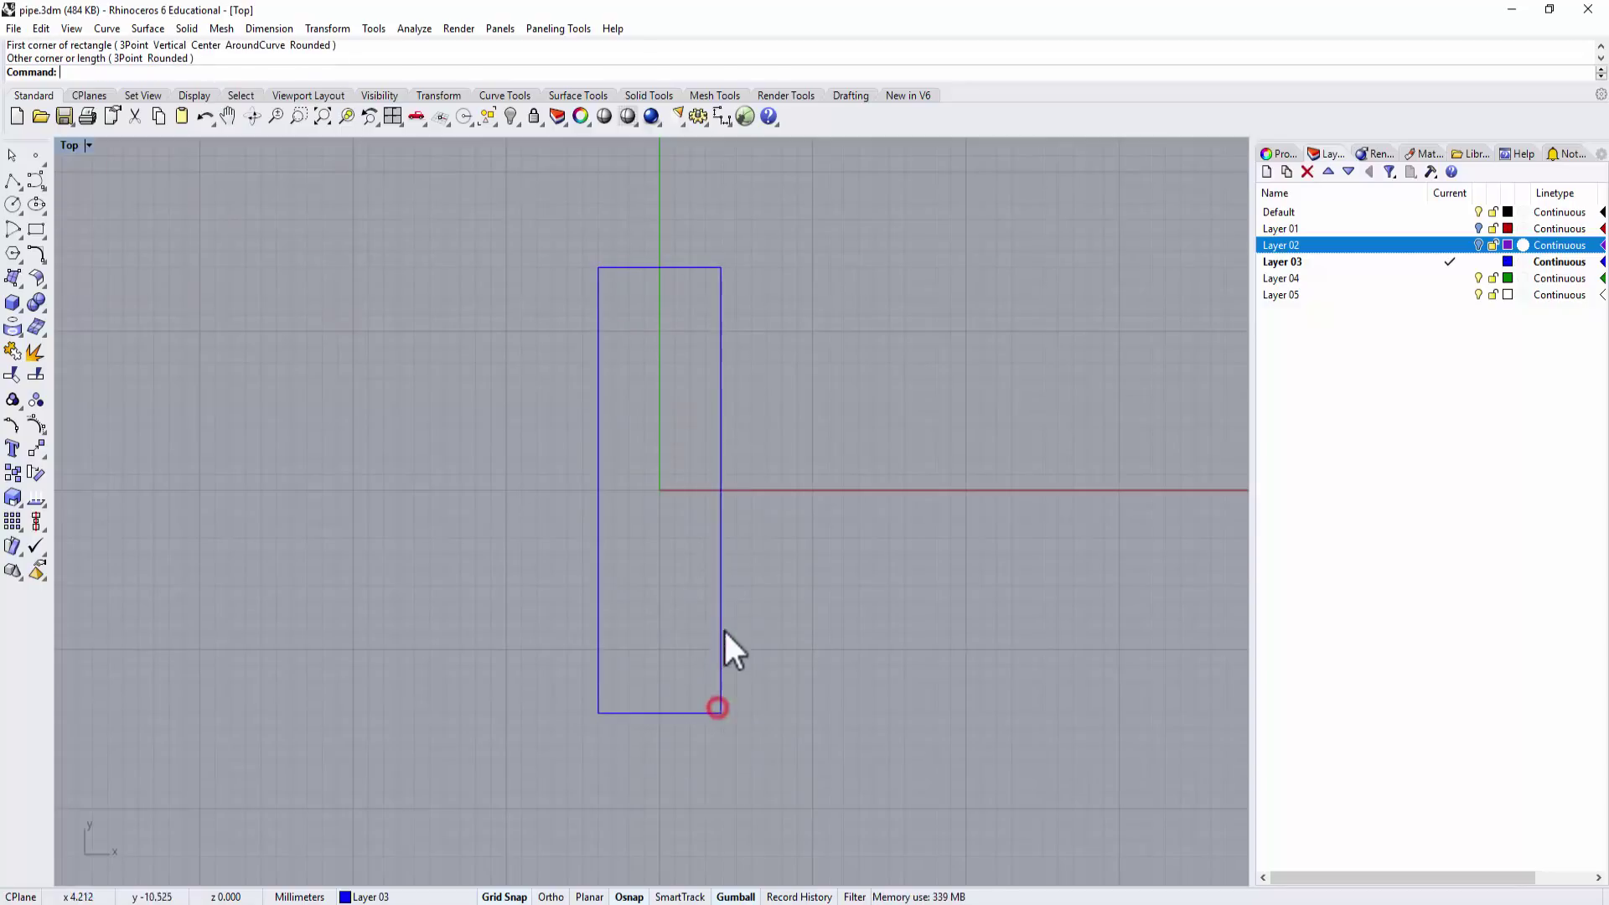
# Make a Gumball copy of the rectangle rotated 90° about the origin.
pyautogui.click(719, 565)
pyautogui.moveTo(635, 550); pyautogui.dragTo(763, 543)
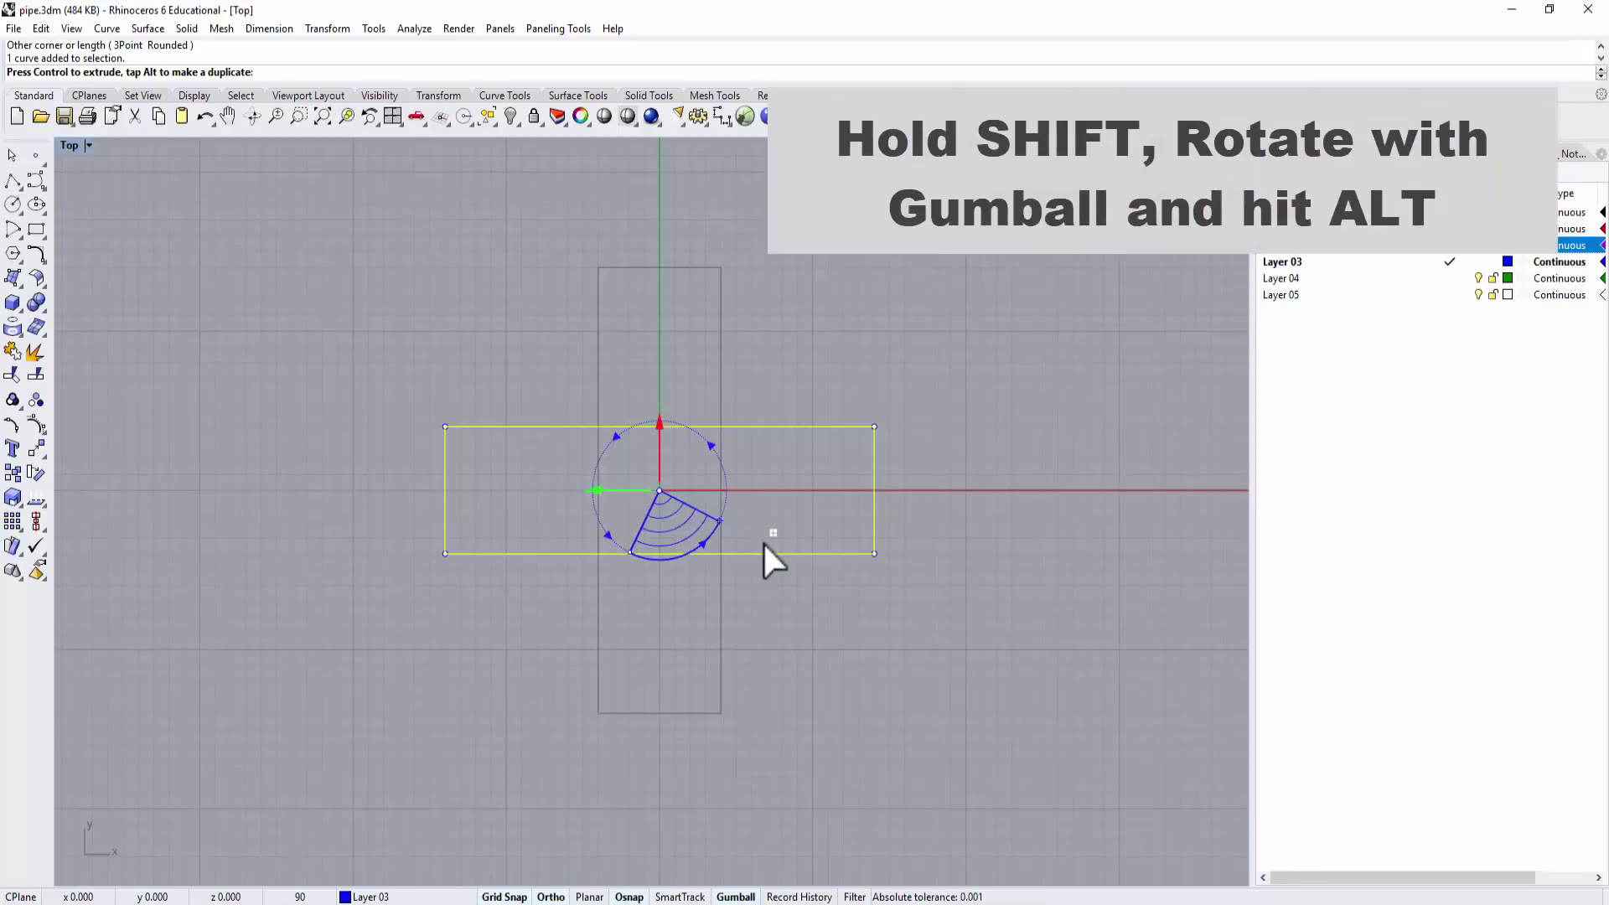
pyautogui.keyDown('shift'); pyautogui.moveTo(763, 541); pyautogui.dragTo(762, 541); pyautogui.keyUp('shift')
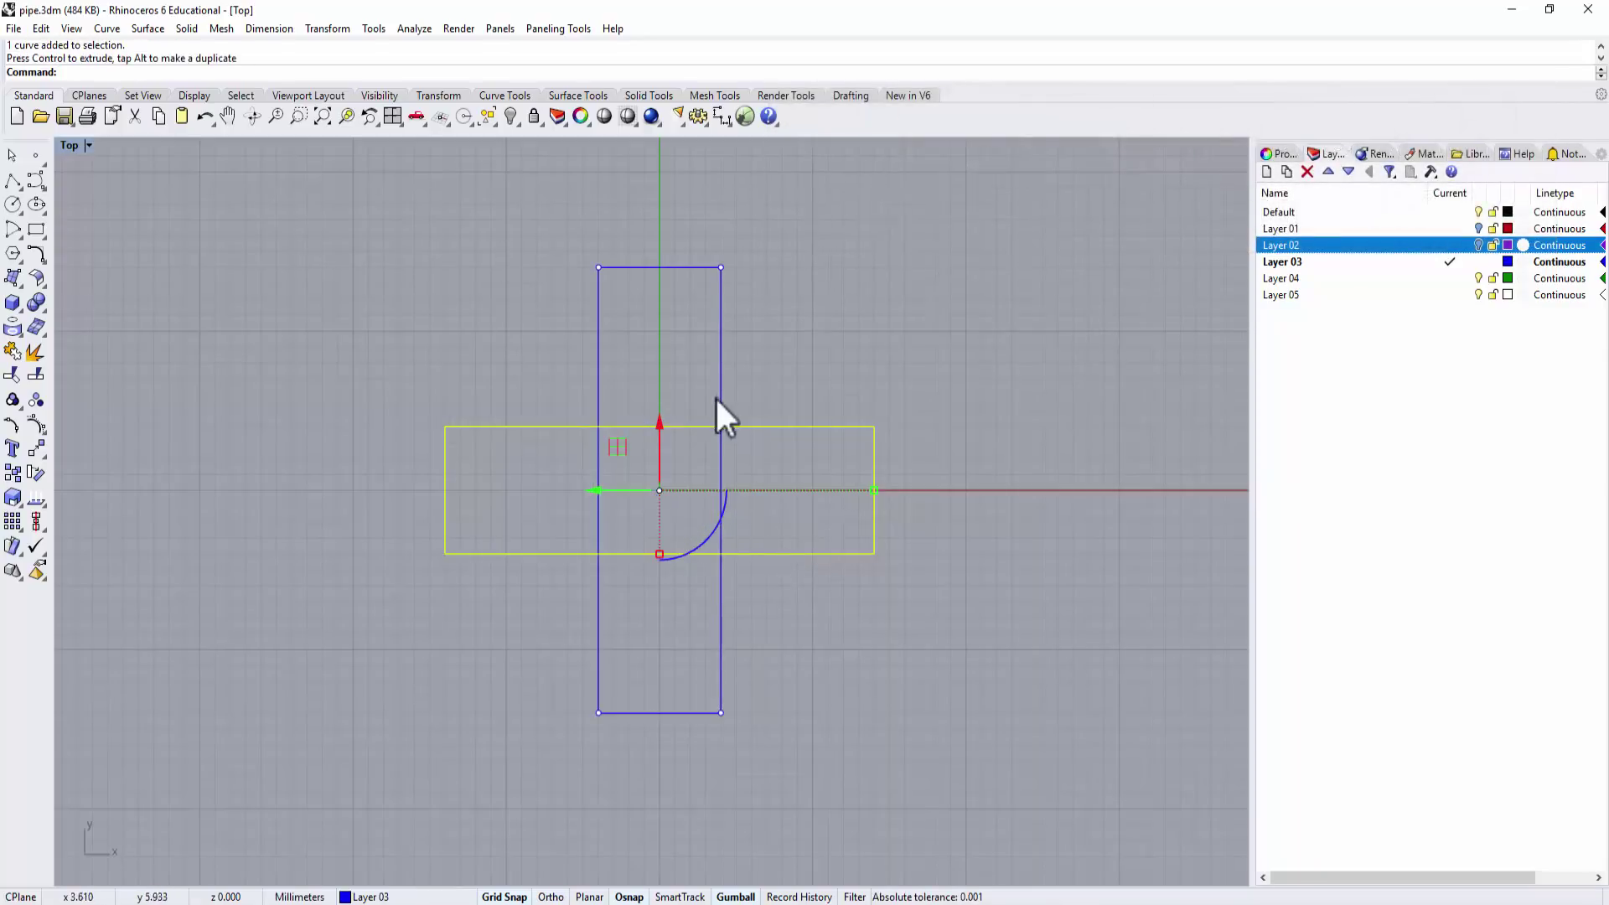
# Select both rectangles and trim away their four inner overlapping segments.
pyautogui.click(777, 611)
pyautogui.moveTo(957, 702); pyautogui.dragTo(656, 485)
pyautogui.click(13, 376)
pyautogui.click(652, 426)
pyautogui.press('Return')
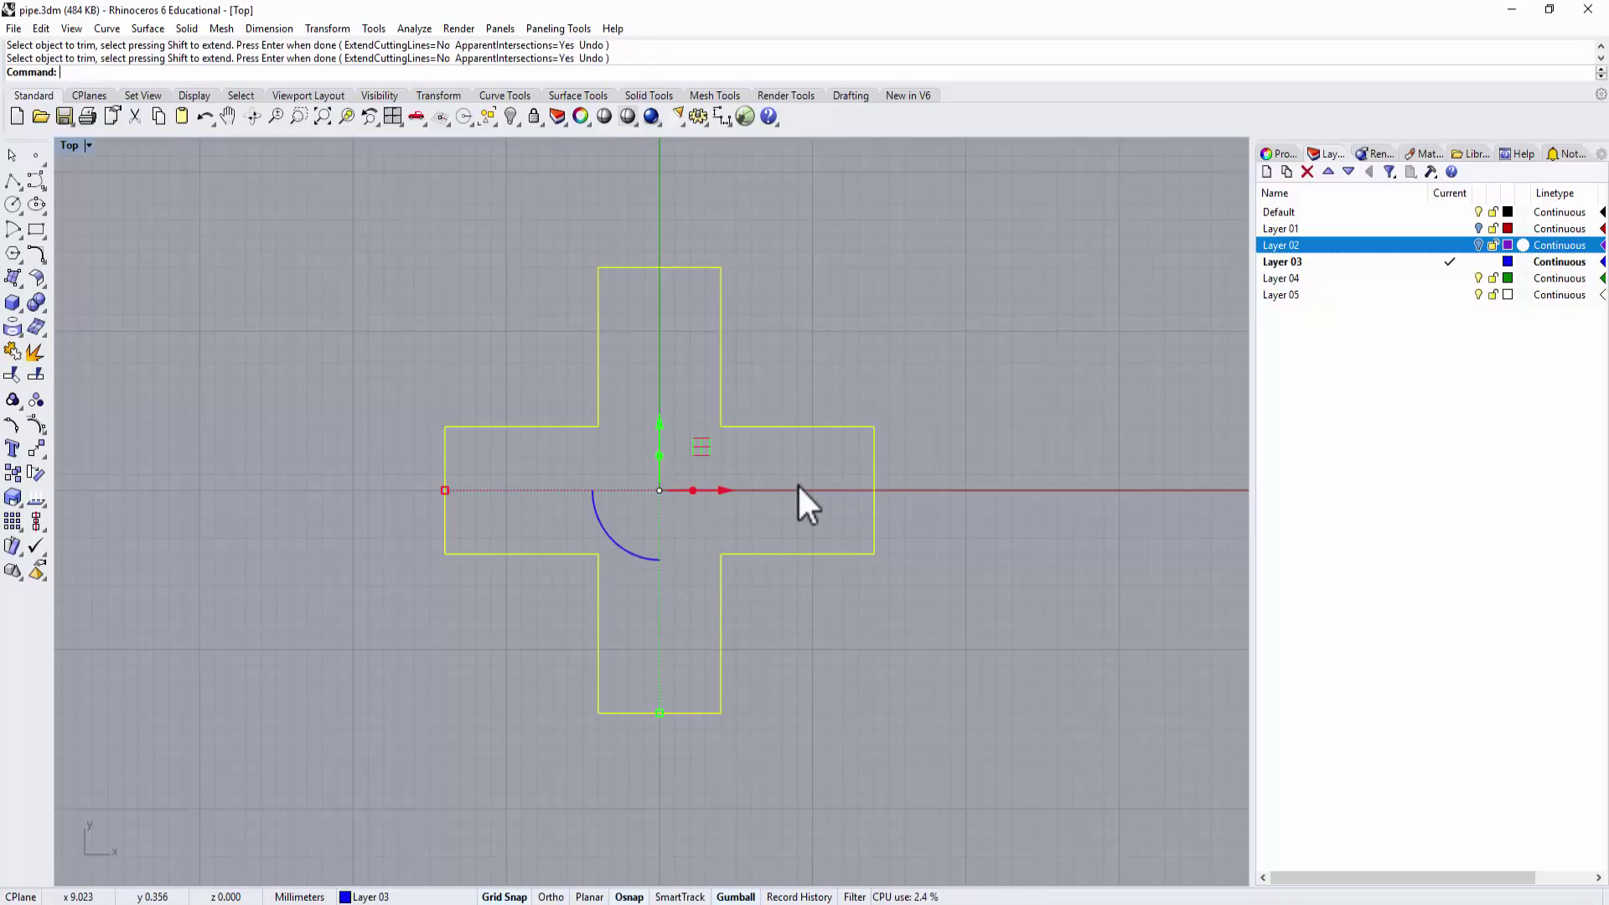
pyautogui.click(36, 253)
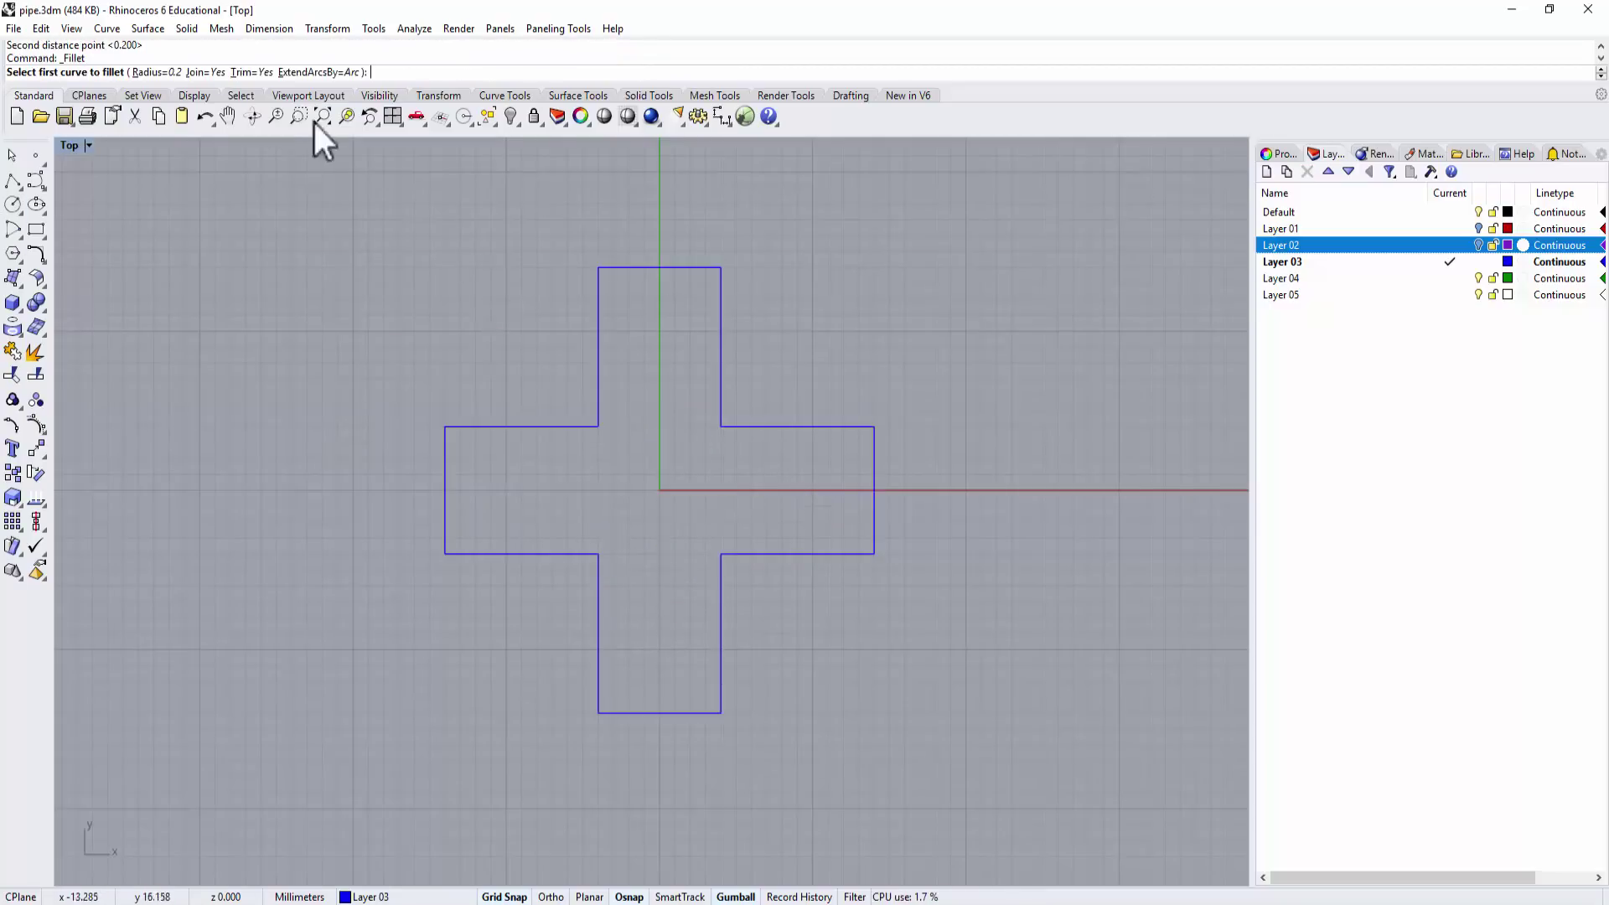
# Fillet the upper-left and upper-right inner corners with radius 2.
pyautogui.click(38, 250)
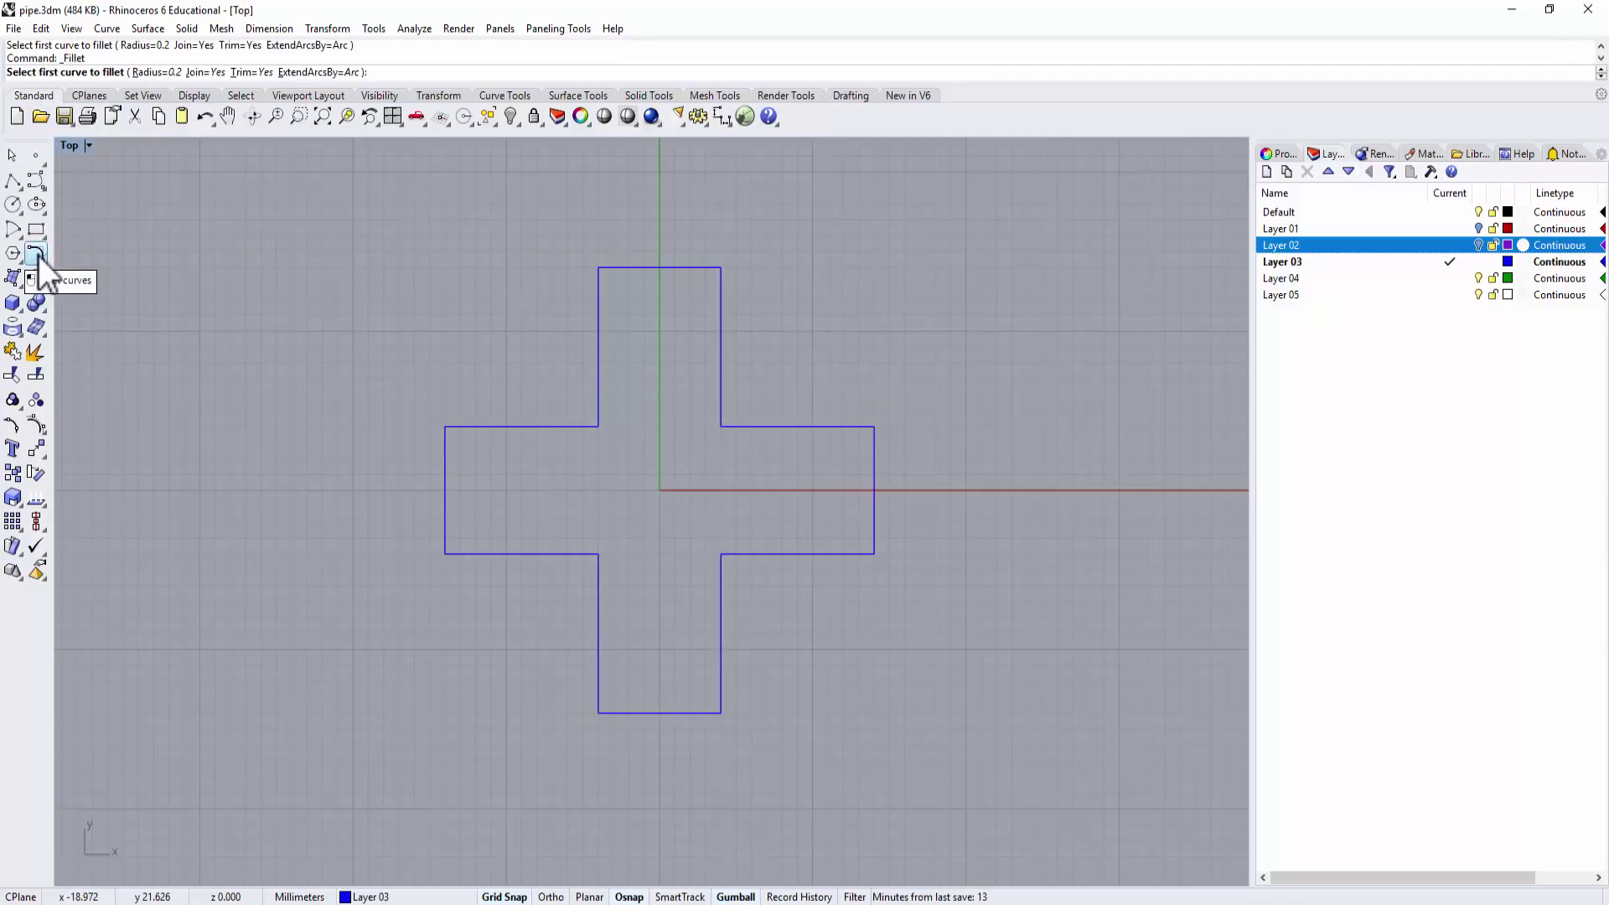
pyautogui.click(148, 72)
pyautogui.press('Return')
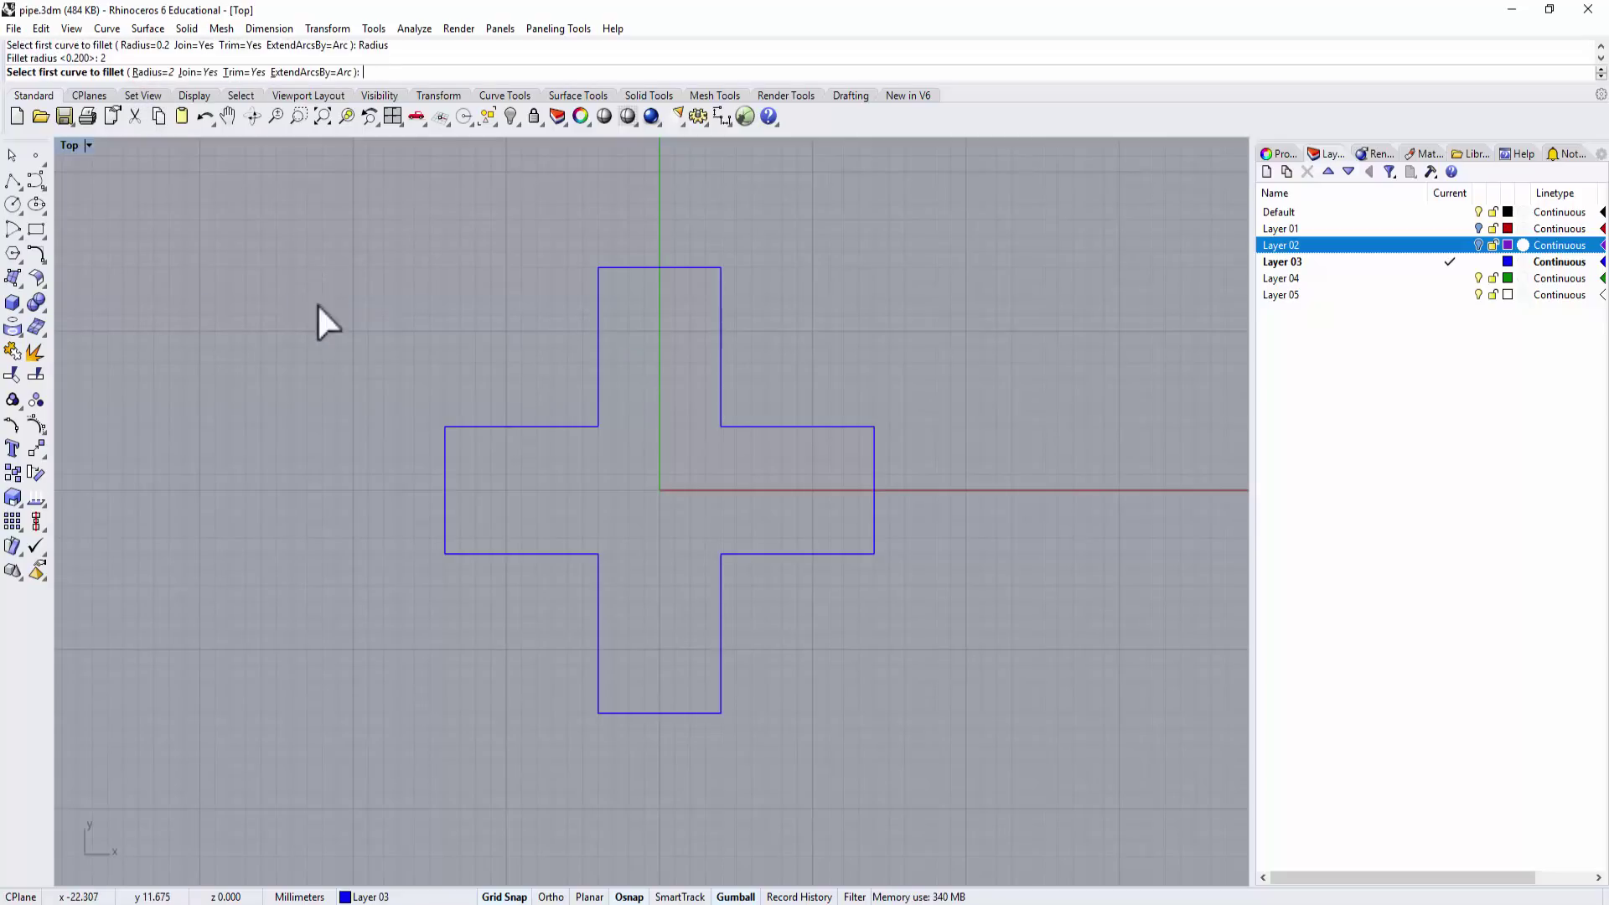
pyautogui.click(574, 428)
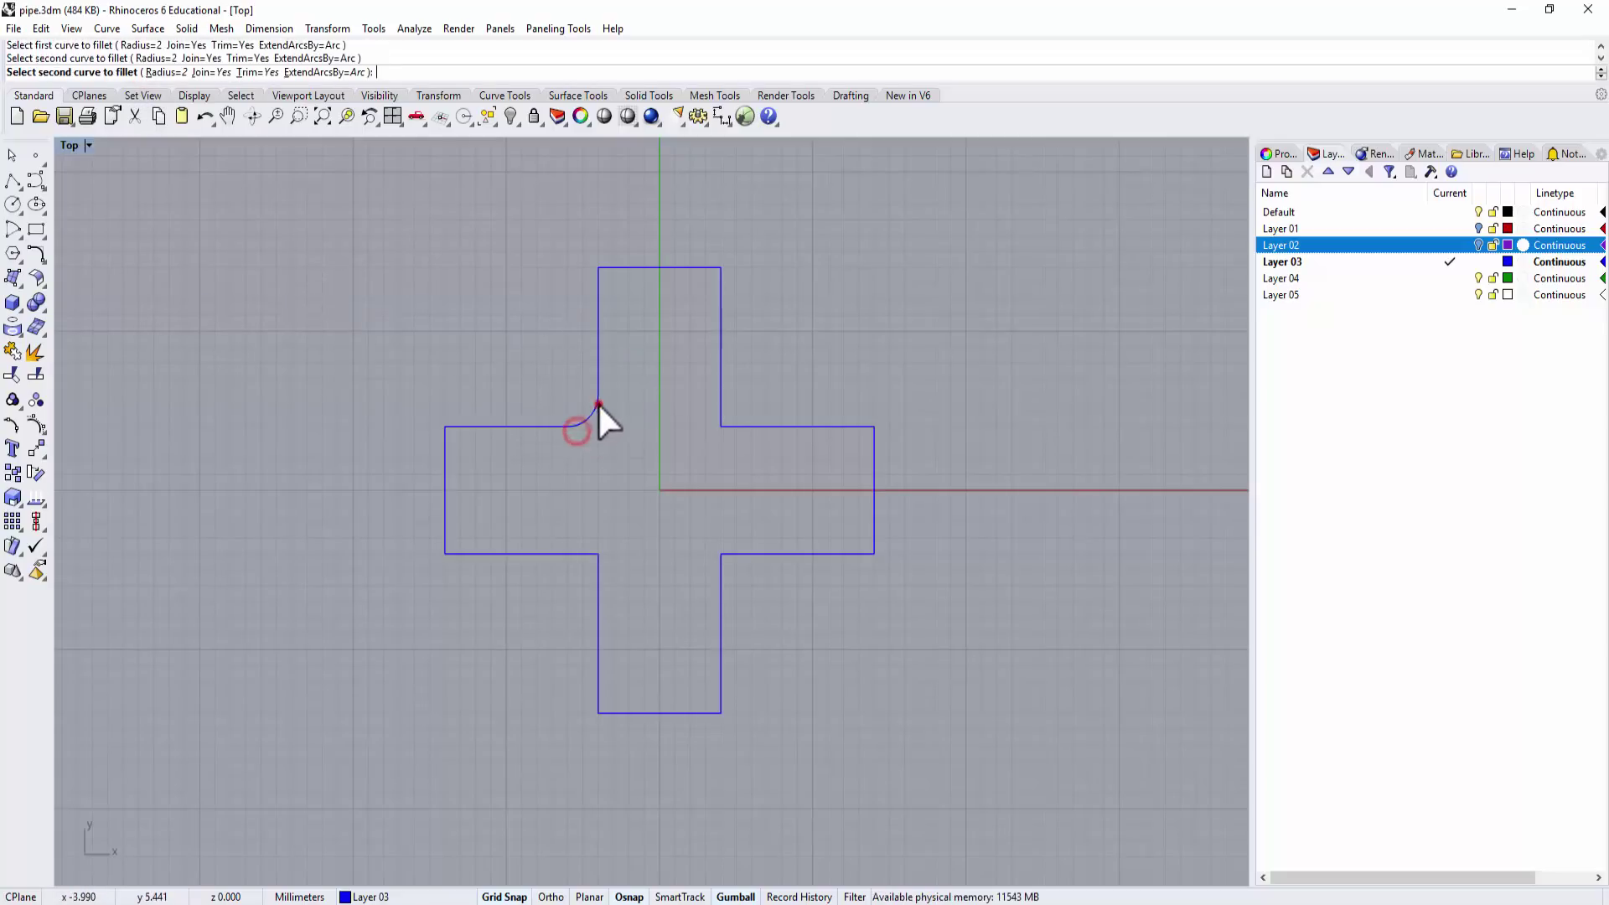
pyautogui.click(599, 405)
pyautogui.press('Return')
pyautogui.click(722, 393)
pyautogui.click(739, 426)
# Fillet the lower-right and lower-left inner corners, then restore the four-view layout.
pyautogui.press('Return')
pyautogui.click(722, 578)
pyautogui.click(744, 553)
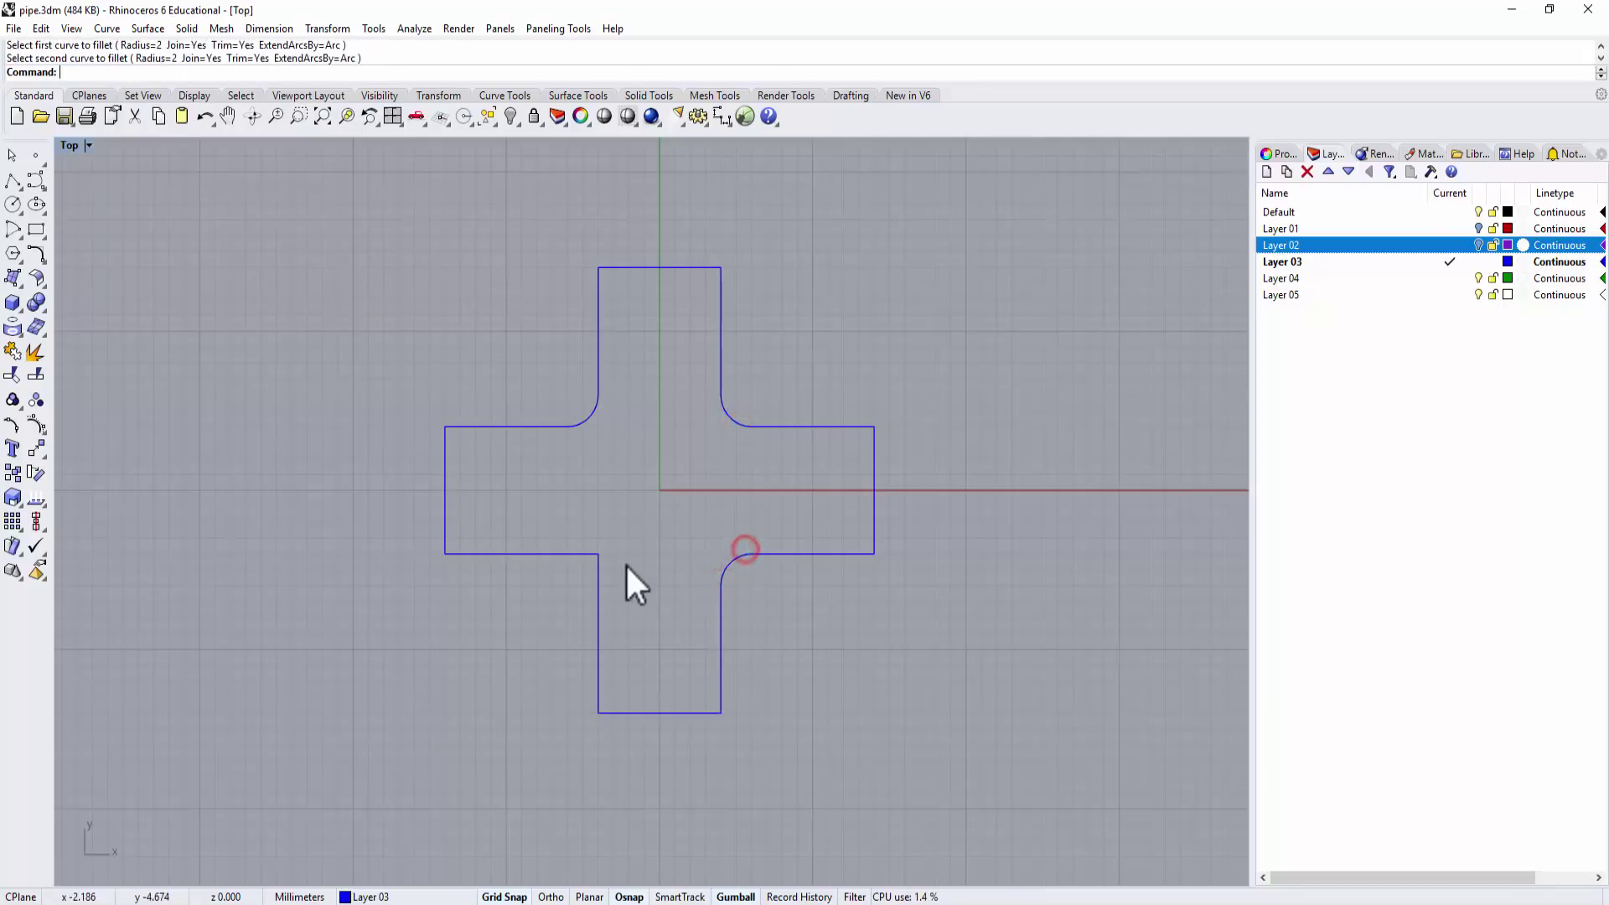
pyautogui.press('Return')
pyautogui.click(596, 576)
pyautogui.click(575, 553)
pyautogui.moveTo(688, 549); pyautogui.dragTo(763, 466, button='right')
pyautogui.doubleClick(65, 144)
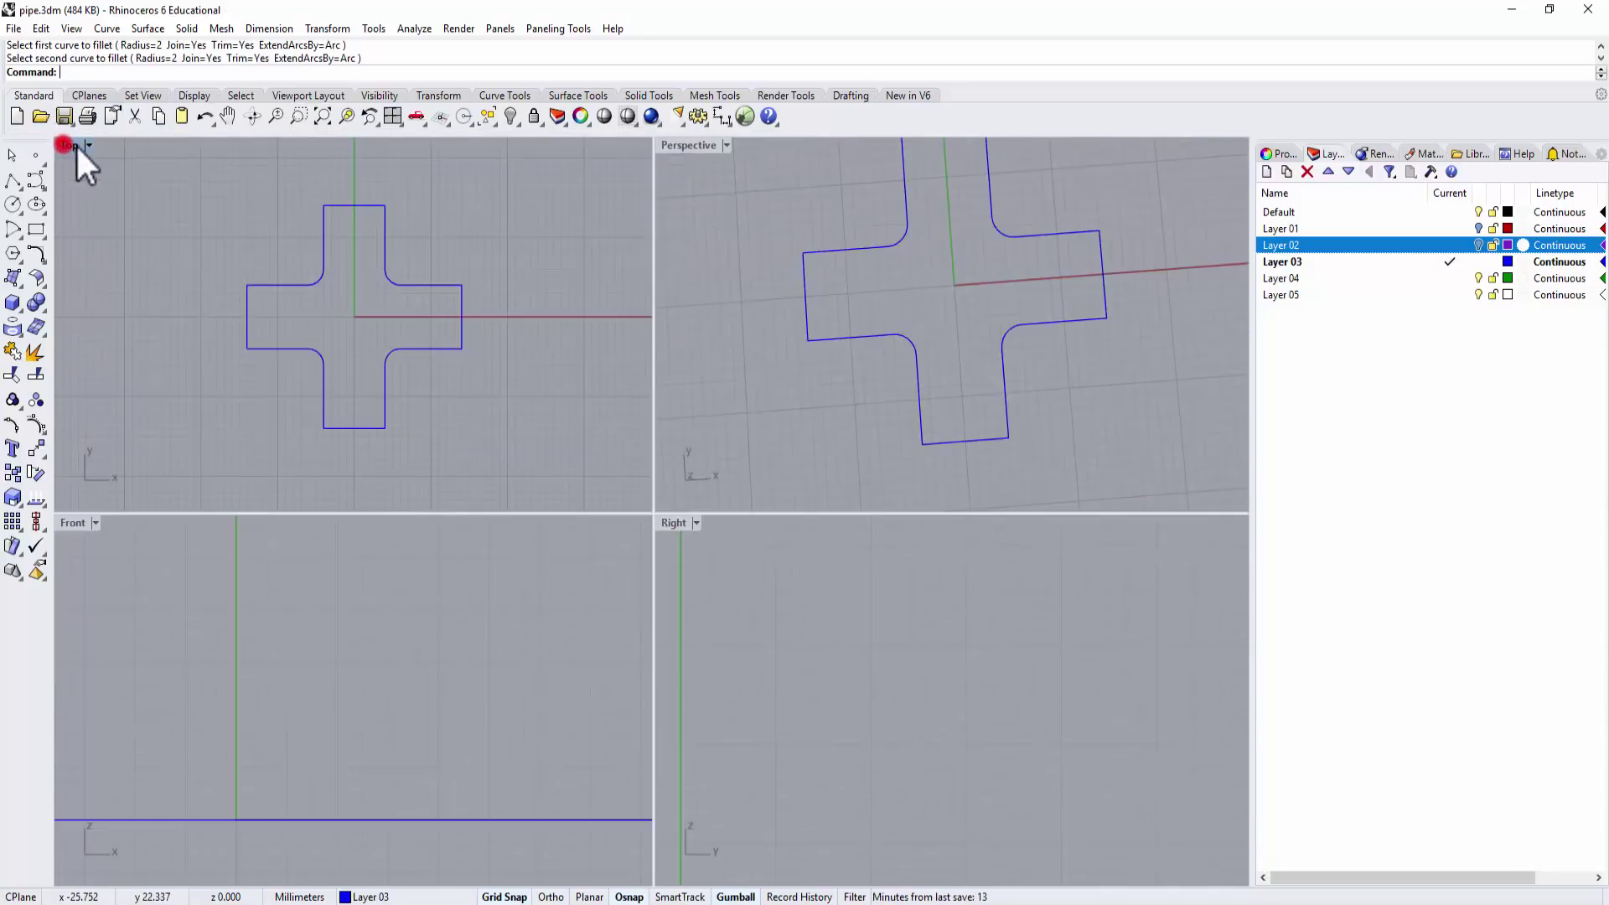
pyautogui.moveTo(963, 284); pyautogui.dragTo(1006, 443, button='right')
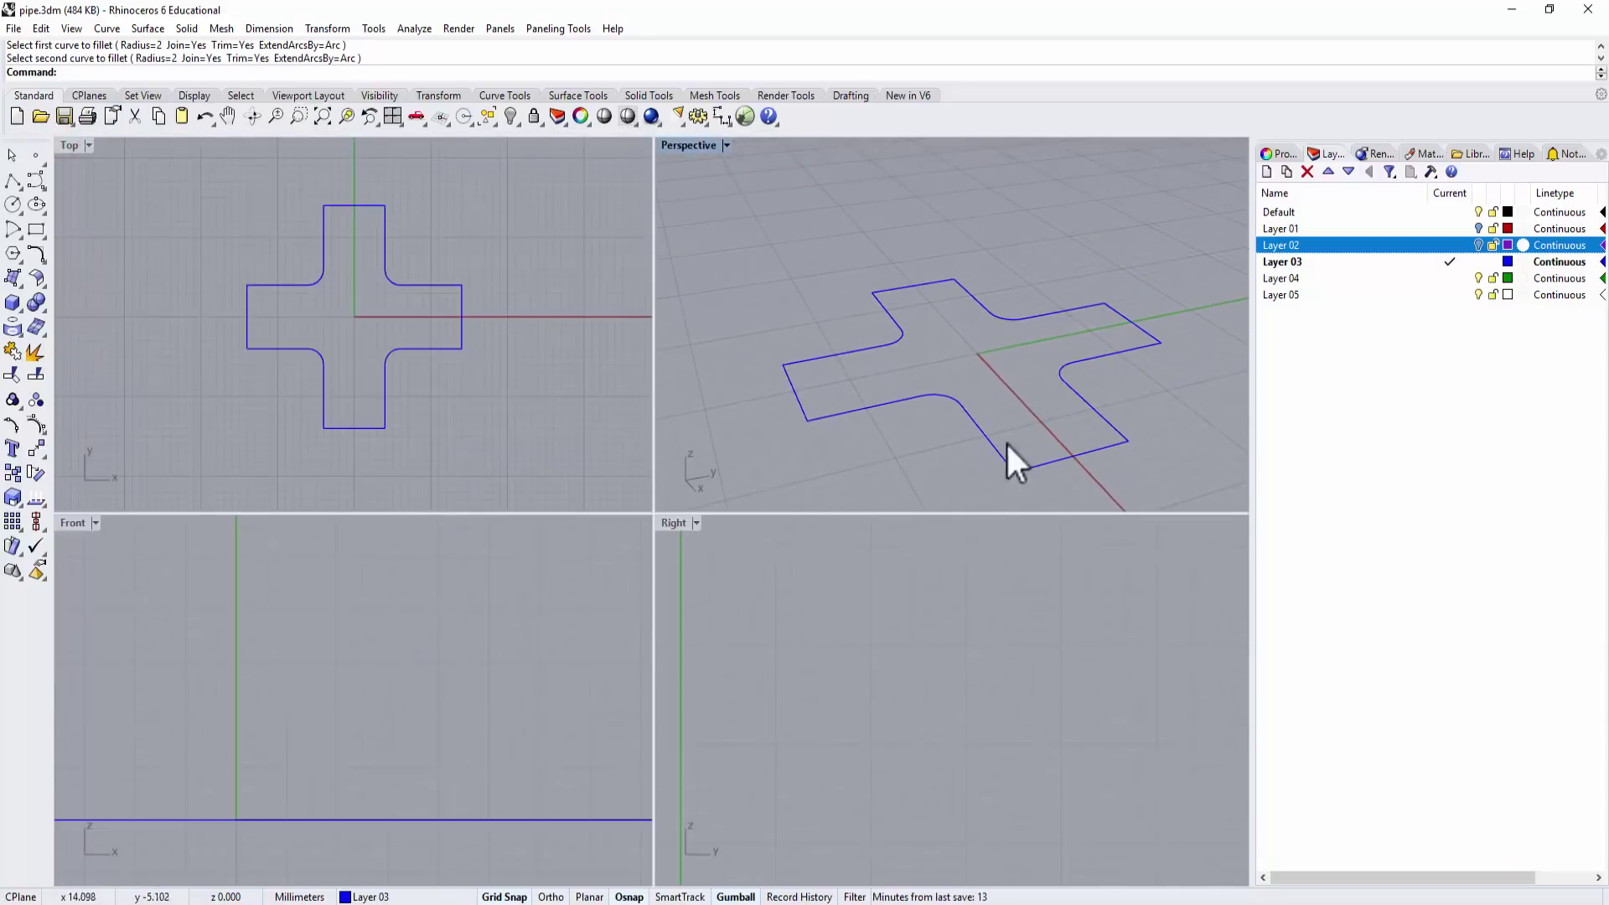
# Begin an Arc (Center, Start, Angle) at the right arm's end, then cancel the misplaced attempt.
pyautogui.click(13, 230)
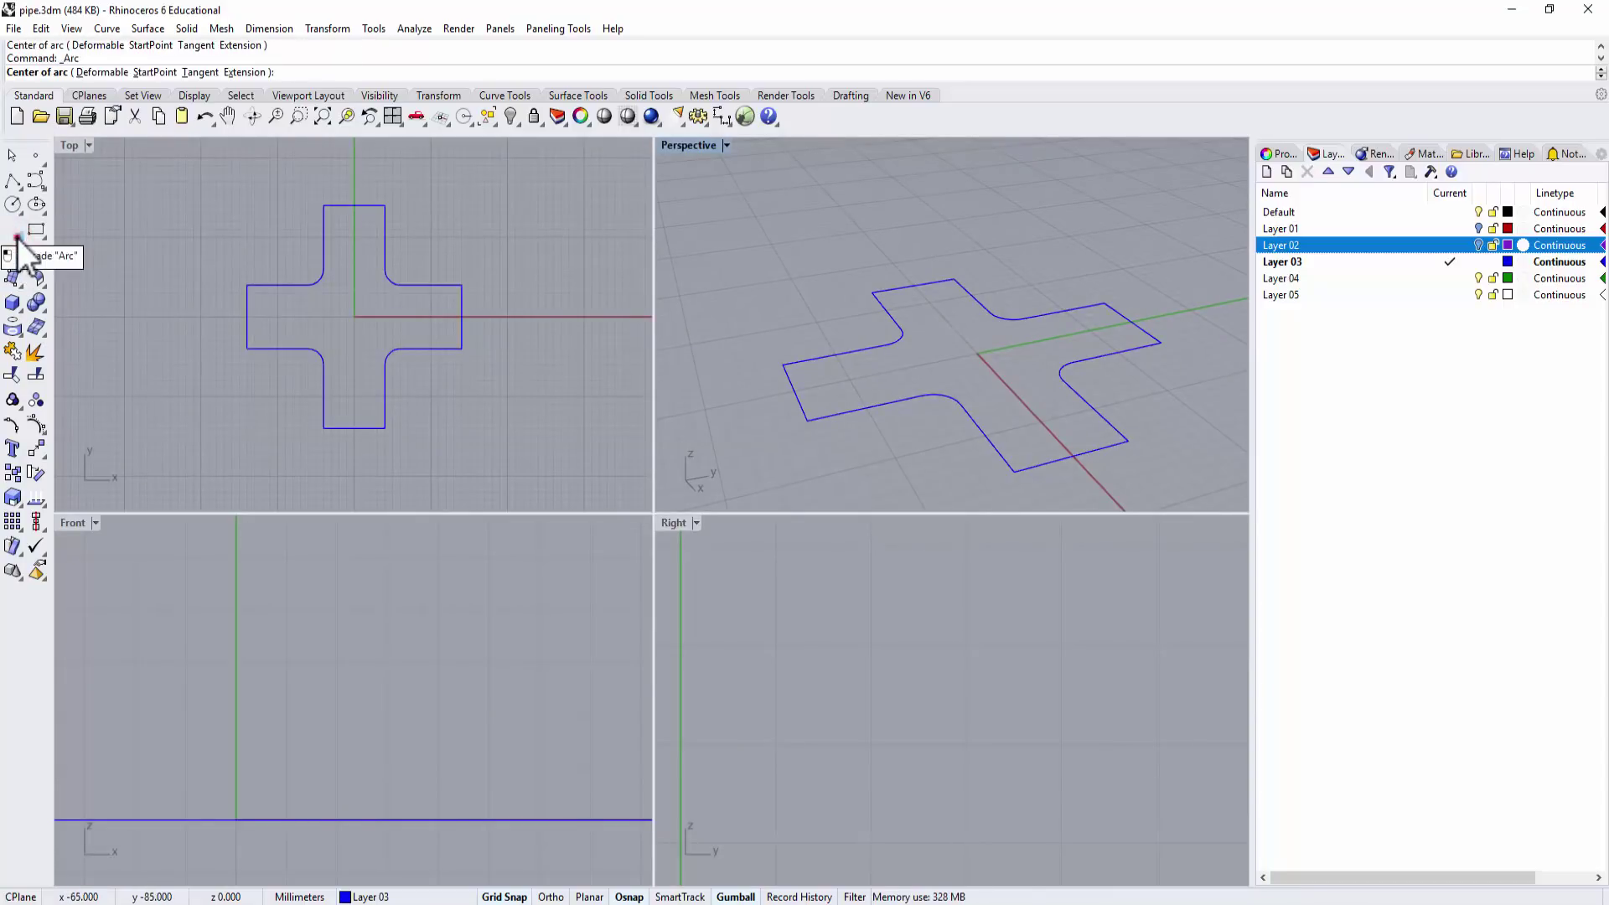
pyautogui.click(20, 238)
pyautogui.click(43, 237)
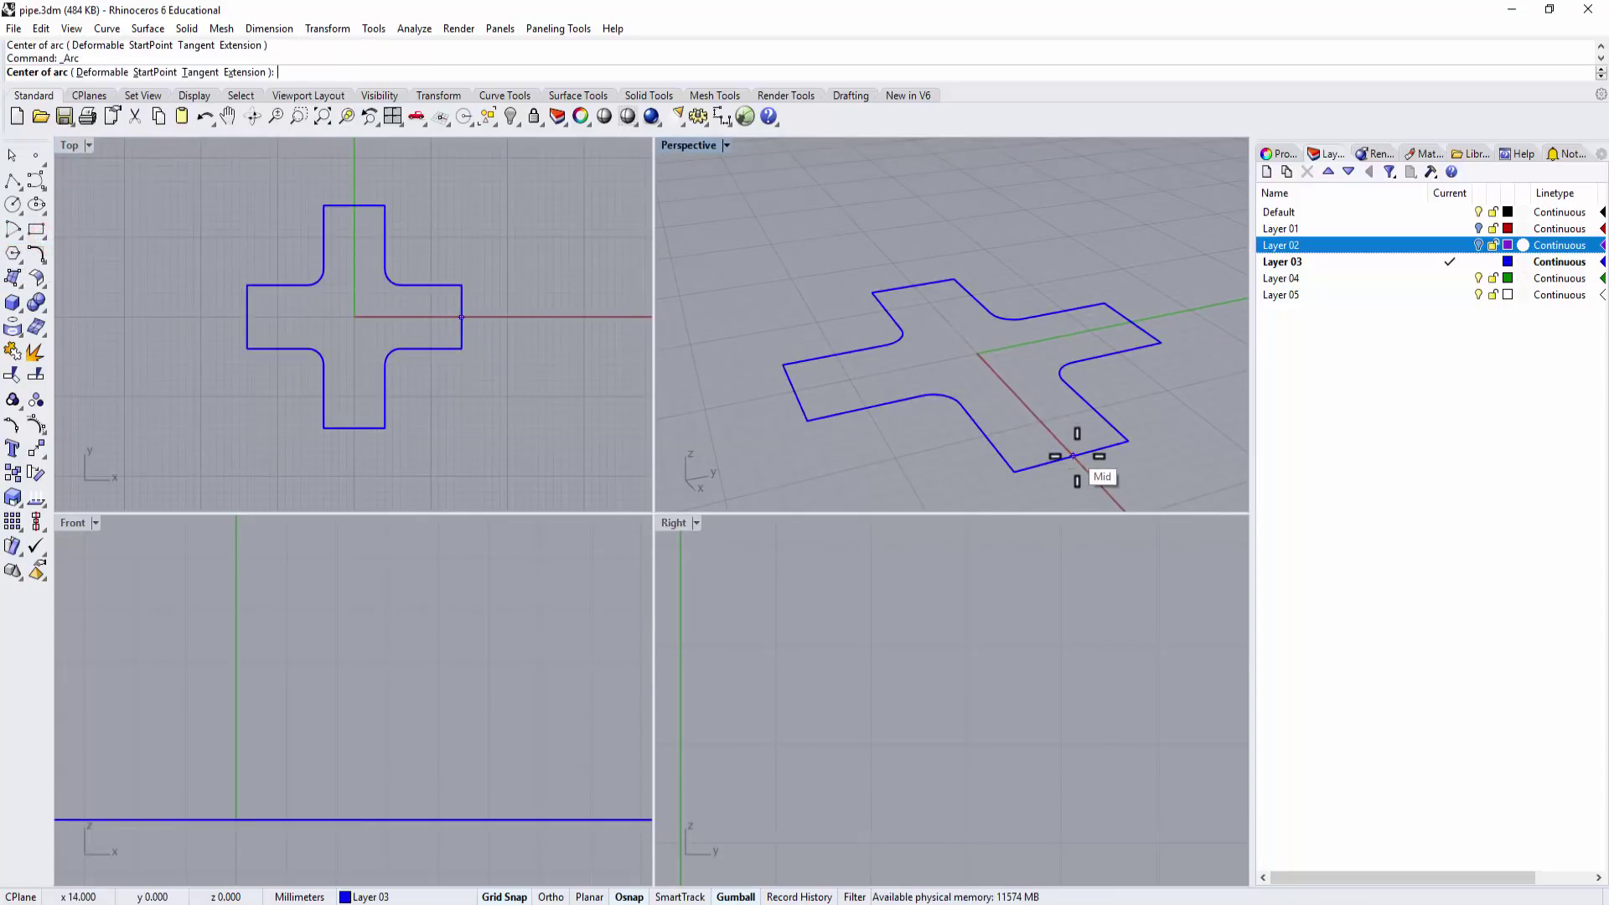
pyautogui.click(1074, 455)
pyautogui.click(1089, 450)
pyautogui.scroll(-2, 914, 815)
pyautogui.scroll(-3, 1010, 660)
pyautogui.press('Escape')
# Draw a vertical semicircular arc centred on the right arm end's midpoint, spanning its corners.
pyautogui.rightClick(1064, 477)
pyautogui.click(1073, 455)
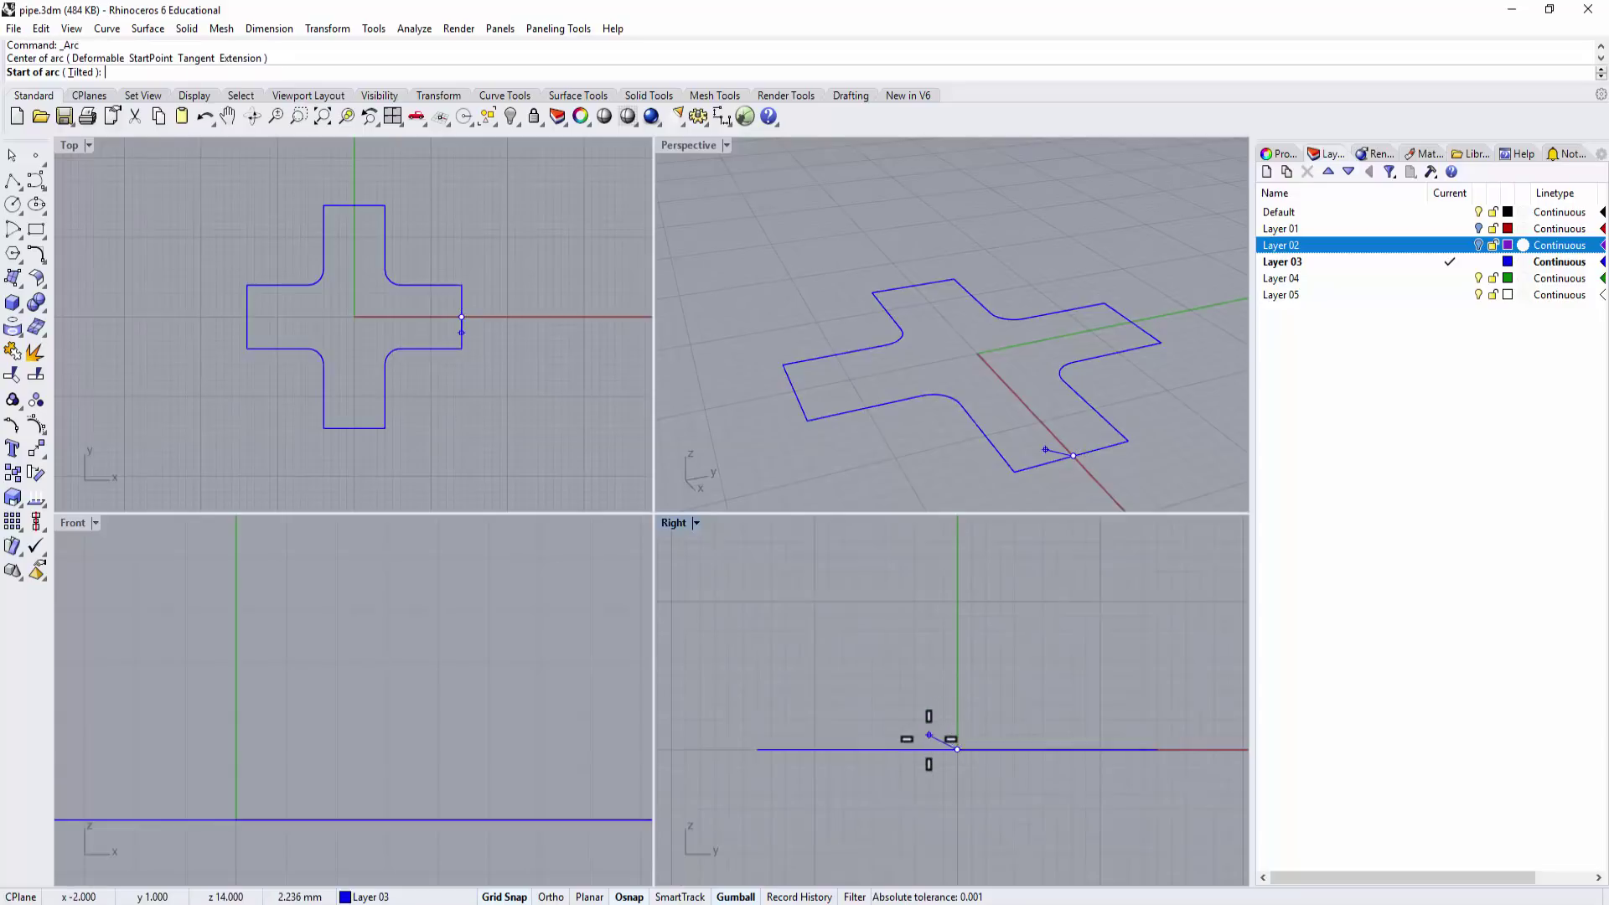
pyautogui.click(902, 741)
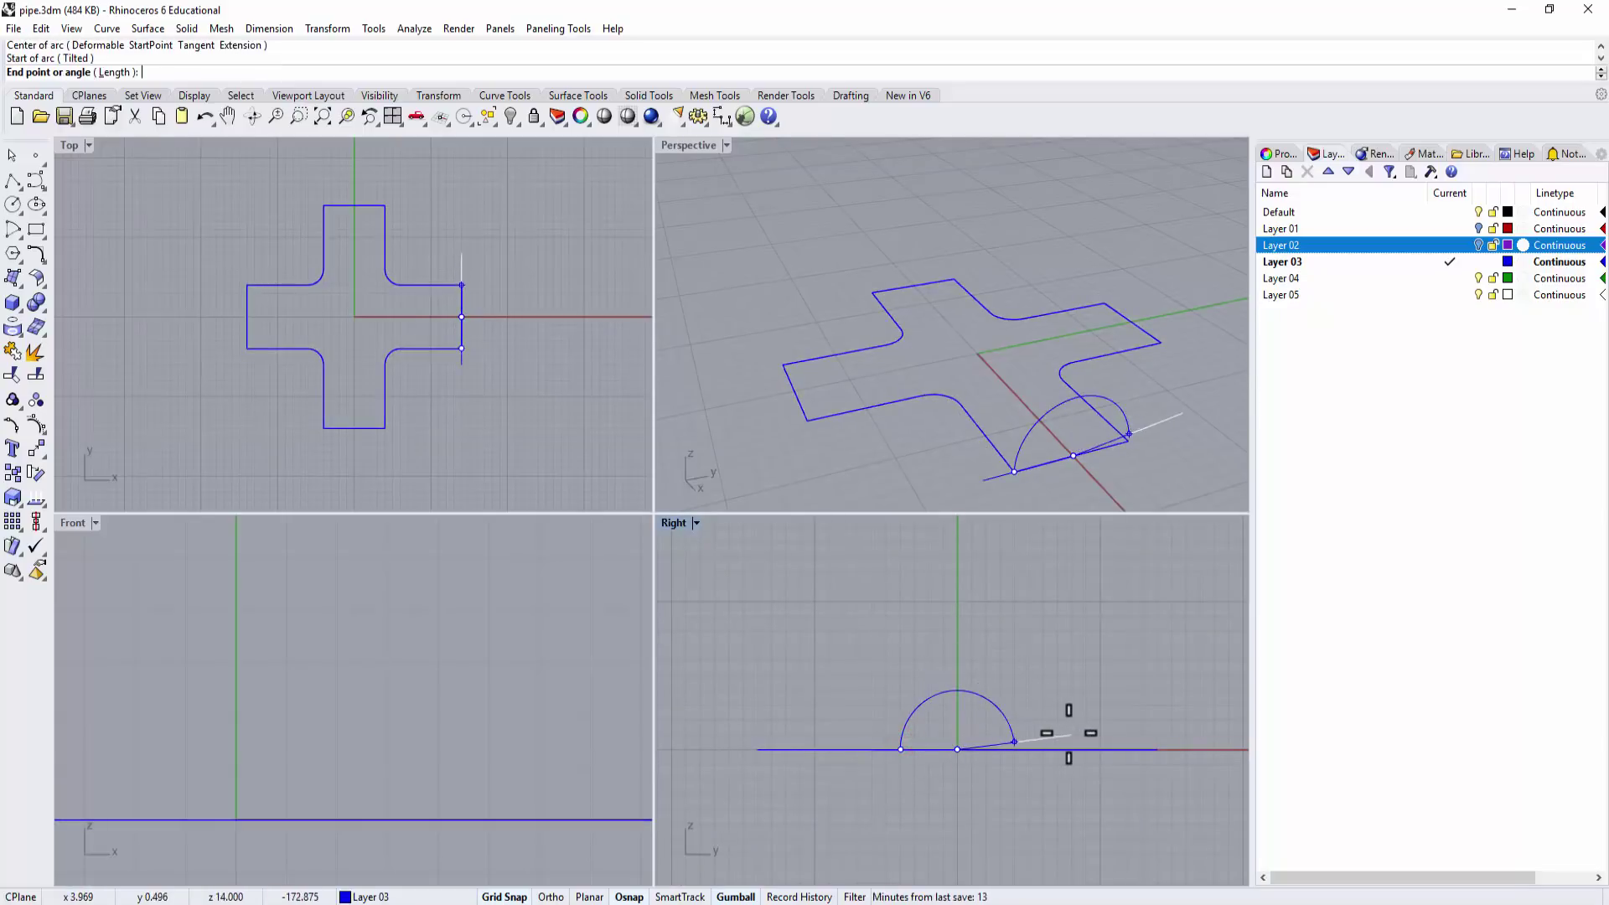
pyautogui.click(1014, 750)
pyautogui.moveTo(1119, 451); pyautogui.dragTo(1114, 402, button='right')
pyautogui.scroll(3, 1108, 391)
# Copy the semicircular arc from its end point to the left arm's end.
pyautogui.click(1129, 391)
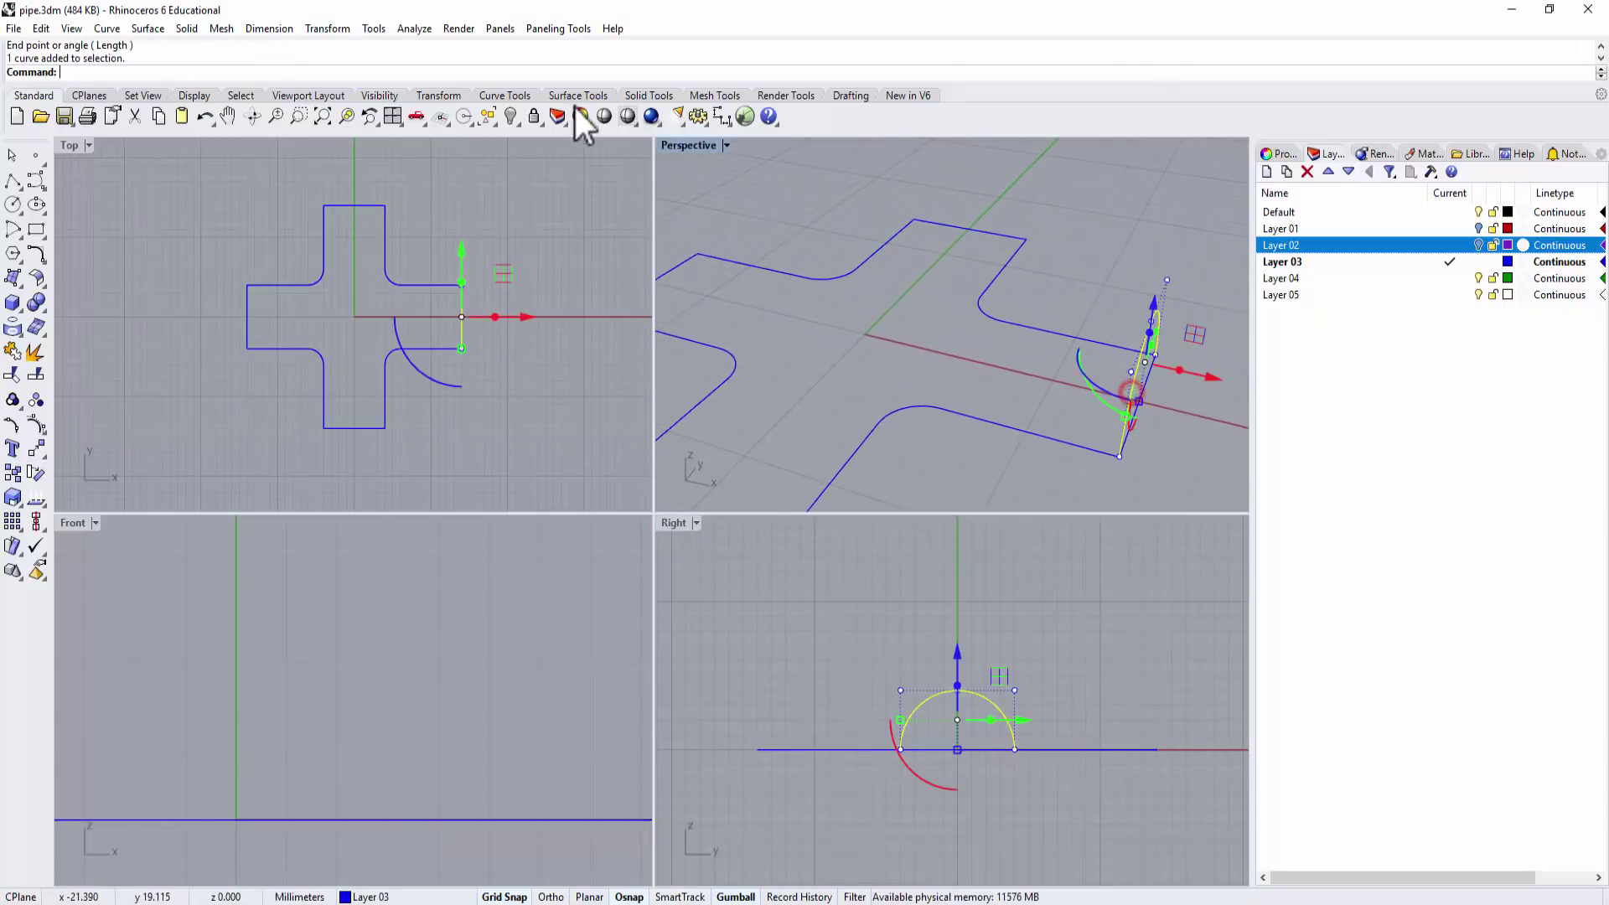
pyautogui.doubleClick(673, 143)
pyautogui.scroll(-3, 439, 365)
pyautogui.click(34, 471)
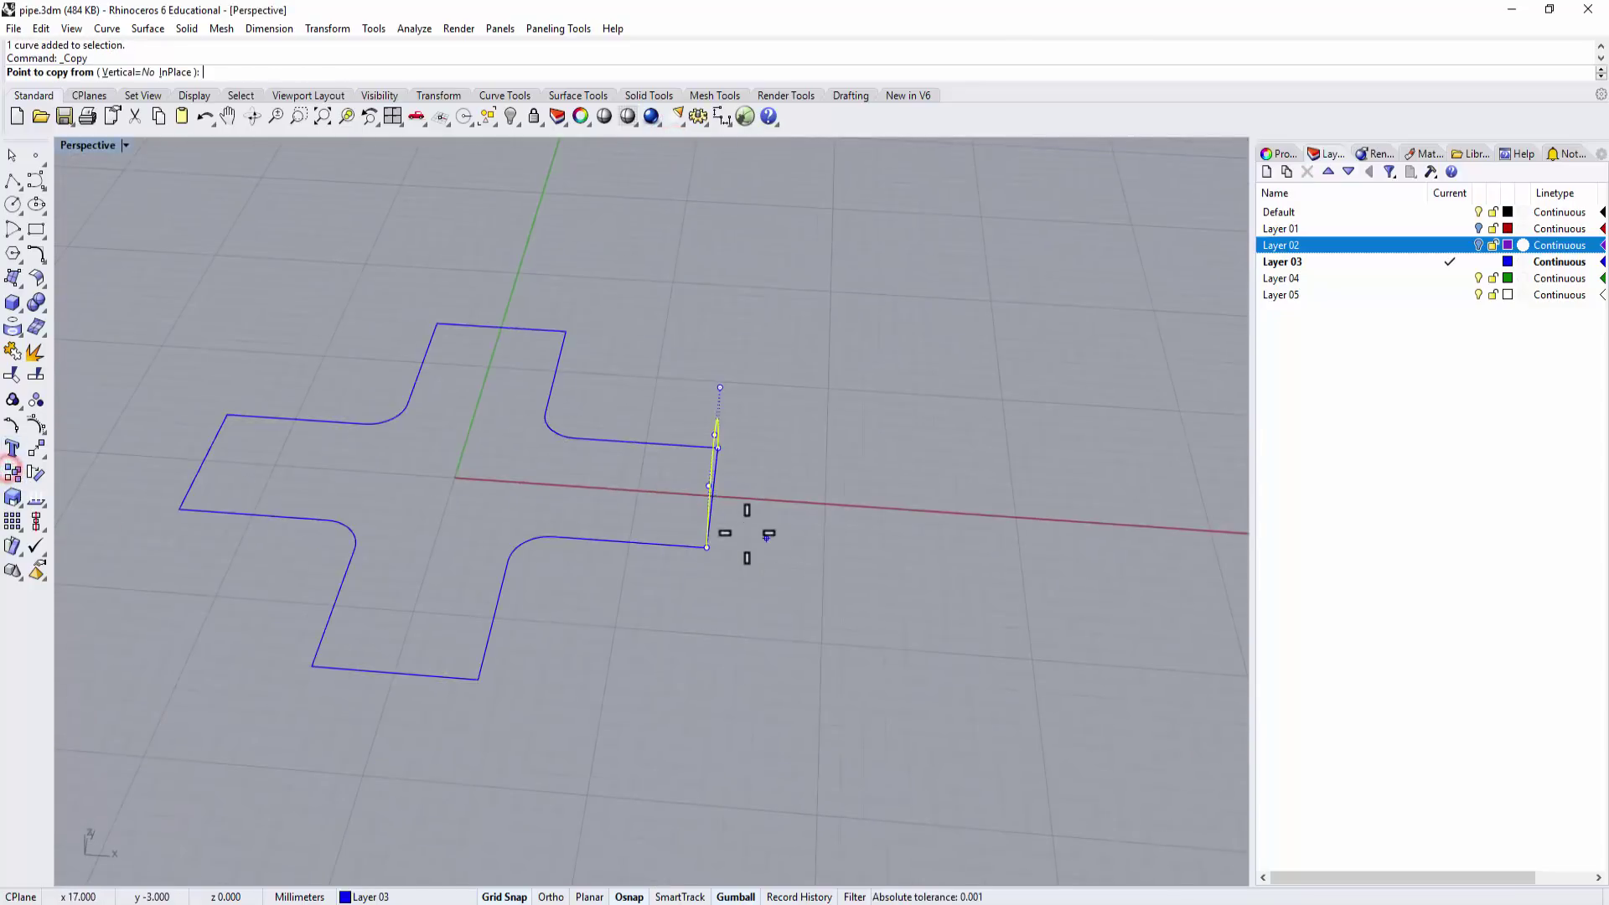
pyautogui.click(707, 547)
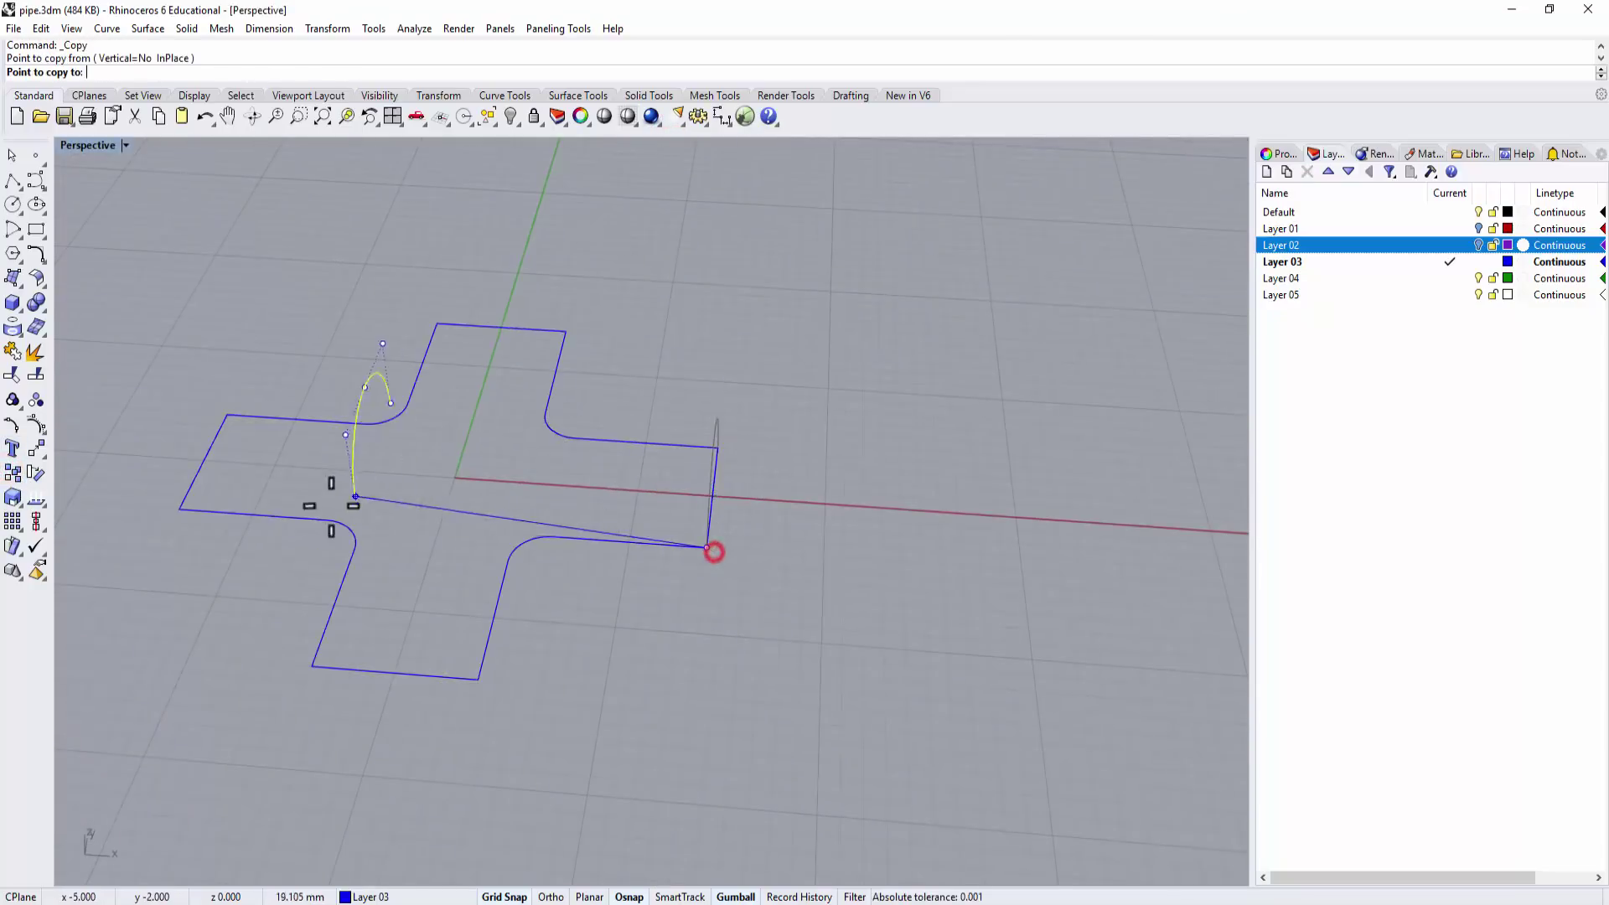
pyautogui.click(182, 509)
pyautogui.press('Return')
pyautogui.moveTo(181, 509); pyautogui.dragTo(871, 426, button='right')
# Extrude the right arm's end arc straight inward to where the fillet begins.
pyautogui.click(148, 28)
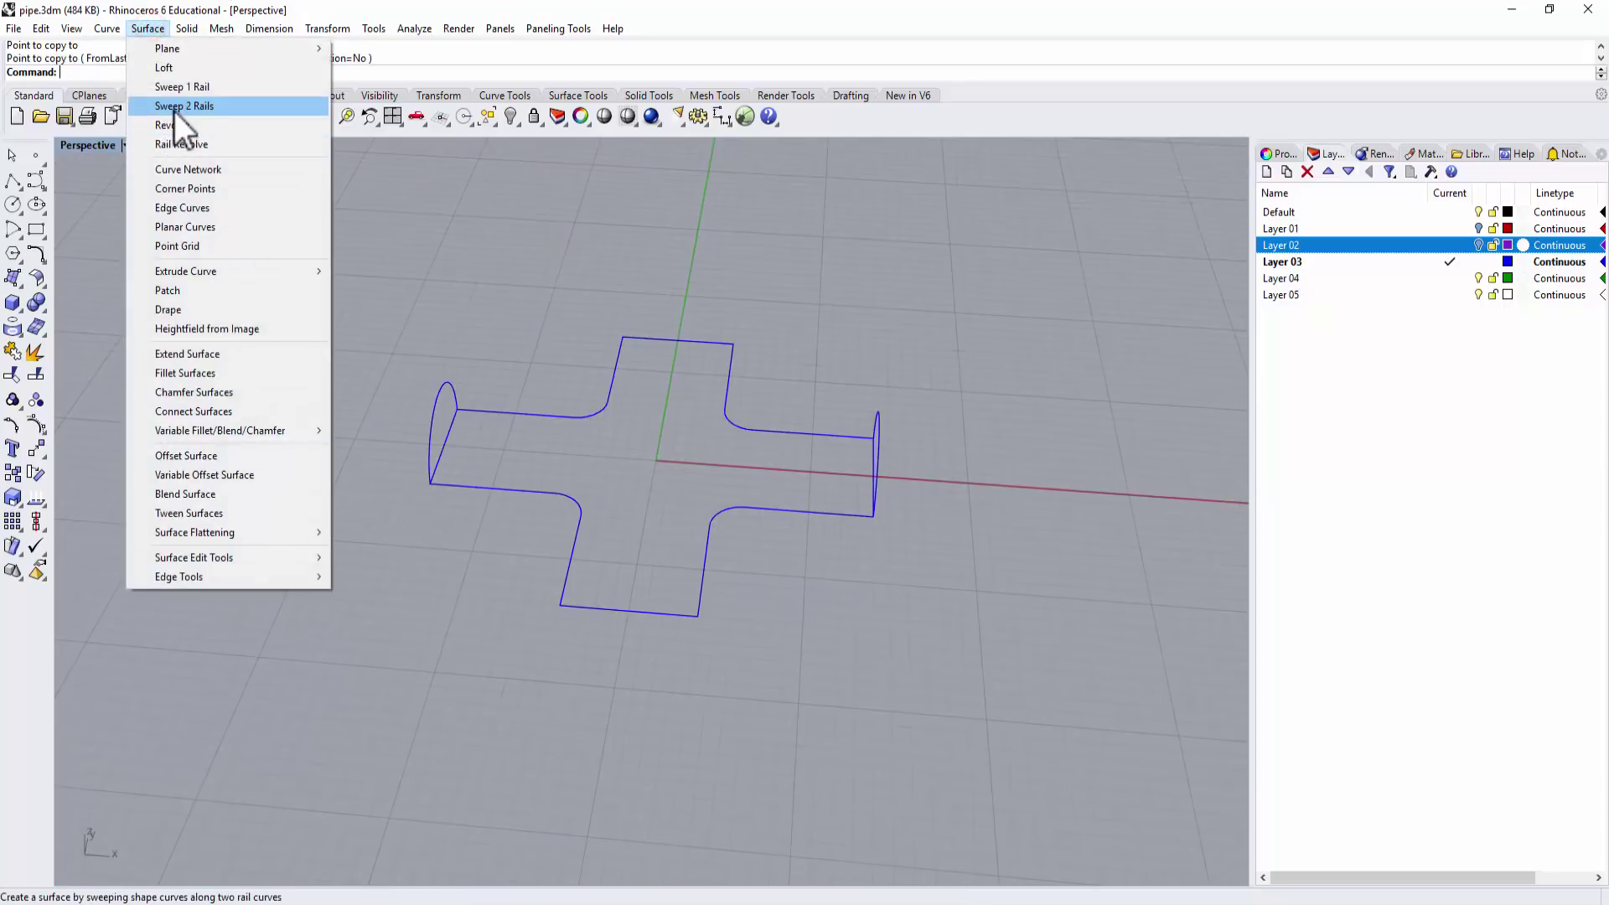
pyautogui.moveTo(251, 272)
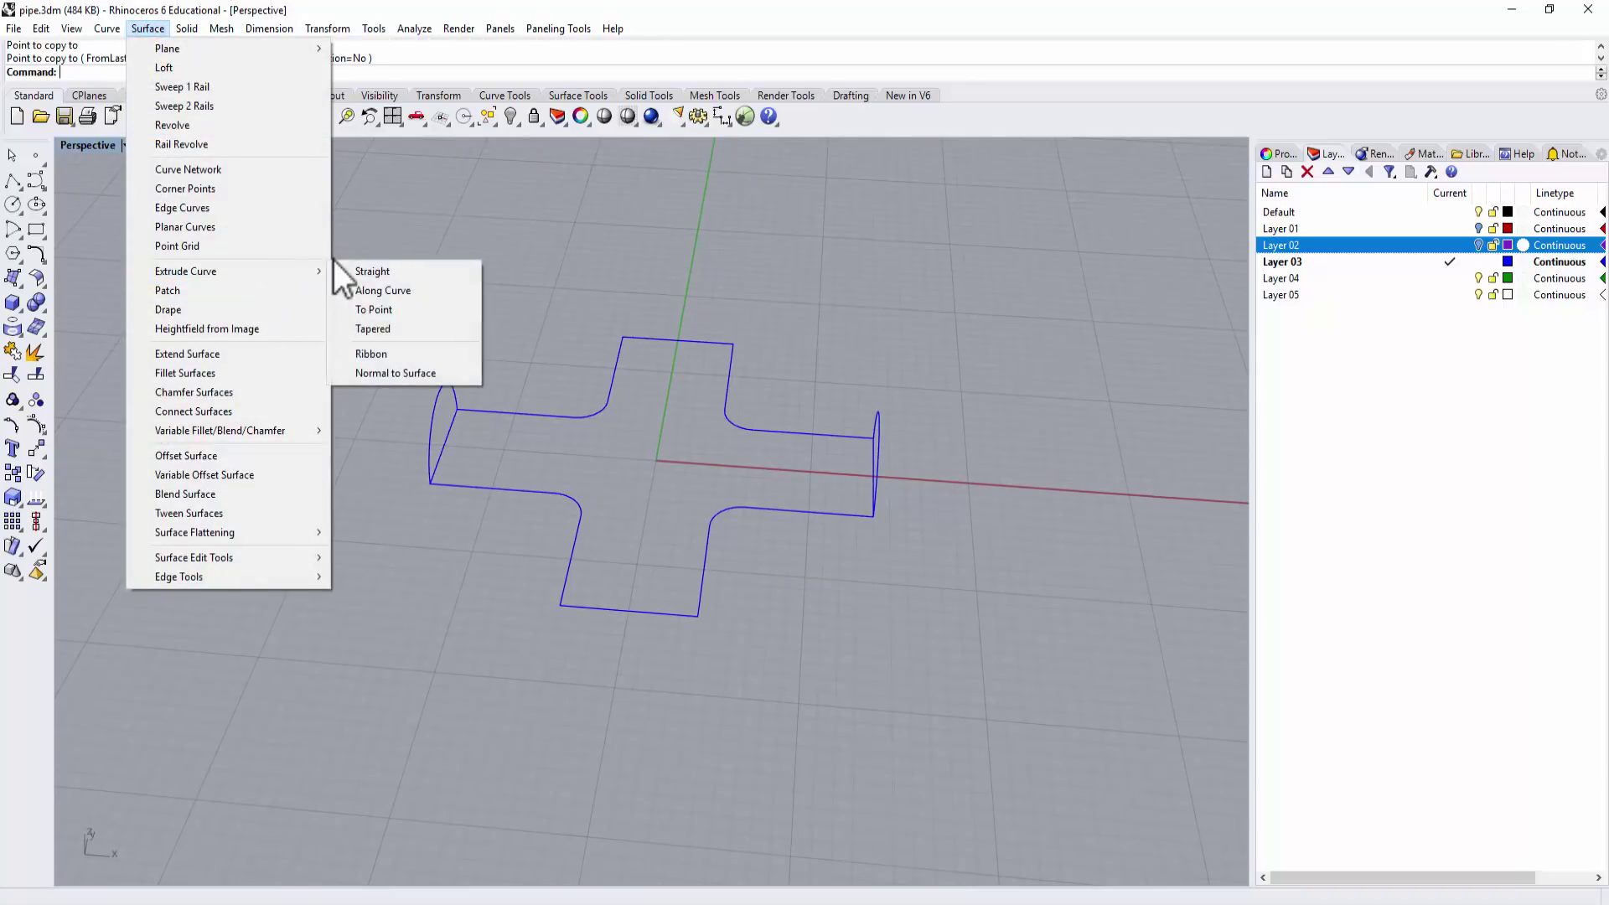
pyautogui.click(359, 272)
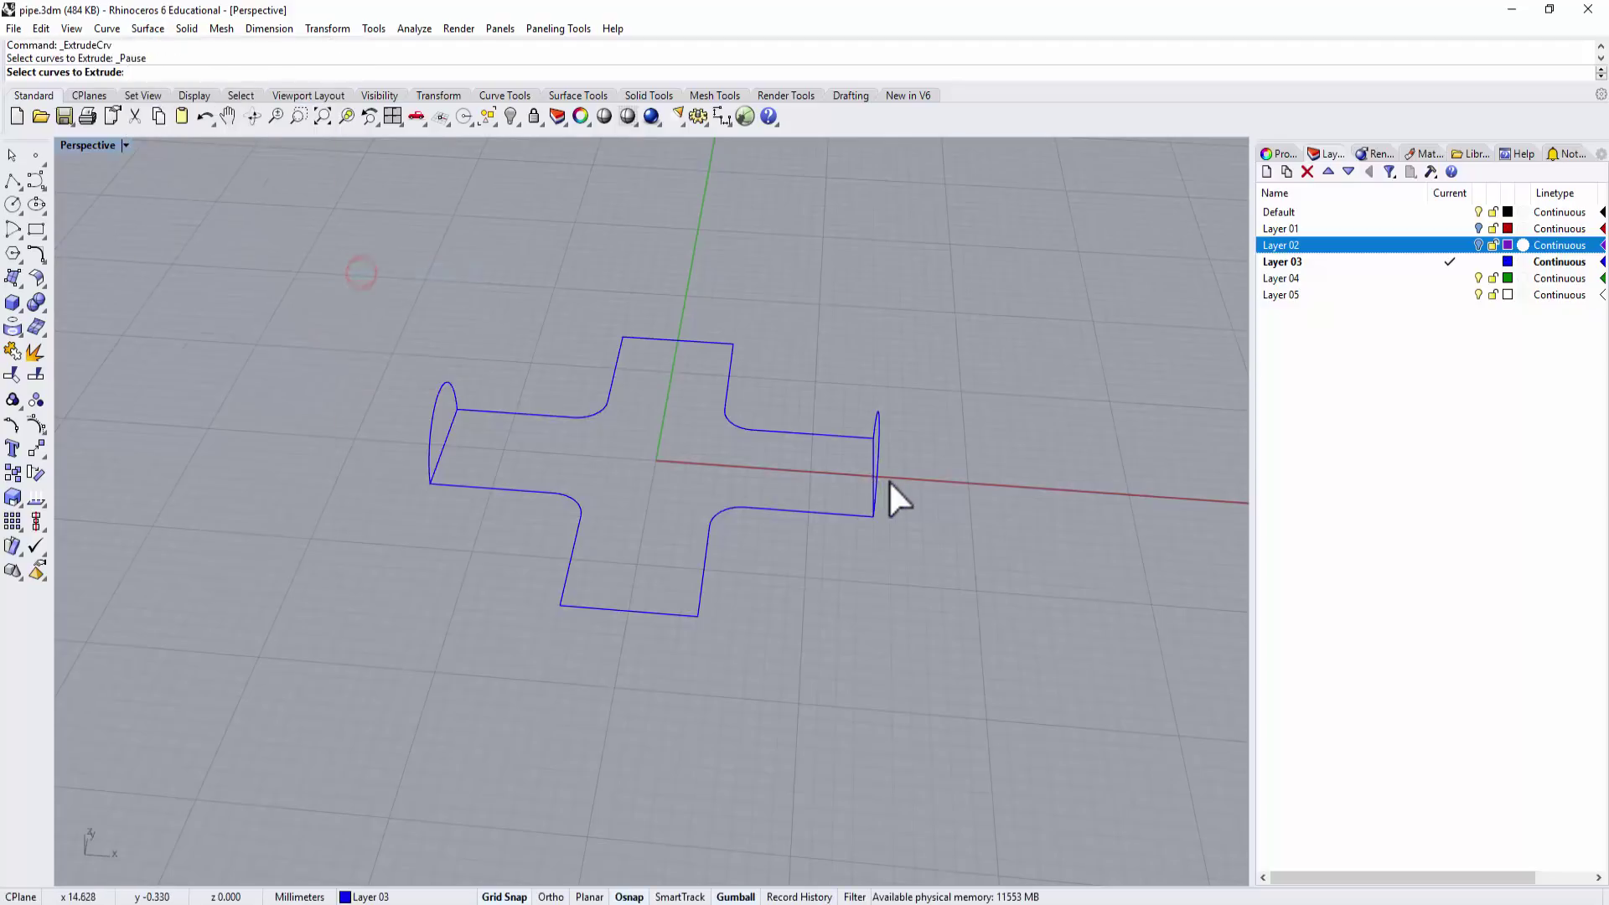
pyautogui.moveTo(892, 482); pyautogui.dragTo(1098, 396, button='right')
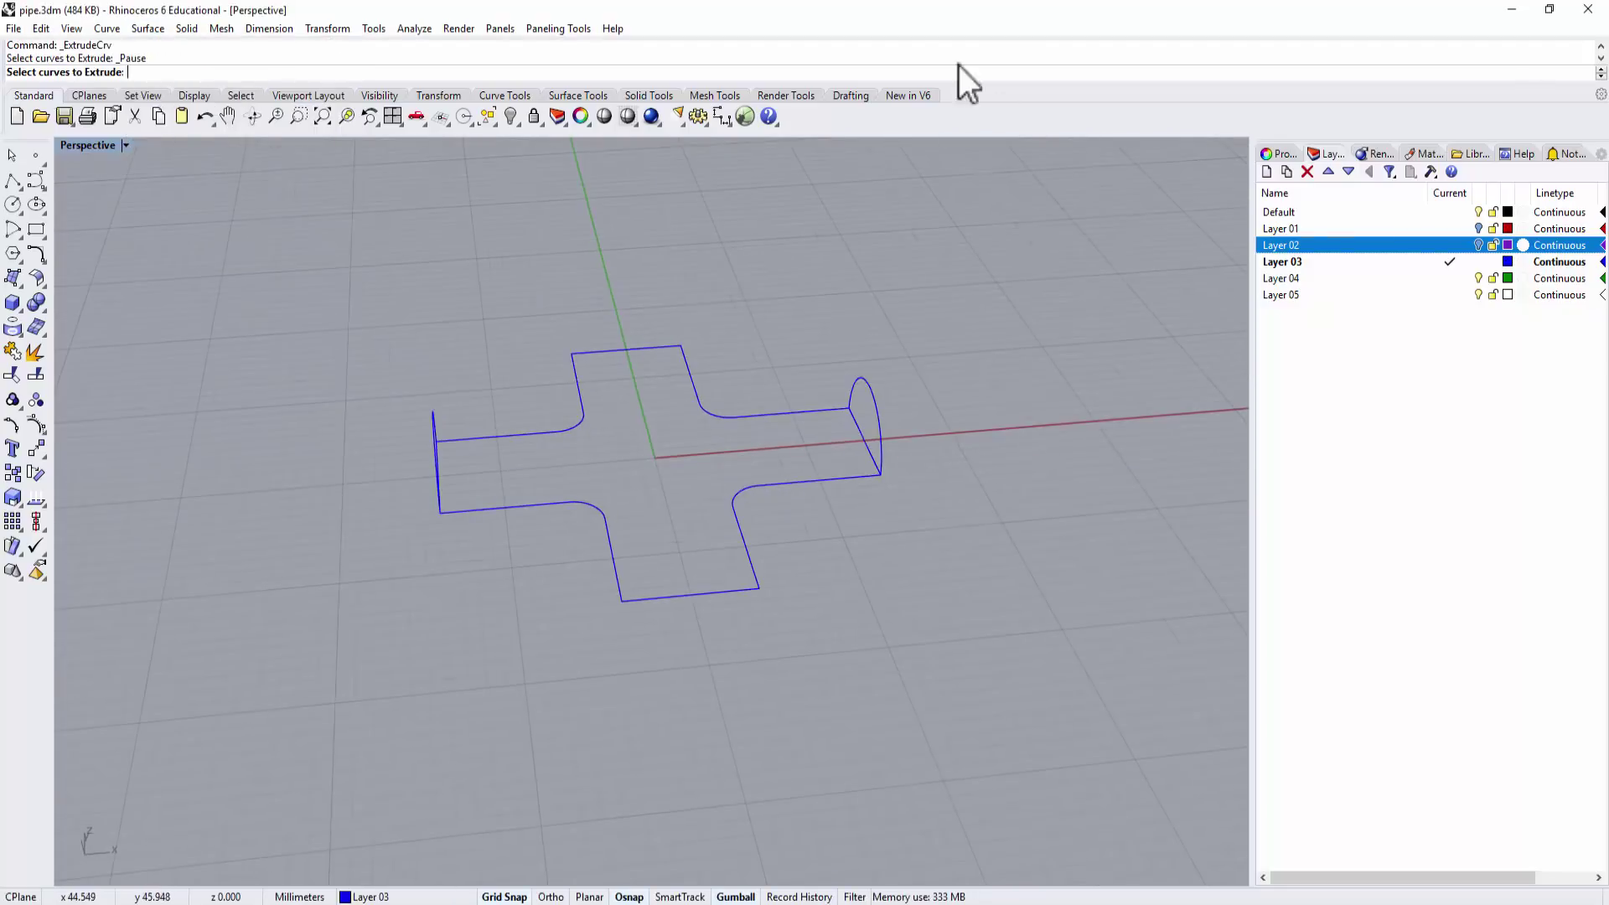
pyautogui.click(872, 405)
pyautogui.press('Return')
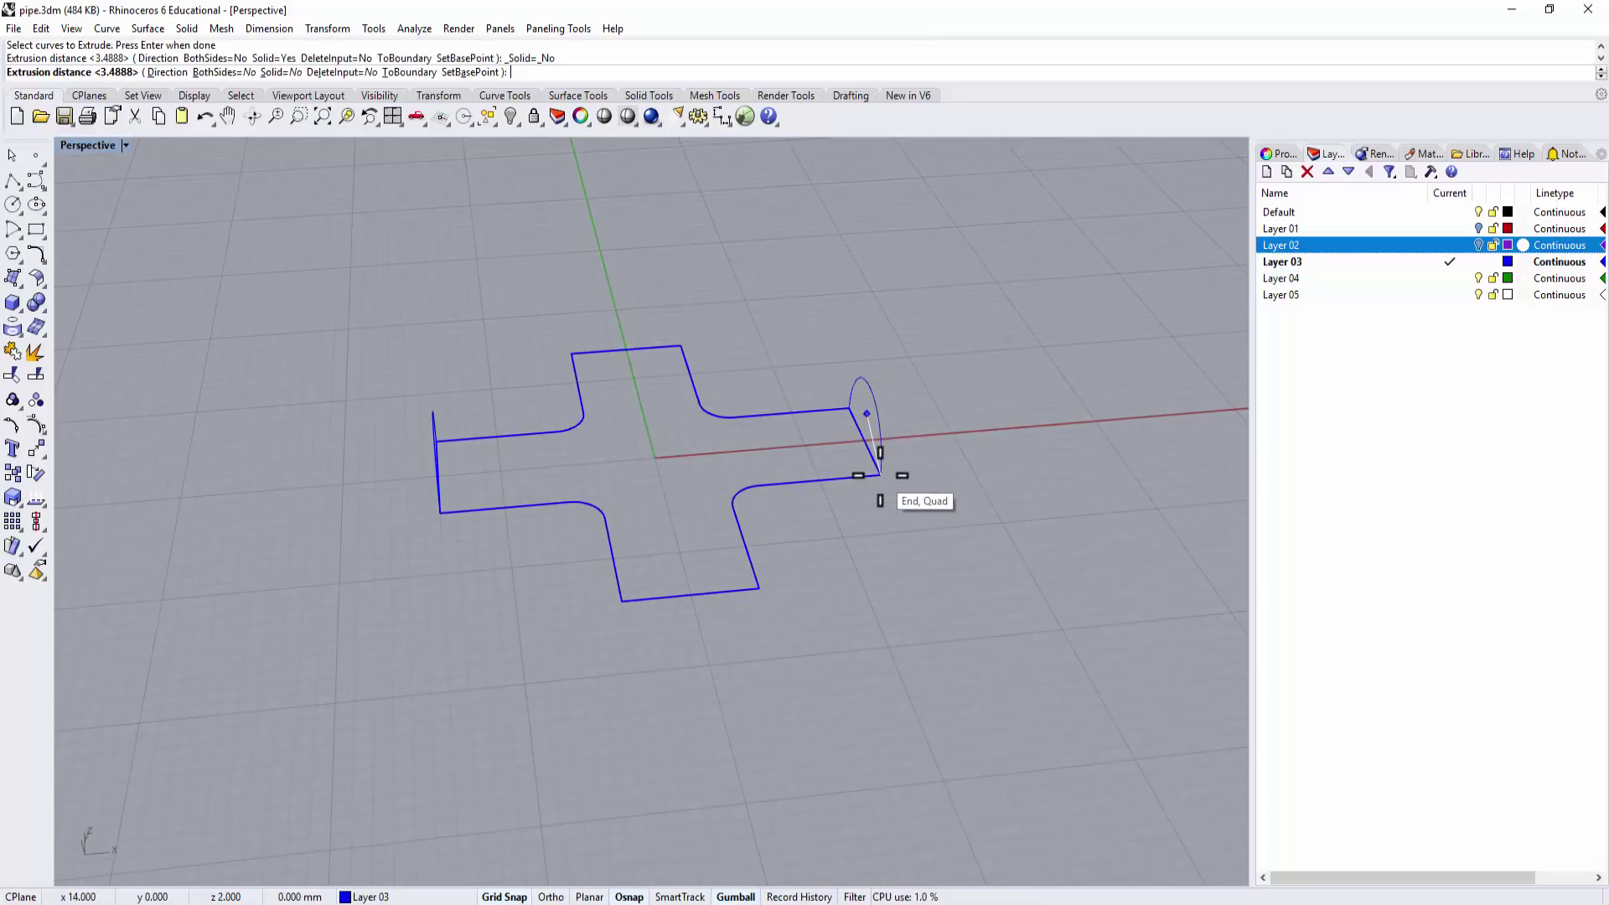
pyautogui.click(762, 479)
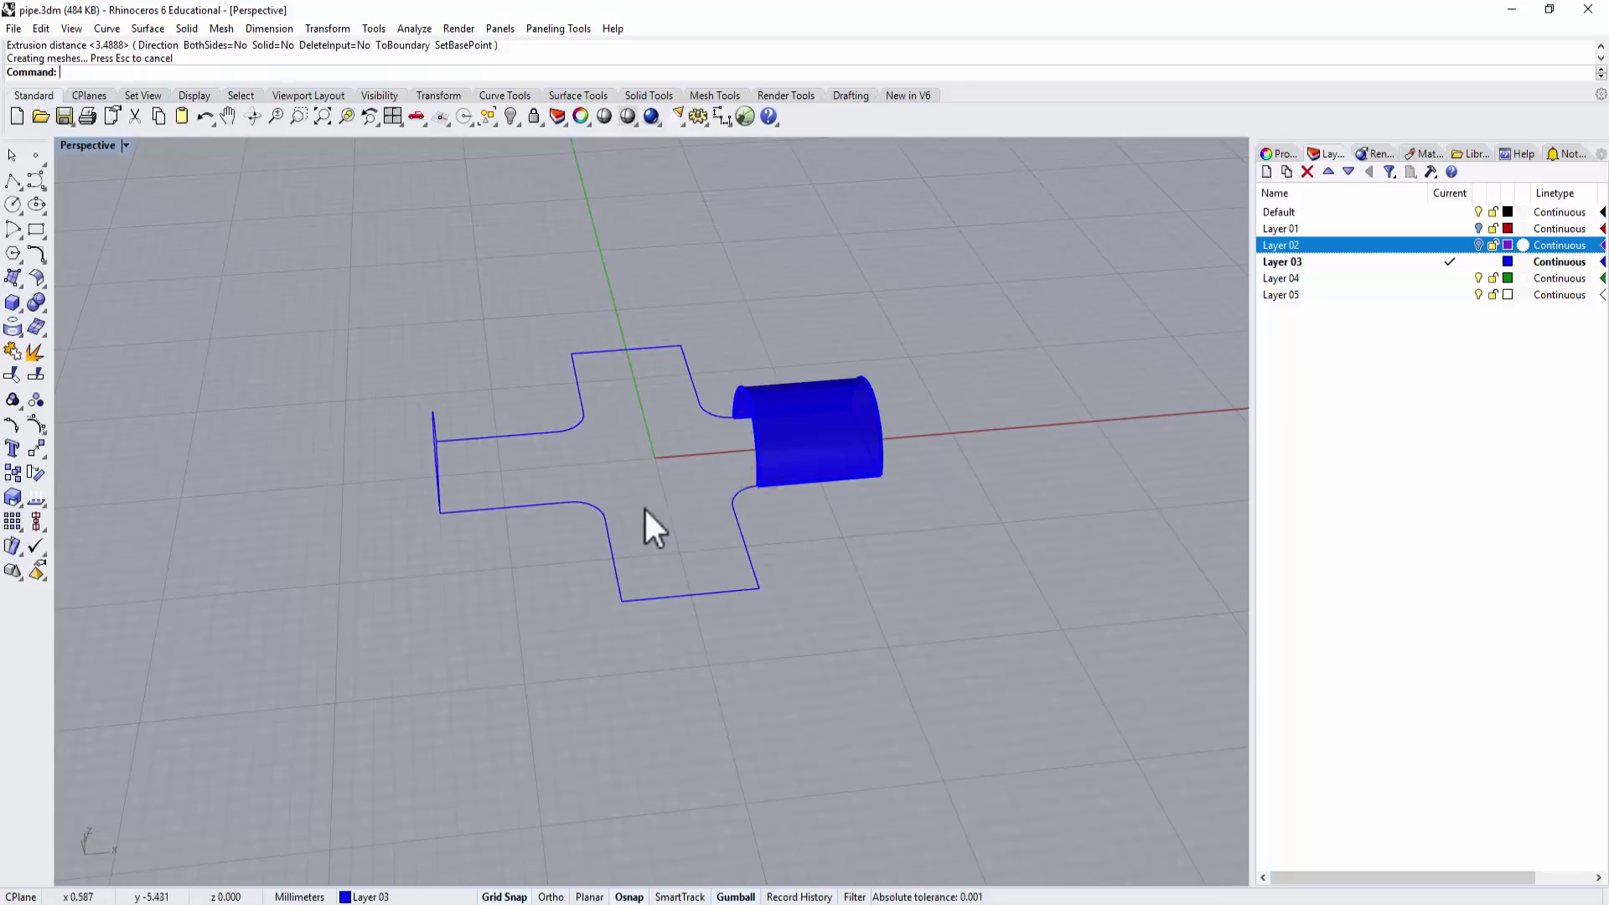
pyautogui.moveTo(603, 493); pyautogui.dragTo(403, 463, button='right')
# Extrude the left profile arc inward, ending at the arm's End point.
pyautogui.press('Return')
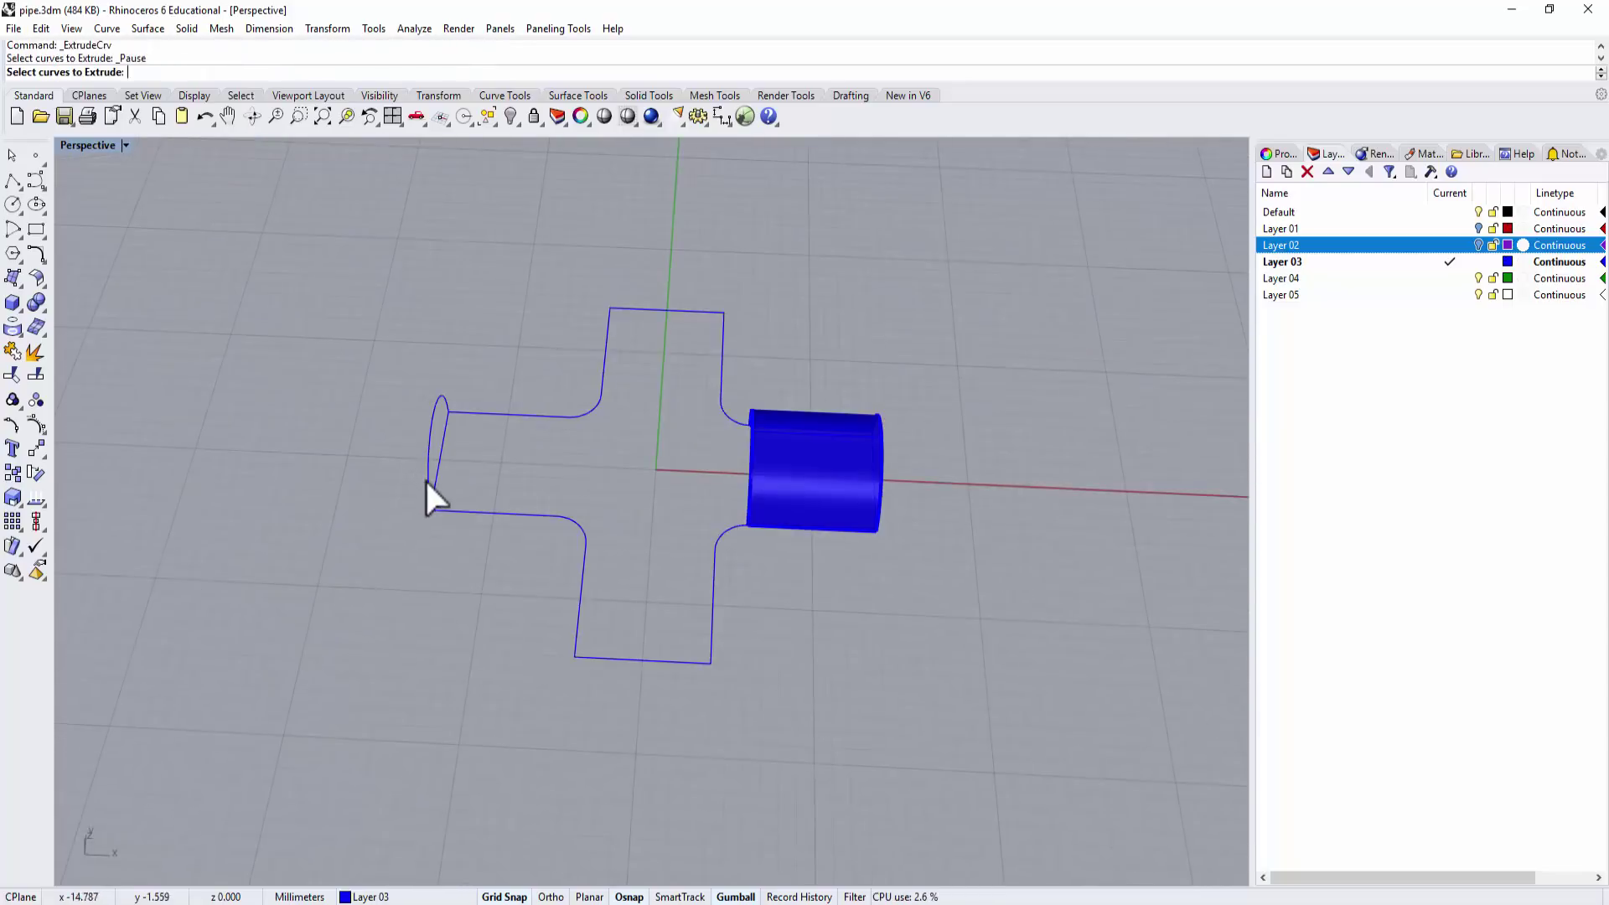
pyautogui.click(425, 480)
pyautogui.press('Return')
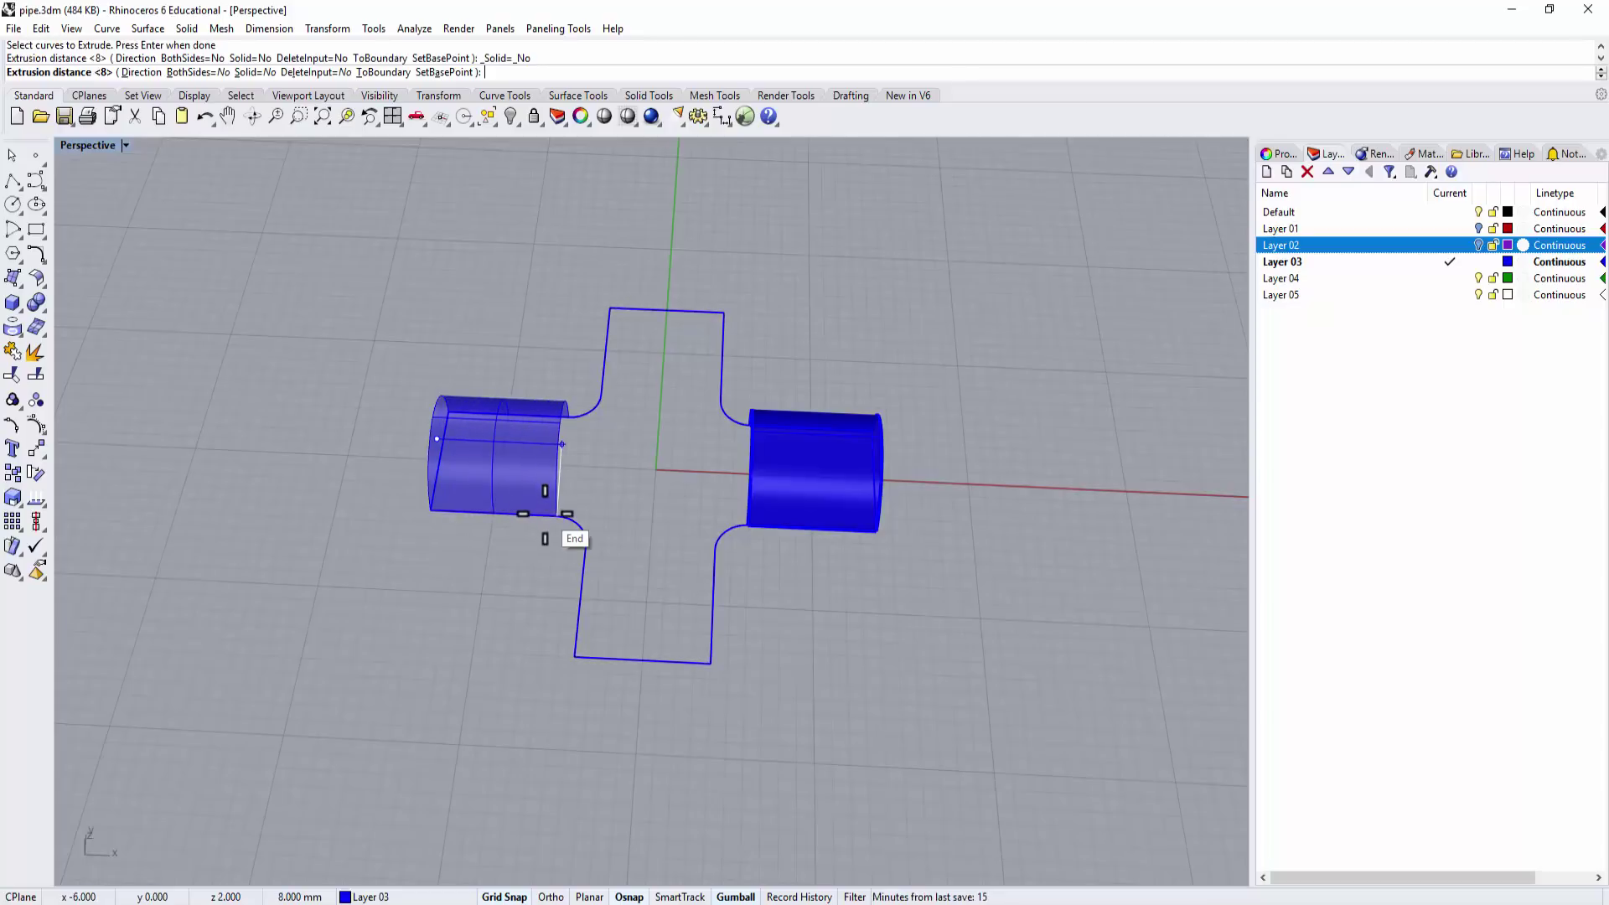
pyautogui.click(545, 537)
pyautogui.moveTo(545, 575); pyautogui.dragTo(647, 597, button='right')
# Duplicate both half-pipe sections rotated 90° in the Top view so they cover the vertical arms.
pyautogui.click(545, 503)
pyautogui.keyDown('shift'); pyautogui.click(839, 481); pyautogui.keyUp('shift')
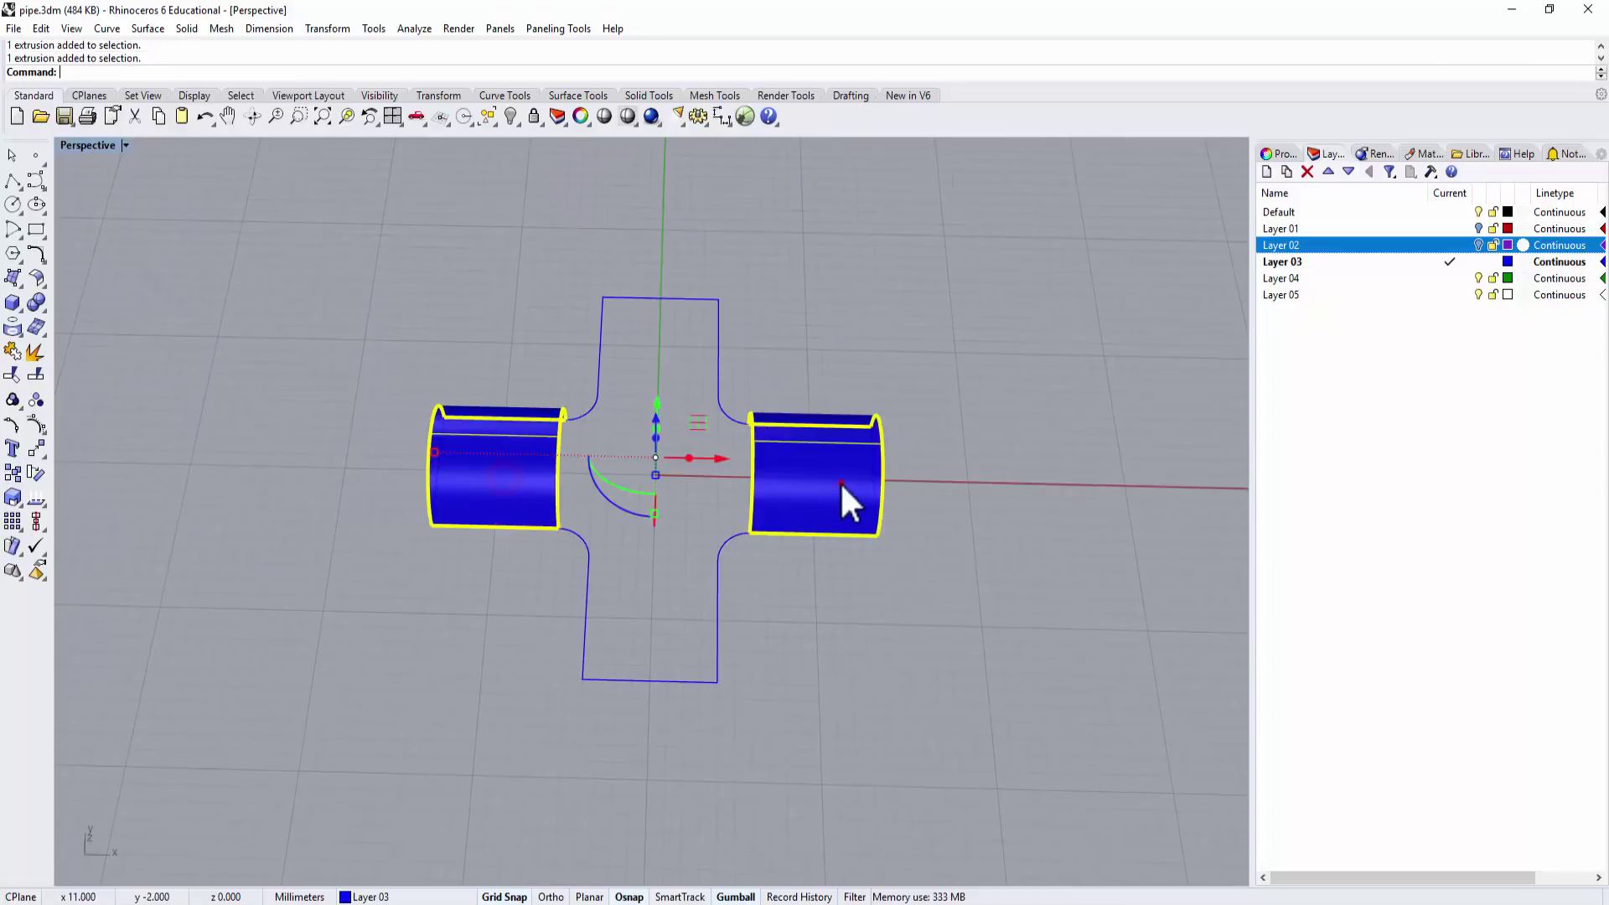
pyautogui.doubleClick(77, 141)
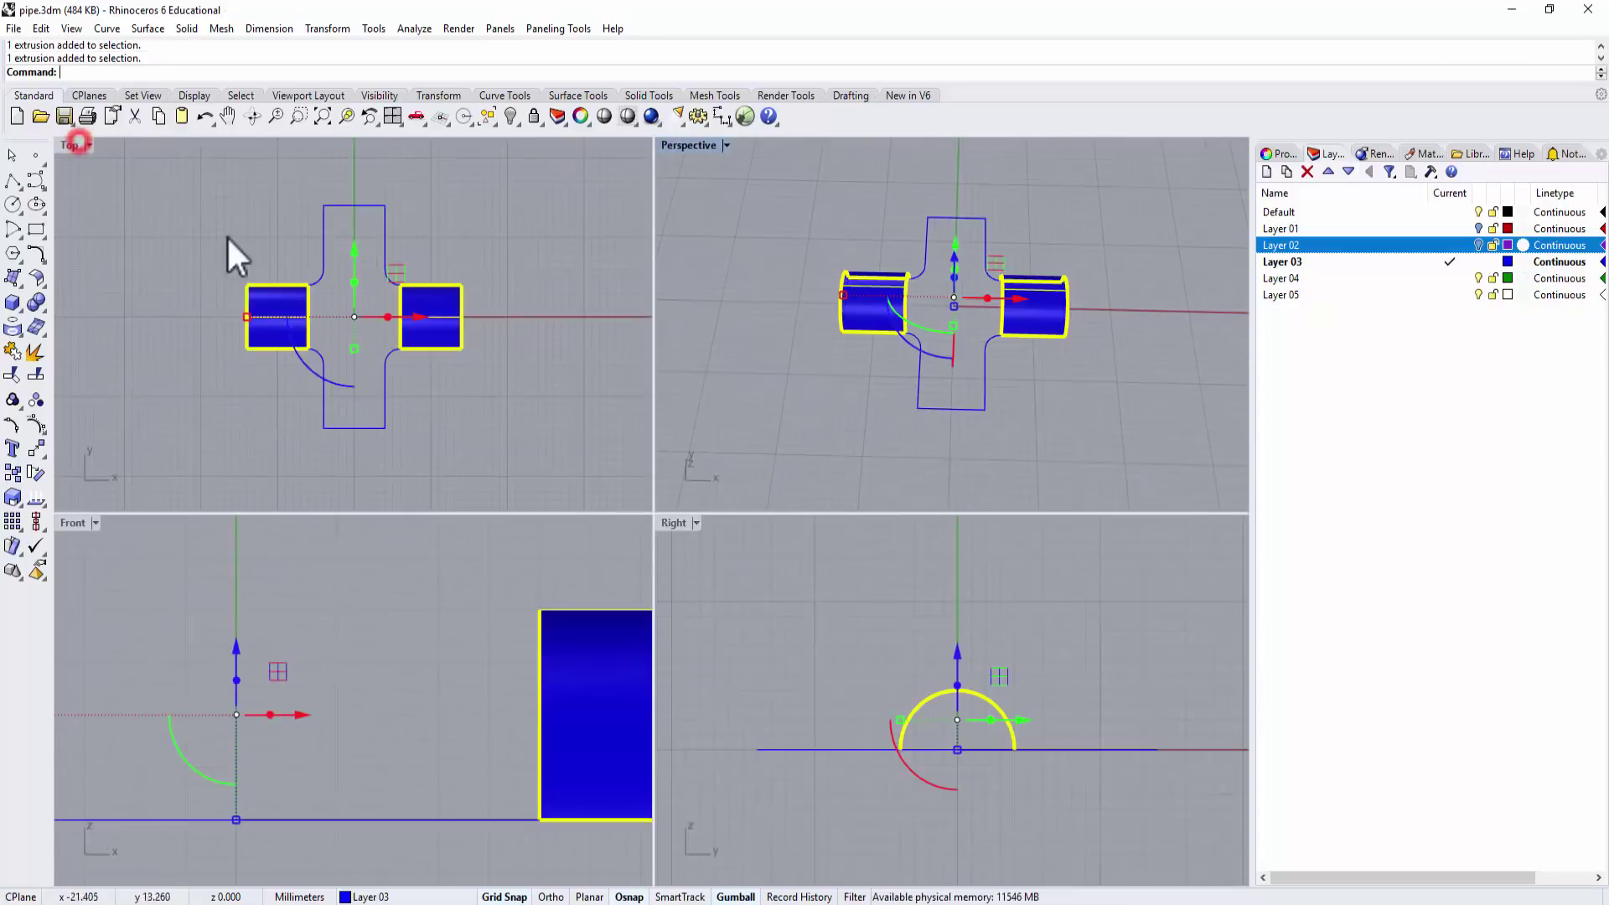
pyautogui.doubleClick(73, 141)
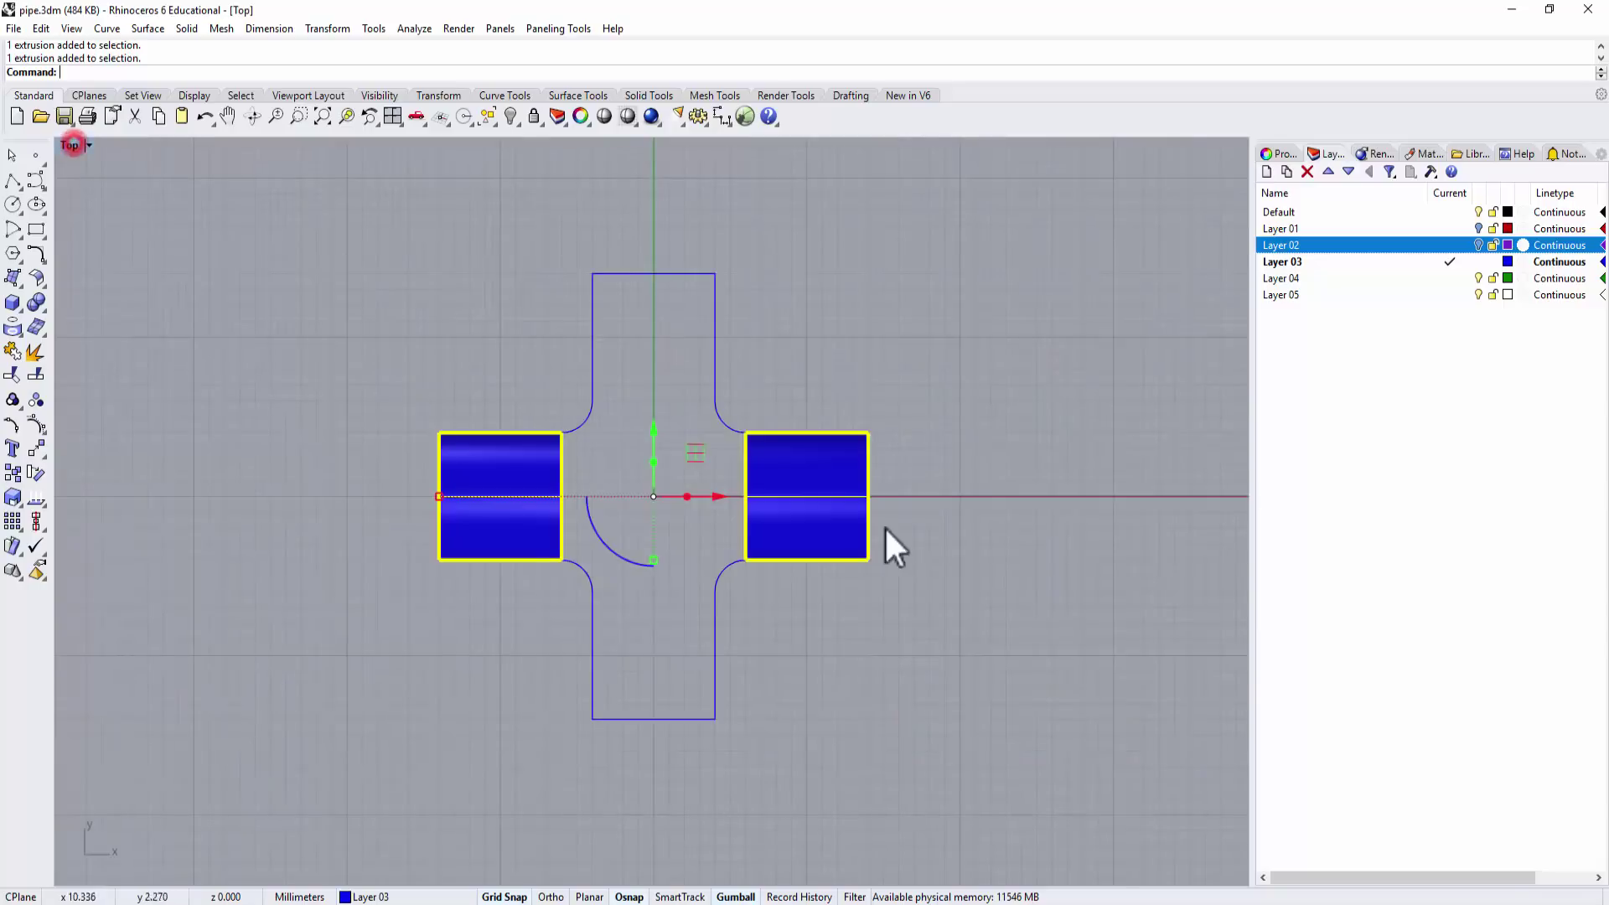
pyautogui.keyDown('shift'); pyautogui.moveTo(622, 555); pyautogui.dragTo(783, 570); pyautogui.keyUp('shift')
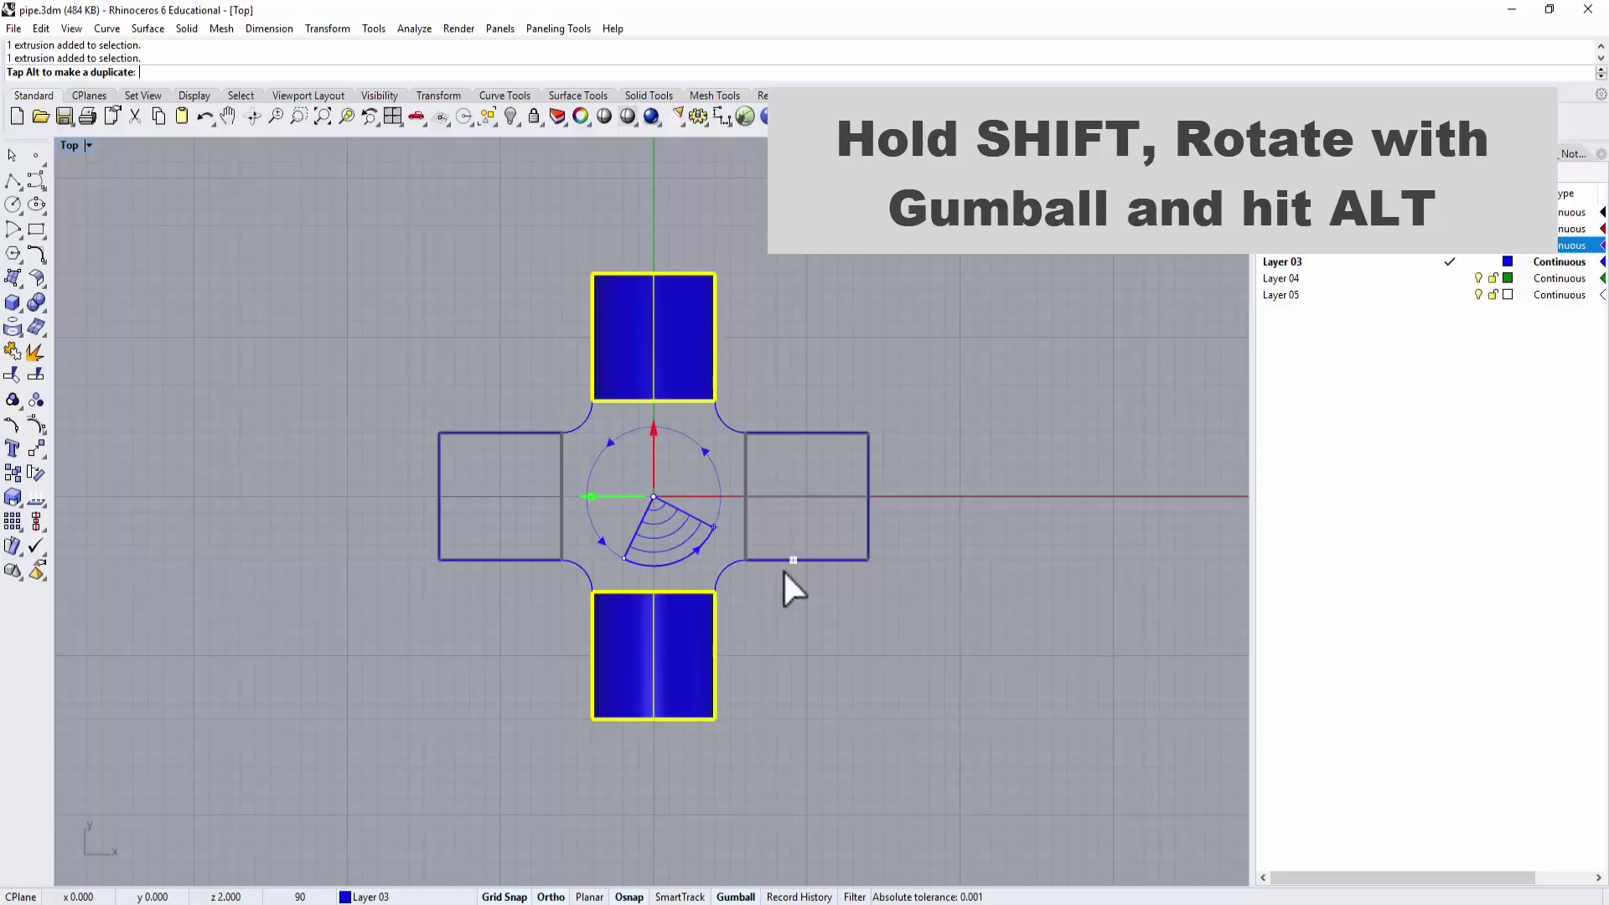
pyautogui.press('alt')
pyautogui.keyDown('shift'); pyautogui.moveTo(782, 570); pyautogui.dragTo(783, 570); pyautogui.keyUp('shift')
pyautogui.click(963, 657)
pyautogui.moveTo(866, 592); pyautogui.dragTo(947, 574, button='right')
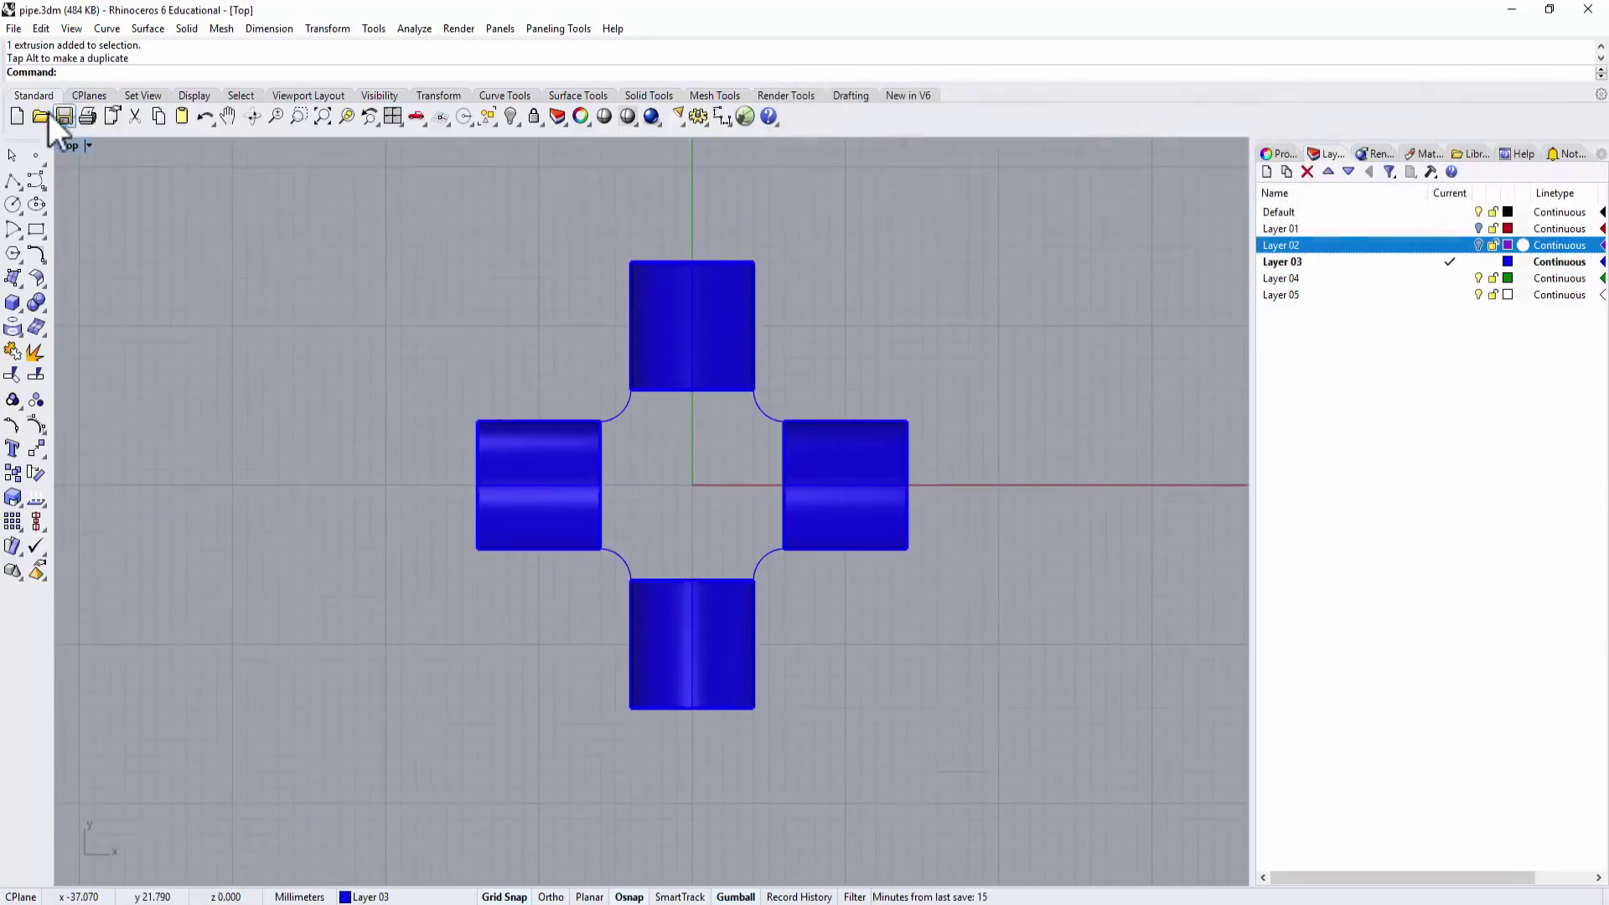
pyautogui.doubleClick(69, 146)
pyautogui.moveTo(1059, 371); pyautogui.dragTo(877, 218, button='right')
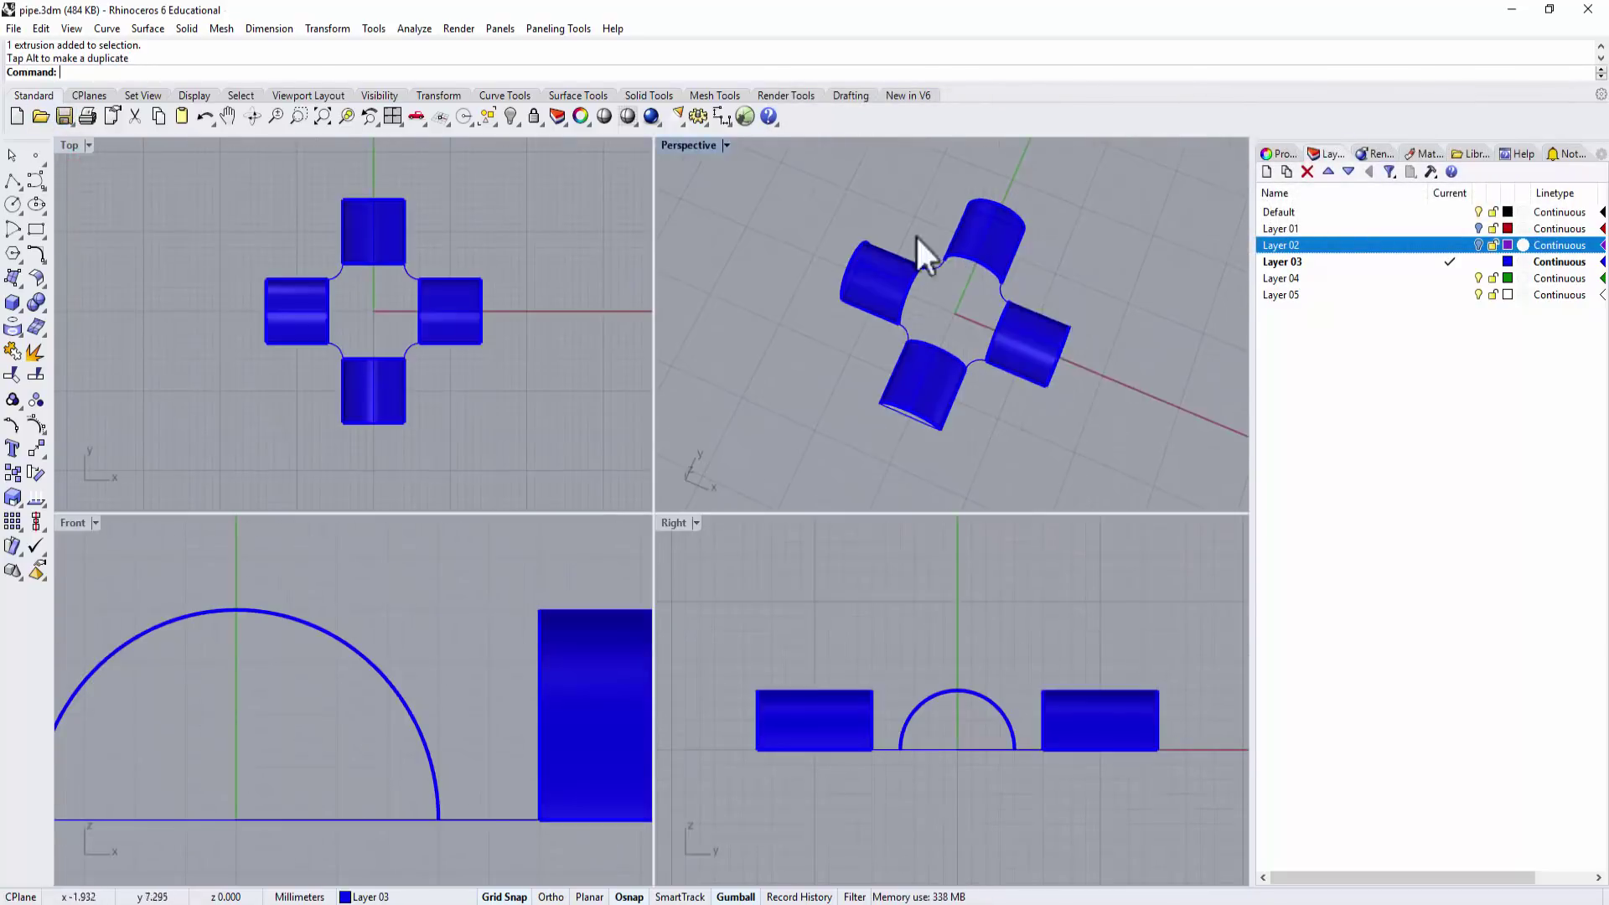
# Draw another polyline centre line from the top arm's junction across the cross.
pyautogui.doubleClick(689, 146)
pyautogui.moveTo(765, 456); pyautogui.dragTo(693, 382, button='right')
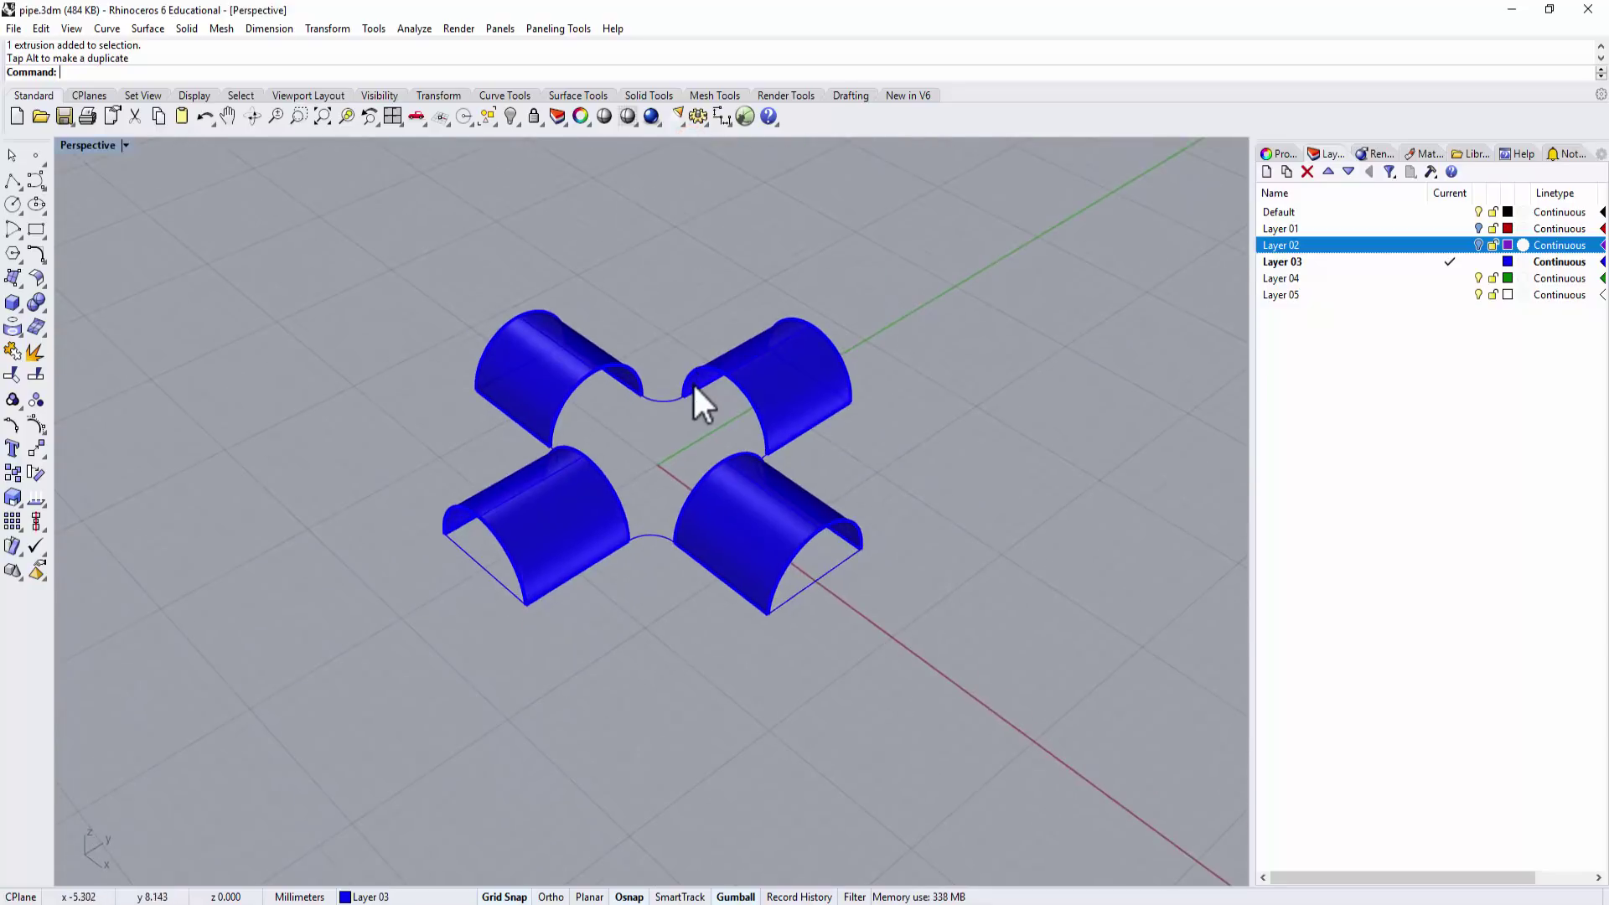
pyautogui.scroll(5, 692, 382)
pyautogui.moveTo(536, 385); pyautogui.dragTo(997, 580, button='right')
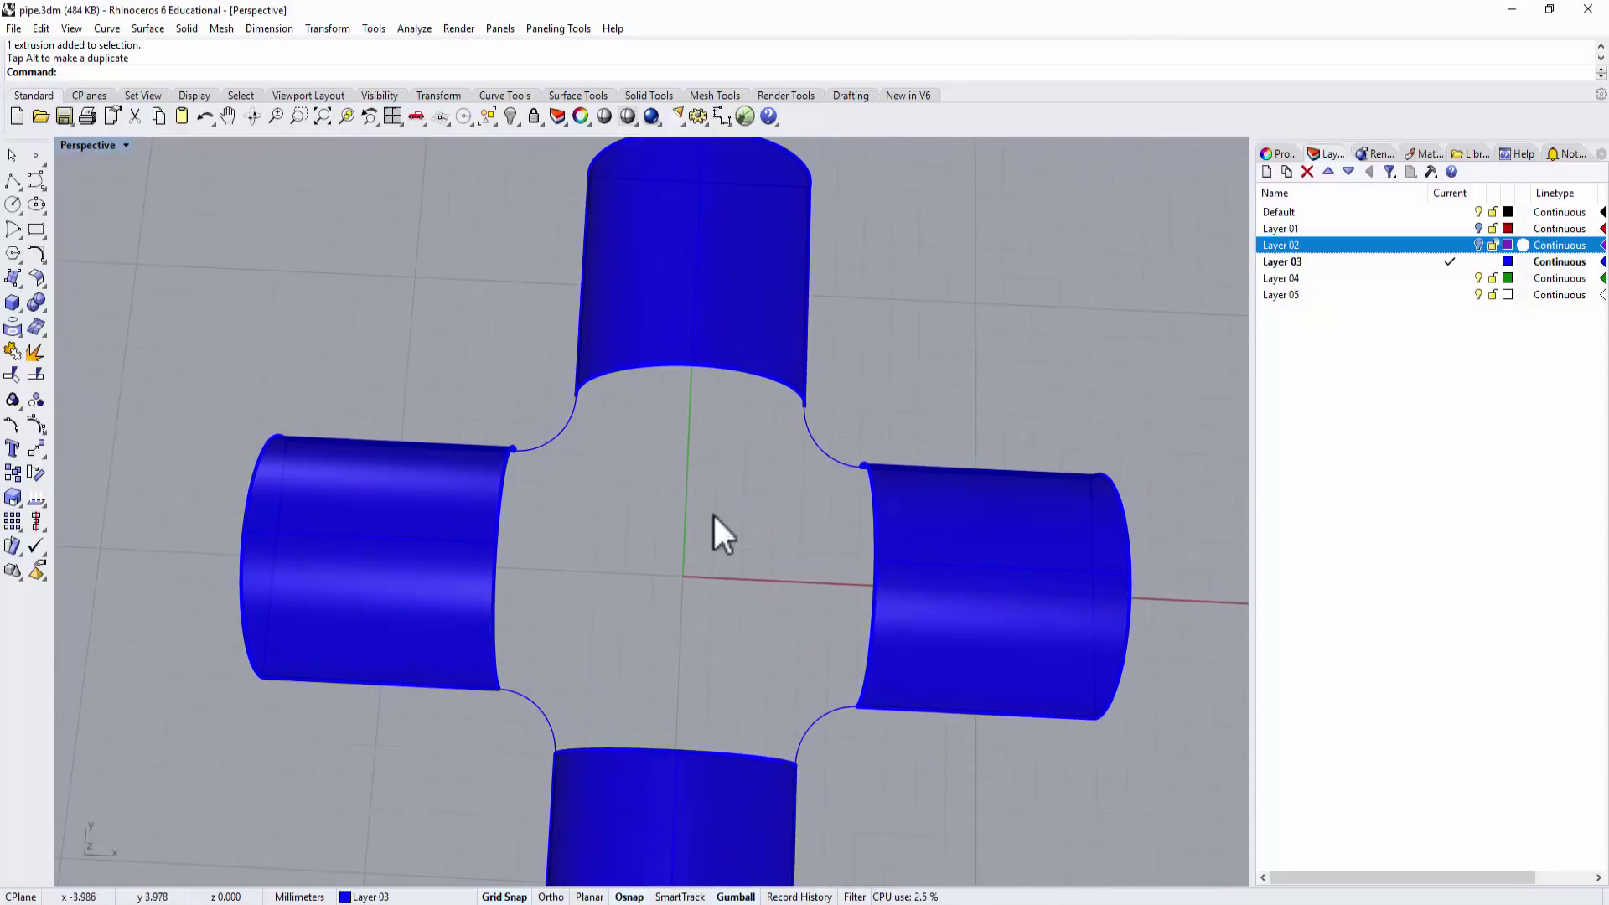
pyautogui.moveTo(912, 540)
pyautogui.mouseDown(button='right')
pyautogui.moveTo(947, 420)
pyautogui.moveTo(913, 494)
pyautogui.moveTo(937, 545)
pyautogui.mouseUp(button='right')
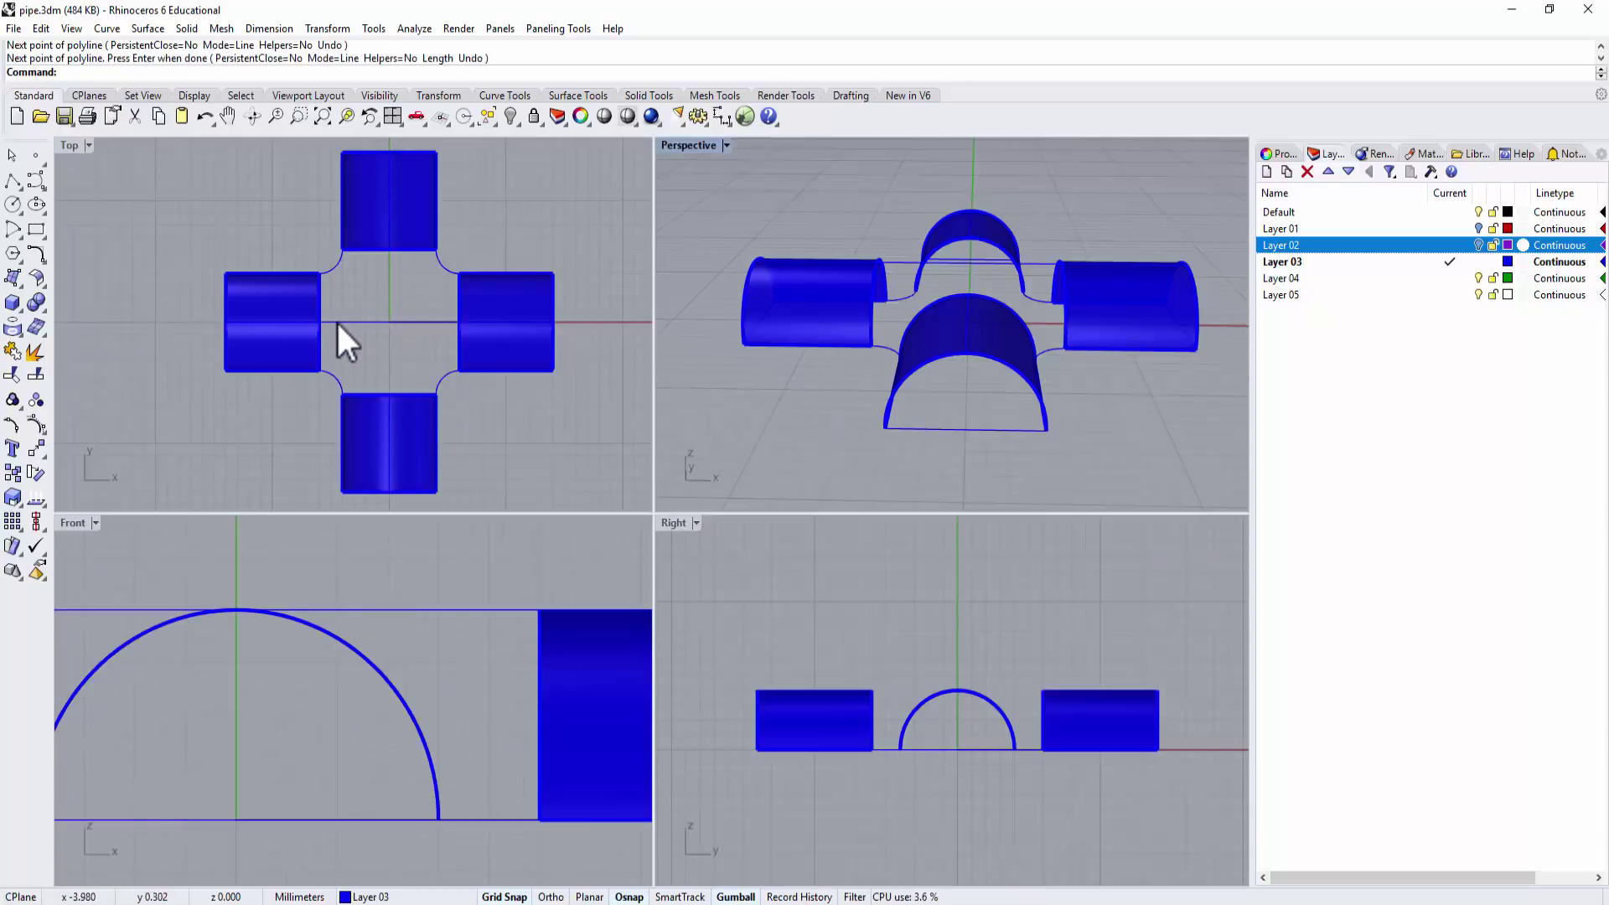
pyautogui.moveTo(783, 327); pyautogui.dragTo(972, 262, button='right')
pyautogui.moveTo(1078, 259); pyautogui.dragTo(808, 388, button='right')
pyautogui.rightClick(384, 258)
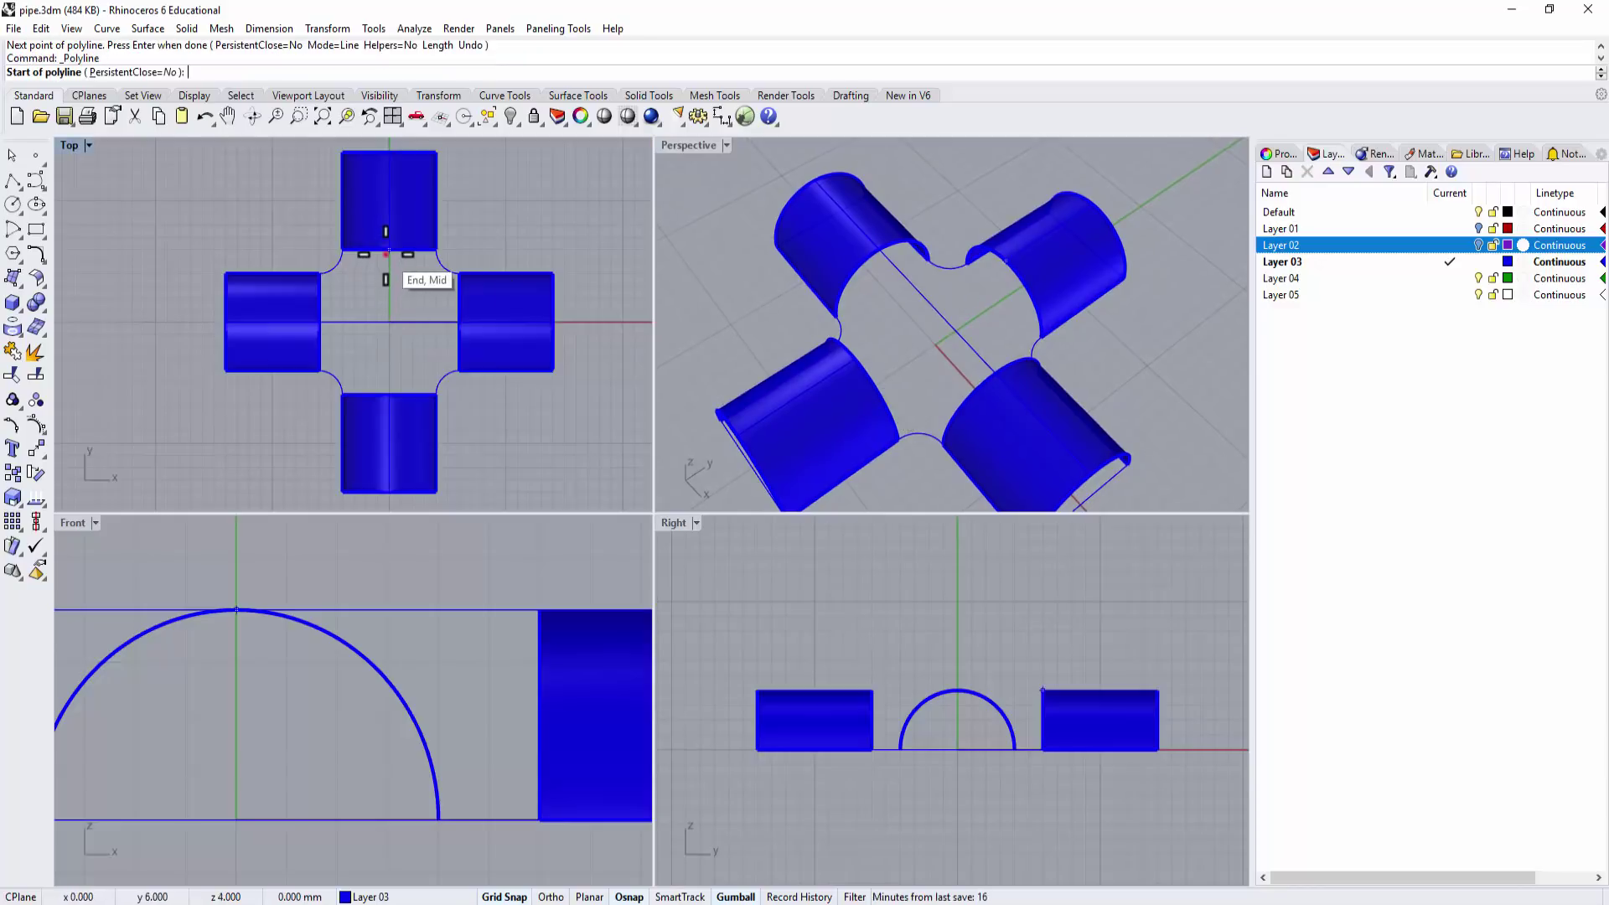
pyautogui.click(385, 253)
pyautogui.rightClick(383, 391)
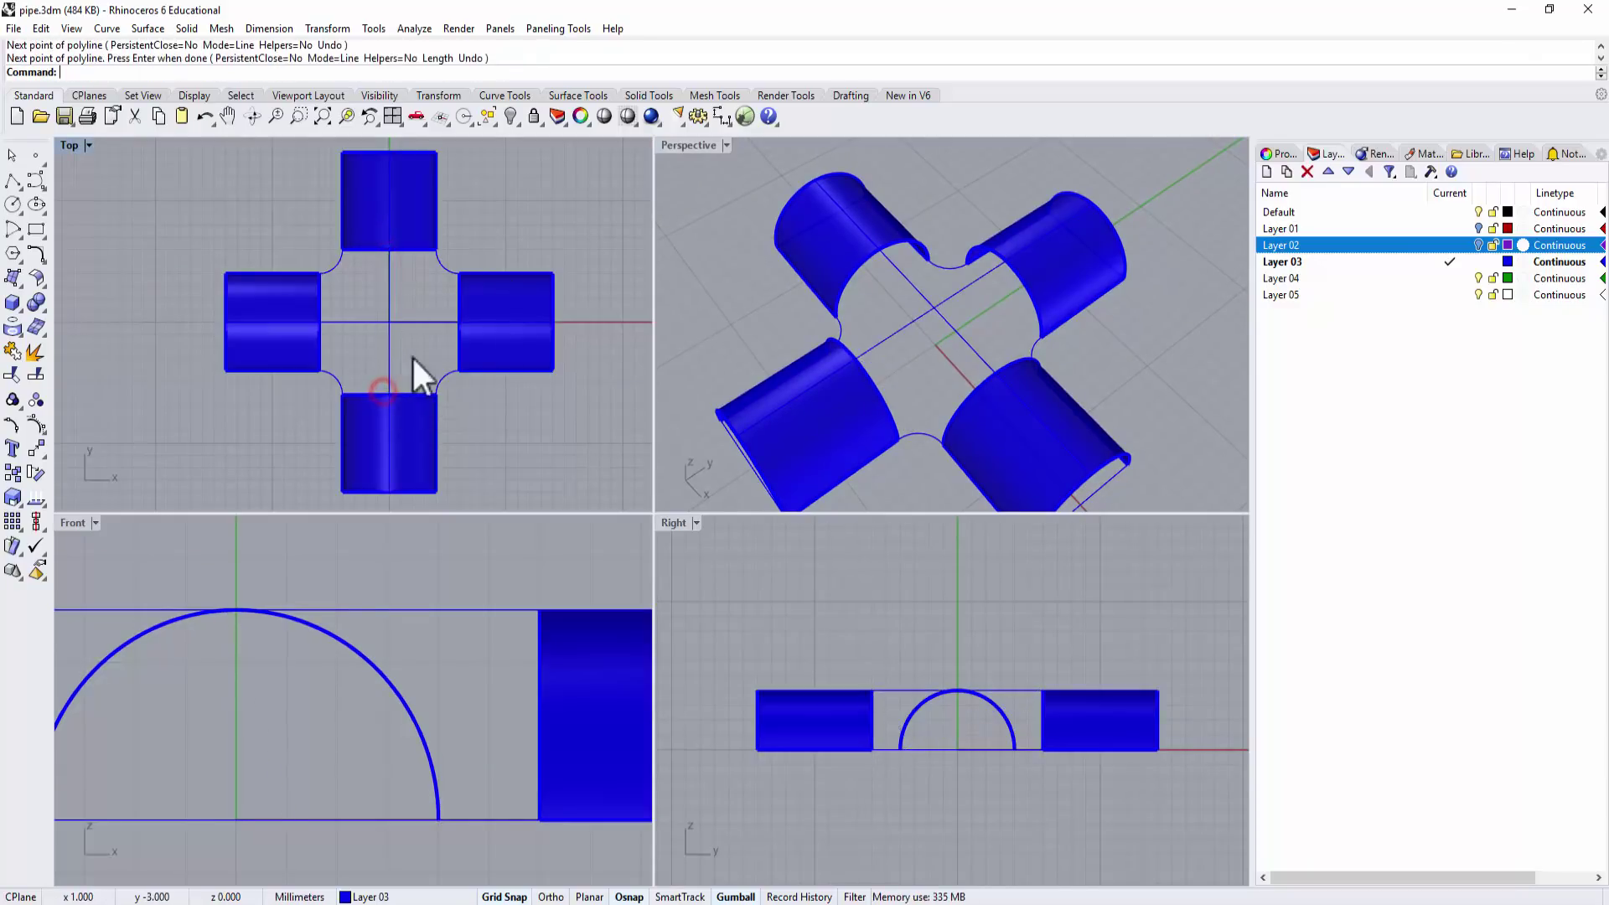
pyautogui.moveTo(952, 406); pyautogui.dragTo(959, 309, button='right')
# Split the crossing centre lines at each other and delete one unwanted piece.
pyautogui.click(902, 265)
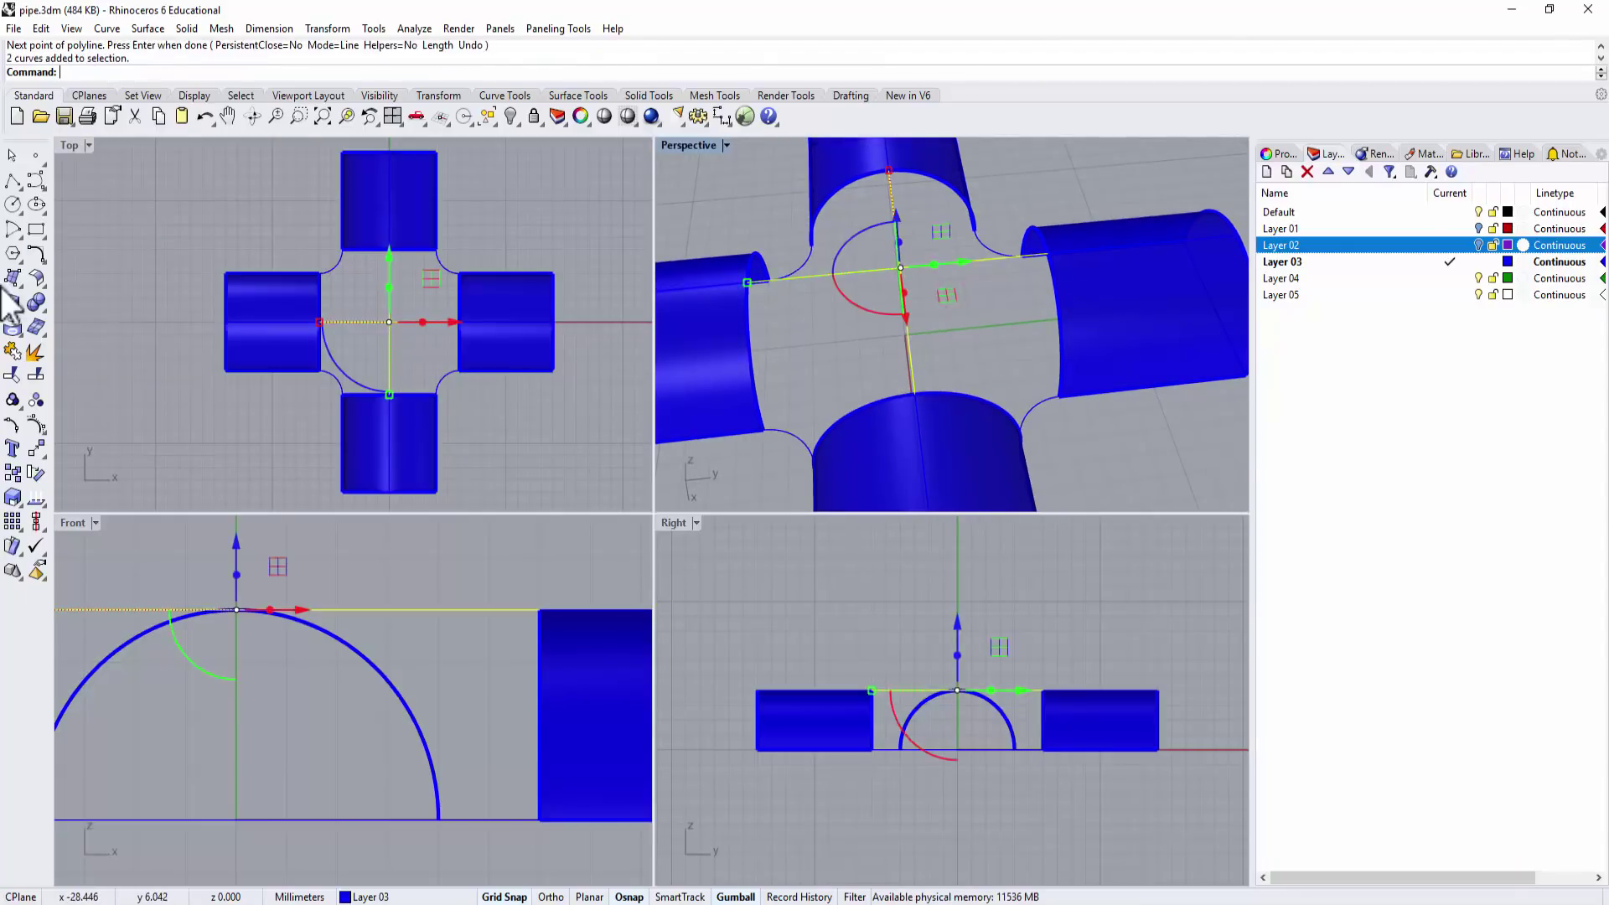
pyautogui.click(102, 366)
pyautogui.press('Escape')
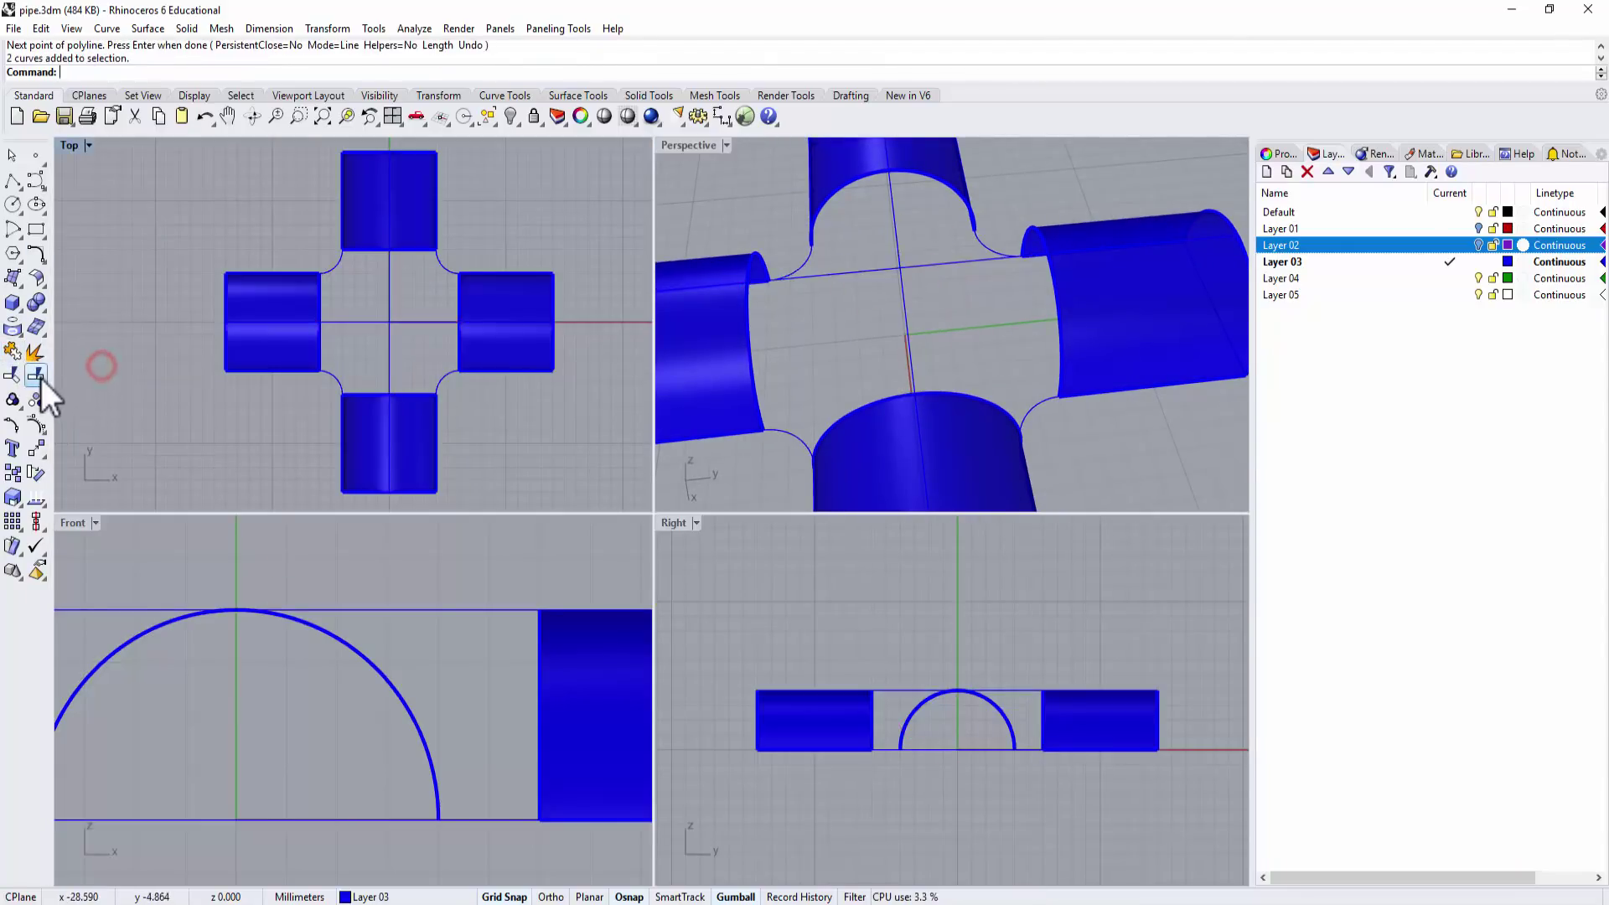
pyautogui.click(37, 374)
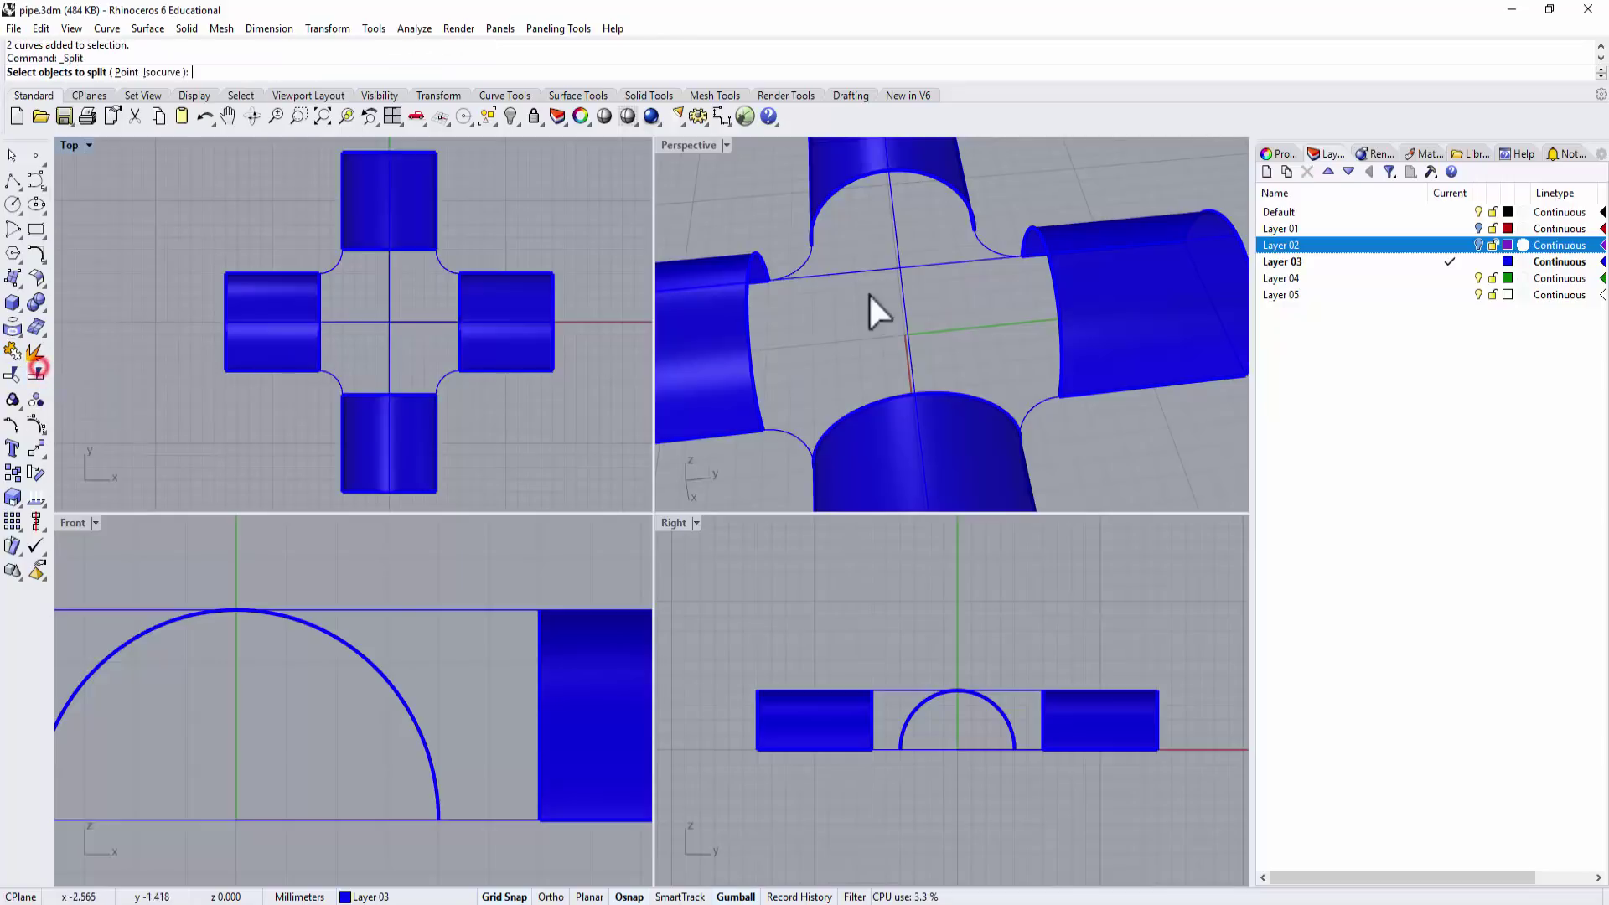
pyautogui.click(924, 265)
pyautogui.press('Return')
pyautogui.click(904, 295)
pyautogui.rightClick(942, 294)
pyautogui.click(956, 264)
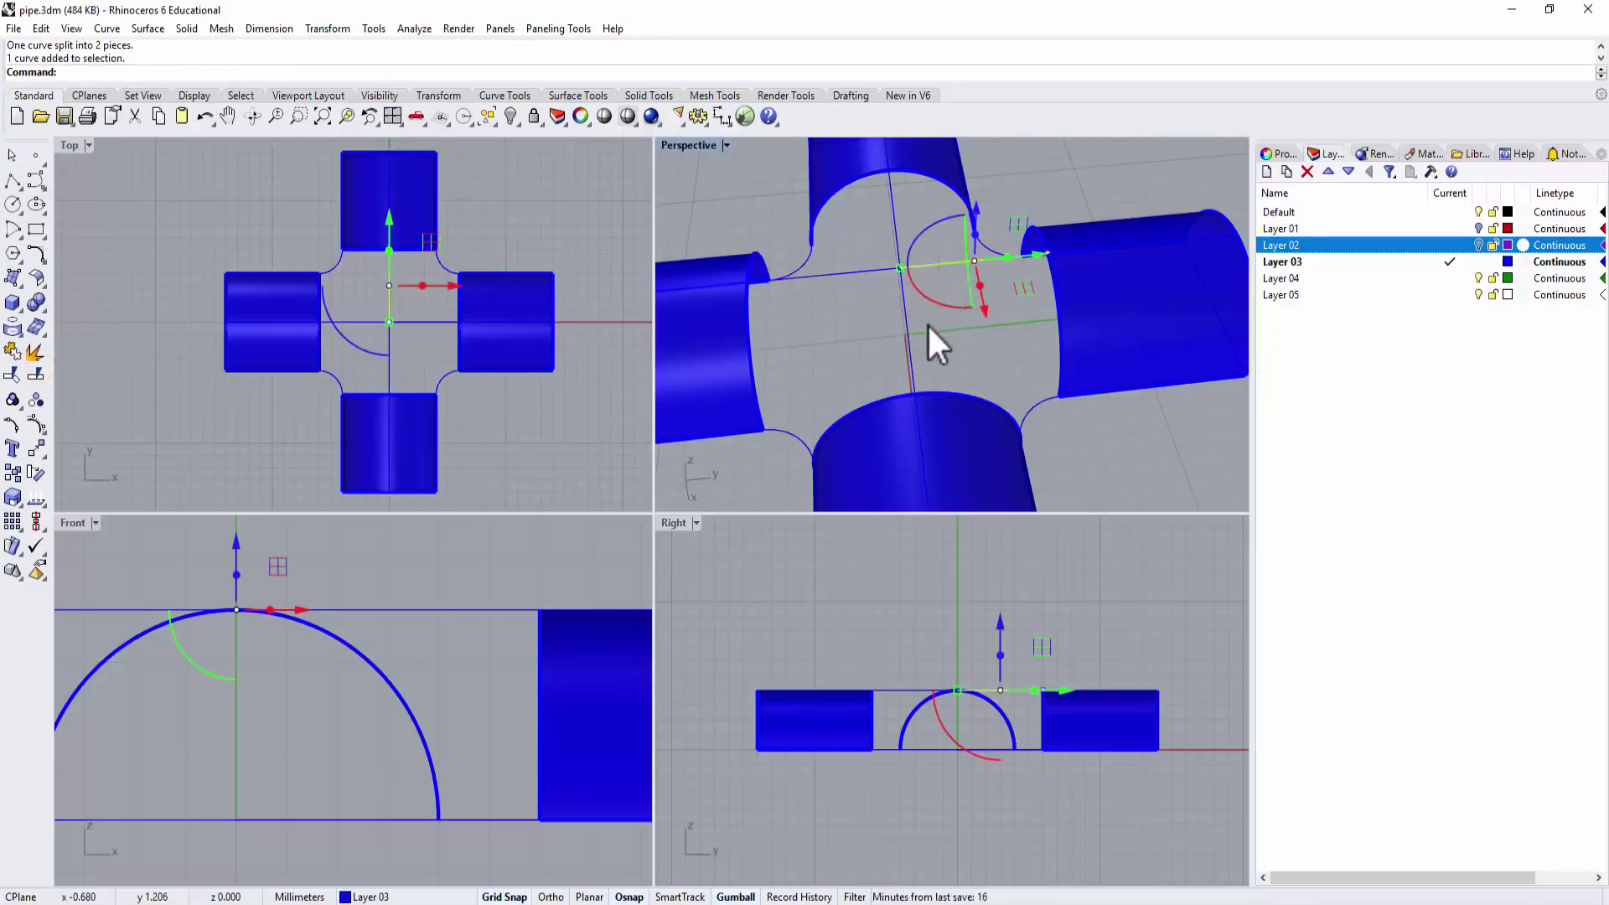
pyautogui.press('Delete')
# Split the central curve again with the other cutting curve.
pyautogui.rightClick(868, 302)
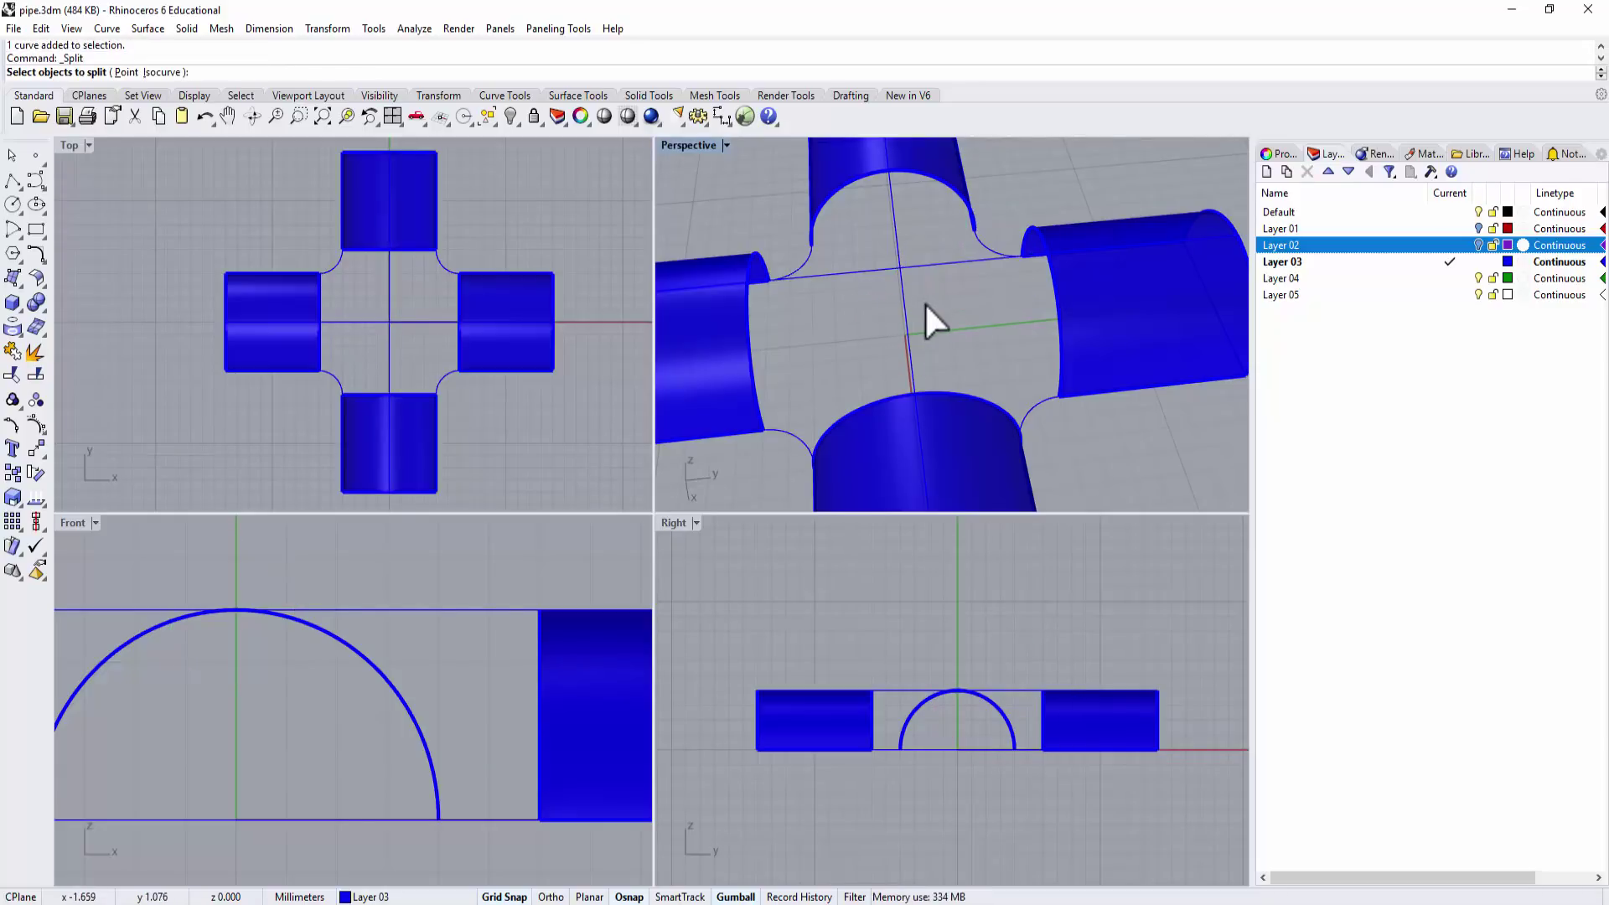
pyautogui.click(904, 305)
pyautogui.rightClick(922, 289)
pyautogui.click(932, 279)
pyautogui.rightClick(932, 284)
# Move the split curve piece and the outline curve onto Layer 04.
pyautogui.click(922, 276)
pyautogui.click(933, 267)
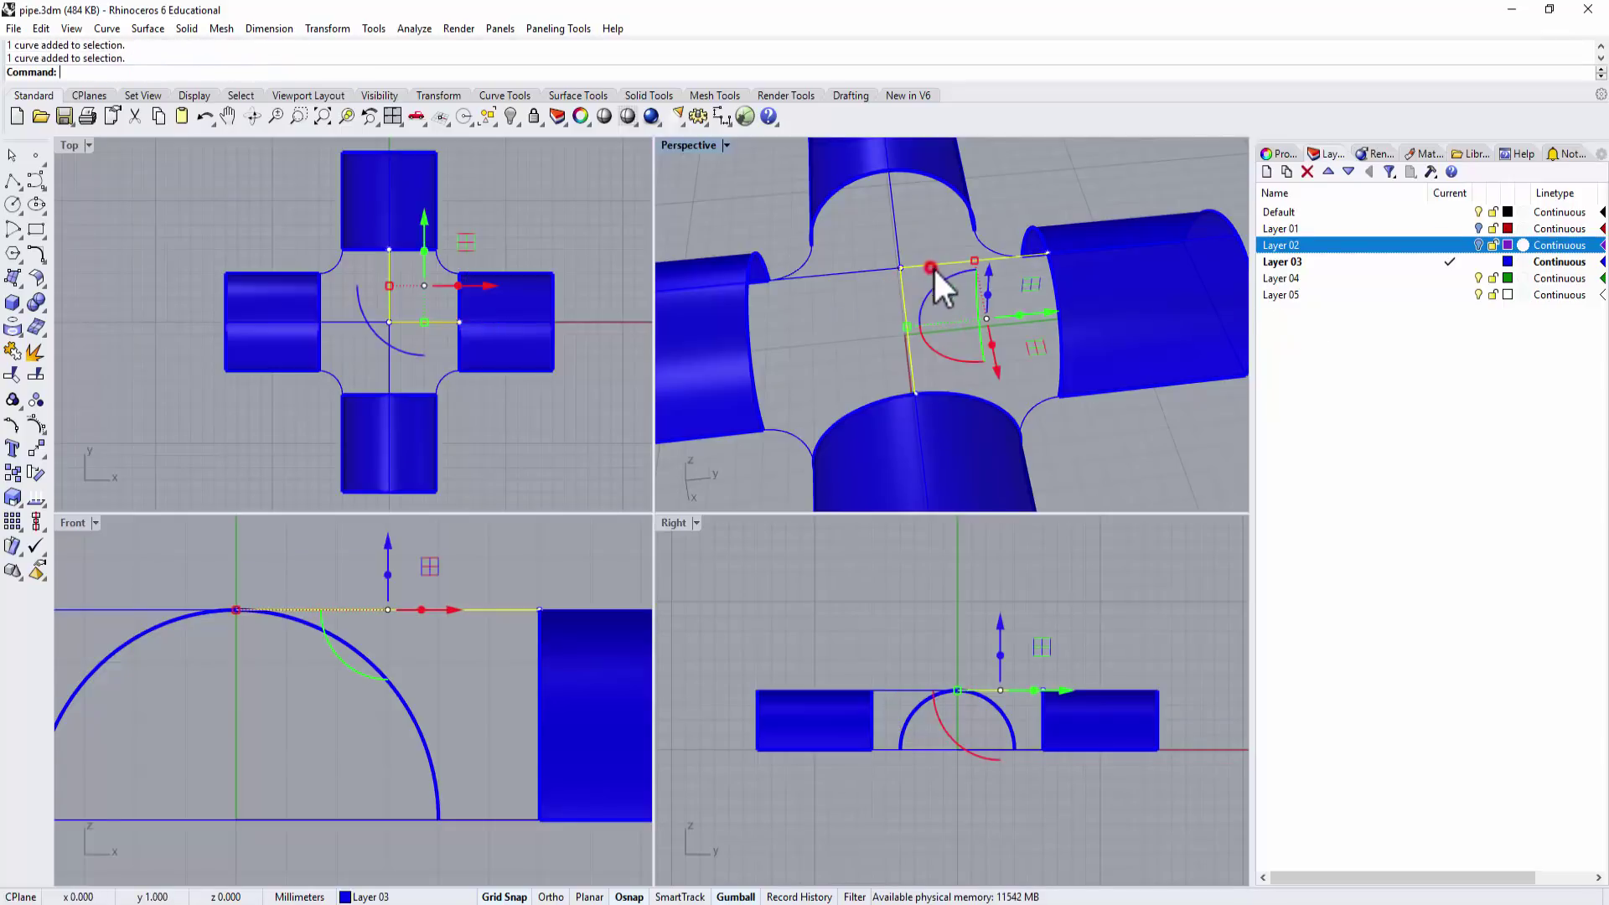
pyautogui.rightClick(1360, 278)
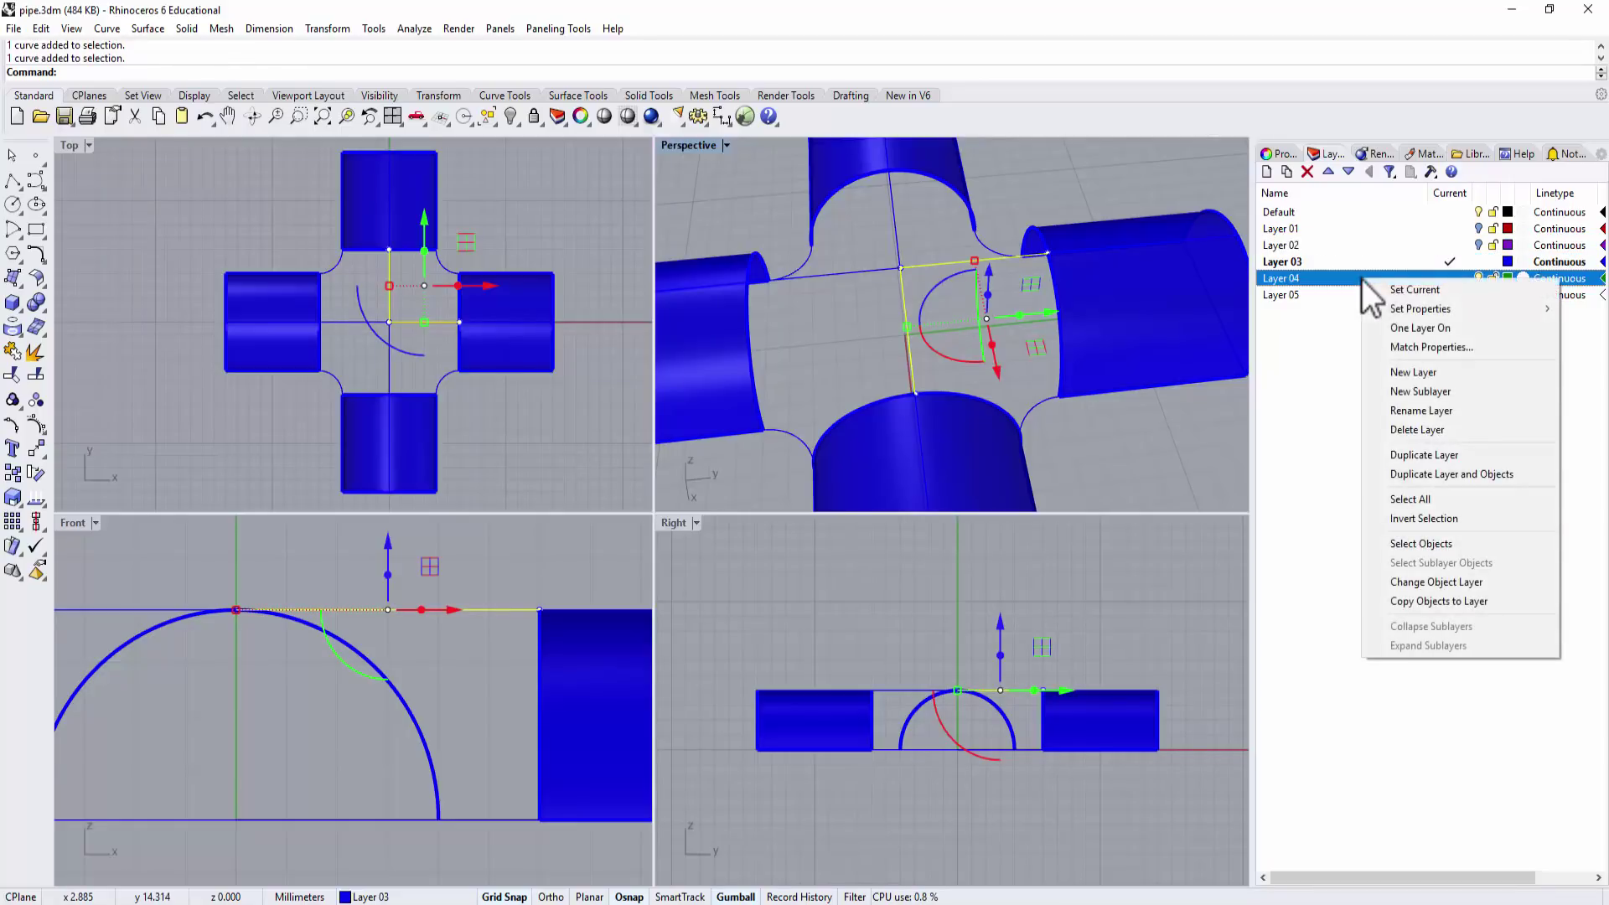
pyautogui.click(1416, 582)
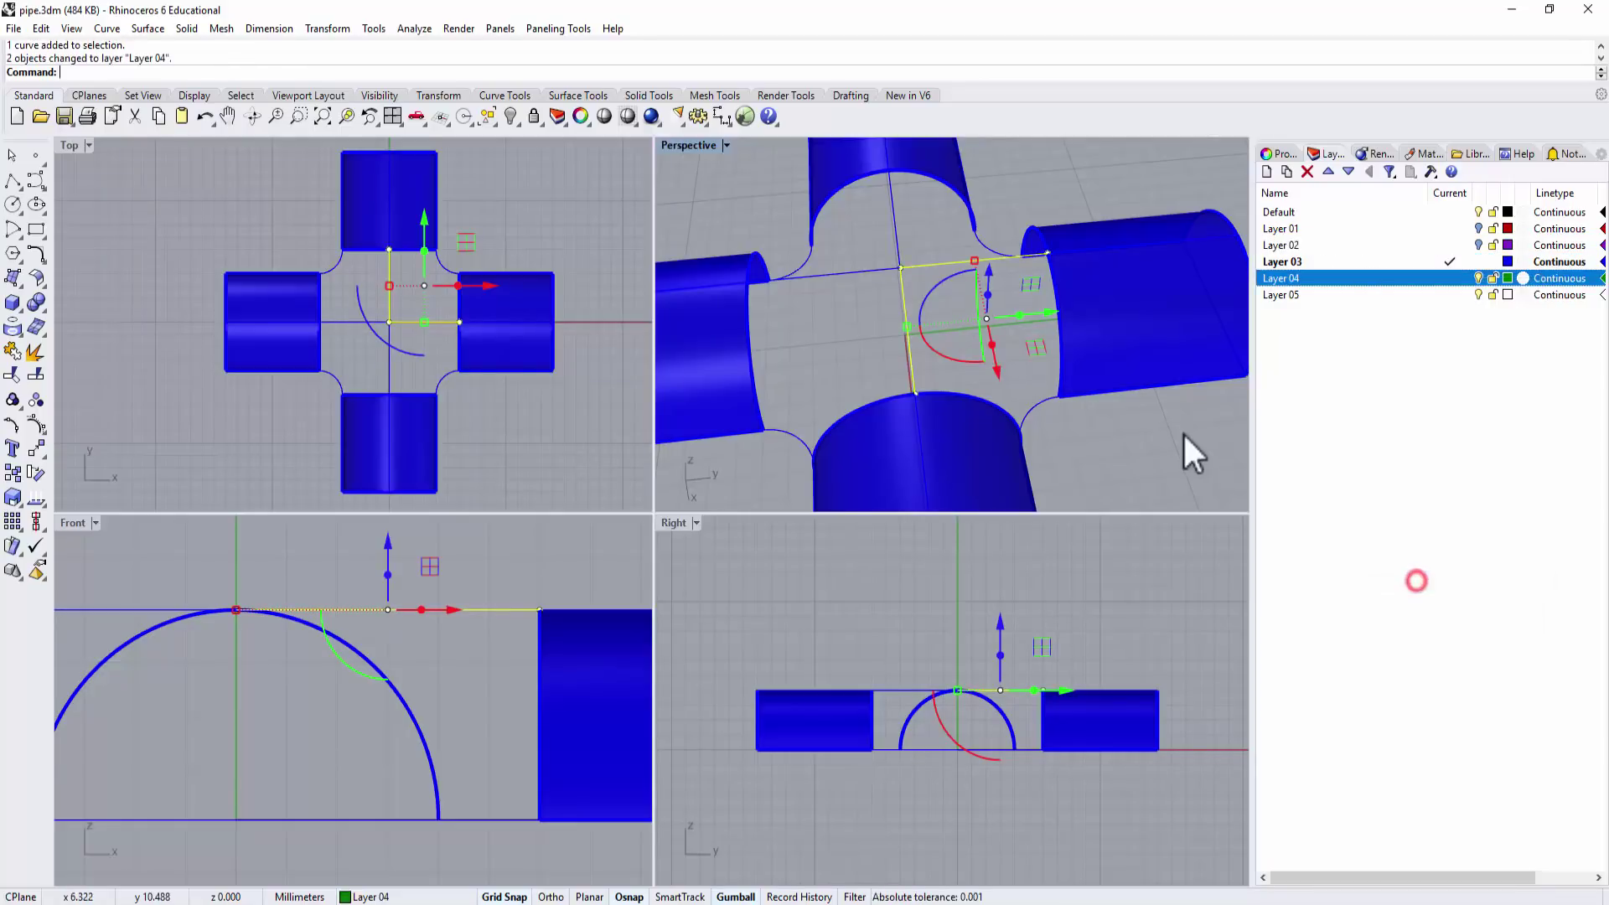
pyautogui.moveTo(1031, 345); pyautogui.dragTo(951, 343, button='right')
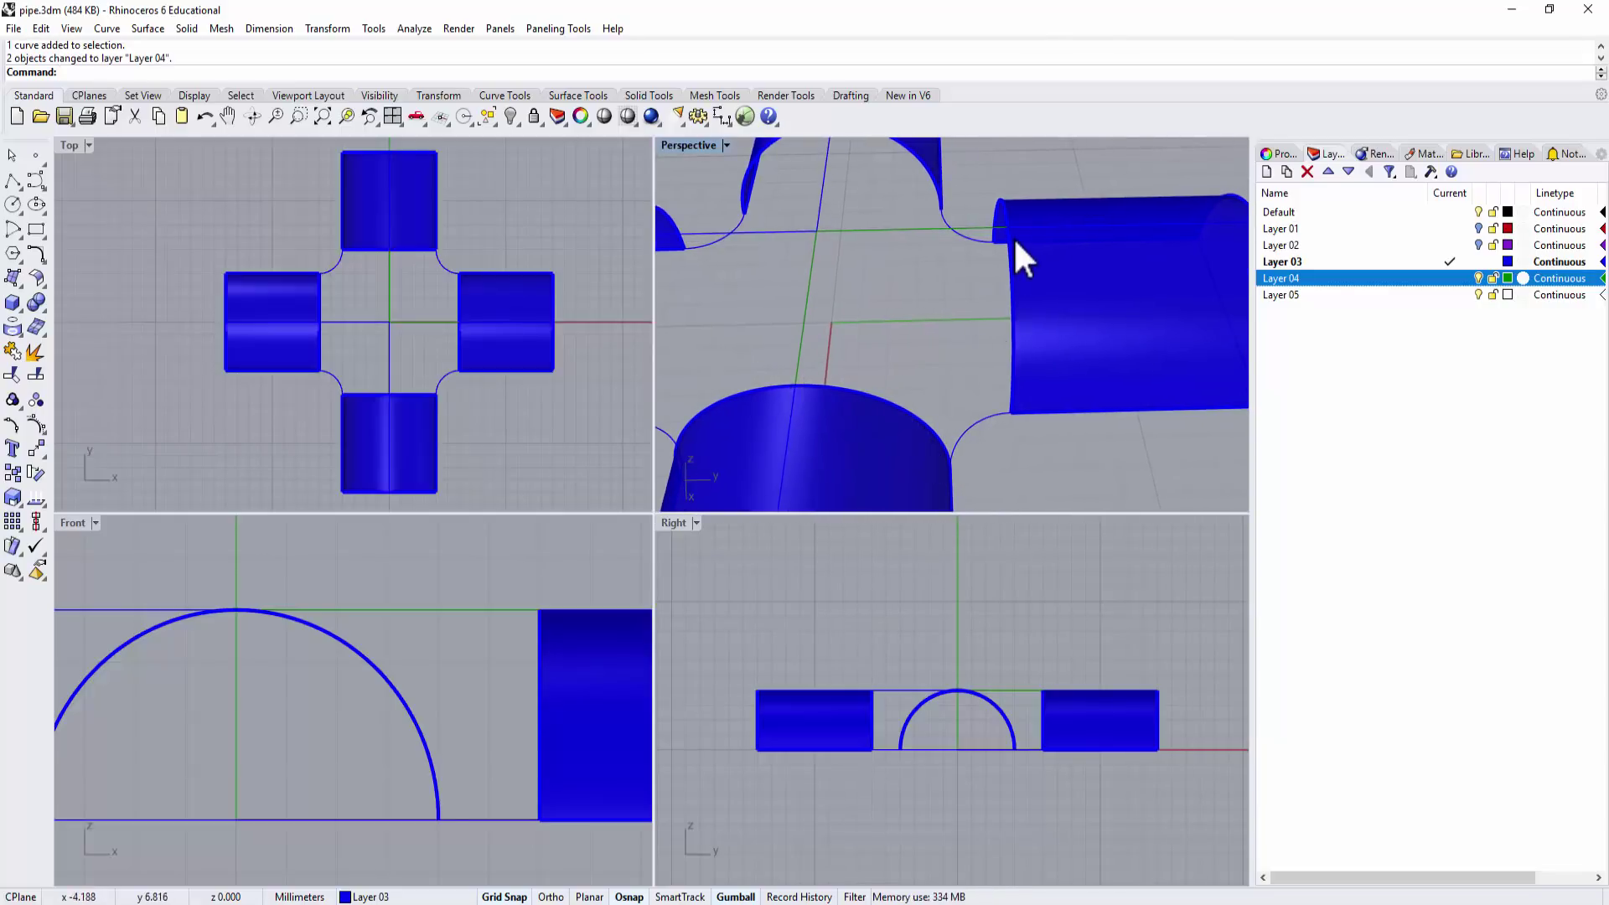
# Duplicate two pipe edges and split the copies into four pieces with the two cutting lines.
pyautogui.moveTo(1040, 374); pyautogui.dragTo(1159, 369, button='right')
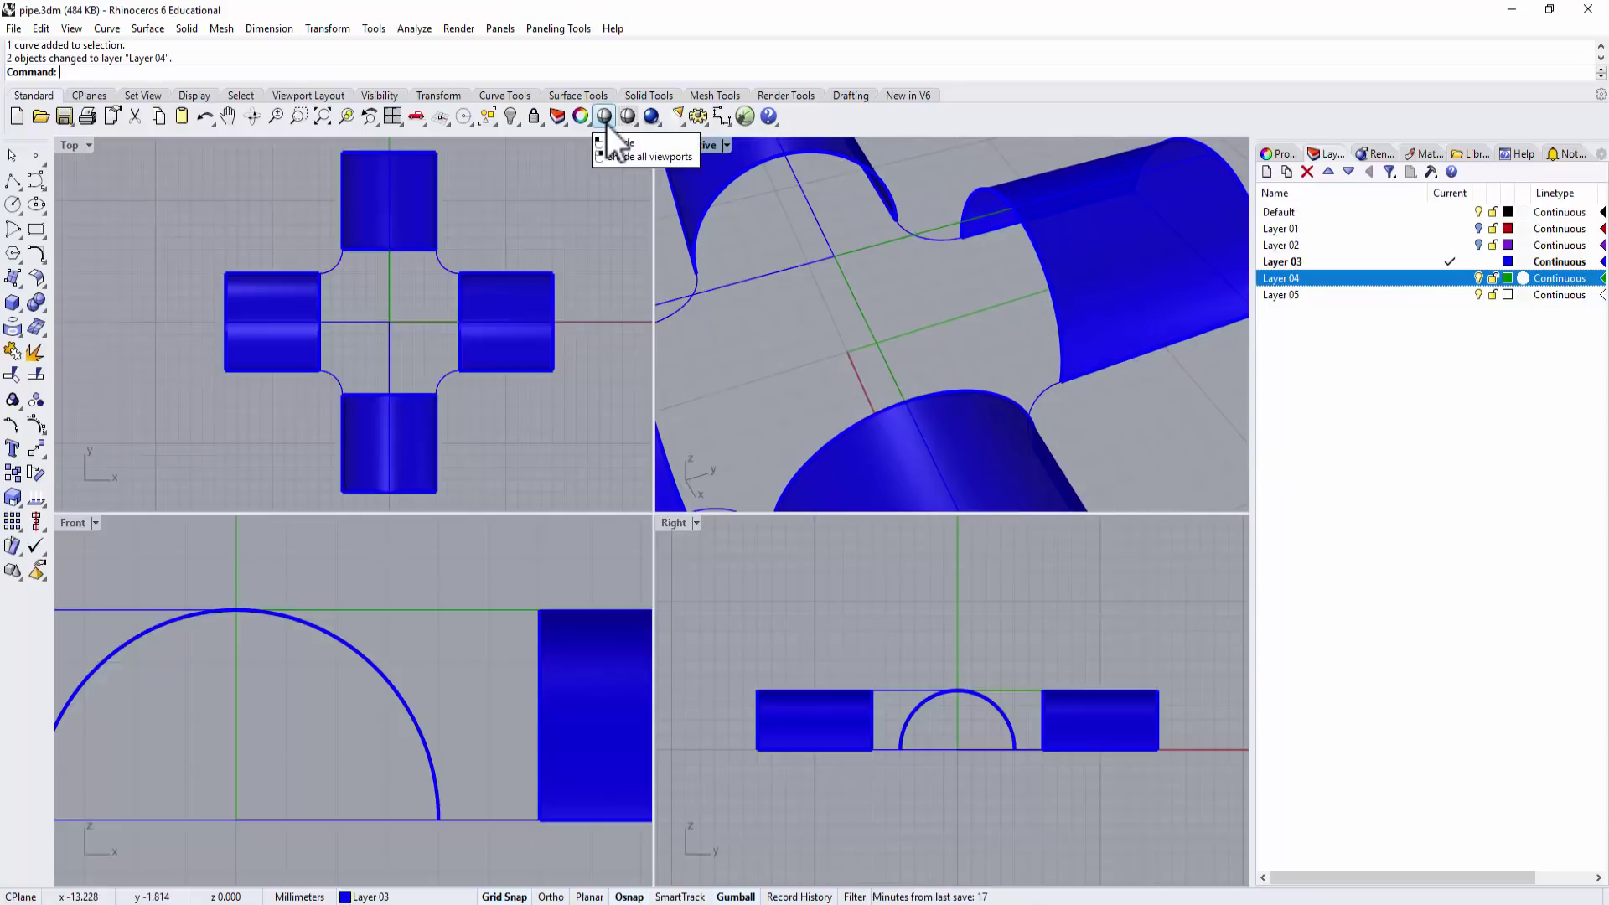
pyautogui.press('Return')
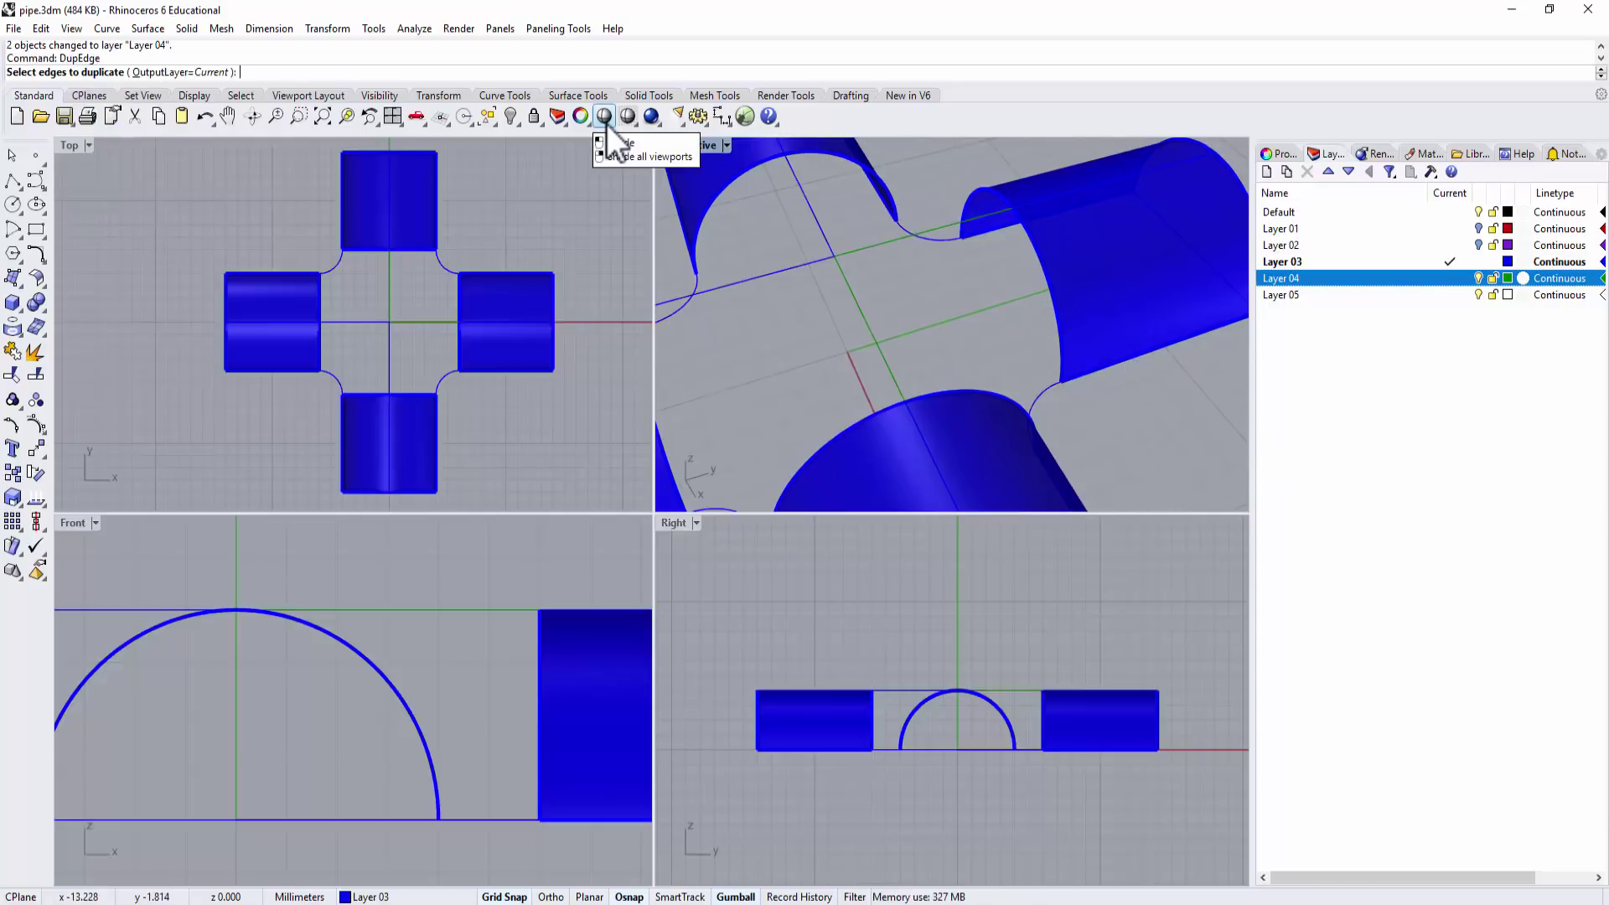
pyautogui.click(1048, 280)
pyautogui.click(974, 386)
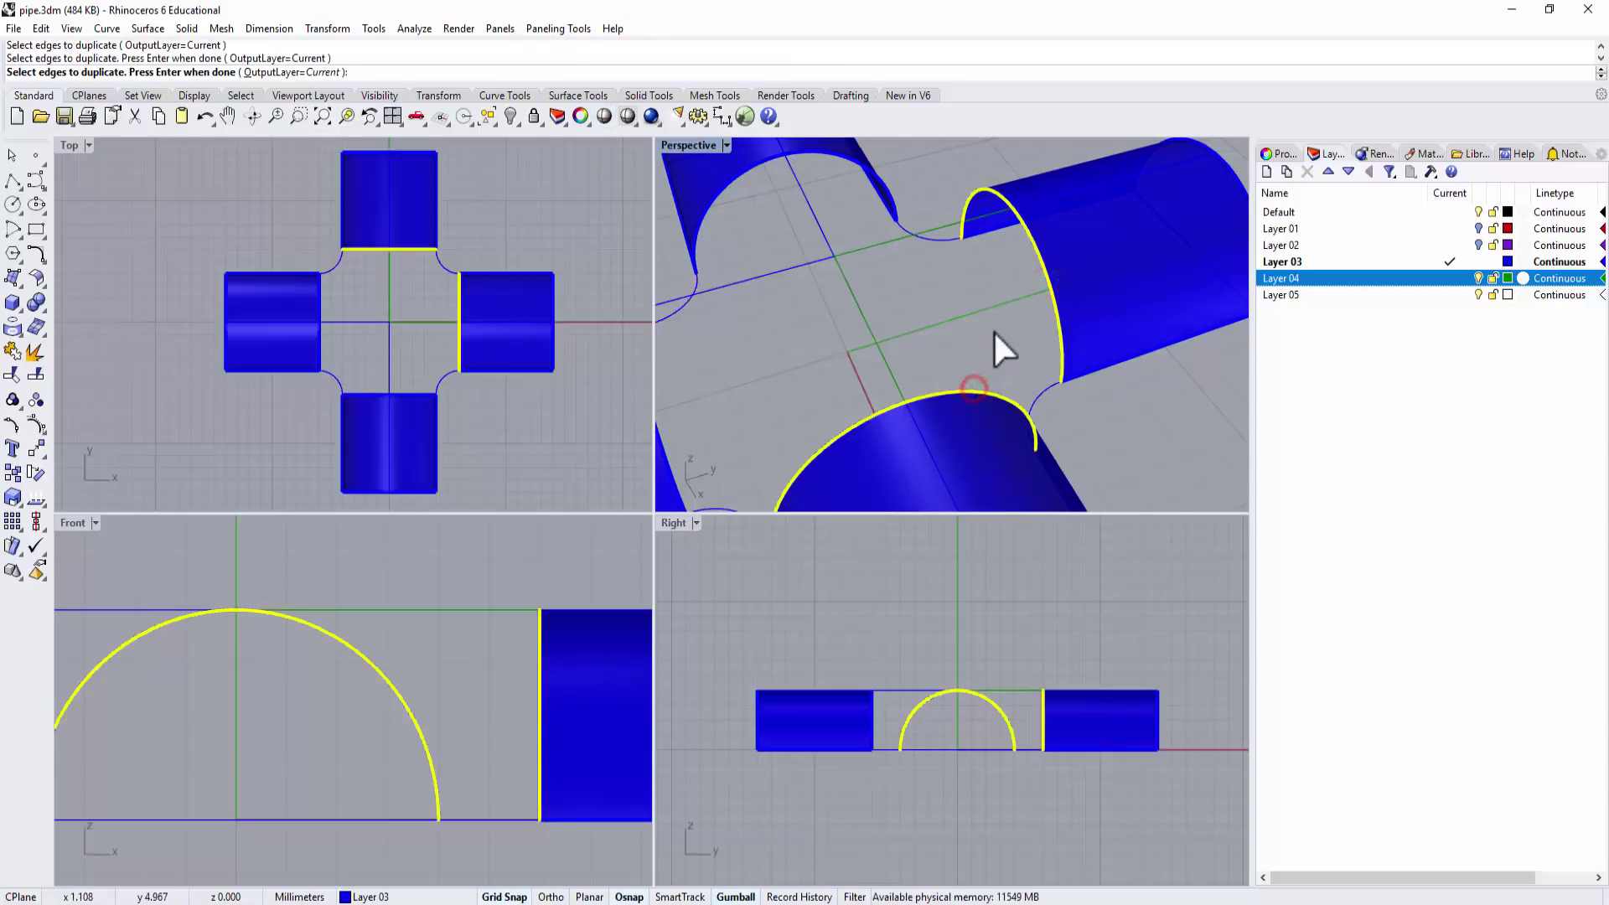
pyautogui.press('Return')
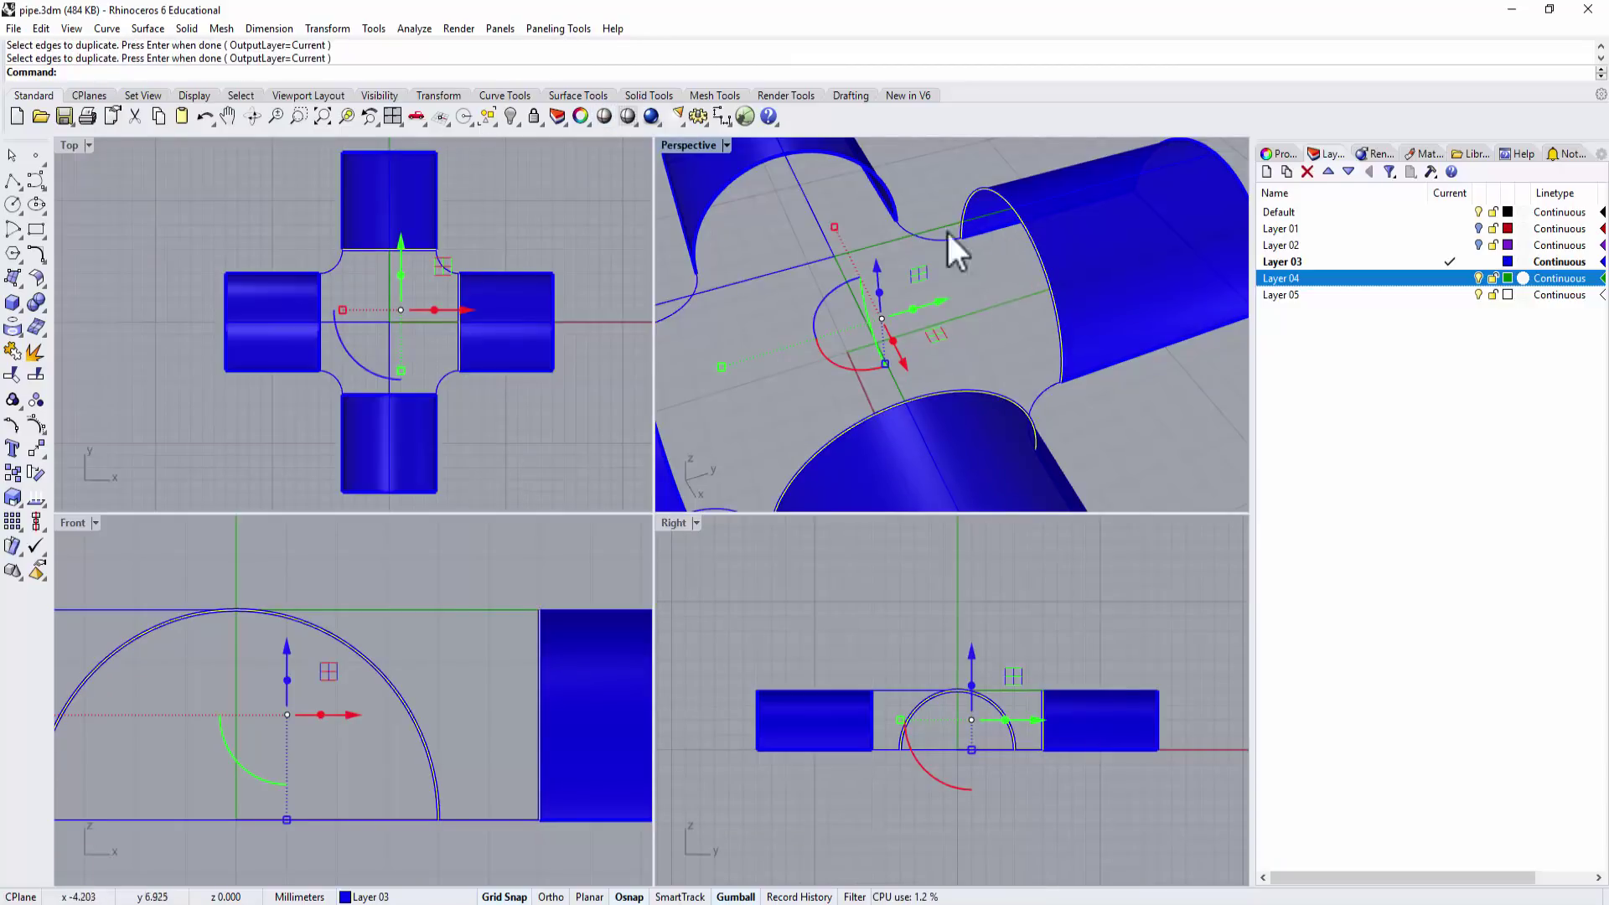
pyautogui.click(42, 373)
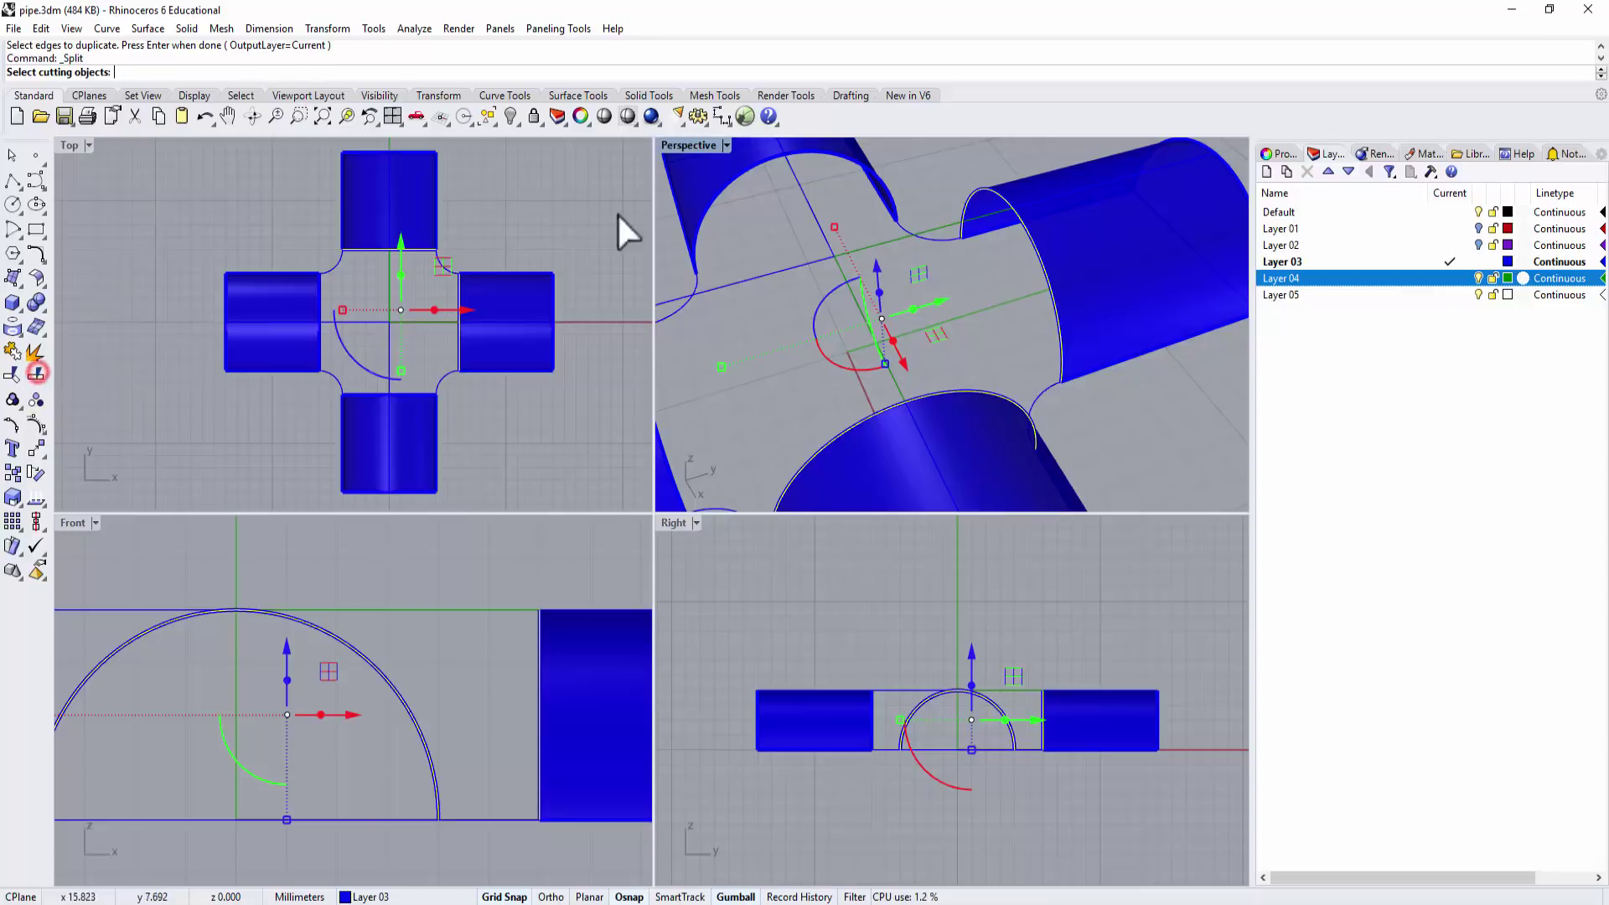
pyautogui.click(878, 244)
pyautogui.click(868, 332)
pyautogui.rightClick(968, 346)
# Move the two edge curve pieces beside the pipe onto Layer 04.
pyautogui.click(1050, 300)
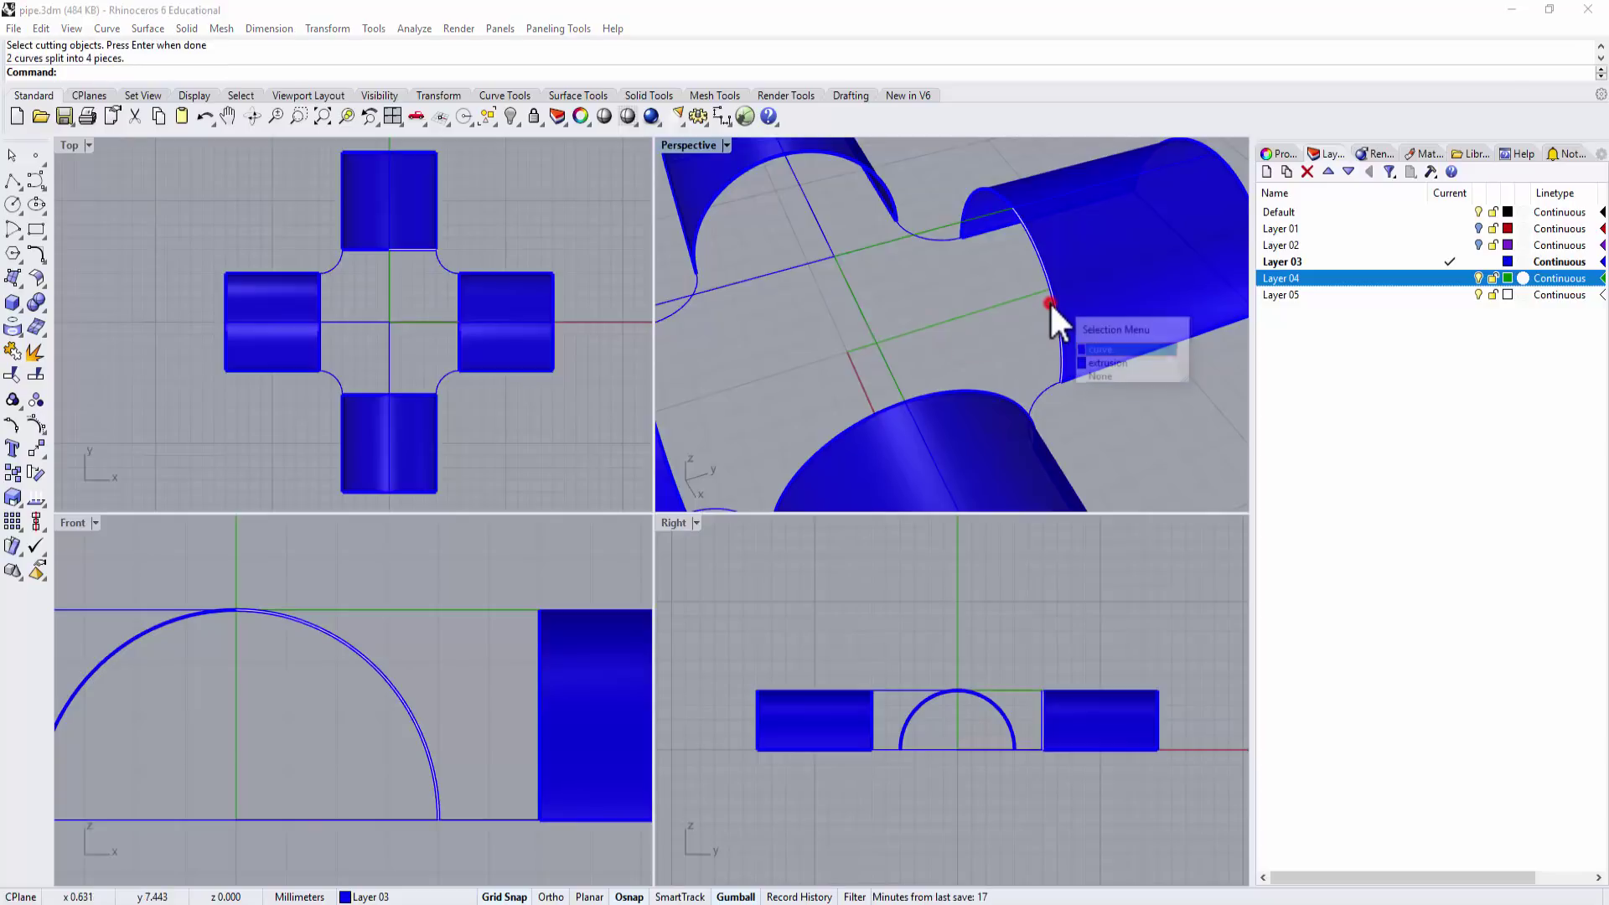
pyautogui.click(963, 390)
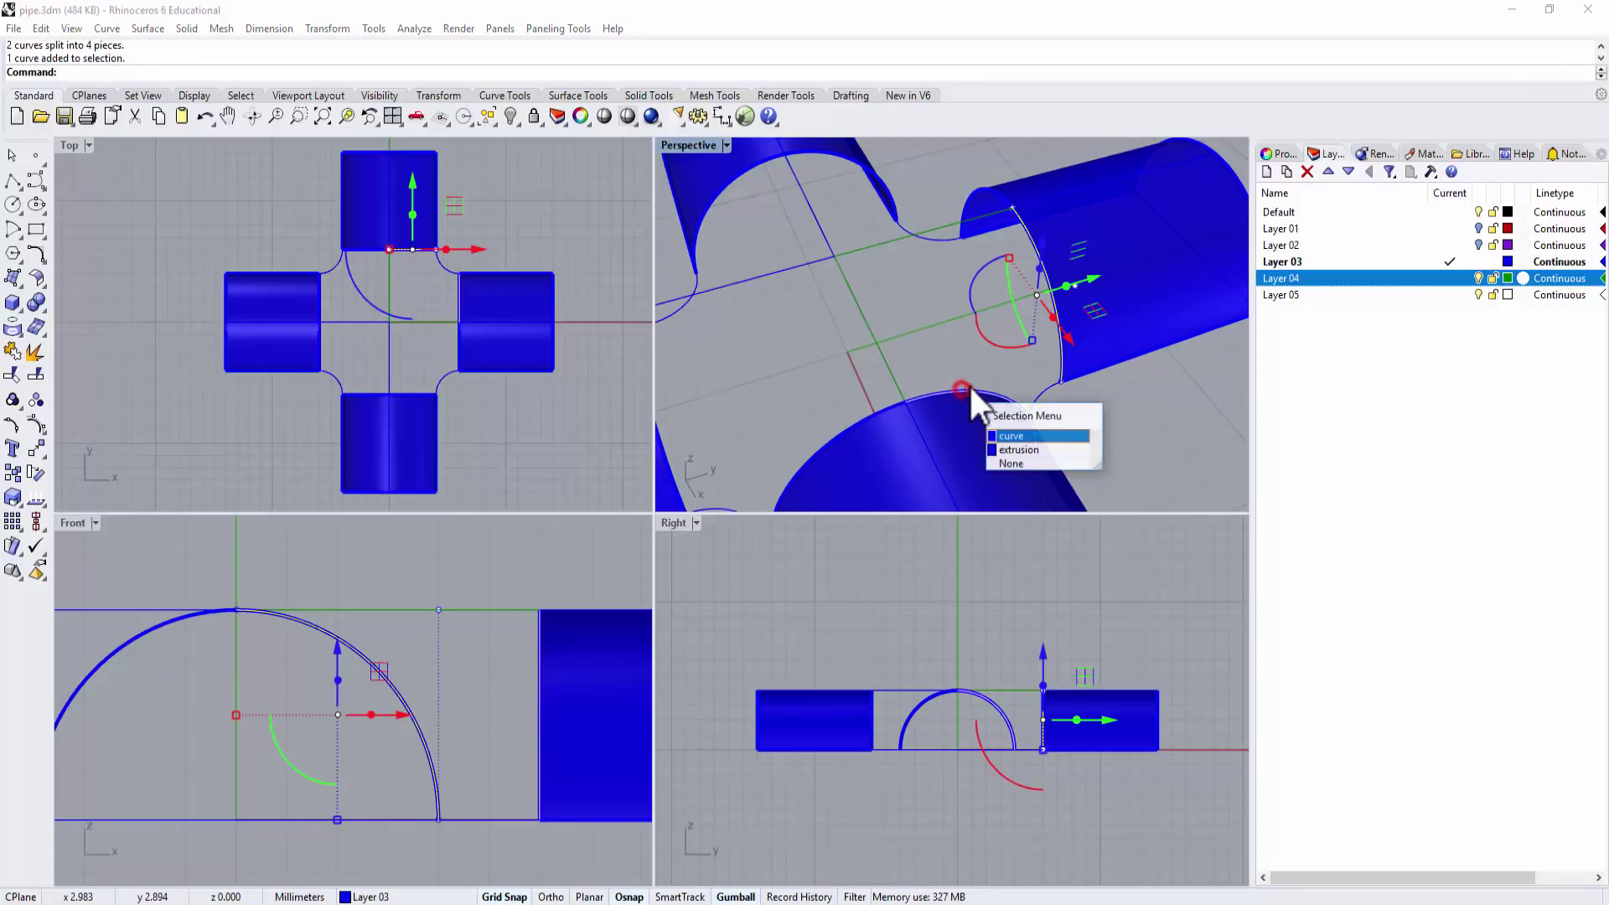
pyautogui.click(1051, 431)
pyautogui.rightClick(1316, 277)
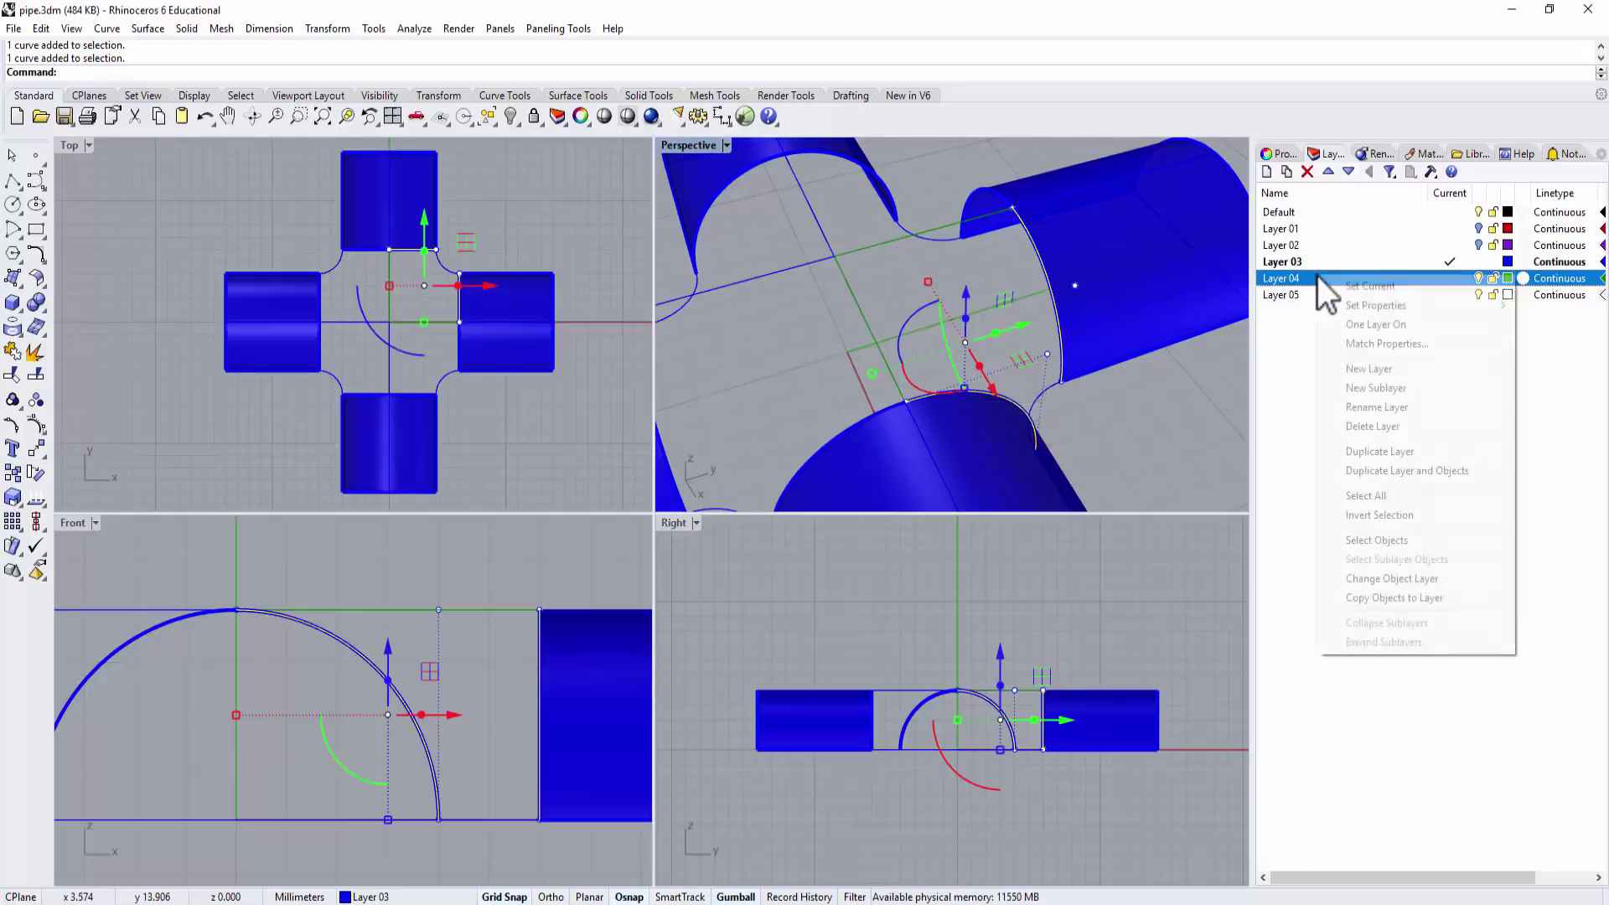
pyautogui.click(1416, 579)
pyautogui.click(1165, 448)
pyautogui.moveTo(1131, 429); pyautogui.dragTo(1029, 410, button='right')
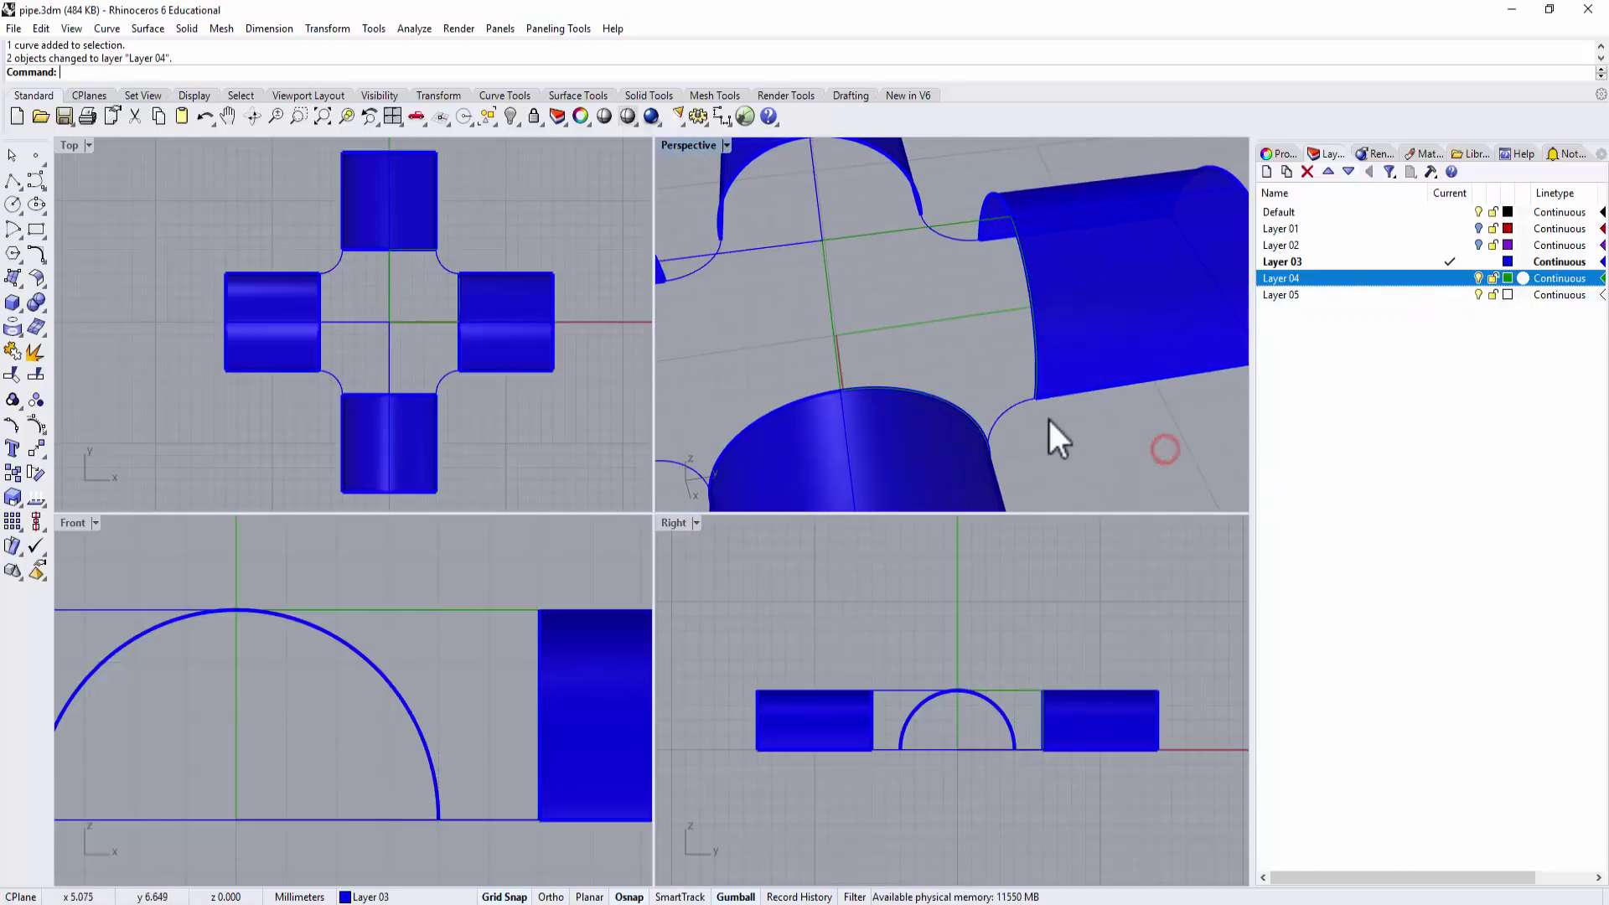
# Explode the central outline curve into segments and send a corner arc to Layer 04.
pyautogui.click(1017, 395)
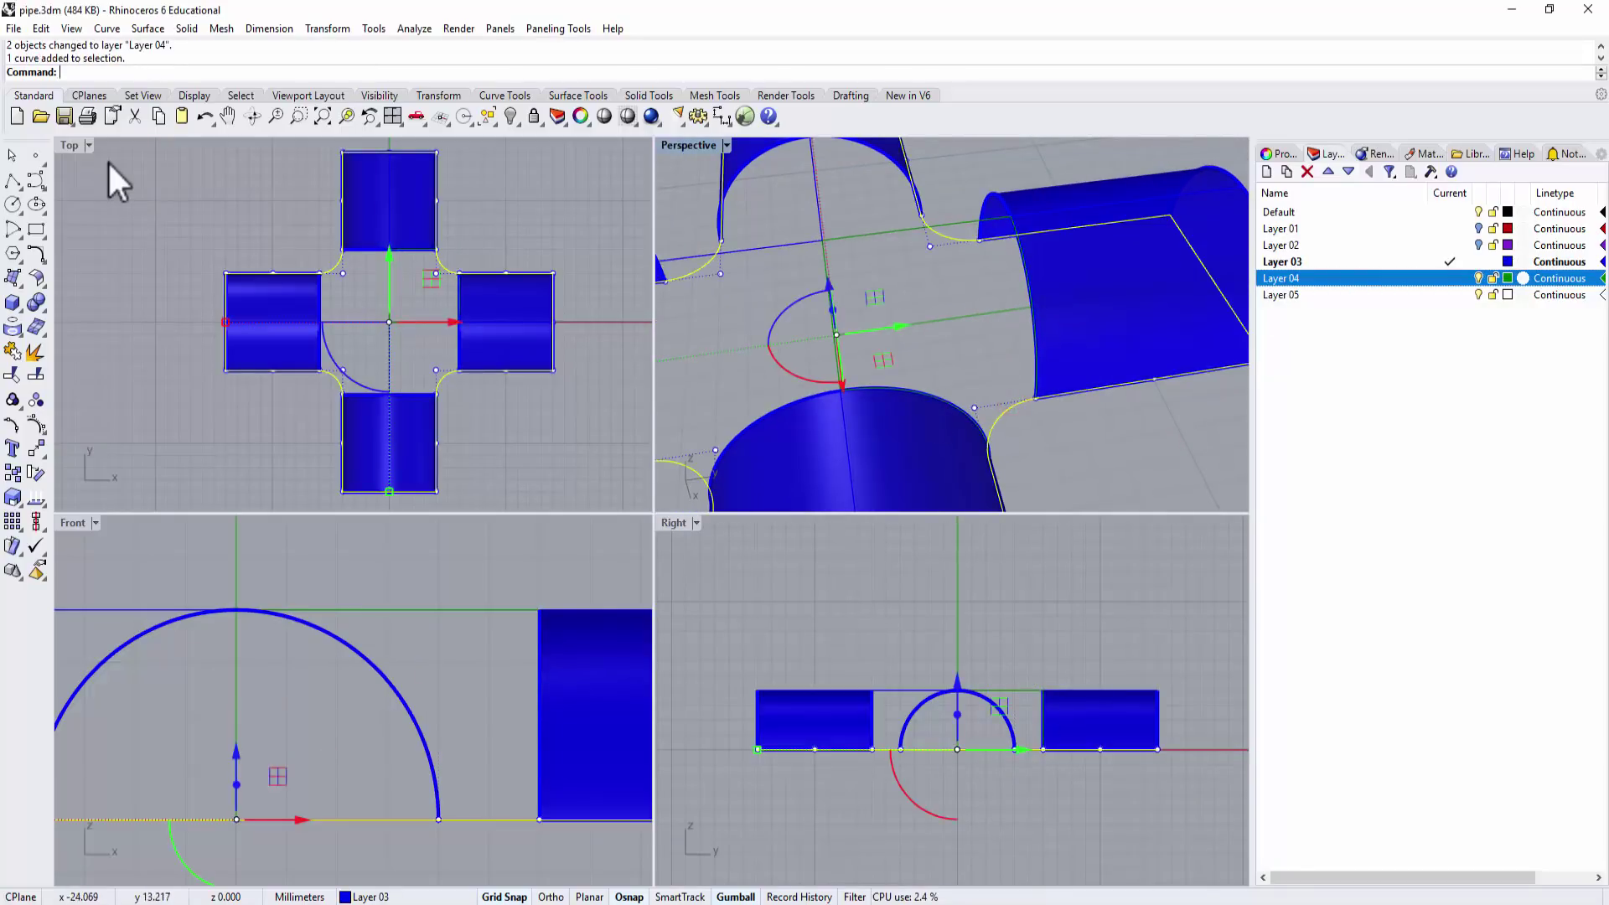
pyautogui.click(35, 352)
pyautogui.press('Escape')
pyautogui.click(1002, 415)
pyautogui.rightClick(1331, 280)
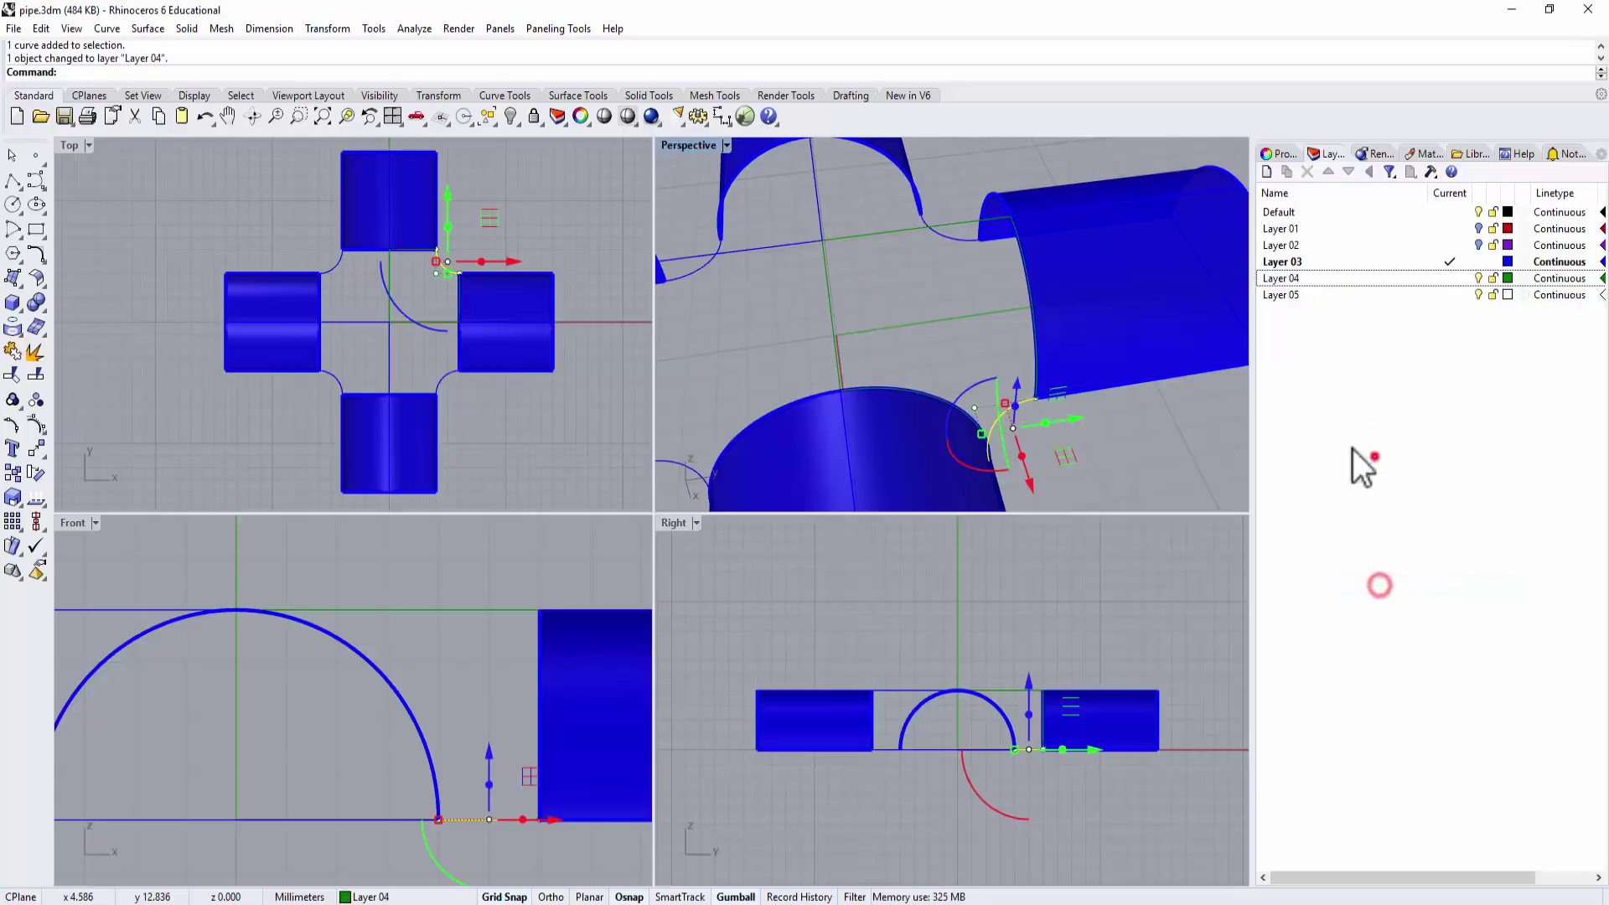
pyautogui.moveTo(1089, 423); pyautogui.dragTo(1048, 445, button='right')
pyautogui.click(1048, 446)
pyautogui.moveTo(1091, 334); pyautogui.dragTo(1240, 285, button='right')
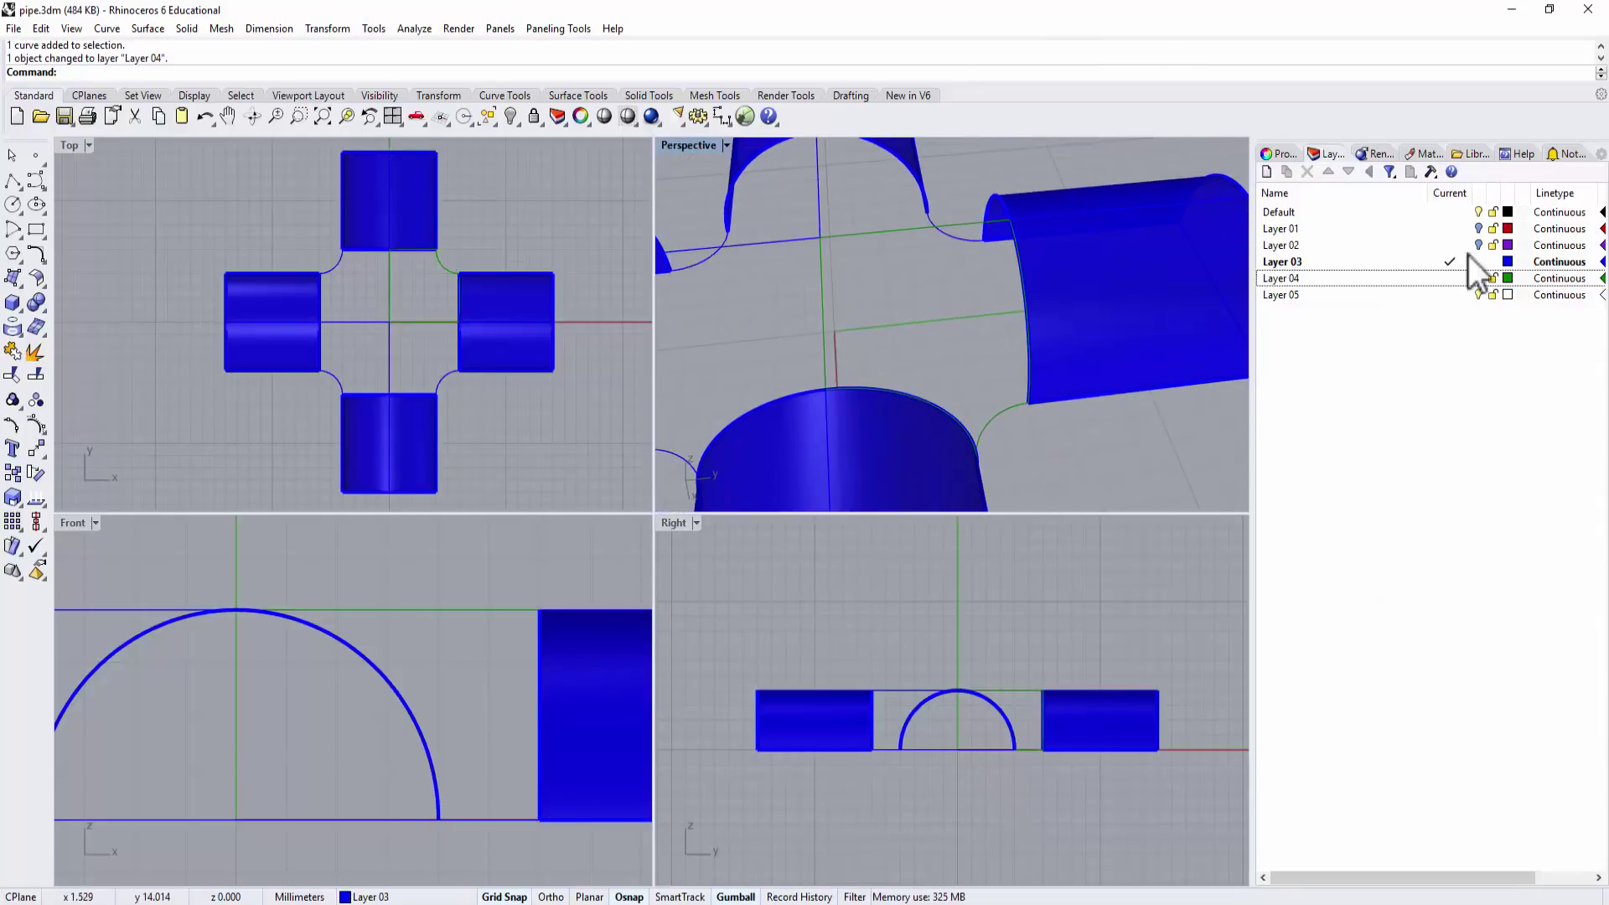
# Make Layer 04 current, hide Layer 03's blue pipes, and maximize the Perspective view.
pyautogui.click(1459, 279)
pyautogui.click(1478, 261)
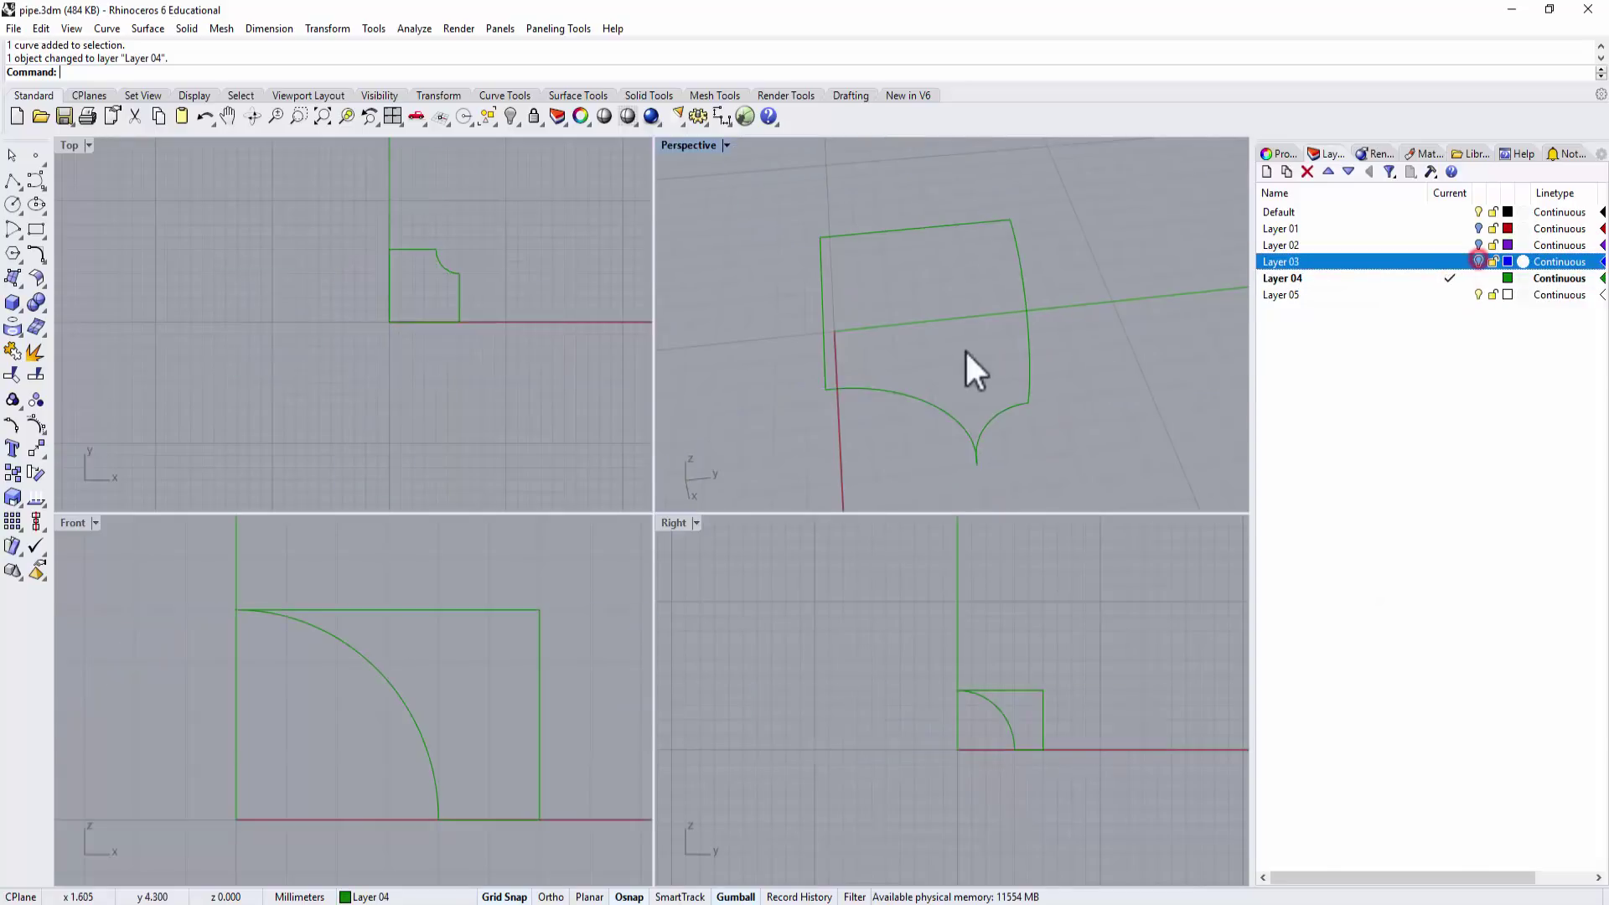
pyautogui.moveTo(970, 348); pyautogui.dragTo(1064, 343, button='right')
pyautogui.doubleClick(681, 147)
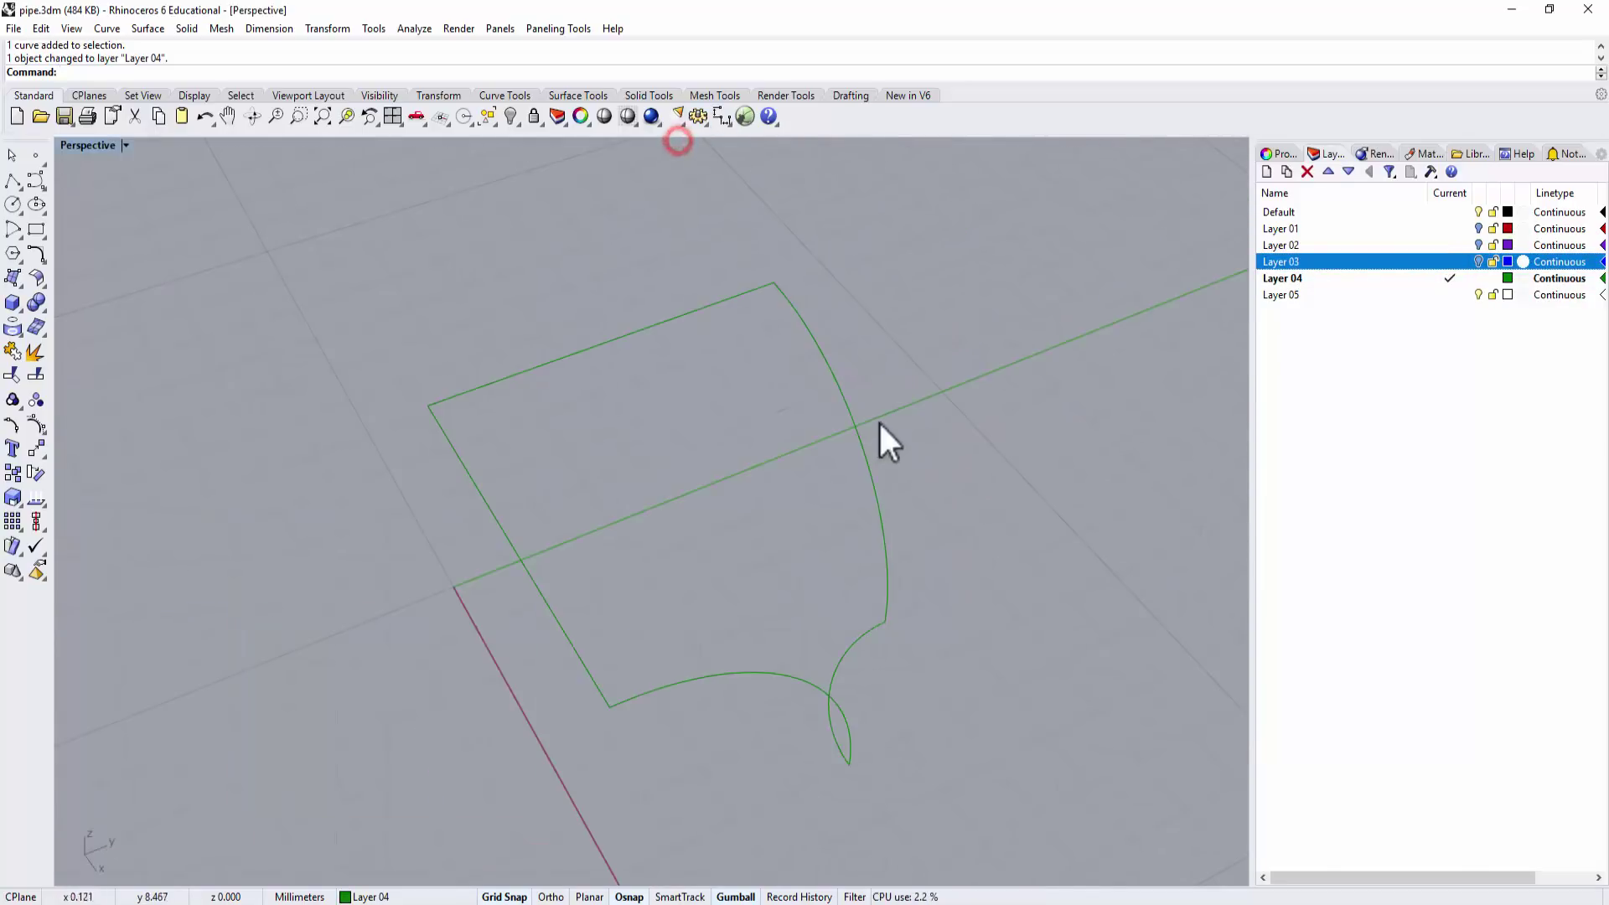
pyautogui.moveTo(883, 438); pyautogui.dragTo(833, 402, button='right')
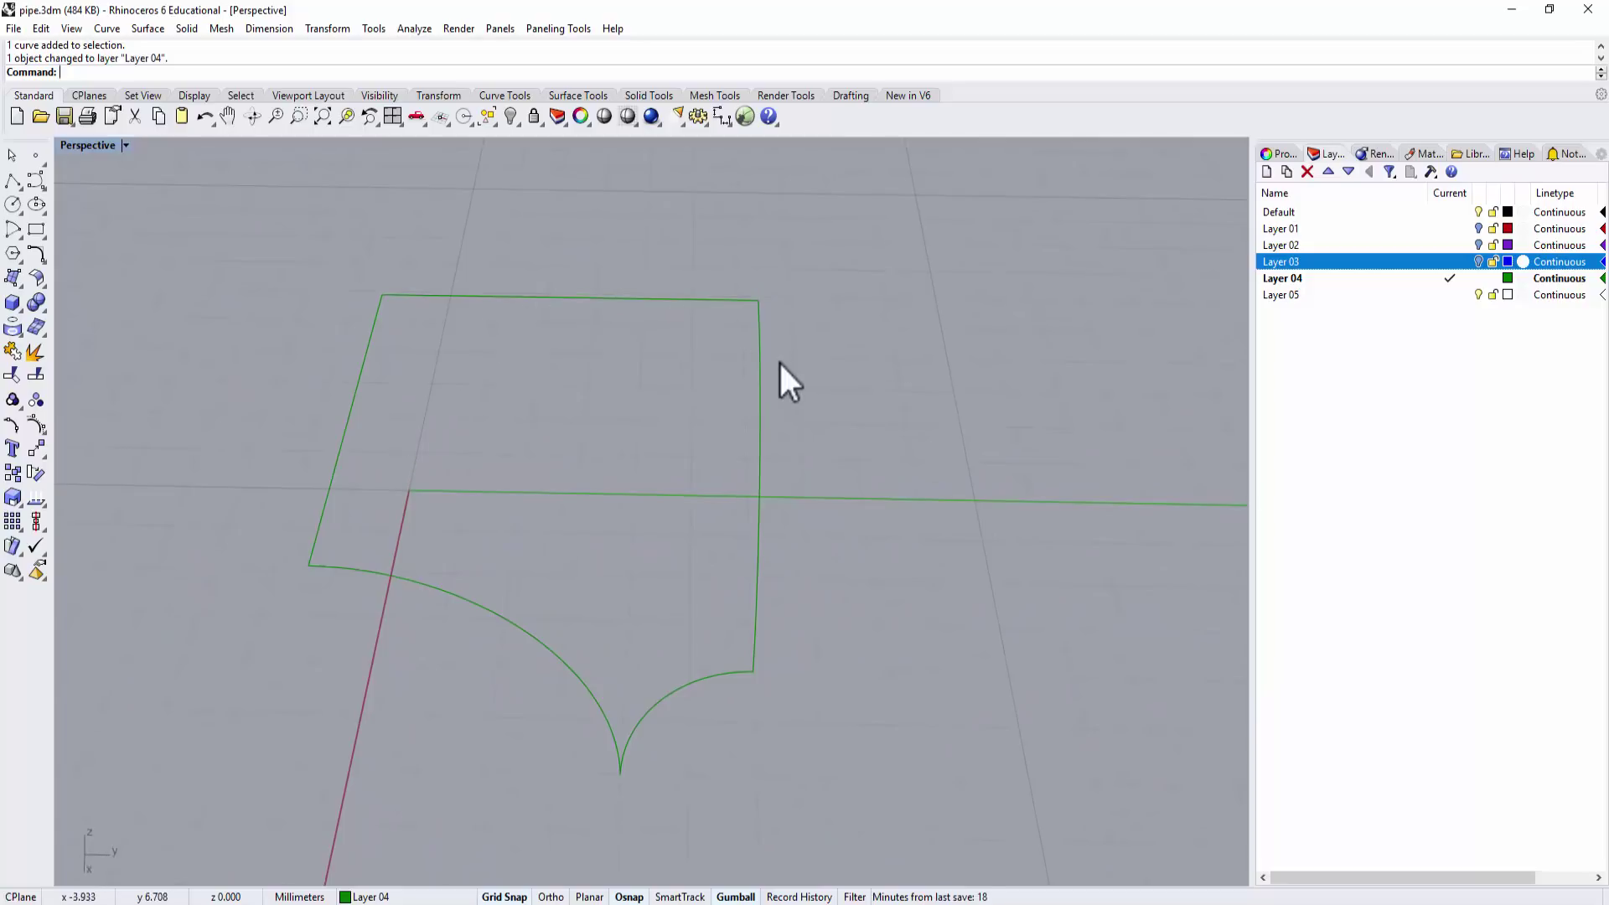
pyautogui.moveTo(426, 451); pyautogui.dragTo(521, 439, button='right')
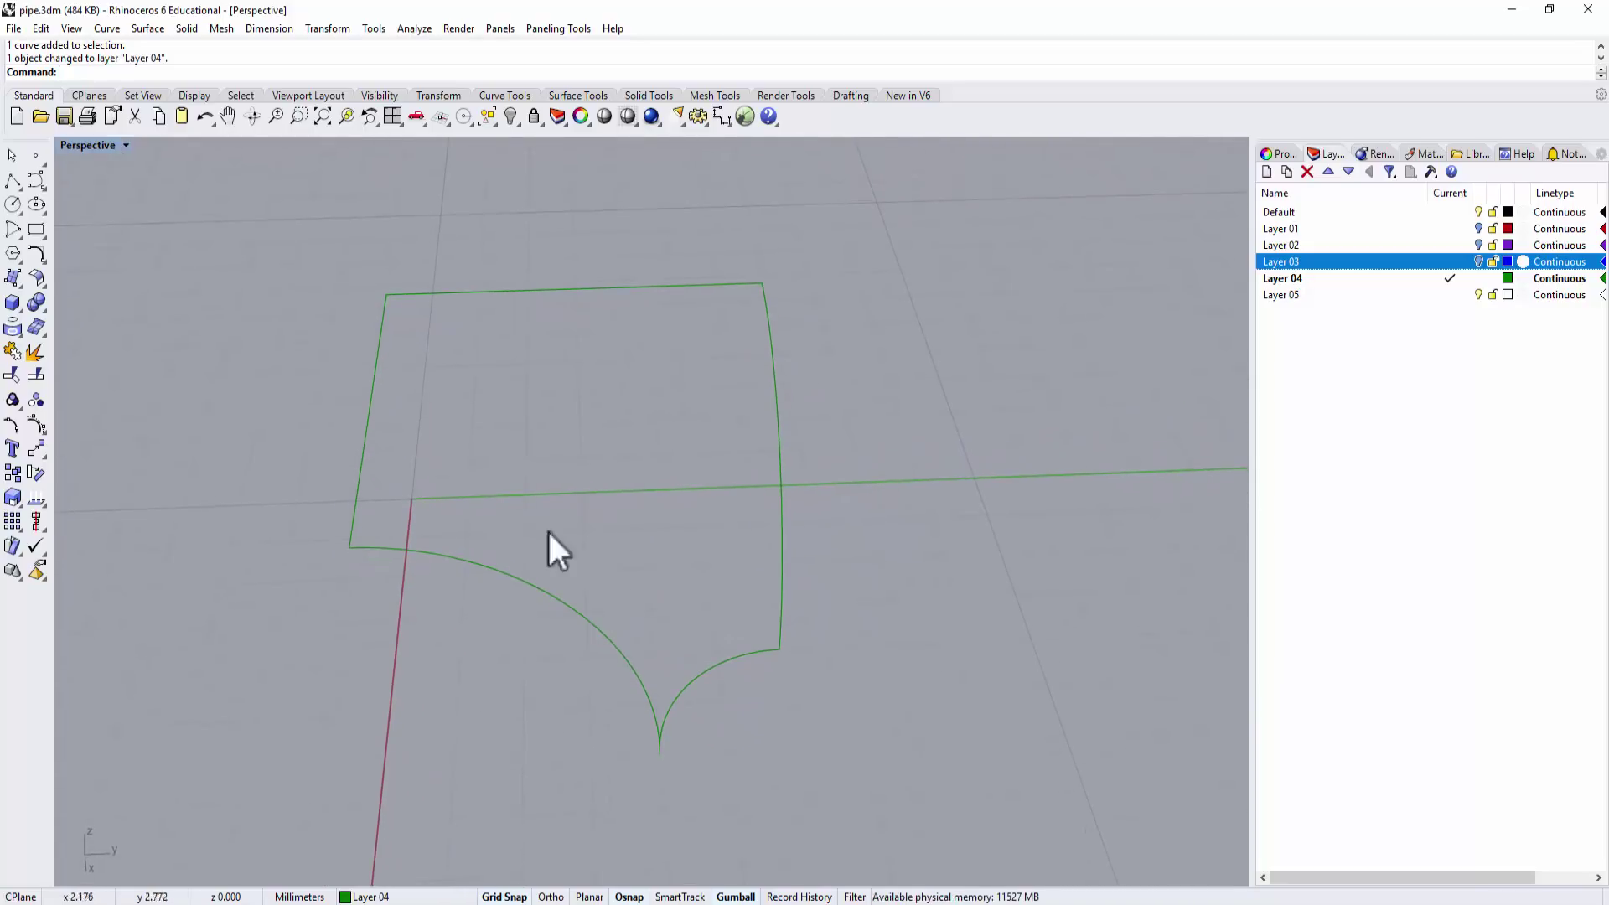
# Join the top and left edge curves into one, then check the right edge and arc curves.
pyautogui.click(379, 358)
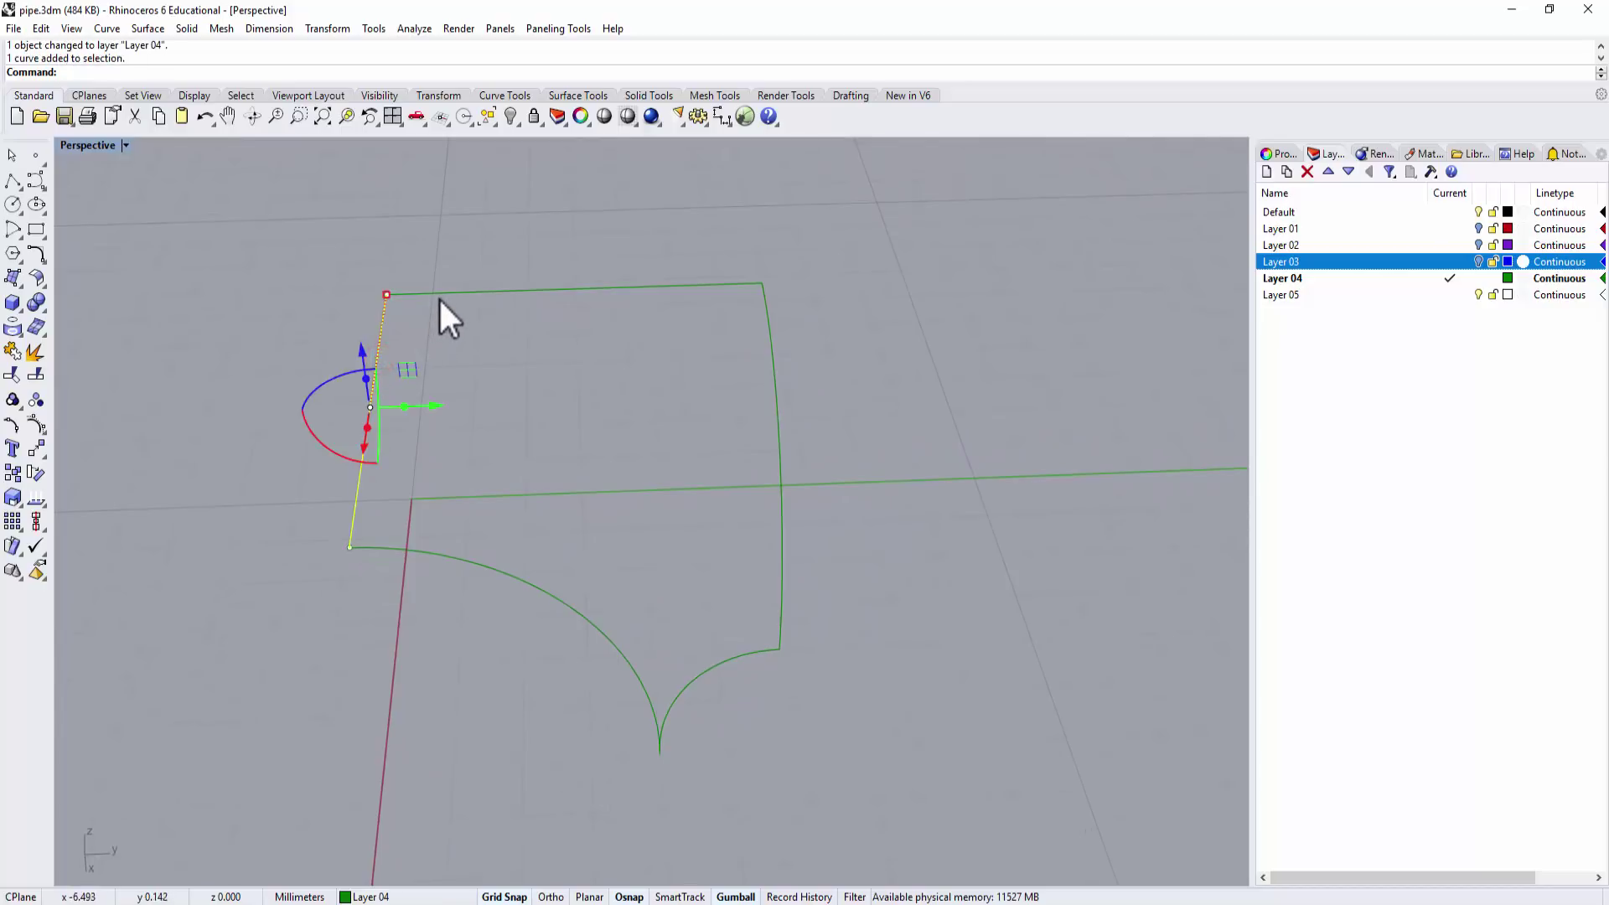
pyautogui.click(12, 352)
pyautogui.click(986, 580)
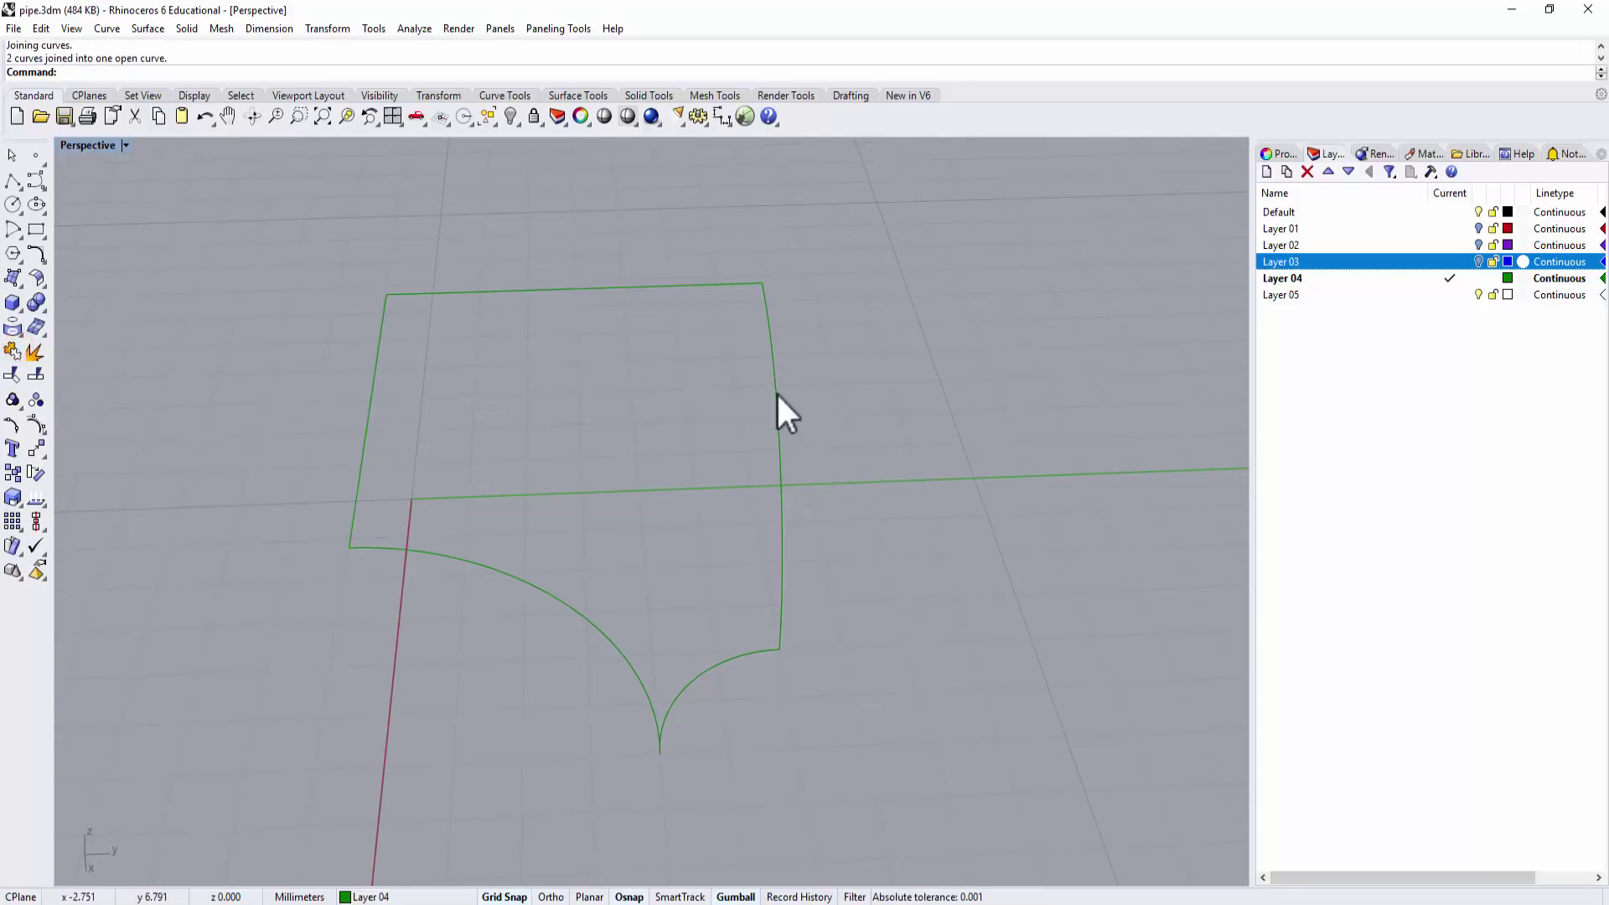
pyautogui.click(776, 390)
pyautogui.click(532, 584)
pyautogui.click(733, 659)
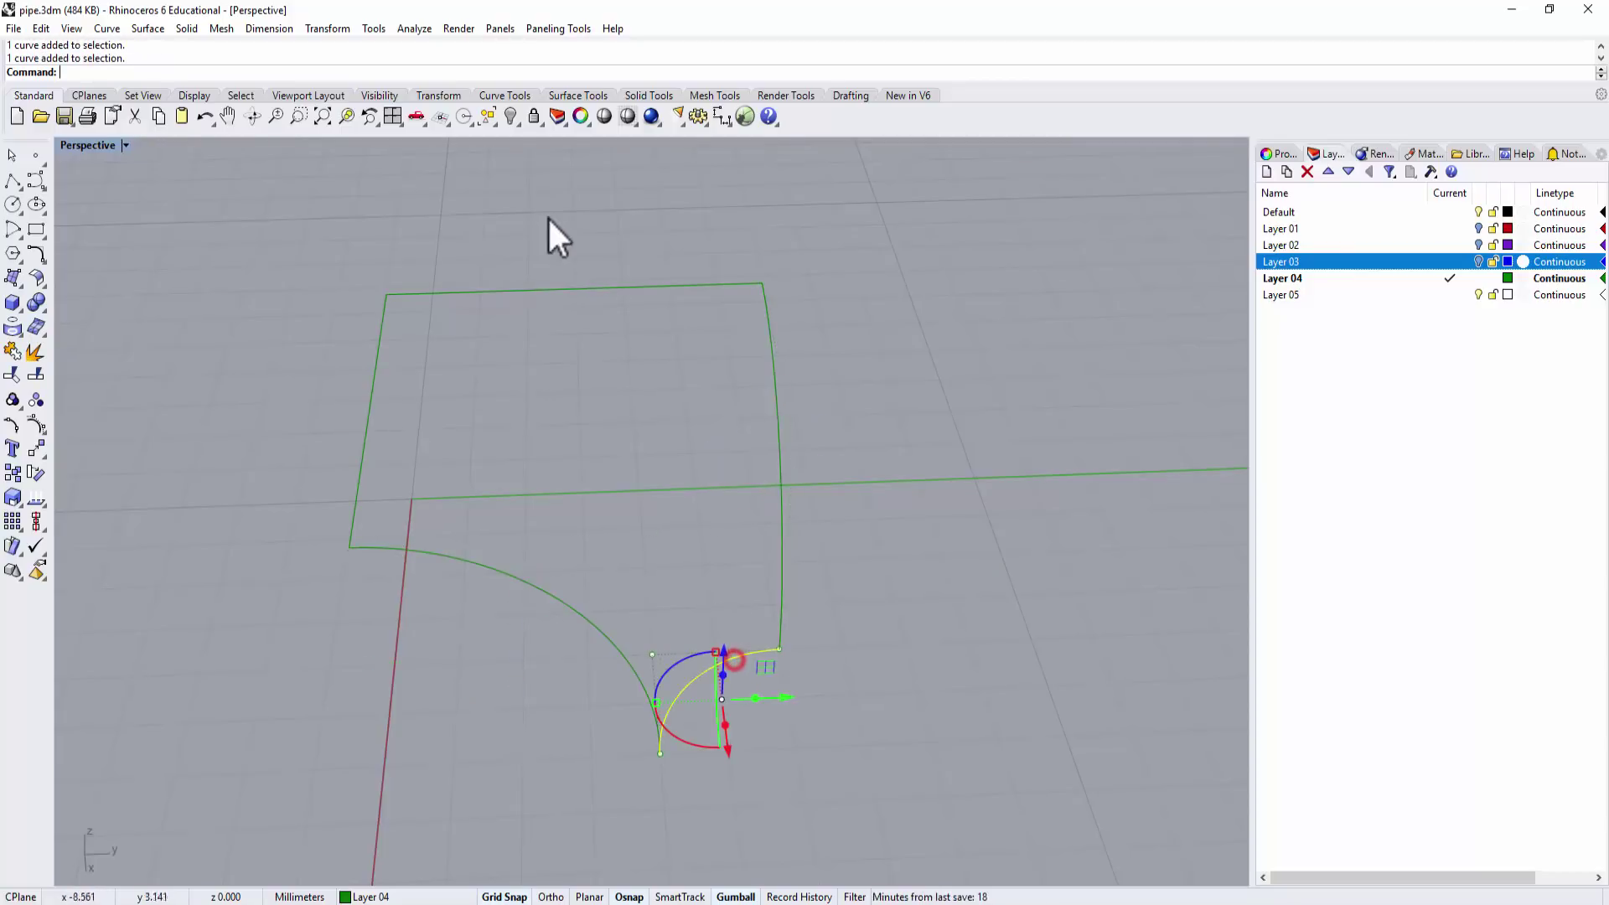
pyautogui.click(540, 287)
# Create a trial Sweep 2 Rails surface using the lower arc and right edge as rails, small arc and top-left edge as sections.
pyautogui.click(148, 28)
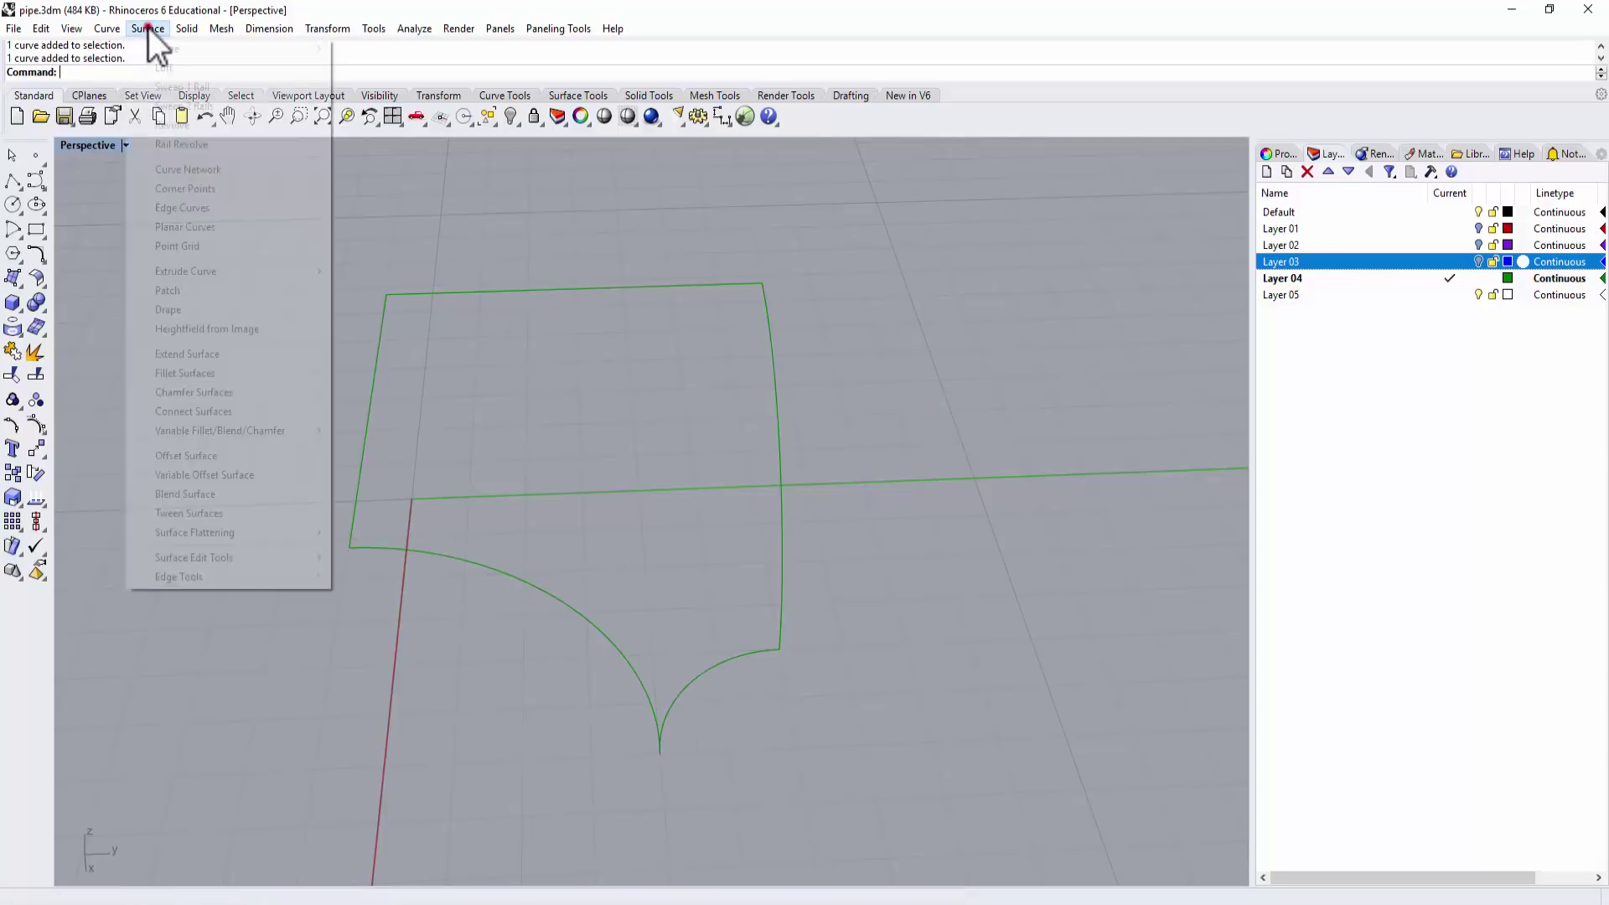
pyautogui.click(191, 109)
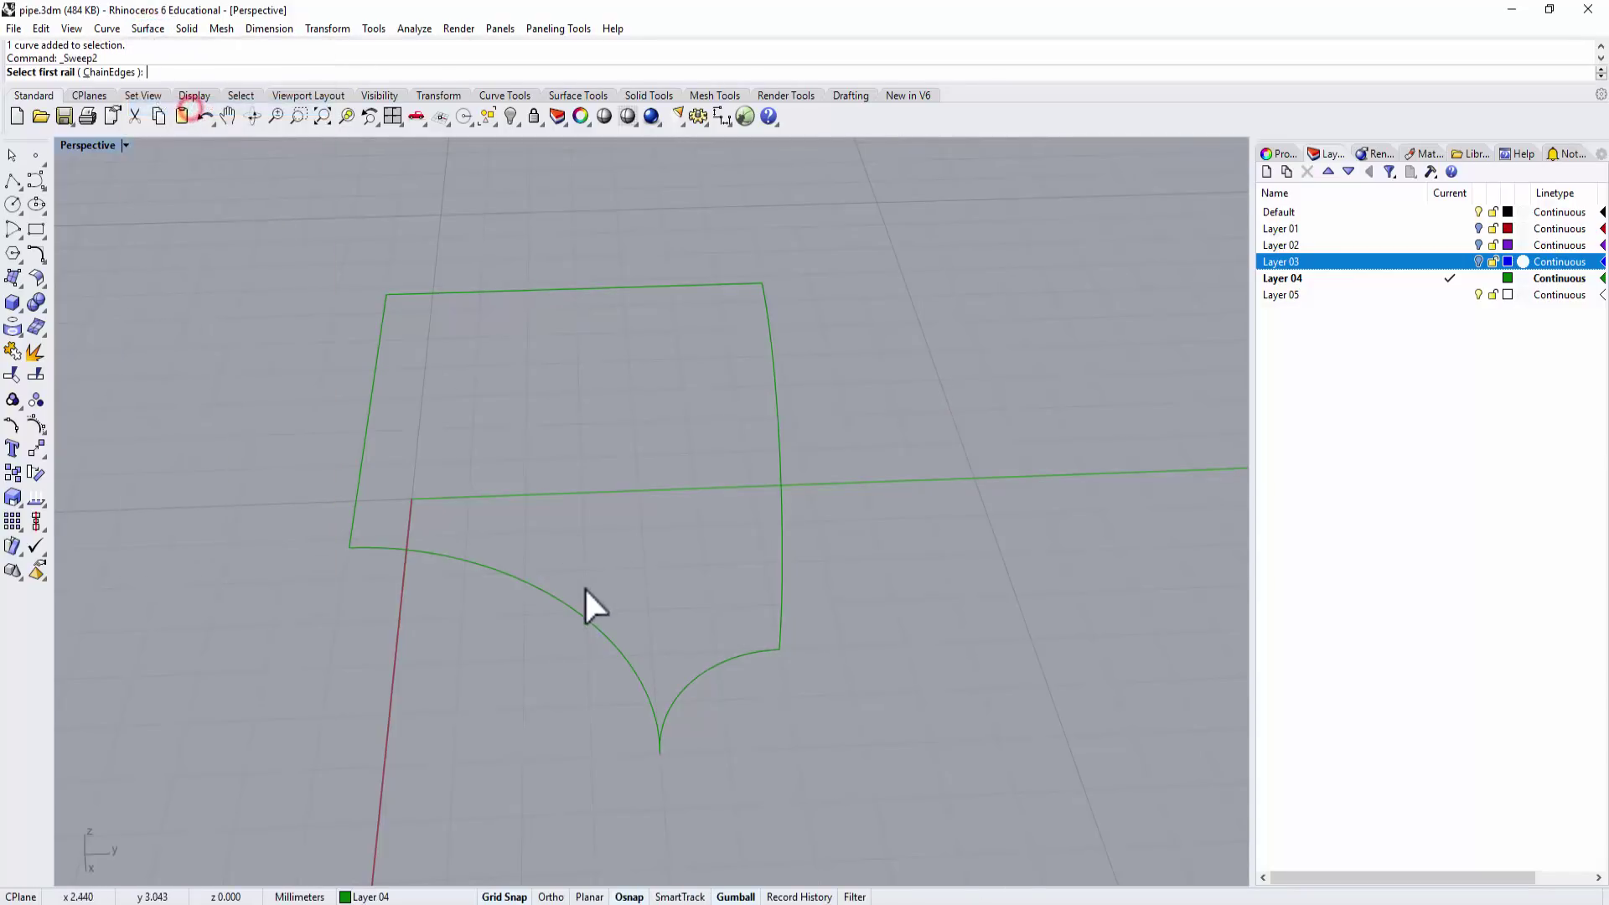
pyautogui.click(571, 597)
pyautogui.click(776, 453)
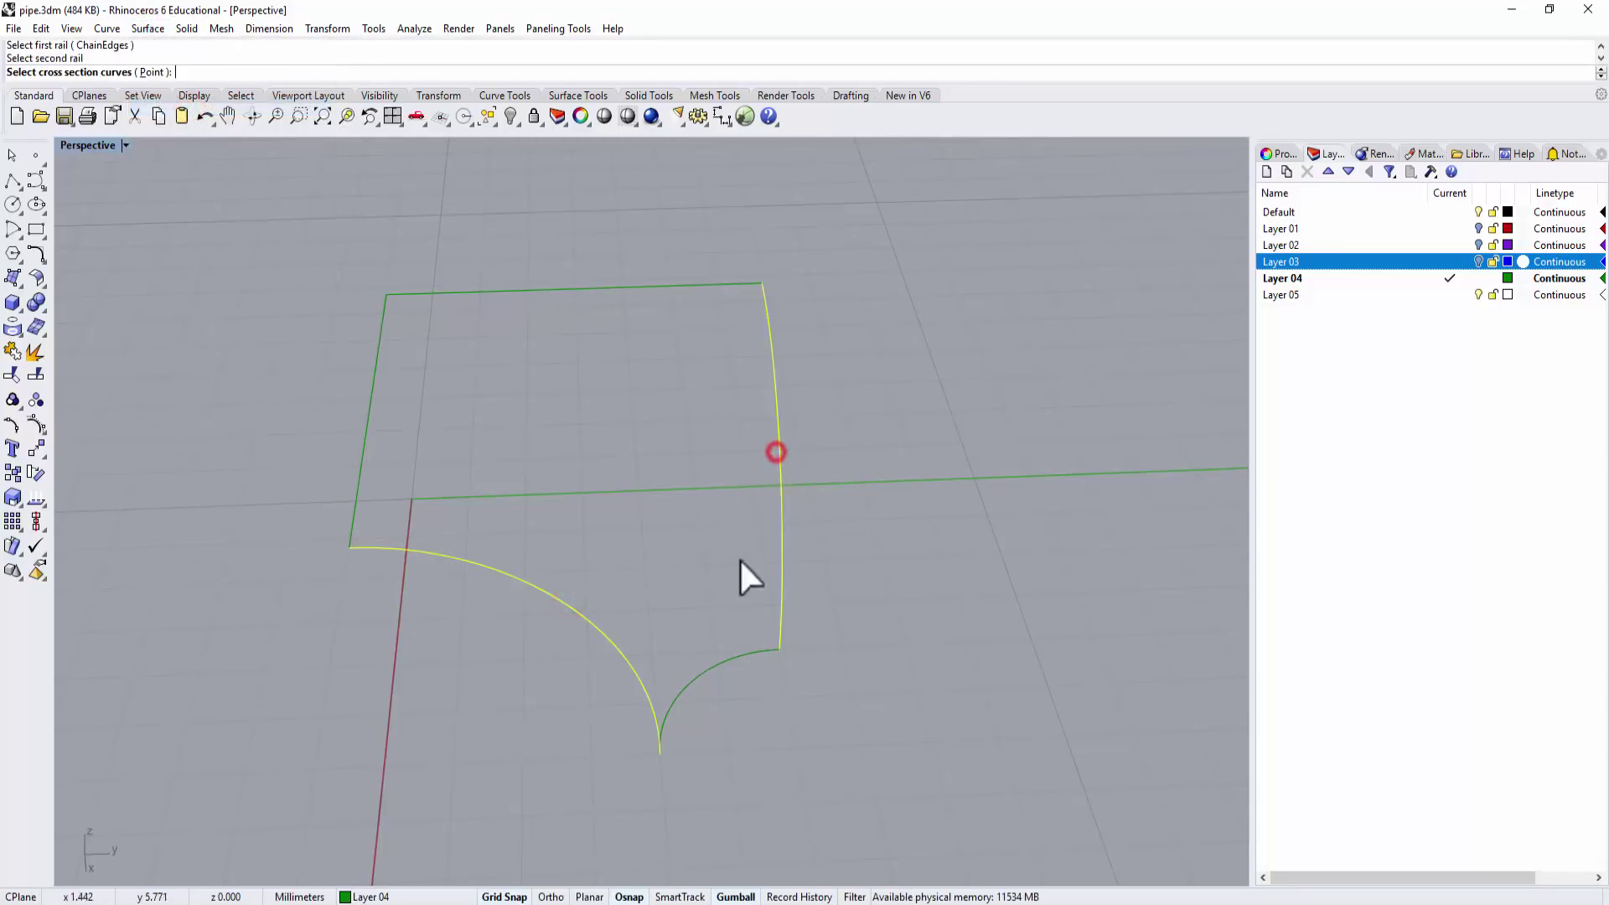
pyautogui.click(712, 668)
pyautogui.click(552, 287)
pyautogui.rightClick(875, 437)
pyautogui.press('Return')
# Inspect the swept surface in Rendered mode, return to Ghosted, and select it.
pyautogui.moveTo(819, 503); pyautogui.dragTo(762, 475, button='right')
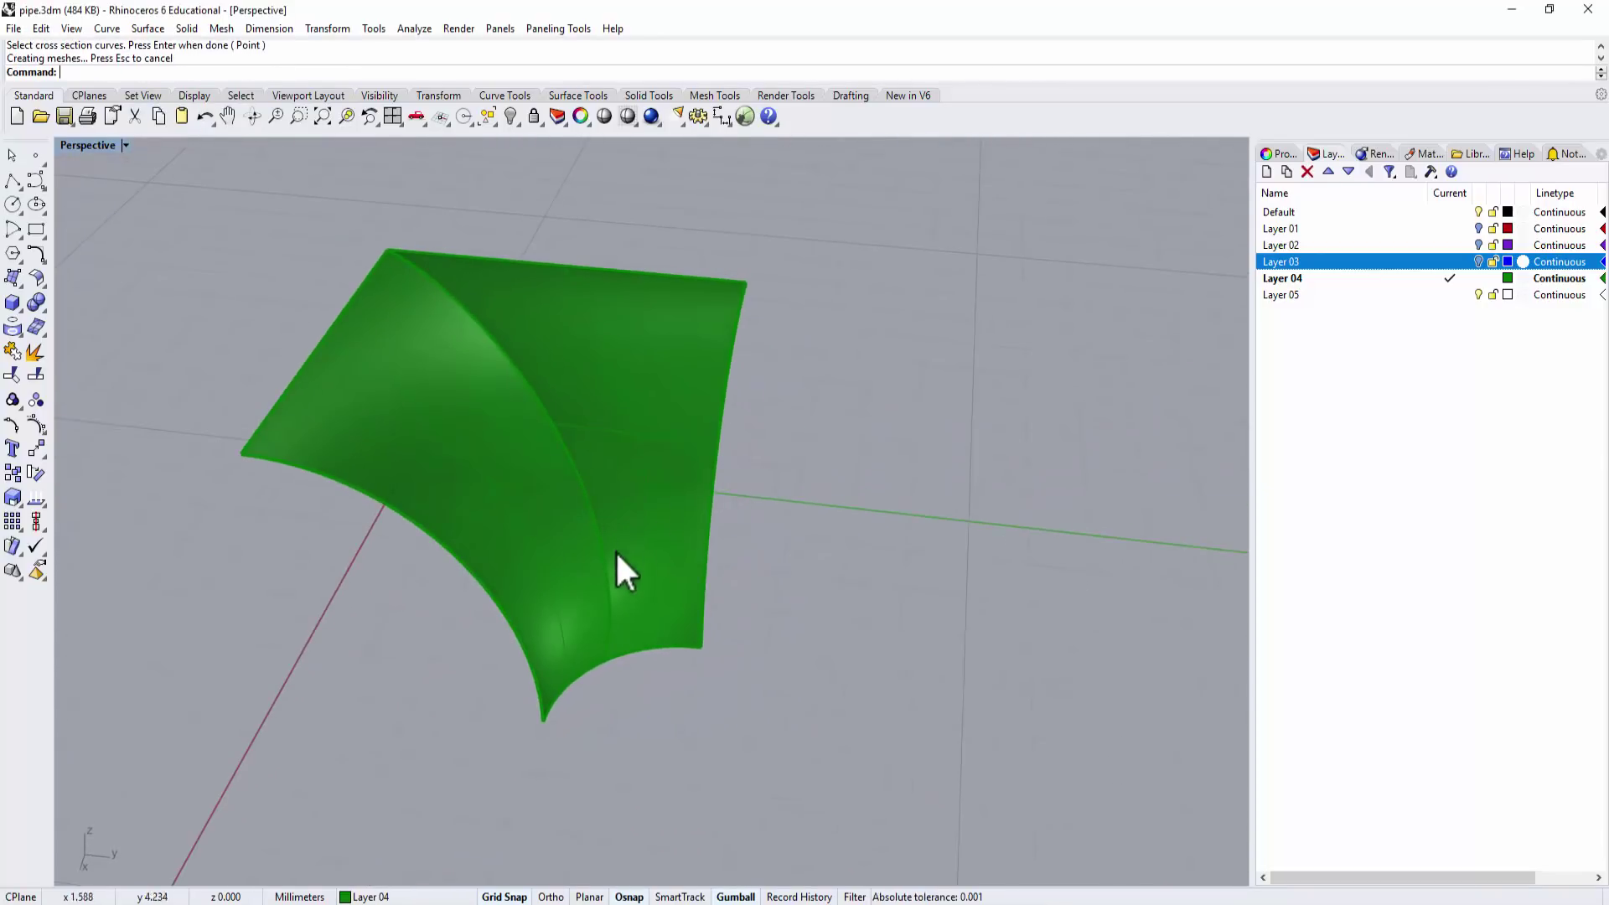
pyautogui.moveTo(570, 393); pyautogui.dragTo(697, 649, button='right')
pyautogui.moveTo(855, 545); pyautogui.dragTo(771, 519, button='right')
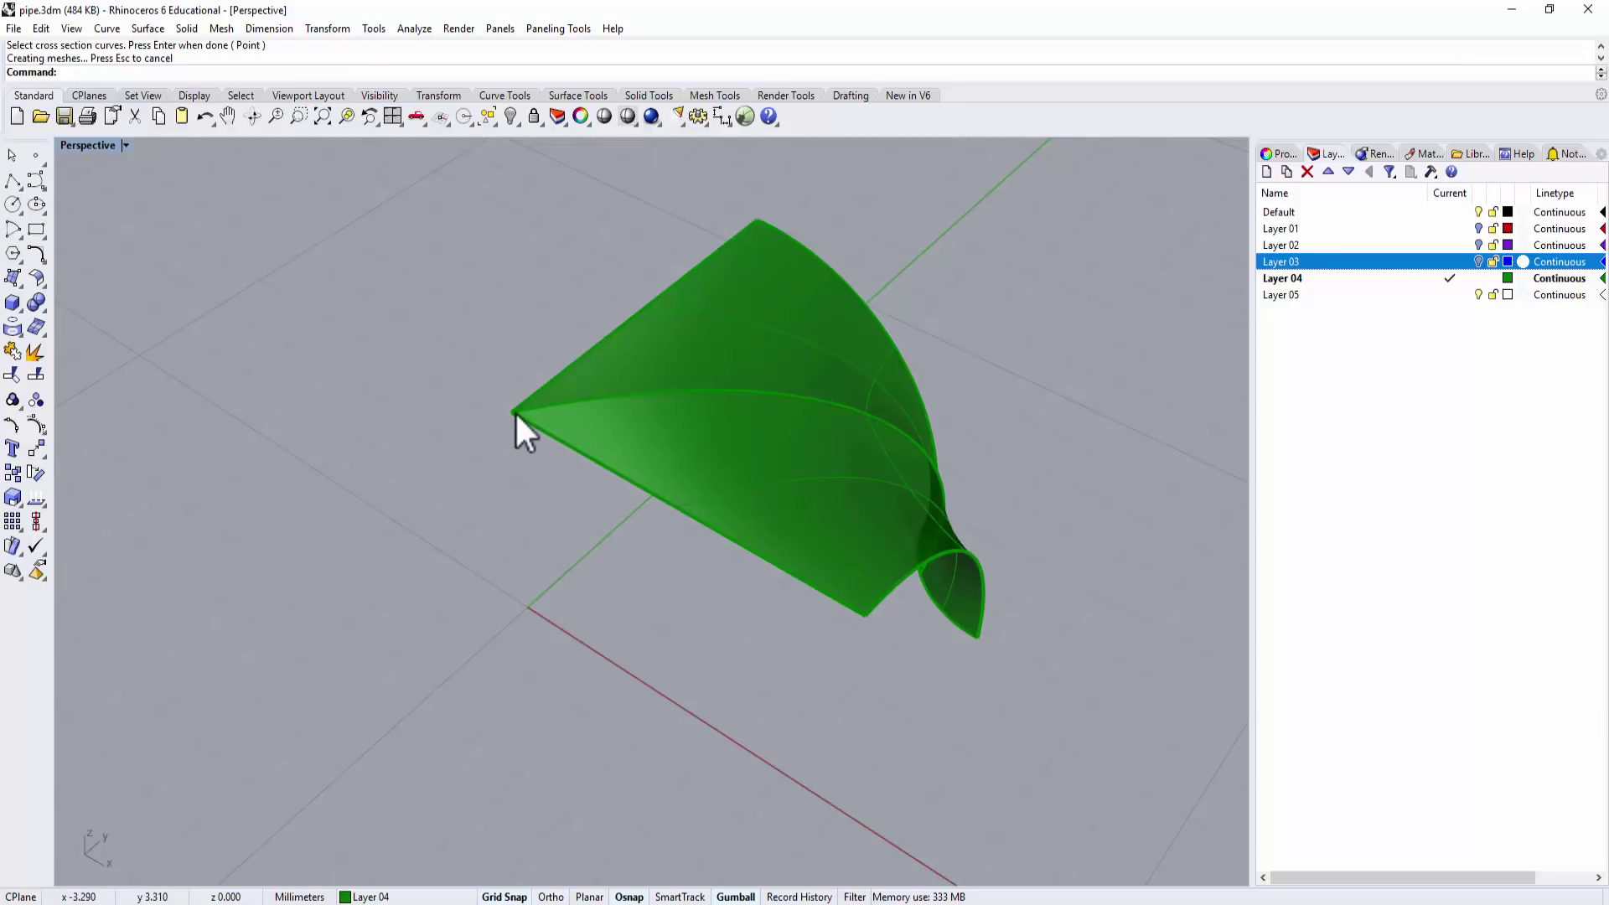
pyautogui.moveTo(526, 412); pyautogui.dragTo(888, 514, button='right')
pyautogui.click(126, 146)
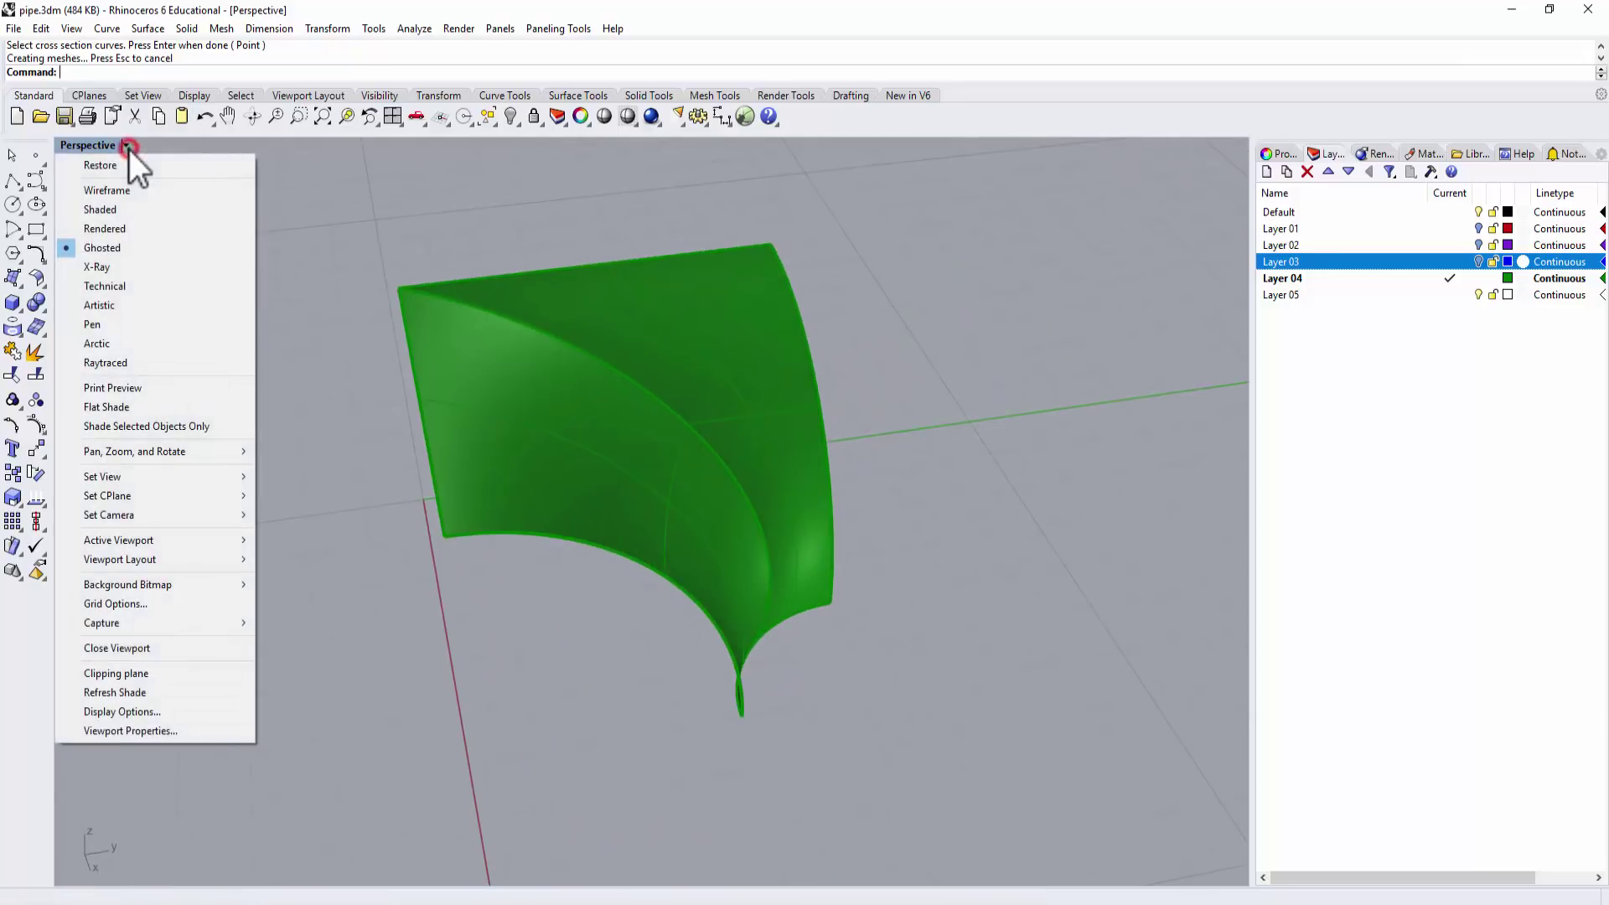
pyautogui.click(127, 231)
pyautogui.moveTo(701, 452); pyautogui.dragTo(885, 506, button='right')
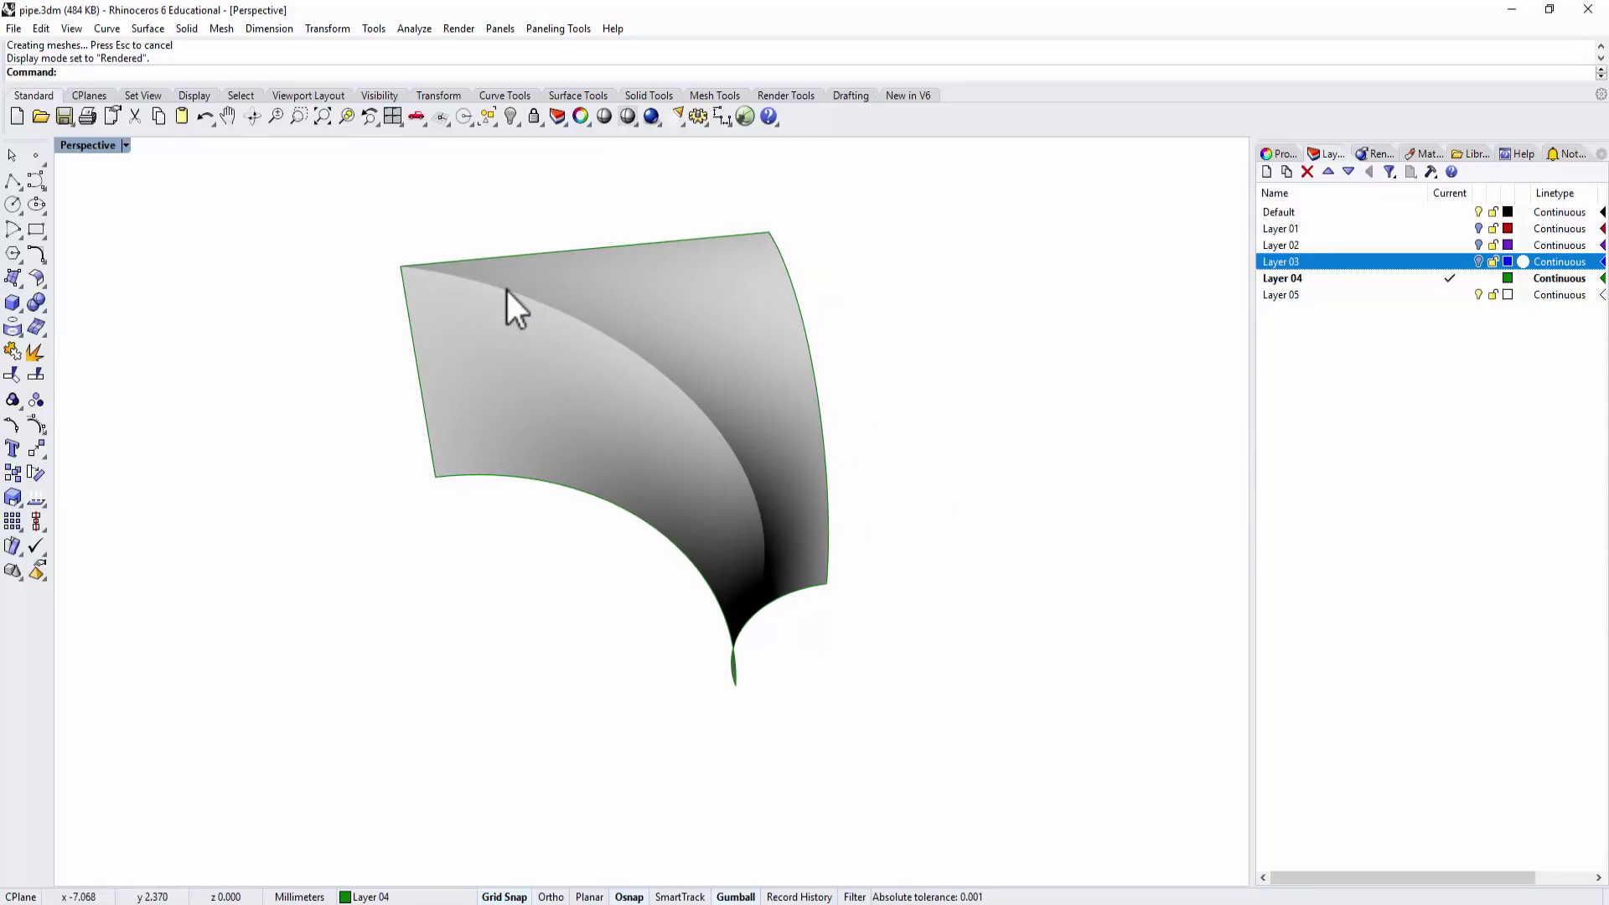
pyautogui.click(127, 151)
pyautogui.click(128, 249)
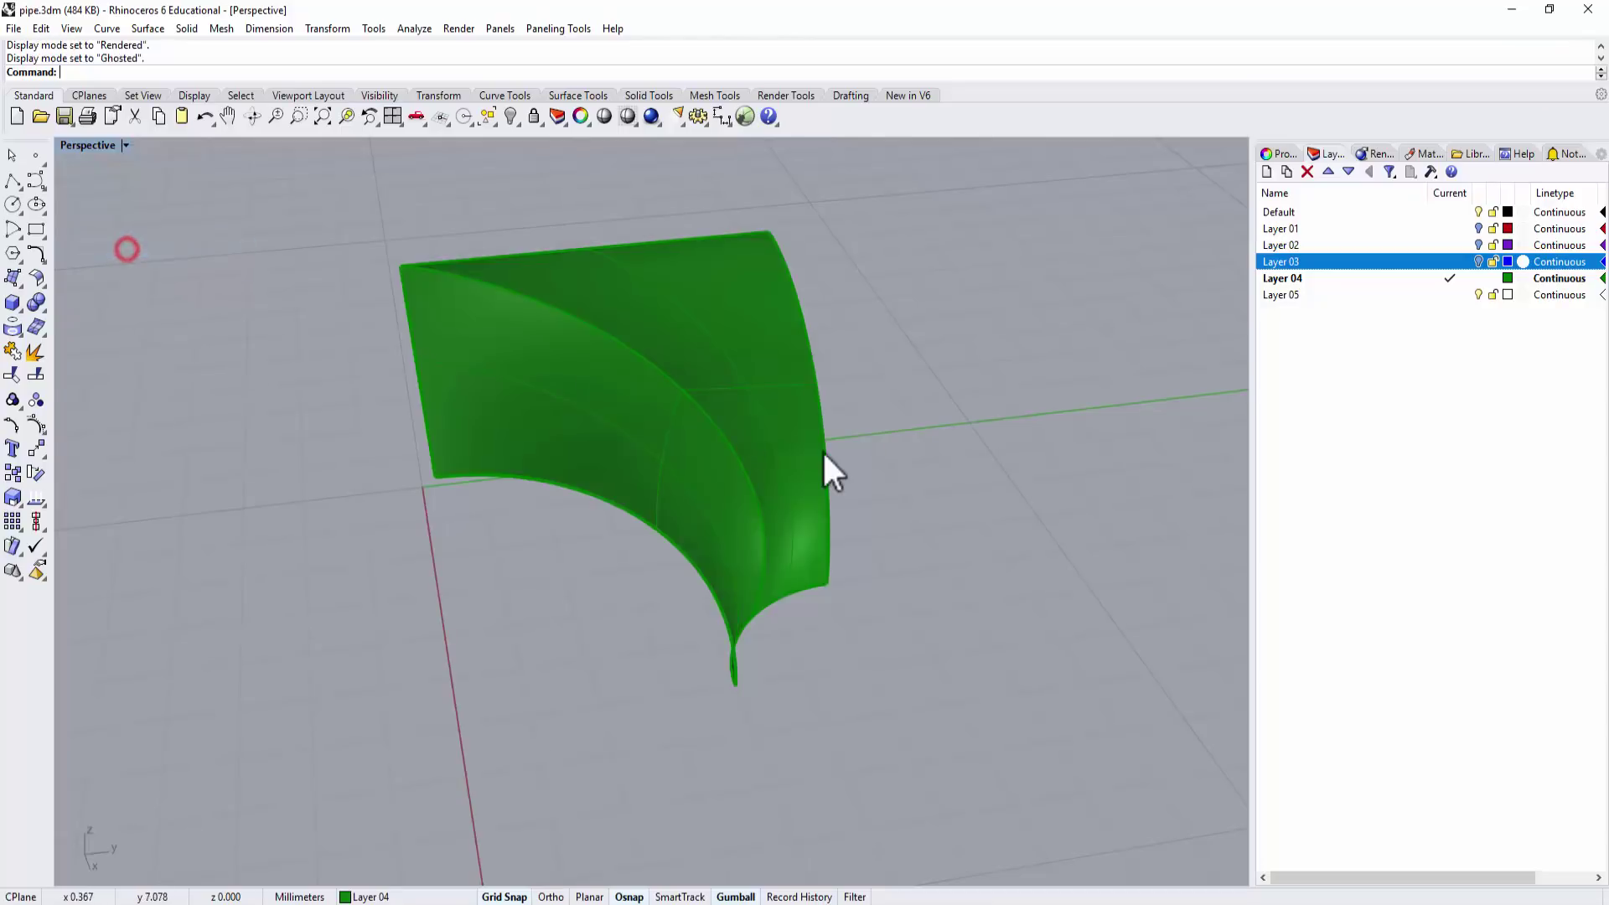
pyautogui.click(761, 430)
# Delete the trial swept surface, leaving the boundary curves.
pyautogui.press('Delete')
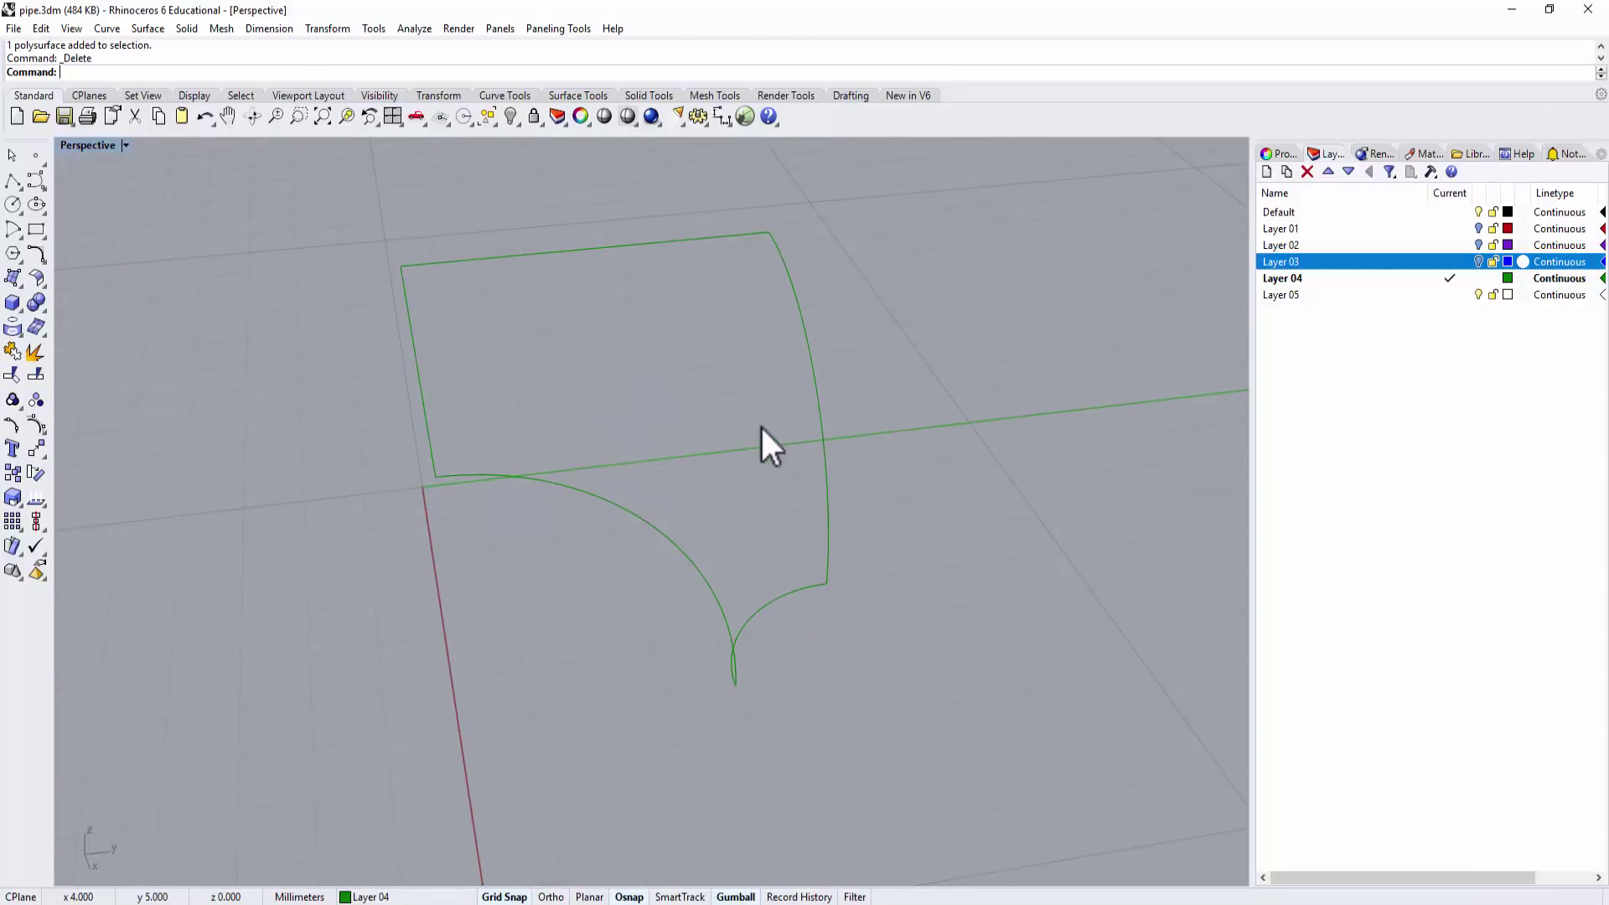
pyautogui.keyDown('shift'); pyautogui.moveTo(752, 396); pyautogui.dragTo(861, 413, button='right'); pyautogui.keyUp('shift')
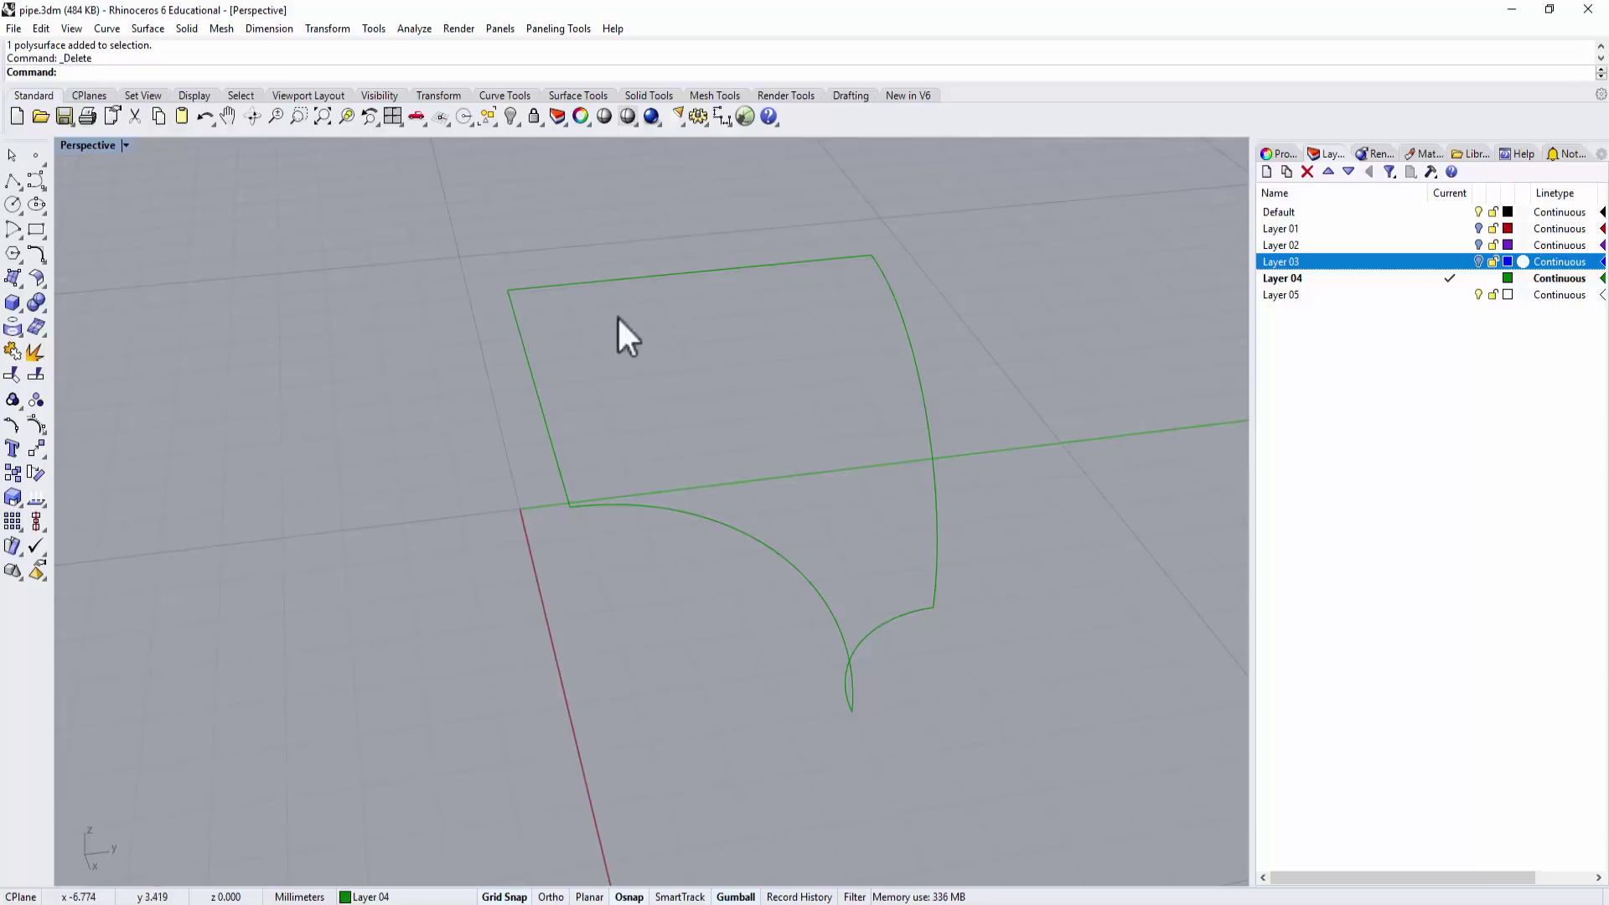
pyautogui.moveTo(731, 392); pyautogui.dragTo(609, 356, button='right')
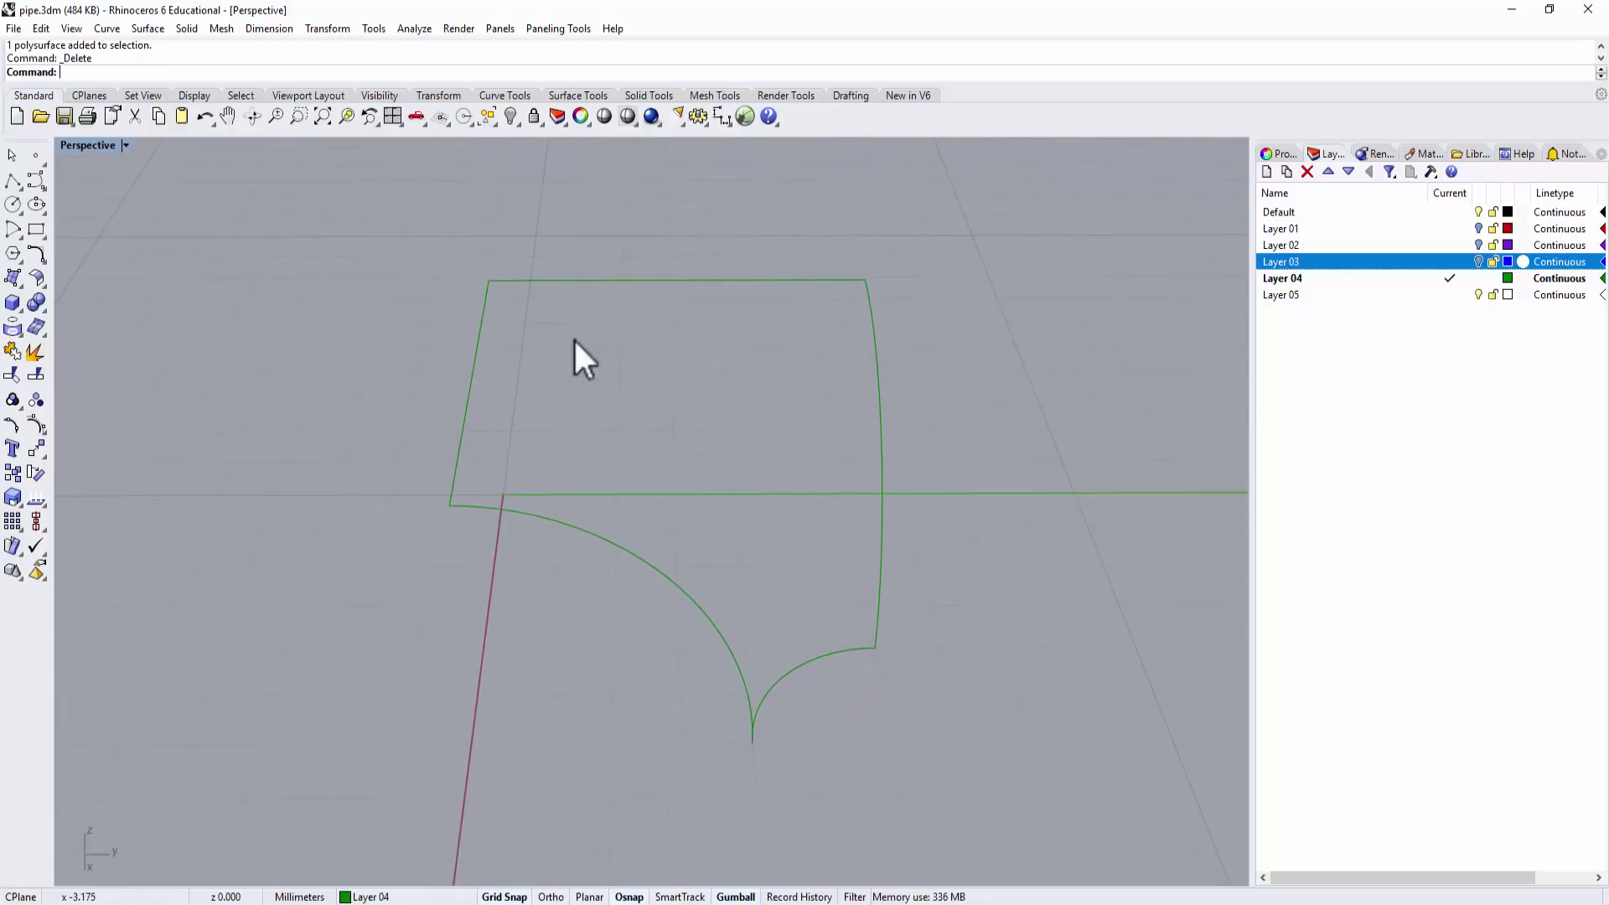
pyautogui.moveTo(712, 415); pyautogui.dragTo(757, 427, button='right')
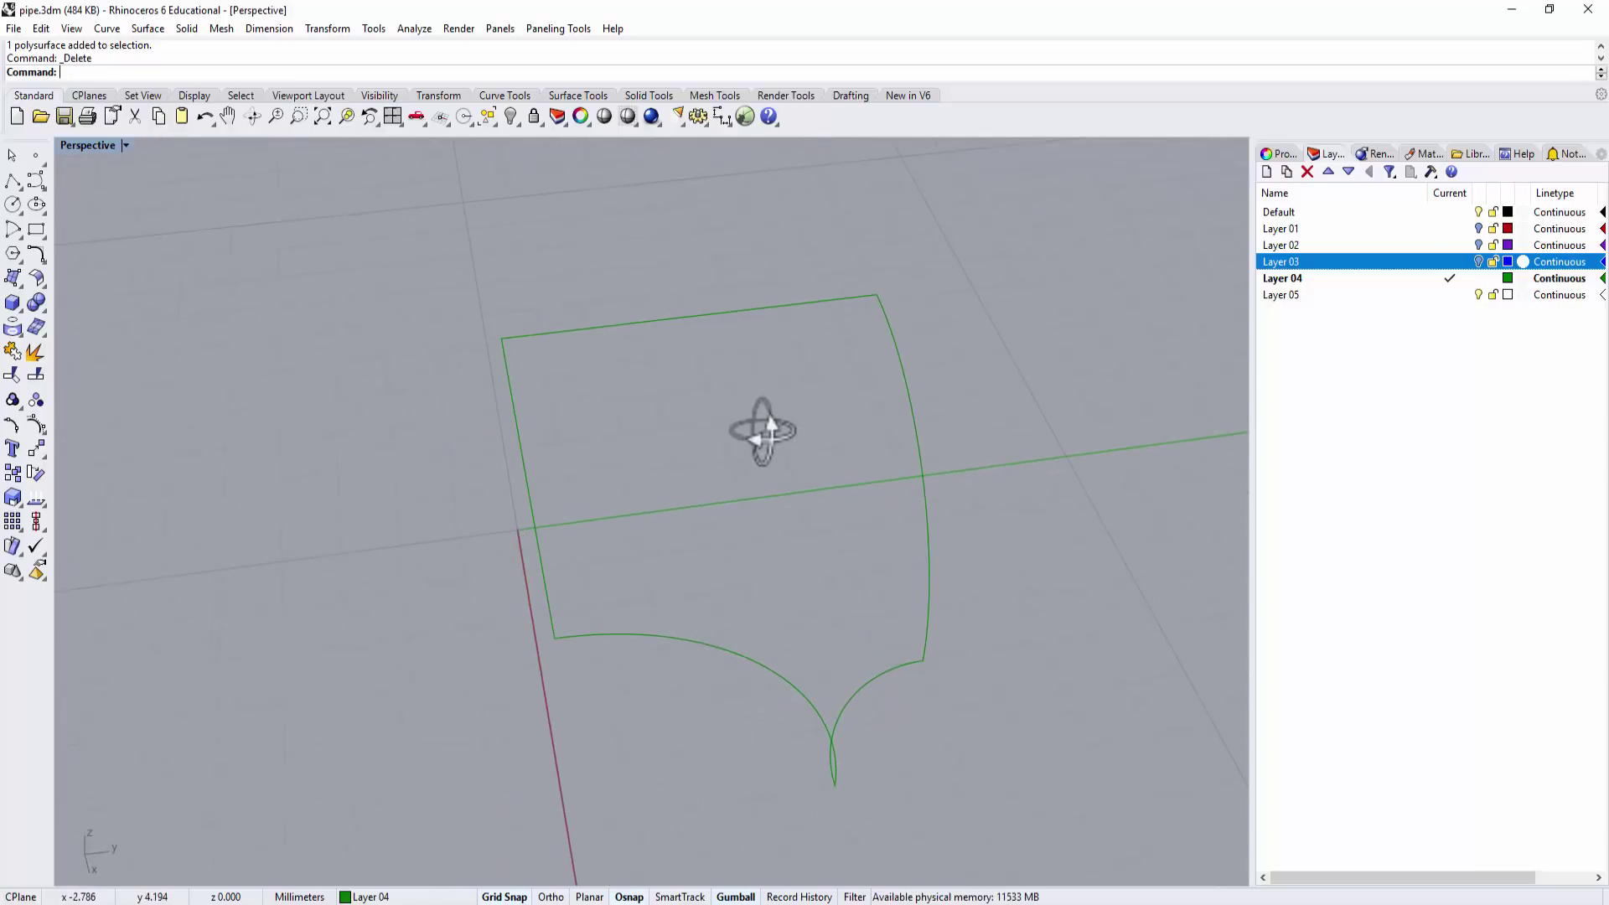
# Draw a start-end-direction arc diagonally across the corner patch from its left corner to its top-right corner.
pyautogui.click(10, 235)
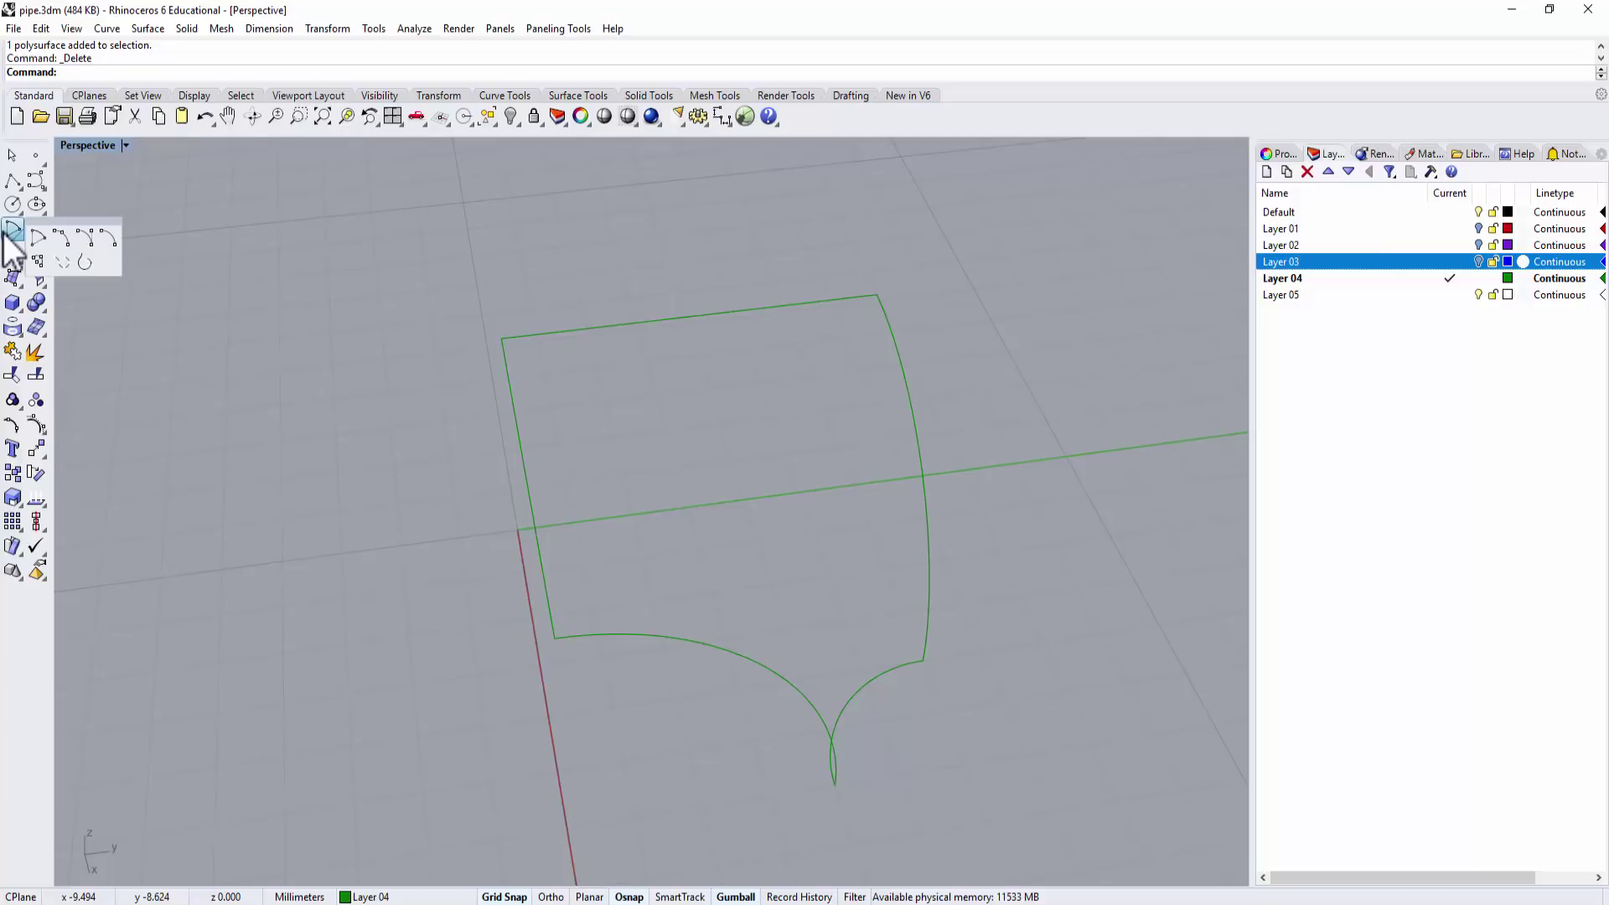
pyautogui.click(82, 234)
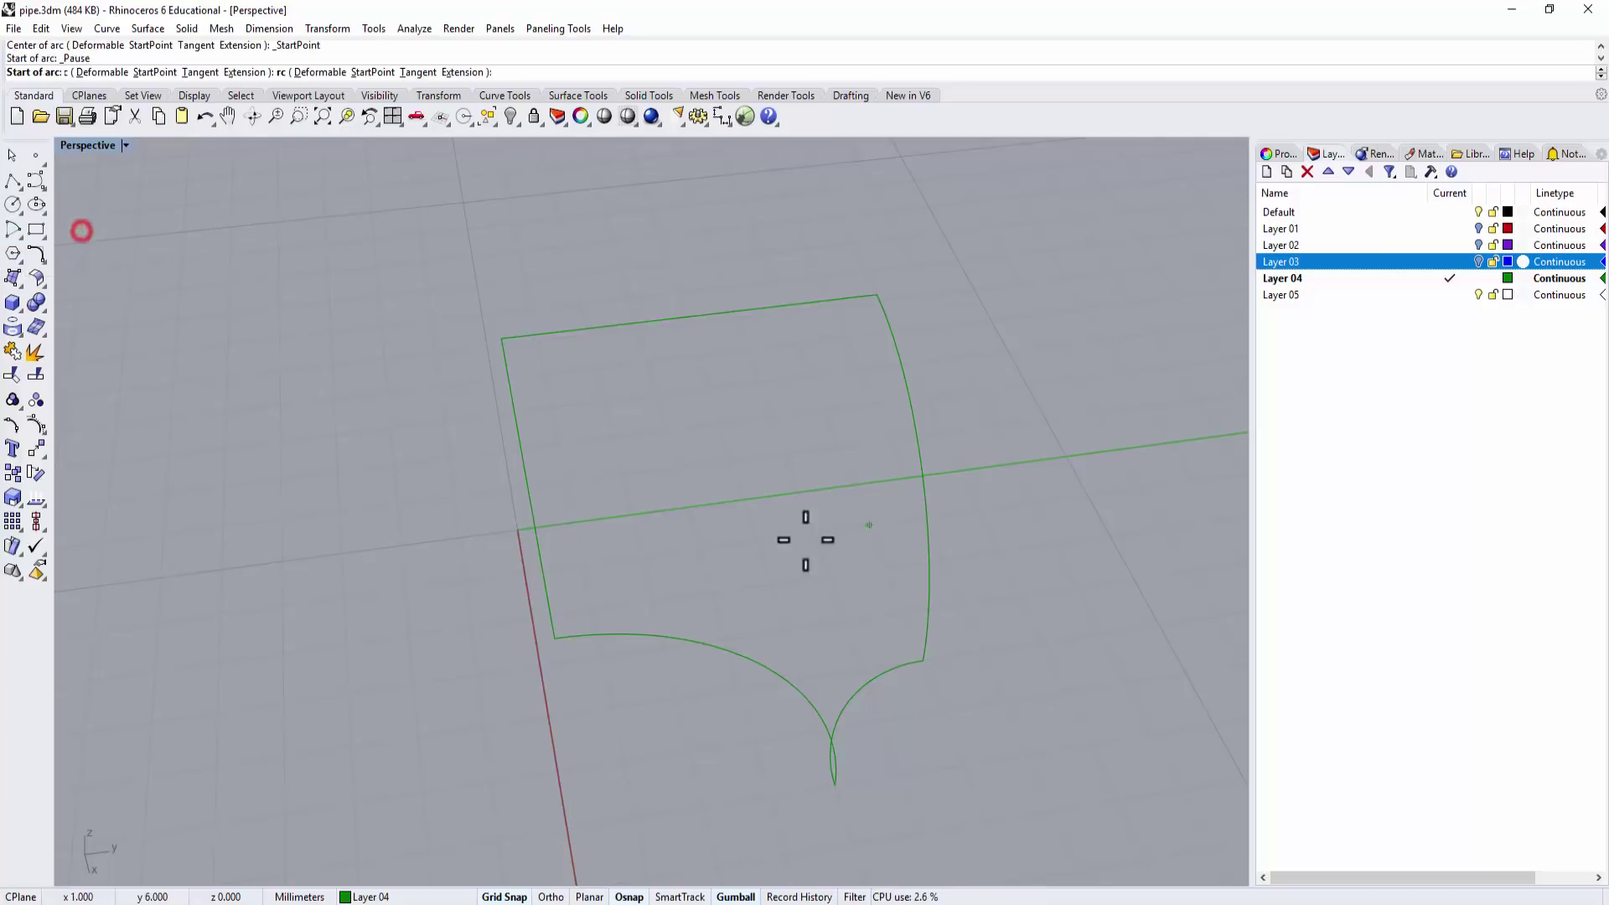
pyautogui.click(555, 637)
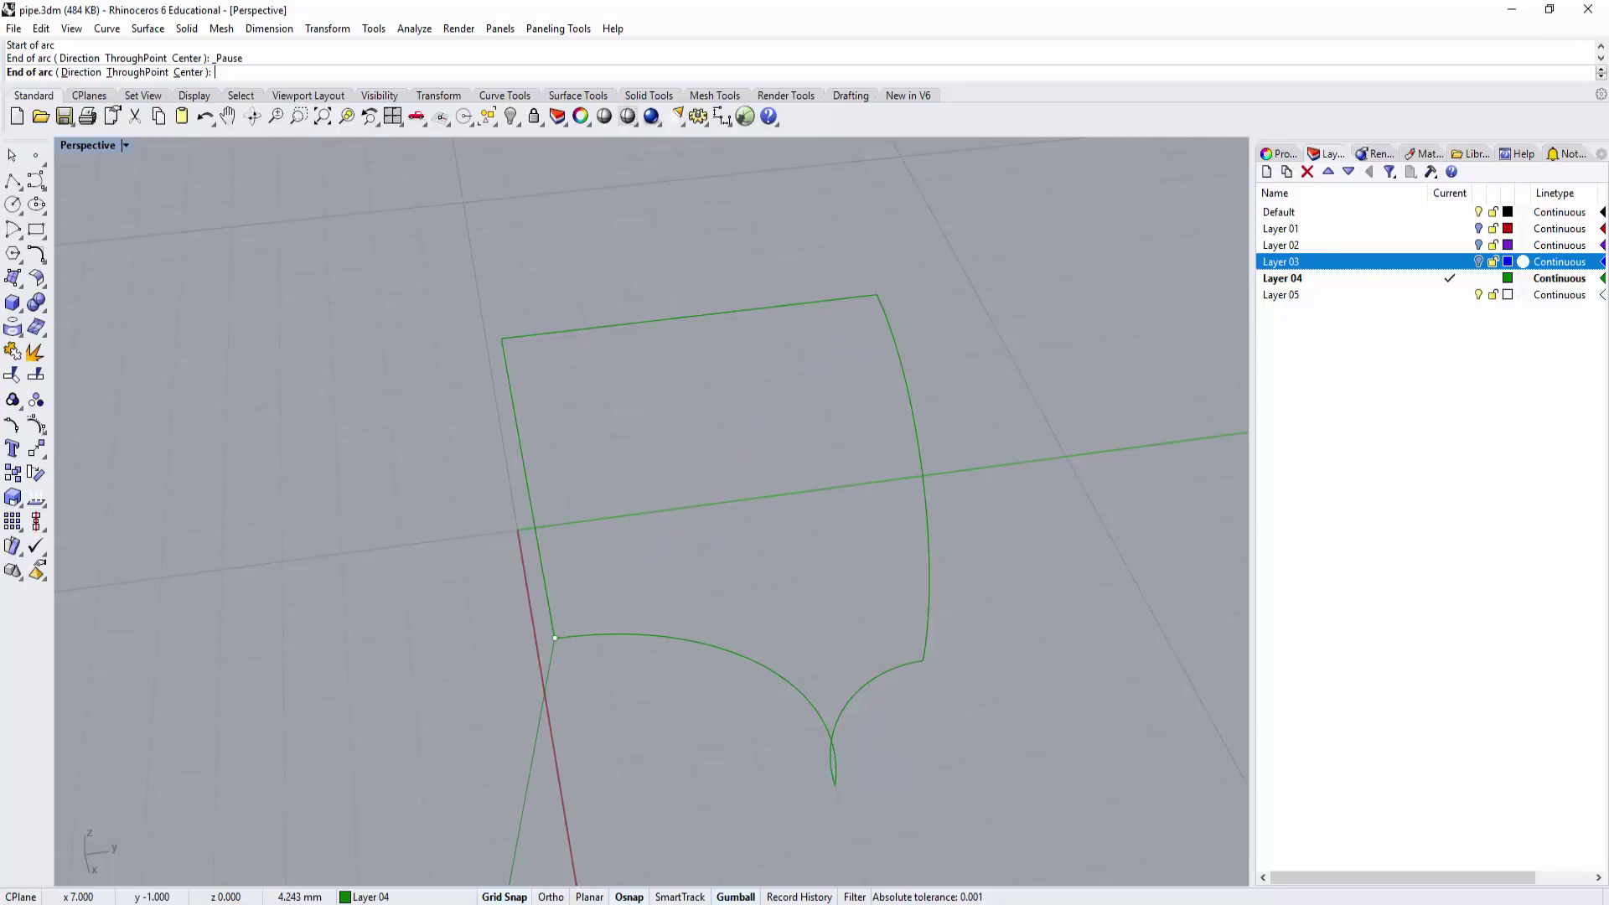
pyautogui.click(506, 897)
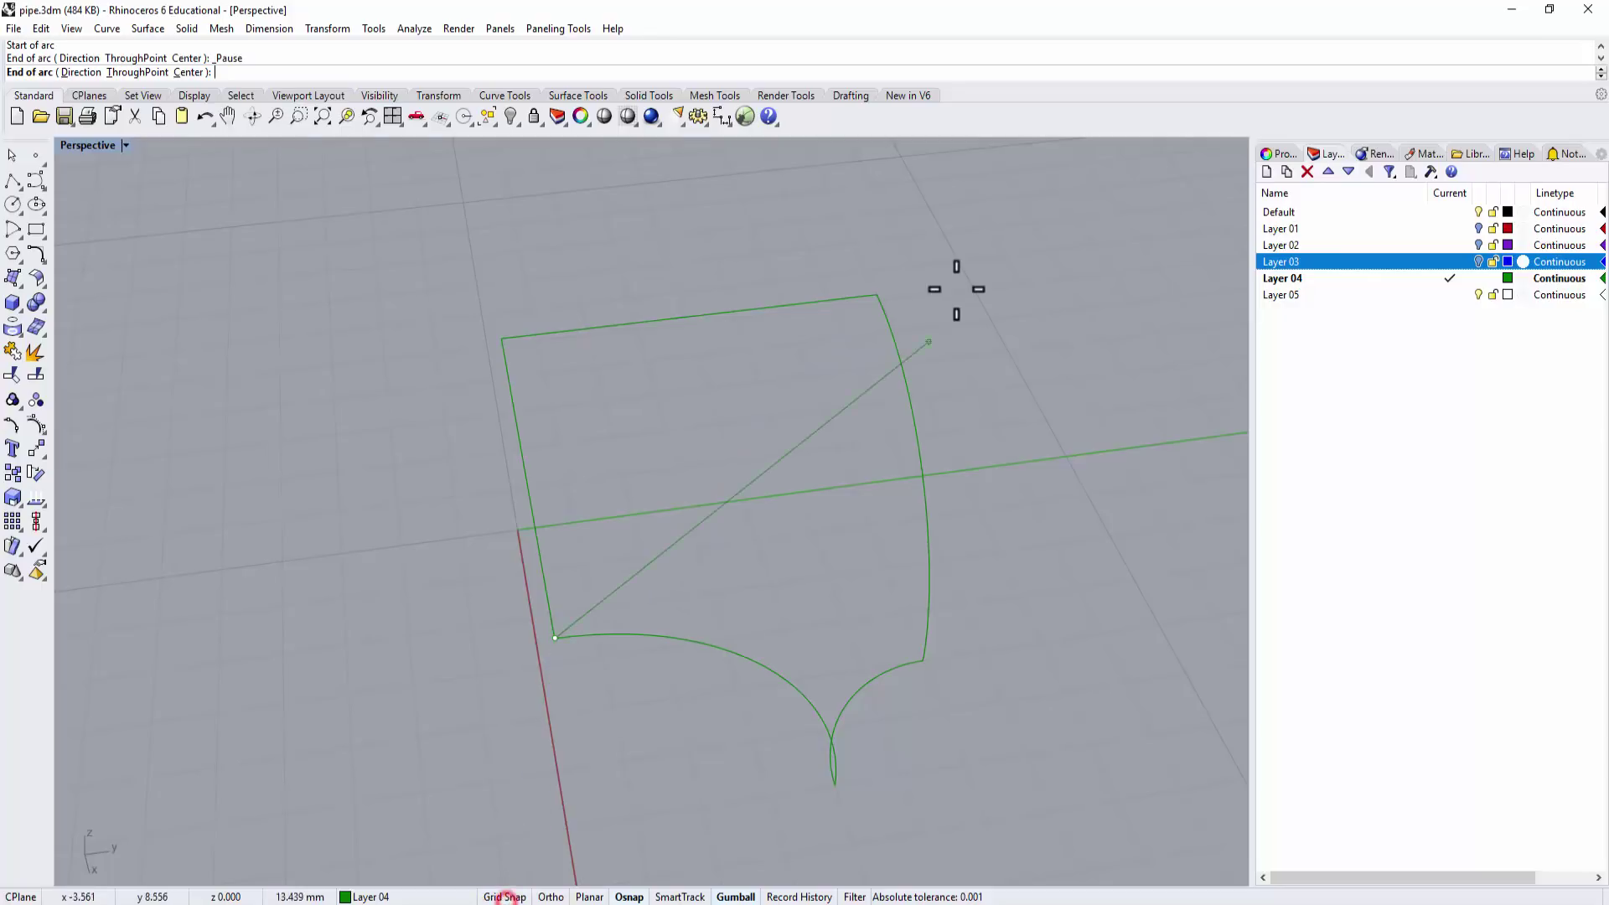
pyautogui.click(878, 293)
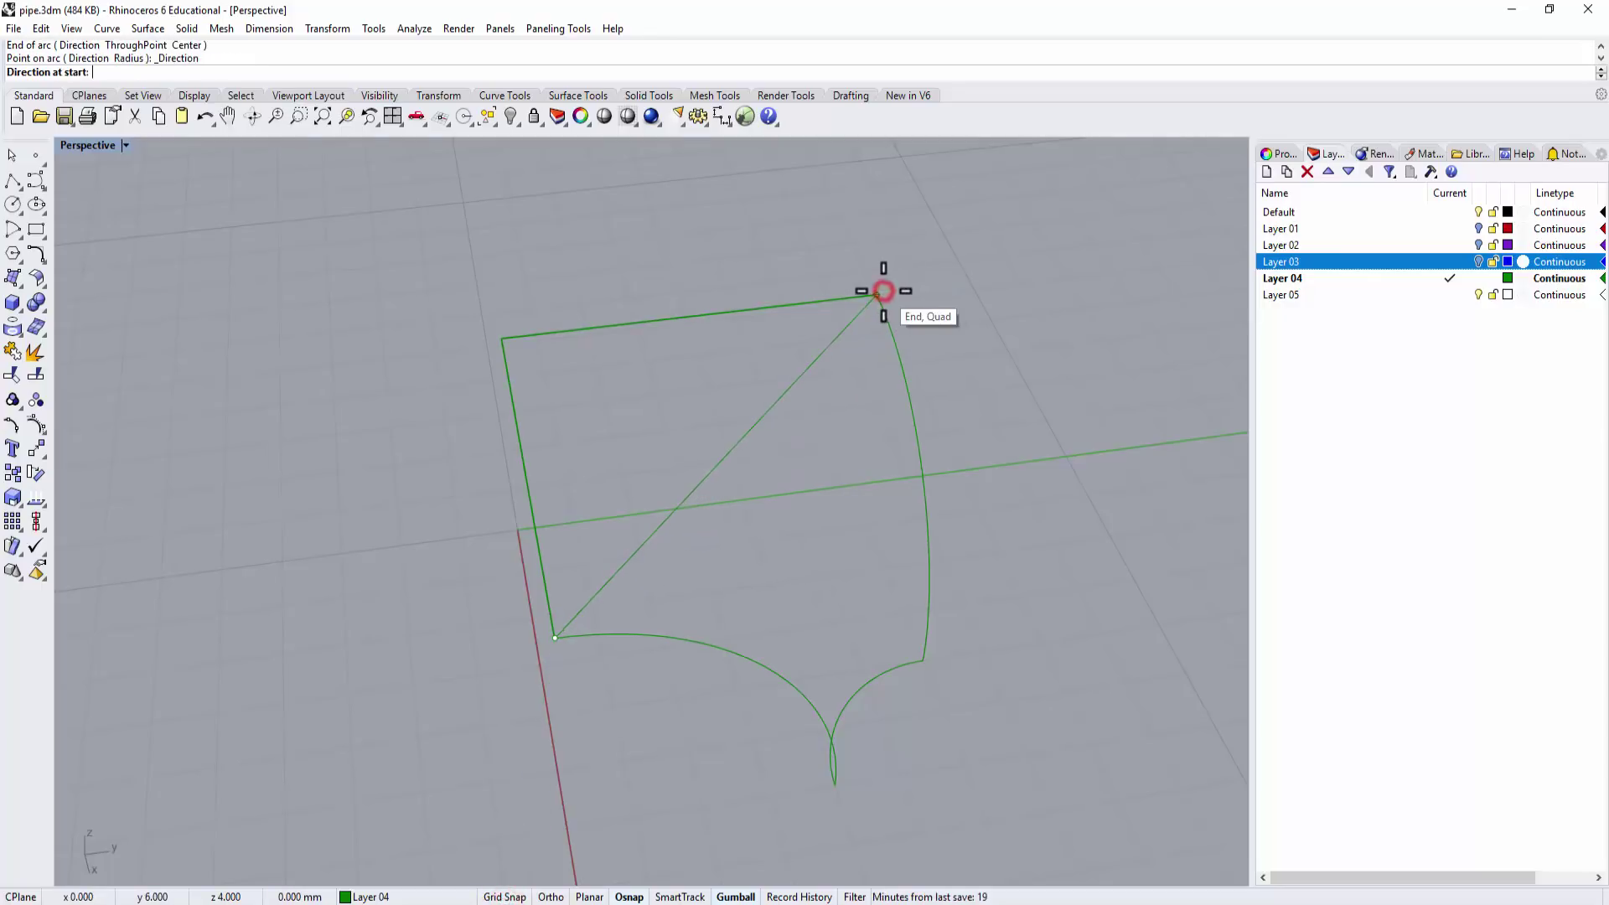
pyautogui.click(501, 334)
pyautogui.moveTo(821, 381); pyautogui.dragTo(765, 402, button='right')
pyautogui.moveTo(586, 385); pyautogui.dragTo(772, 338, button='right')
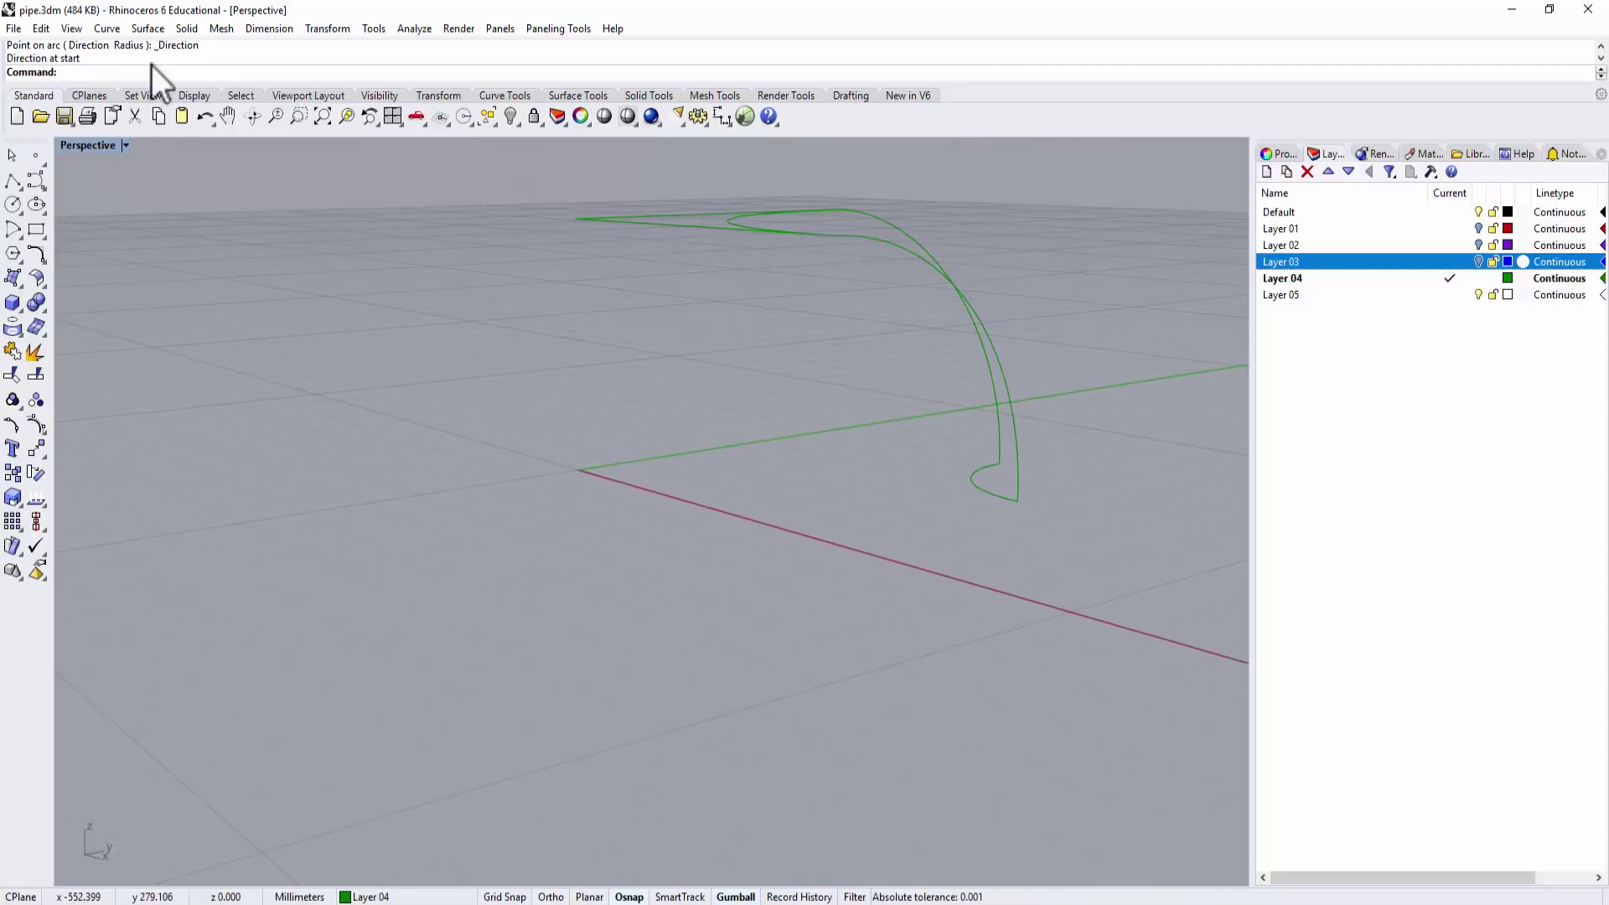
# Recentre the curves in the Right view and maximize the Perspective view around them.
pyautogui.doubleClick(72, 144)
pyautogui.scroll(2, 988, 681)
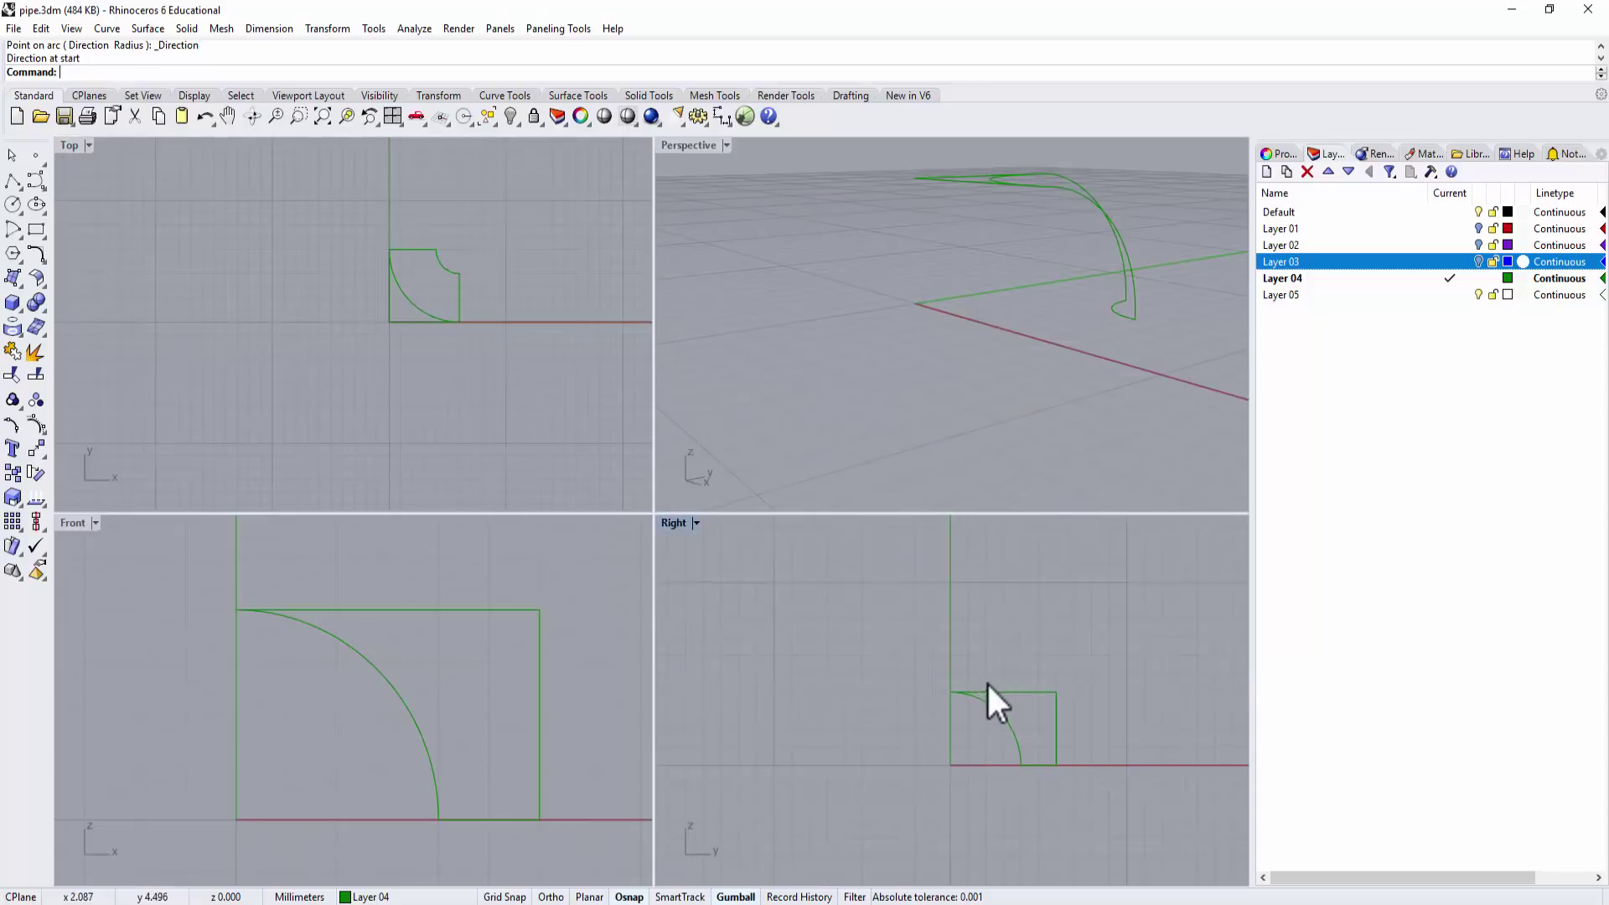
pyautogui.moveTo(1021, 168); pyautogui.dragTo(988, 210, button='right')
pyautogui.click(986, 206)
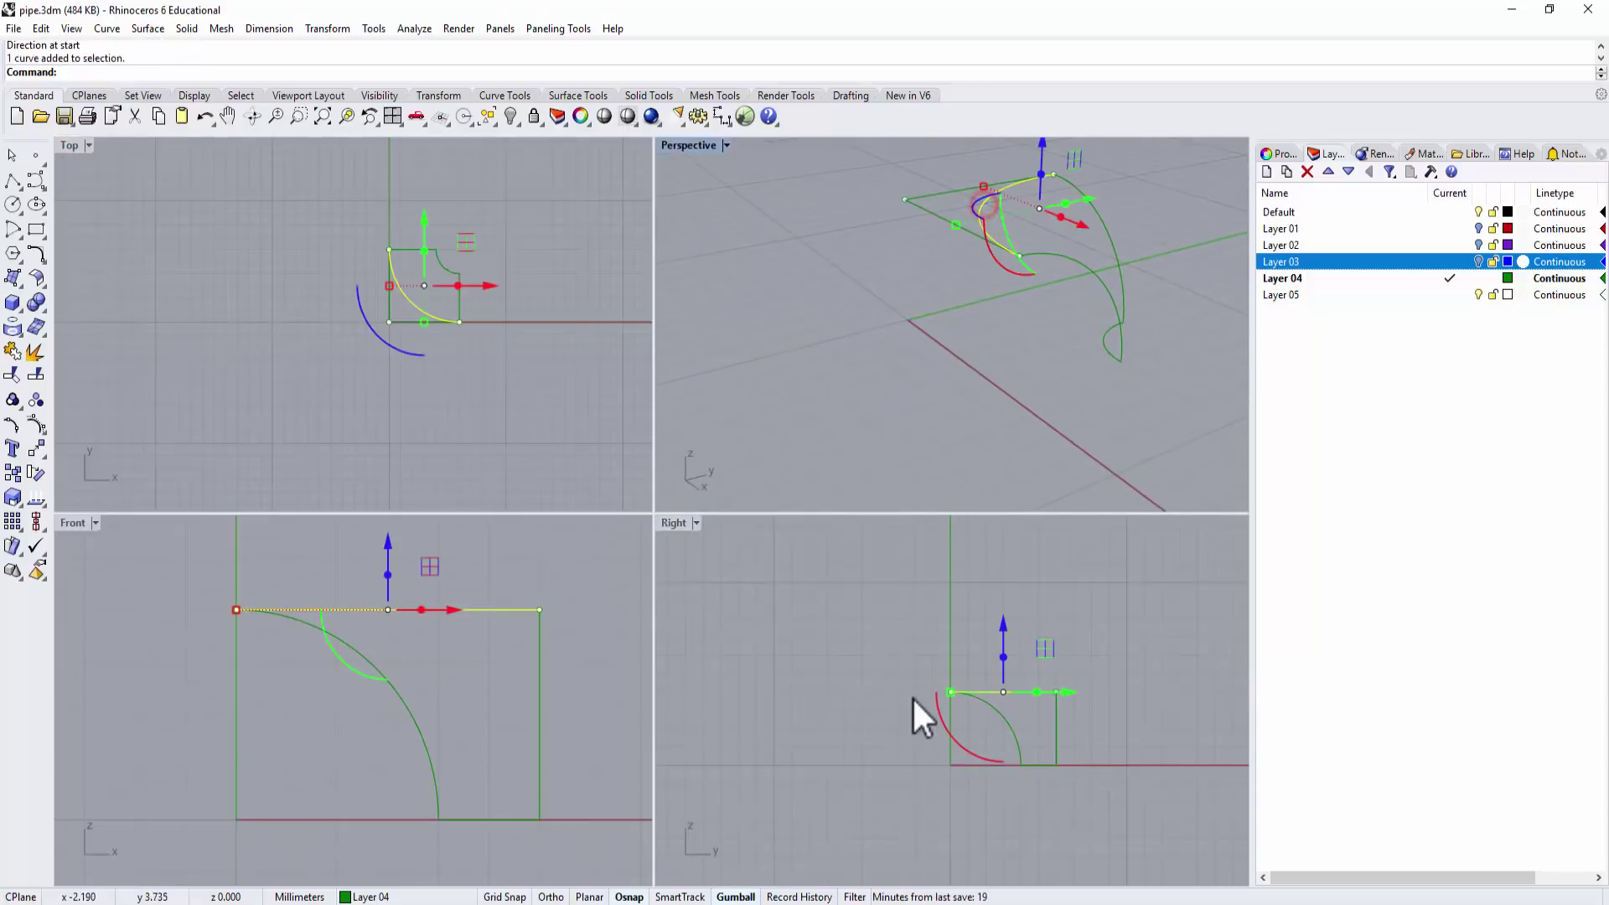
pyautogui.scroll(1, 964, 696)
pyautogui.moveTo(1068, 689); pyautogui.dragTo(993, 696, button='right')
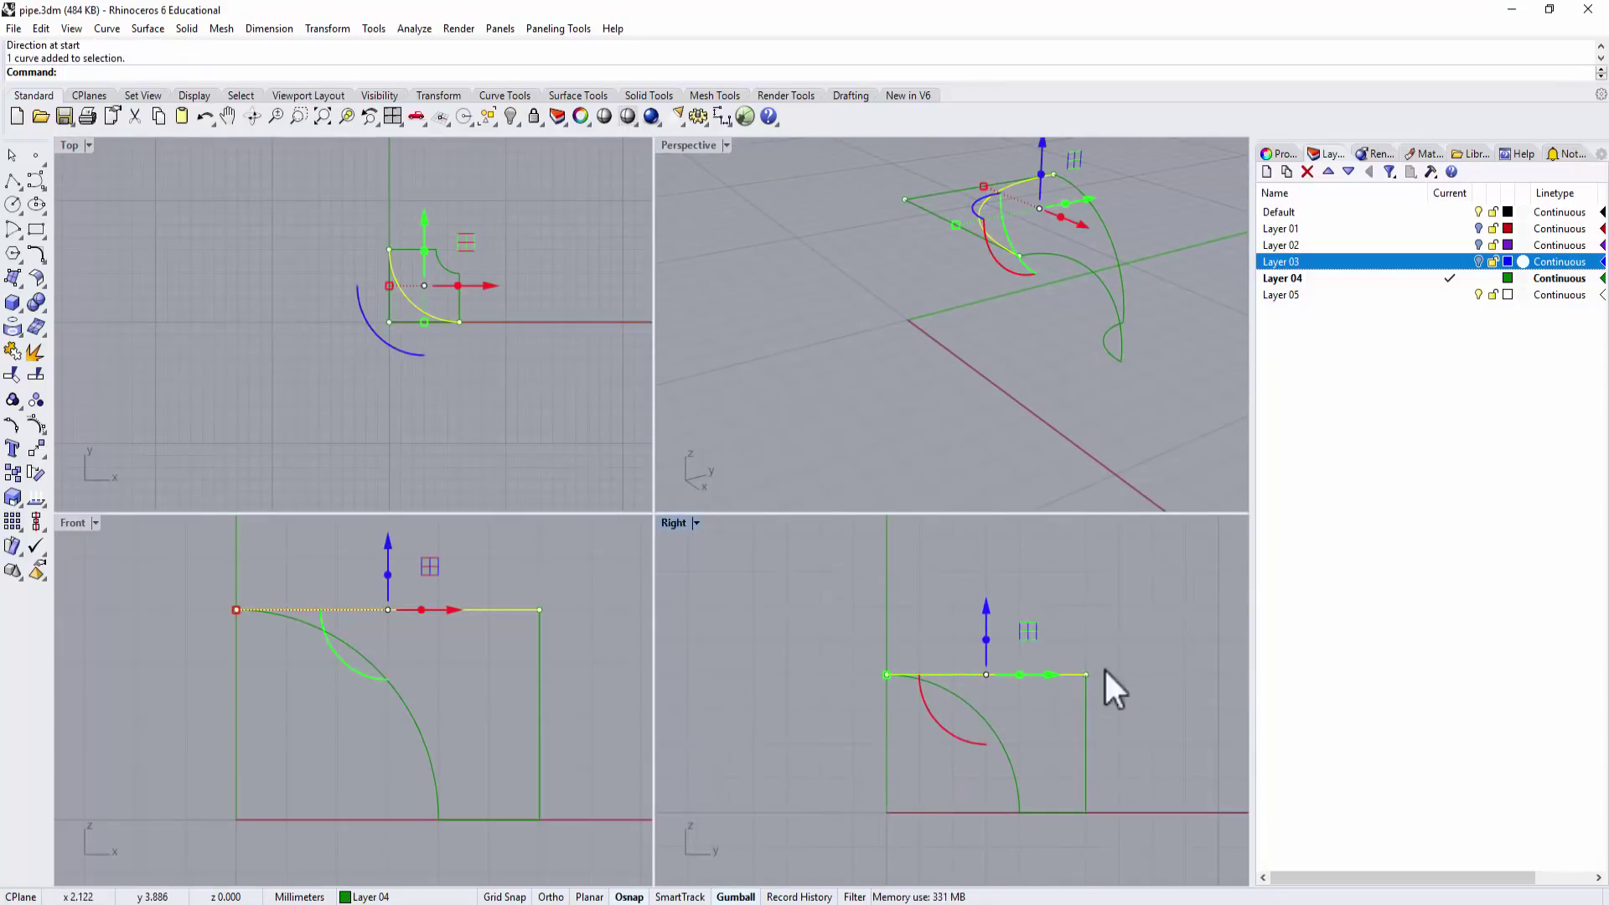
pyautogui.doubleClick(682, 144)
pyautogui.click(1062, 349)
pyautogui.moveTo(1063, 349); pyautogui.dragTo(941, 377, button='right')
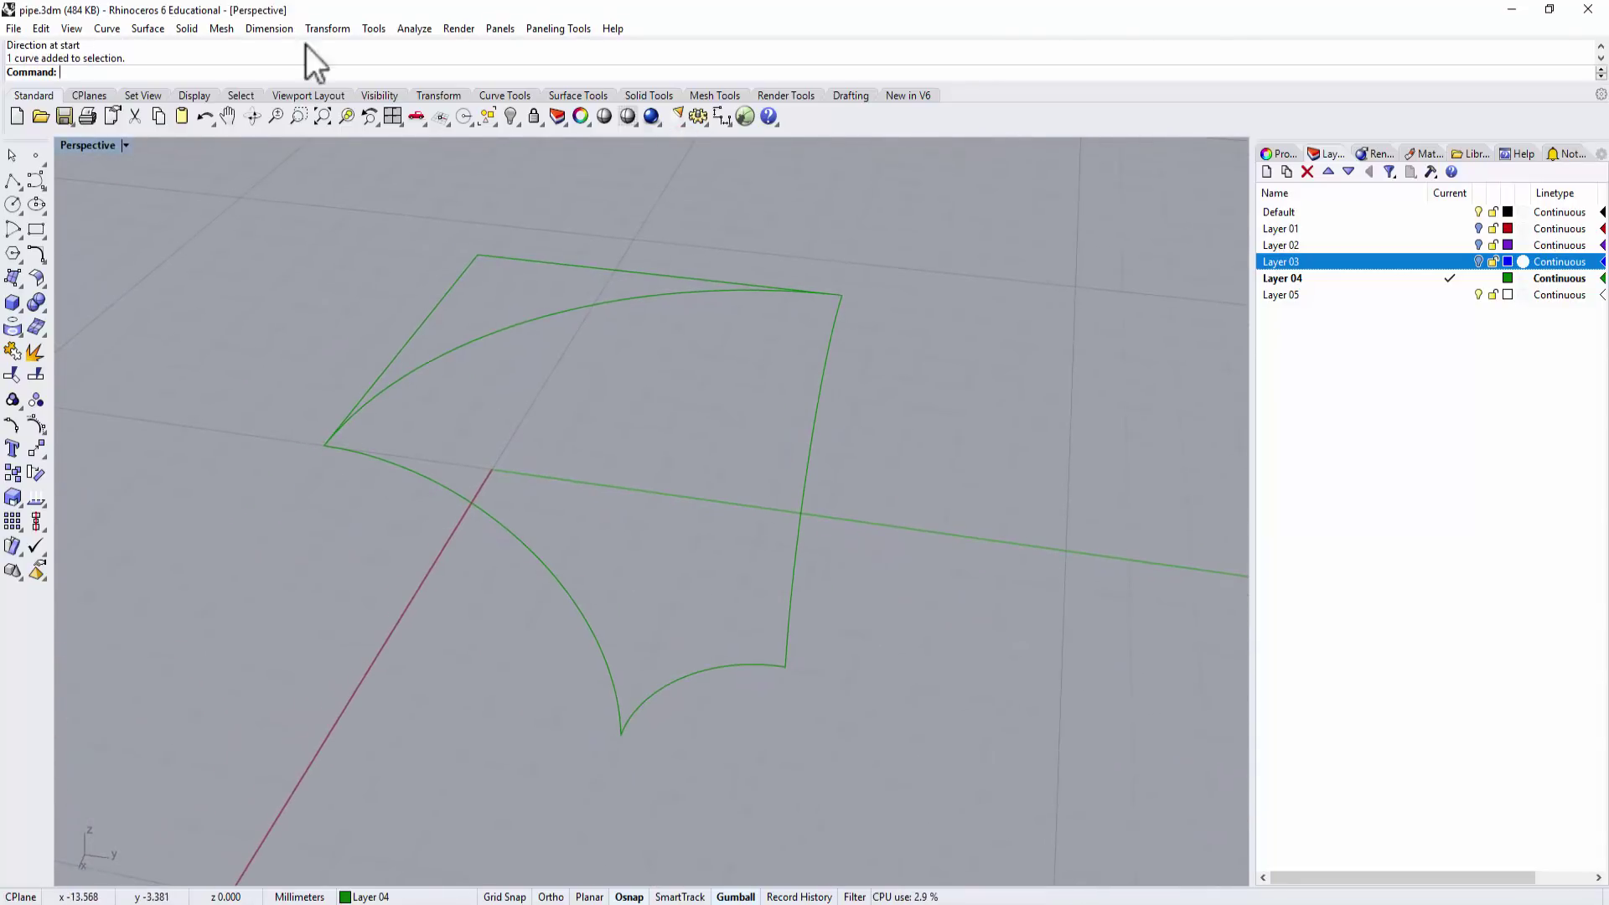
# Sweep along the lower-left curve and right edge as rails with the bottom and top arcs as cross sections.
pyautogui.click(162, 27)
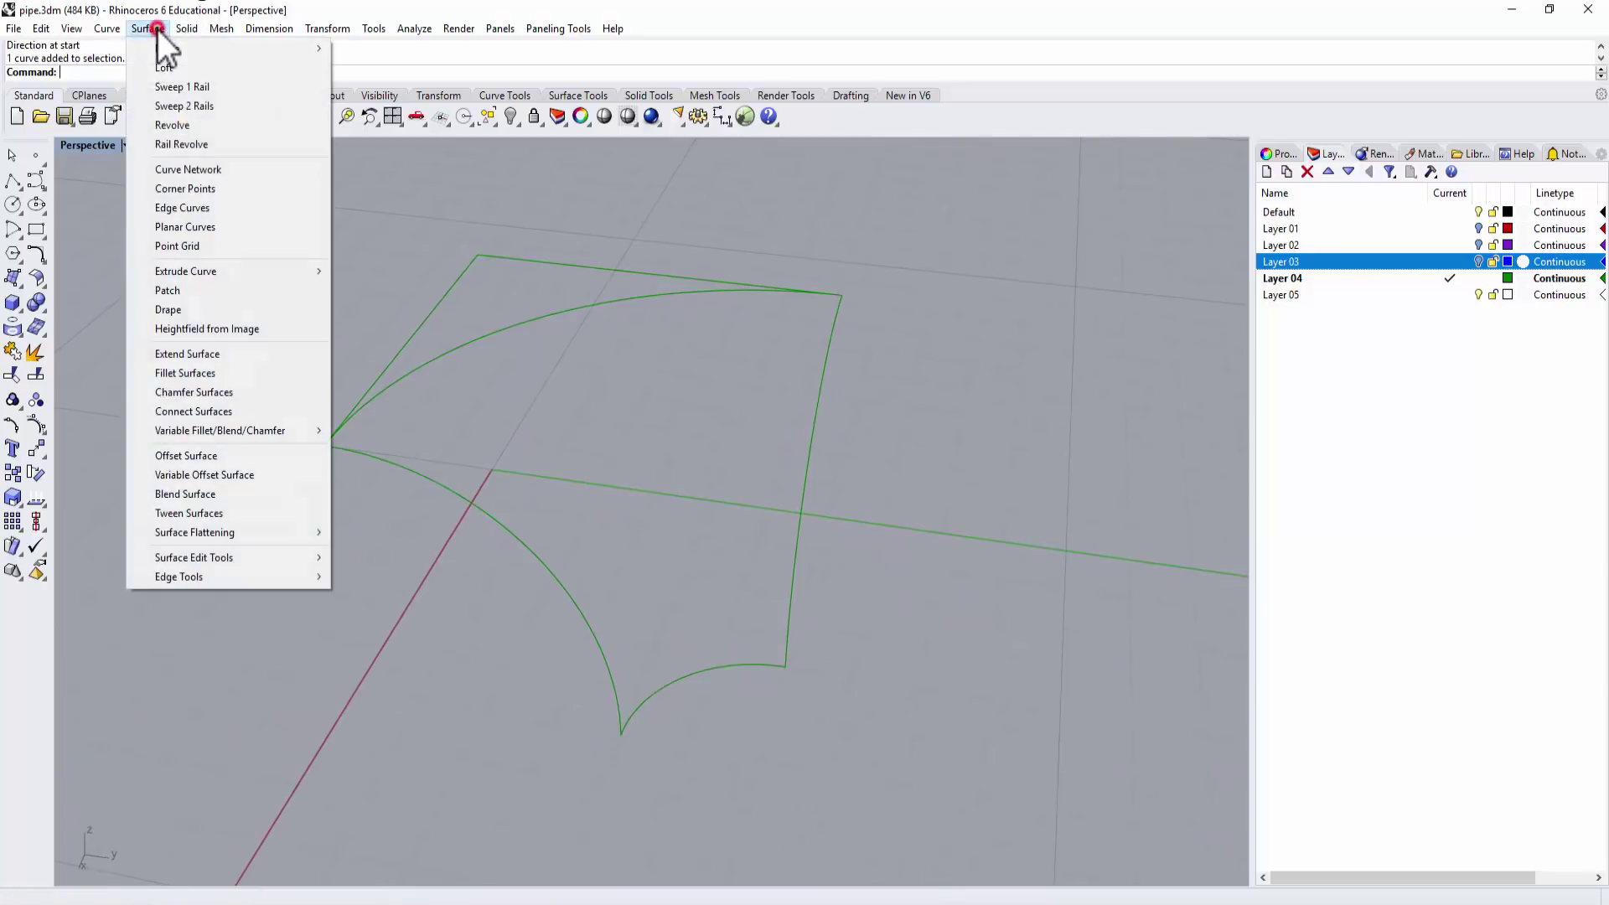
pyautogui.click(168, 110)
pyautogui.click(548, 571)
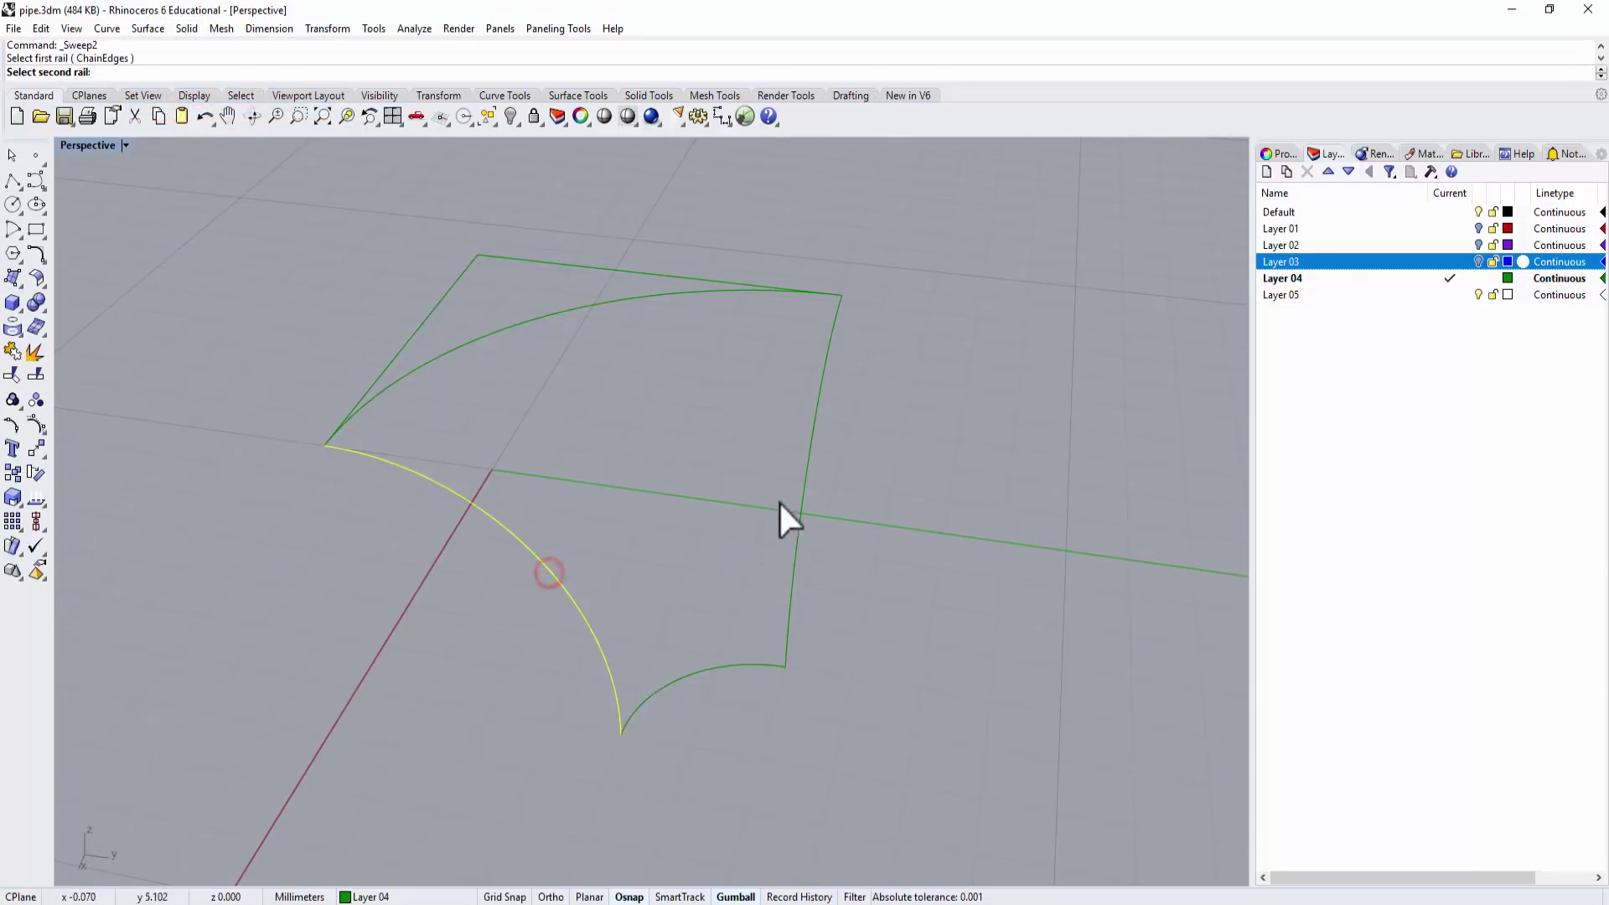
pyautogui.click(801, 482)
pyautogui.click(687, 671)
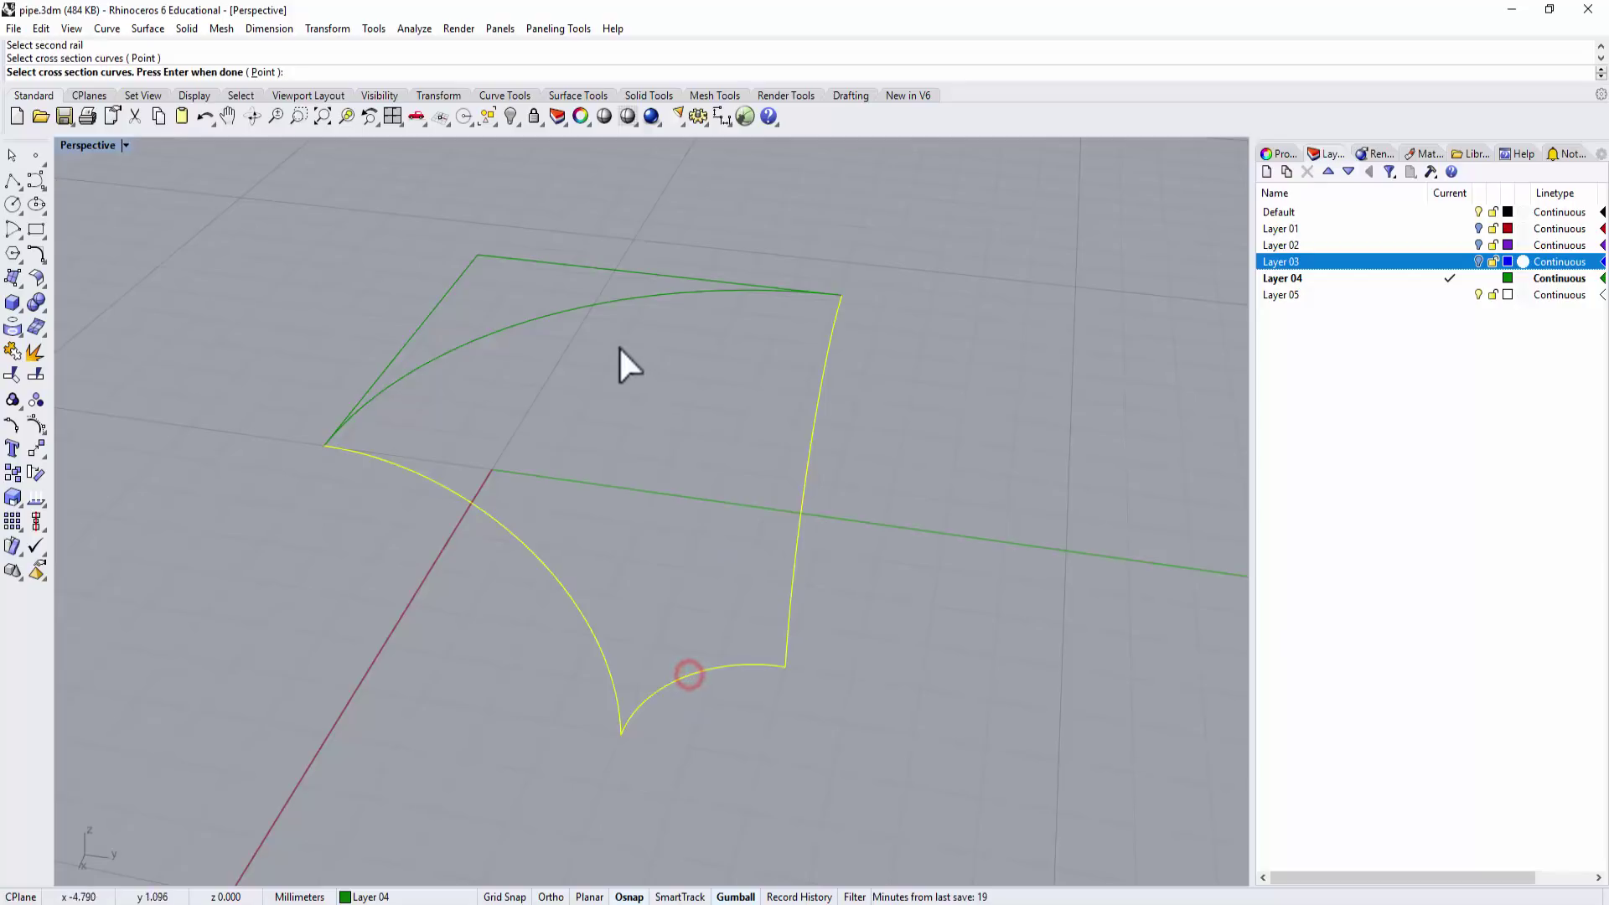
pyautogui.click(619, 300)
pyautogui.press('Return')
pyautogui.moveTo(945, 460); pyautogui.dragTo(1031, 470, button='right')
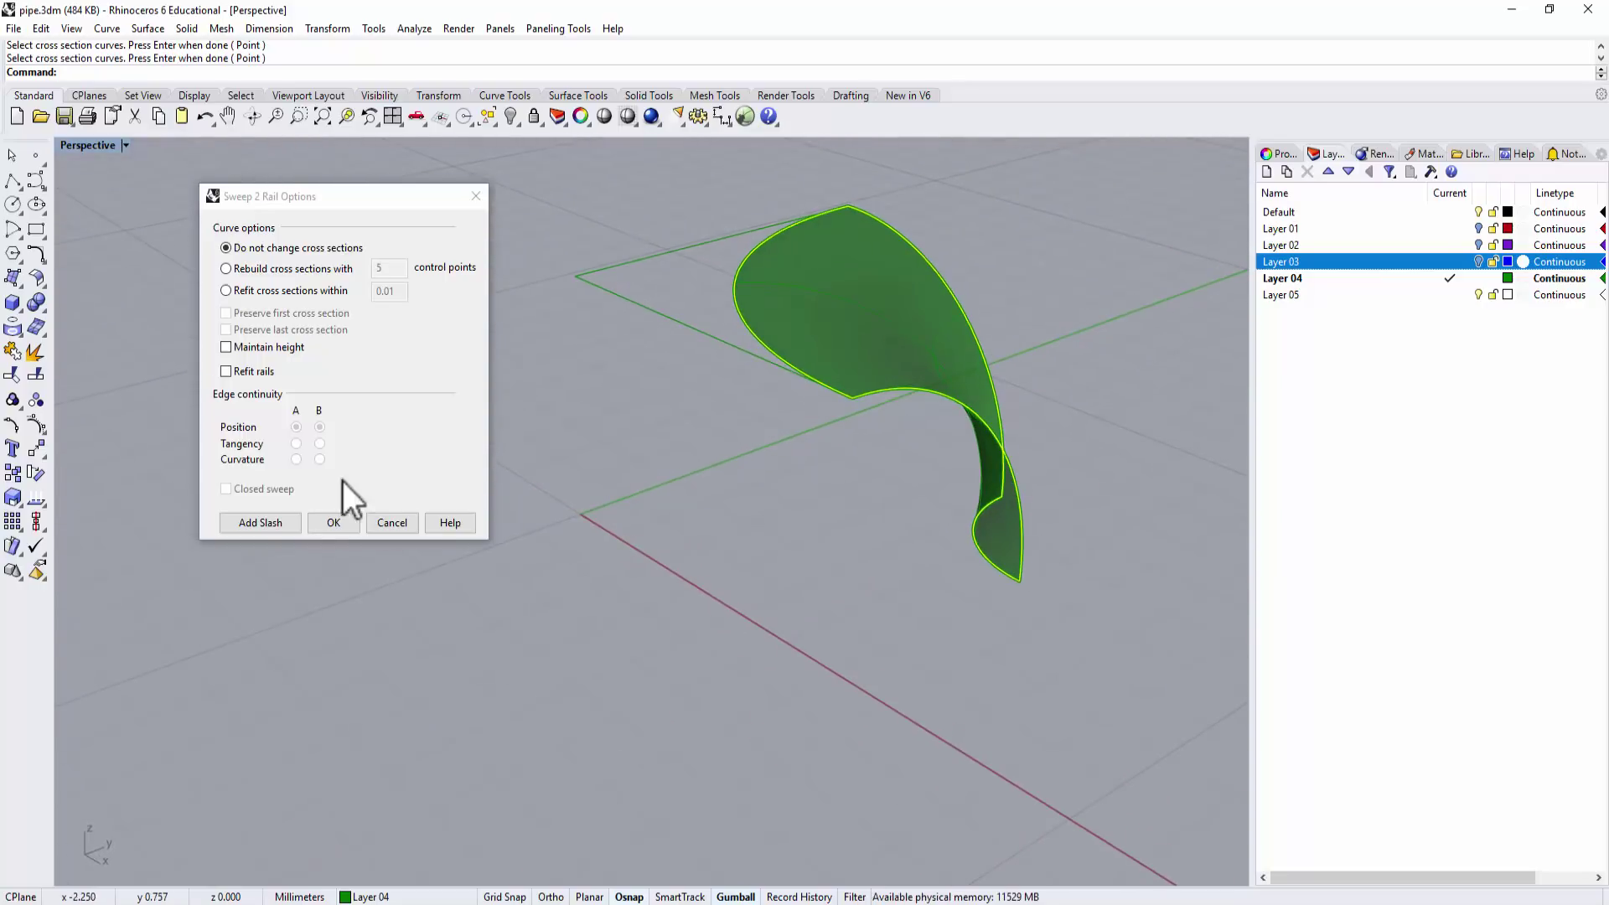
pyautogui.click(331, 523)
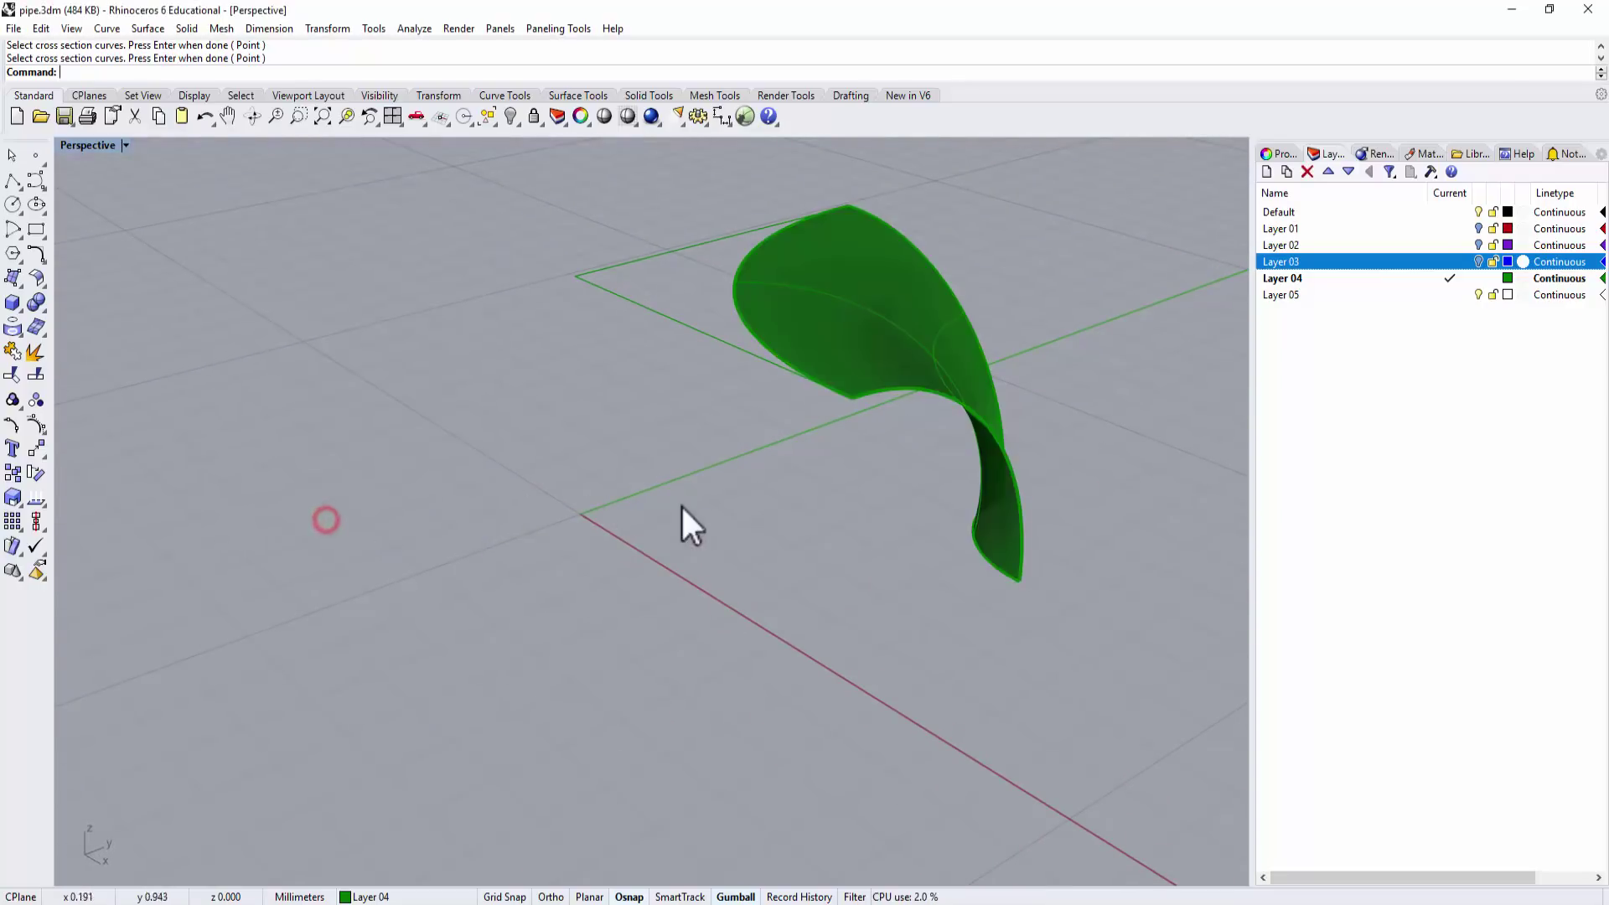
pyautogui.moveTo(697, 505); pyautogui.dragTo(625, 539, button='right')
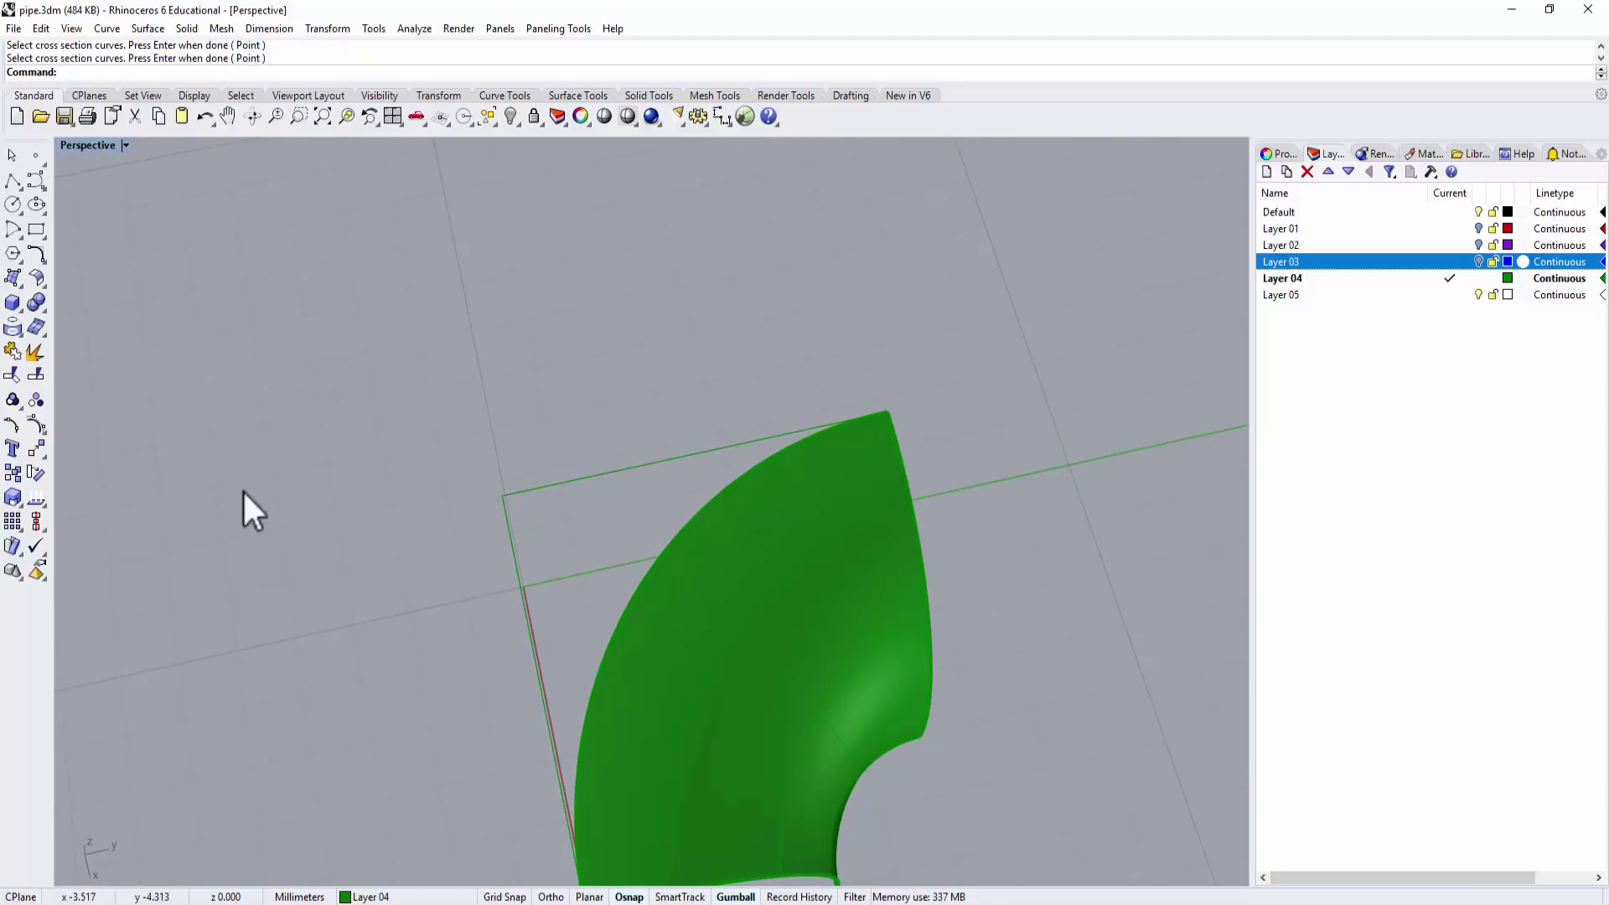
# Restore the four-view layout and select the green sweep patch.
pyautogui.doubleClick(108, 145)
pyautogui.scroll(3, 412, 324)
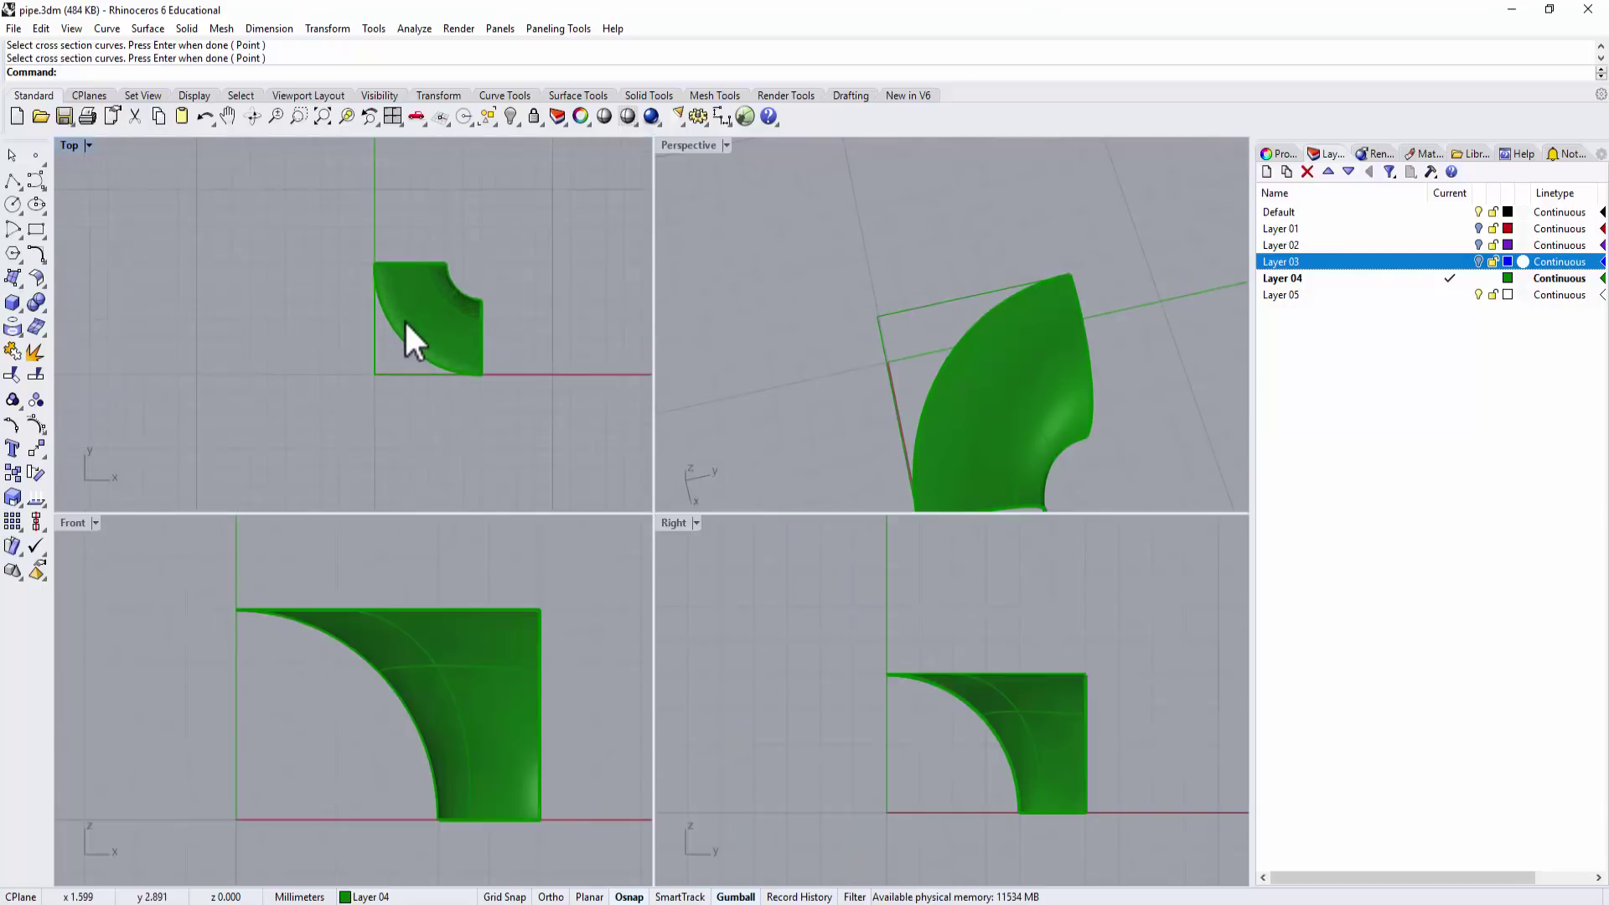
pyautogui.scroll(3, 316, 654)
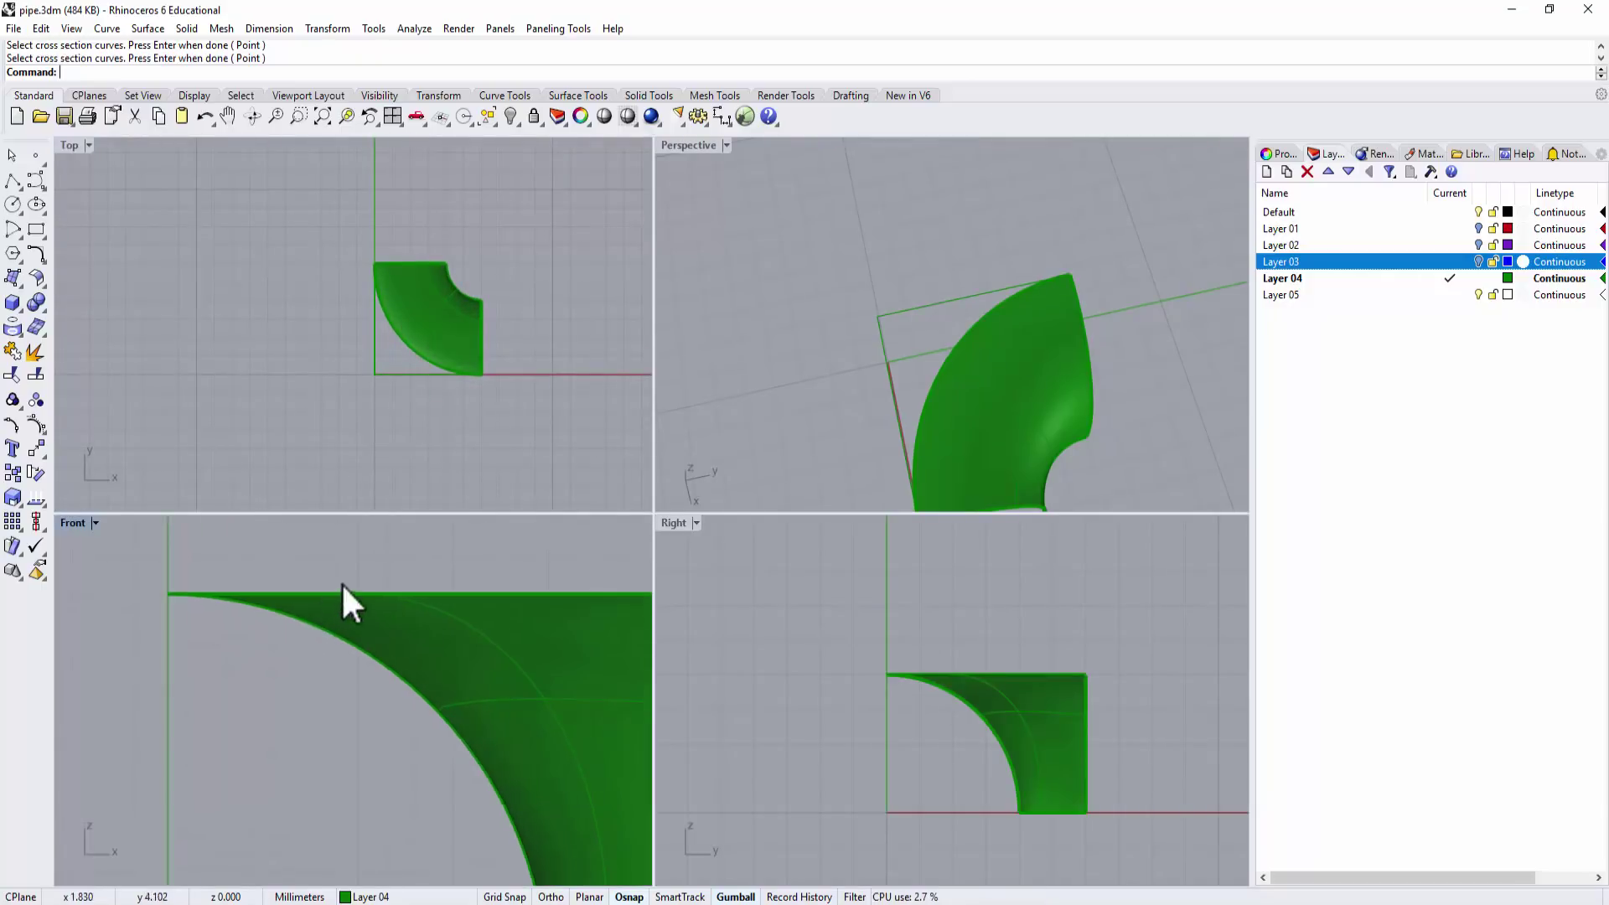
pyautogui.moveTo(363, 618); pyautogui.dragTo(193, 645, button='right')
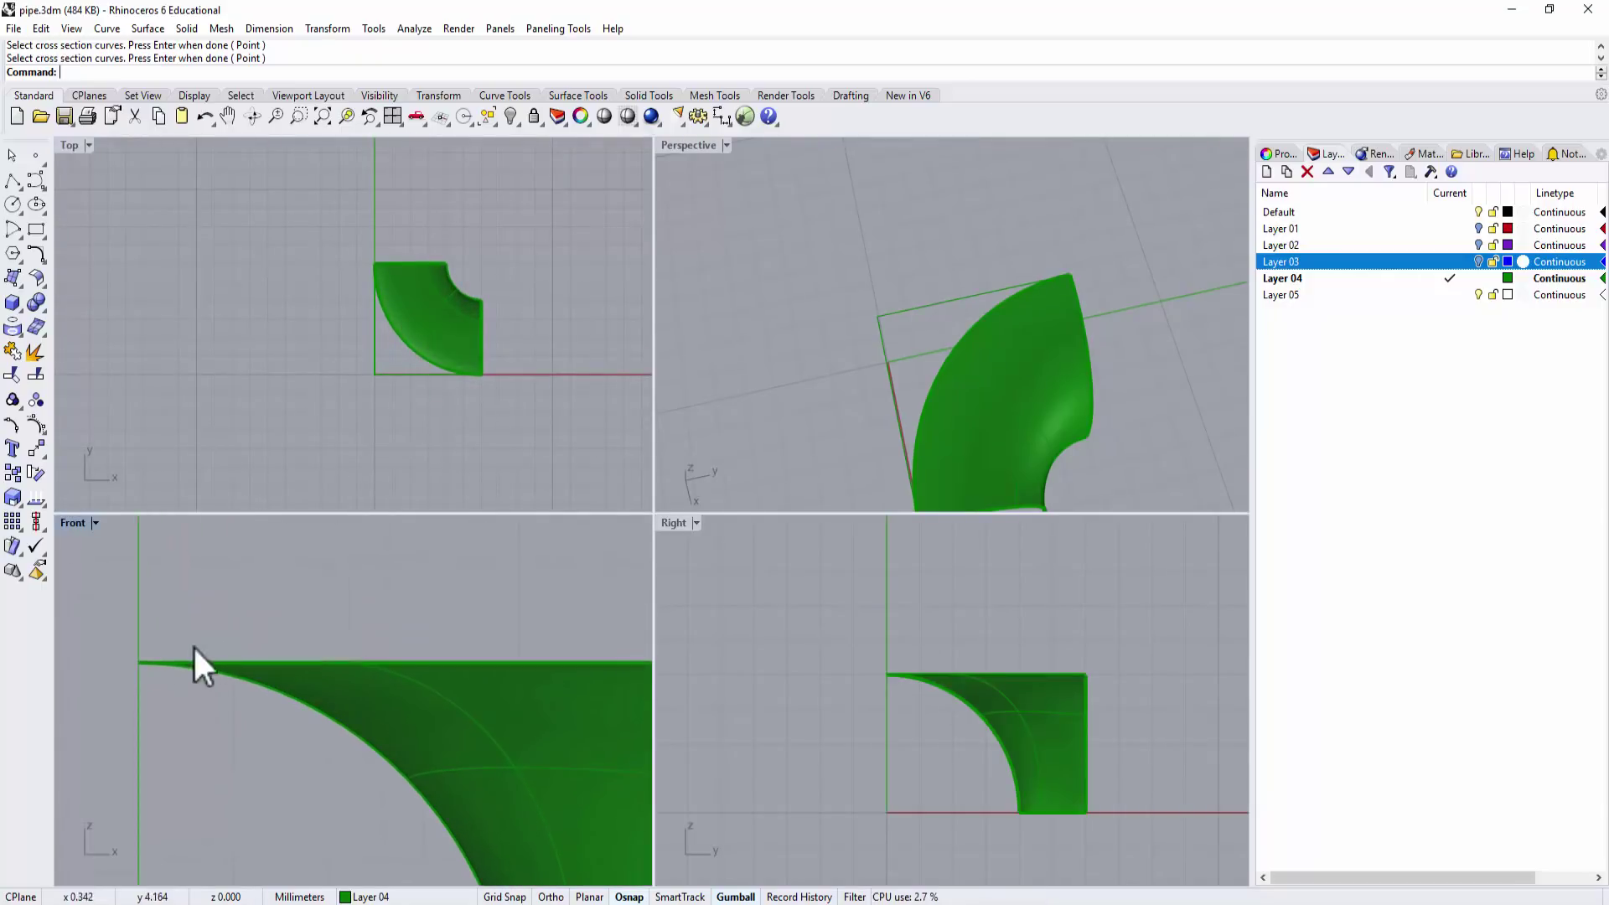
pyautogui.scroll(1, 460, 315)
pyautogui.click(457, 319)
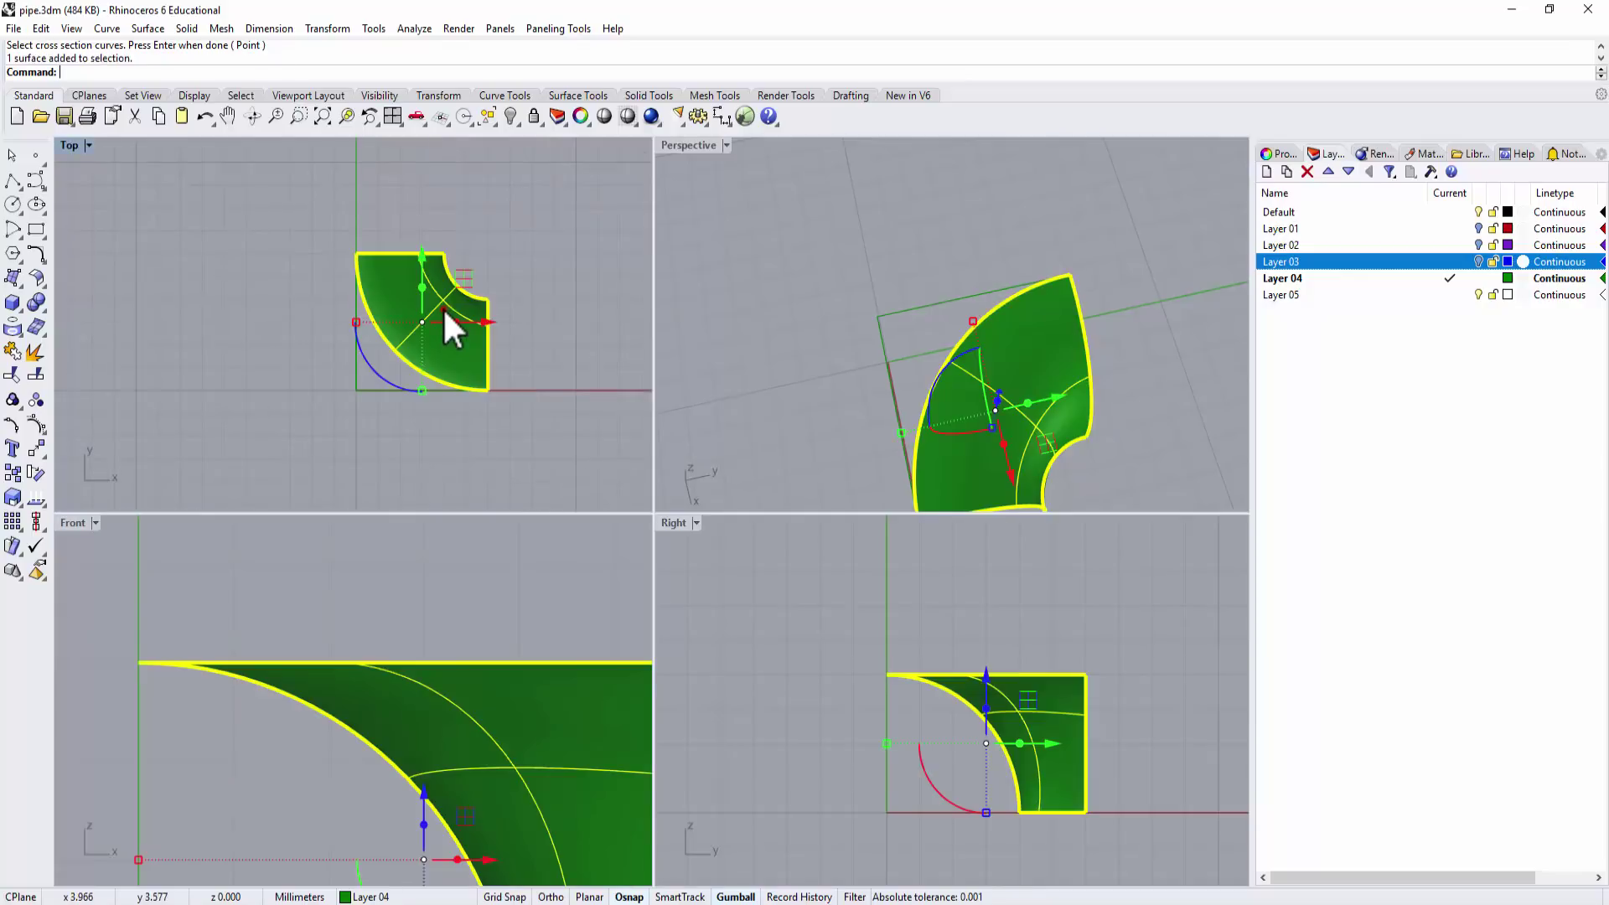
# Rotate-copy the patch about the origin to 90°, 180° and 270° with Copy=Yes.
pyautogui.click(34, 473)
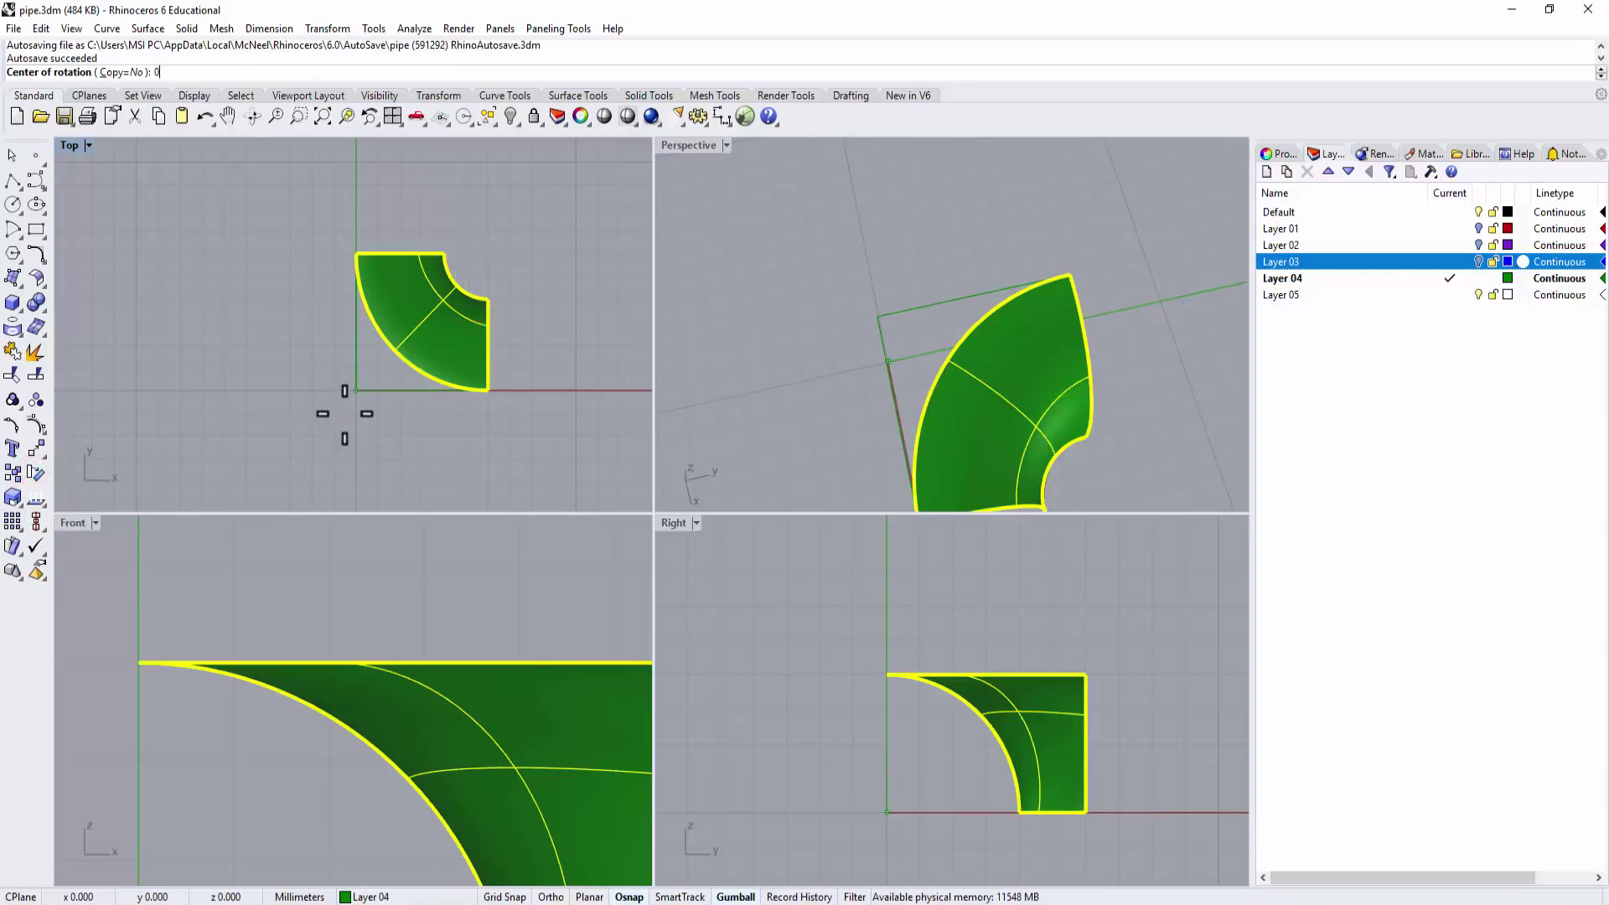
pyautogui.press('Return')
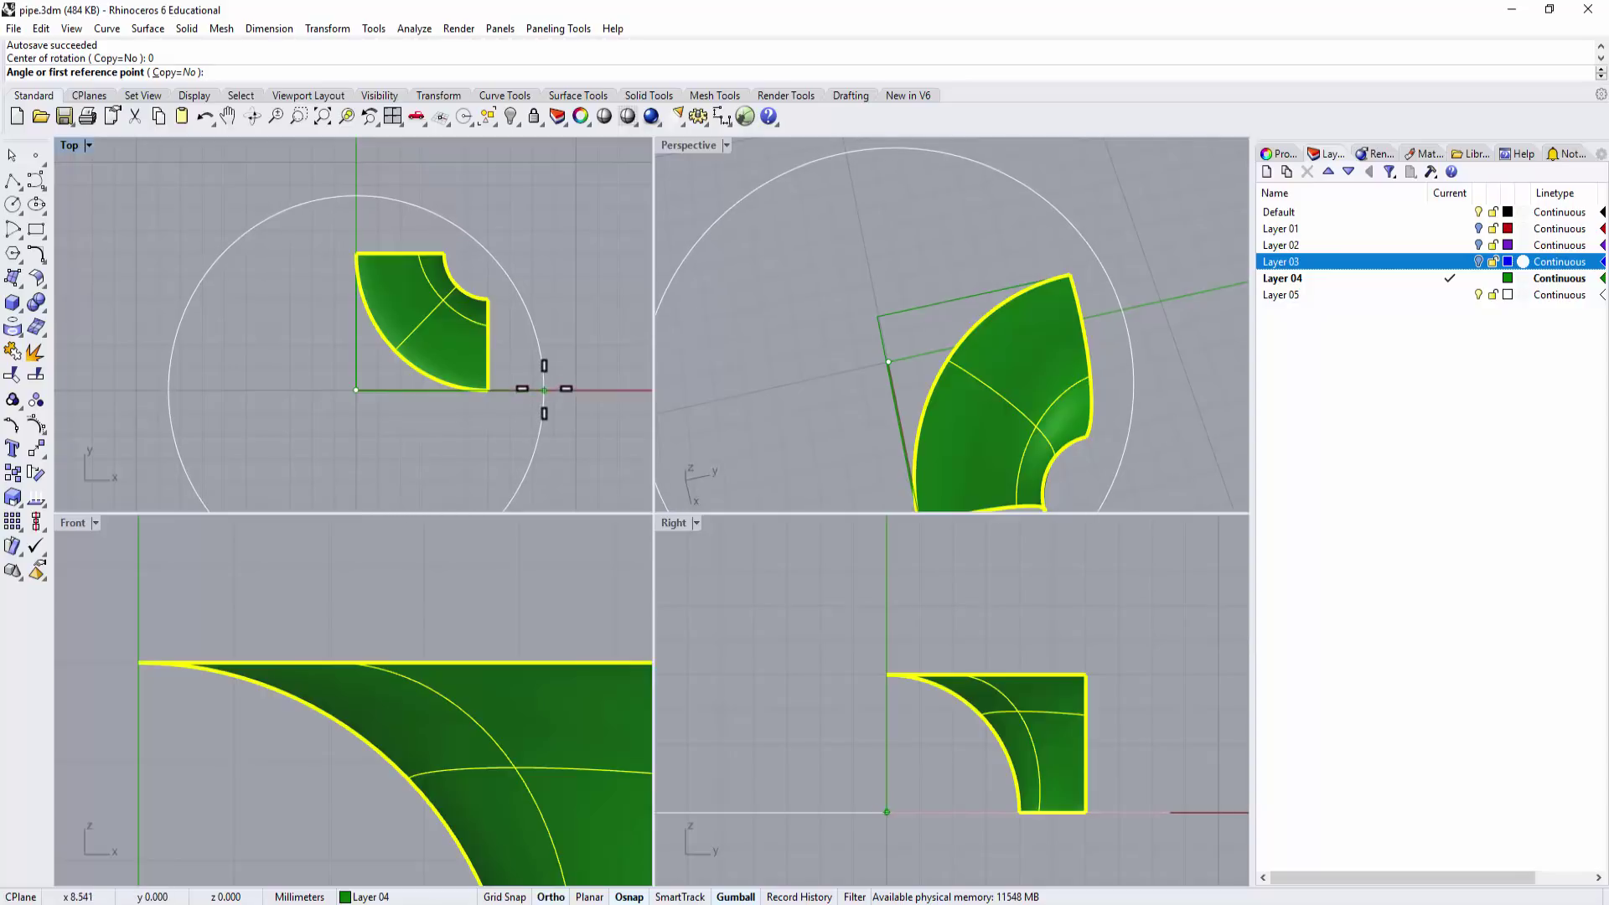
pyautogui.click(175, 73)
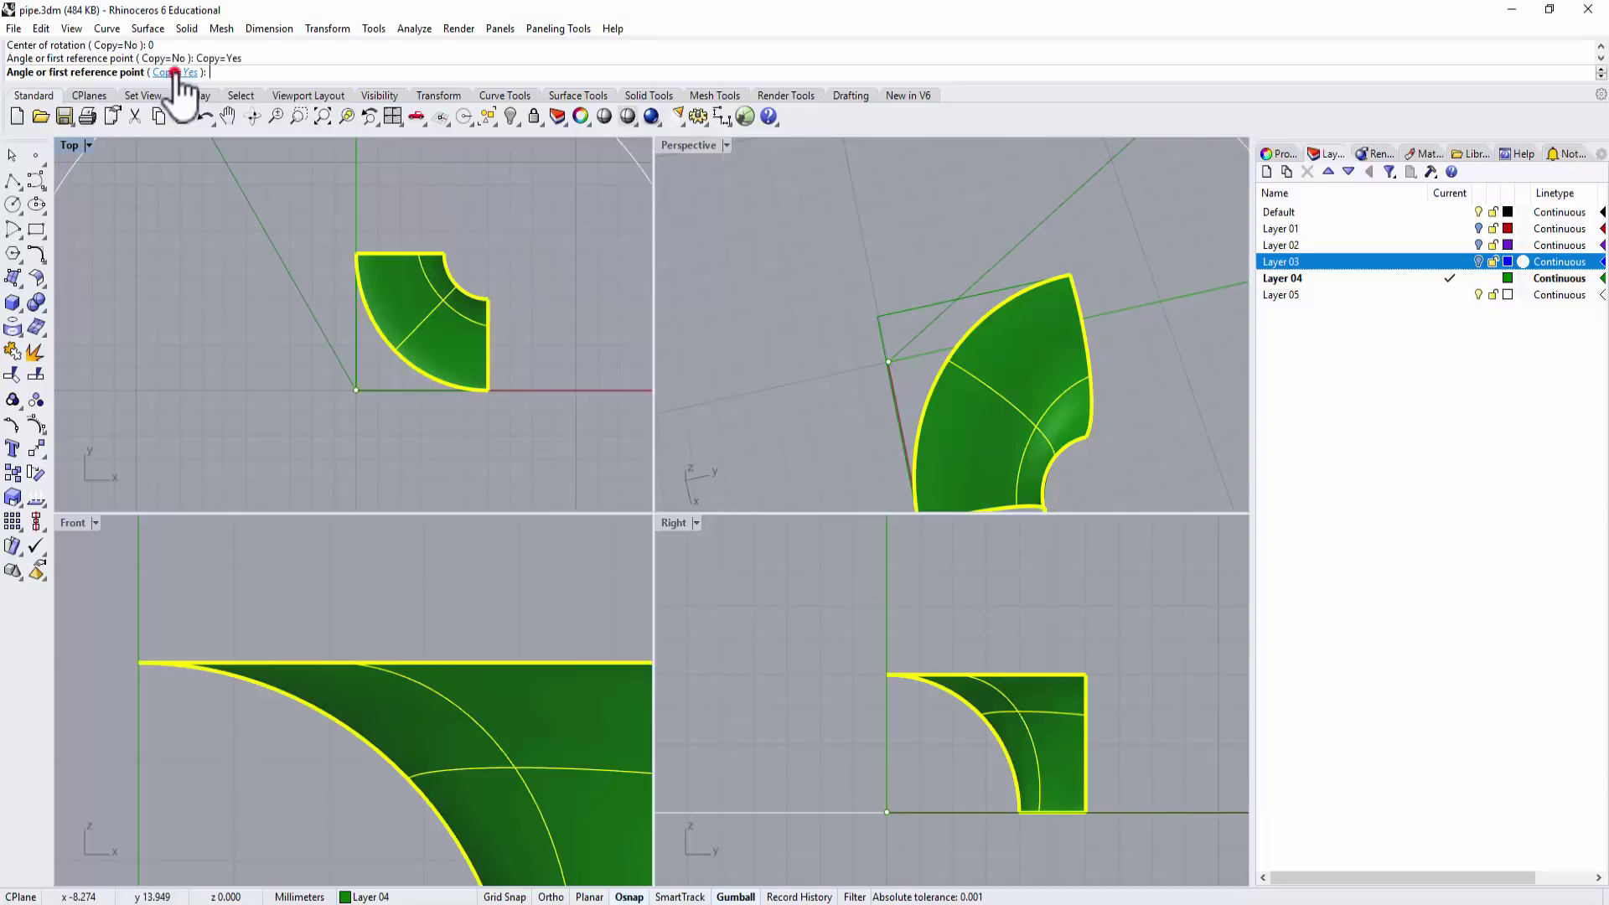
pyautogui.click(554, 391)
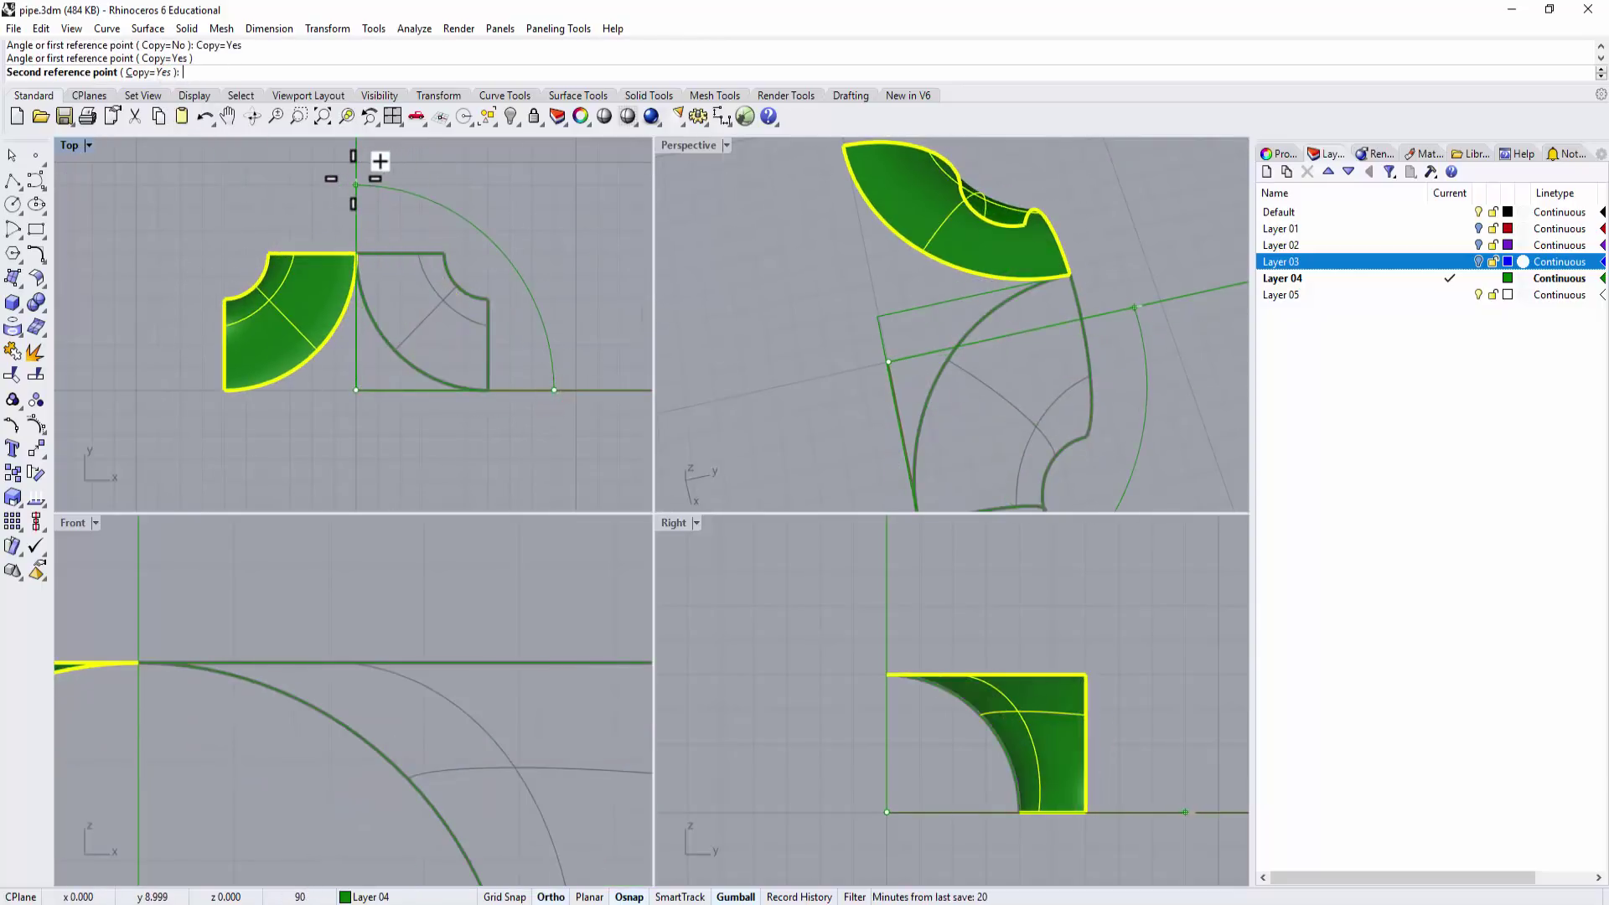
pyautogui.click(353, 178)
pyautogui.moveTo(353, 179); pyautogui.dragTo(359, 252, button='right')
pyautogui.scroll(-2, 343, 269)
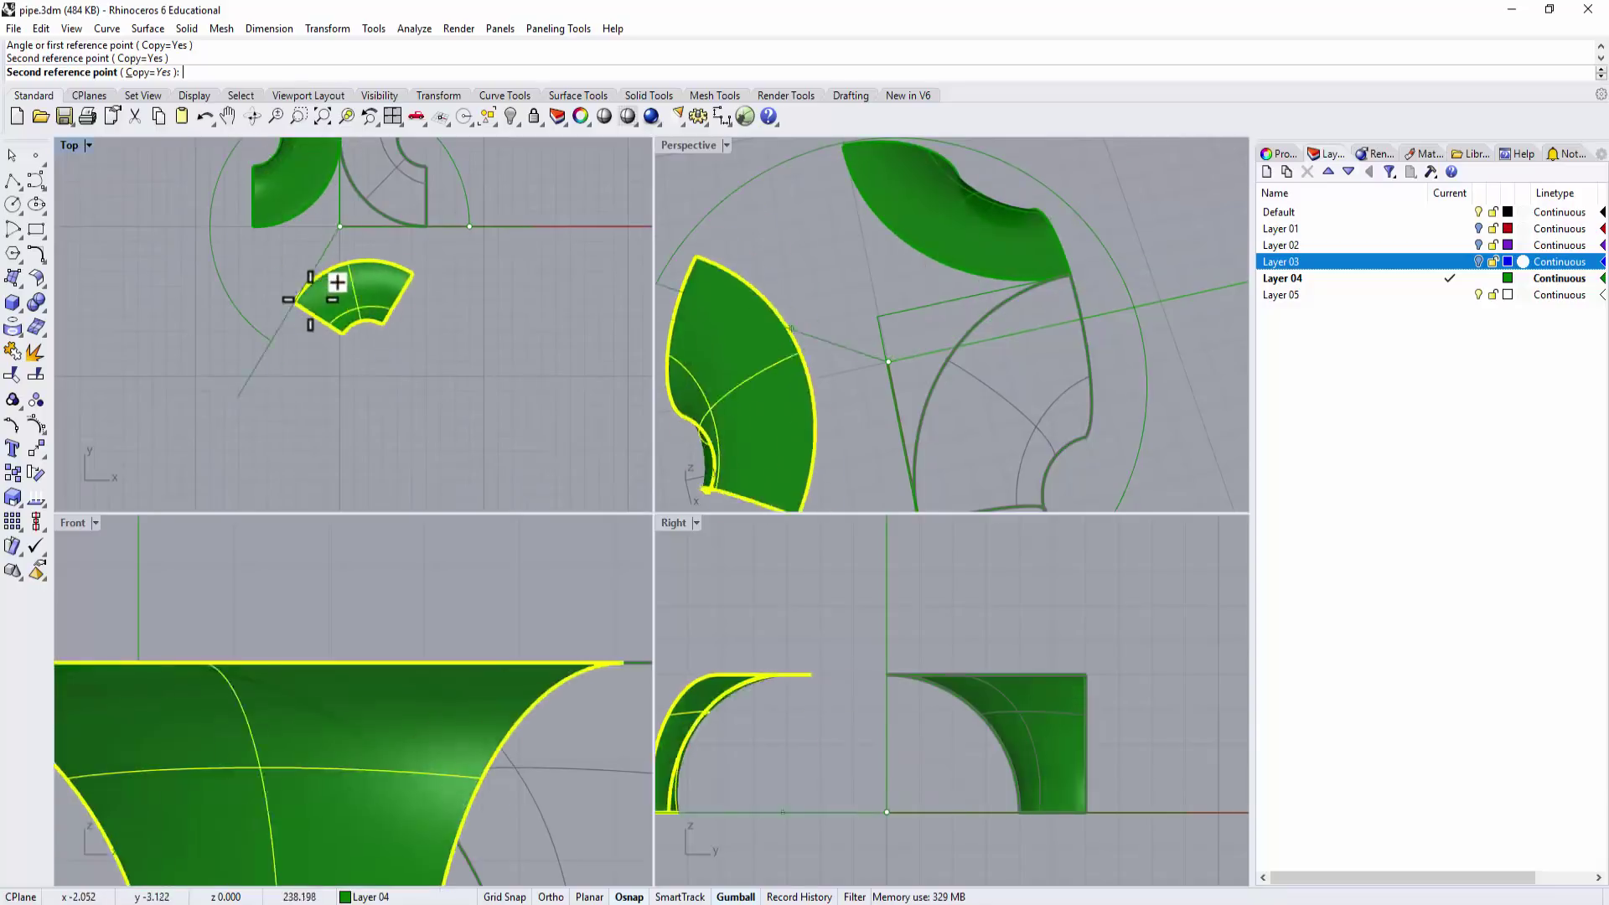
pyautogui.click(186, 237)
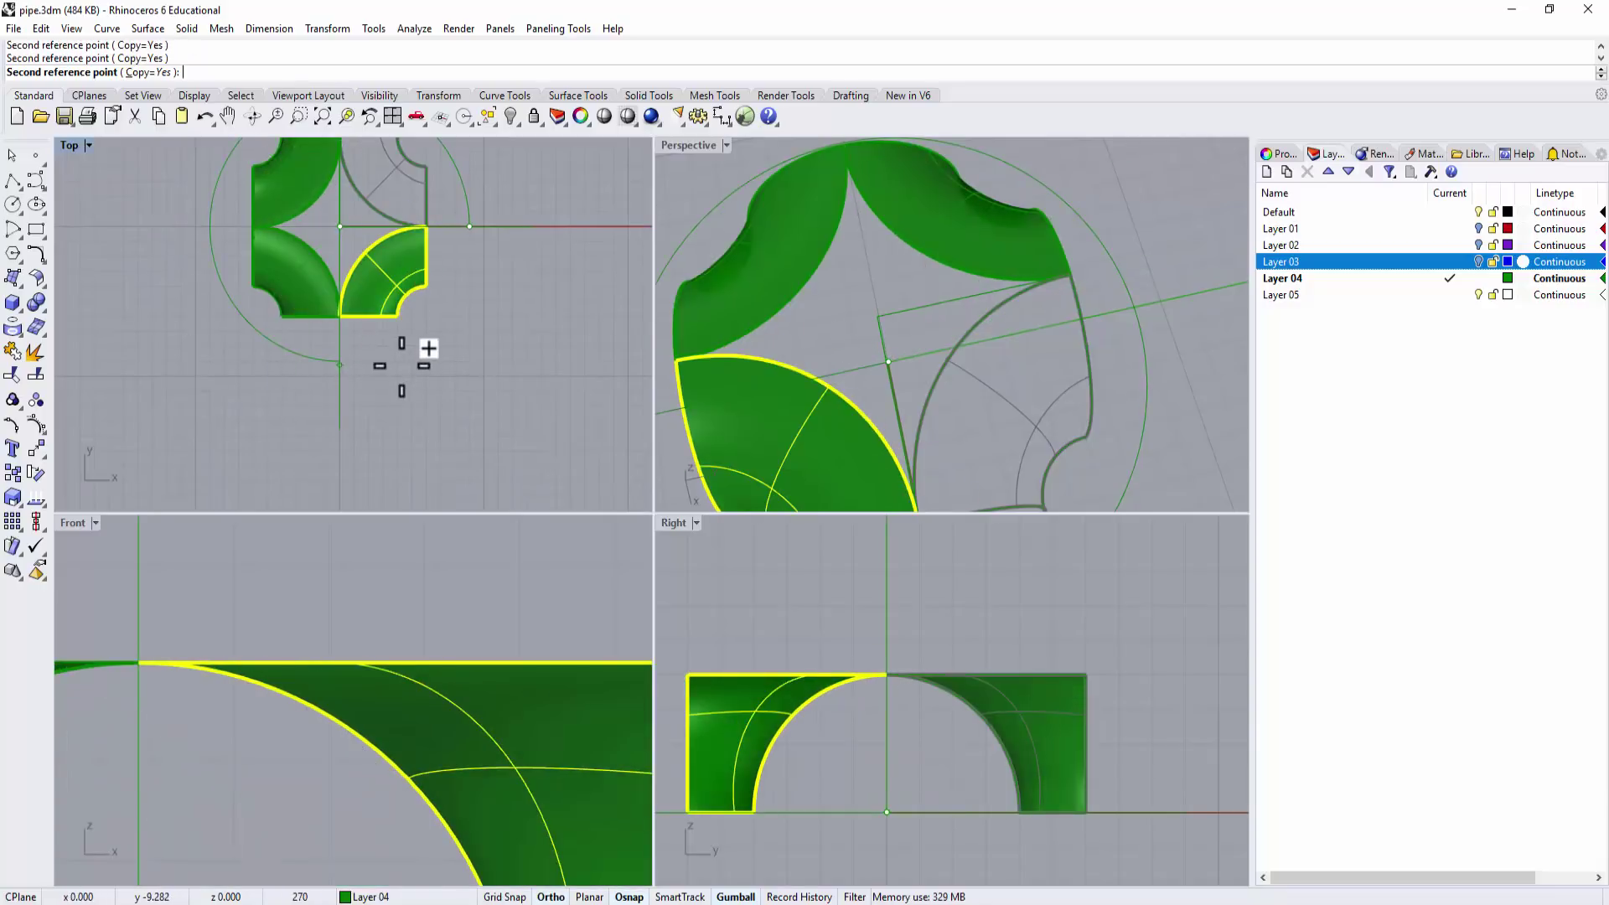
pyautogui.click(402, 366)
pyautogui.press('Return')
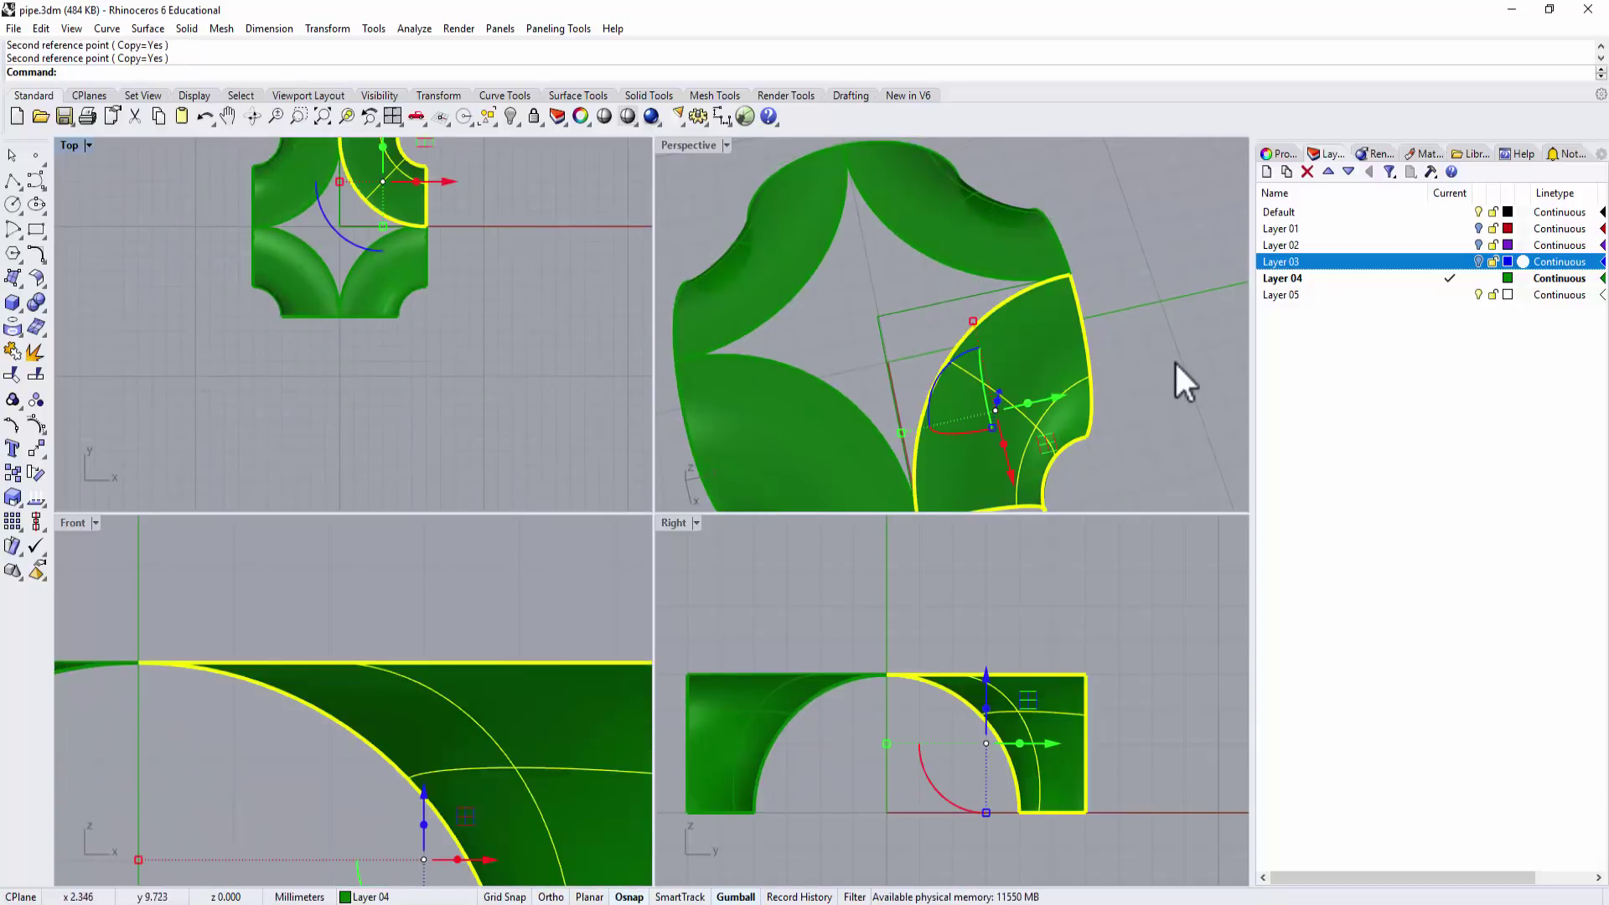
pyautogui.click(1174, 355)
pyautogui.moveTo(1175, 355); pyautogui.dragTo(1039, 349, button='right')
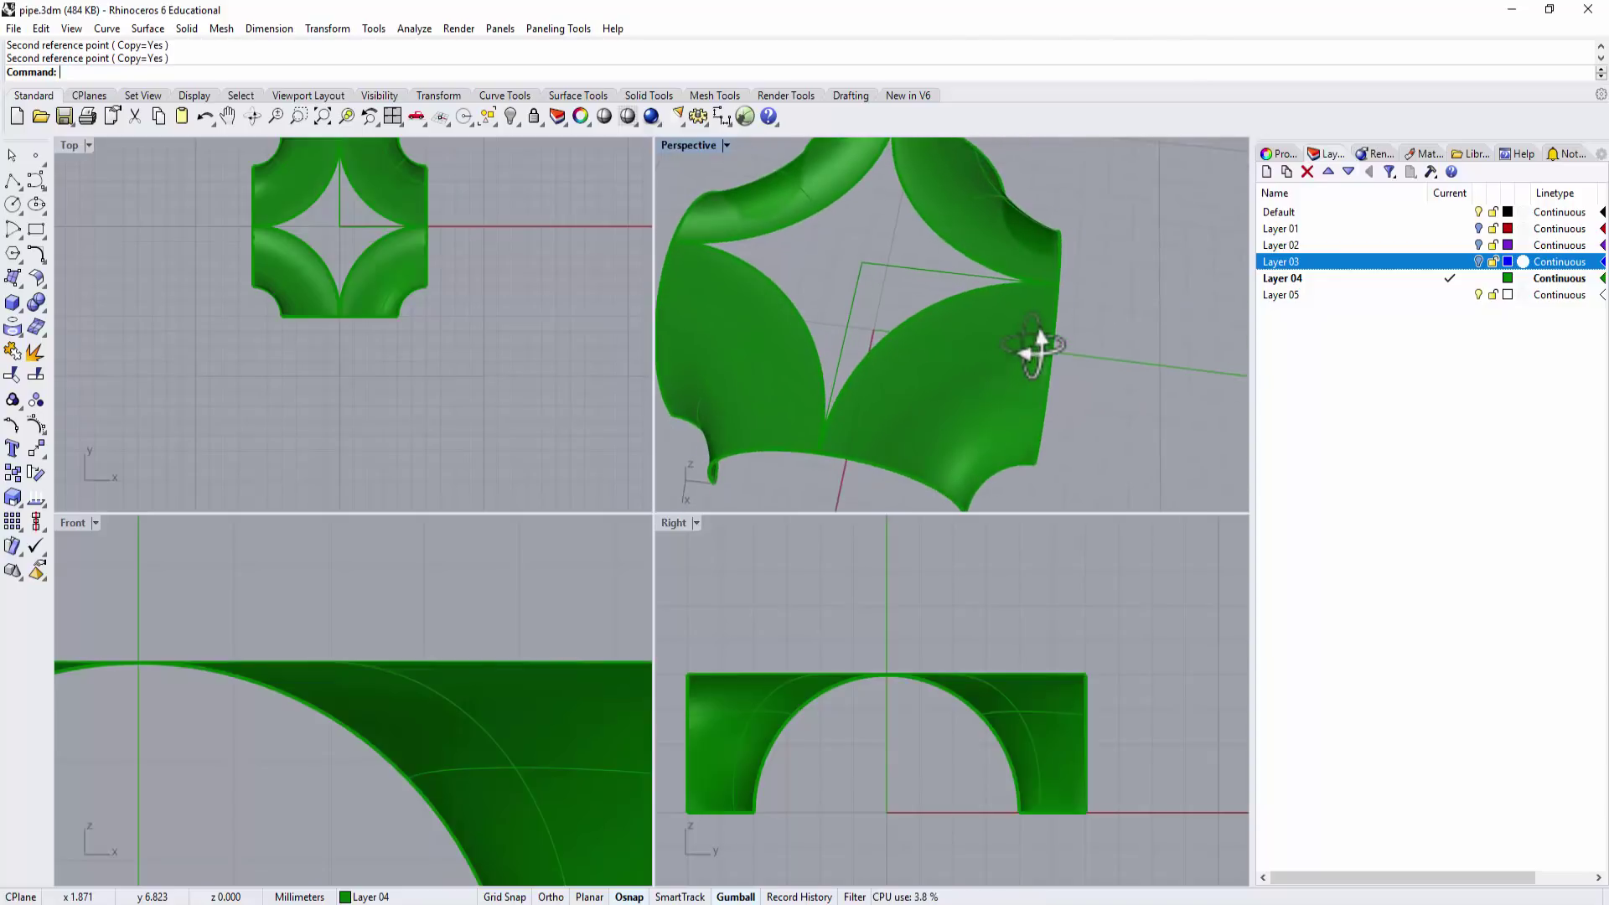
# Turn on Layer 03 to show the blue pipes and maximize the Perspective view.
pyautogui.click(1477, 261)
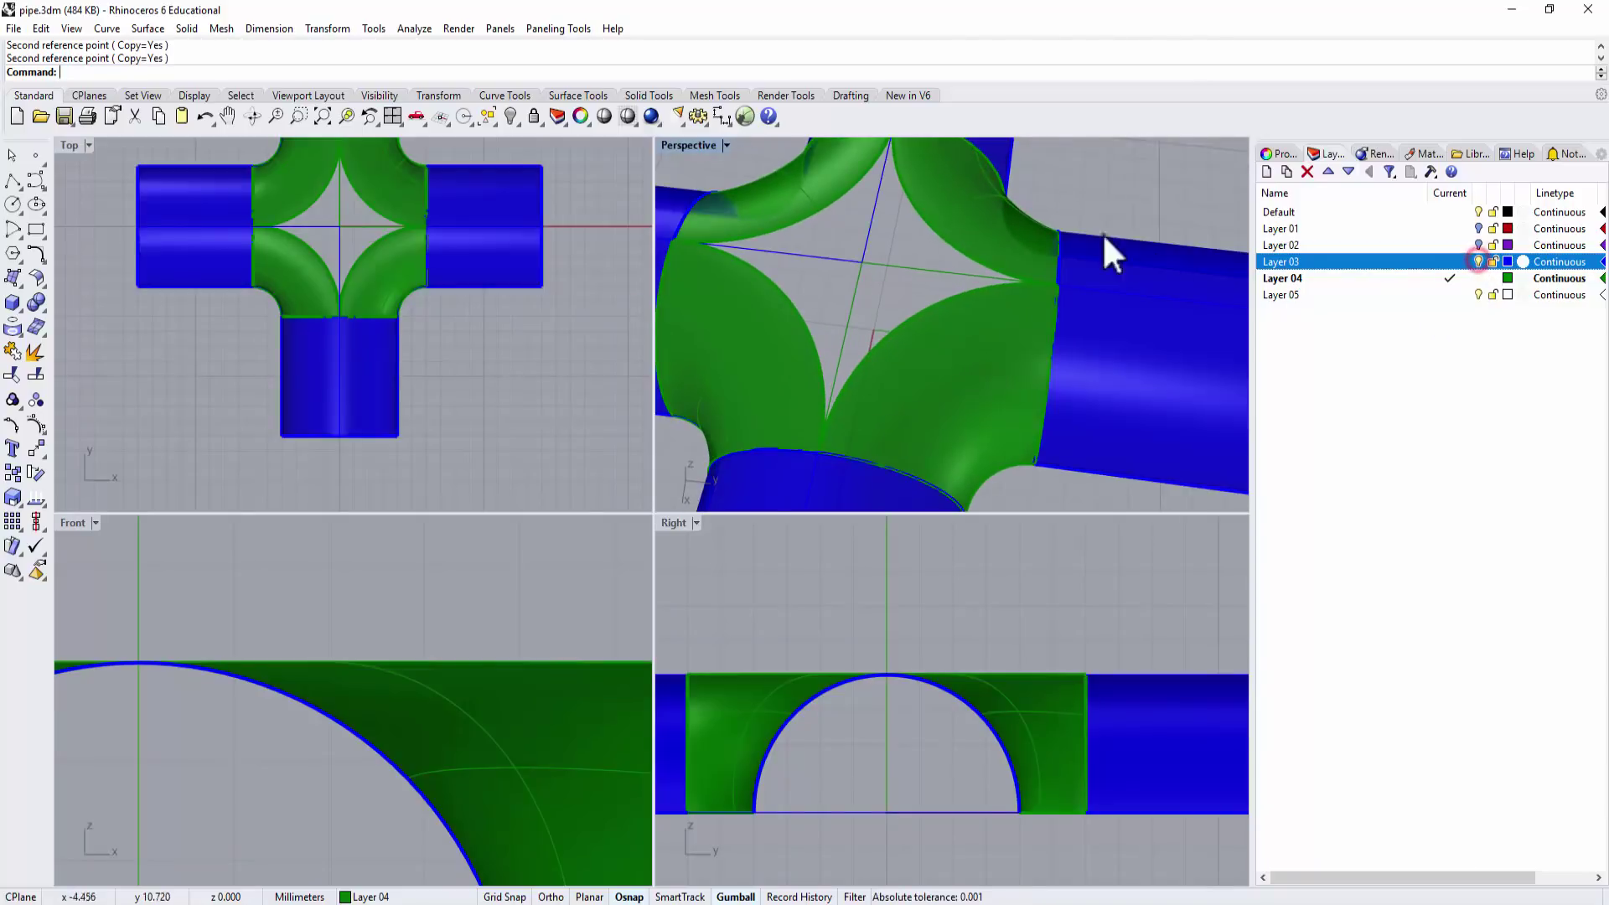
pyautogui.doubleClick(706, 145)
pyautogui.scroll(-5, 861, 413)
pyautogui.moveTo(862, 413); pyautogui.dragTo(822, 374, button='right')
# Switch the Perspective view to Rendered display and orbit the pipe cross.
pyautogui.click(124, 145)
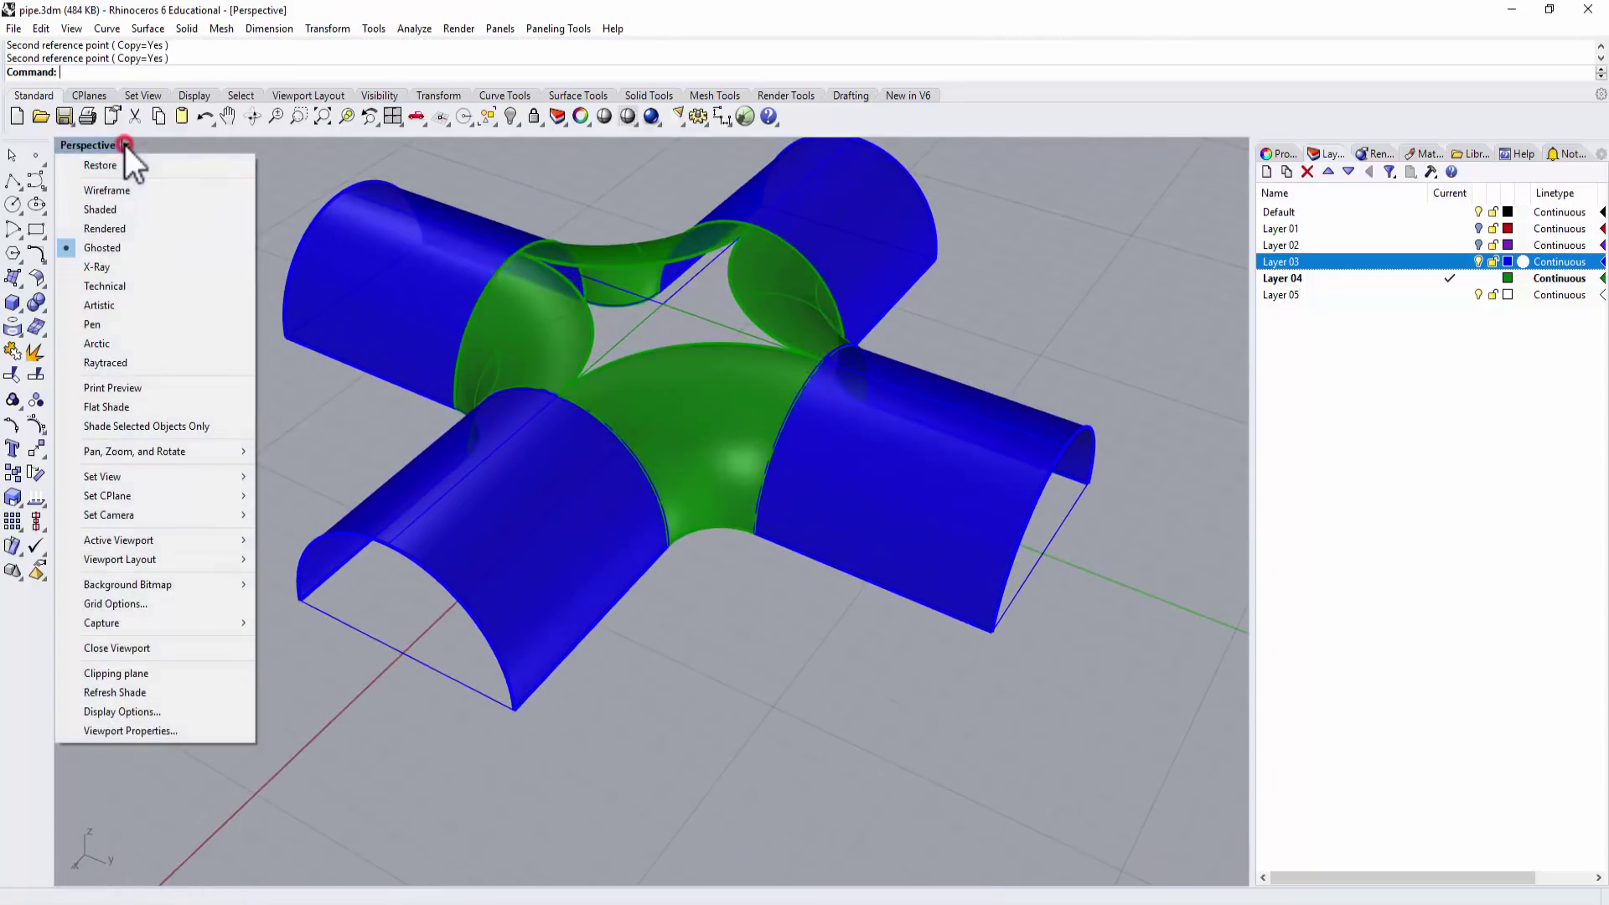
pyautogui.click(119, 224)
pyautogui.moveTo(578, 428); pyautogui.dragTo(799, 412, button='right')
pyautogui.scroll(3, 469, 402)
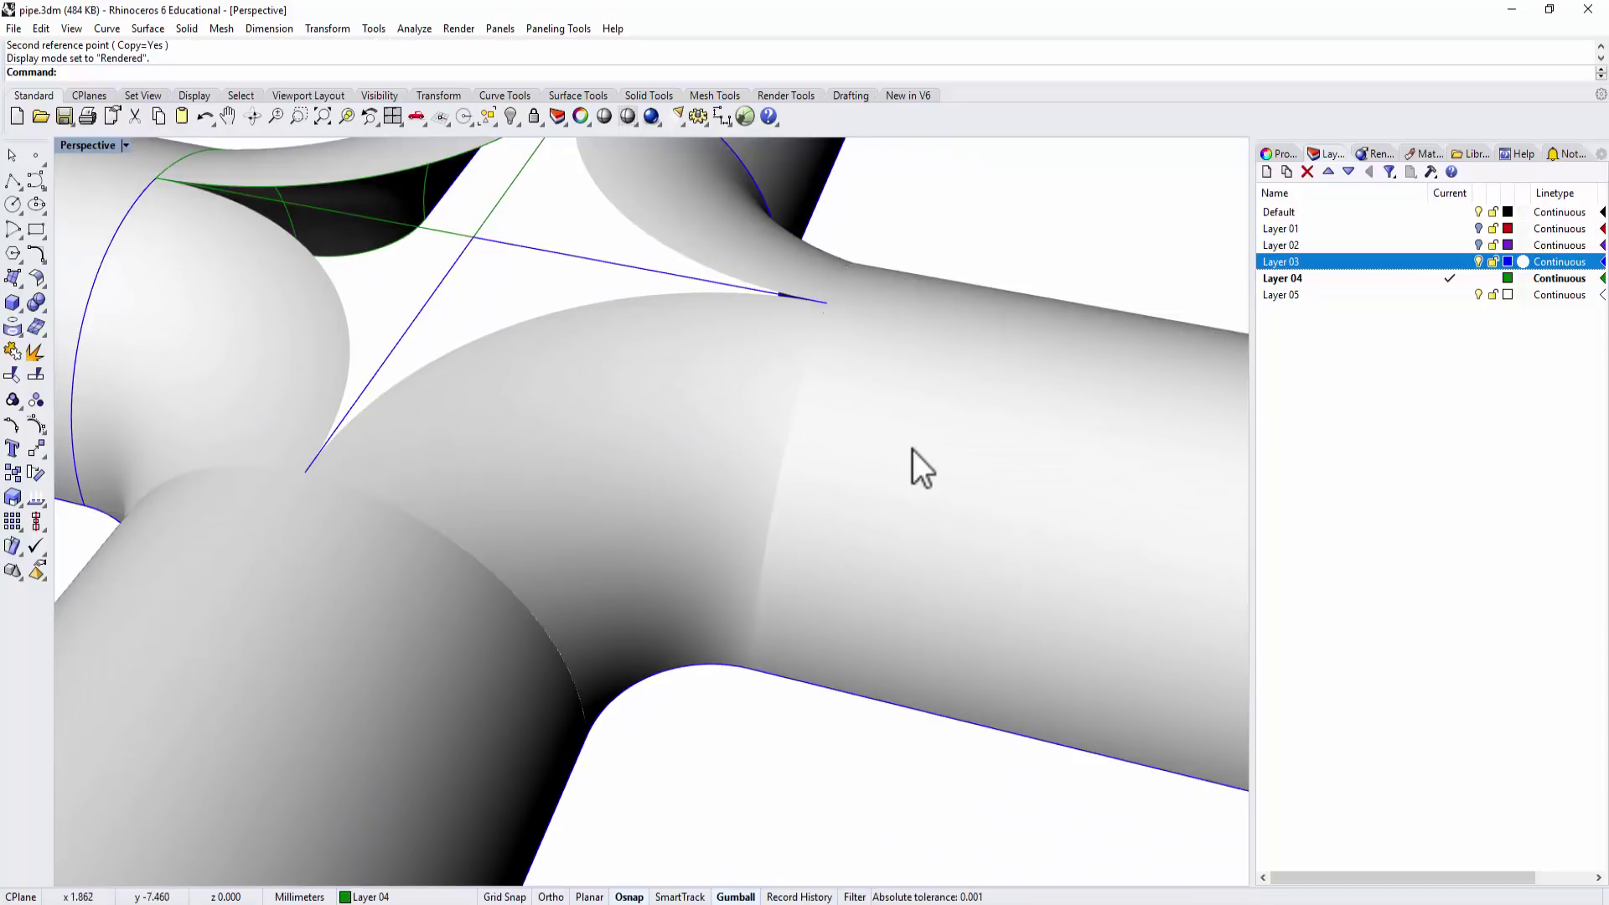
# Run Zebra analysis on three pipe surfaces at the junction.
pyautogui.moveTo(912, 450); pyautogui.dragTo(797, 331, button='right')
pyautogui.click(406, 28)
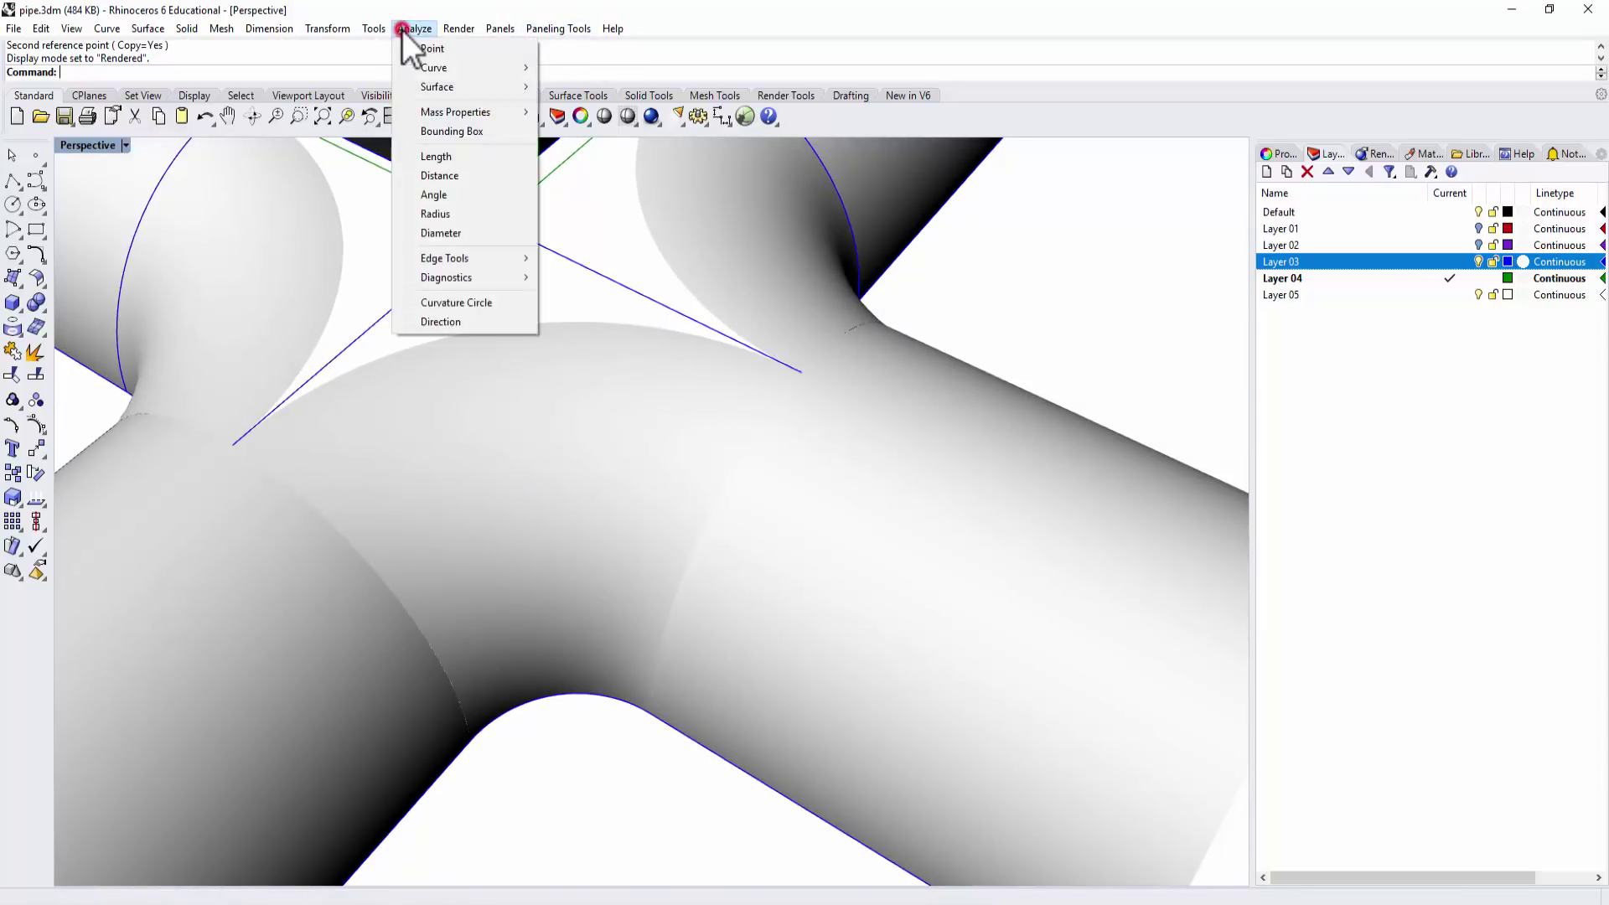
pyautogui.moveTo(404, 121)
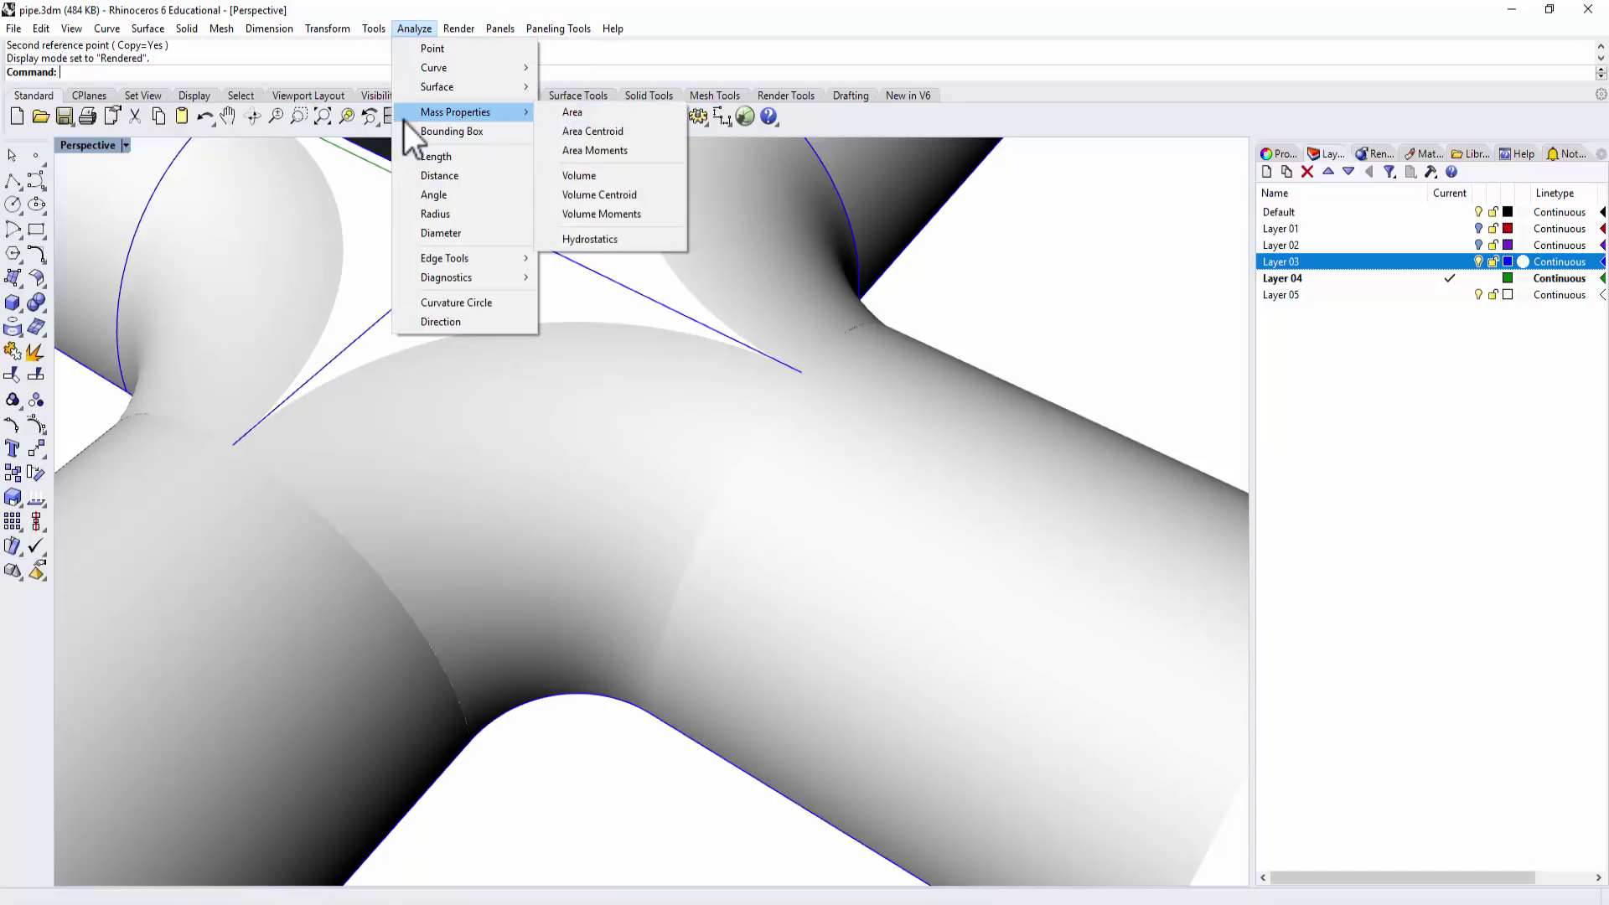
pyautogui.moveTo(429, 92)
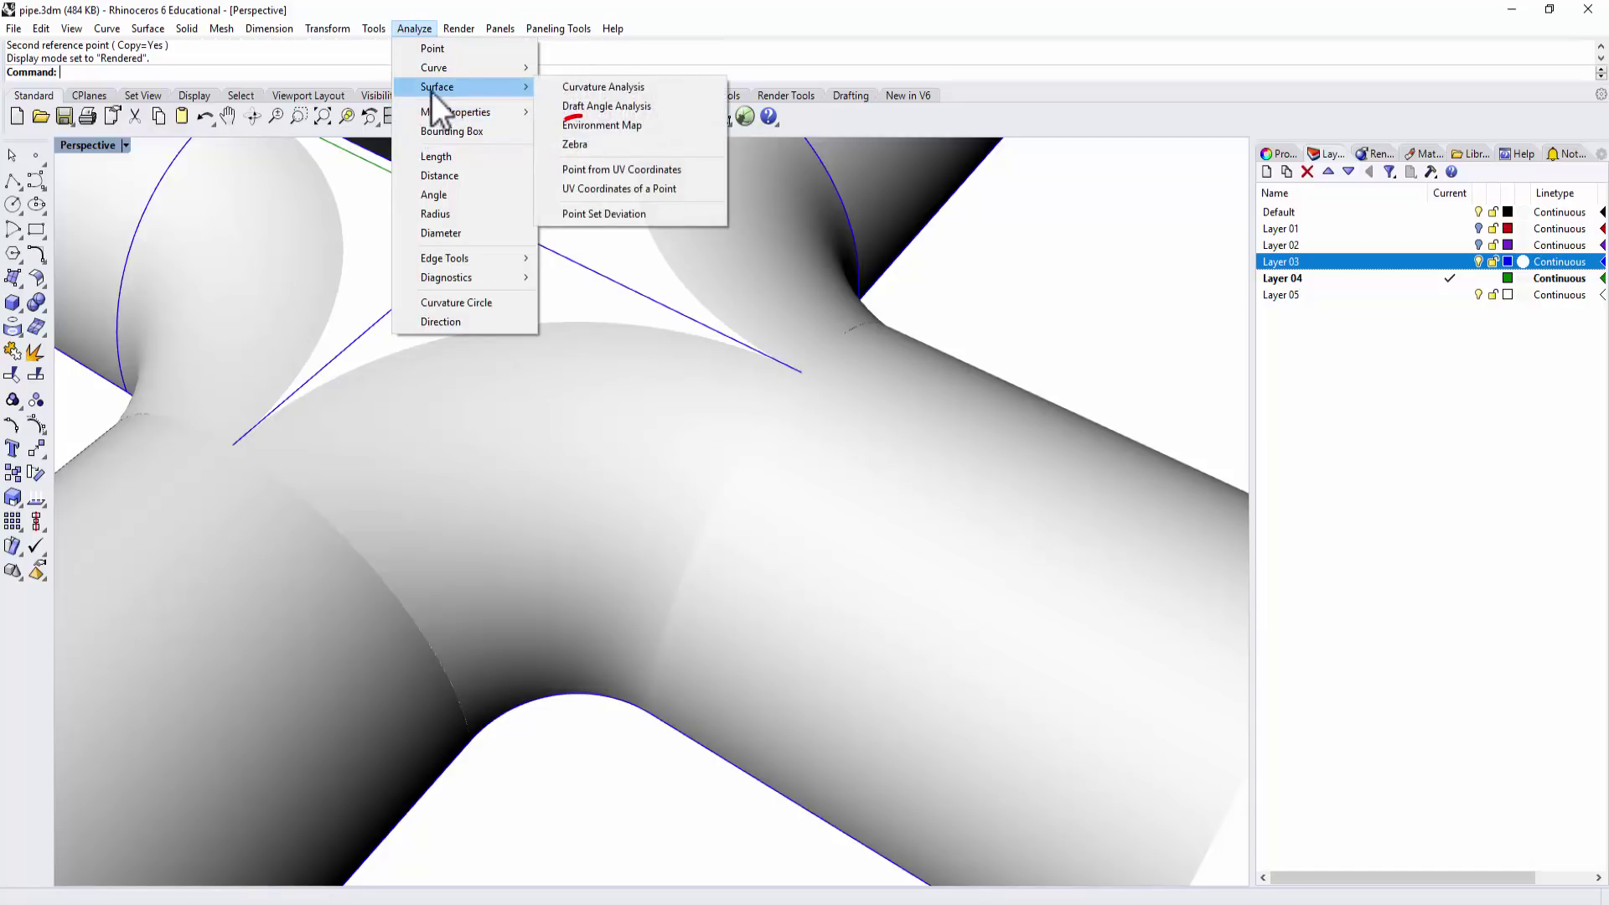
pyautogui.click(575, 144)
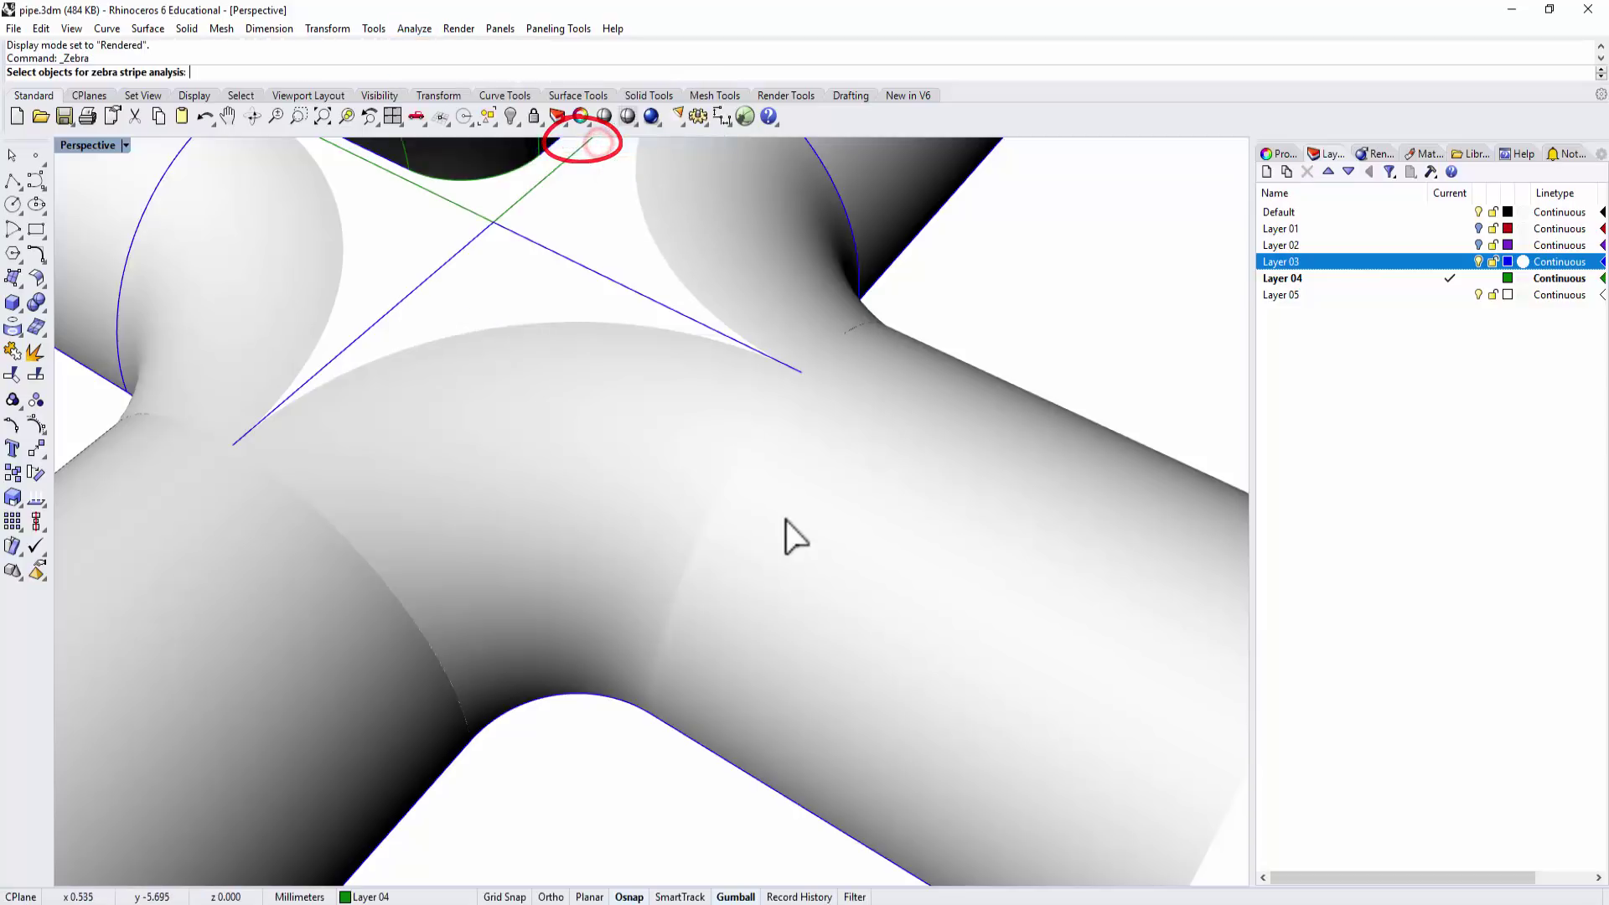
pyautogui.click(934, 658)
pyautogui.click(536, 494)
pyautogui.click(253, 610)
pyautogui.press('Return')
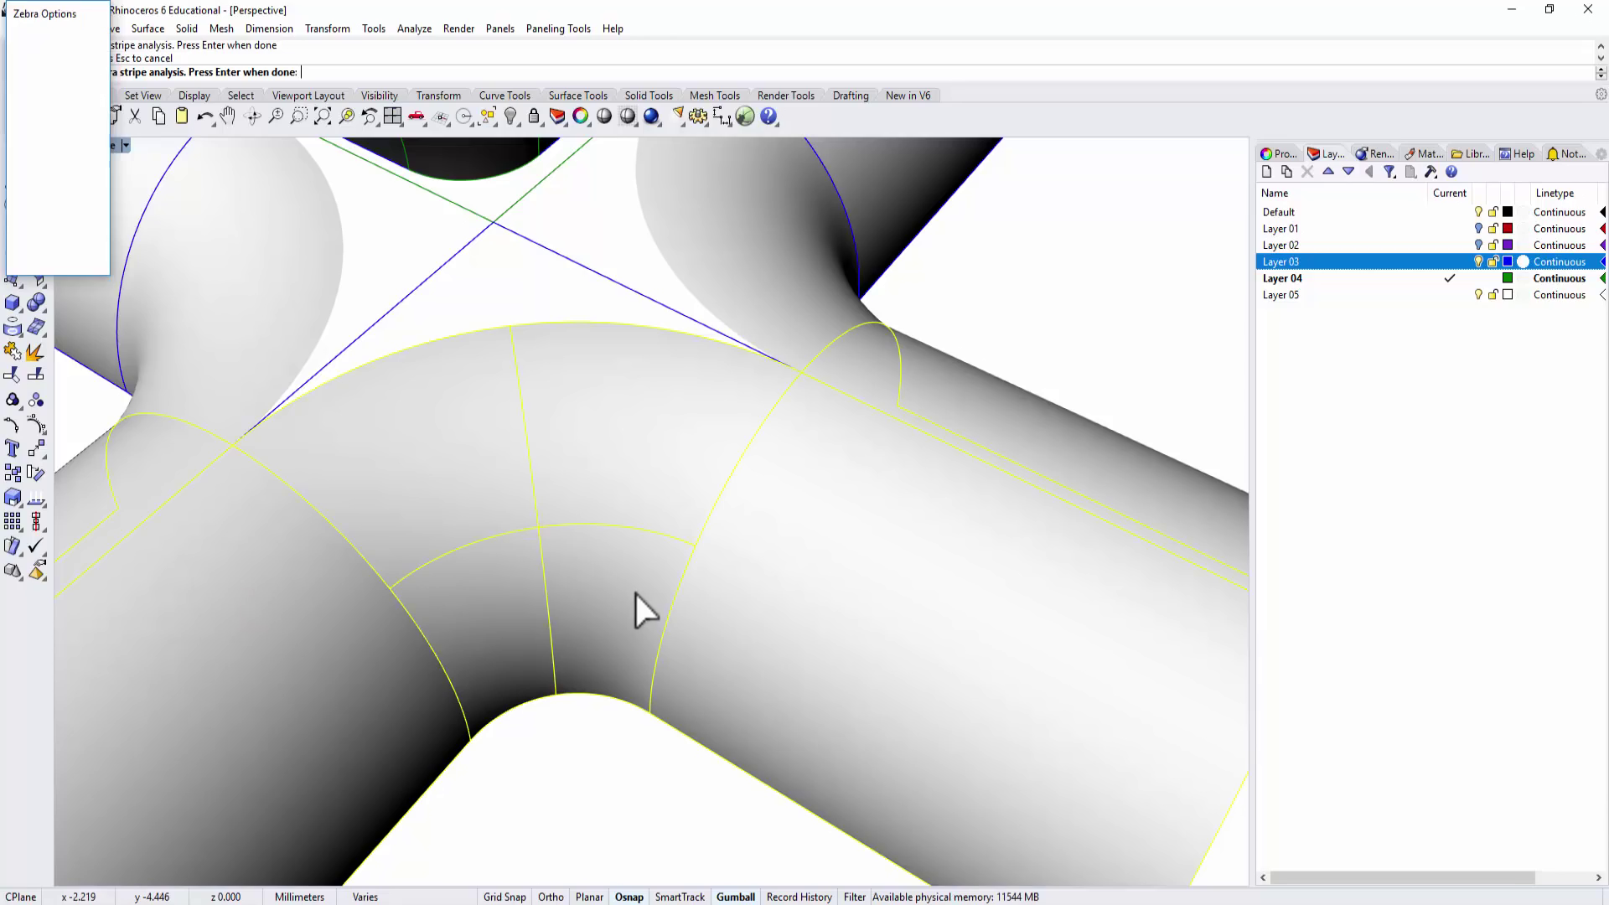
# Orbit and zoom to inspect the stripe break at the patch/pipe seam.
pyautogui.moveTo(669, 566); pyautogui.dragTo(737, 549, button='right')
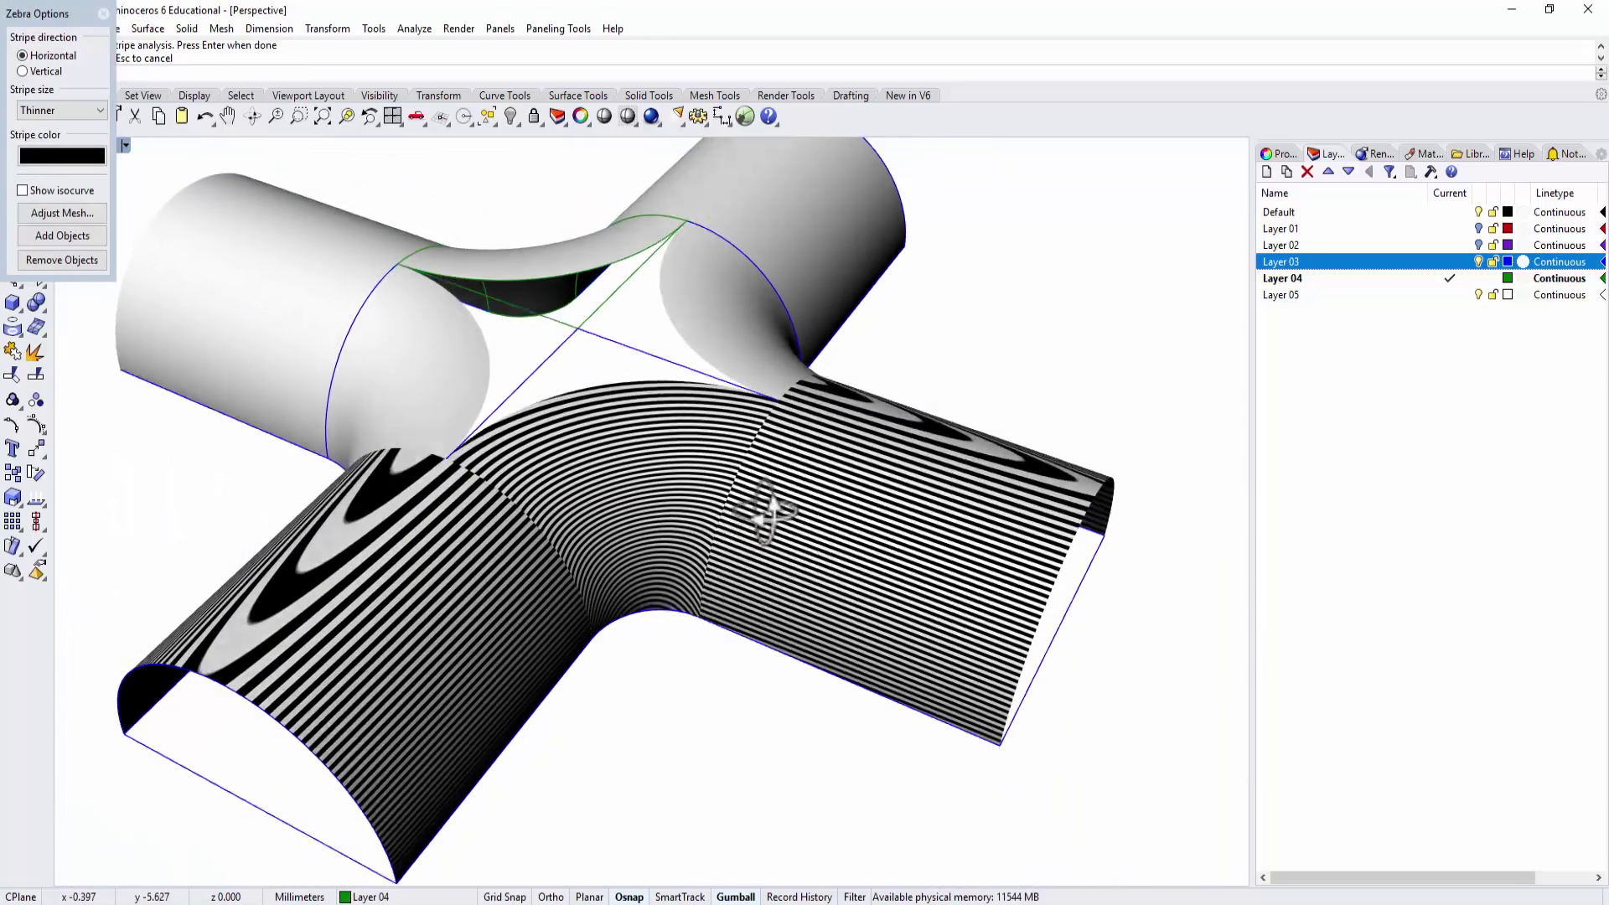
pyautogui.scroll(6, 750, 490)
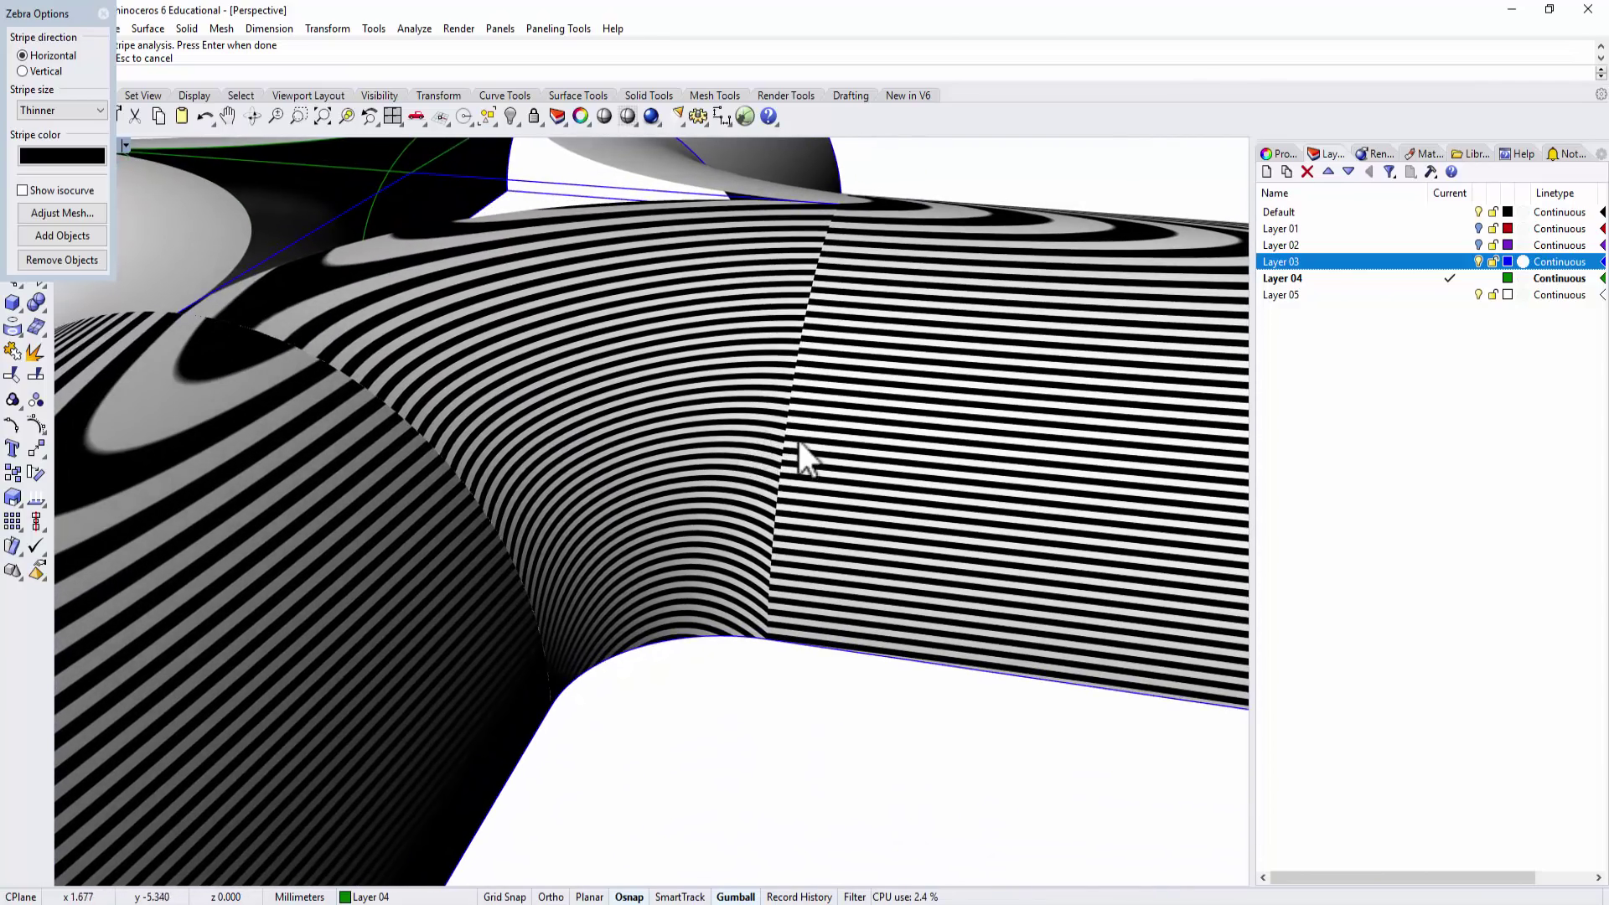
pyautogui.scroll(4, 795, 439)
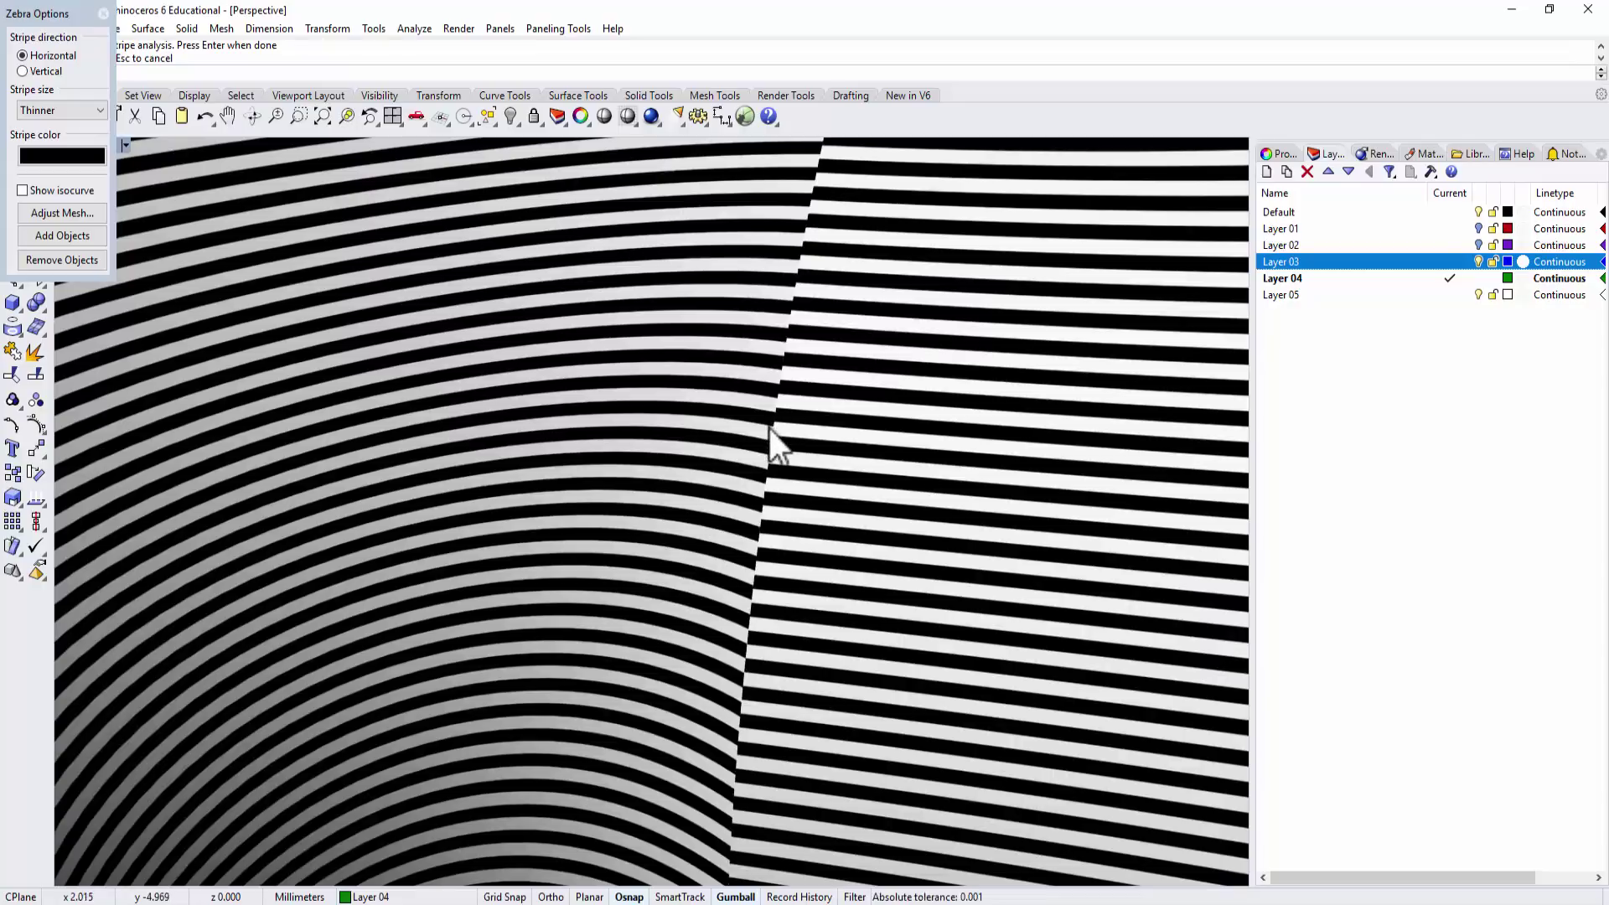
pyautogui.scroll(-10, 915, 489)
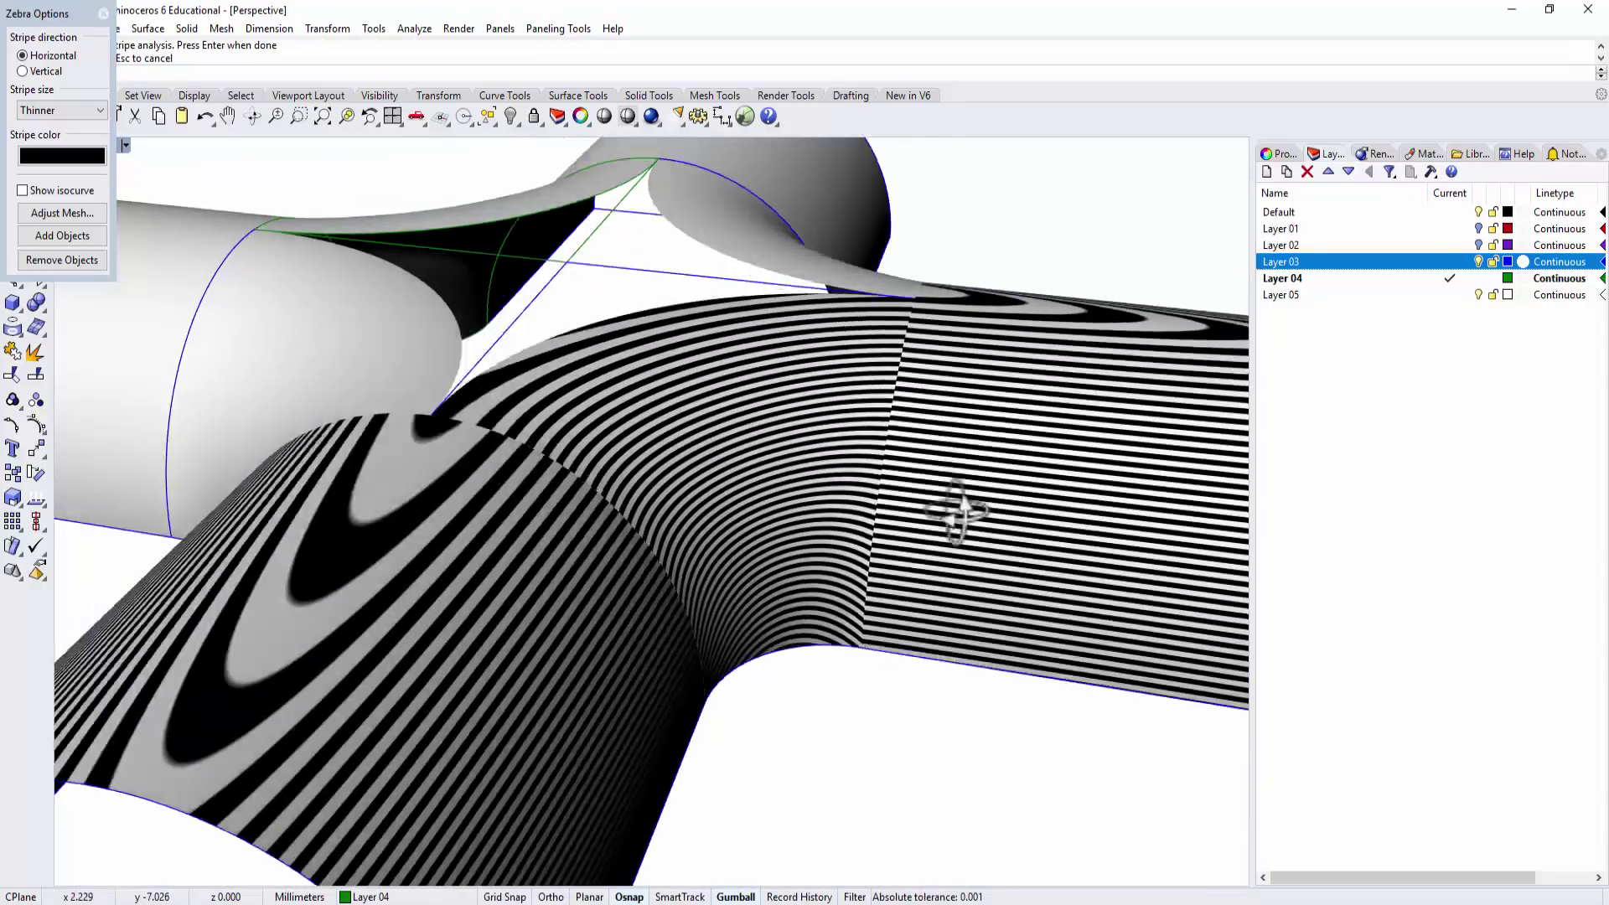
pyautogui.moveTo(963, 514); pyautogui.dragTo(927, 520, button='right')
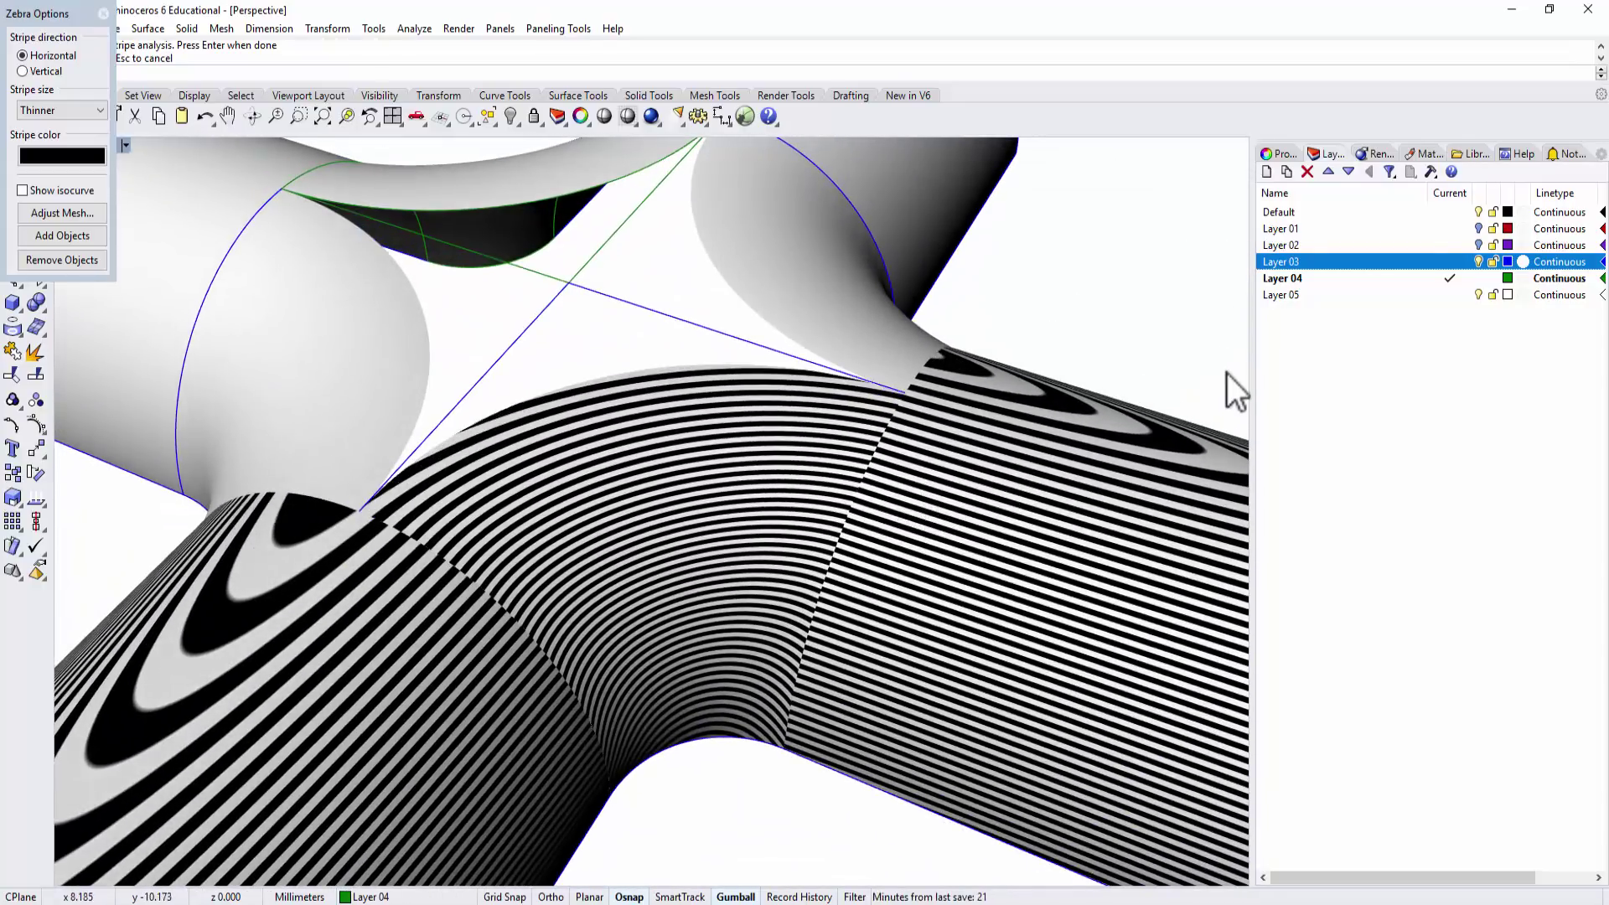
# End Zebra and set the Perspective view to Ghosted display.
pyautogui.press('Return')
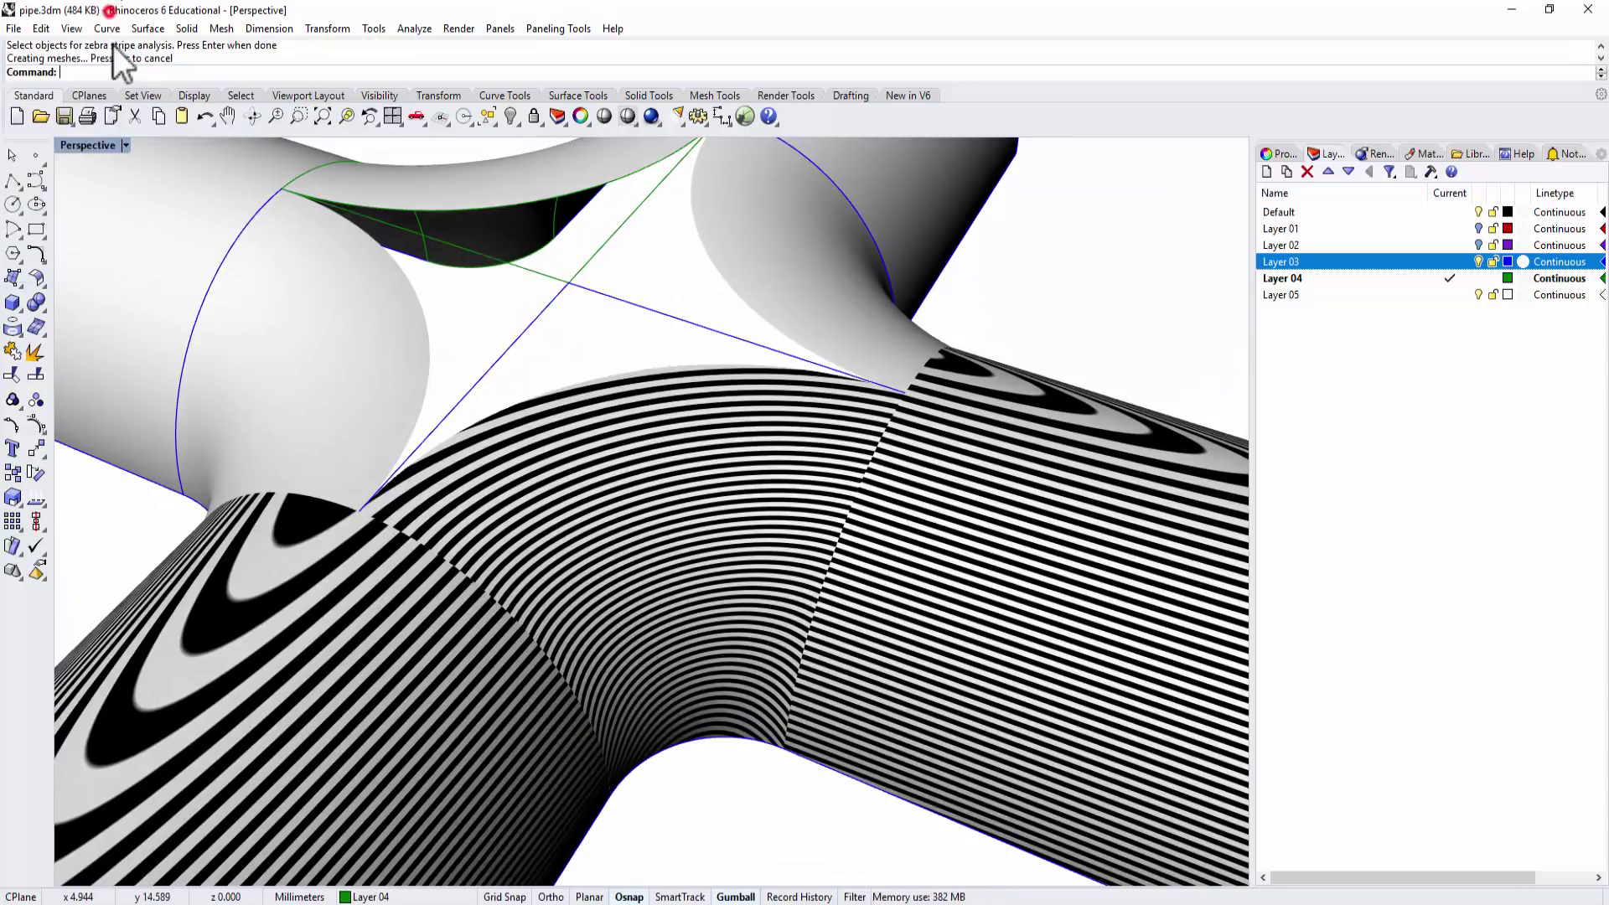
pyautogui.click(127, 146)
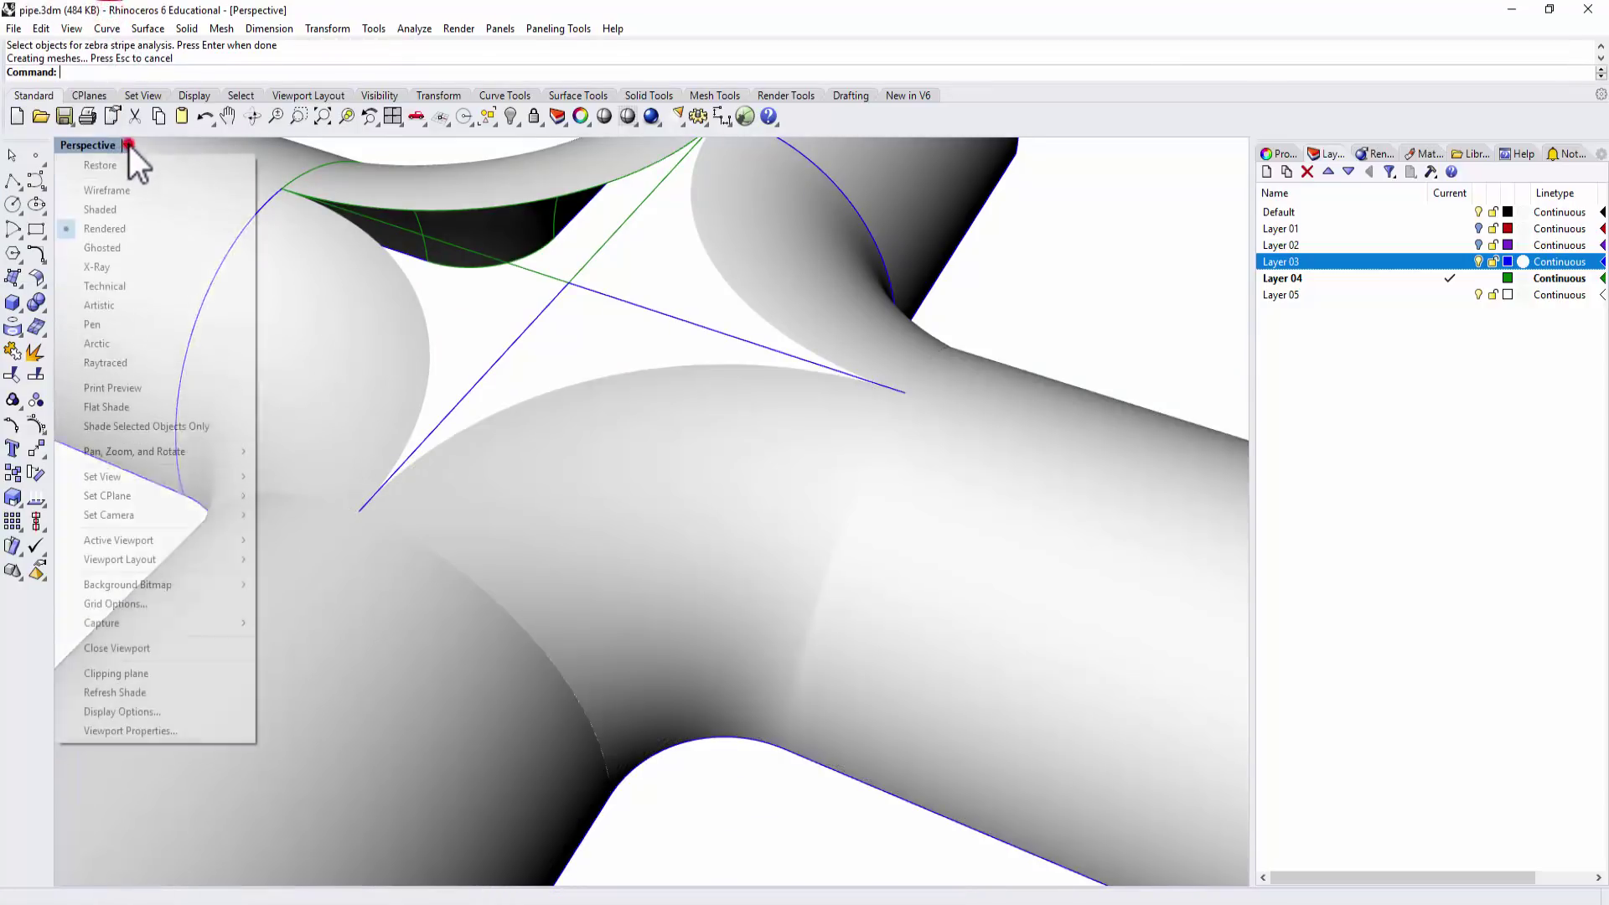
pyautogui.click(131, 247)
pyautogui.moveTo(639, 369); pyautogui.dragTo(698, 465, button='right')
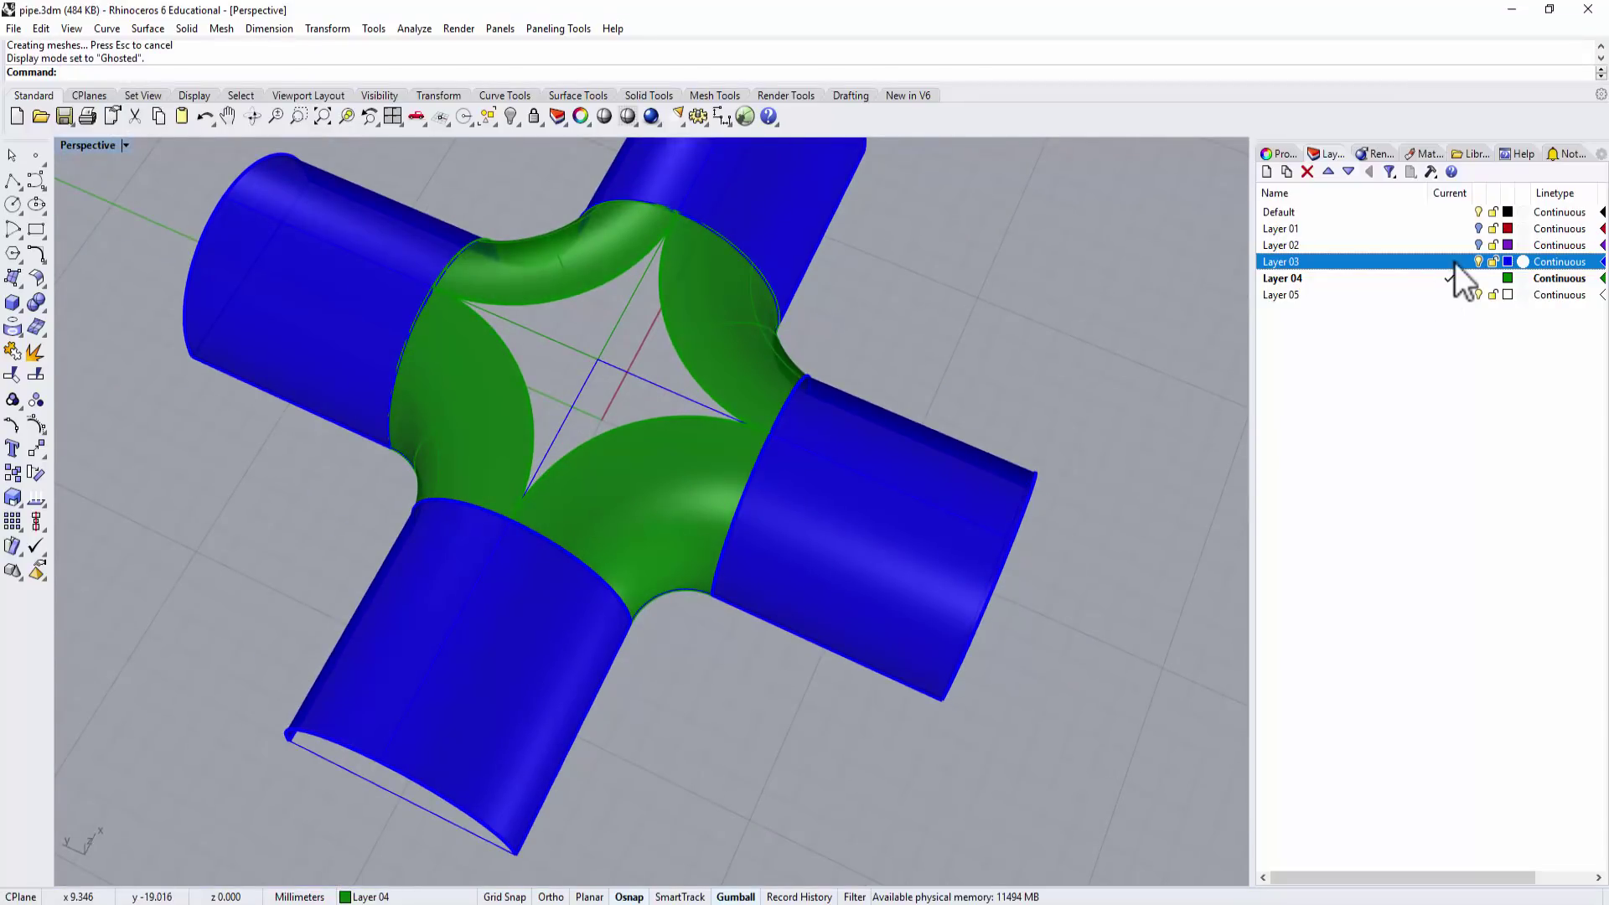
# Hide Layer 03, undo the rotated copies, select the remaining patch, and restore four views.
pyautogui.click(1479, 262)
pyautogui.moveTo(921, 385); pyautogui.dragTo(657, 466, button='right')
pyautogui.click(687, 452)
pyautogui.click(924, 474)
pyautogui.hotkey('ctrl', 'z')
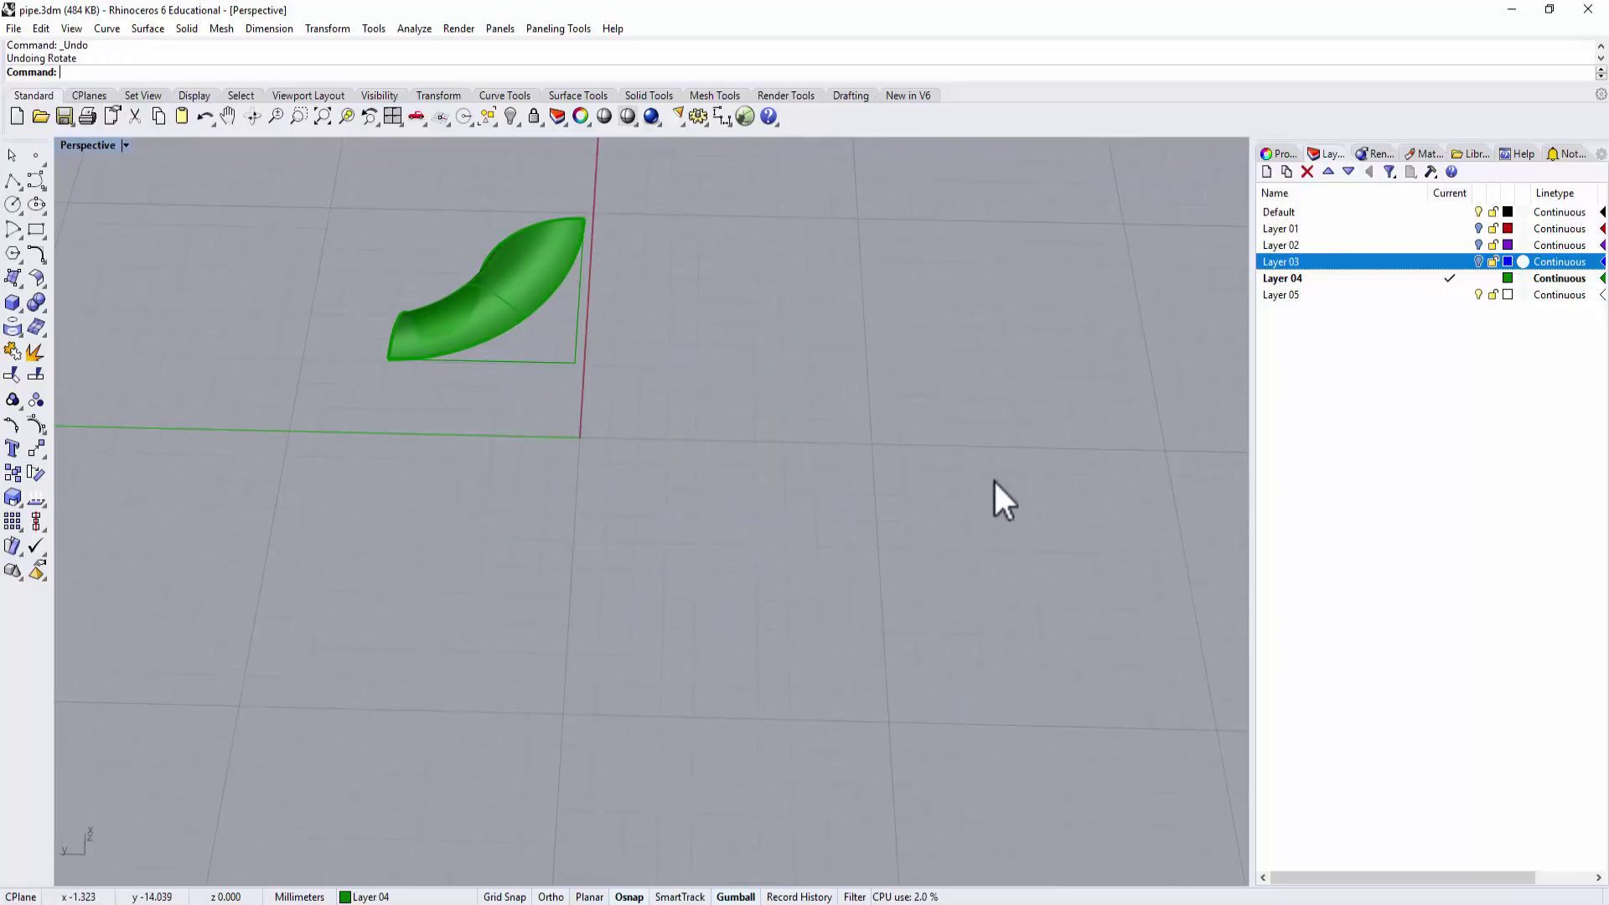
pyautogui.moveTo(958, 398); pyautogui.dragTo(1014, 566, button='right')
pyautogui.click(757, 406)
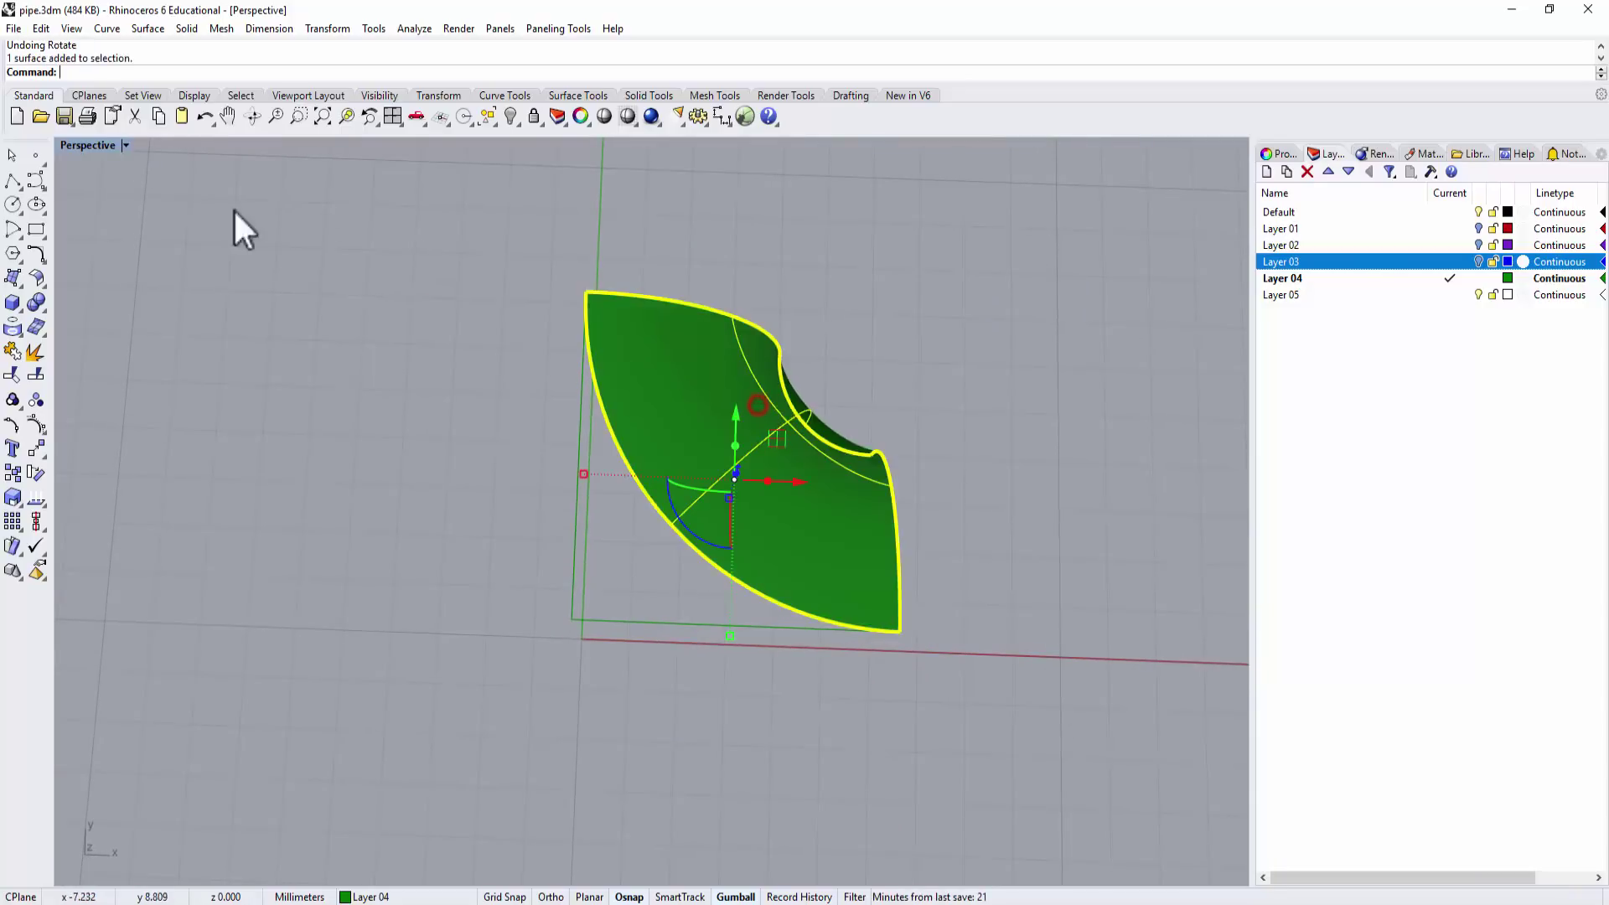
pyautogui.doubleClick(87, 146)
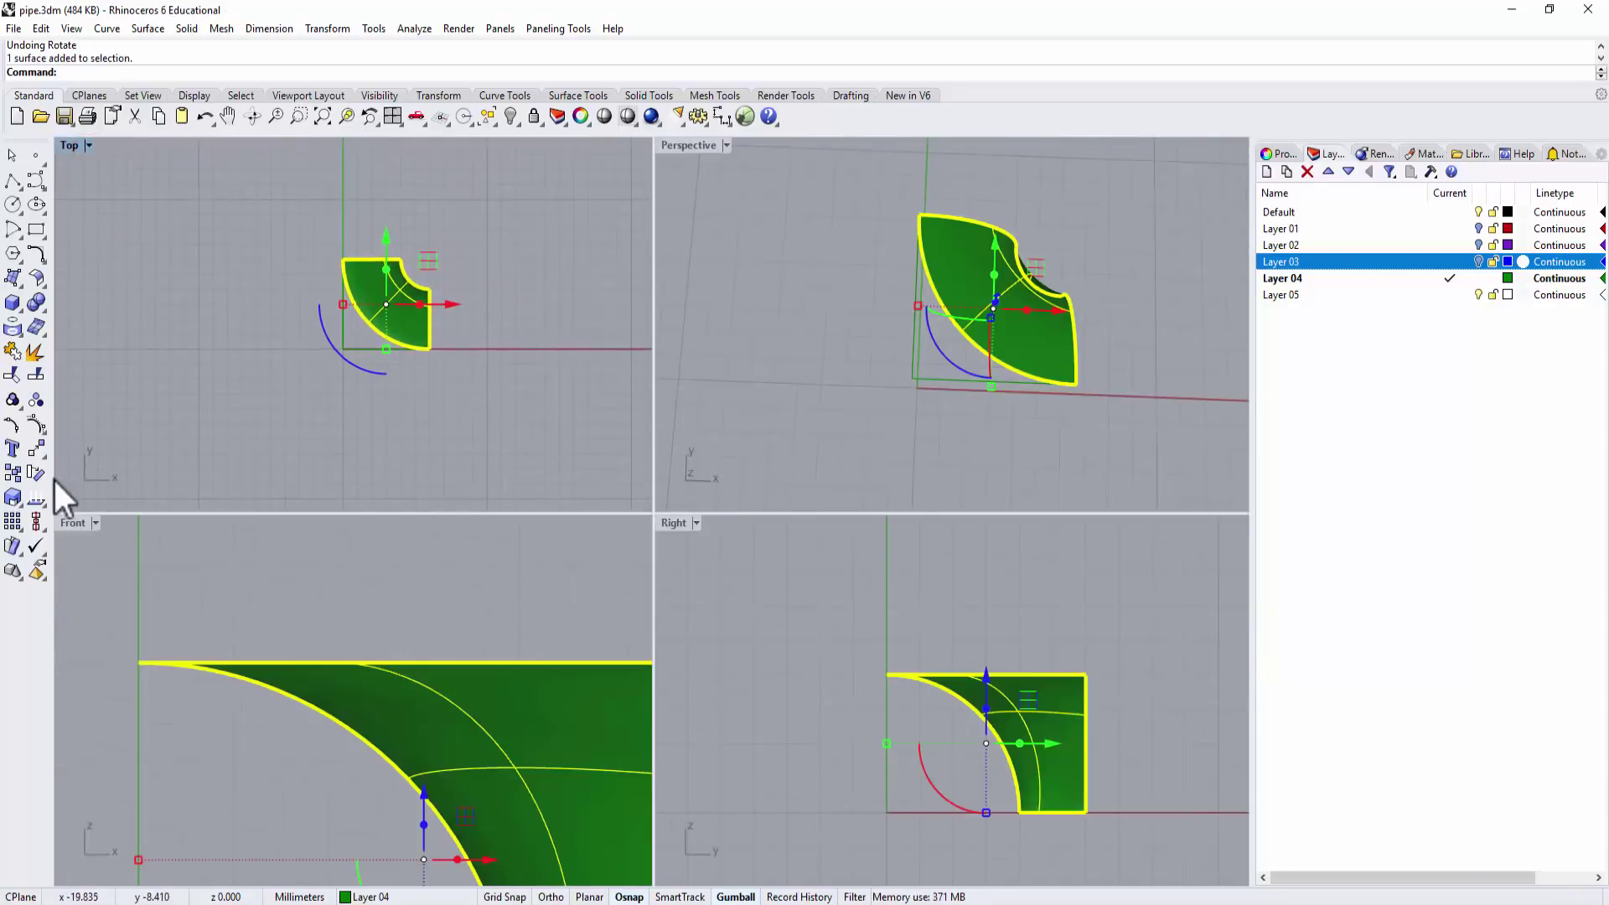
# Mirror the green patch across the Y axis and delete the original right-hand patch.
pyautogui.click(33, 449)
pyautogui.click(171, 456)
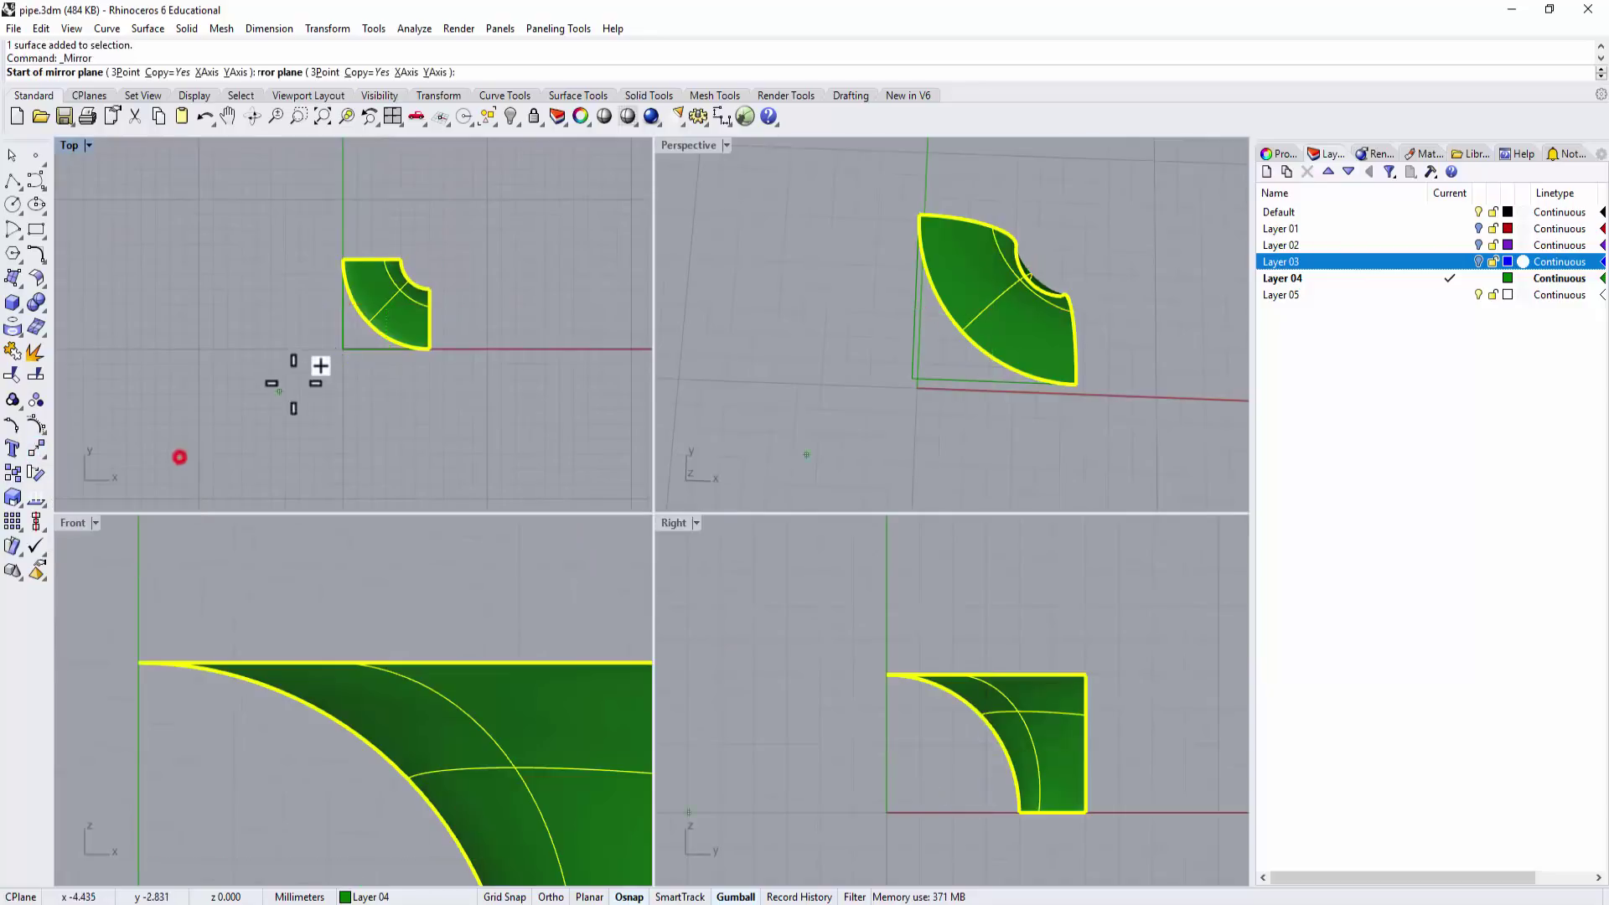
pyautogui.click(344, 348)
pyautogui.click(366, 183)
pyautogui.click(593, 359)
pyautogui.click(1052, 327)
pyautogui.press('Delete')
# Set the lower arc and right-hand curve's display colour to Red in Properties.
pyautogui.moveTo(1070, 399); pyautogui.dragTo(817, 256, button='right')
pyautogui.moveTo(986, 282); pyautogui.dragTo(944, 406, button='right')
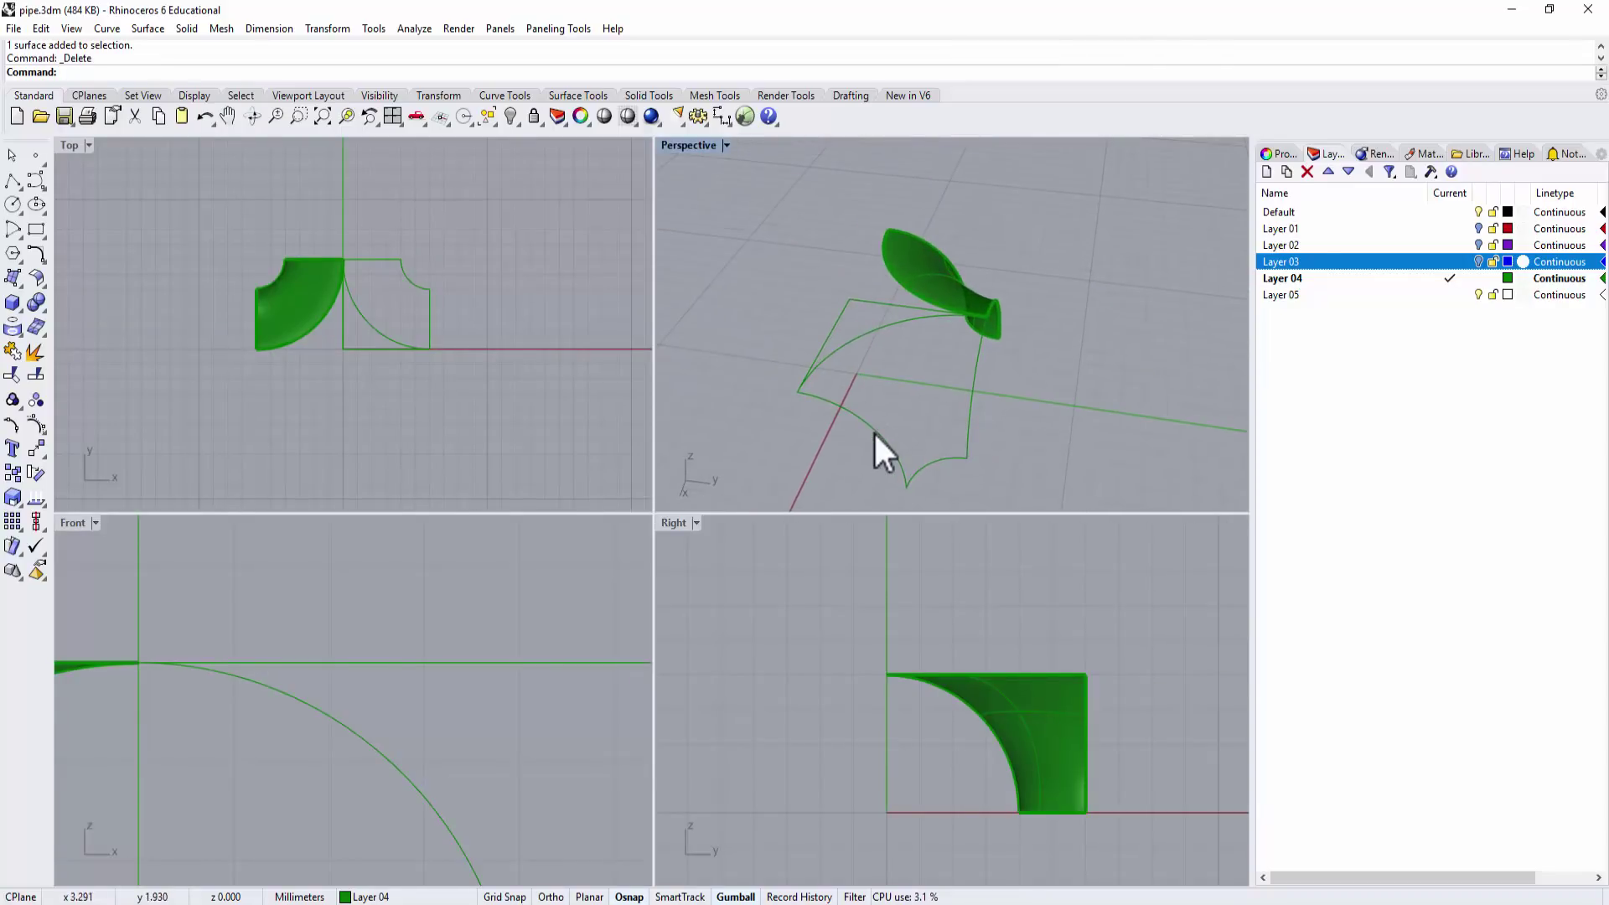
pyautogui.click(877, 433)
pyautogui.keyDown('shift'); pyautogui.click(975, 387); pyautogui.keyUp('shift')
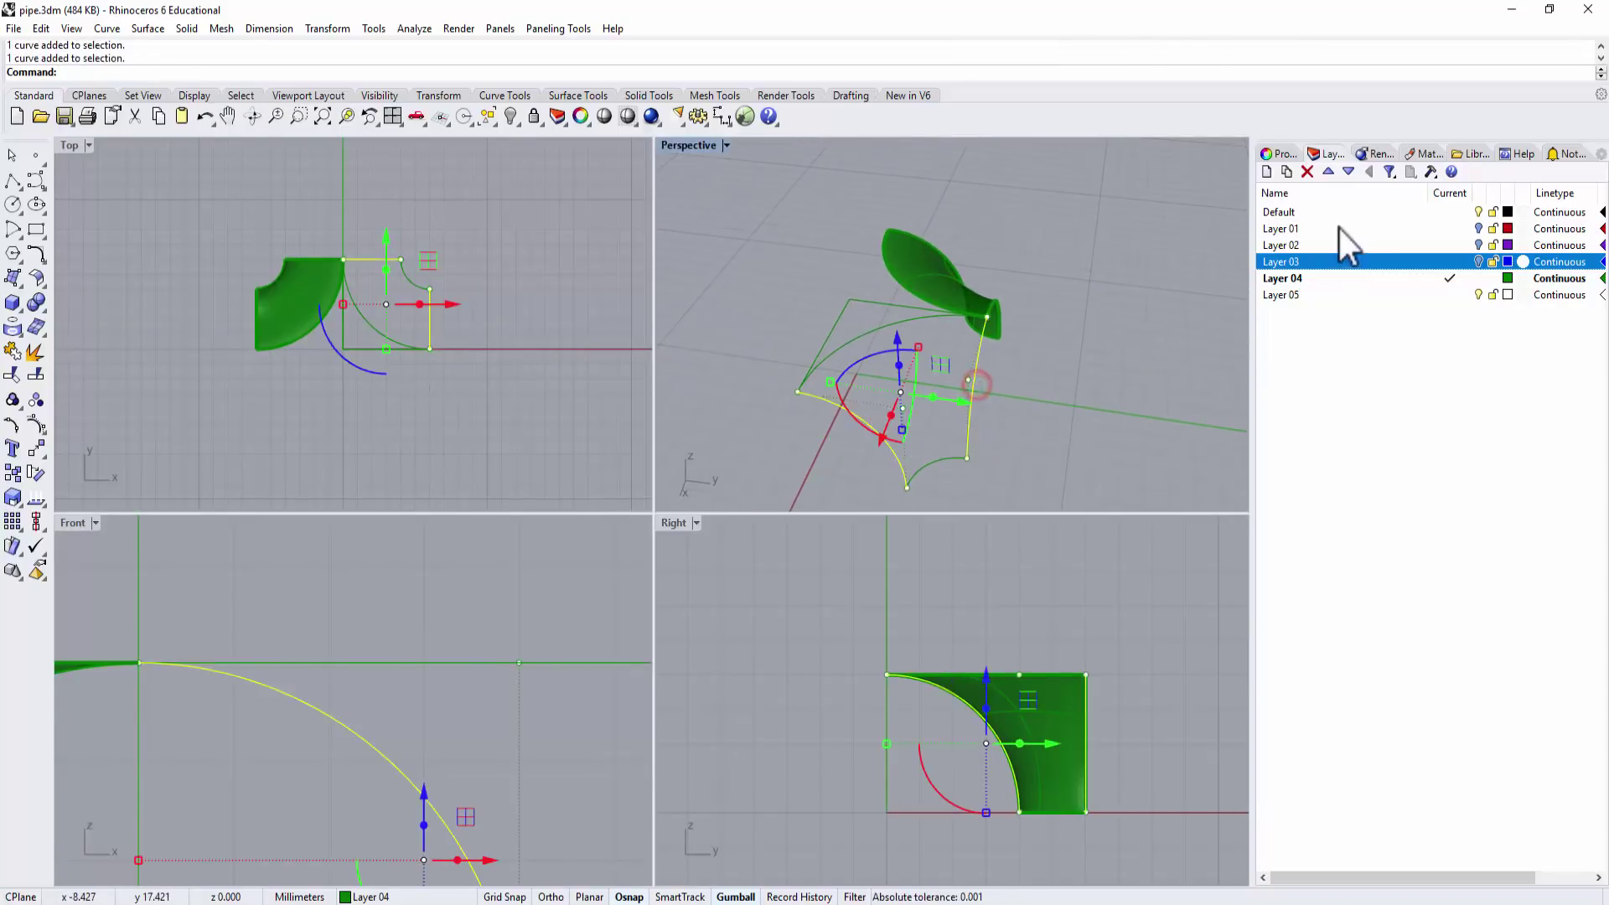
pyautogui.click(1276, 154)
pyautogui.click(1592, 282)
pyautogui.click(1480, 364)
pyautogui.click(1215, 366)
pyautogui.scroll(3, 920, 320)
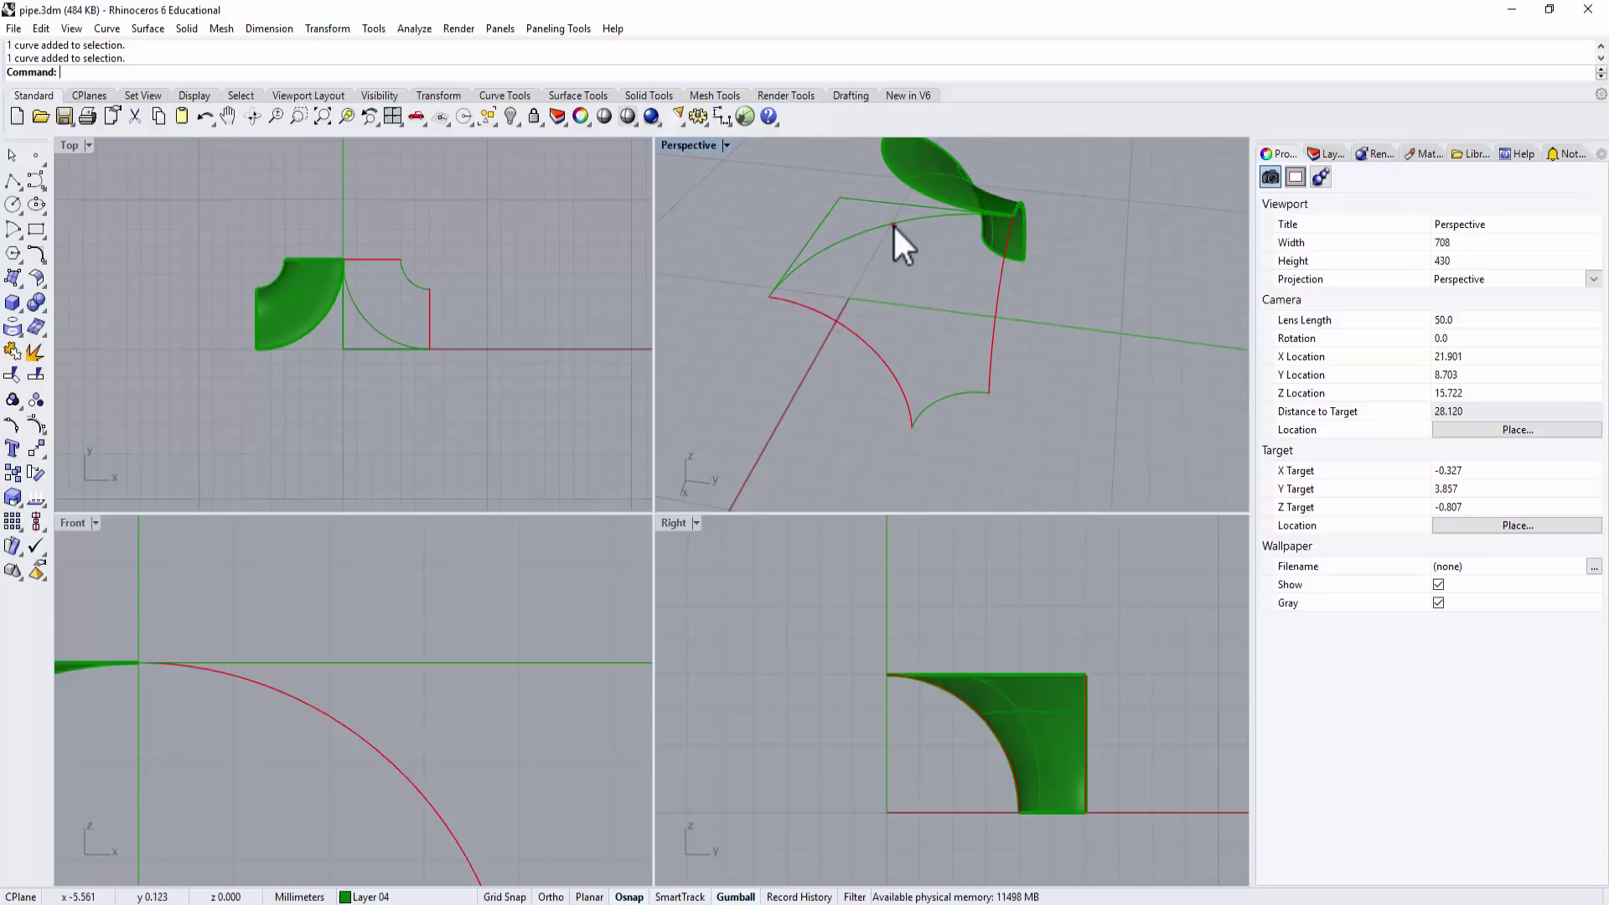
pyautogui.click(951, 405)
pyautogui.click(1094, 375)
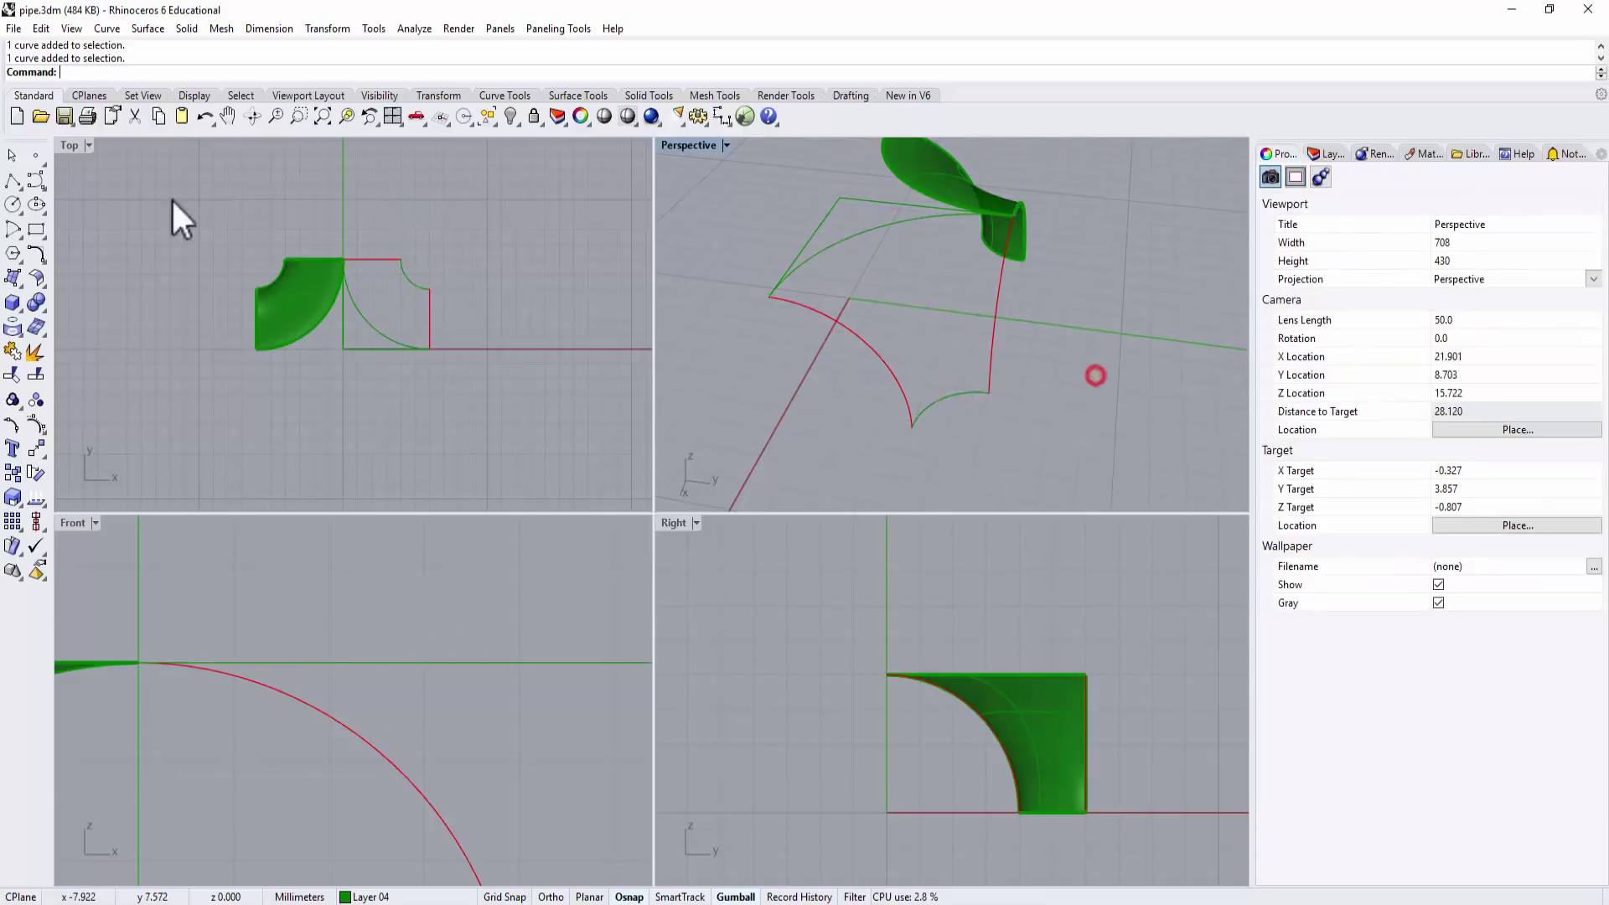
# Sweep 2 Rails using the upper and lower arcs as rails and both red curves as cross sections.
pyautogui.click(109, 27)
pyautogui.moveTo(145, 27)
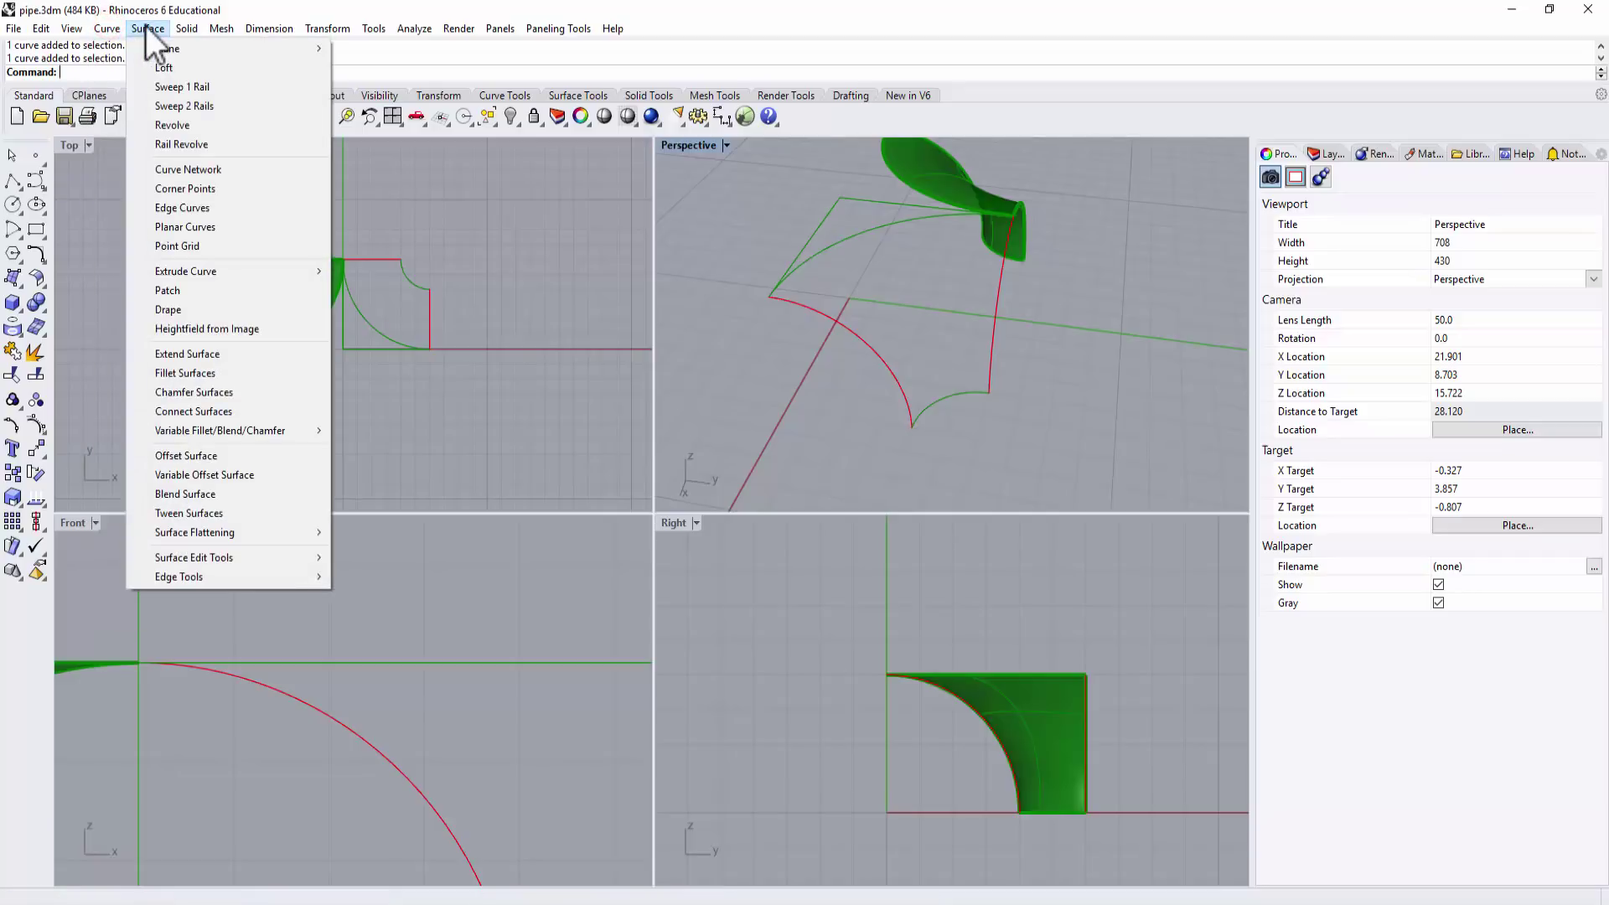
pyautogui.click(178, 107)
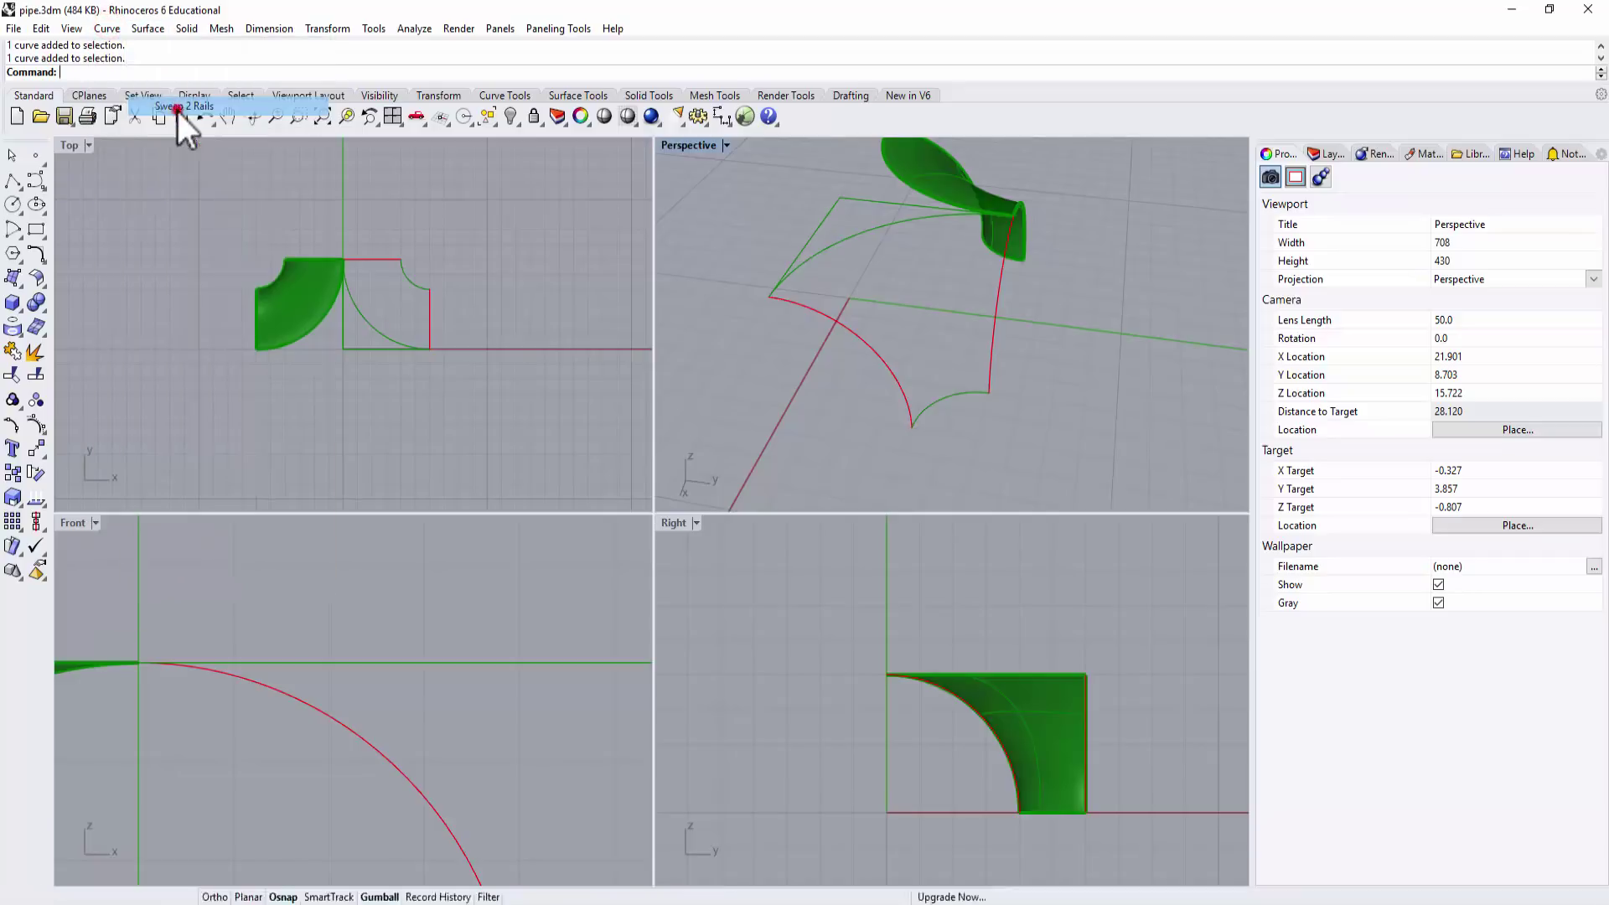
pyautogui.click(917, 220)
pyautogui.click(951, 398)
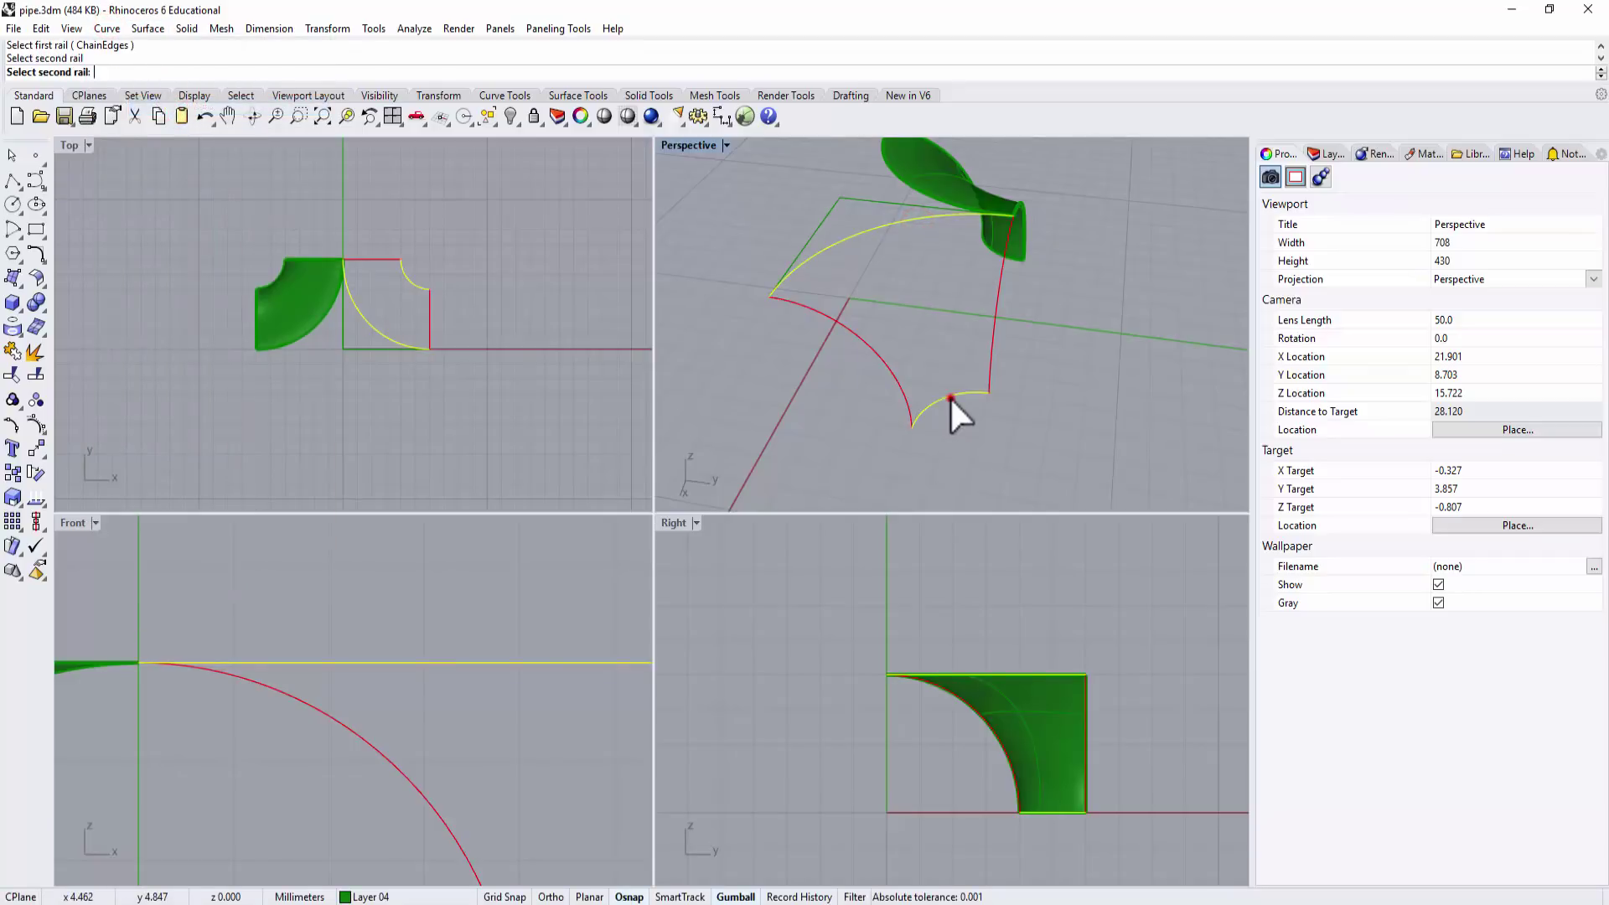
pyautogui.click(857, 337)
pyautogui.click(991, 318)
pyautogui.press('Return')
pyautogui.click(323, 525)
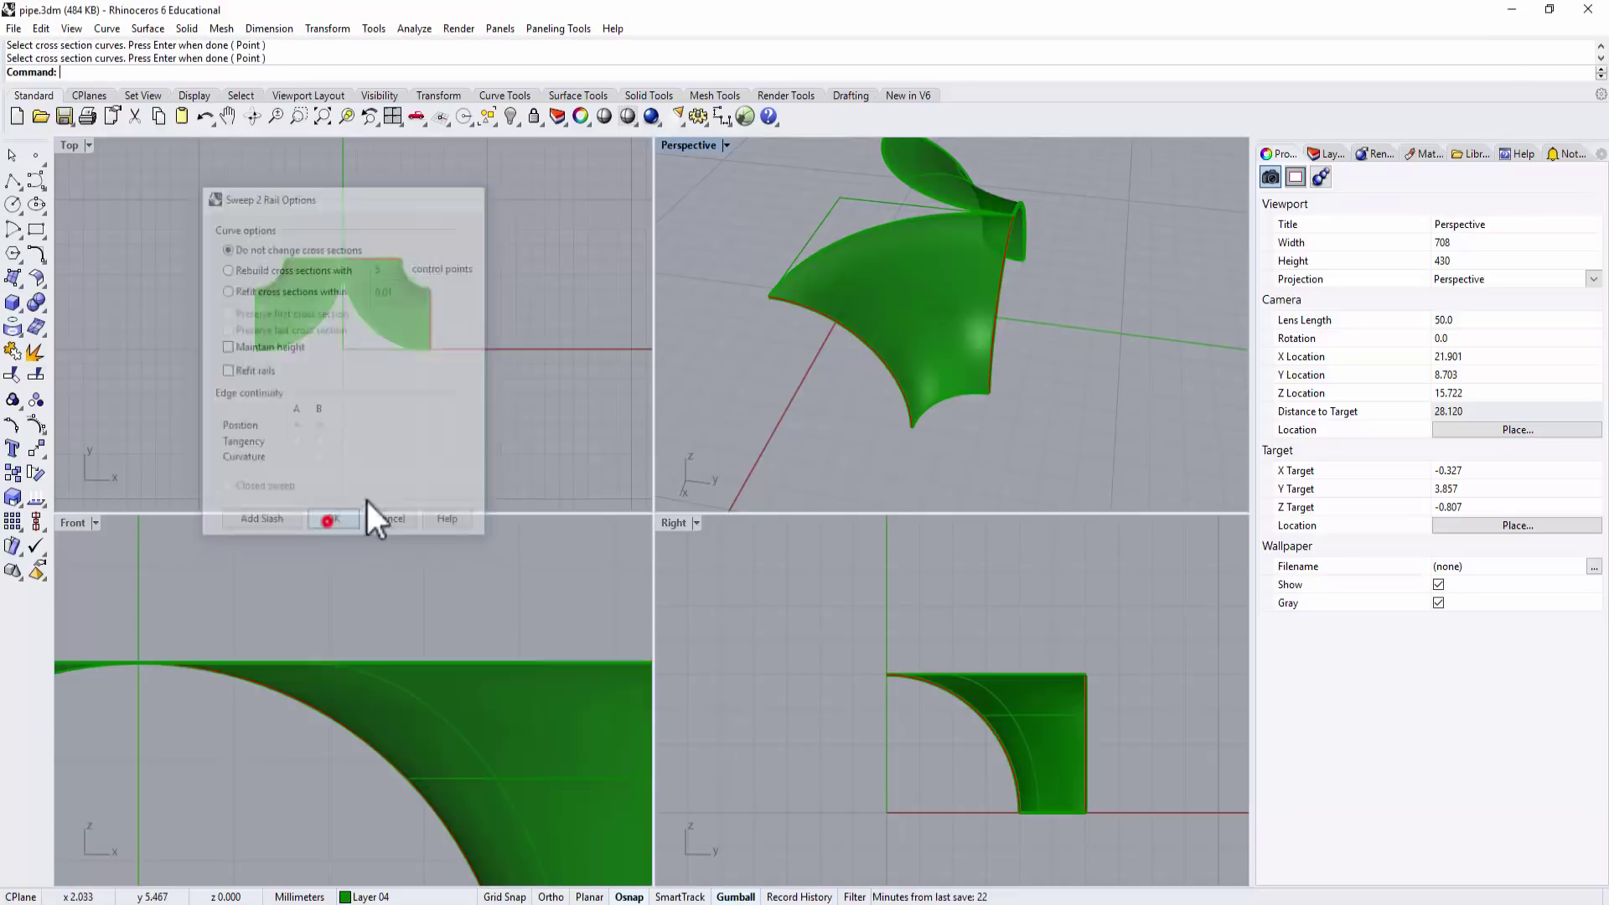
pyautogui.moveTo(945, 309); pyautogui.dragTo(1051, 294, button='right')
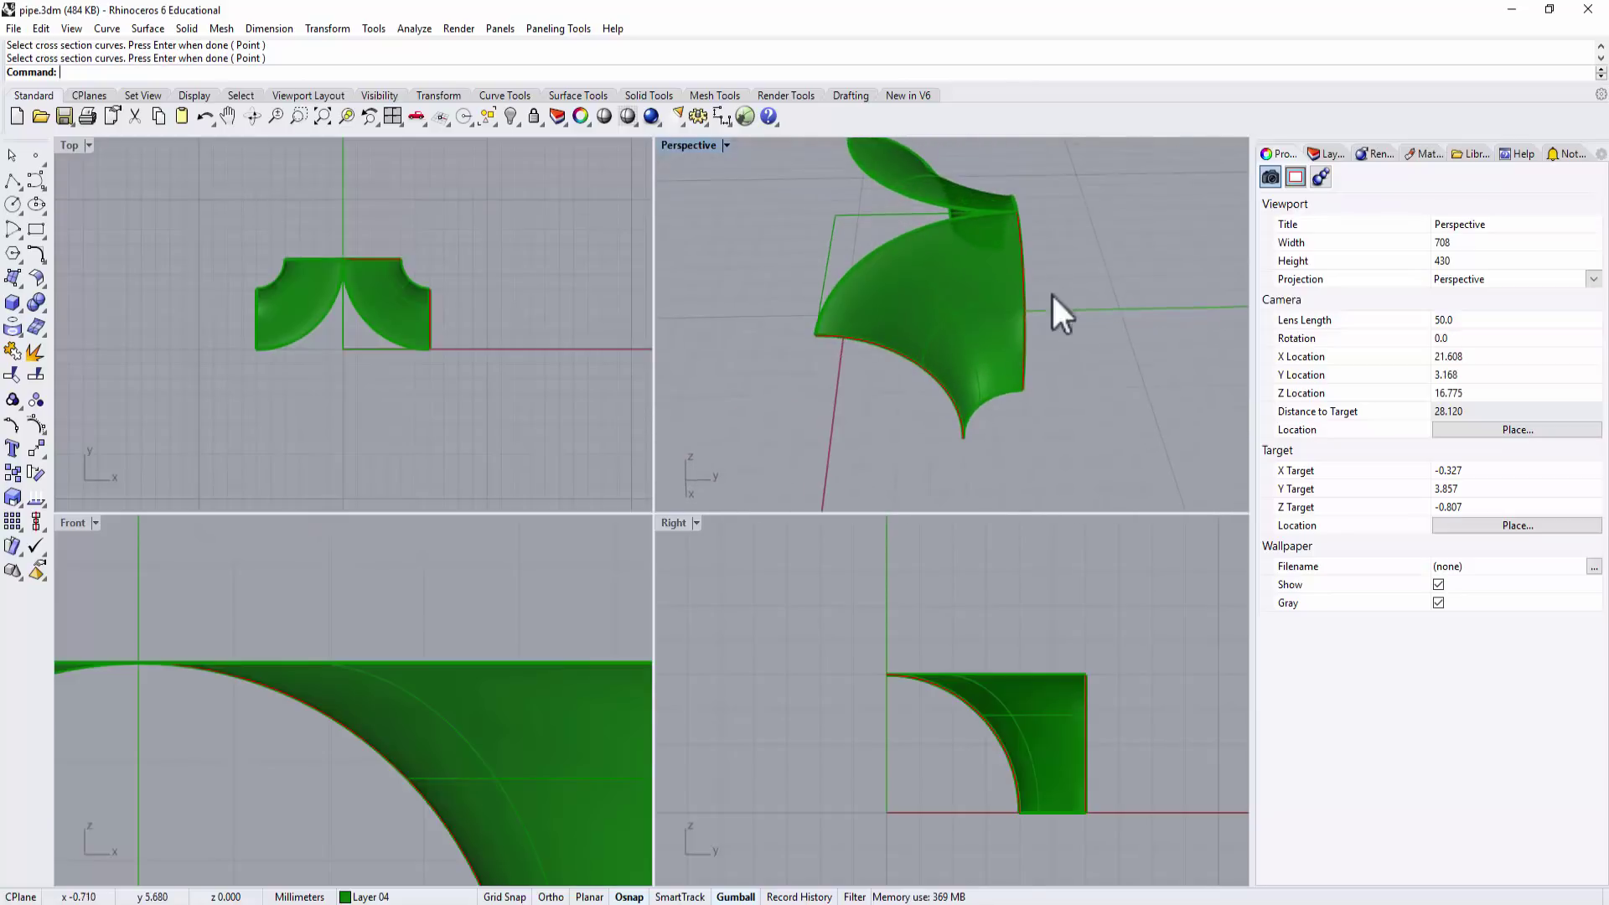
# Turn Layer 03 back on and hide all 26 curves with Select Curves and Hide.
pyautogui.click(1341, 153)
pyautogui.click(1477, 261)
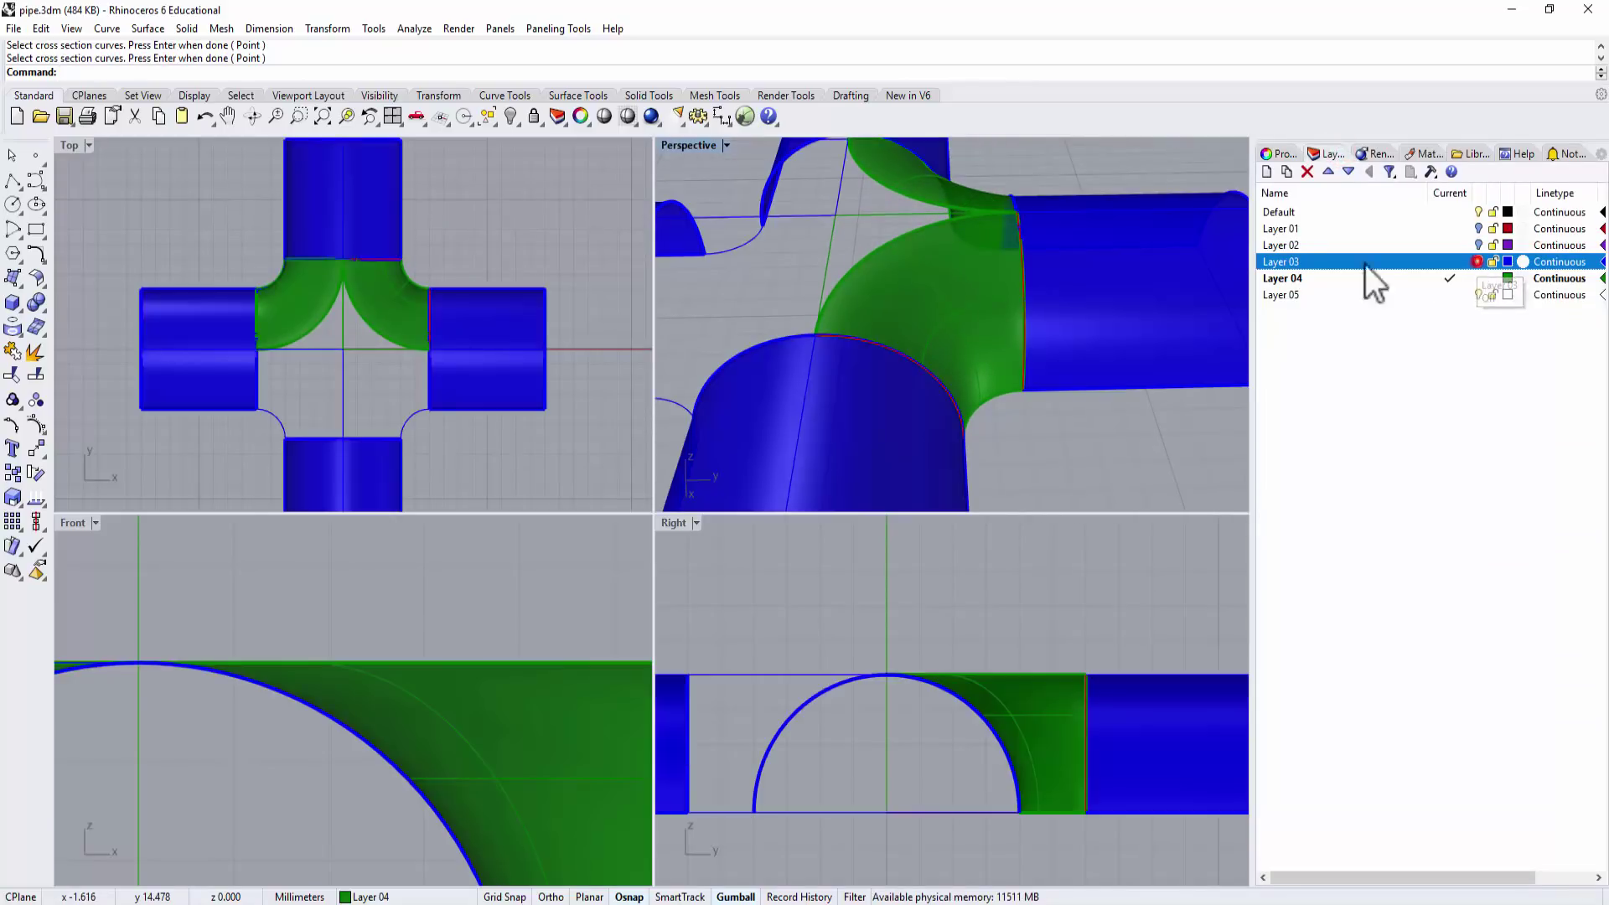
pyautogui.moveTo(1049, 412); pyautogui.dragTo(1134, 420, button='right')
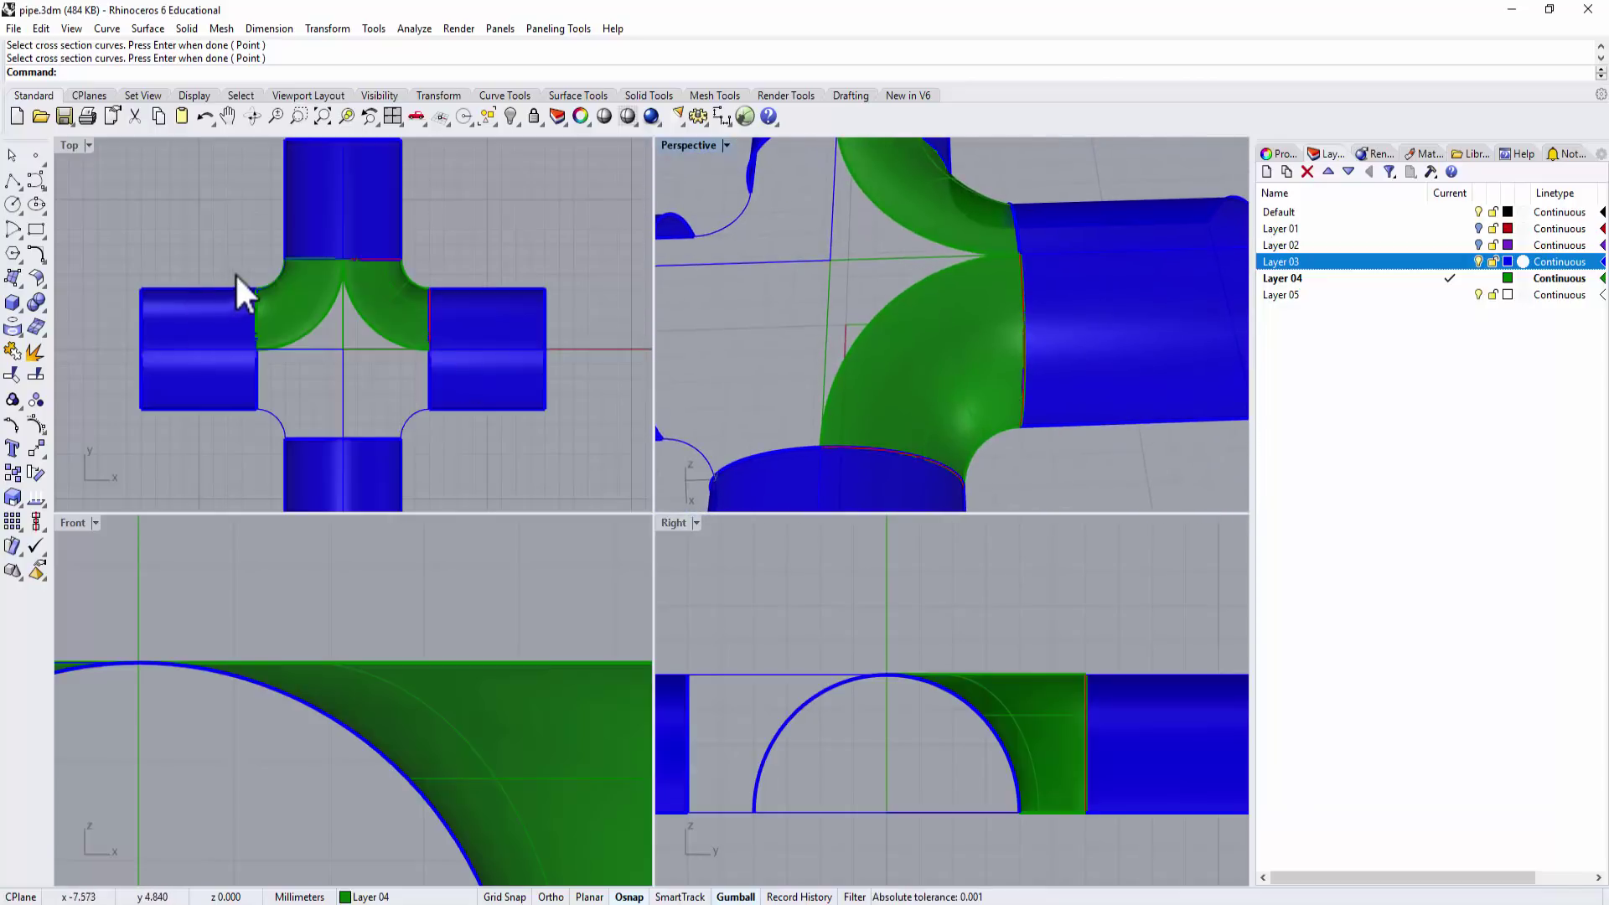
pyautogui.click(493, 125)
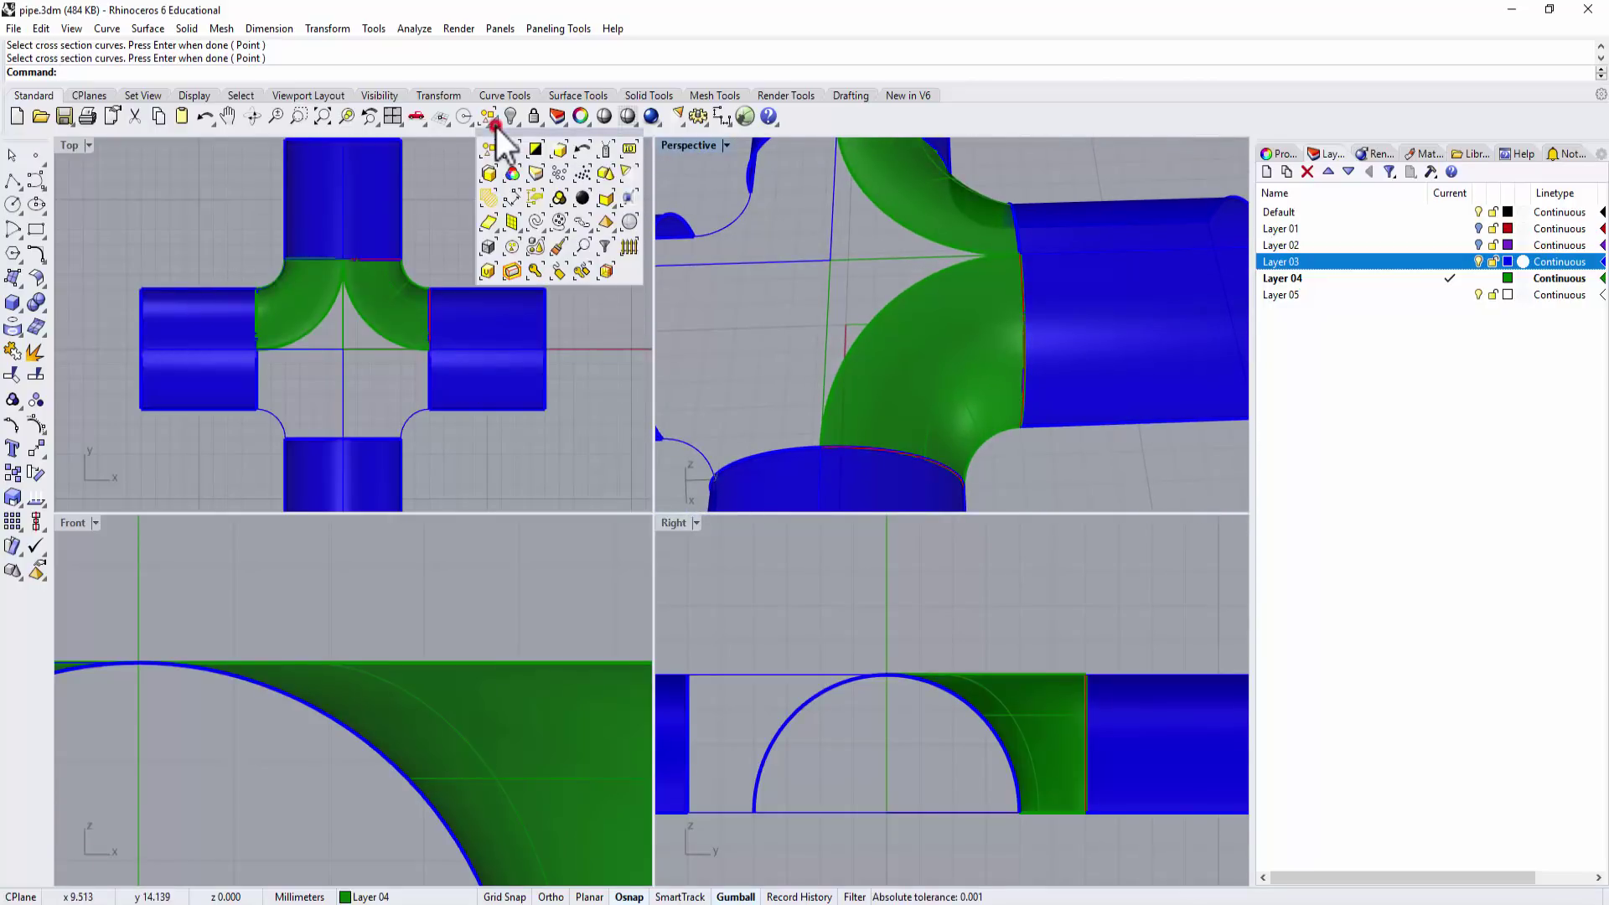
pyautogui.click(536, 222)
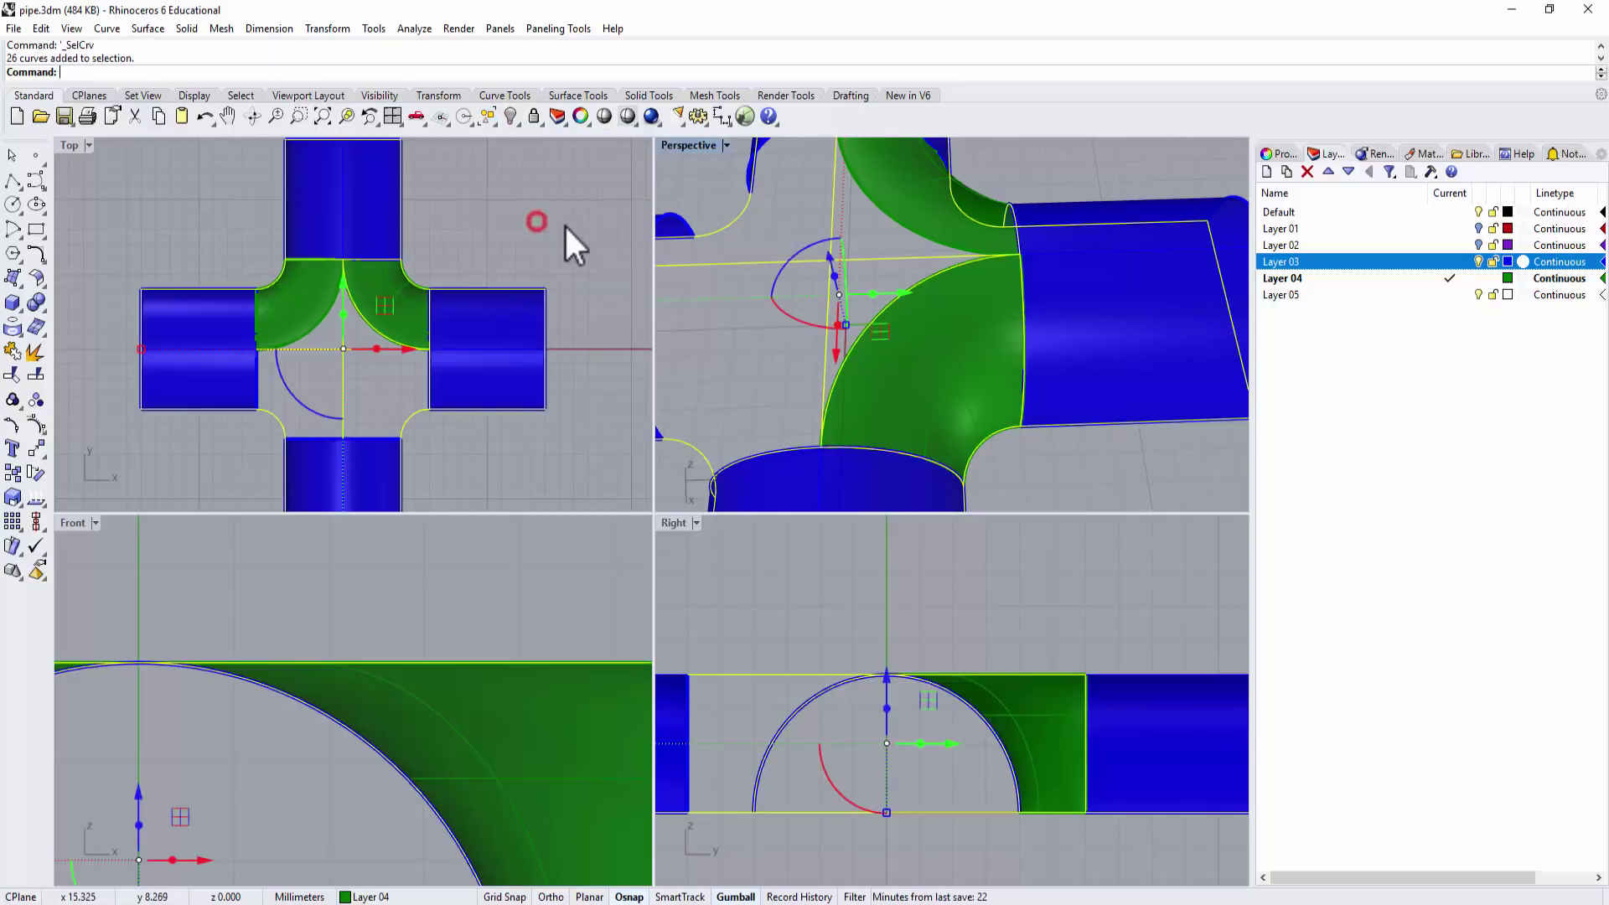
pyautogui.write('Hide')
pyautogui.press('Return')
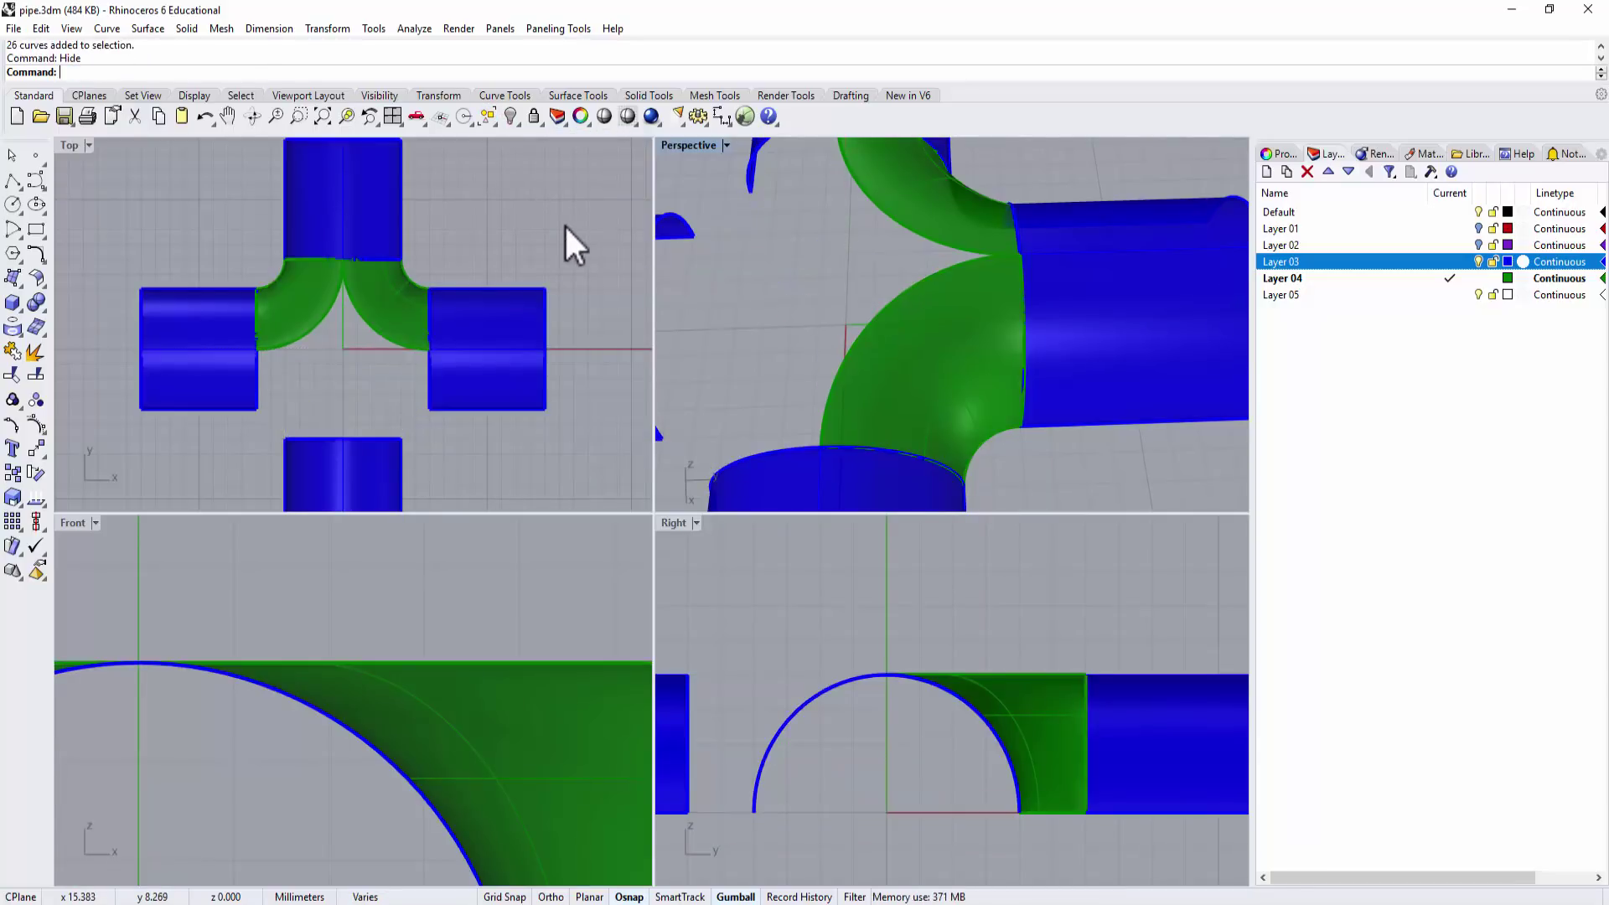
# Maximize the Perspective view and orbit to see the junction from above.
pyautogui.doubleClick(692, 144)
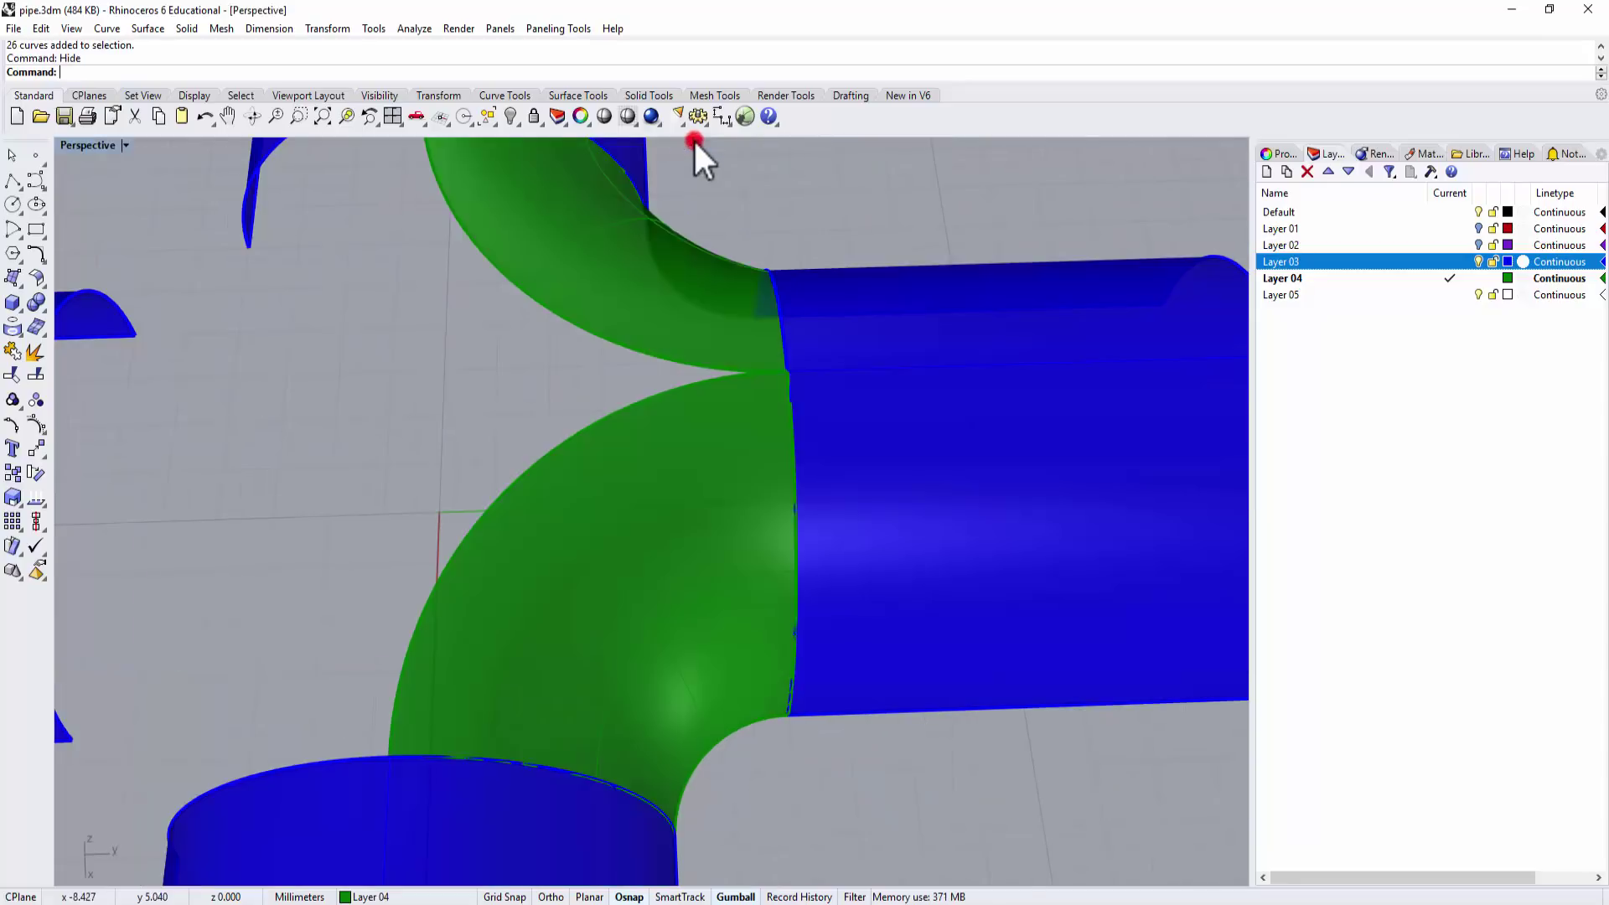
pyautogui.moveTo(700, 251); pyautogui.dragTo(765, 379, button='right')
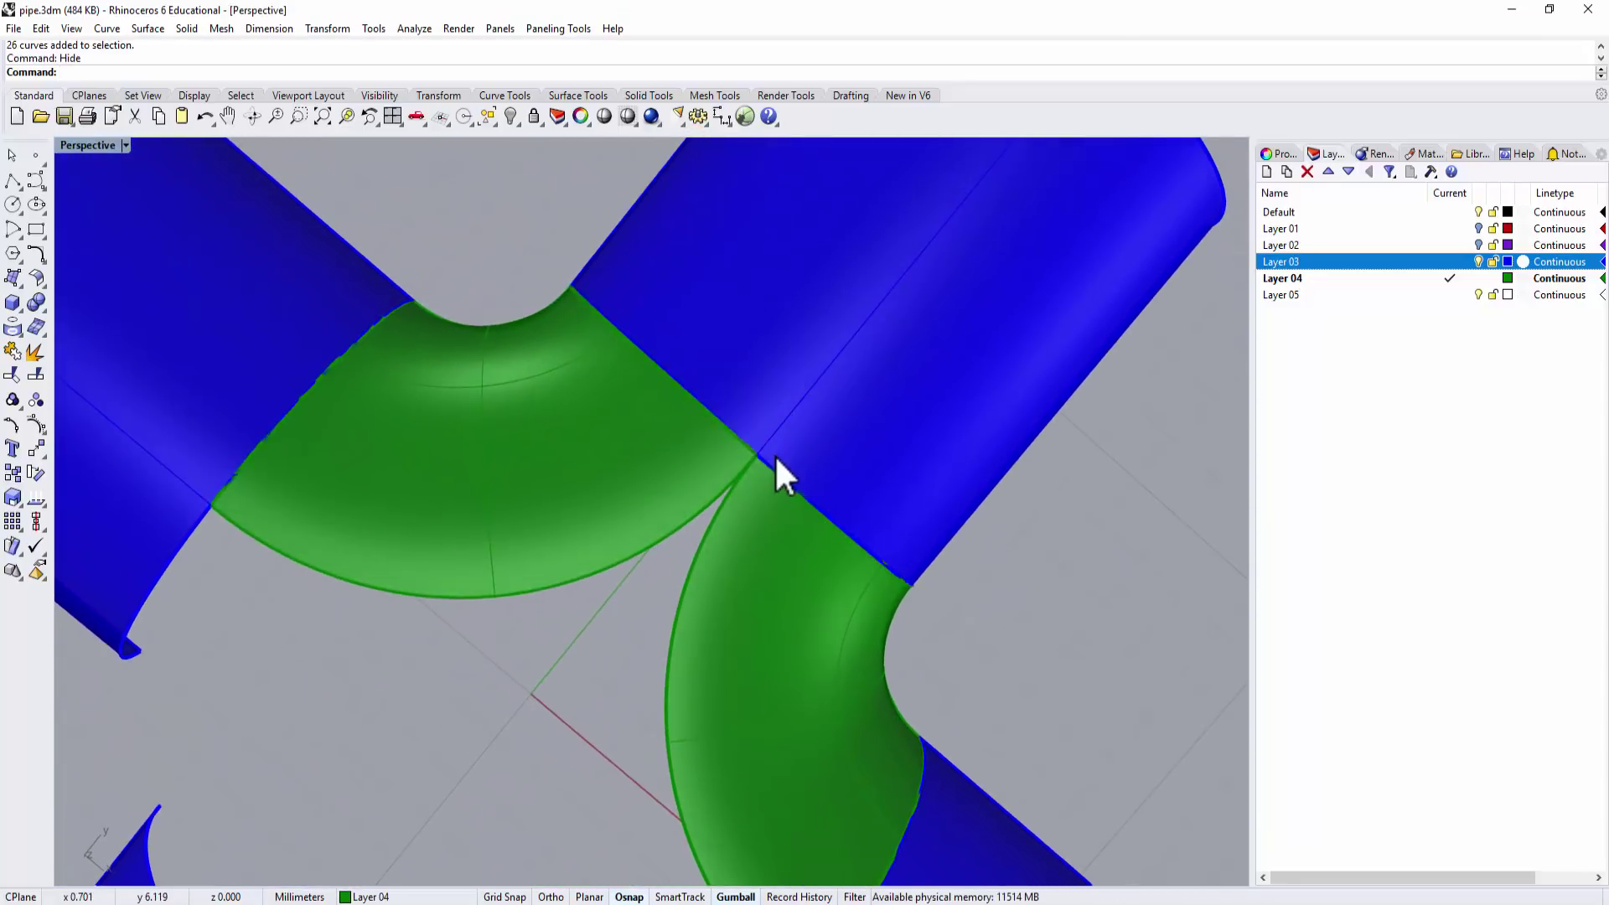
pyautogui.scroll(3, 771, 486)
pyautogui.moveTo(771, 496); pyautogui.dragTo(675, 373, button='right')
pyautogui.scroll(-5, 674, 365)
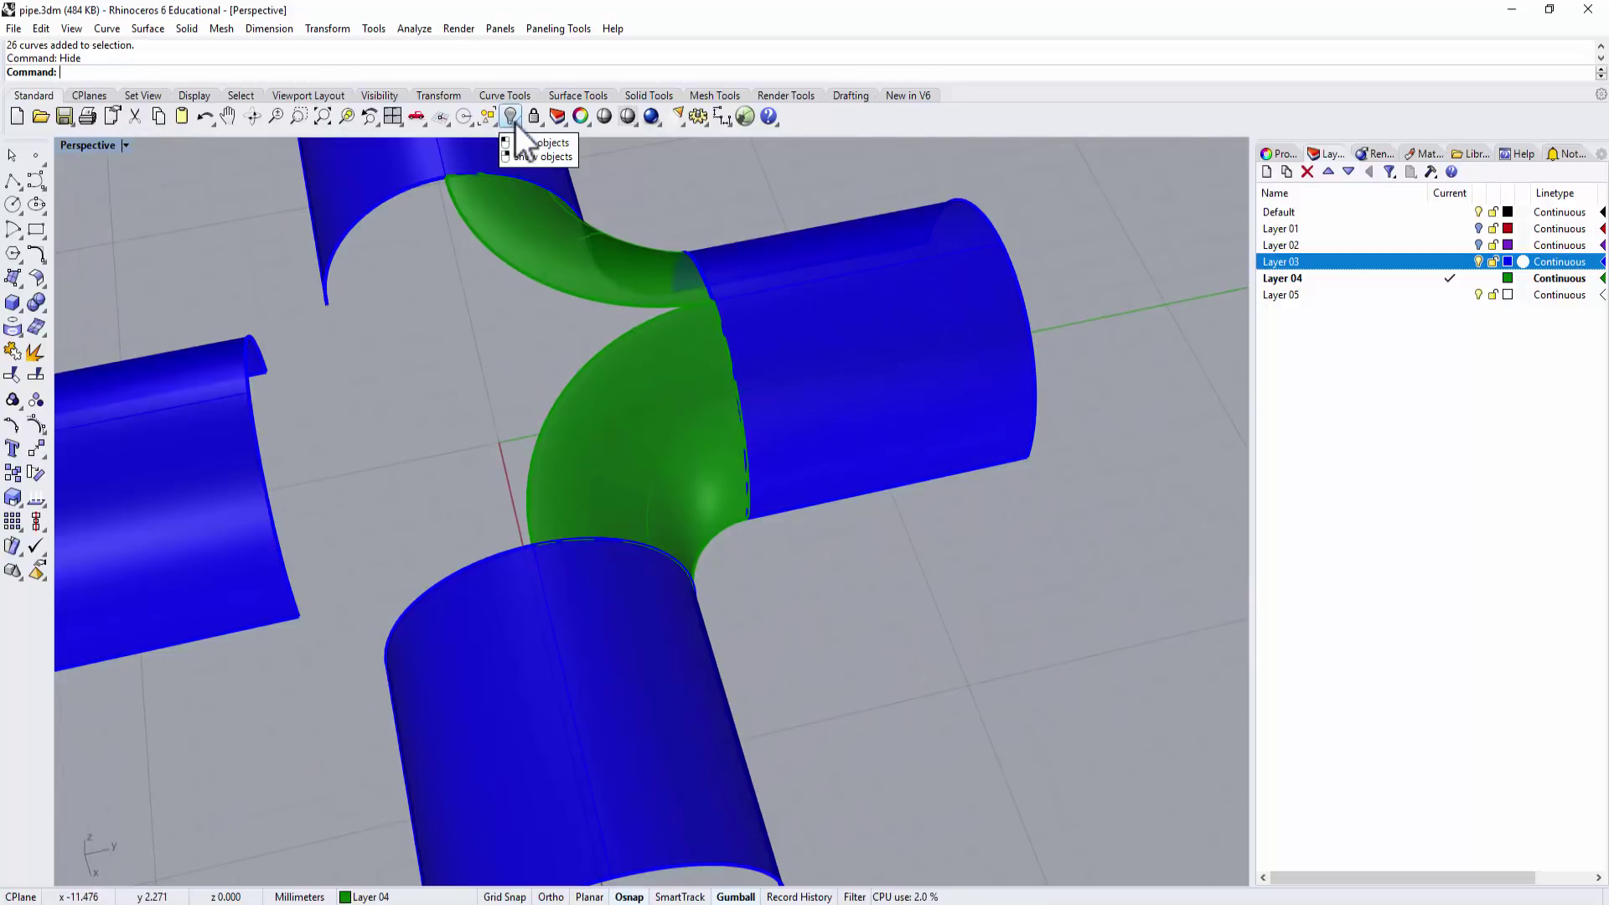
# Run Zebra analysis on the five pipe and patch surfaces.
pyautogui.click(412, 28)
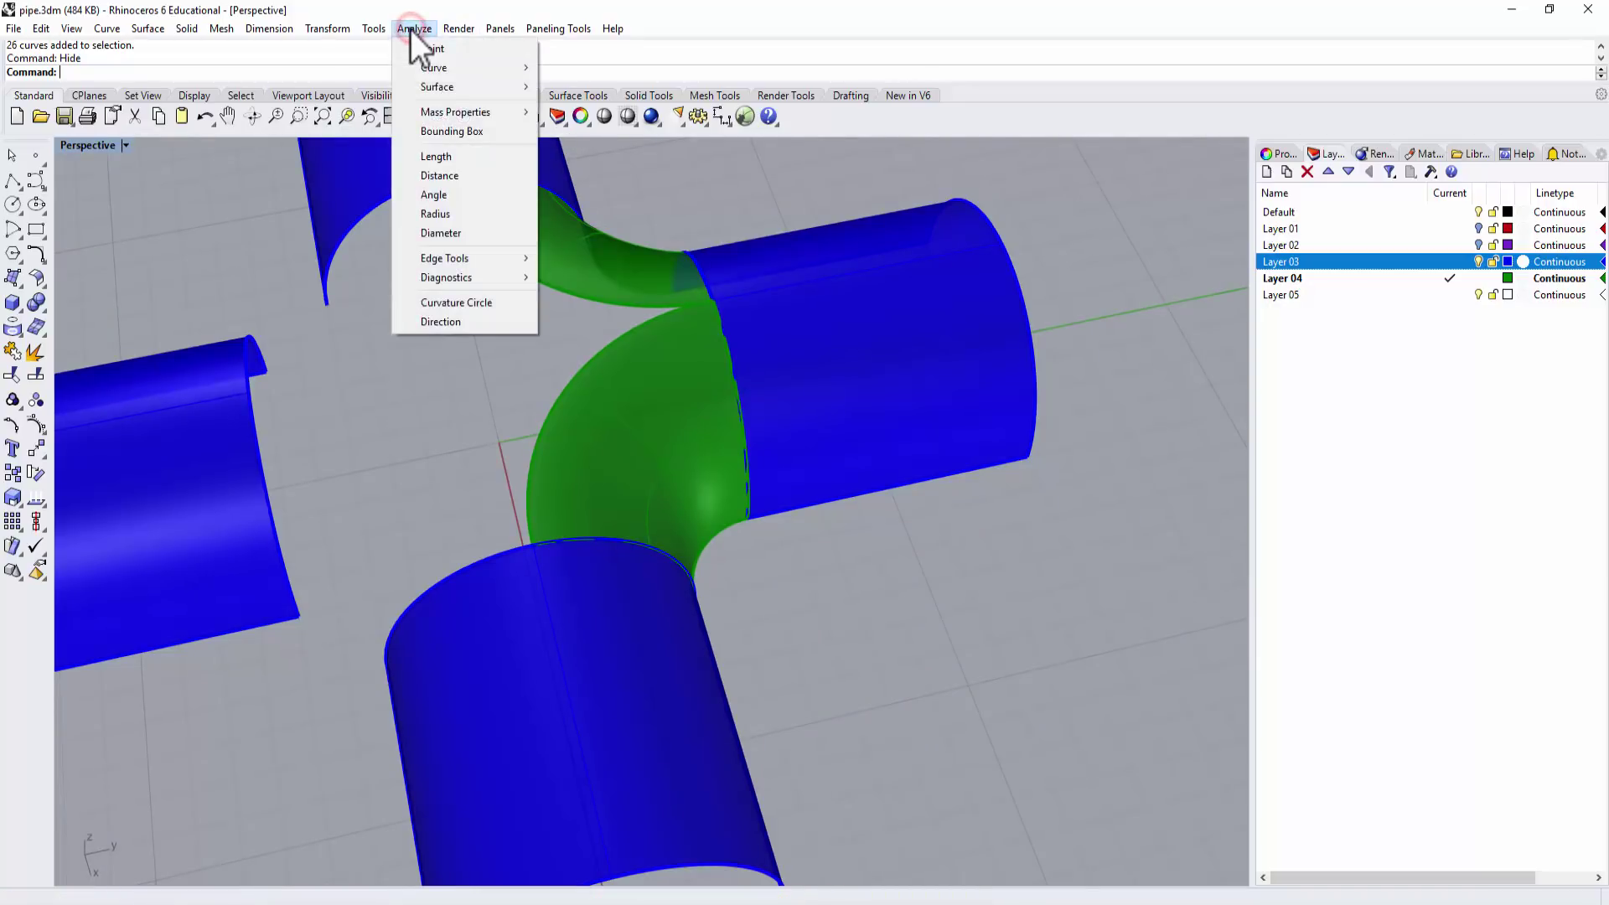
pyautogui.moveTo(436, 88)
pyautogui.click(576, 144)
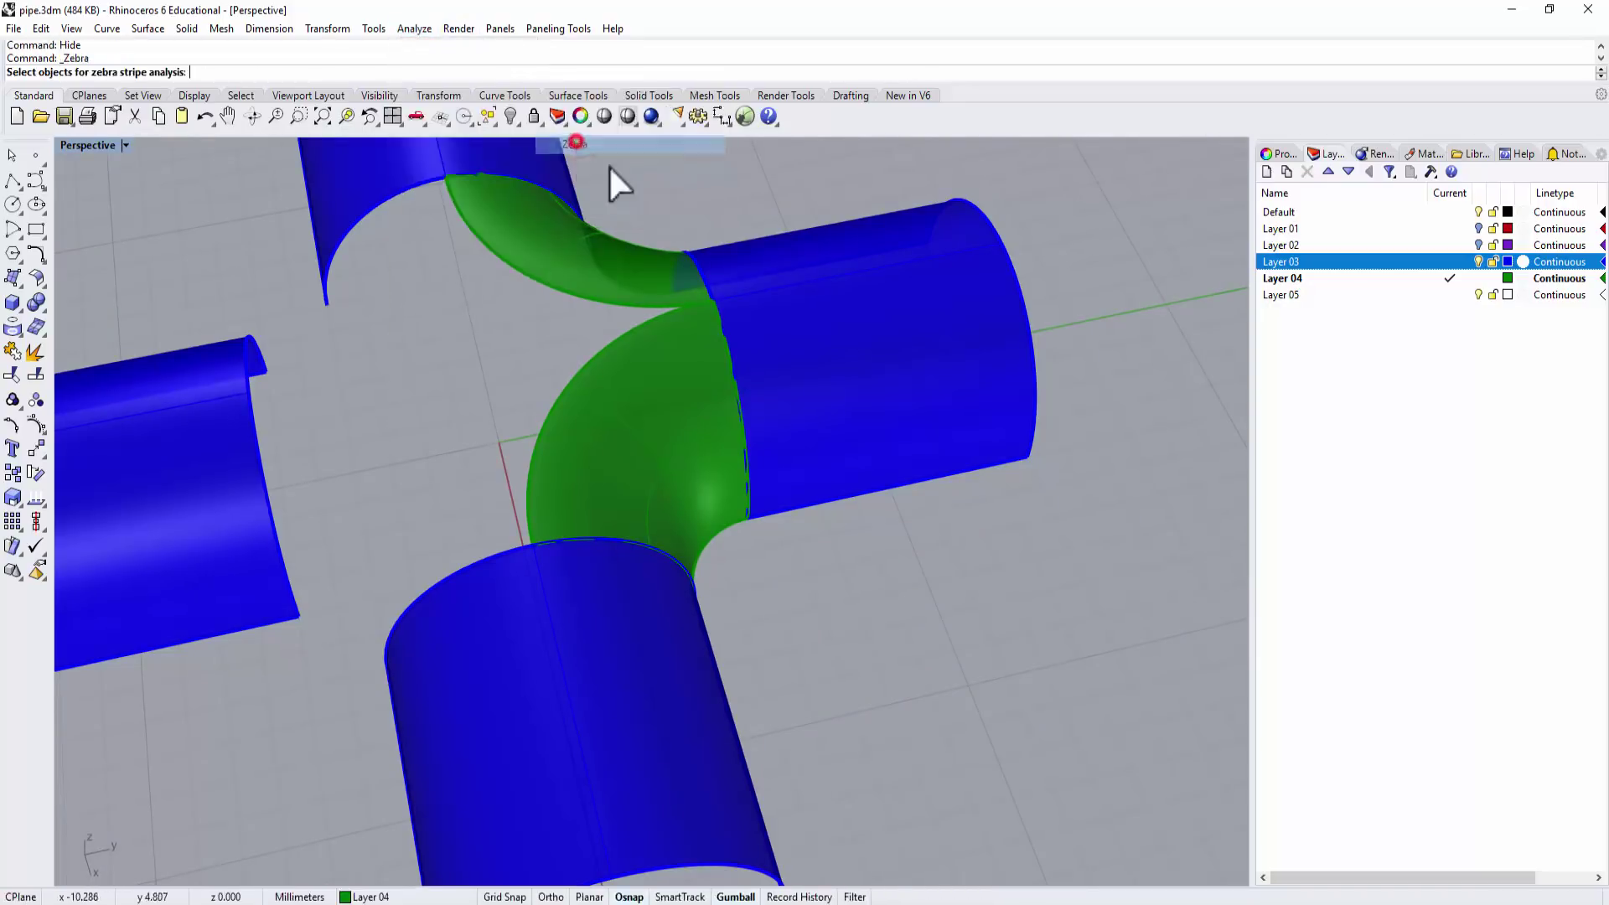
pyautogui.click(662, 616)
pyautogui.click(683, 449)
pyautogui.click(805, 370)
pyautogui.click(624, 278)
pyautogui.click(414, 172)
pyautogui.press('Return')
# Zoom and orbit to examine the zebra stripes across the green-blue seam.
pyautogui.moveTo(1032, 505); pyautogui.dragTo(938, 456, button='right')
pyautogui.scroll(10, 693, 413)
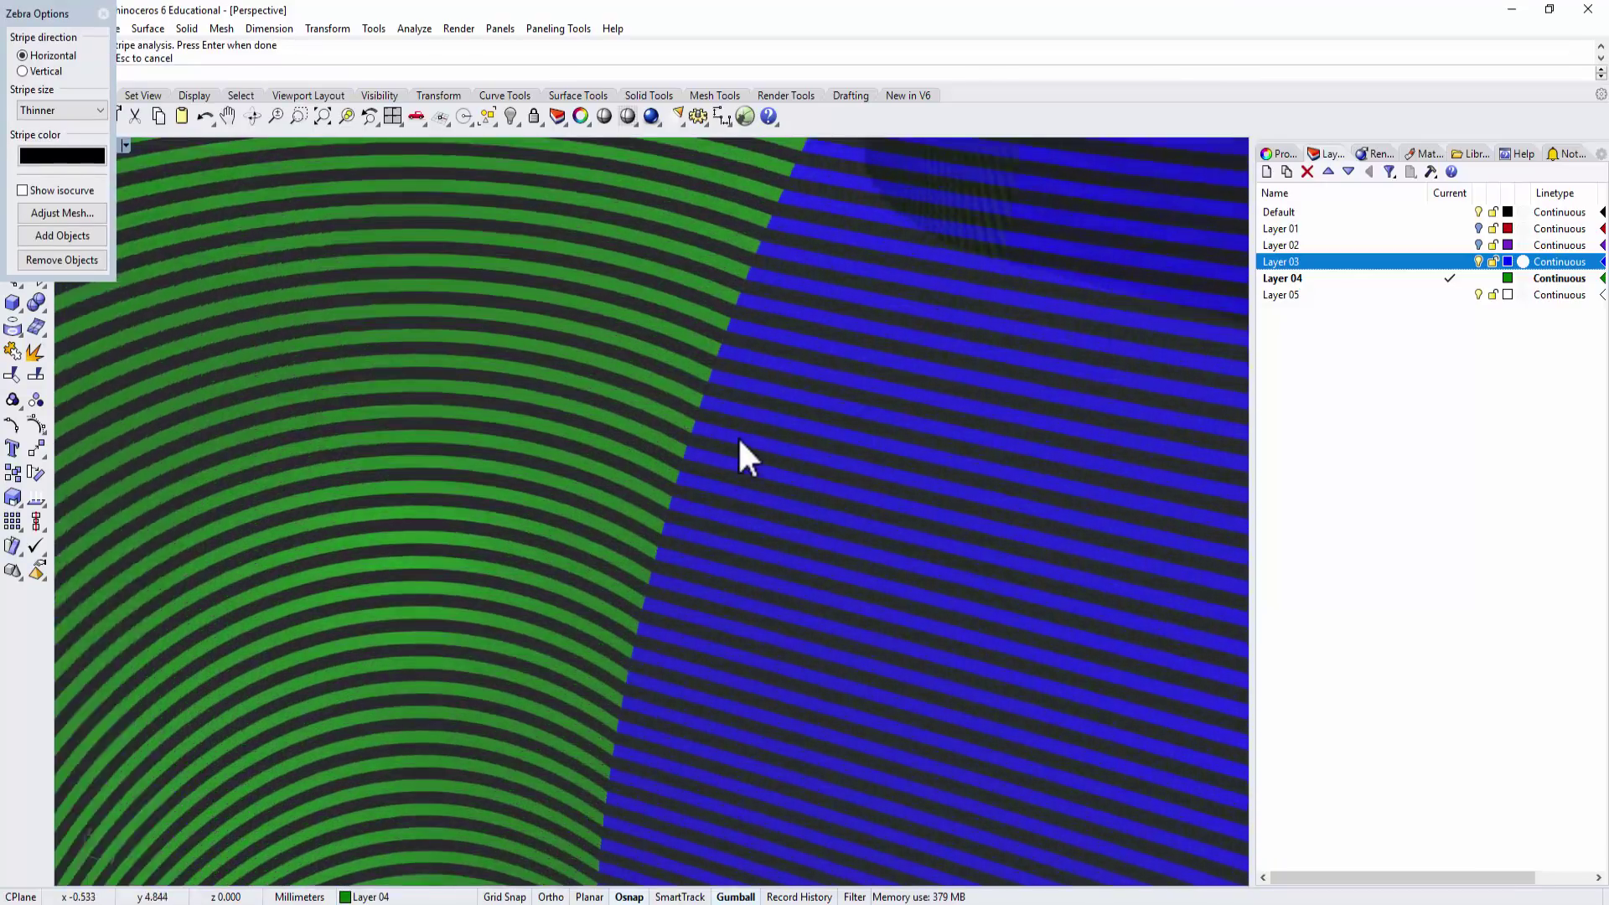
pyautogui.scroll(2, 712, 441)
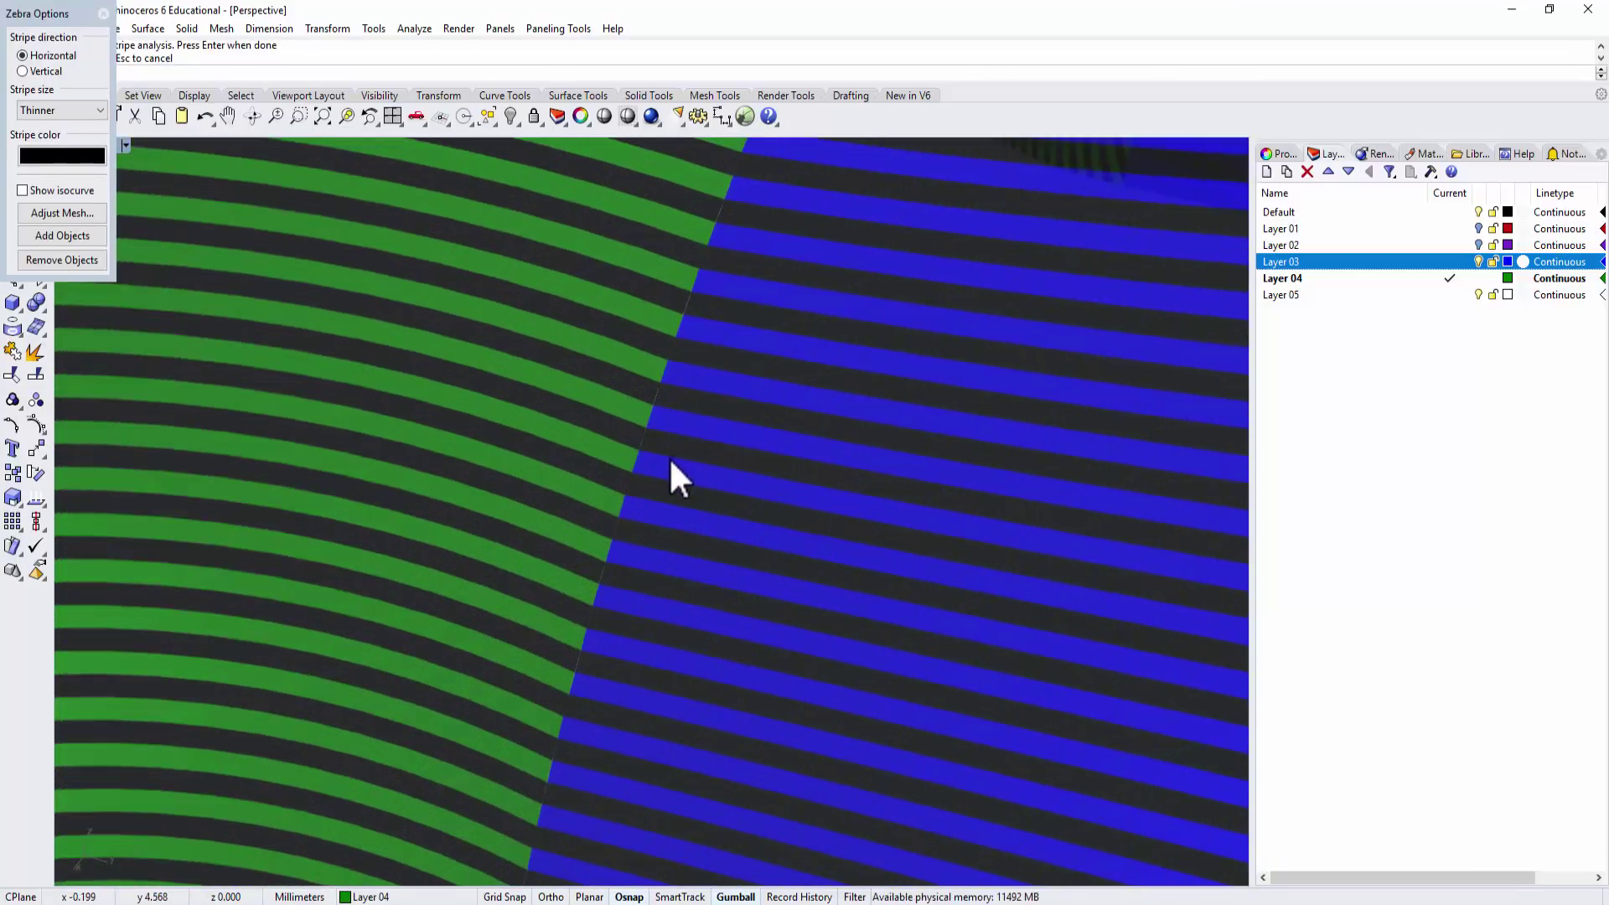
pyautogui.scroll(-5, 670, 459)
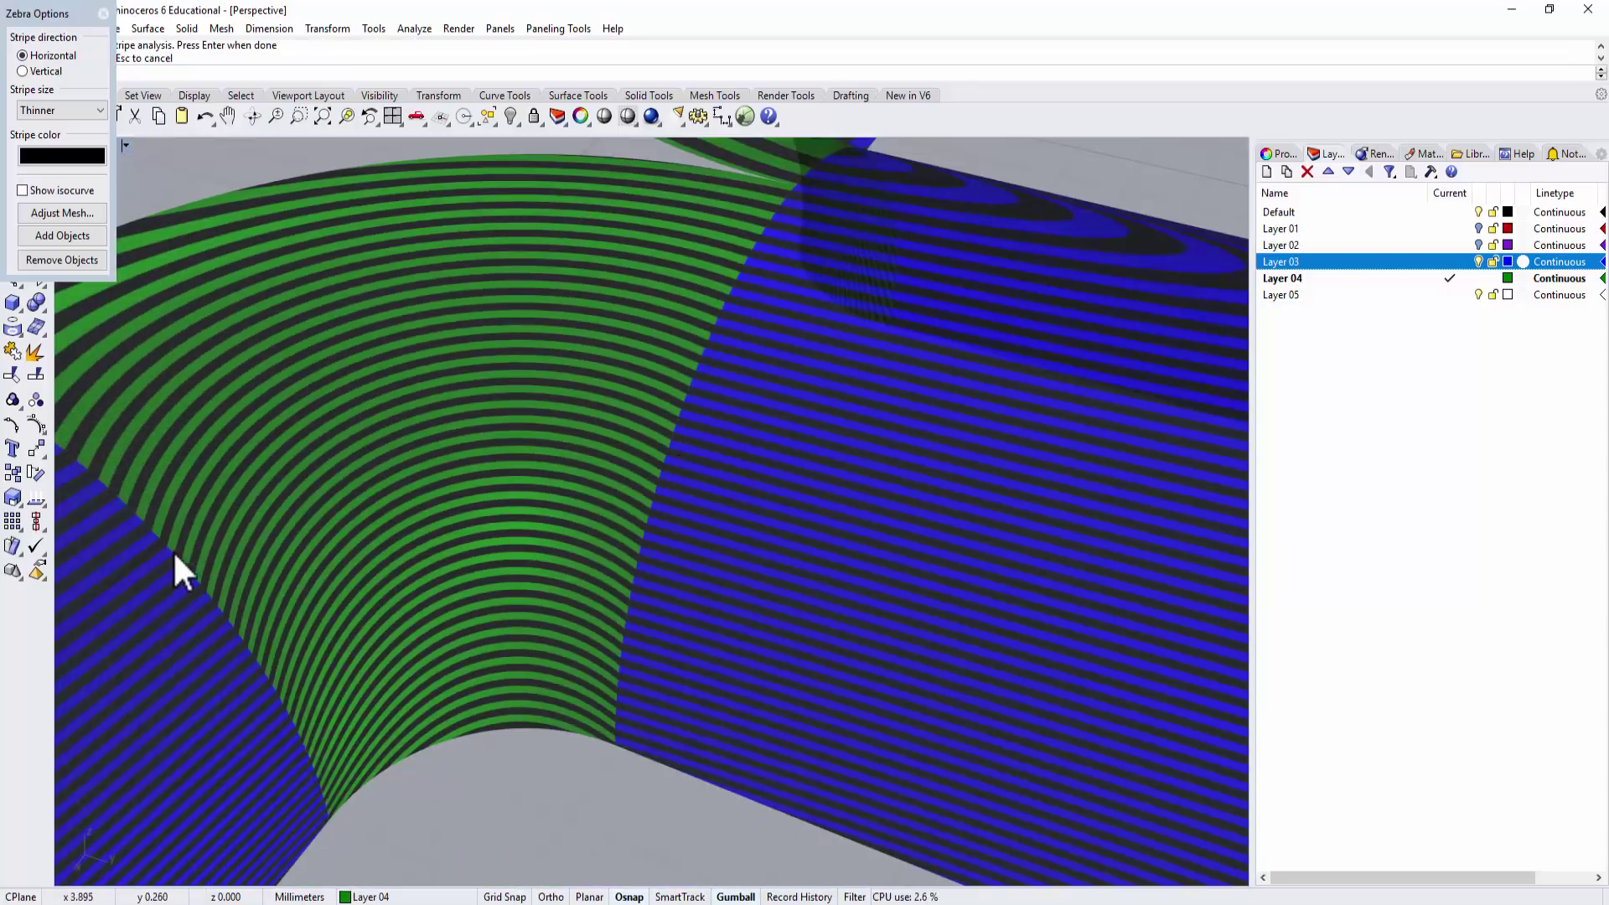
pyautogui.scroll(-3, 922, 419)
pyautogui.moveTo(1005, 385); pyautogui.dragTo(707, 406, button='right')
pyautogui.scroll(6, 557, 495)
pyautogui.scroll(4, 634, 463)
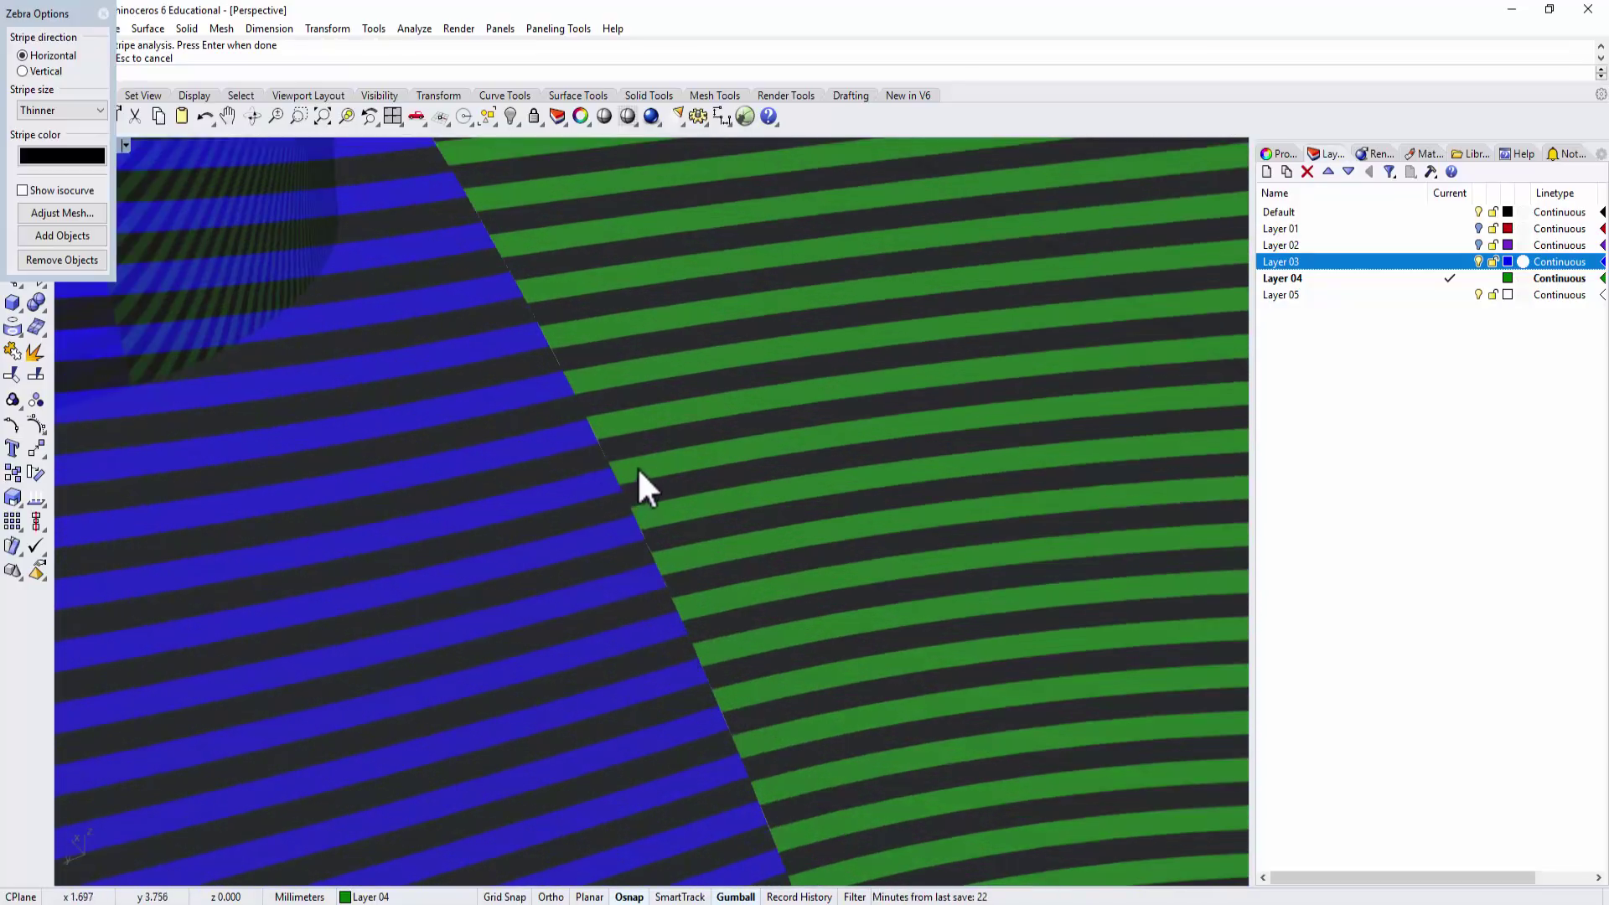
pyautogui.scroll(-5, 646, 461)
pyautogui.moveTo(615, 477); pyautogui.dragTo(871, 503, button='right')
# Close the zebra analysis and switch the Perspective view to Rendered shading.
pyautogui.click(104, 15)
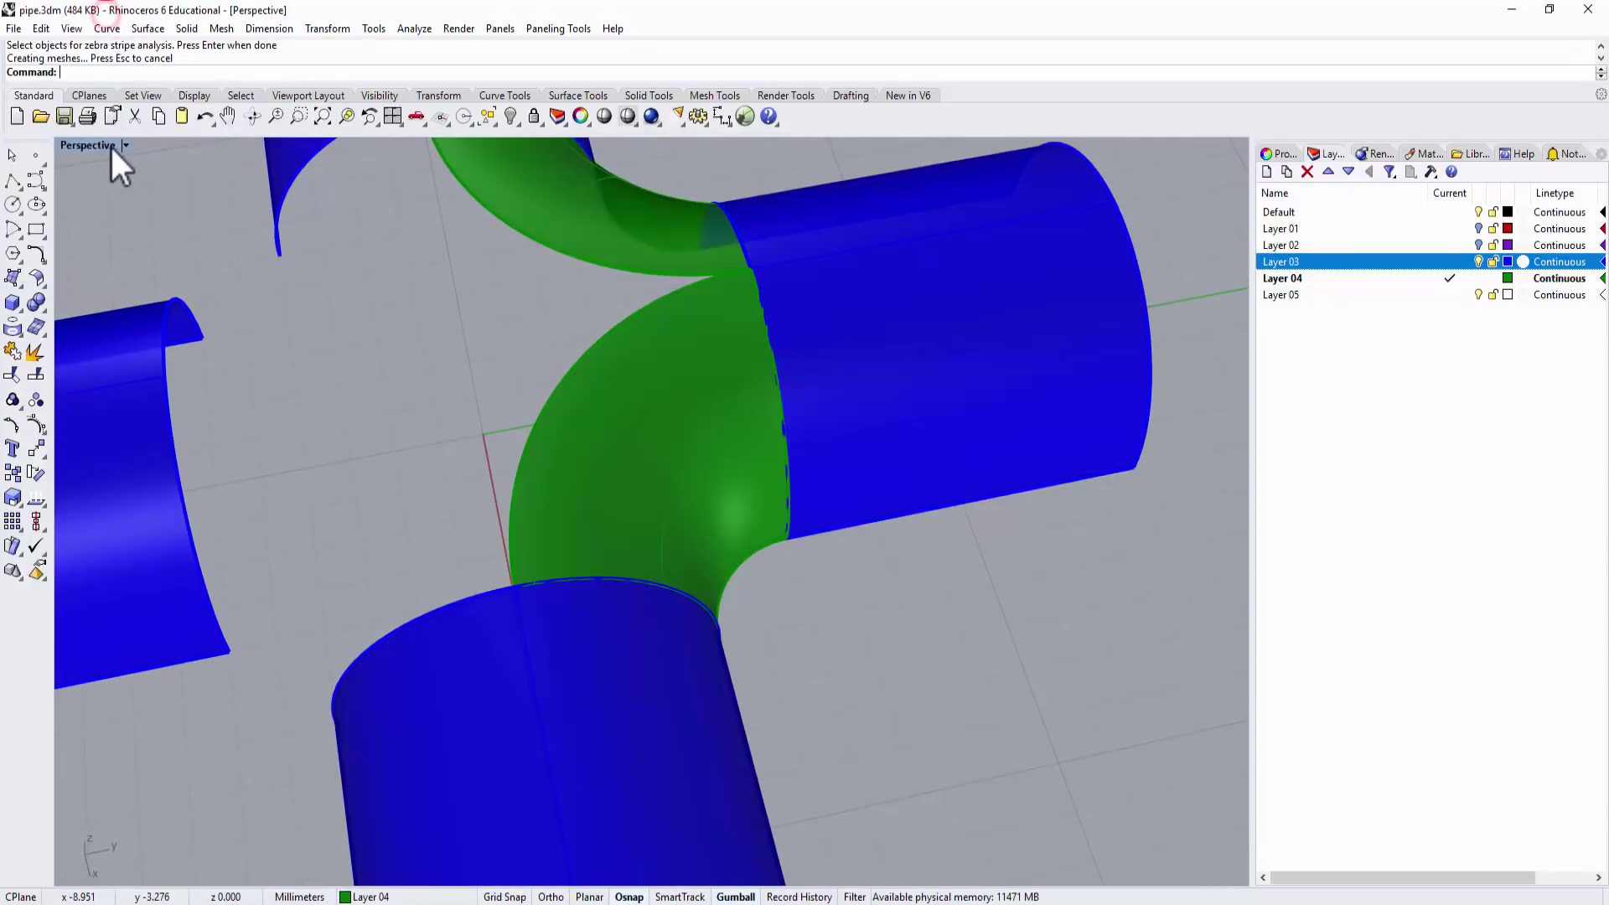
pyautogui.click(125, 145)
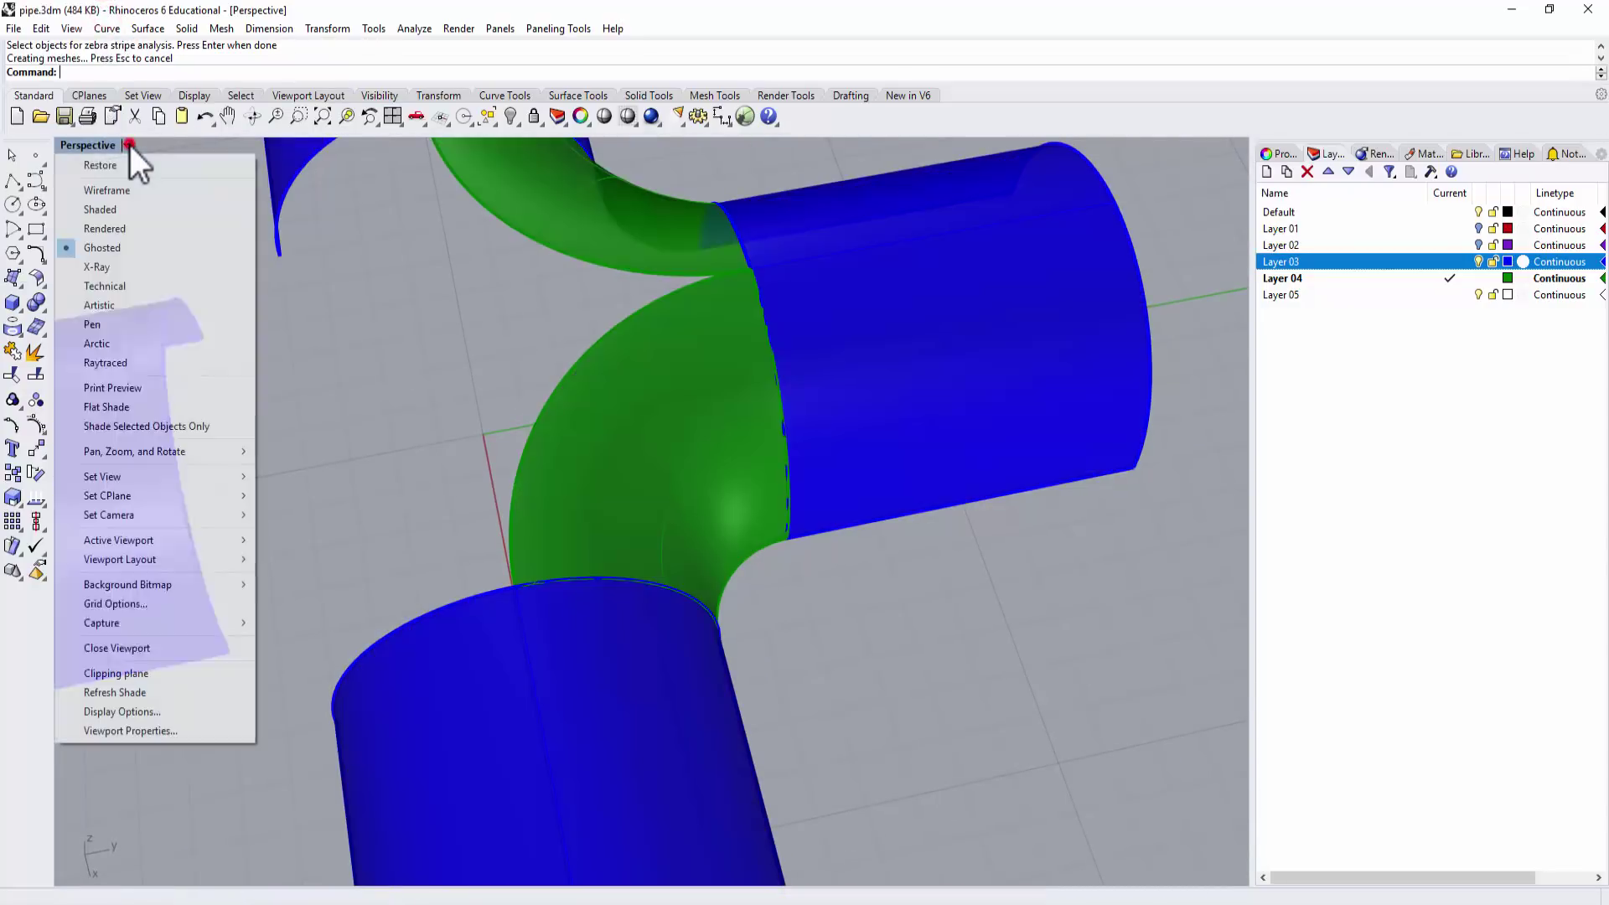
pyautogui.click(132, 229)
# Orbit and zoom around the rendered four-way pipe to inspect the bends.
pyautogui.moveTo(1016, 570); pyautogui.dragTo(638, 400, button='right')
pyautogui.scroll(4, 548, 421)
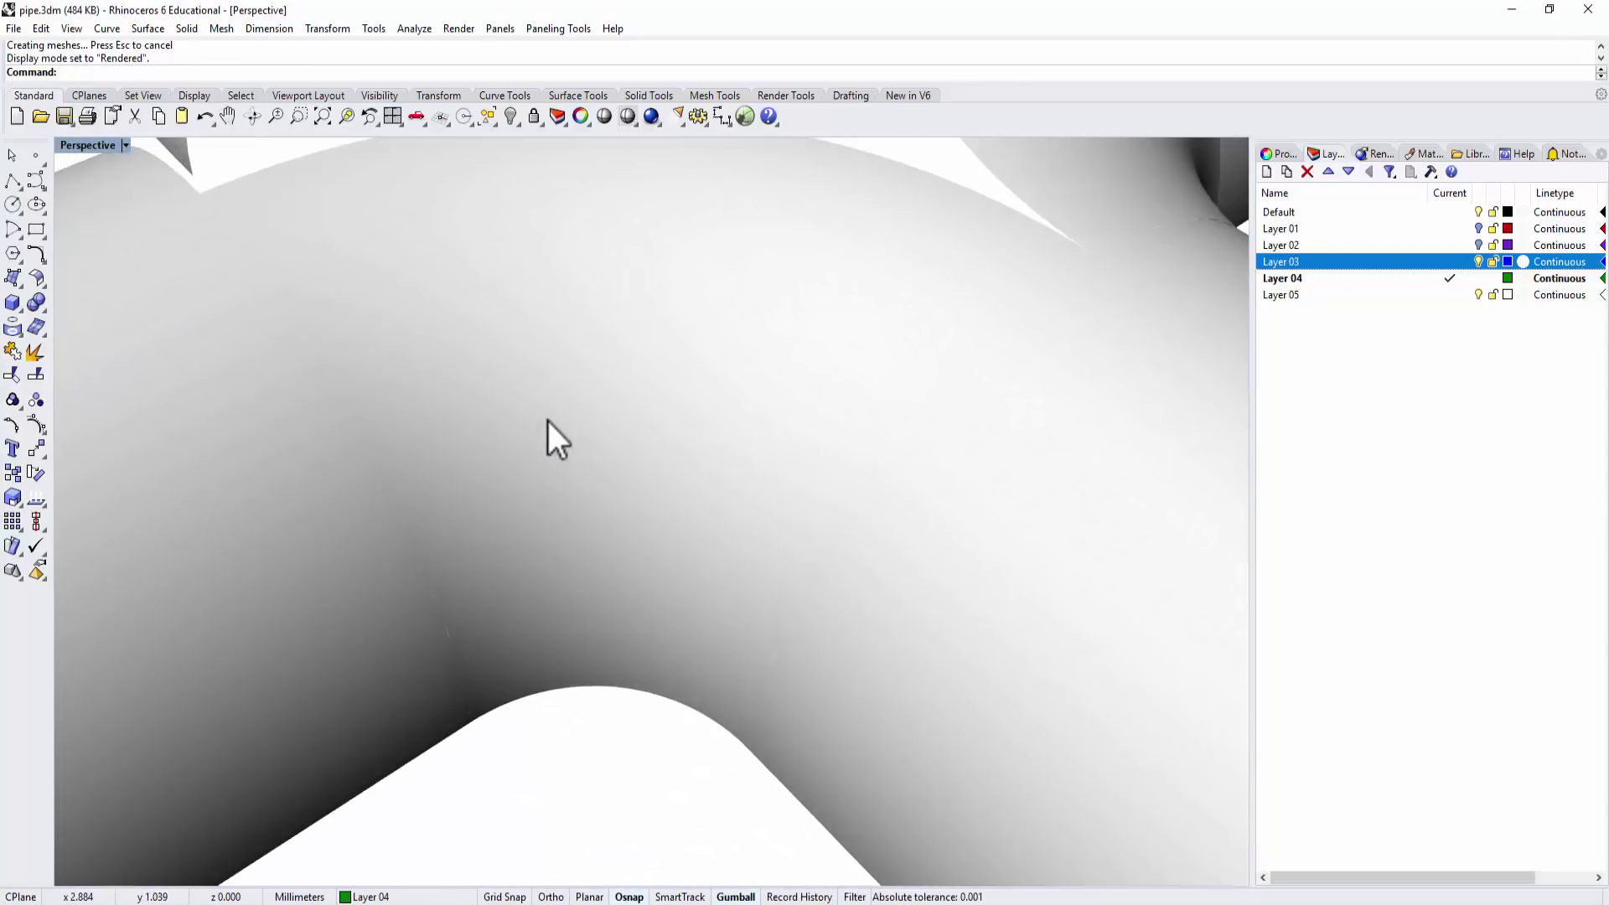
pyautogui.scroll(-3, 309, 451)
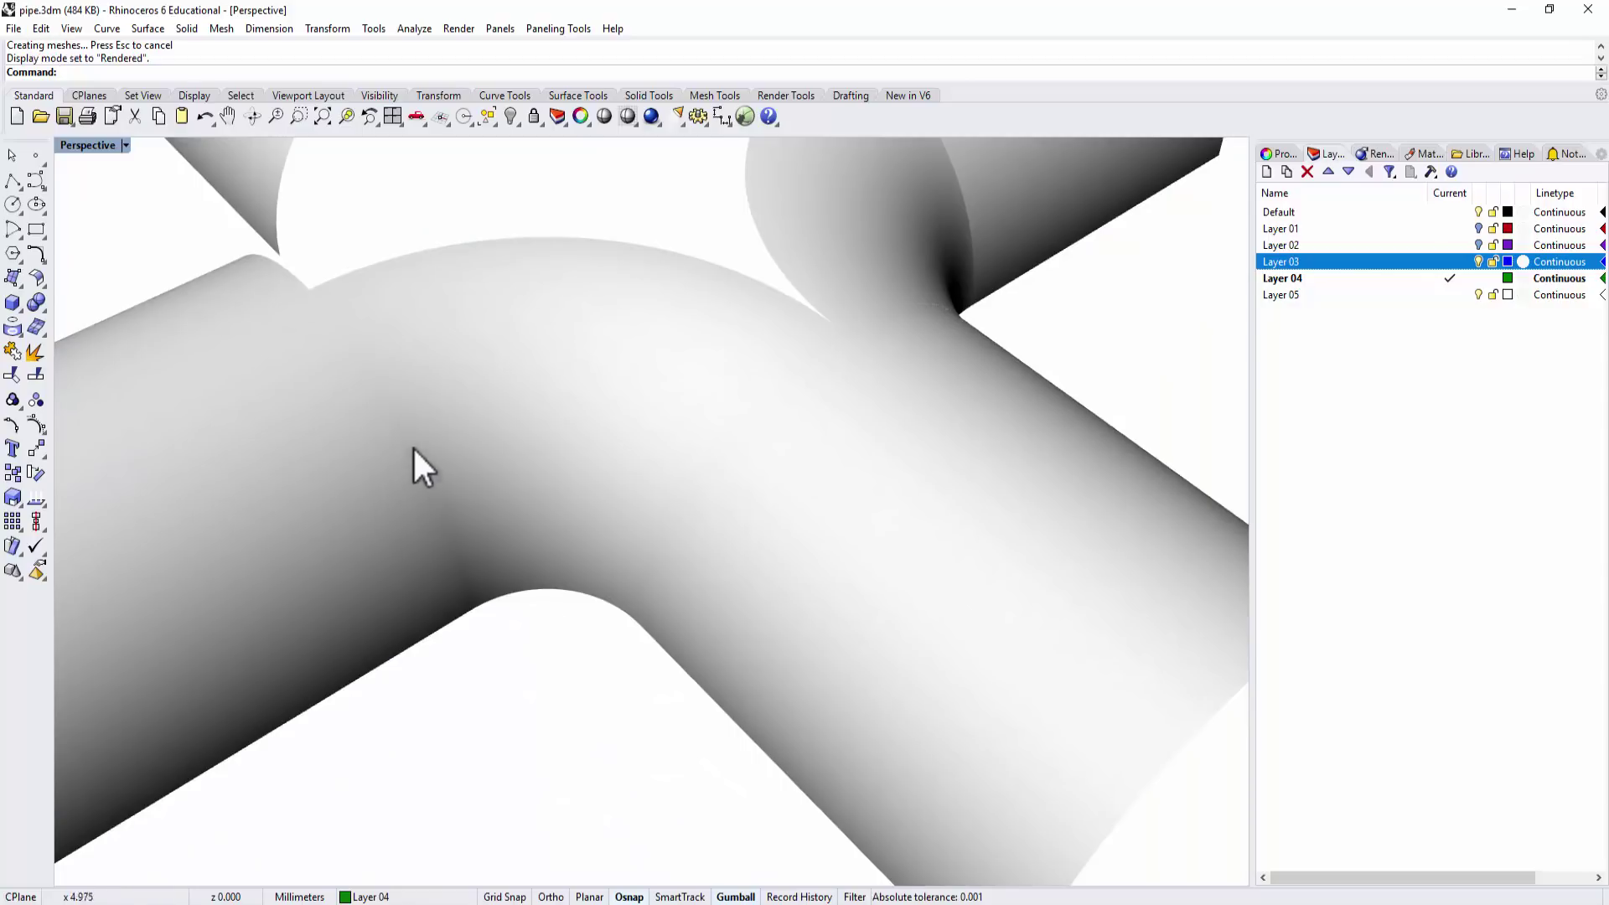
pyautogui.moveTo(962, 448); pyautogui.dragTo(1109, 506, button='right')
pyautogui.moveTo(799, 437)
pyautogui.mouseDown(button='right')
pyautogui.moveTo(862, 430)
pyautogui.moveTo(718, 449)
pyautogui.moveTo(682, 433)
pyautogui.moveTo(798, 428)
pyautogui.mouseUp(button='right')
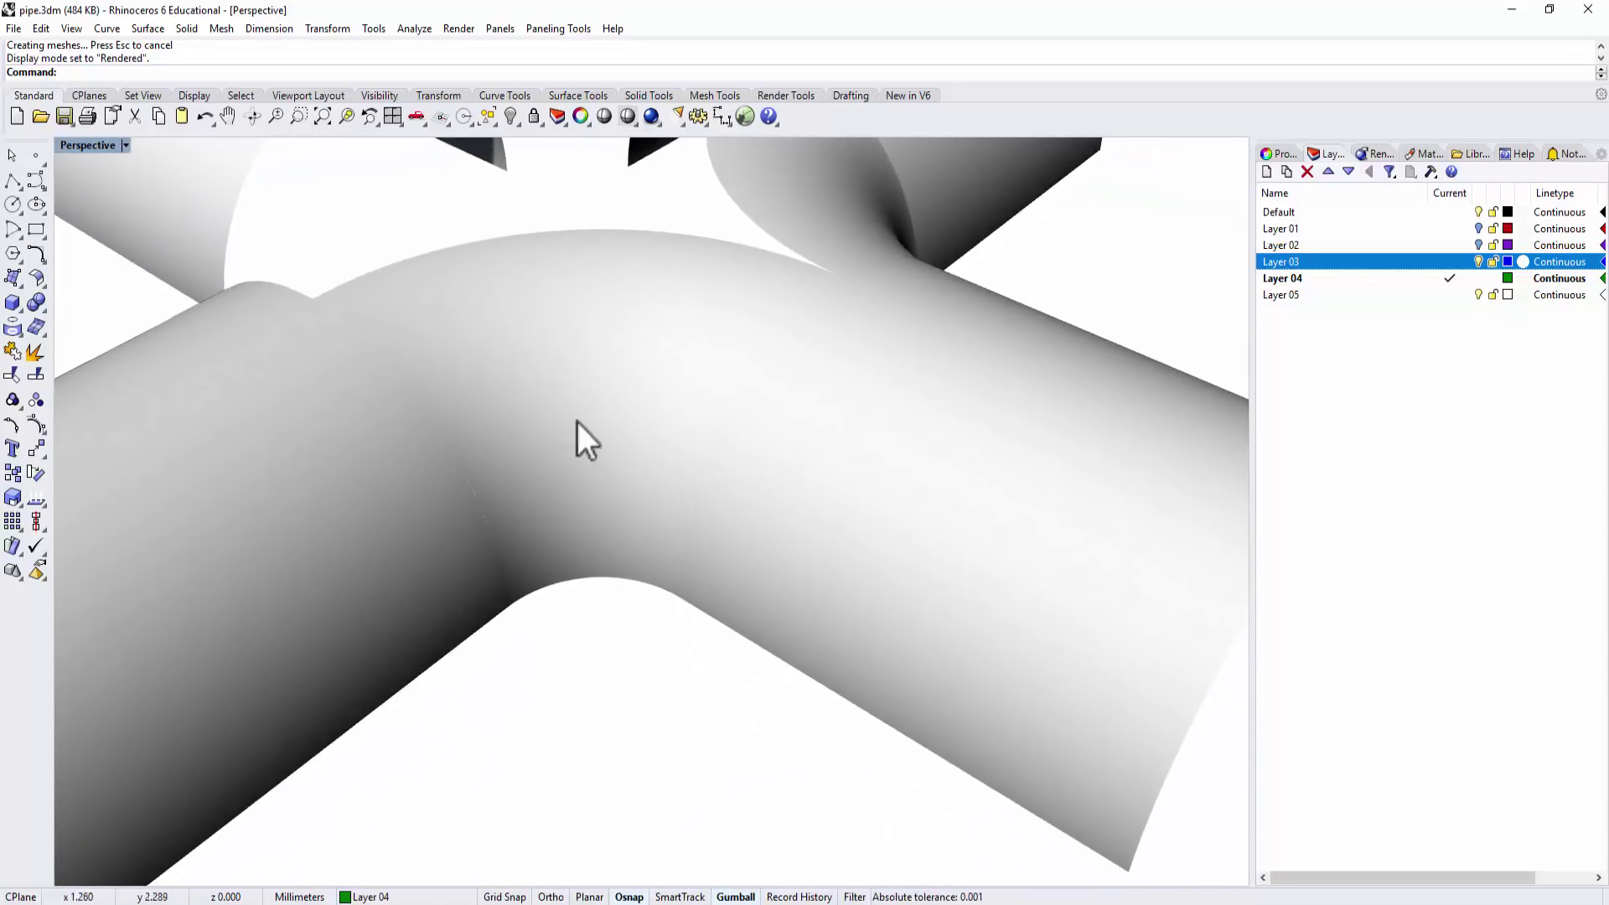
pyautogui.scroll(-5, 1059, 349)
pyautogui.moveTo(1059, 348); pyautogui.dragTo(818, 366, button='right')
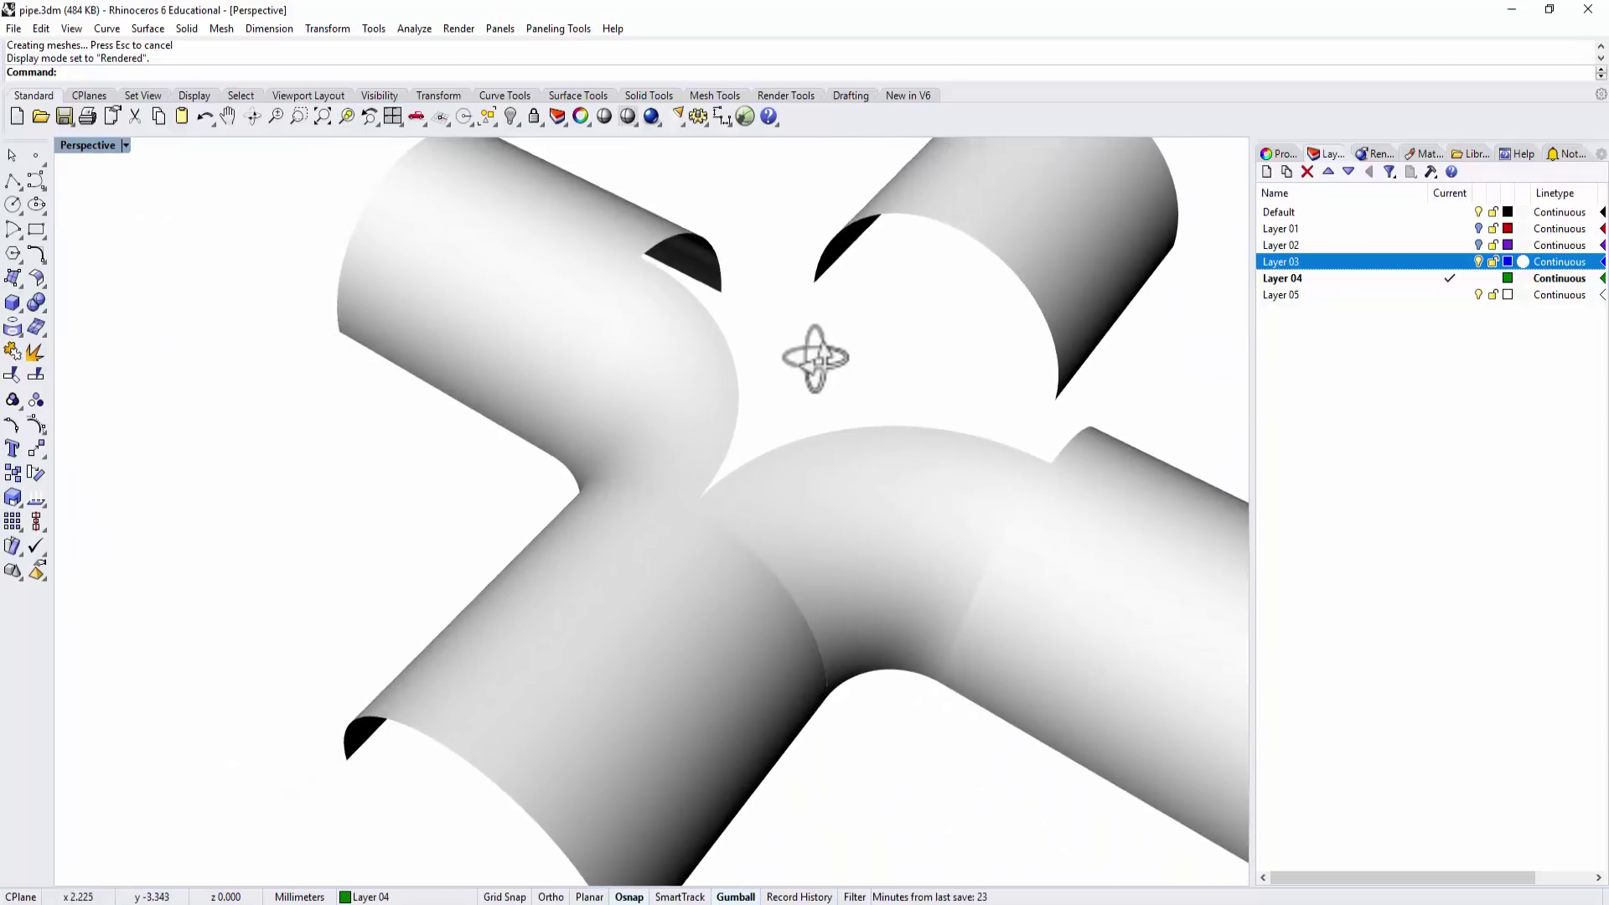
pyautogui.scroll(2, 865, 503)
# Delete the stray elbow surface, set Perspective to Ghosted, and restore the four-view layout.
pyautogui.click(864, 496)
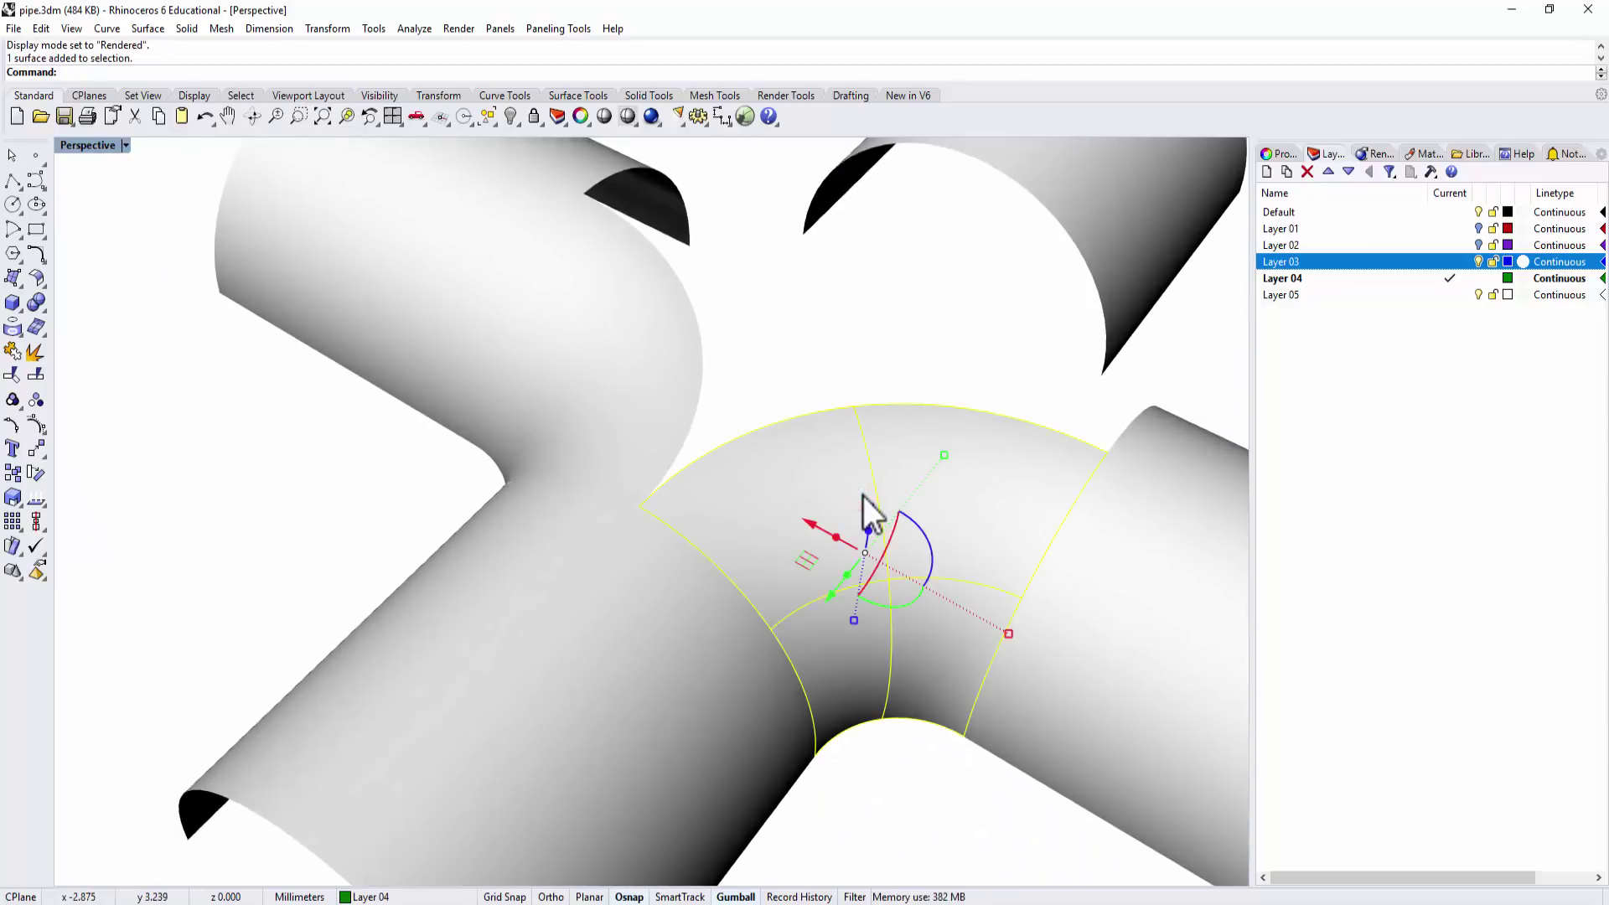
pyautogui.press('Delete')
pyautogui.click(125, 145)
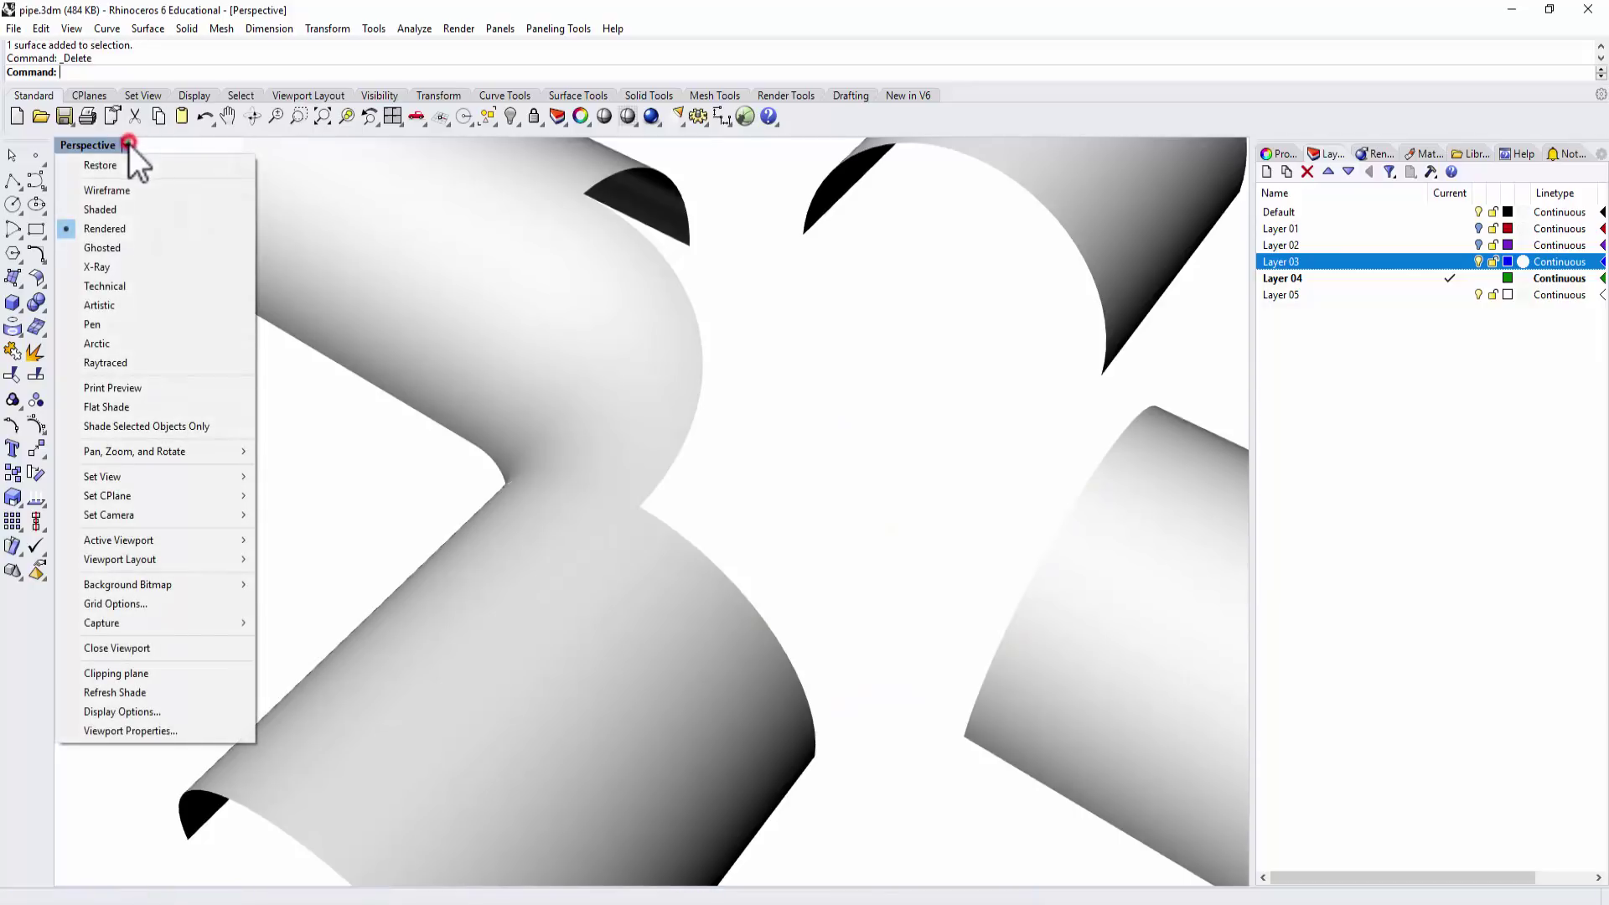
pyautogui.click(127, 251)
pyautogui.scroll(-3, 652, 451)
pyautogui.moveTo(655, 455); pyautogui.dragTo(785, 526, button='right')
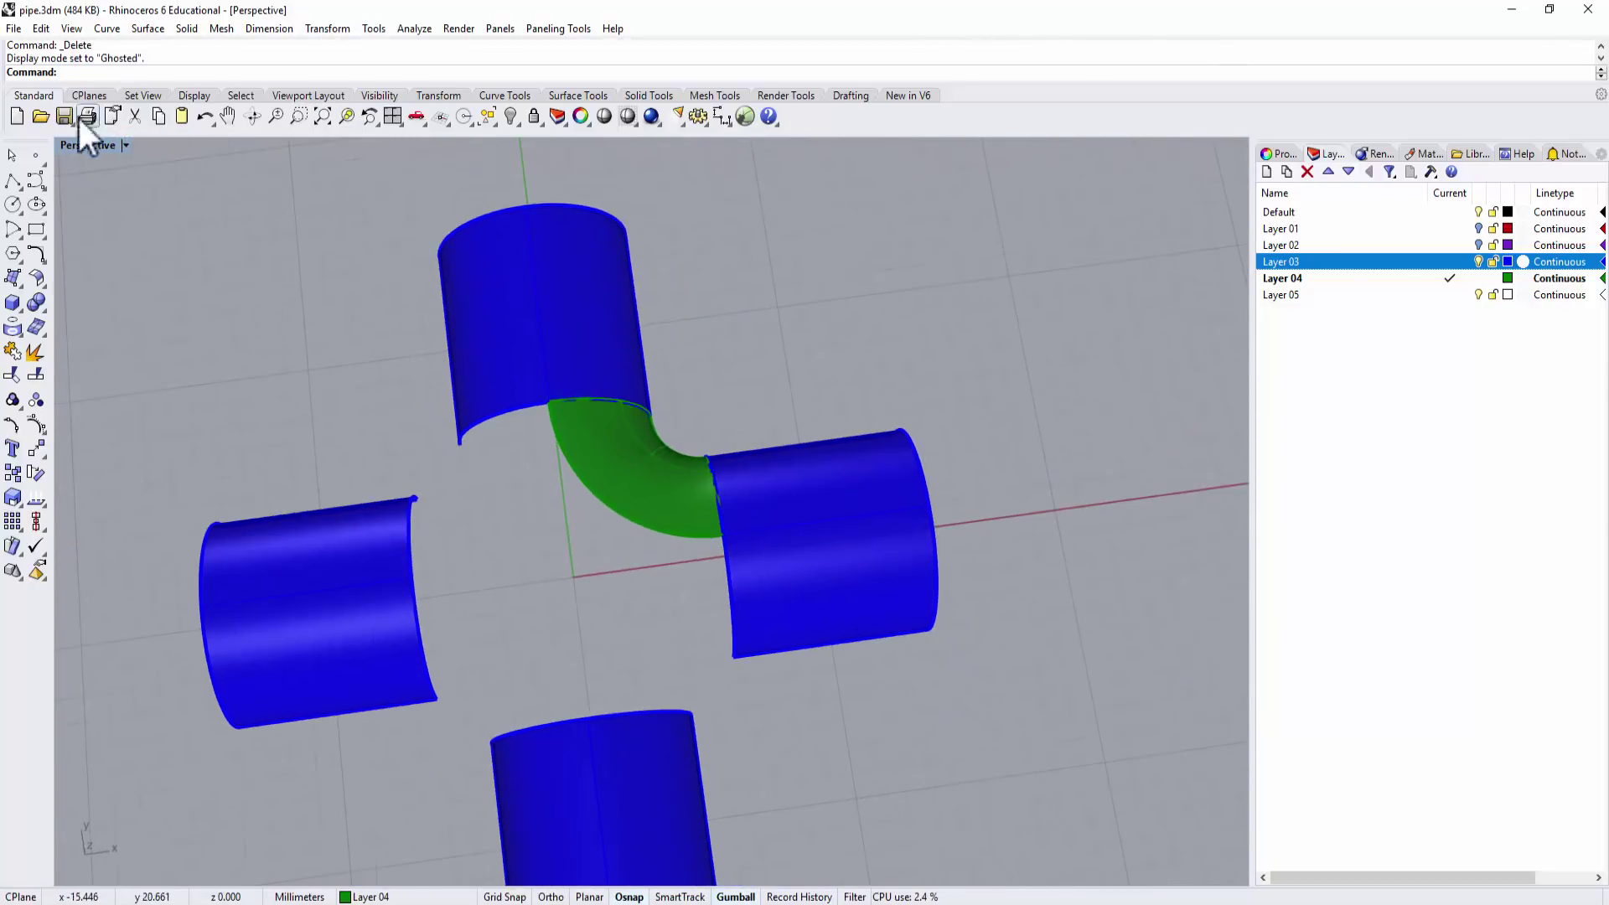
pyautogui.doubleClick(77, 144)
# Start a copy-rotation of the green elbow about the origin (0), referenced along the x-axis.
pyautogui.click(365, 318)
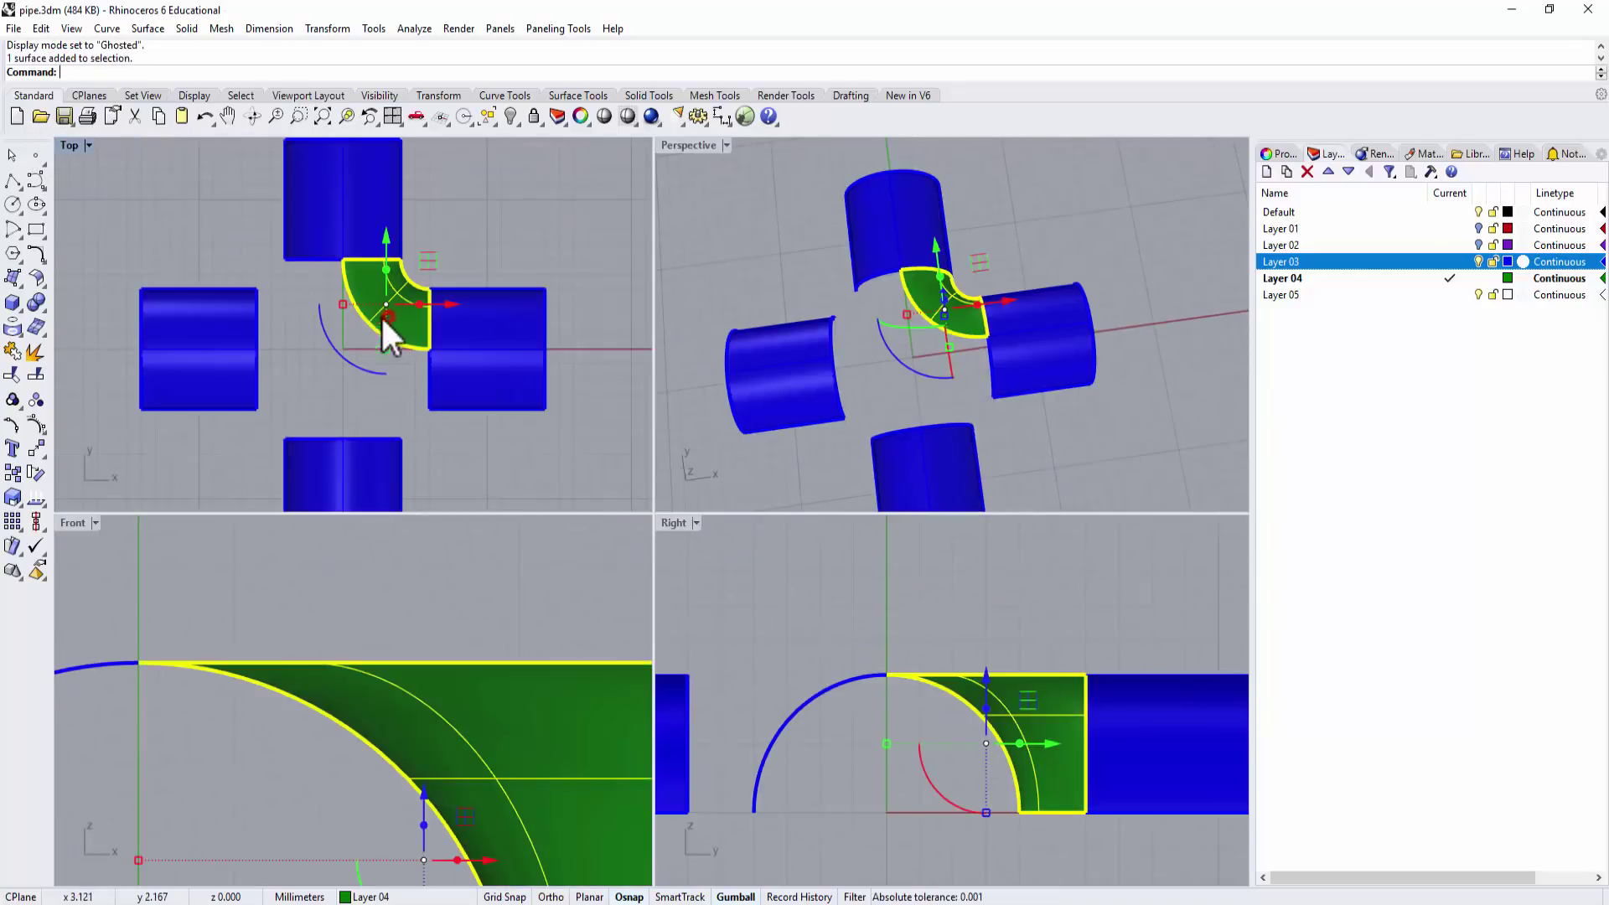
pyautogui.click(37, 450)
pyautogui.click(37, 475)
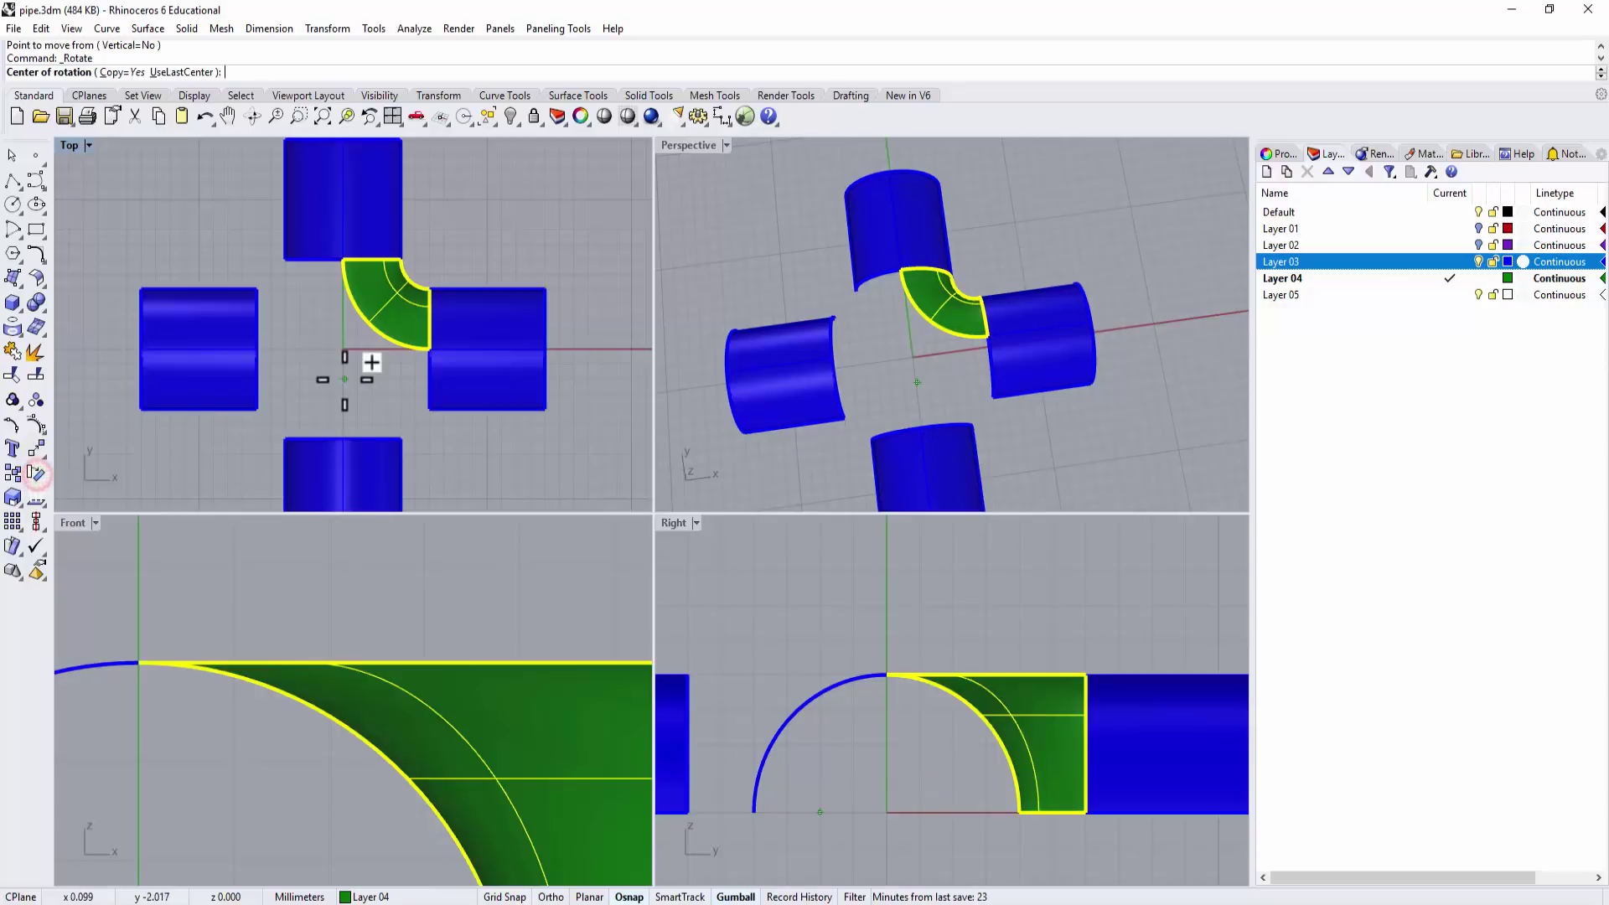
pyautogui.write('0')
pyautogui.press('Return')
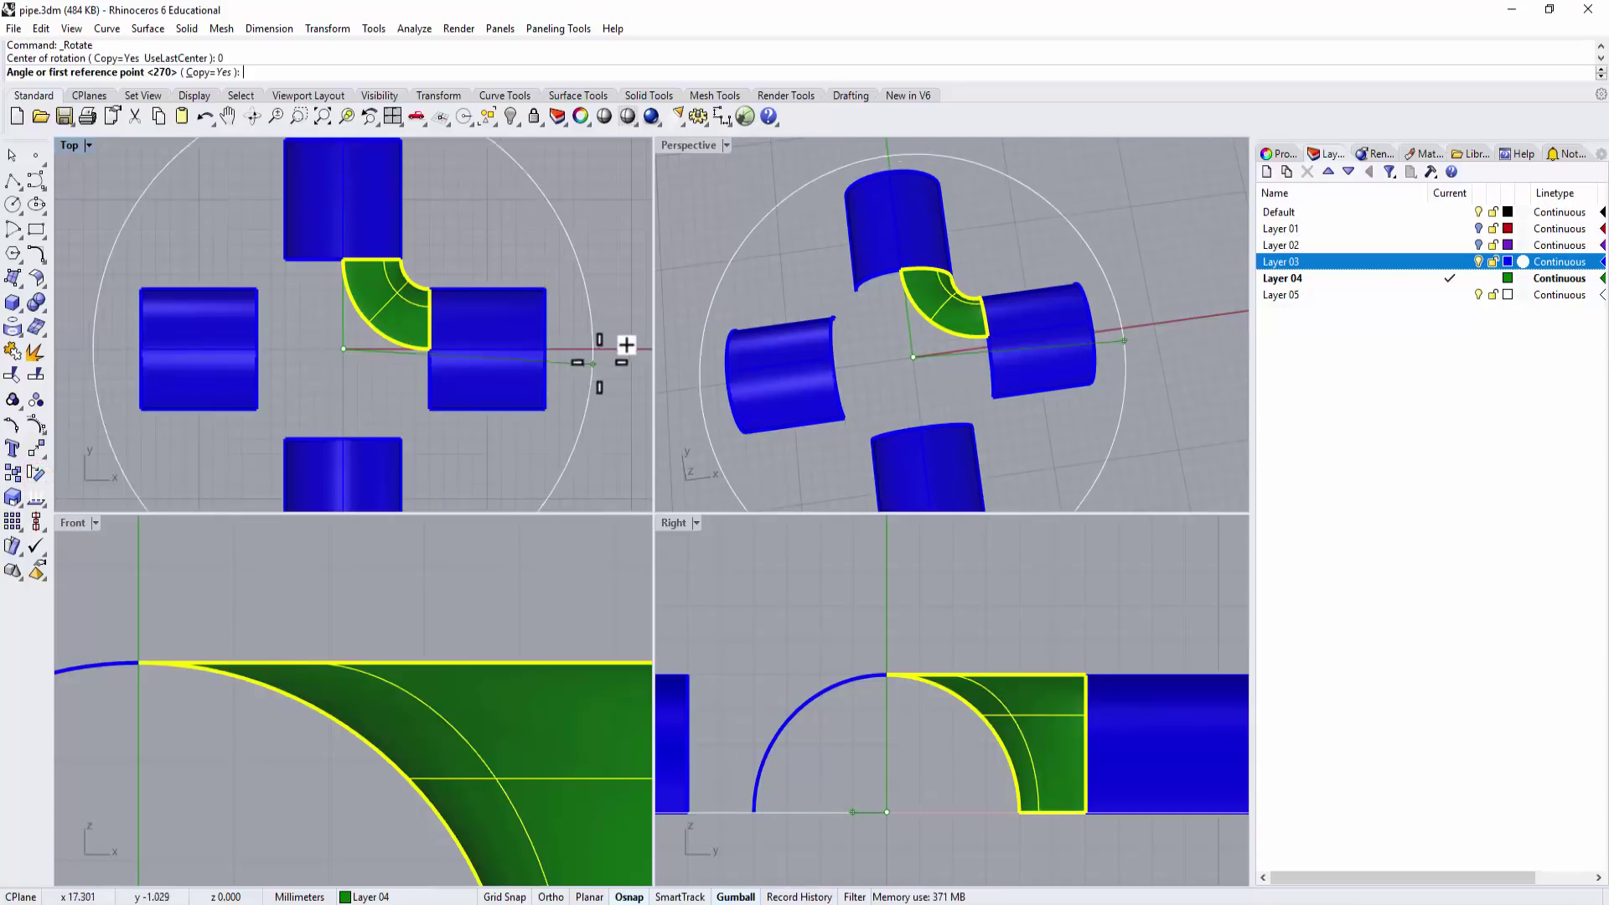
pyautogui.click(605, 352)
pyautogui.scroll(-3, 605, 352)
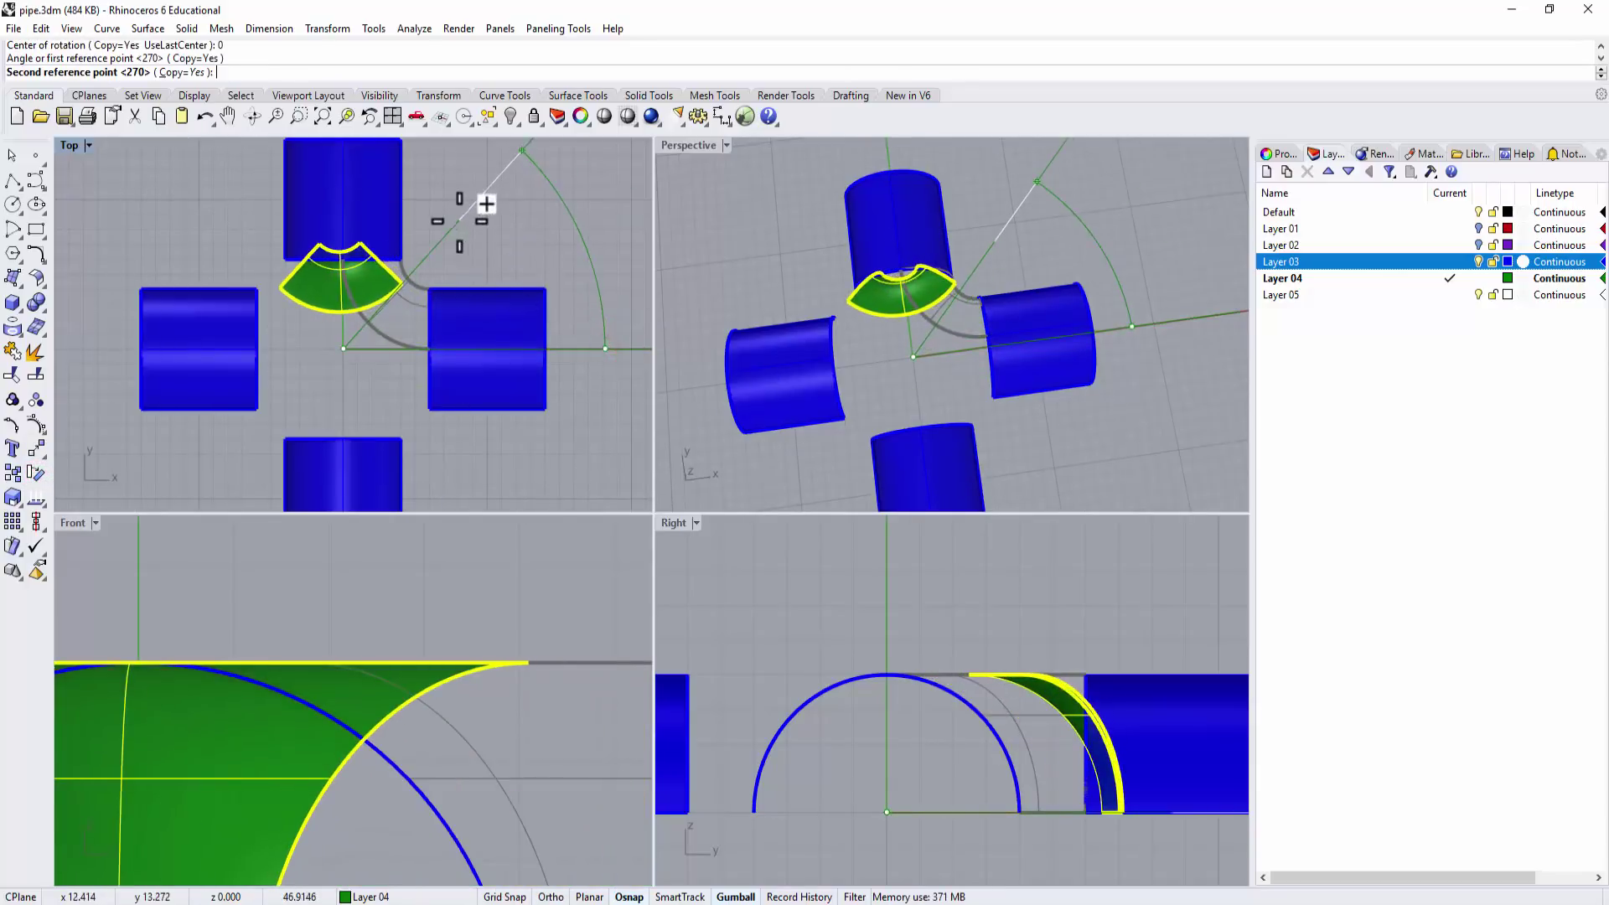
pyautogui.moveTo(478, 248); pyautogui.dragTo(500, 273, button='right')
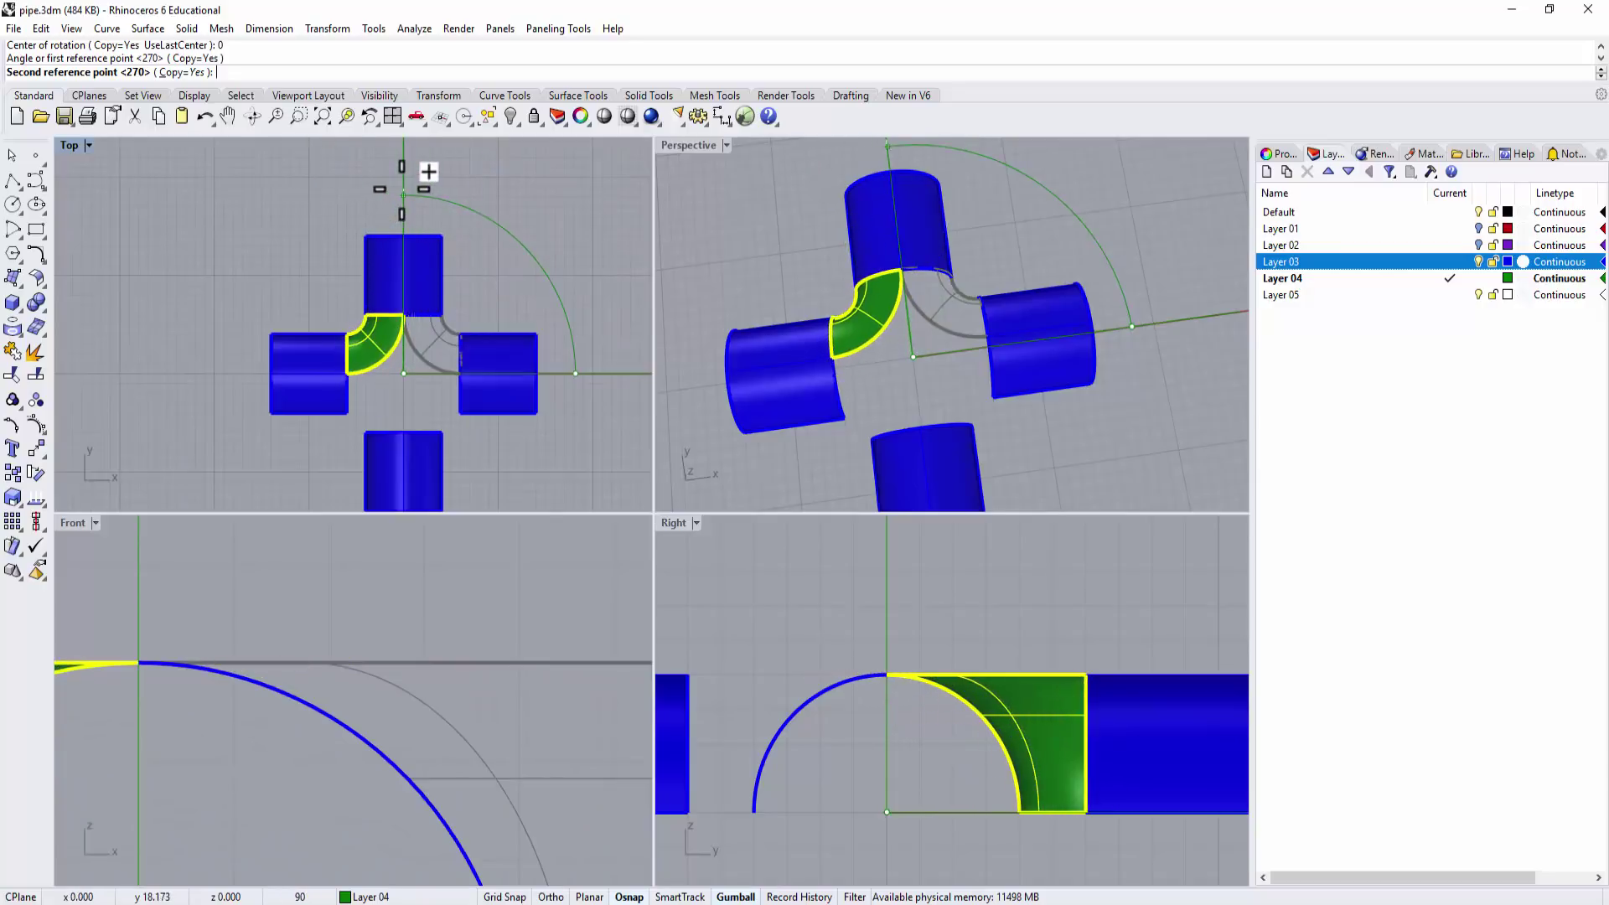
# Place rotated elbow copies at 90°, 180° and 270° around the centre.
pyautogui.click(403, 185)
pyautogui.click(132, 374)
pyautogui.moveTo(394, 434); pyautogui.dragTo(367, 281, button='right')
pyautogui.press('F8')
pyautogui.click(462, 358)
pyautogui.press('Return')
pyautogui.click(547, 341)
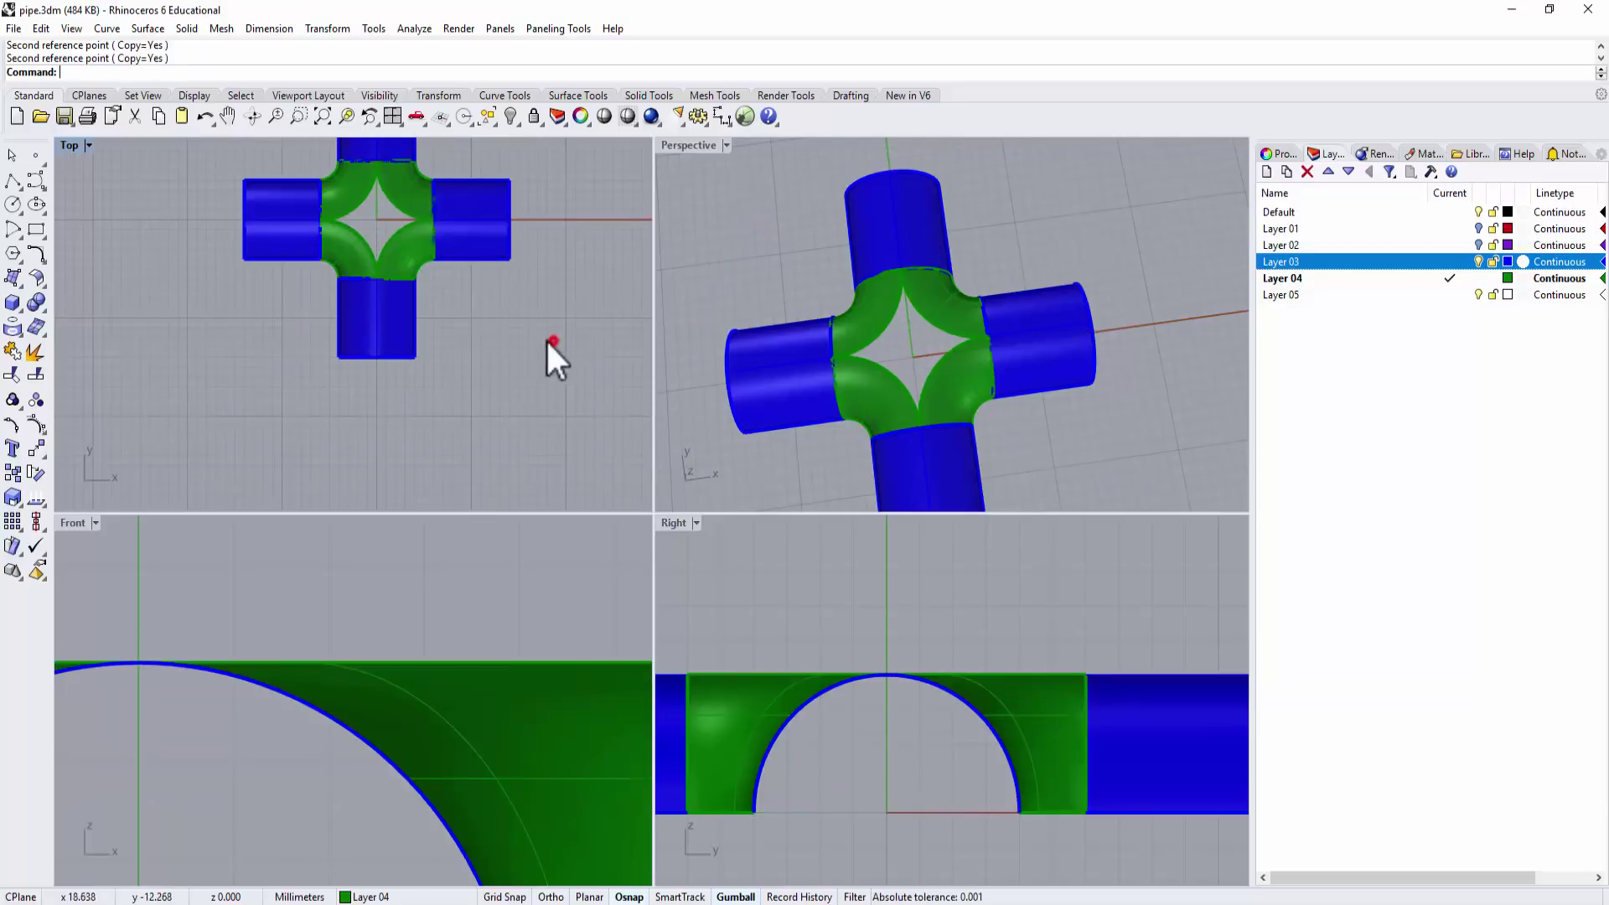
# Maximize the Perspective view and orbit around the four elbows and star-shaped gap.
pyautogui.doubleClick(702, 144)
pyautogui.moveTo(707, 197); pyautogui.dragTo(757, 461, button='right')
pyautogui.scroll(10, 757, 459)
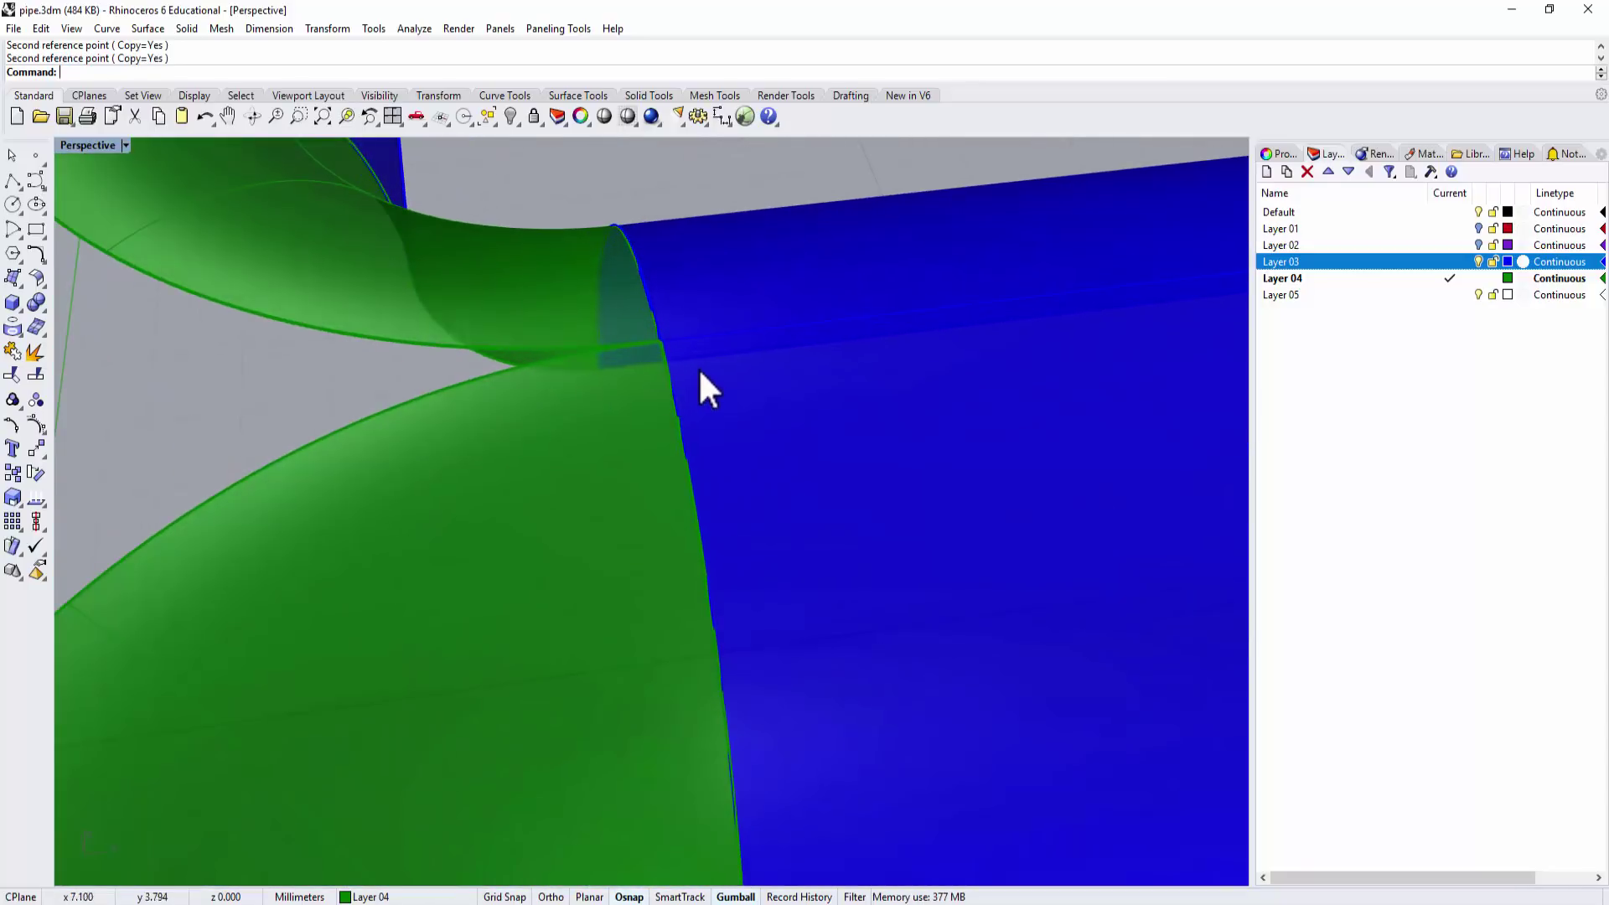
pyautogui.scroll(-5, 701, 371)
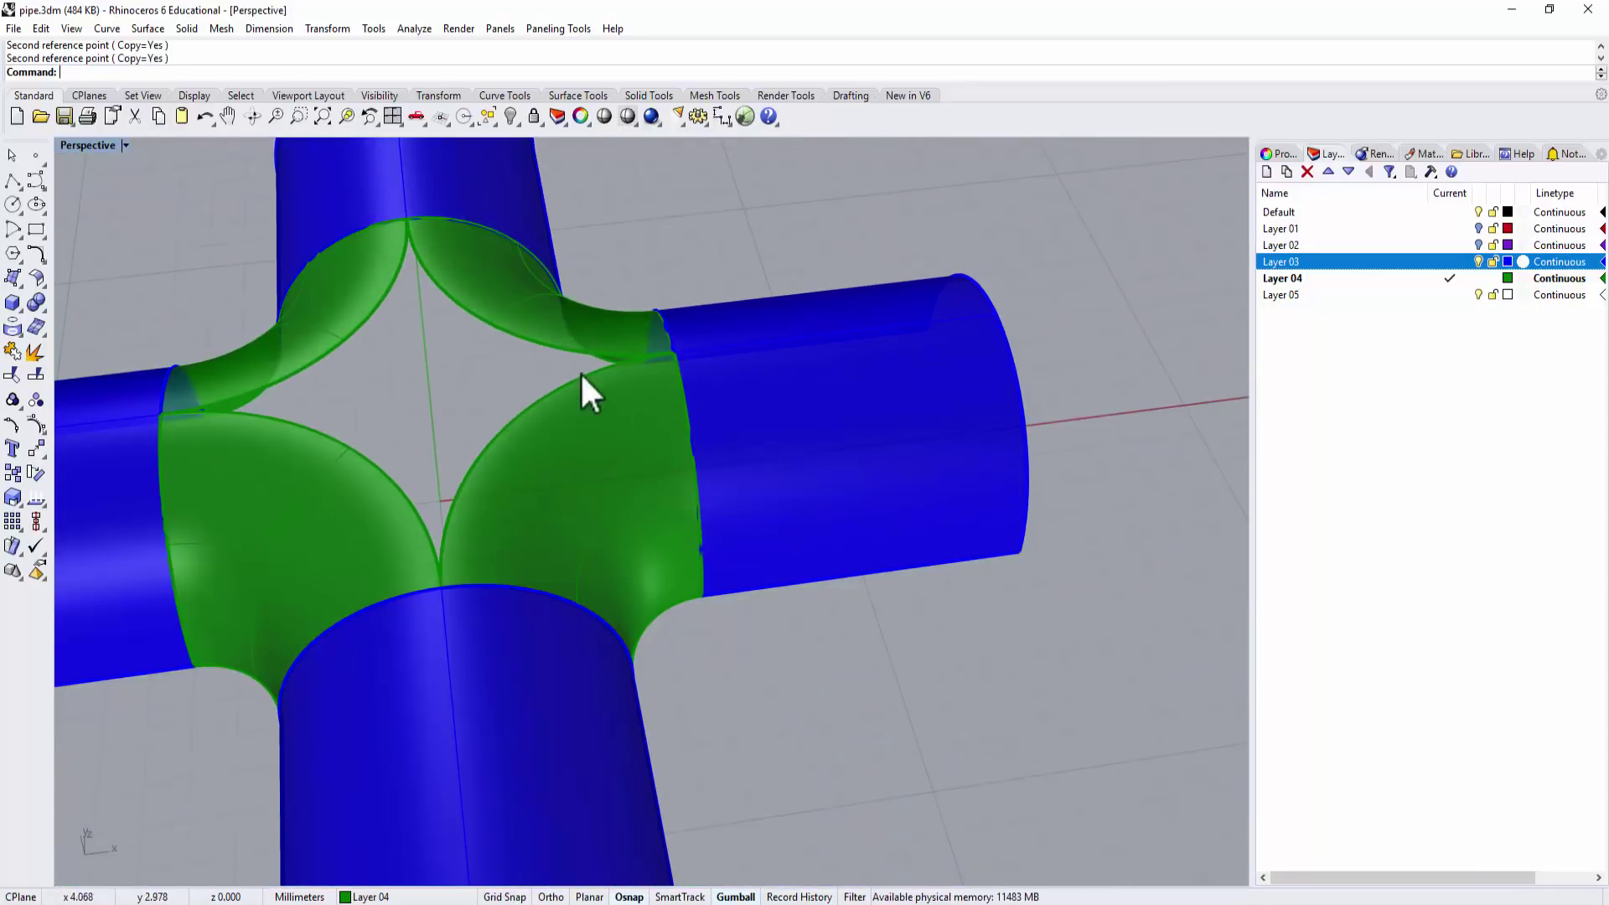
pyautogui.keyDown('shift'); pyautogui.moveTo(571, 361); pyautogui.dragTo(506, 366, button='right'); pyautogui.keyUp('shift')
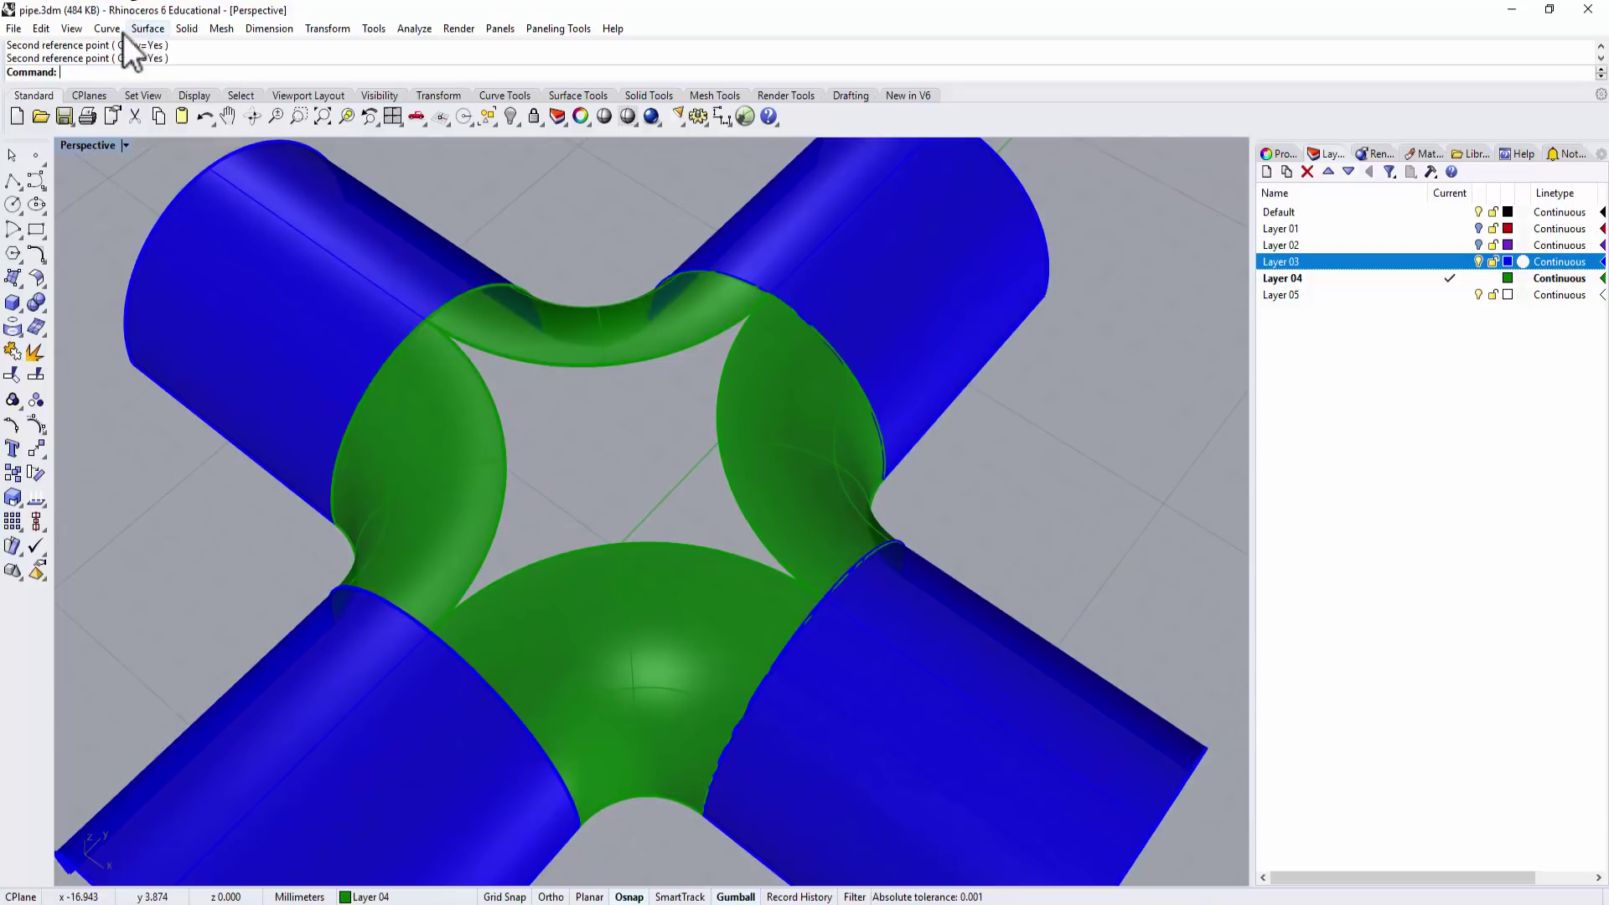
# Cover the centre gap with an EdgeSrf surface from its top, left, bottom and right edges.
pyautogui.click(20, 285)
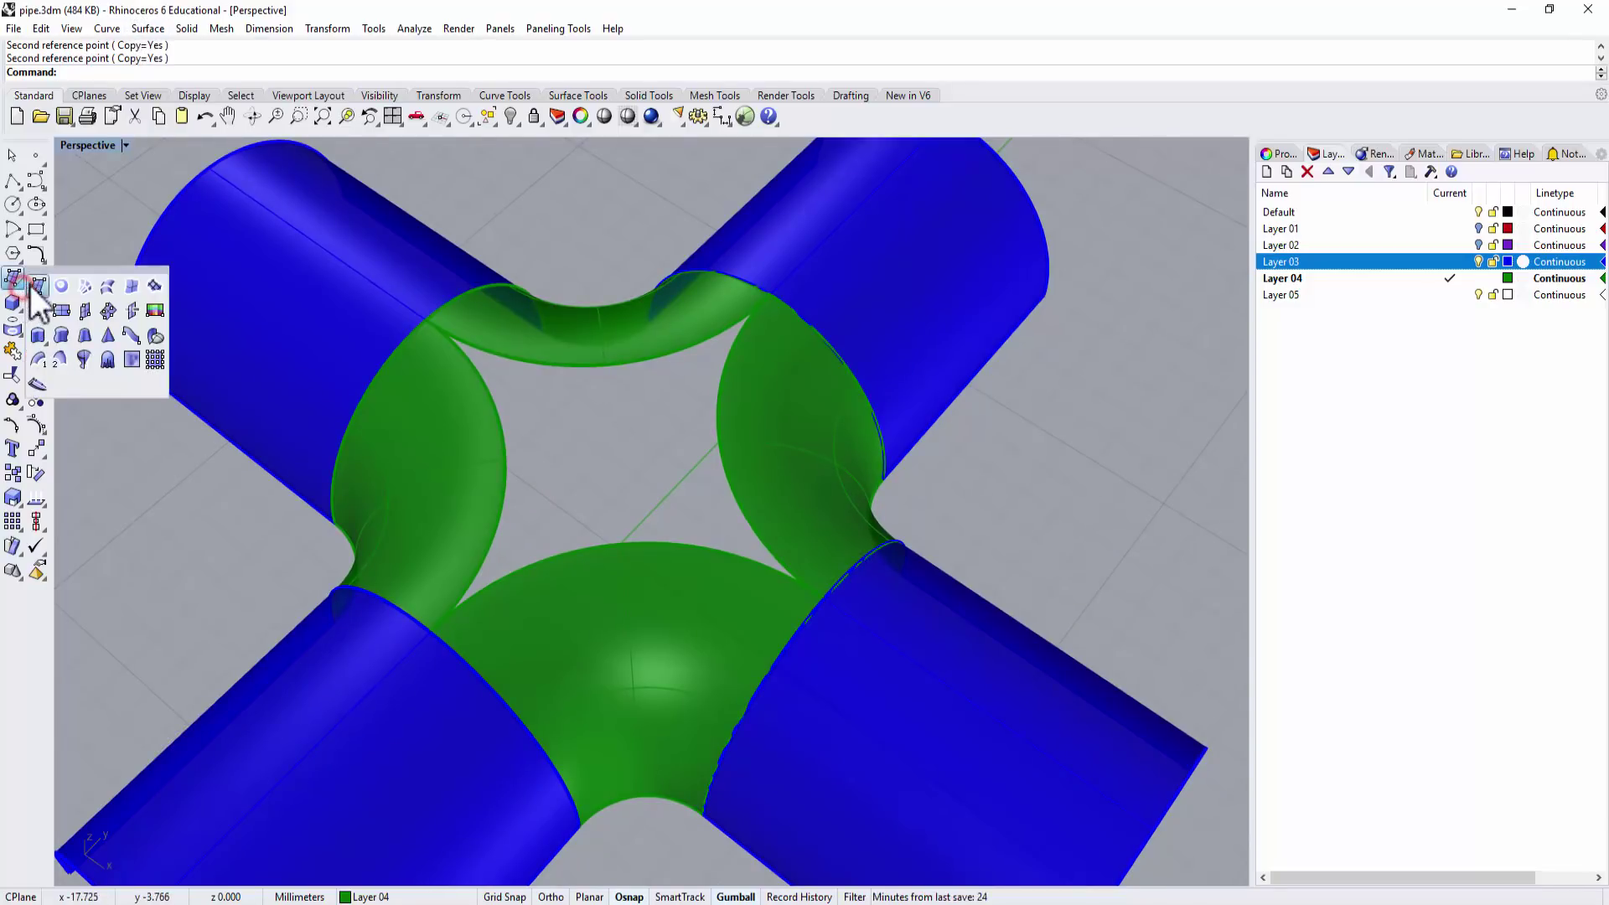
pyautogui.click(132, 288)
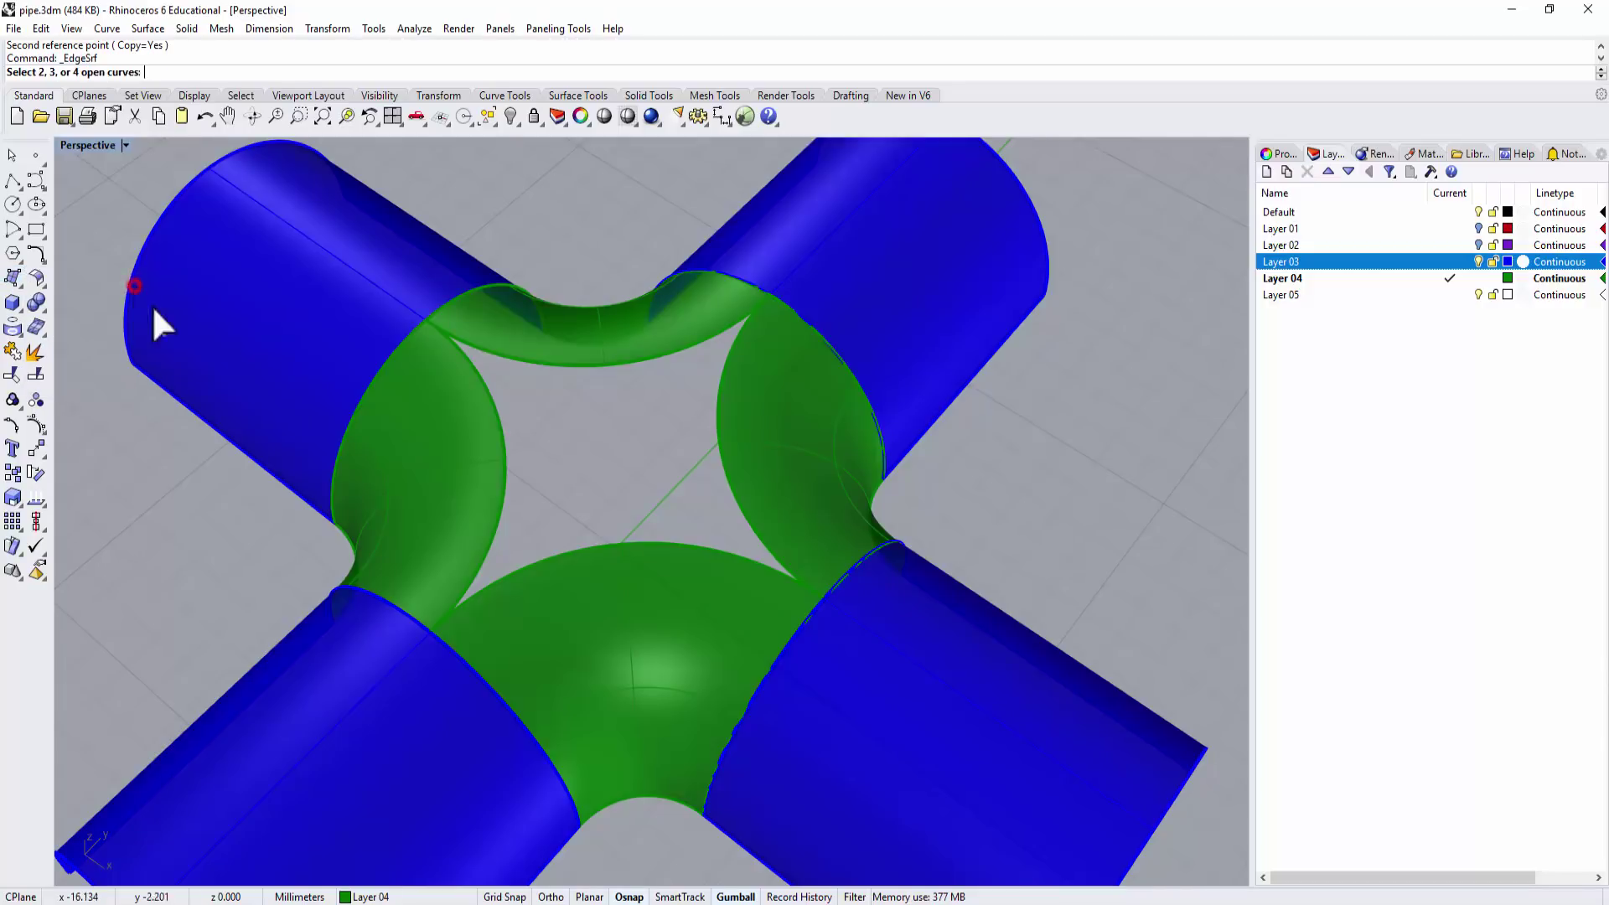
pyautogui.click(654, 360)
pyautogui.click(503, 475)
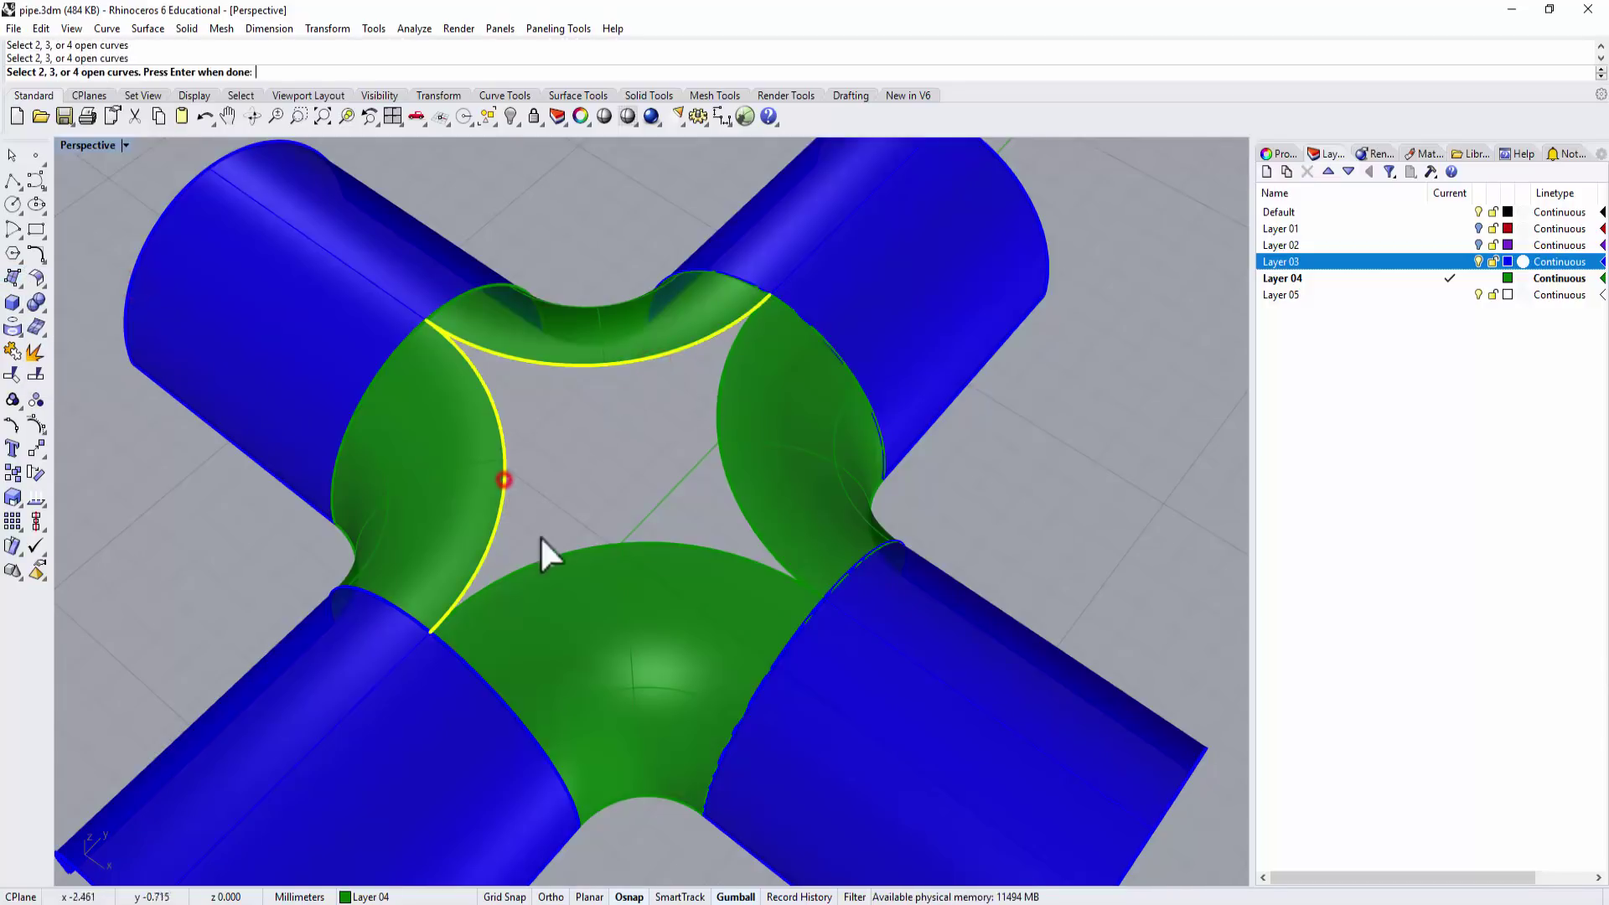
pyautogui.click(558, 552)
pyautogui.click(728, 504)
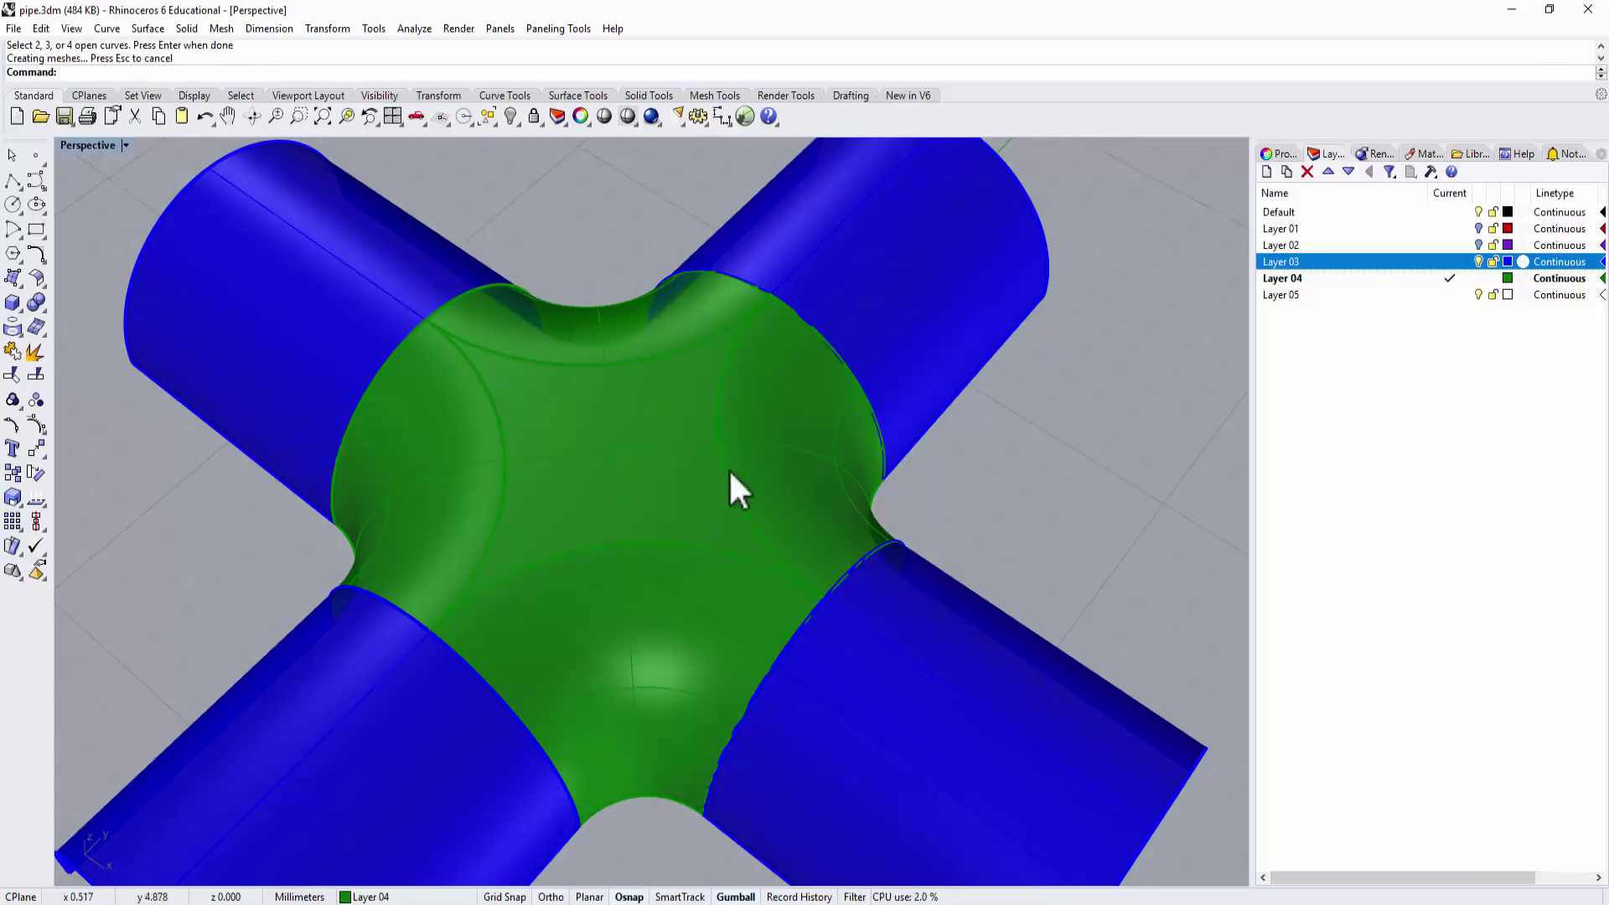
pyautogui.moveTo(729, 473); pyautogui.dragTo(637, 386, button='right')
# Switch the Perspective view to Rendered display and orbit around the junction.
pyautogui.click(126, 146)
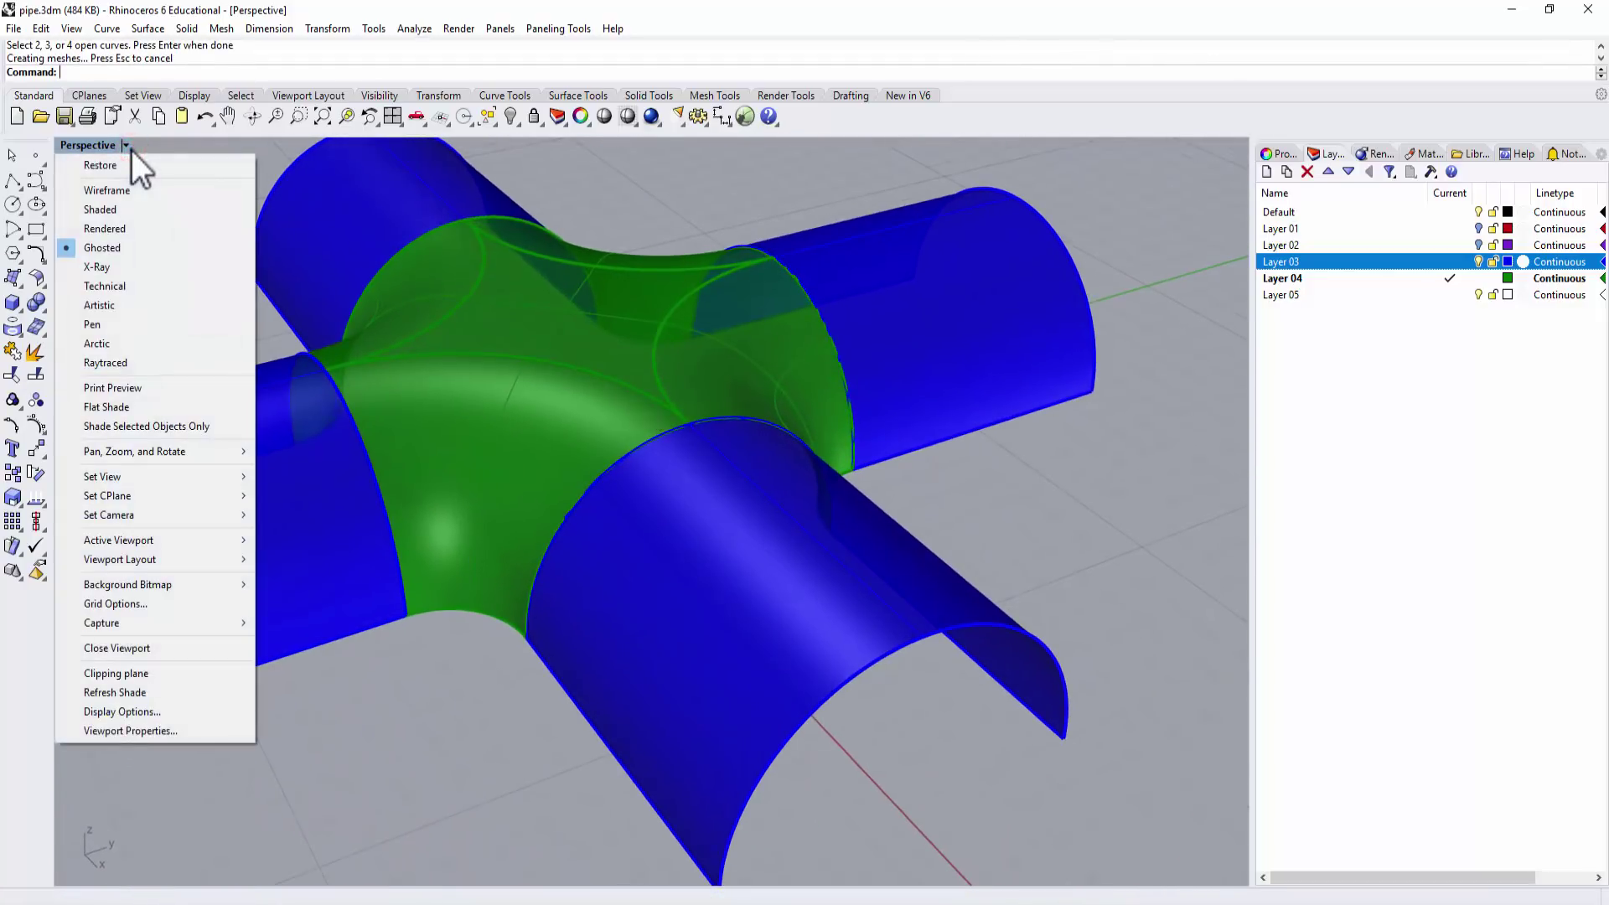
pyautogui.click(123, 227)
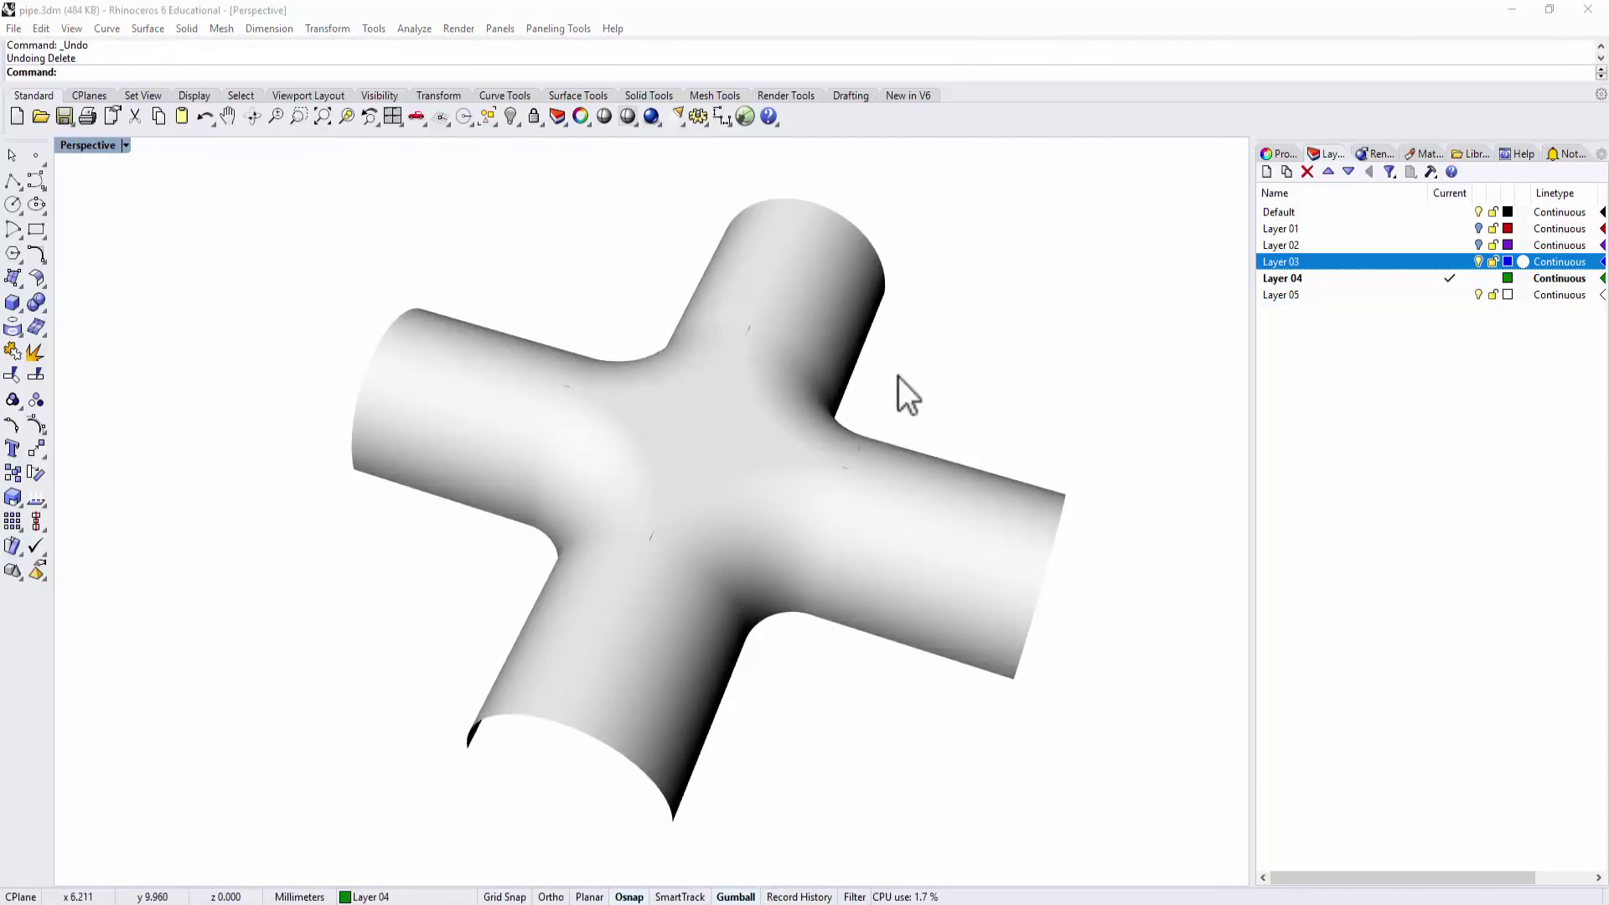
pyautogui.moveTo(898, 375); pyautogui.dragTo(1048, 345, button='right')
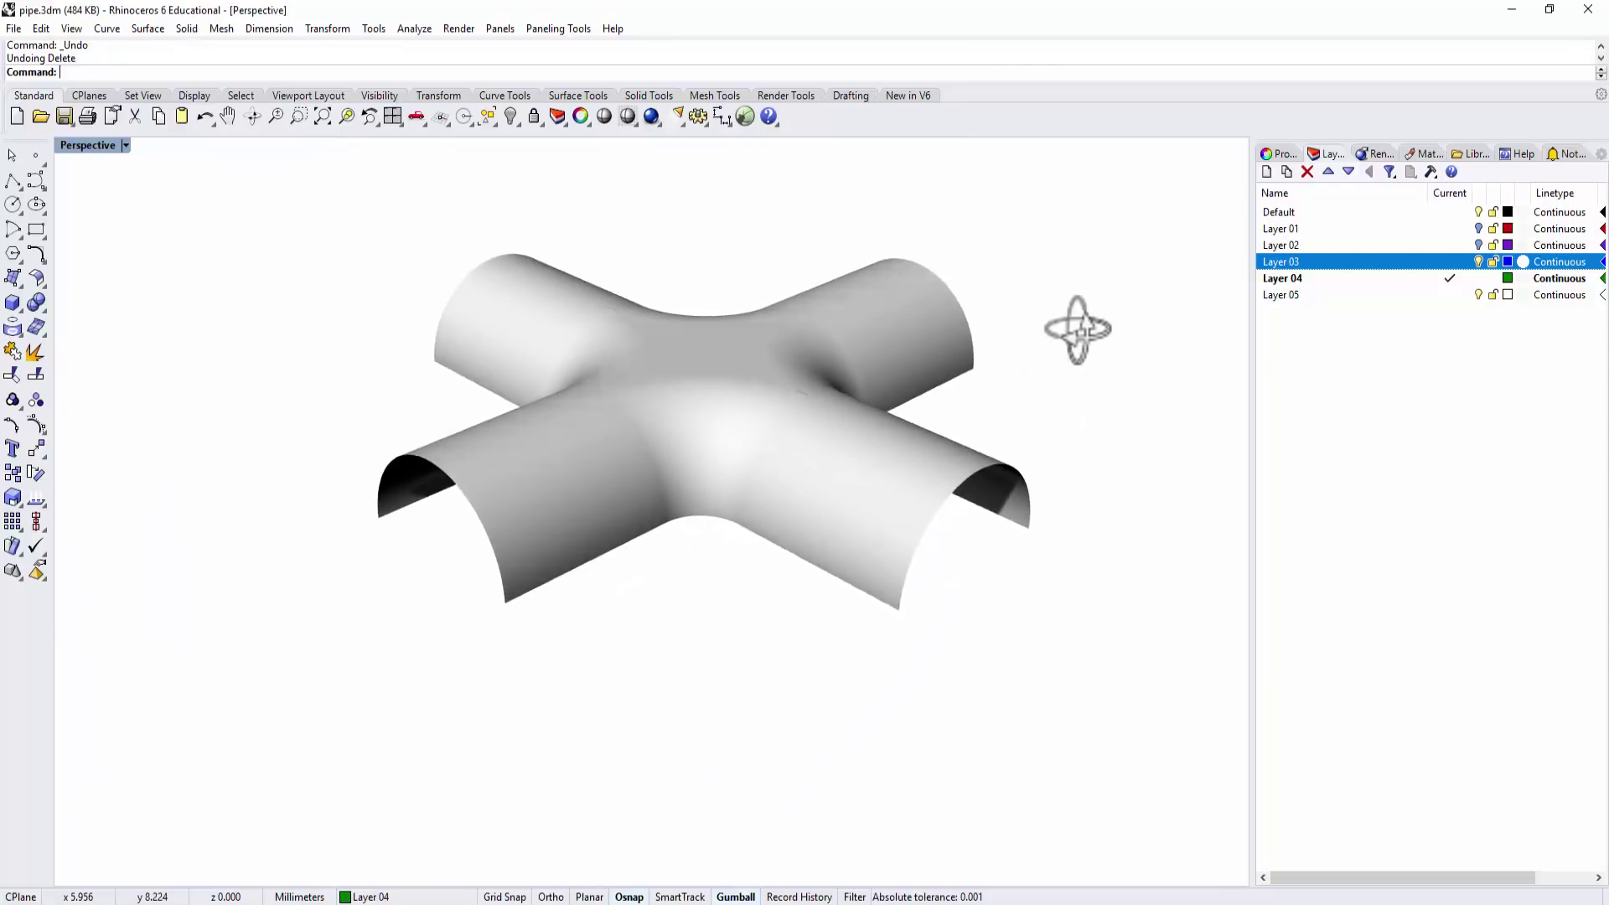
pyautogui.moveTo(1081, 327); pyautogui.dragTo(722, 391, button='right')
pyautogui.scroll(5, 722, 391)
pyautogui.moveTo(851, 374); pyautogui.dragTo(787, 385, button='right')
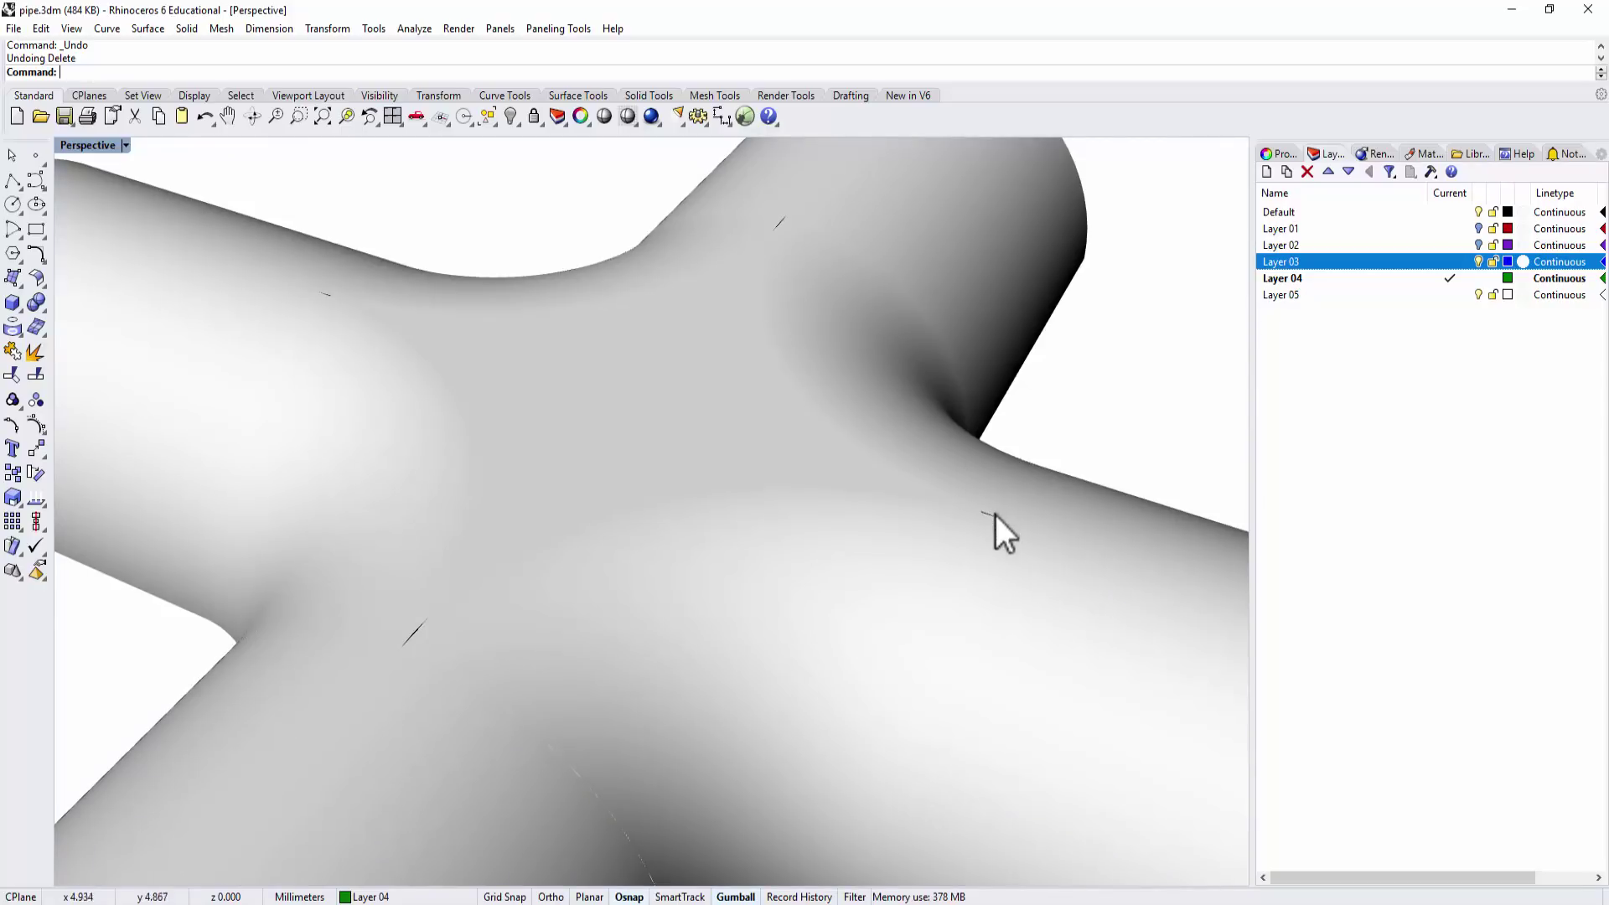
pyautogui.scroll(10, 993, 519)
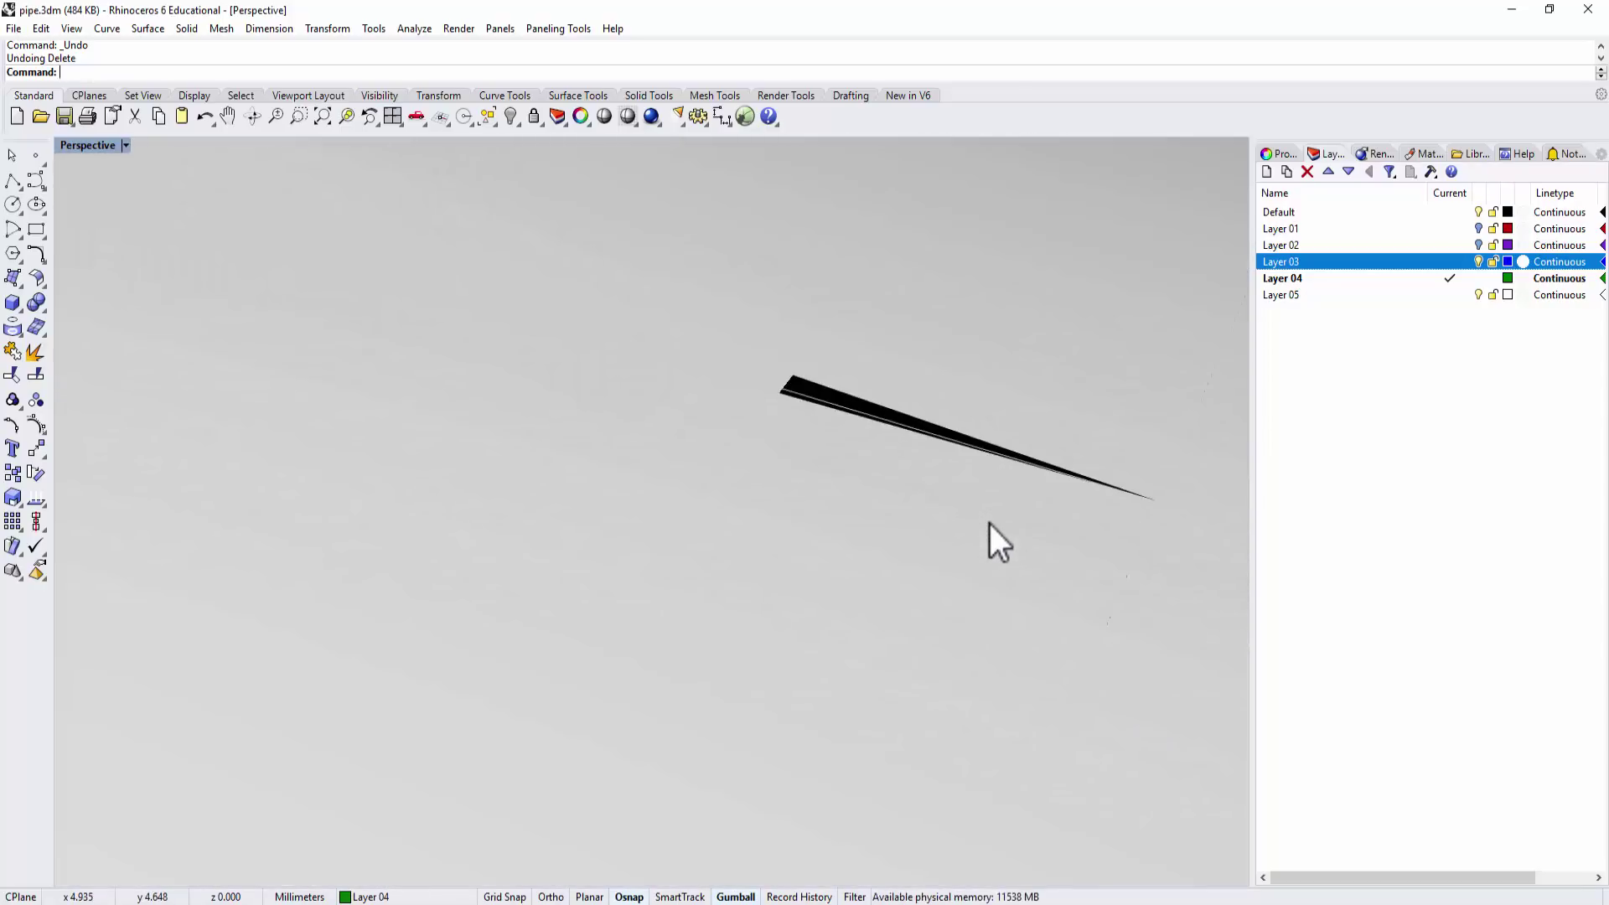
pyautogui.scroll(-8, 989, 525)
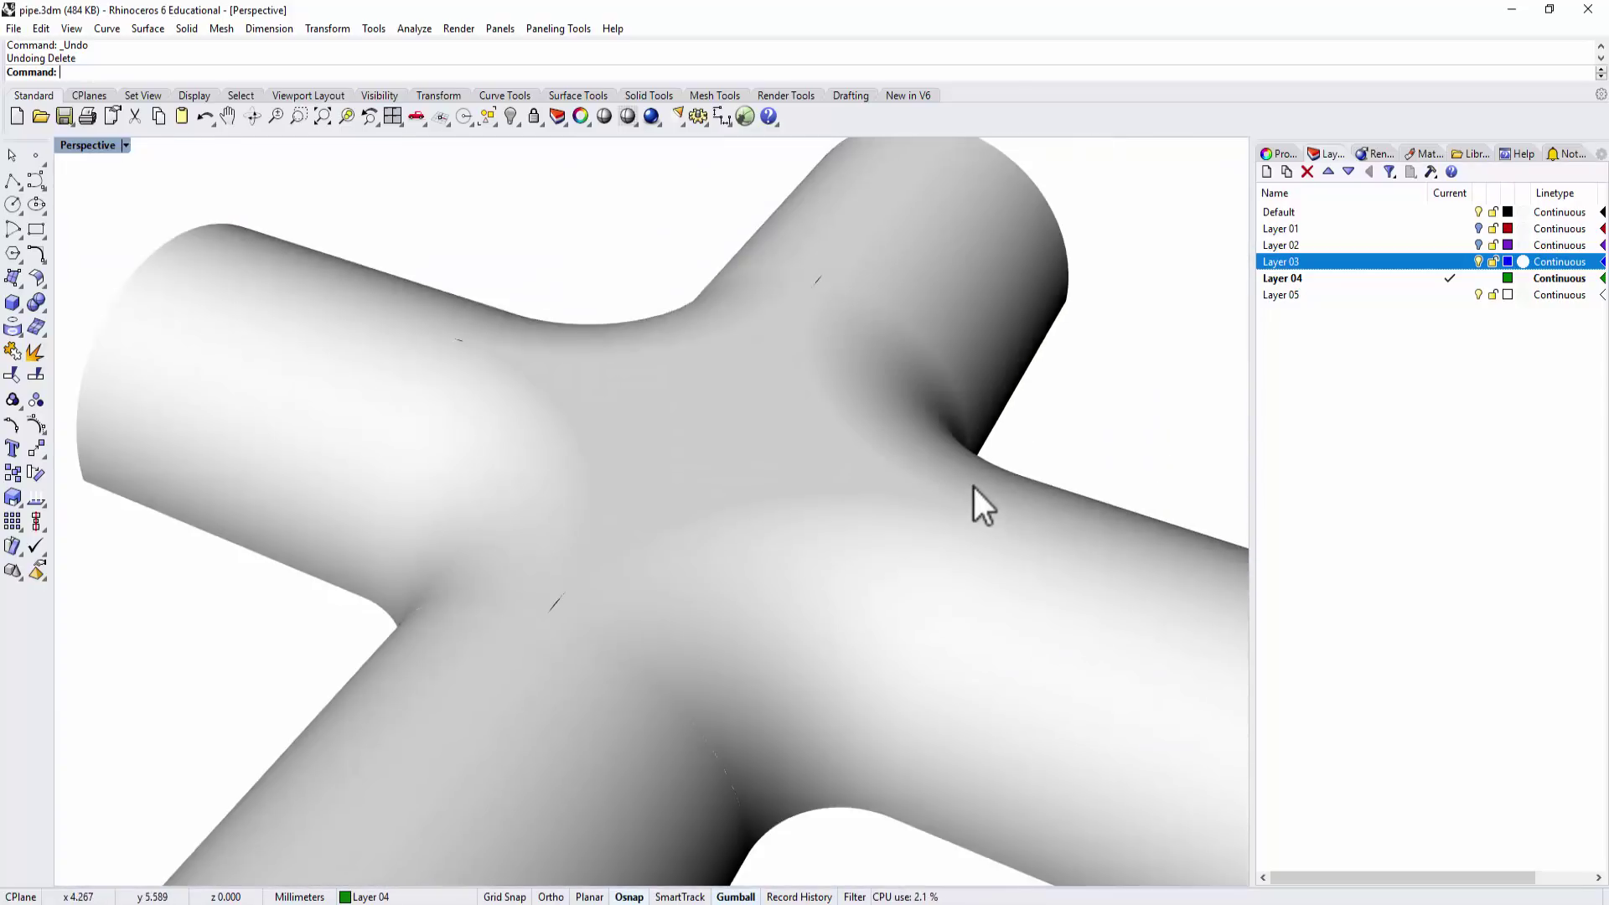
pyautogui.moveTo(973, 501); pyautogui.dragTo(969, 505, button='right')
# Set the display to Ghosted and select the green centre surface.
pyautogui.click(126, 146)
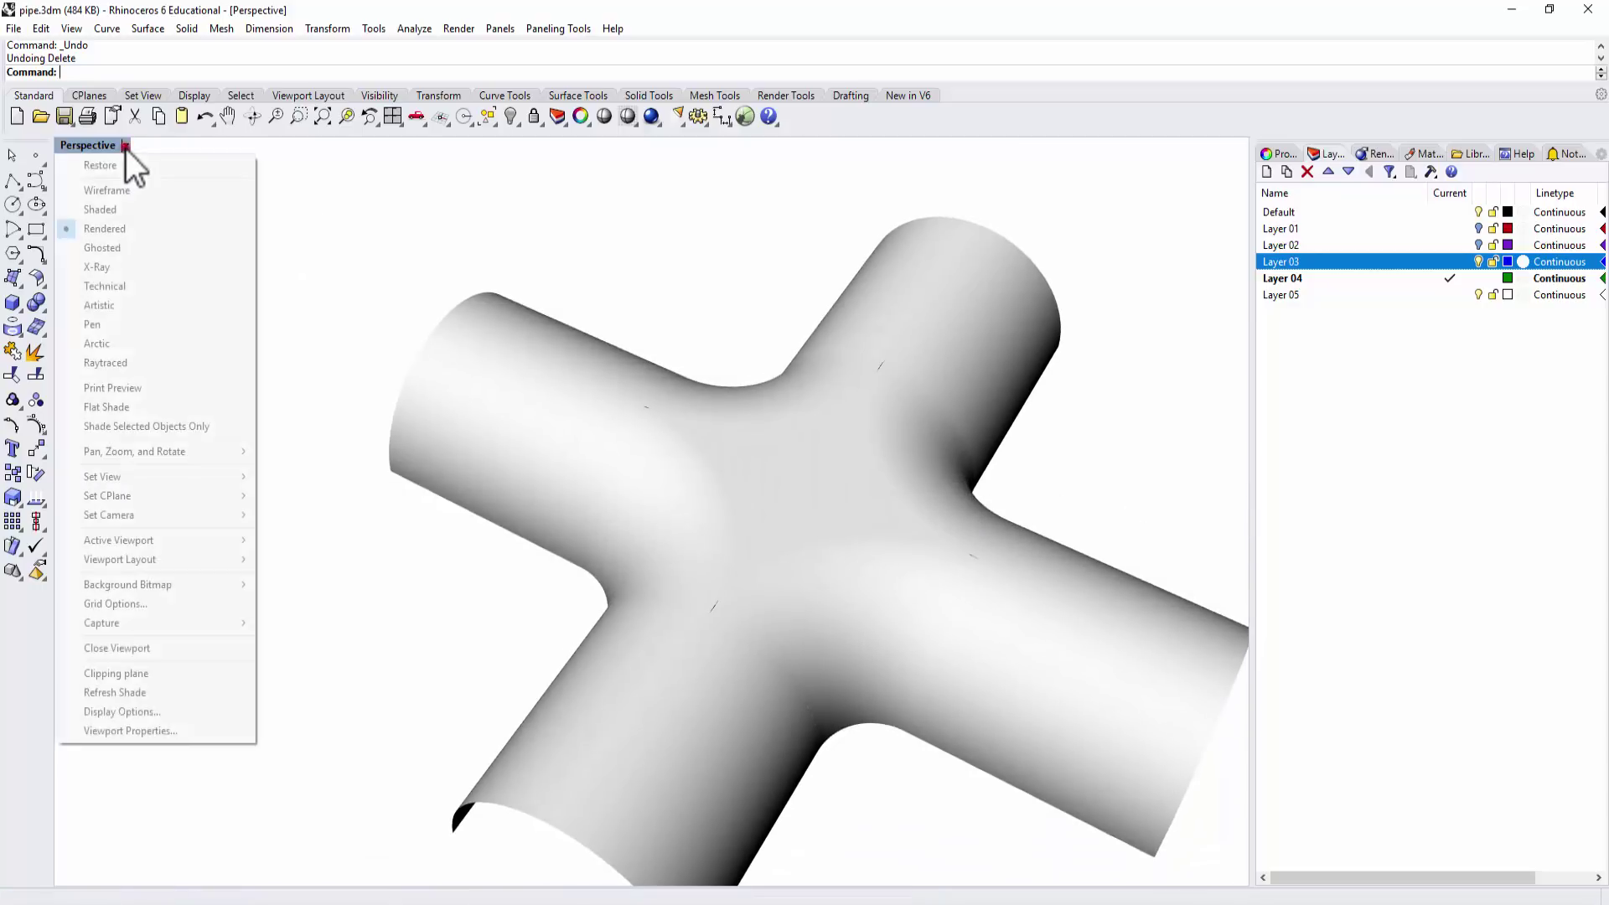
pyautogui.click(101, 251)
pyautogui.moveTo(857, 410); pyautogui.dragTo(942, 460, button='right')
pyautogui.click(836, 489)
# Delete the centre surface and show the hidden guide curves again.
pyautogui.press('Delete')
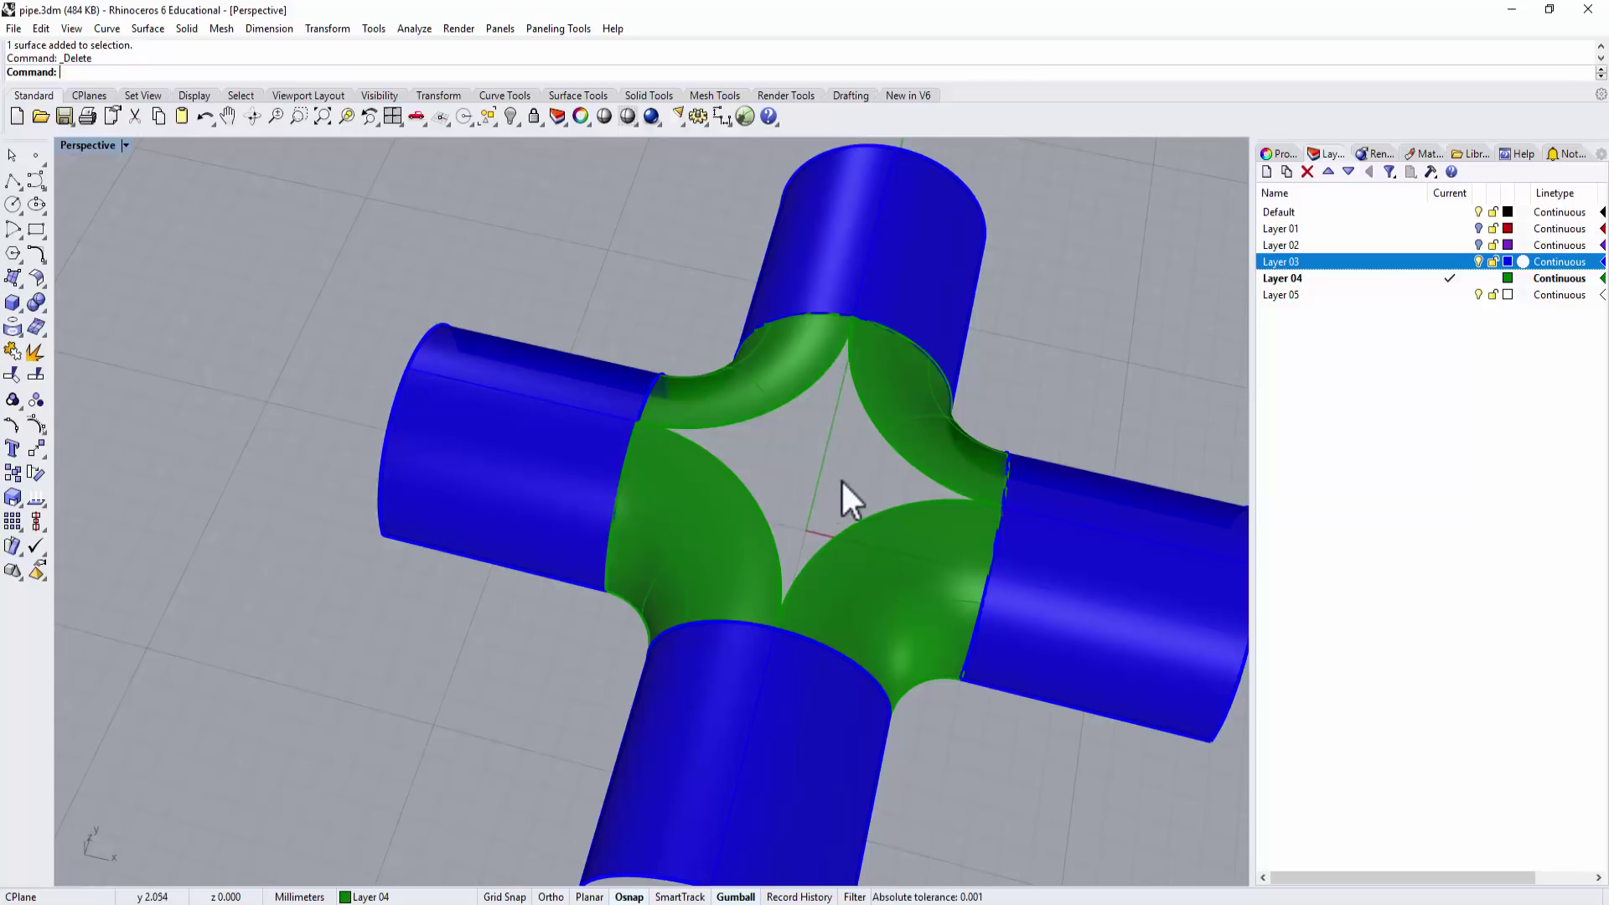
pyautogui.rightClick(509, 115)
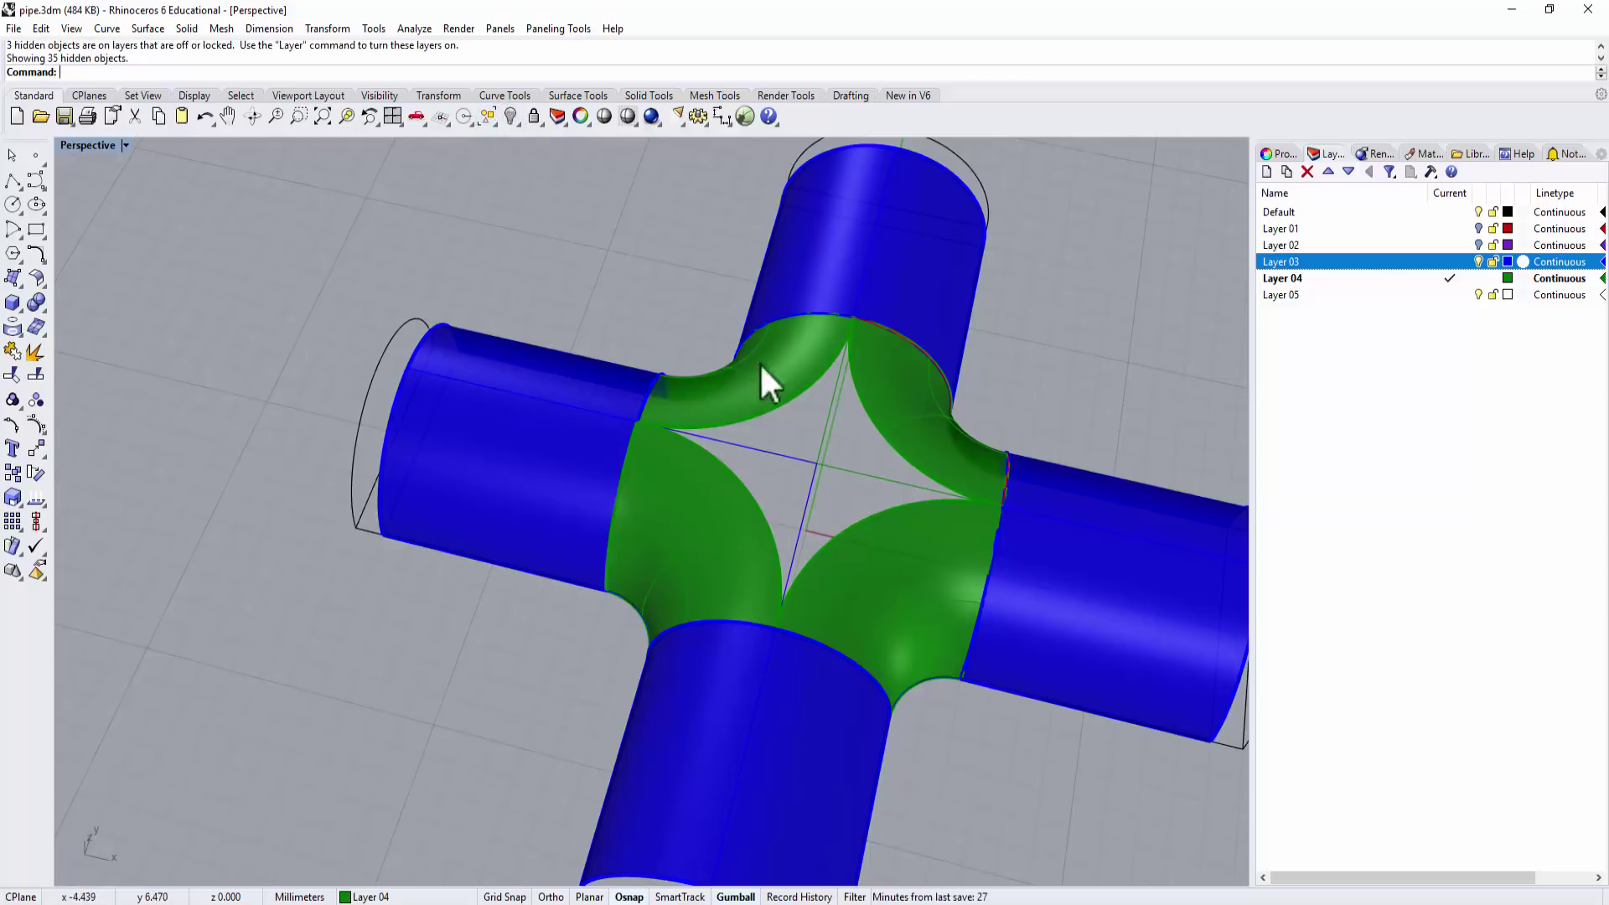
pyautogui.moveTo(778, 370); pyautogui.dragTo(934, 424, button='right')
pyautogui.scroll(3, 856, 451)
pyautogui.scroll(1, 863, 453)
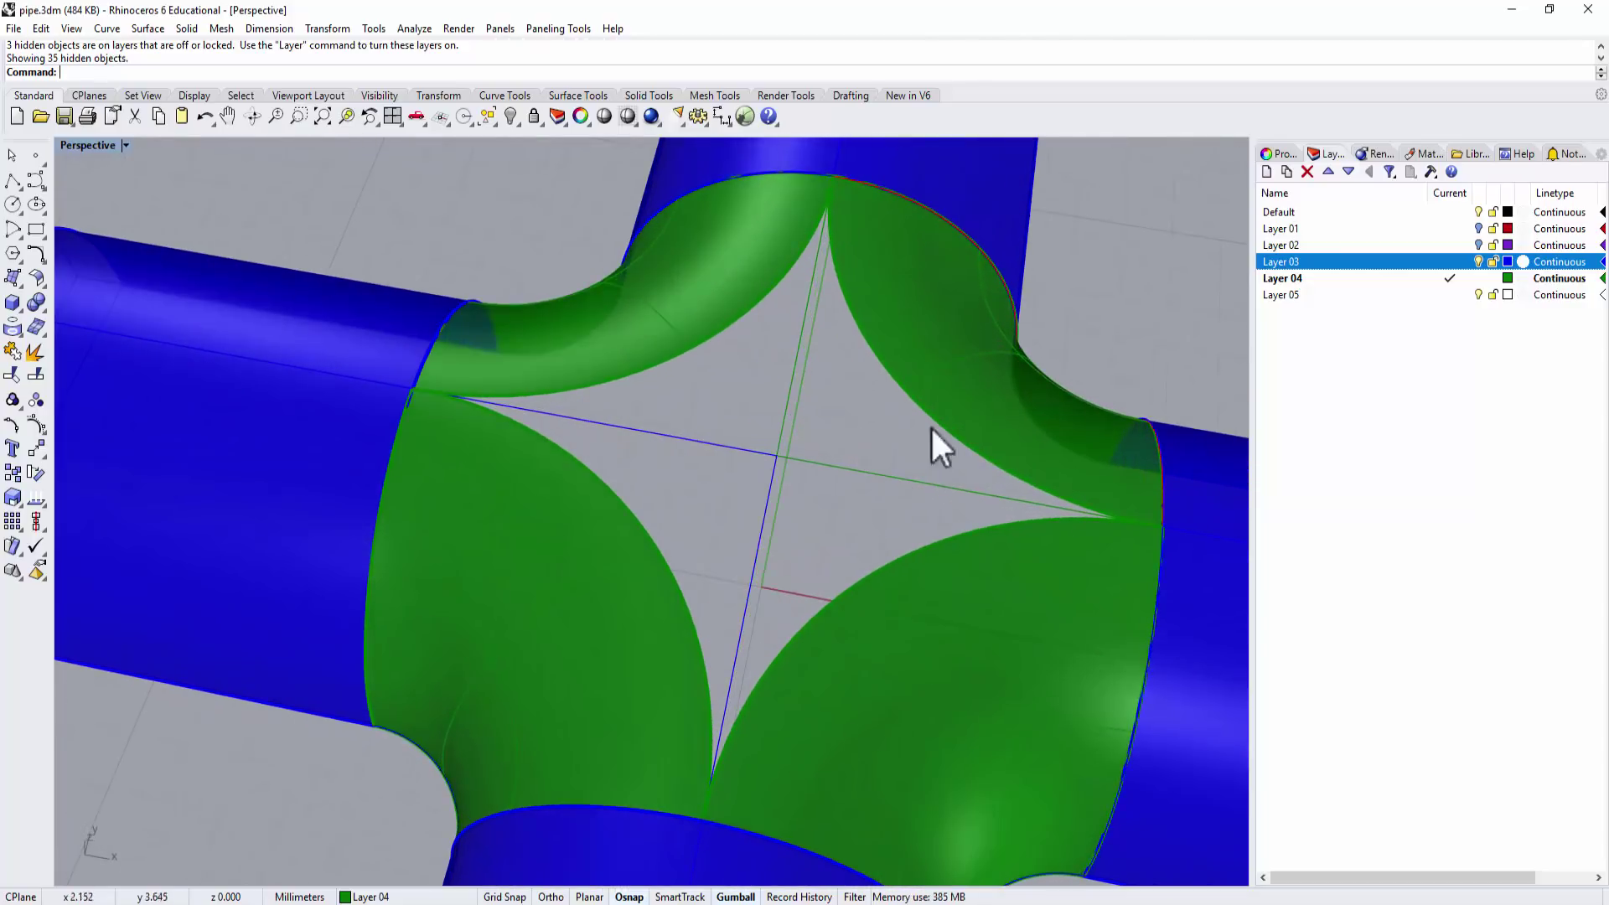
# Turn off Layer 03 to hide the blue pipes, leaving the green patches.
pyautogui.click(1477, 212)
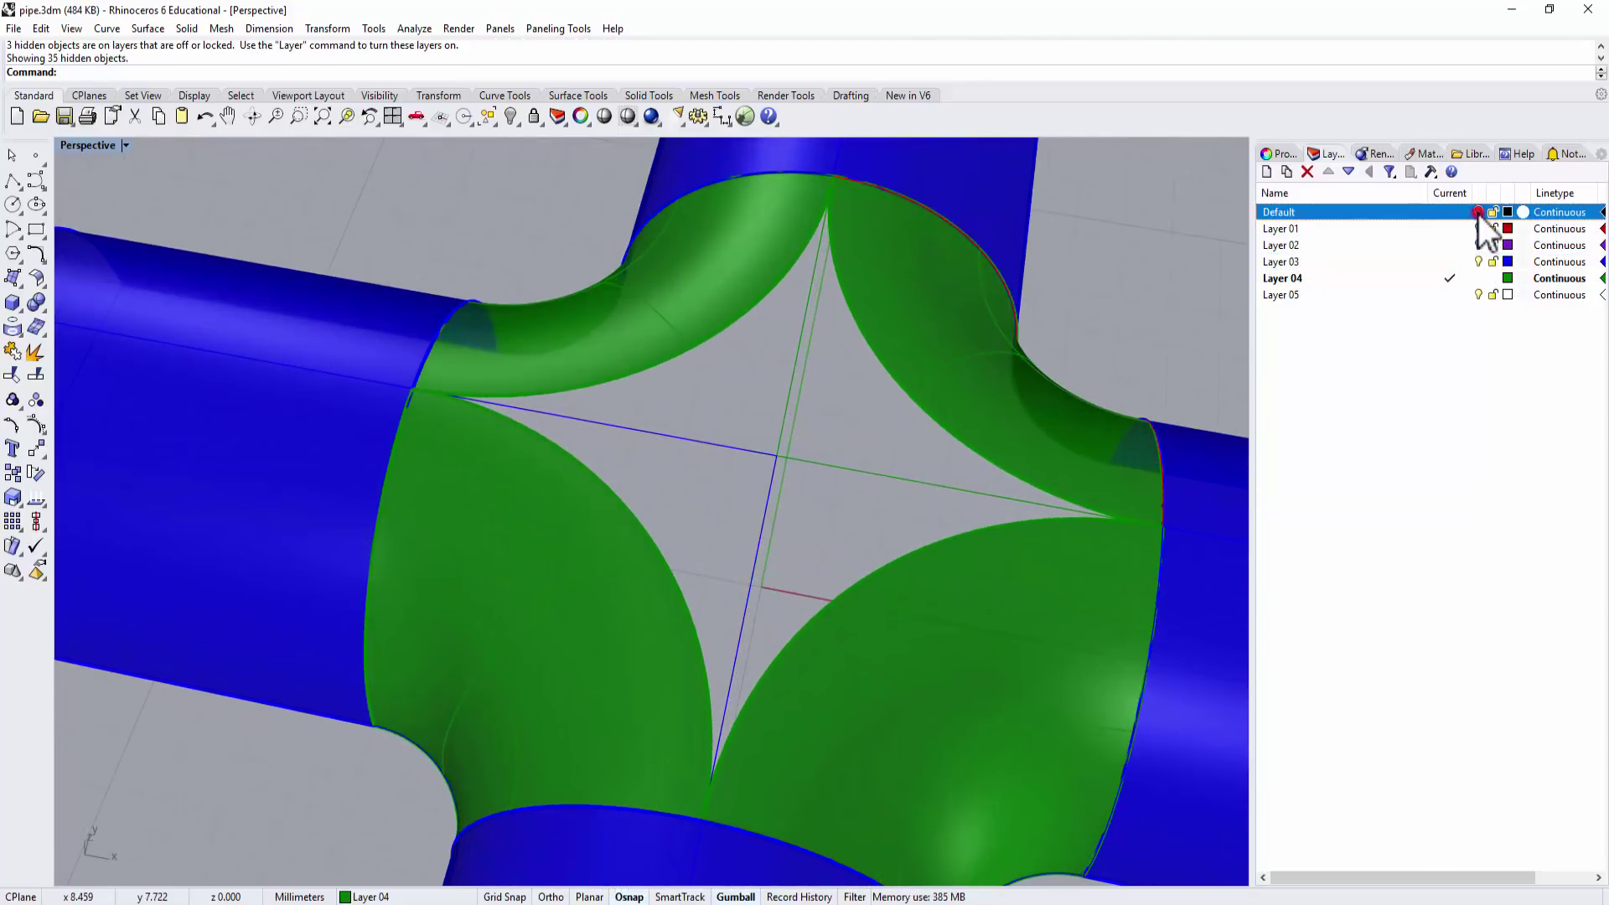
pyautogui.click(1478, 262)
pyautogui.moveTo(1093, 426); pyautogui.dragTo(1037, 419, button='right')
pyautogui.moveTo(927, 419); pyautogui.dragTo(746, 359, button='right')
# Select the triangular guide curve where it overlaps a surface edge.
pyautogui.click(721, 405)
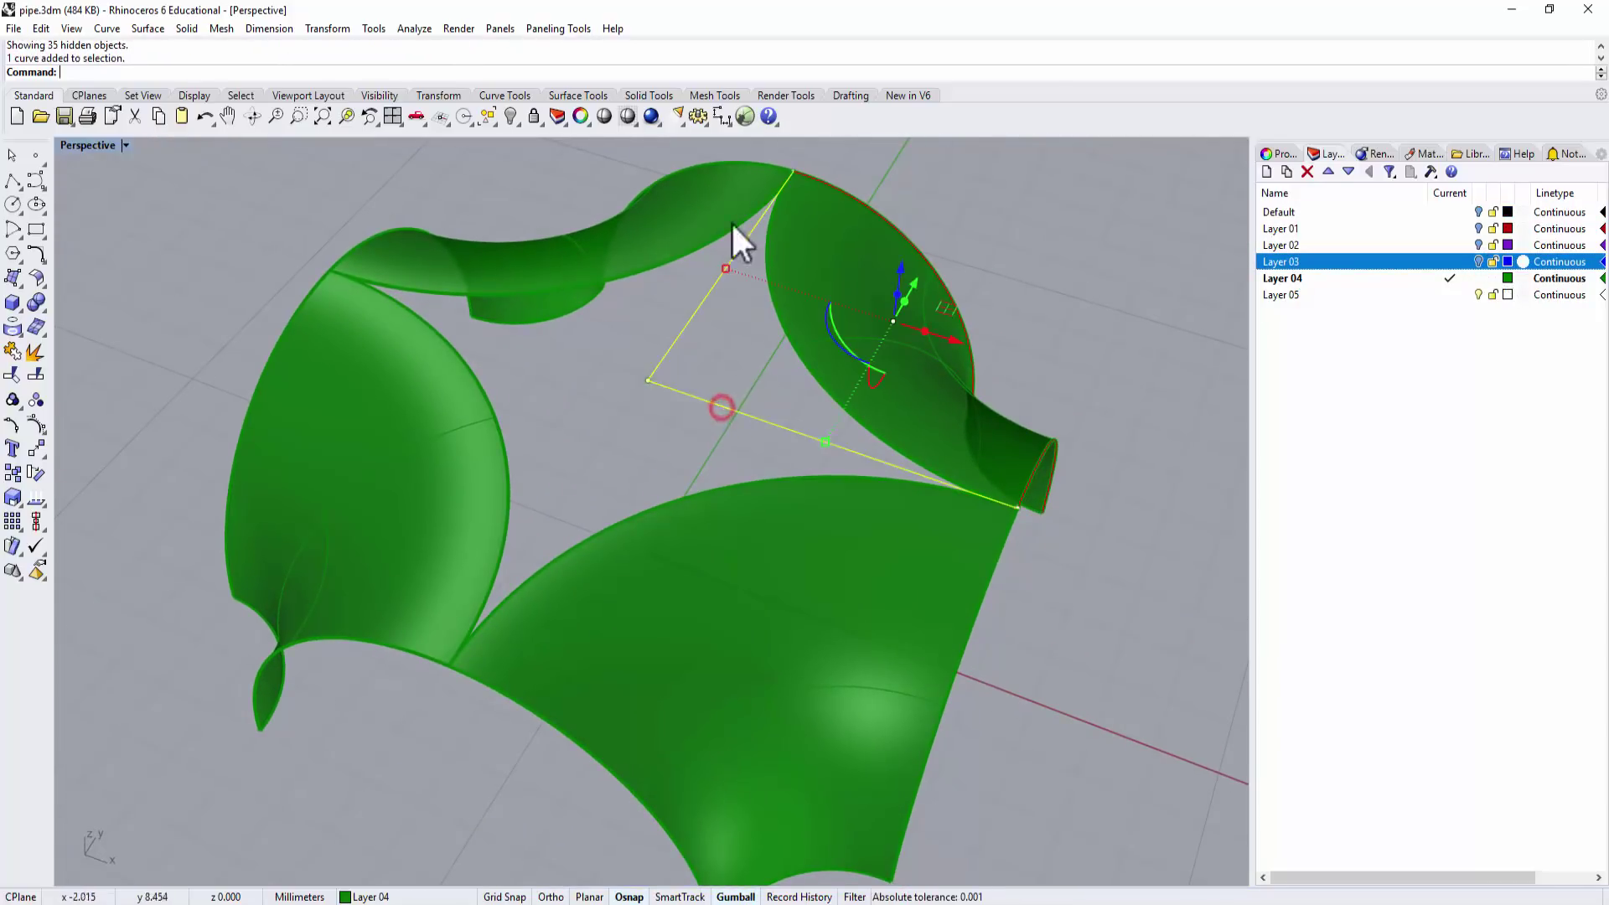
pyautogui.click(792, 345)
pyautogui.click(841, 397)
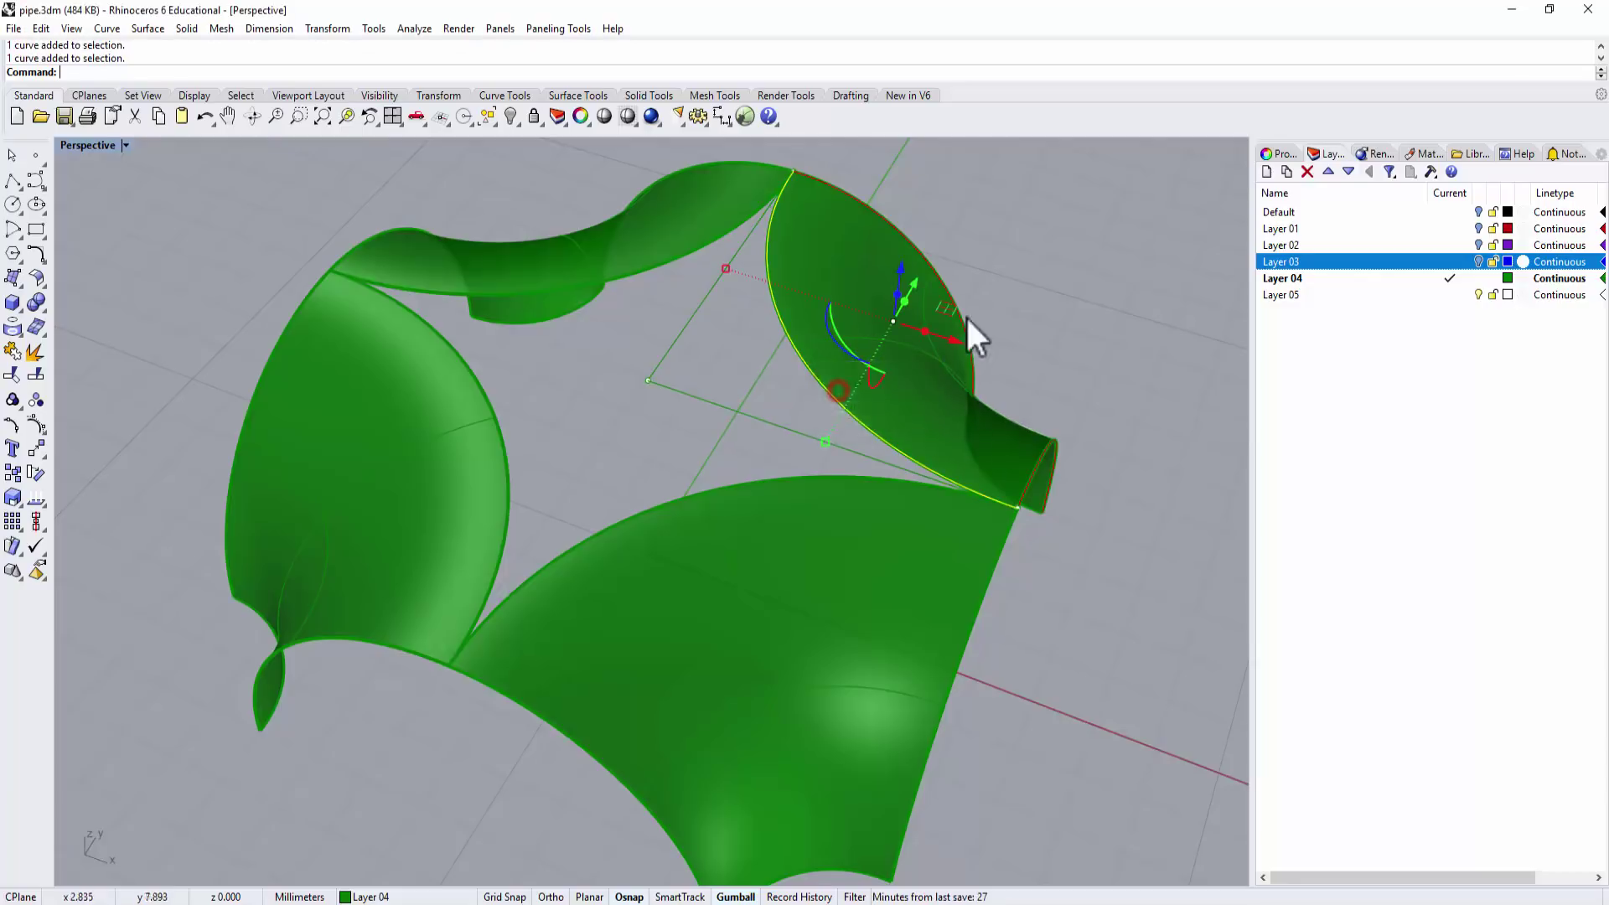
pyautogui.moveTo(998, 323); pyautogui.dragTo(825, 386, button='right')
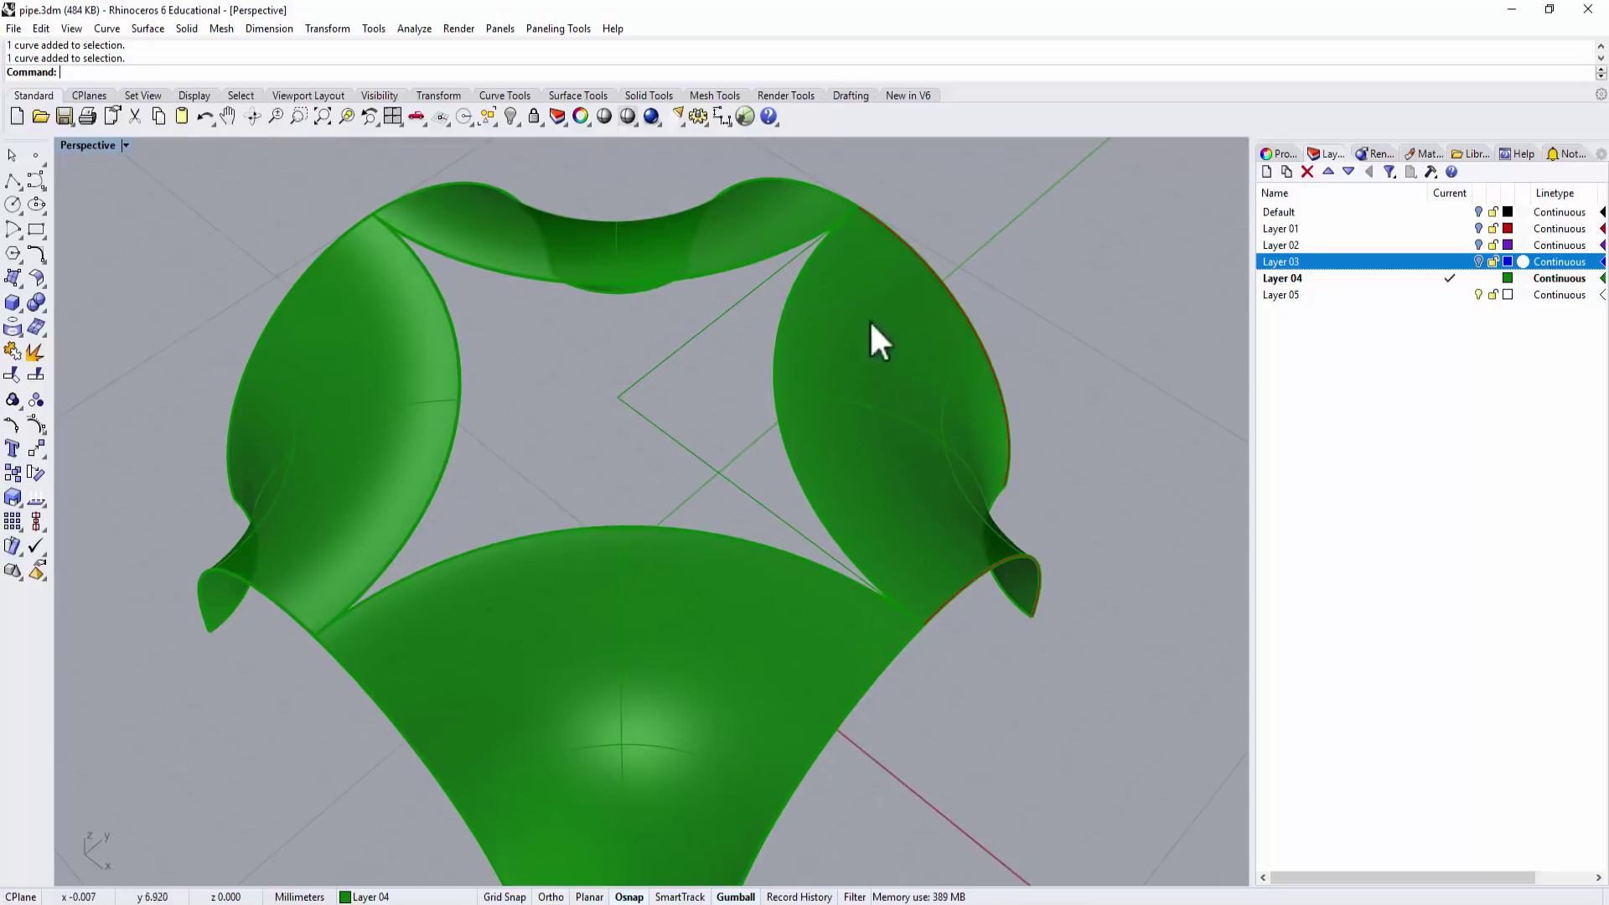
pyautogui.moveTo(818, 310); pyautogui.dragTo(782, 406, button='right')
pyautogui.scroll(2, 831, 340)
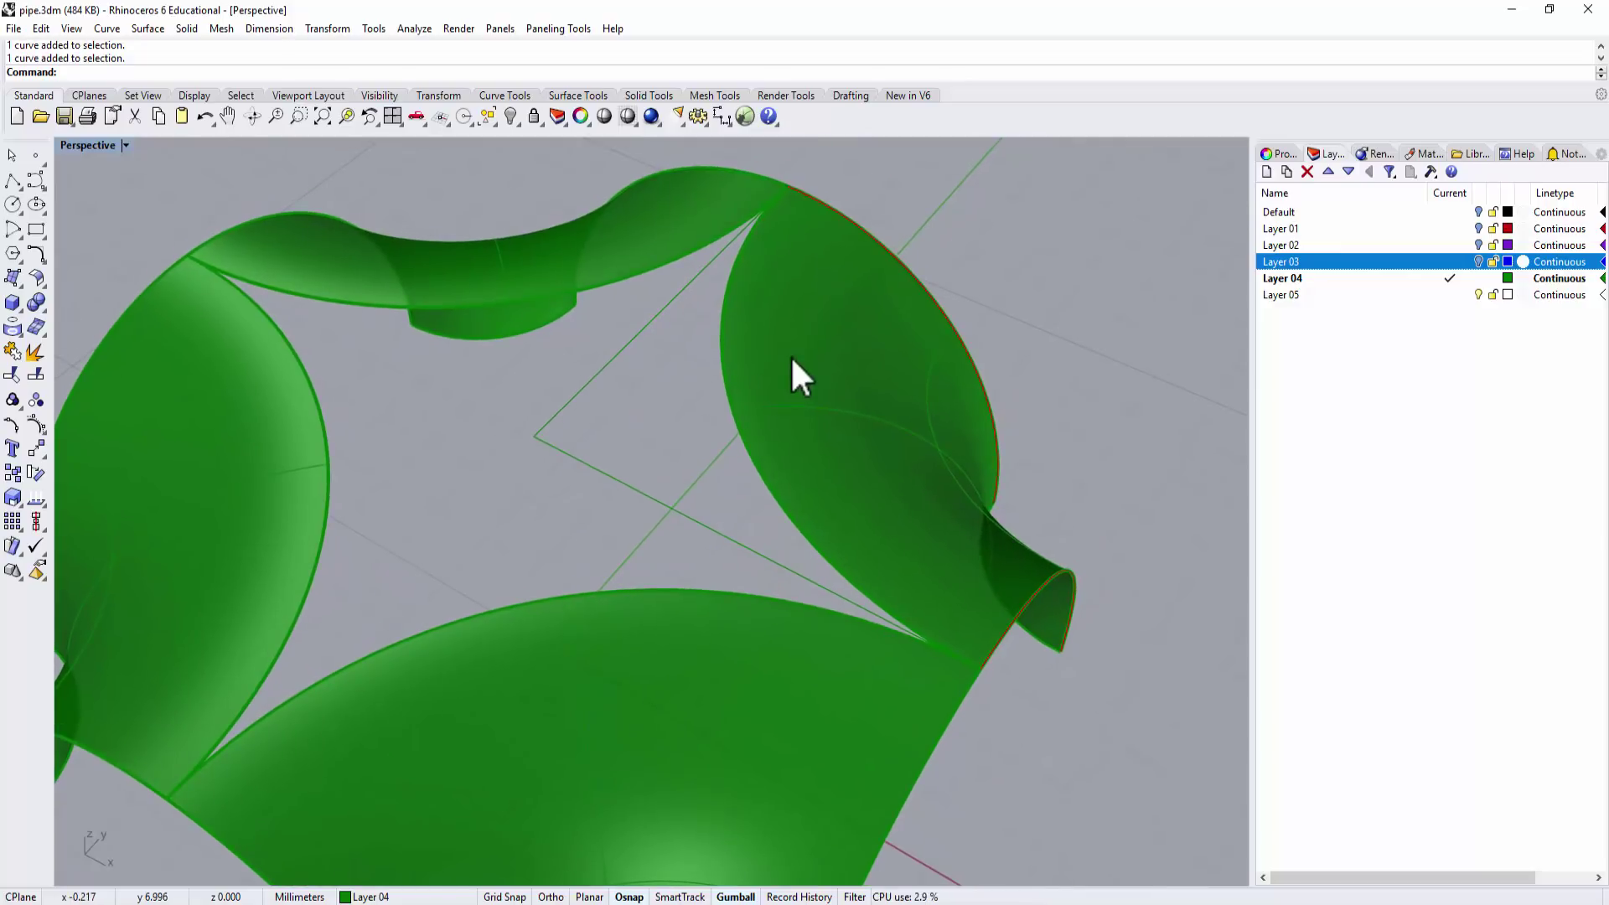
# Explode the green triangular polyline into separate segments.
pyautogui.click(600, 367)
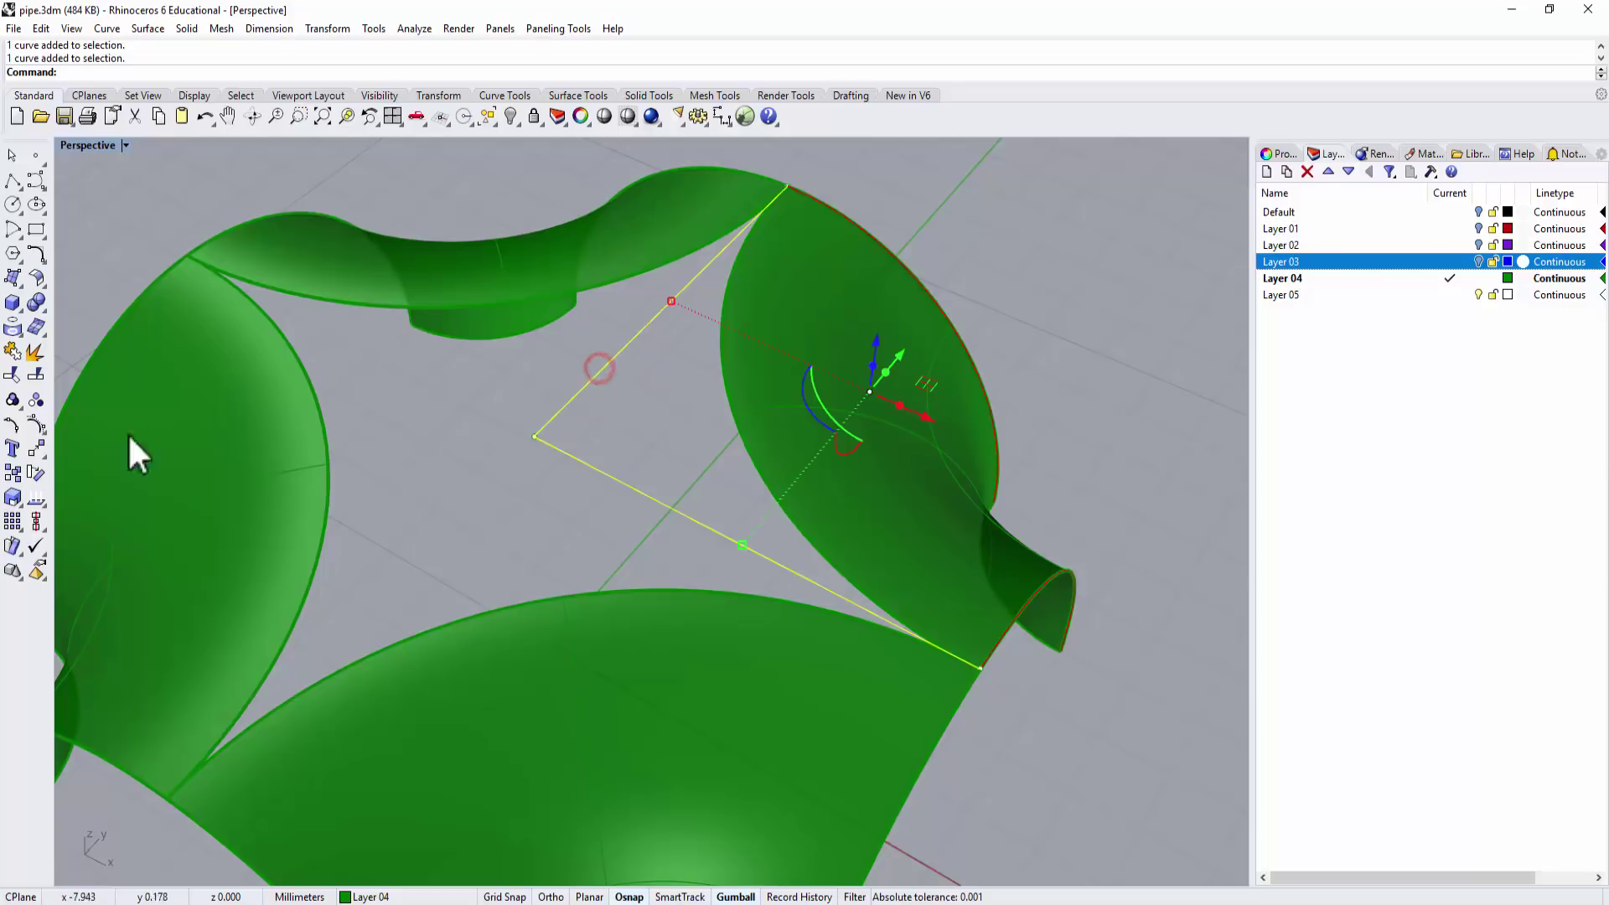
pyautogui.click(36, 355)
pyautogui.click(437, 433)
pyautogui.click(557, 414)
pyautogui.click(559, 451)
pyautogui.click(514, 507)
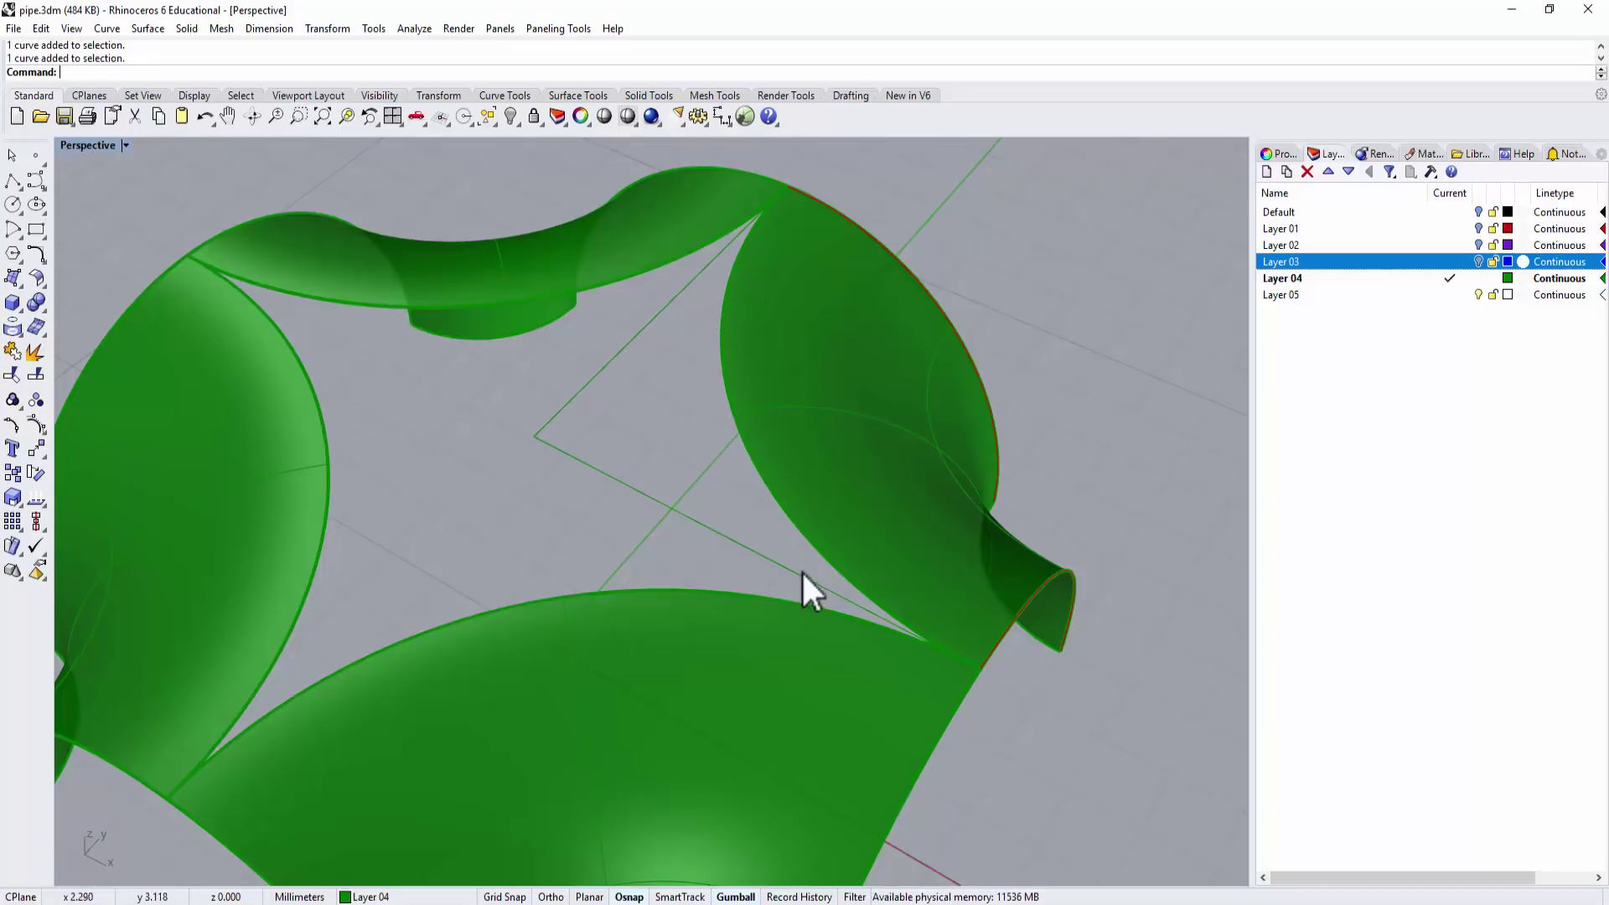
pyautogui.click(848, 490)
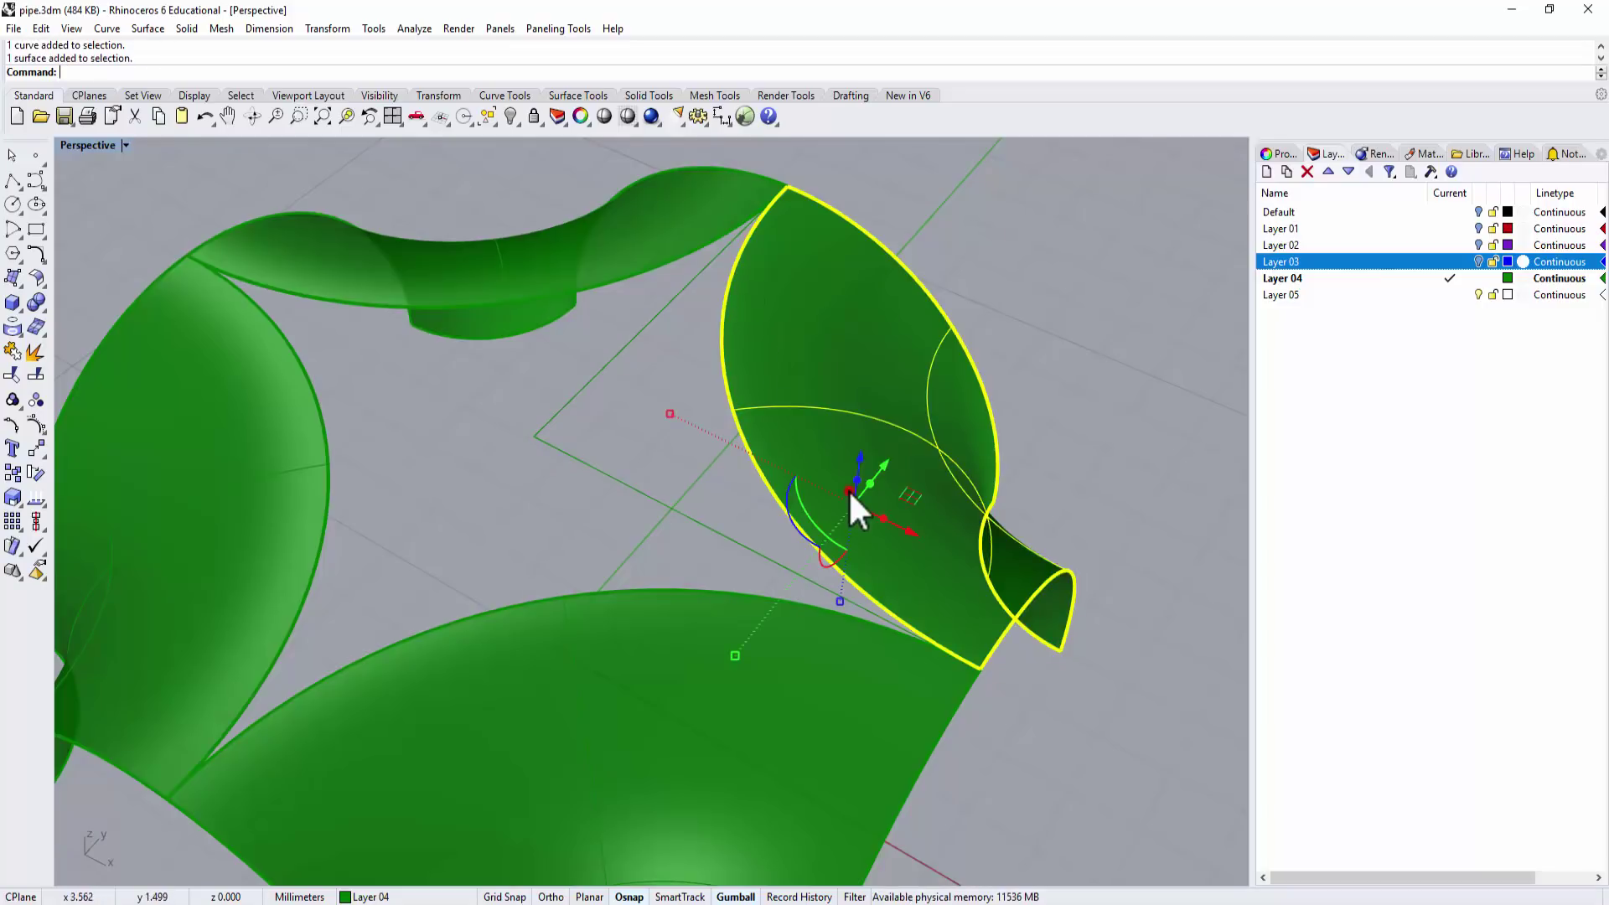
pyautogui.click(484, 416)
# Sweep 2 Rails along two exploded segments with the patch edge as cross section.
pyautogui.click(147, 29)
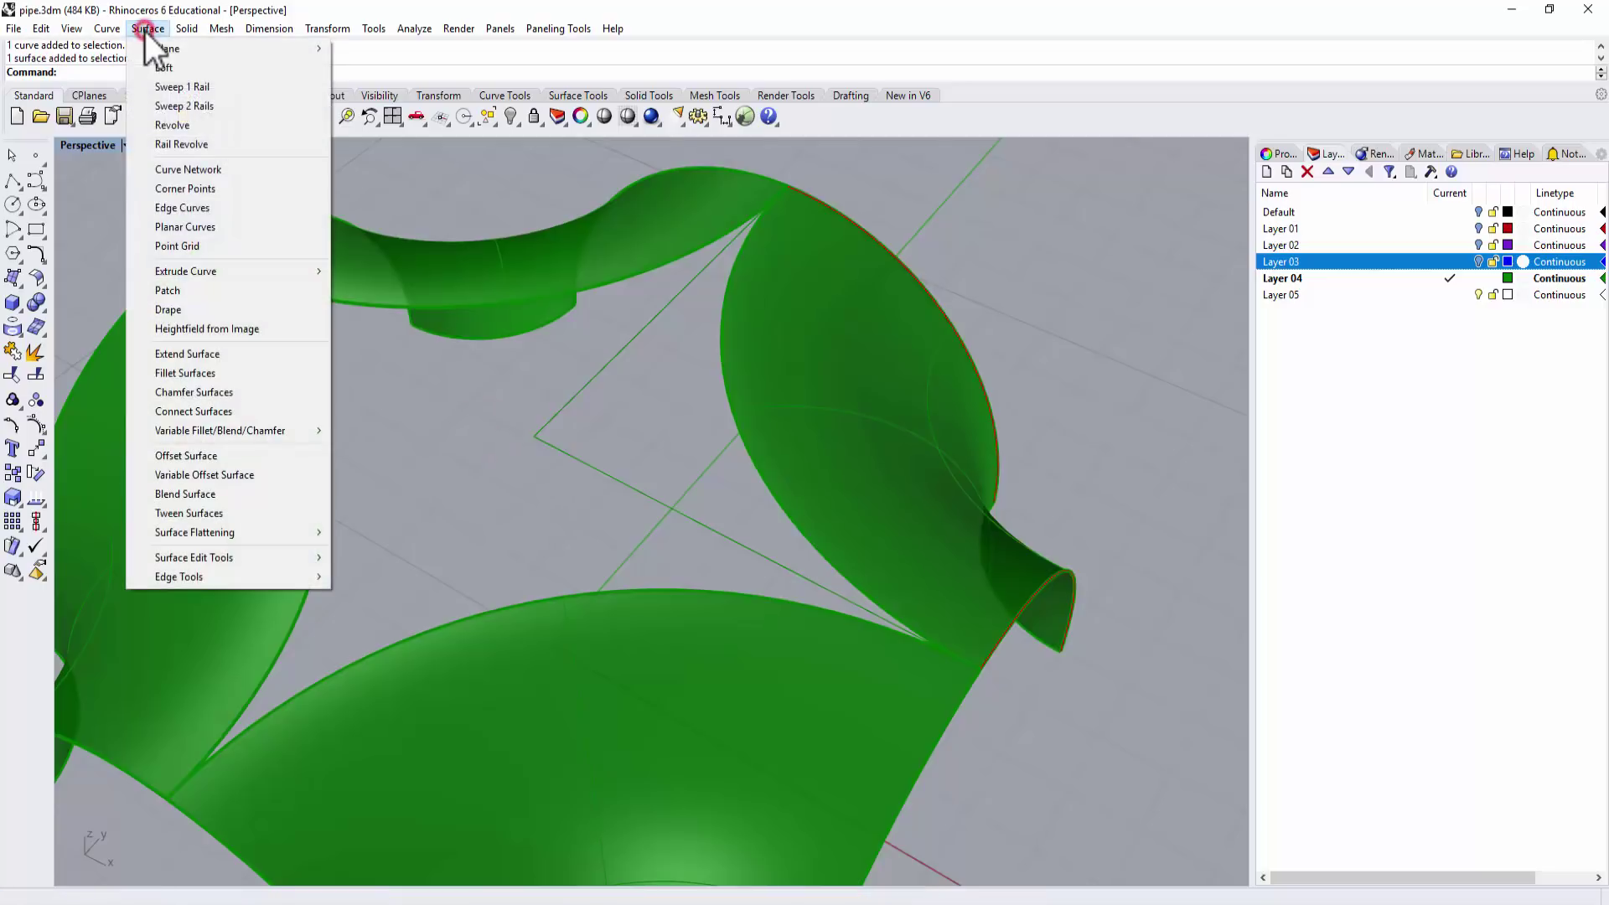
pyautogui.click(164, 104)
pyautogui.click(580, 385)
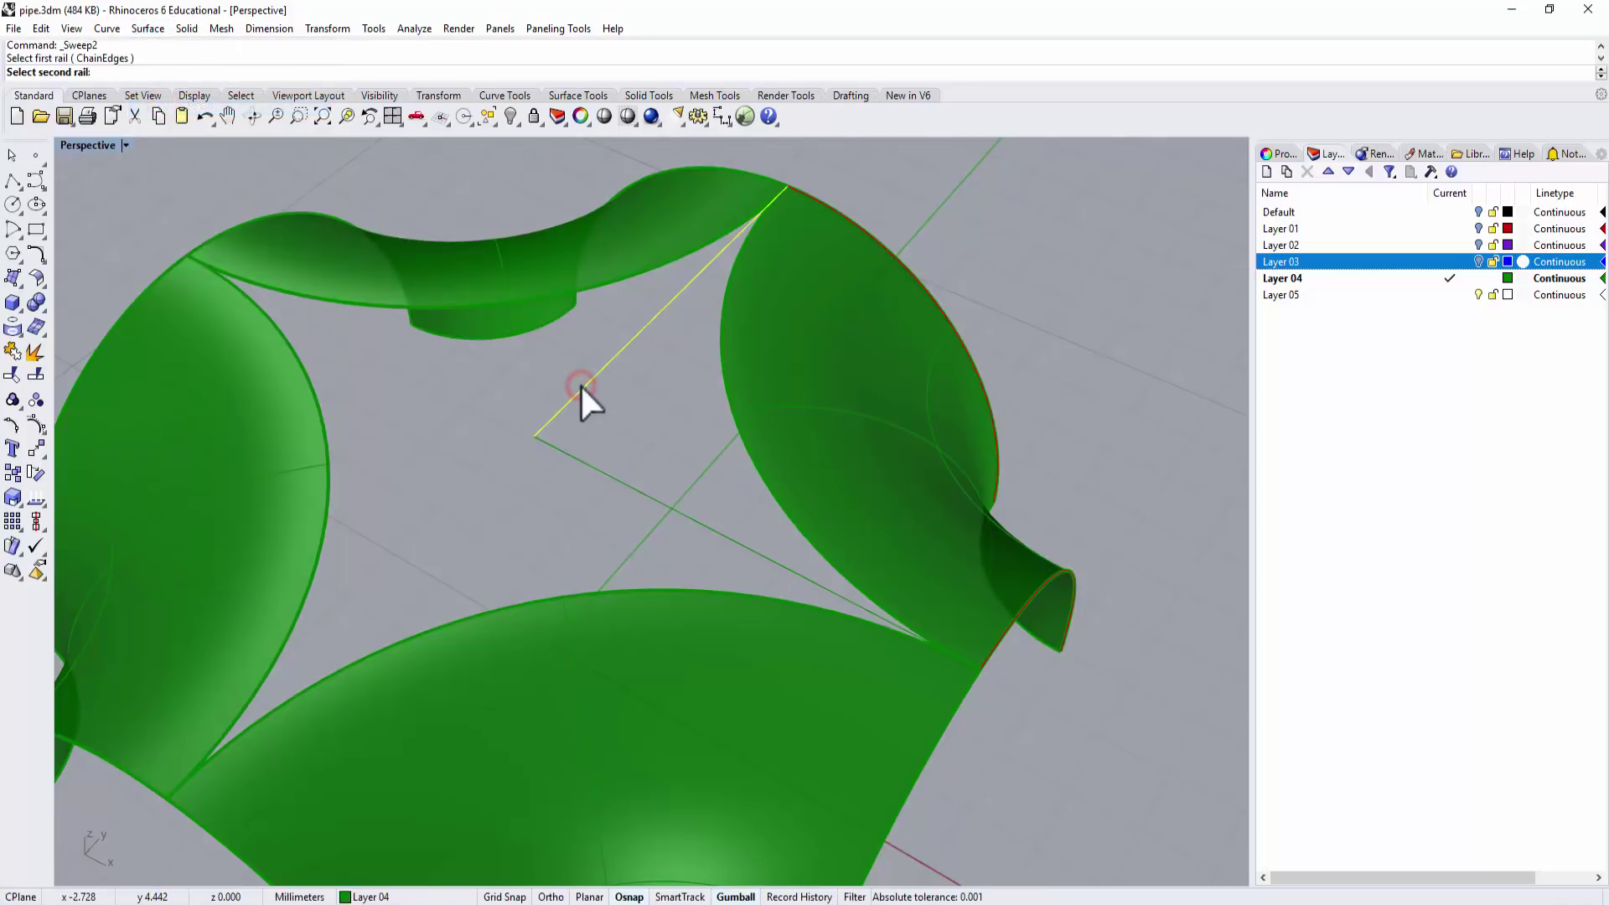
pyautogui.click(575, 453)
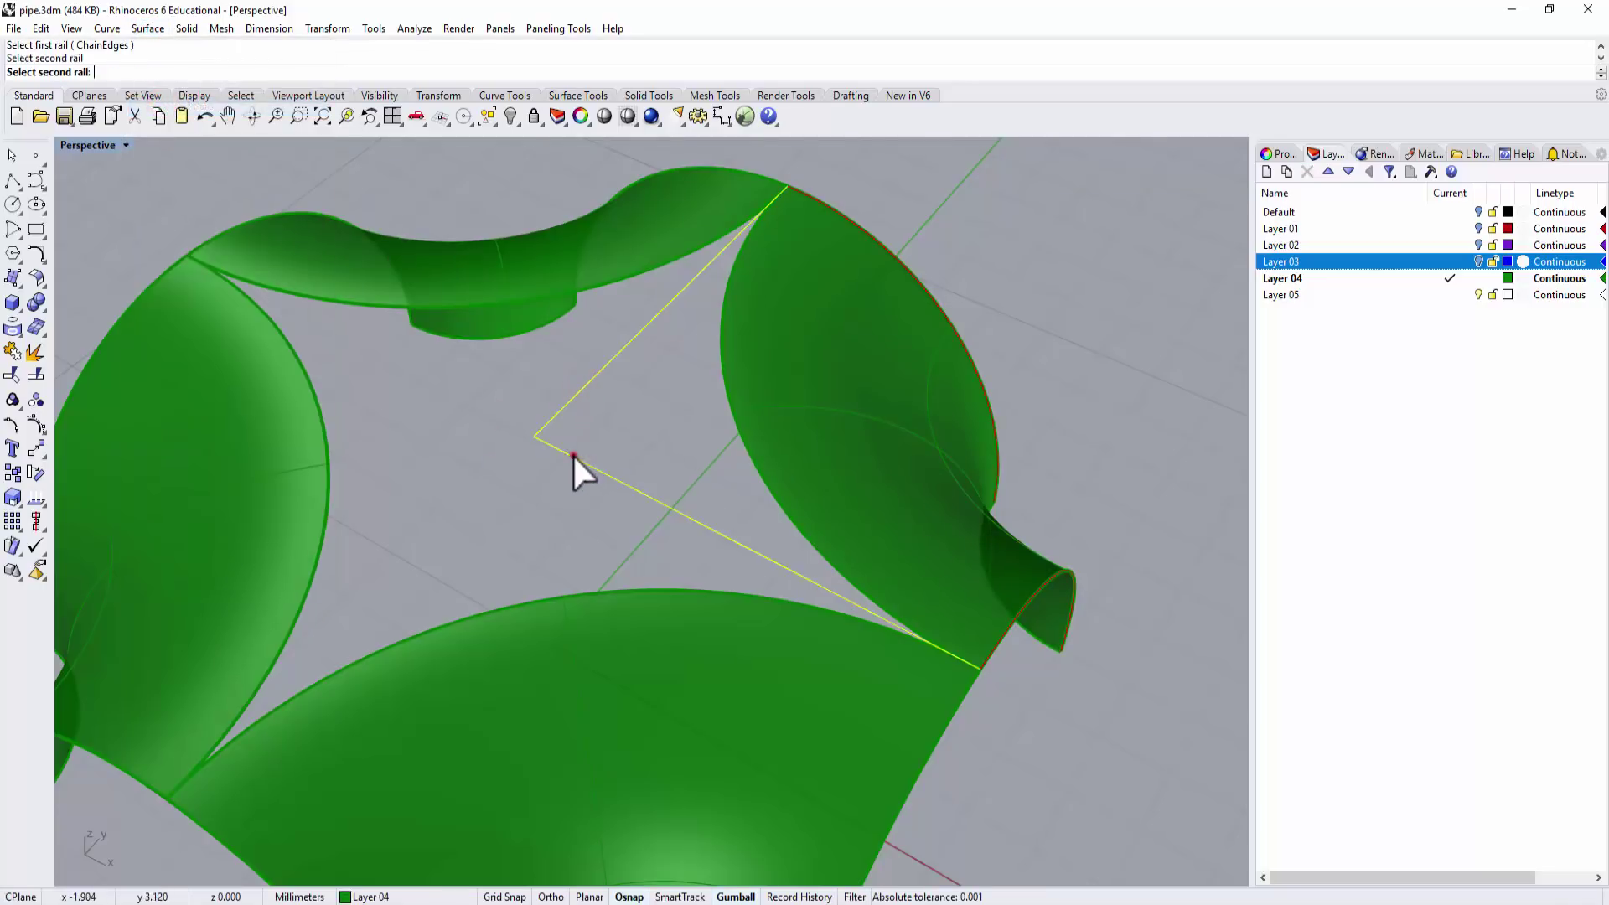
pyautogui.click(723, 392)
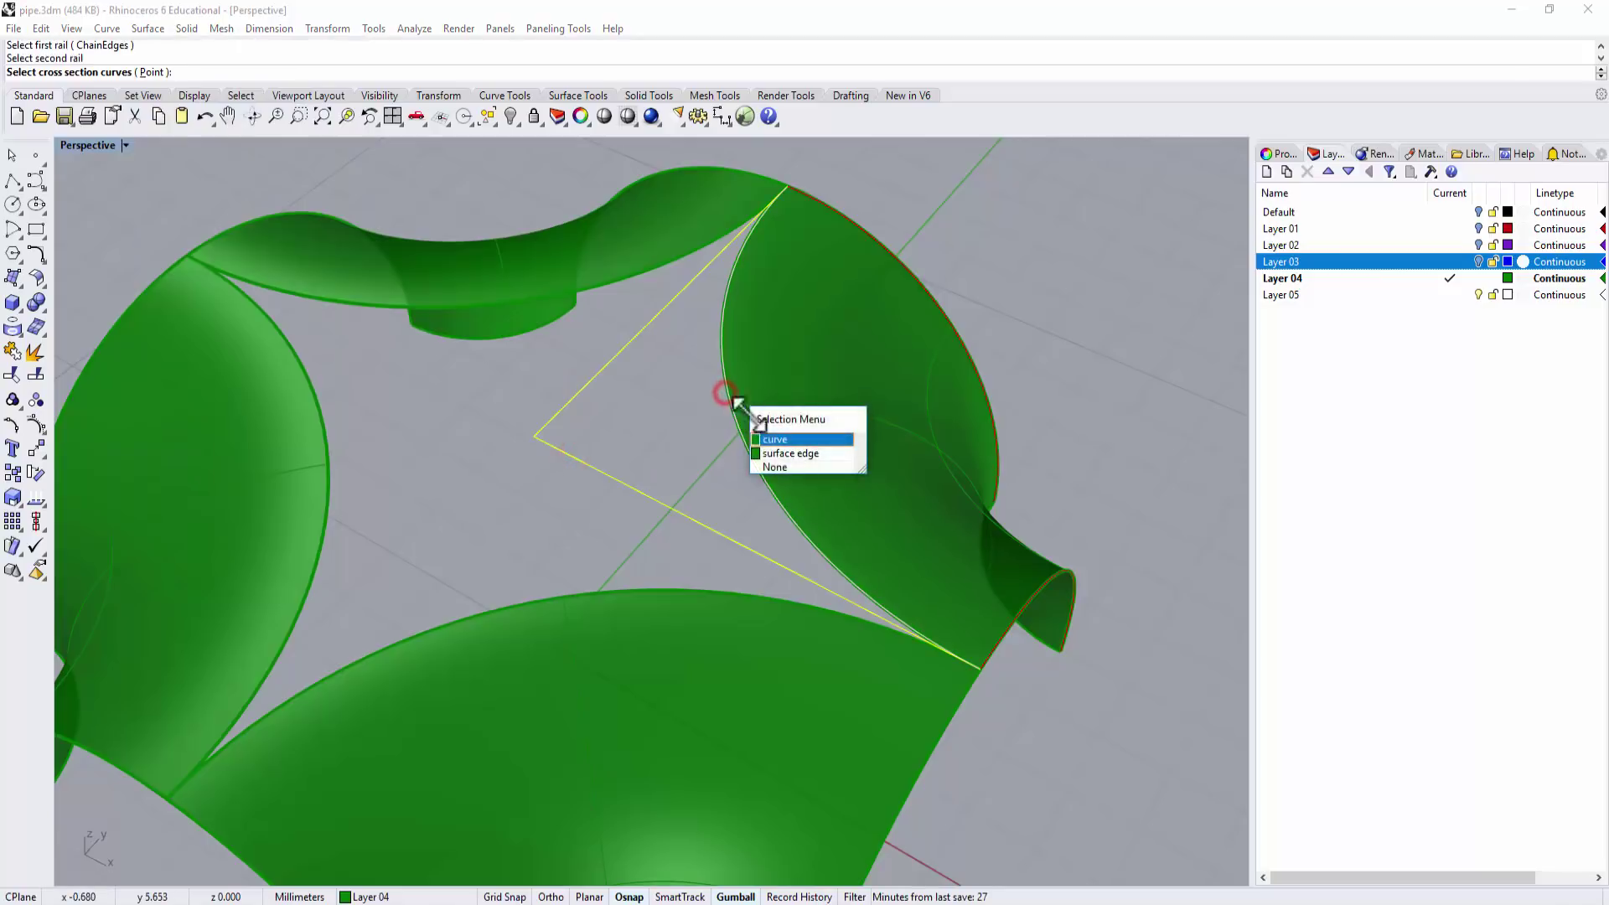
pyautogui.click(762, 456)
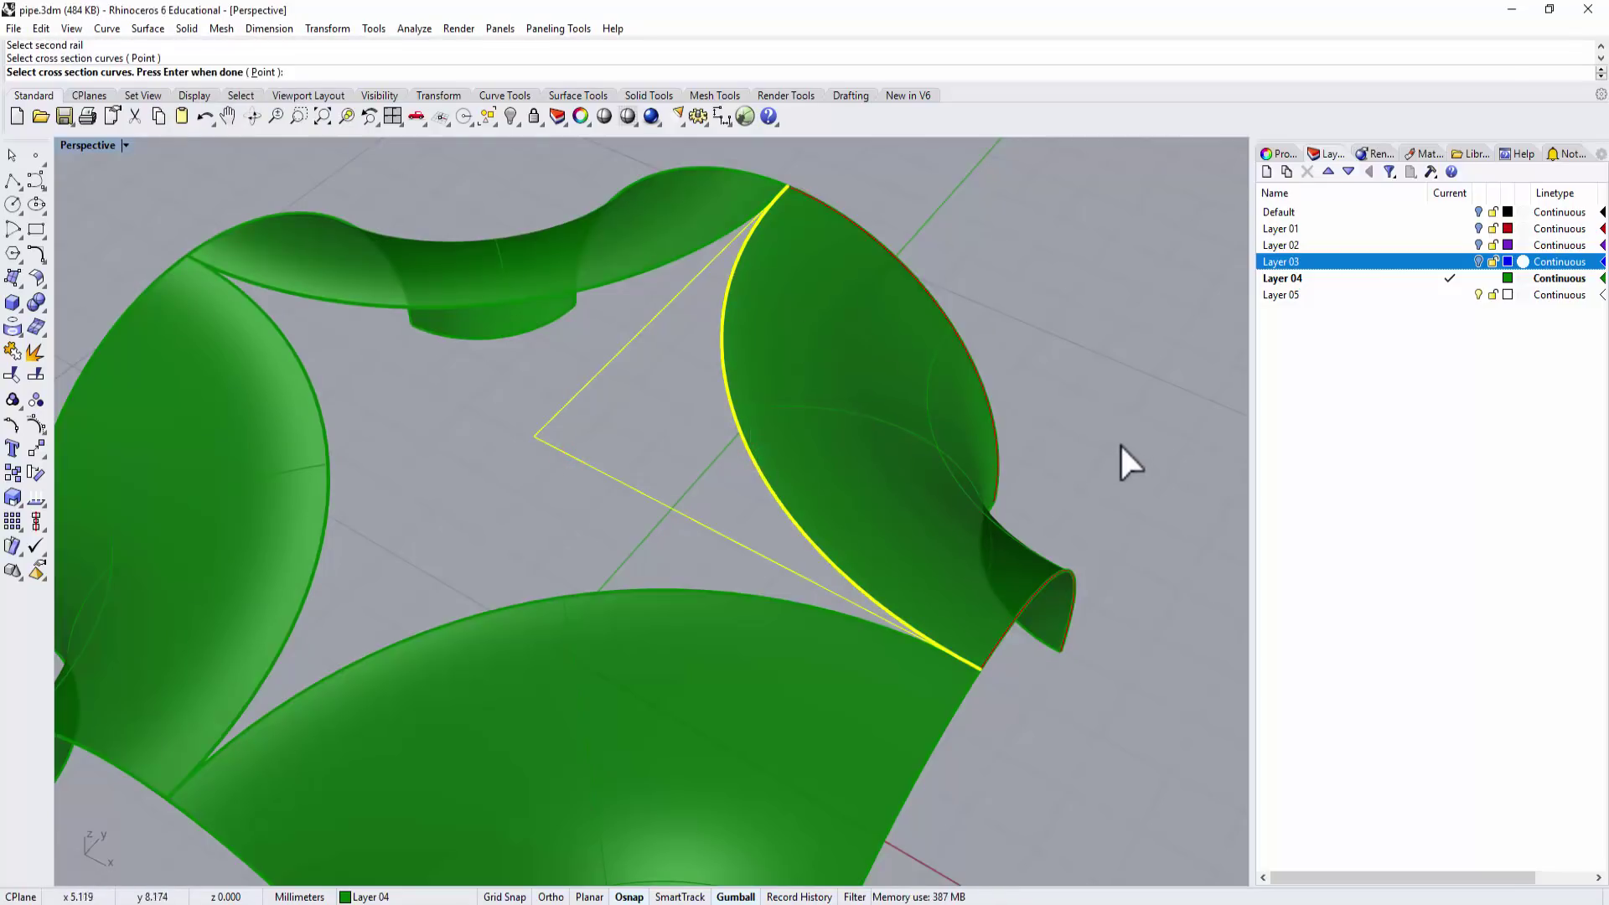
pyautogui.press('Return')
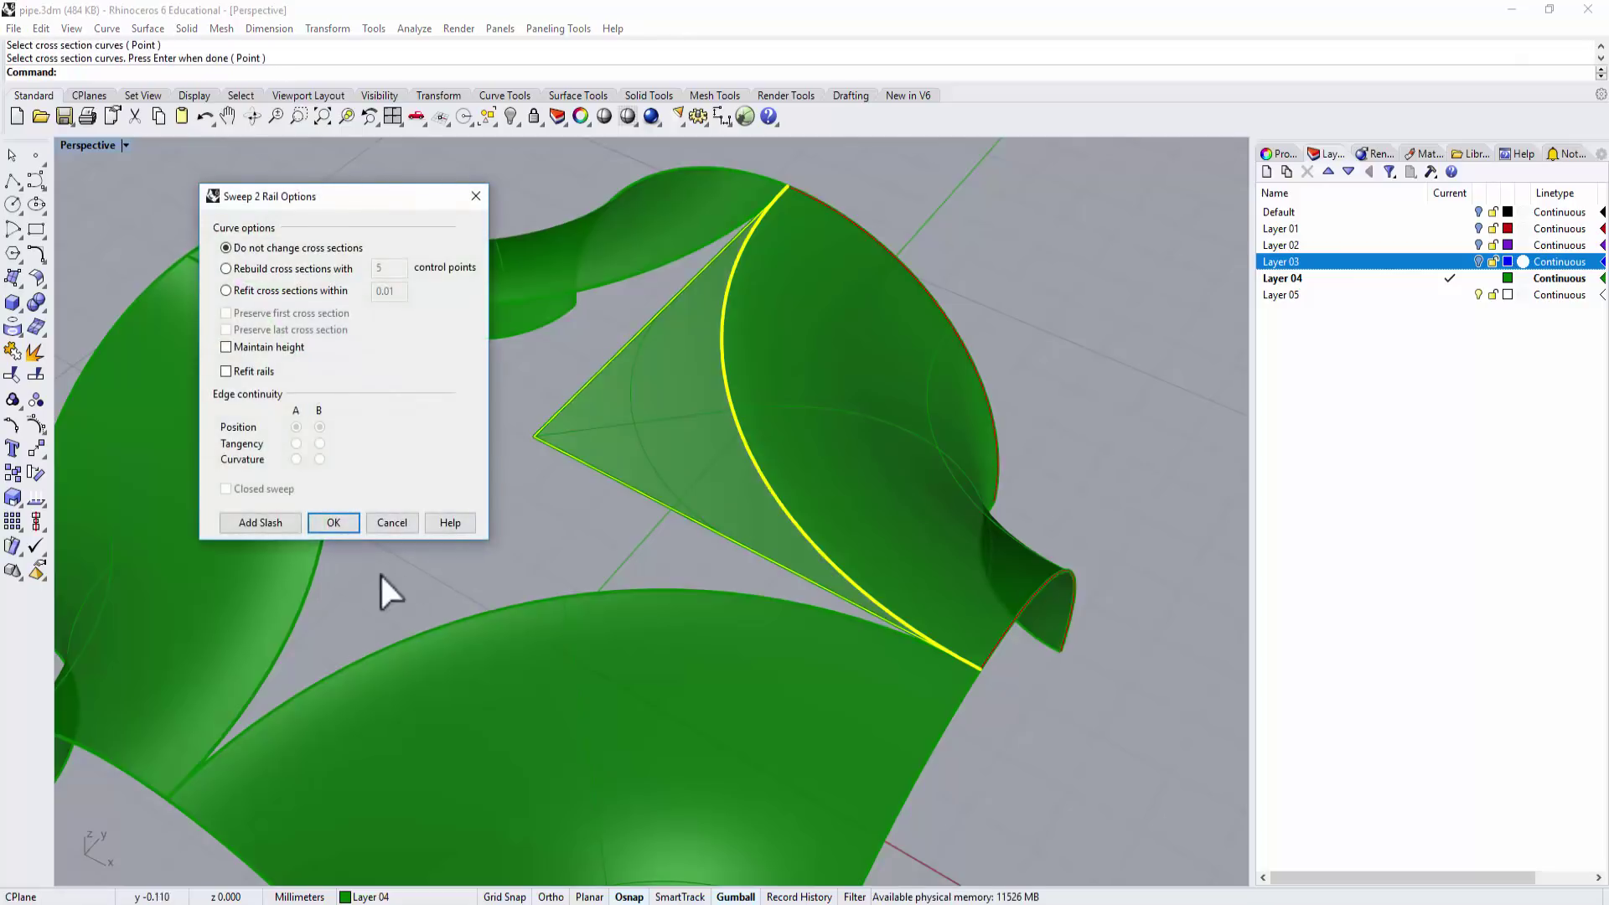
pyautogui.click(333, 522)
pyautogui.moveTo(506, 499); pyautogui.dragTo(866, 473, button='right')
# Switch Perspective to Rendered display and orbit around the new sweep.
pyautogui.press('Escape')
pyautogui.click(124, 144)
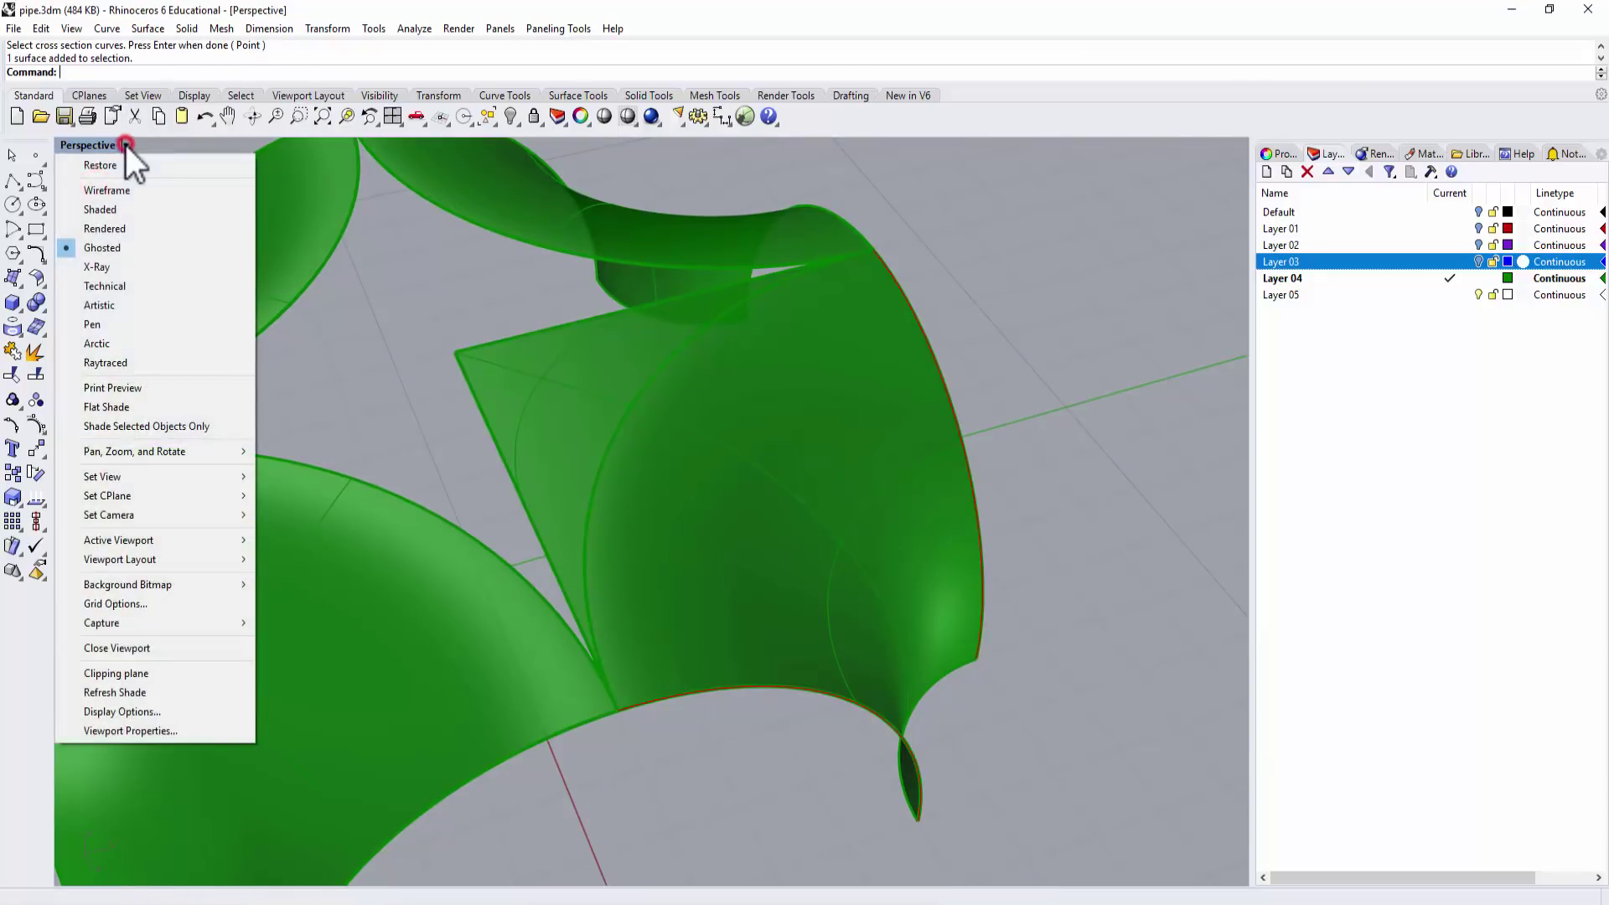
pyautogui.click(112, 228)
pyautogui.moveTo(1120, 435); pyautogui.dragTo(950, 463, button='right')
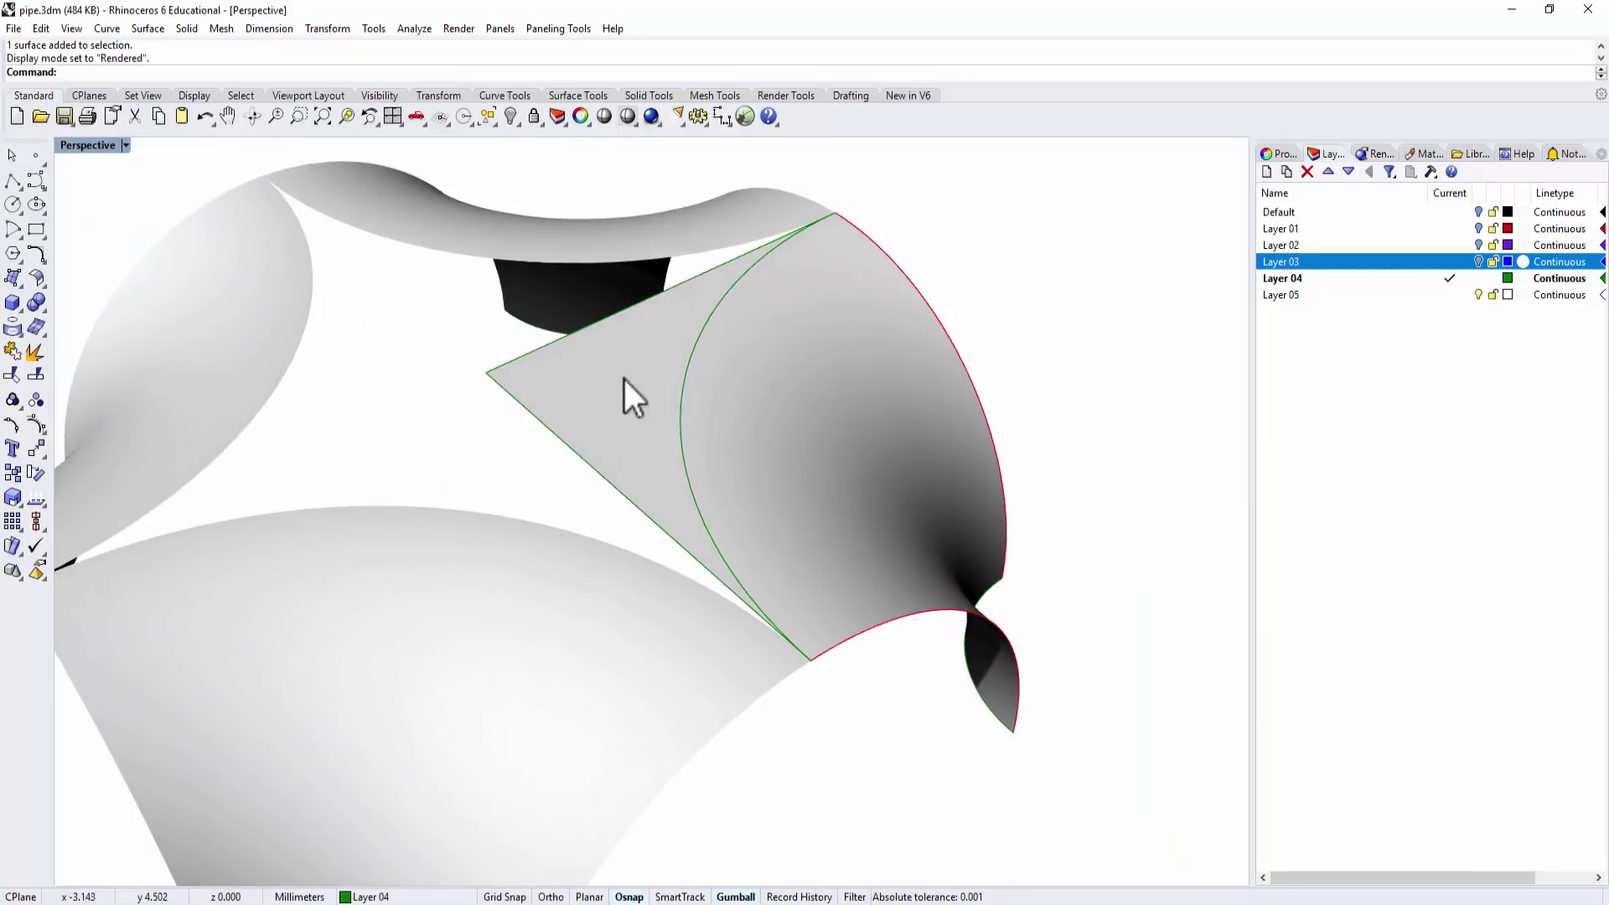
# Inspect the curved and triangular surfaces, then restore the four-viewport layout.
pyautogui.click(728, 397)
pyautogui.click(637, 385)
pyautogui.click(1083, 365)
pyautogui.moveTo(1004, 429); pyautogui.dragTo(1125, 463, button='right')
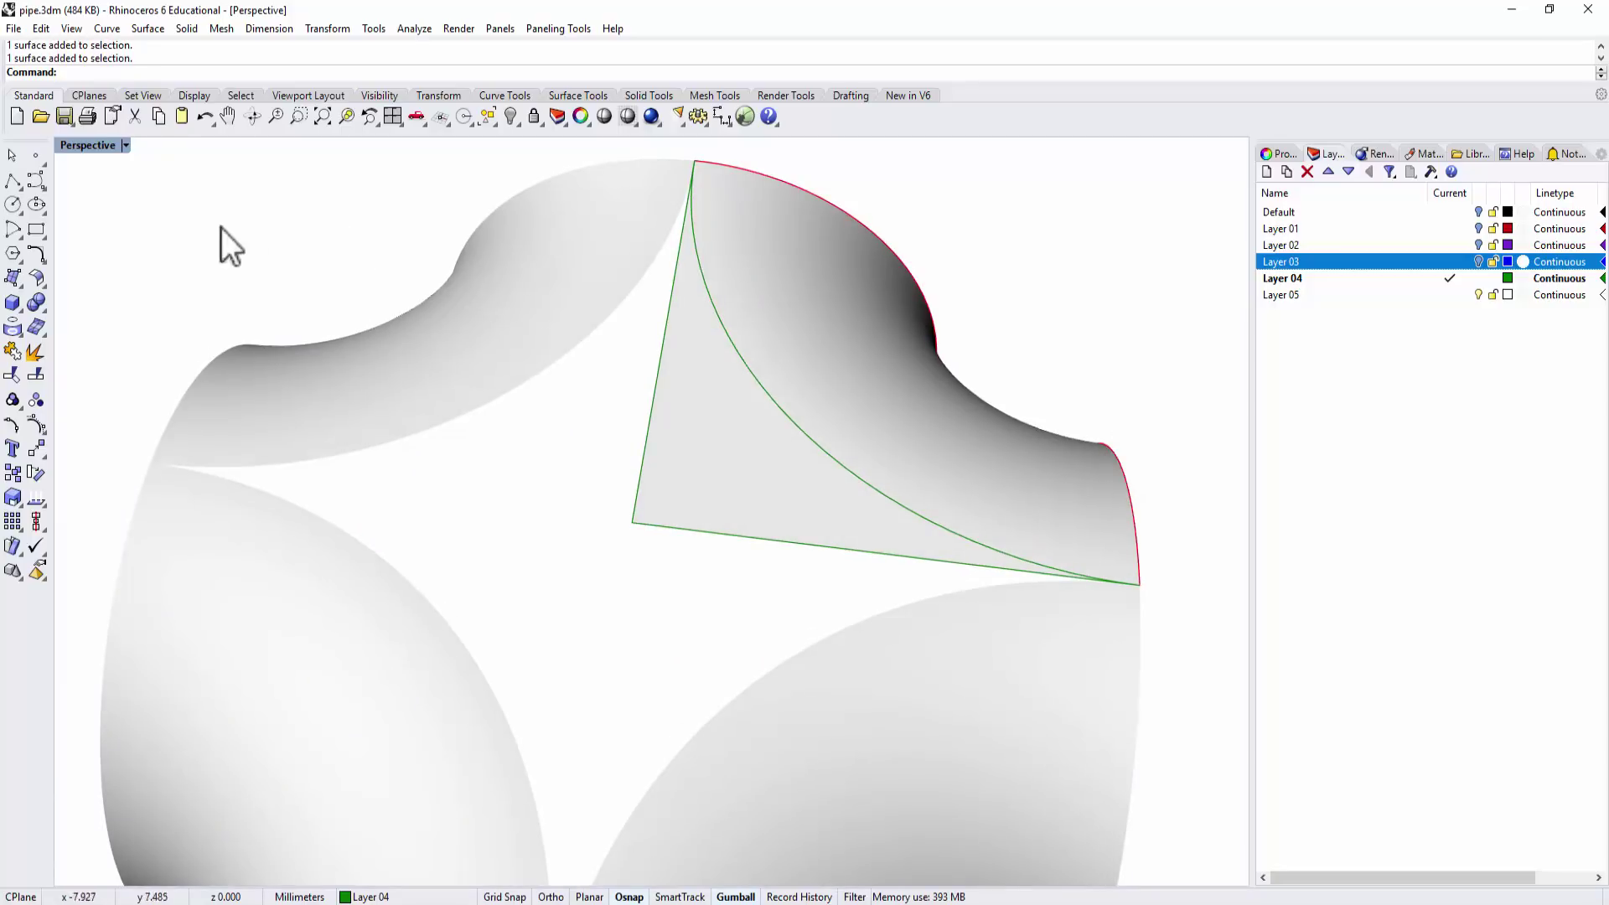
pyautogui.doubleClick(94, 146)
pyautogui.scroll(5, 406, 330)
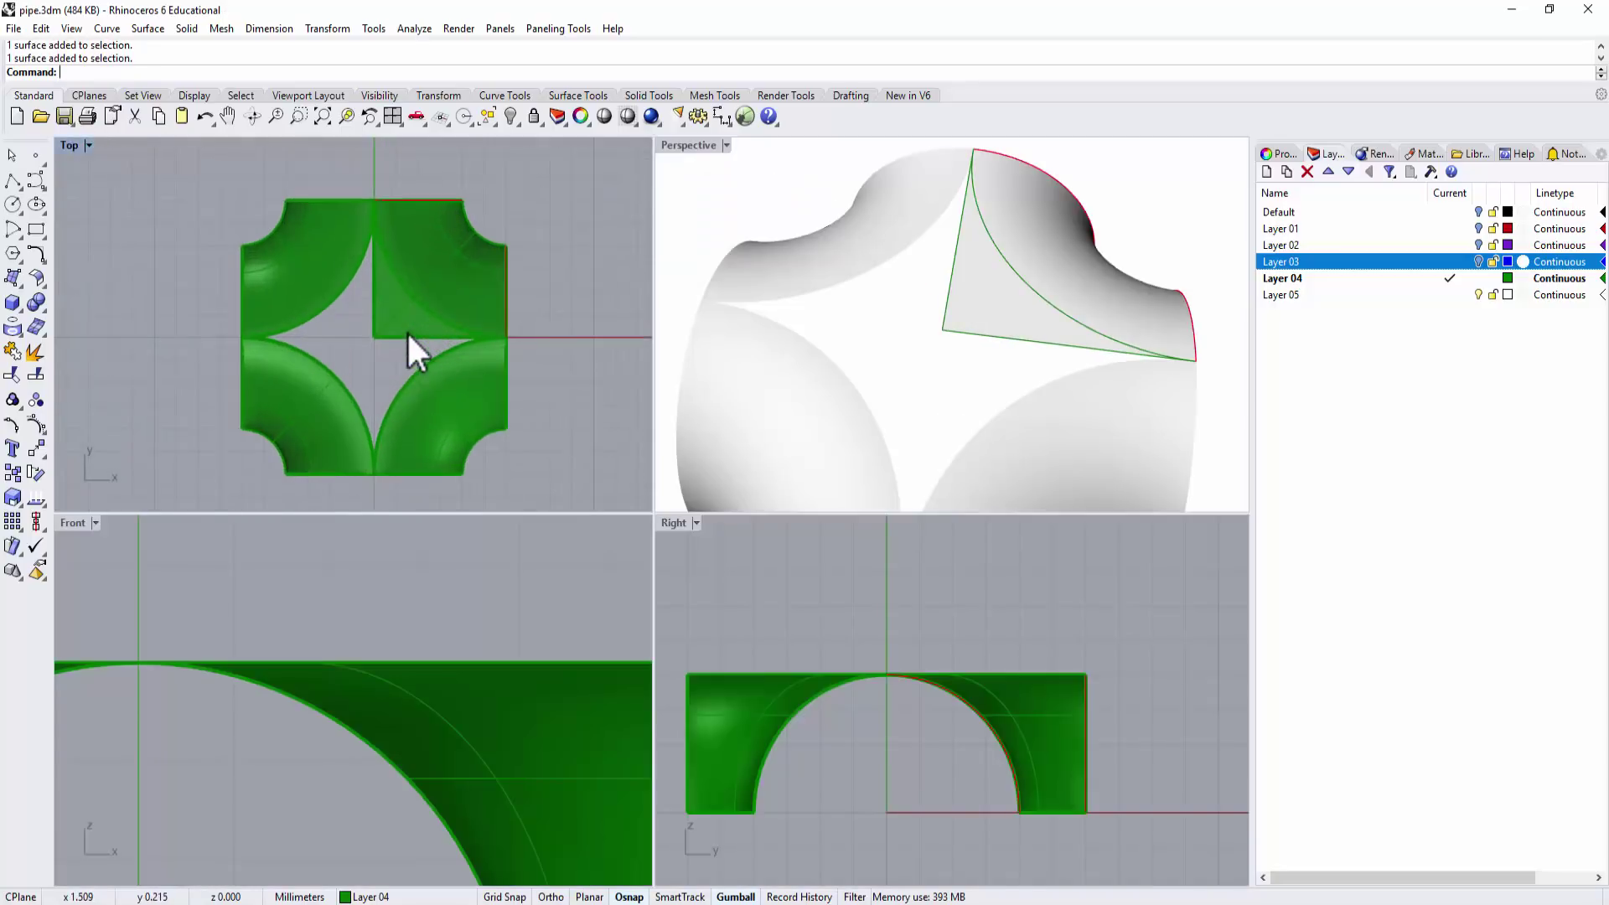
# Rotate-copy the triangular sweep patch about the junction centre into the remaining quadrants.
pyautogui.click(401, 281)
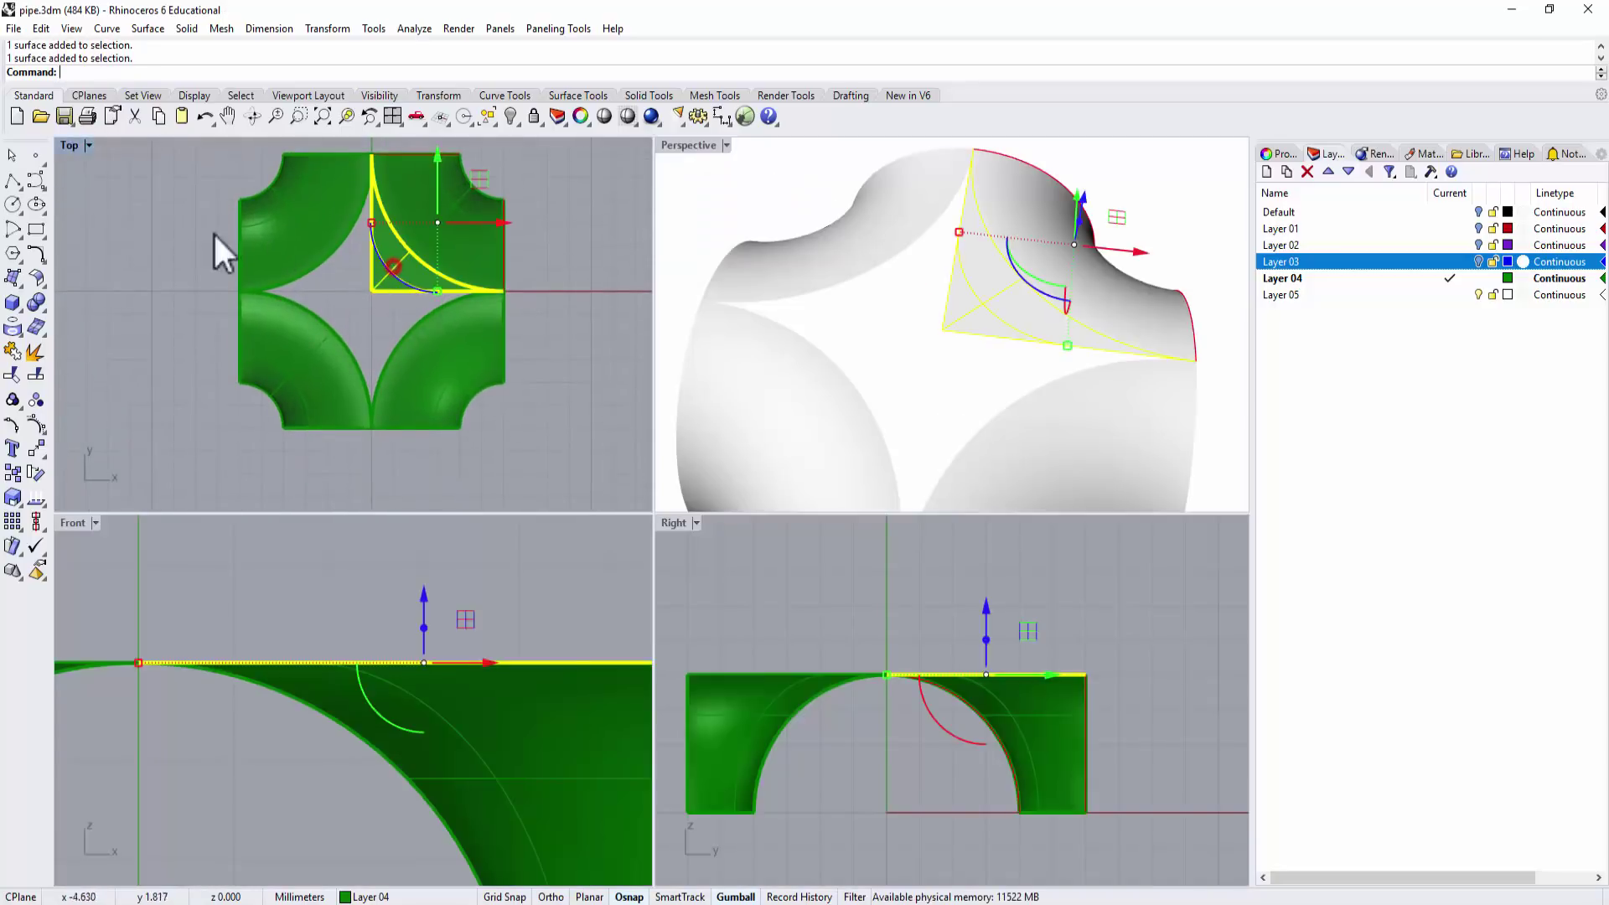
pyautogui.click(35, 476)
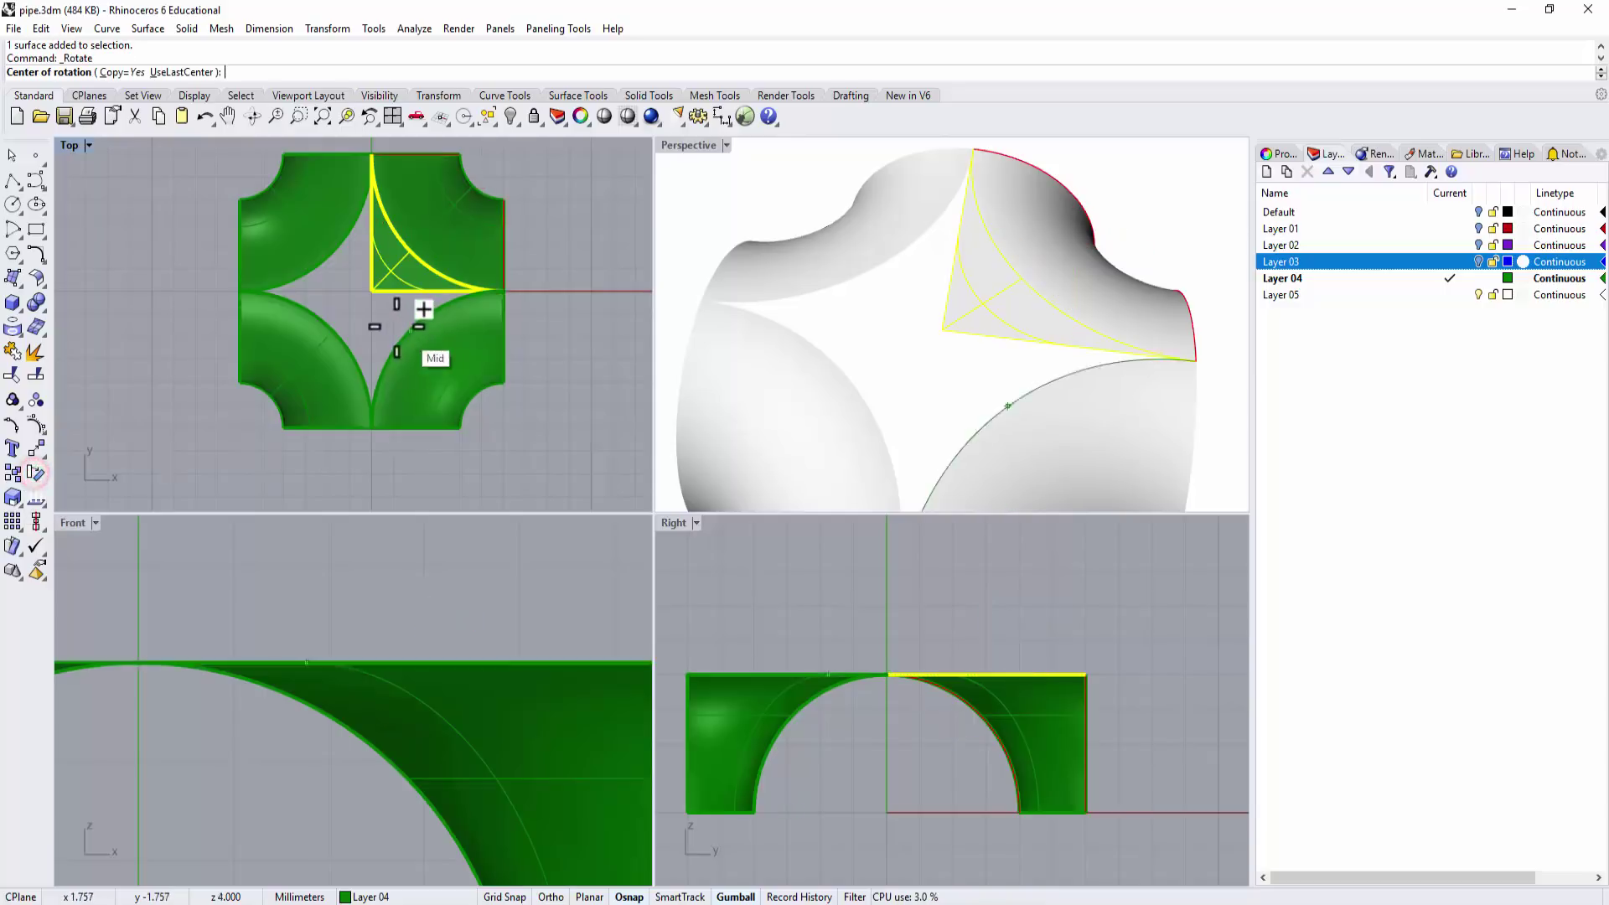
pyautogui.click(398, 281)
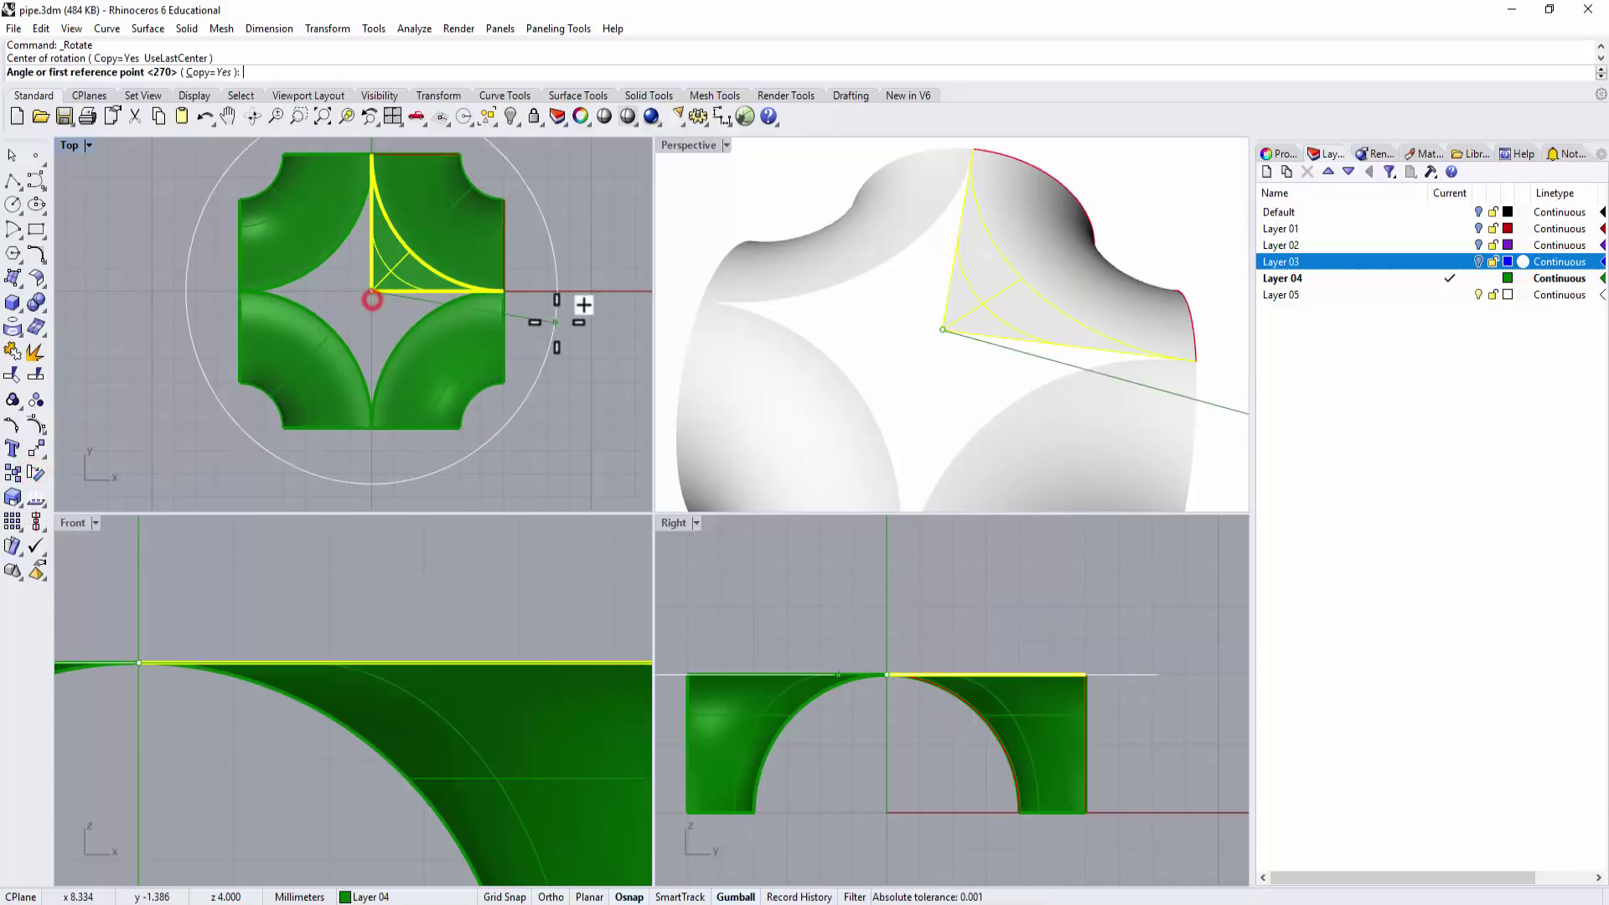
pyautogui.click(576, 291)
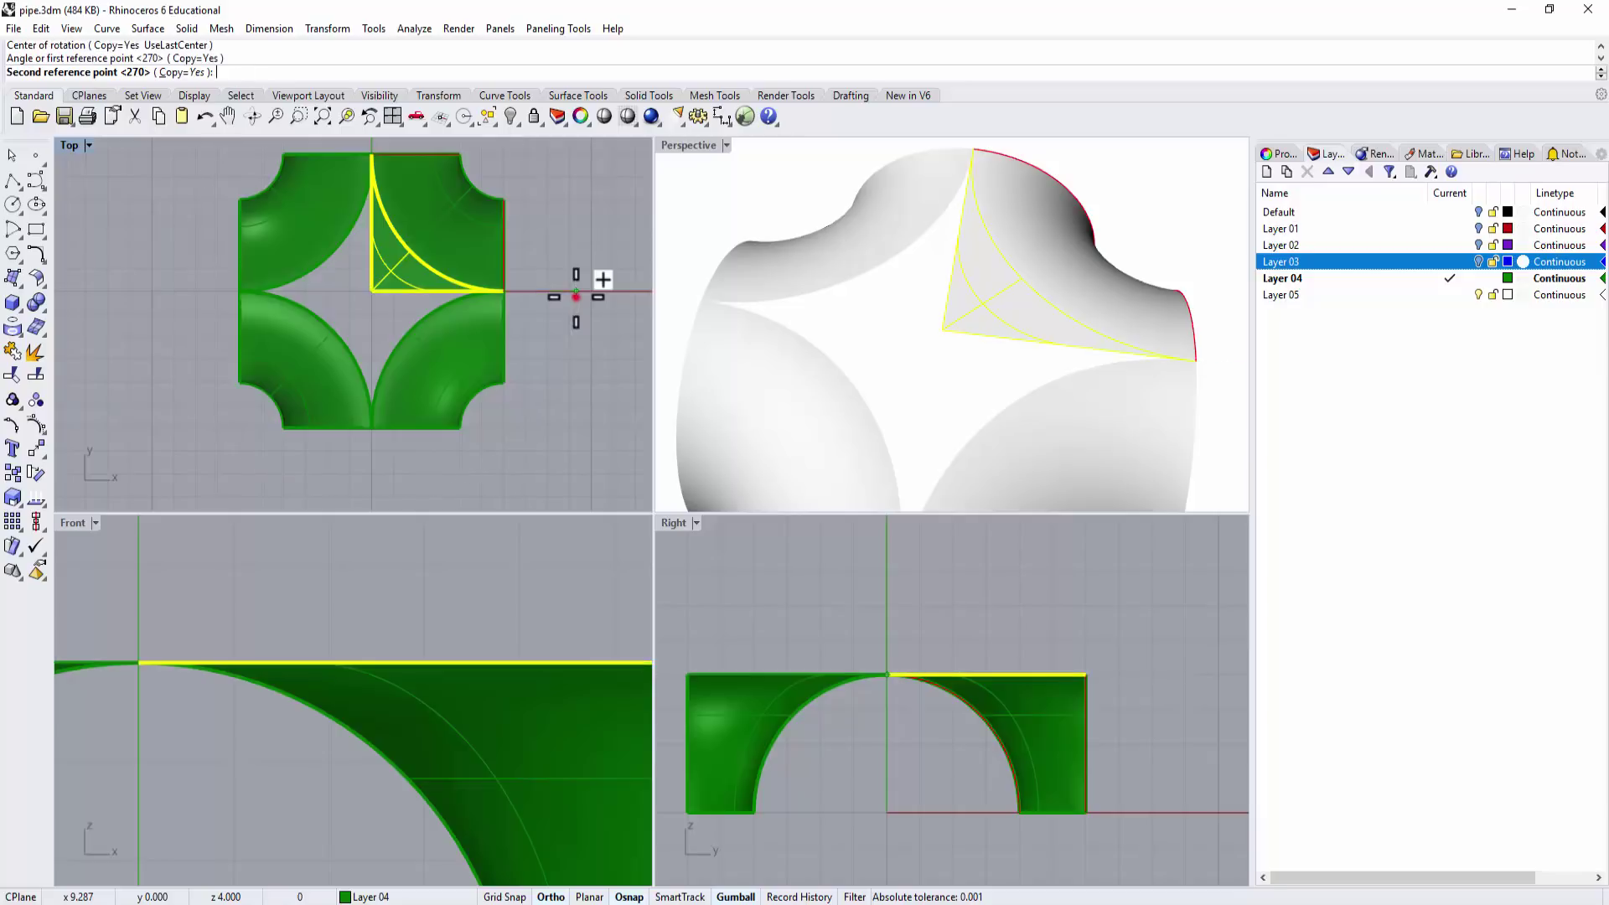
pyautogui.scroll(-3, 563, 251)
pyautogui.click(399, 197)
pyautogui.click(201, 350)
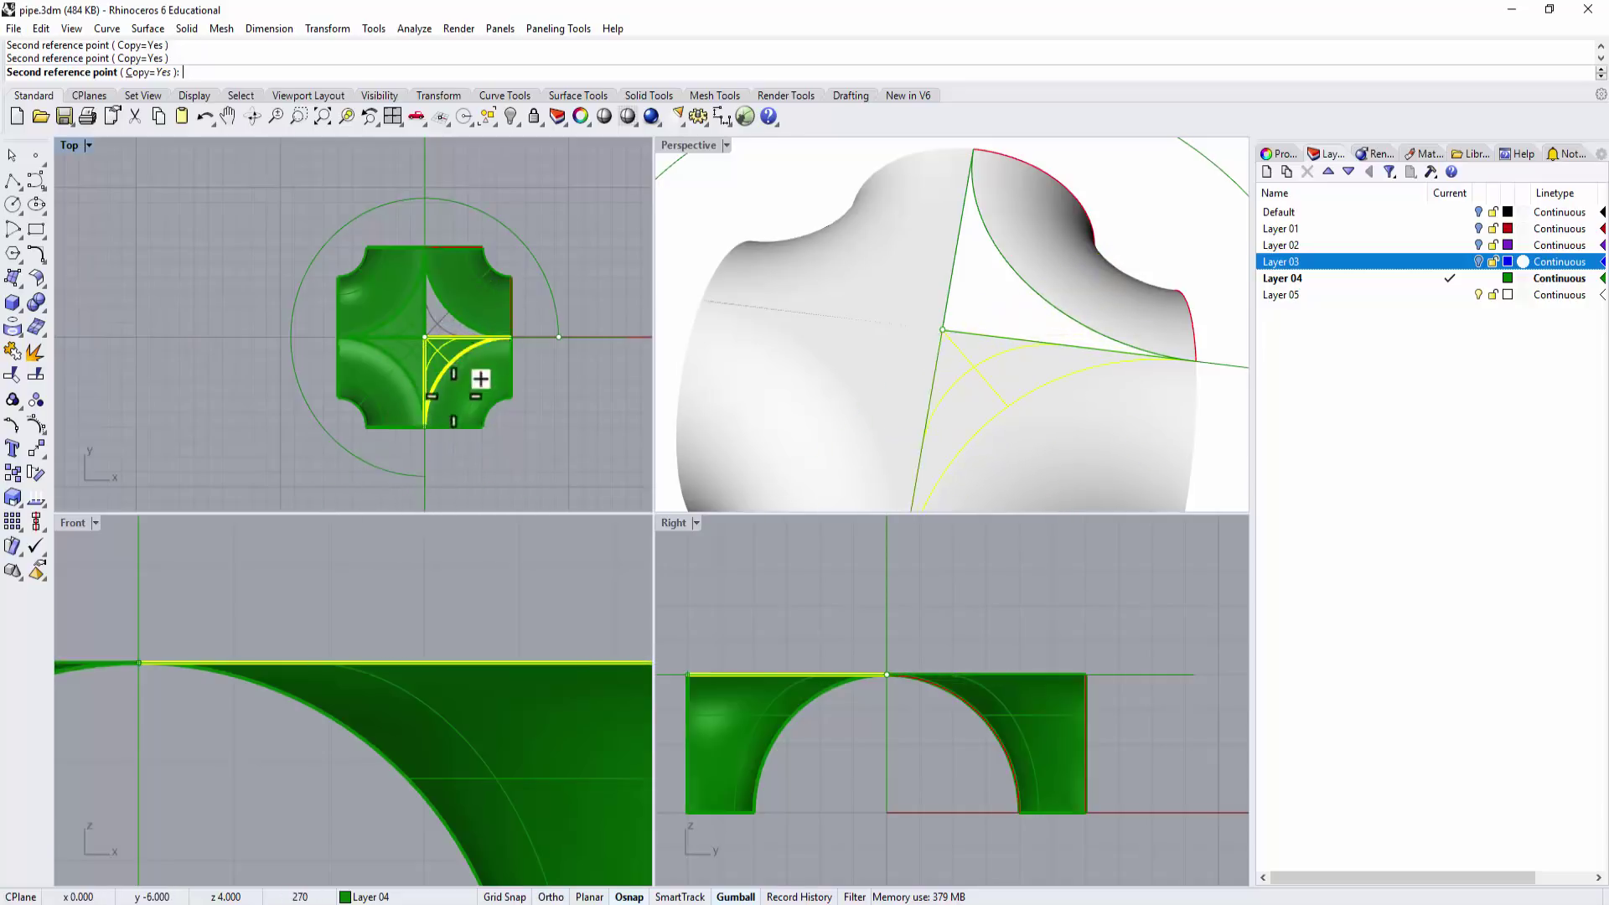
pyautogui.press('Return')
pyautogui.click(563, 365)
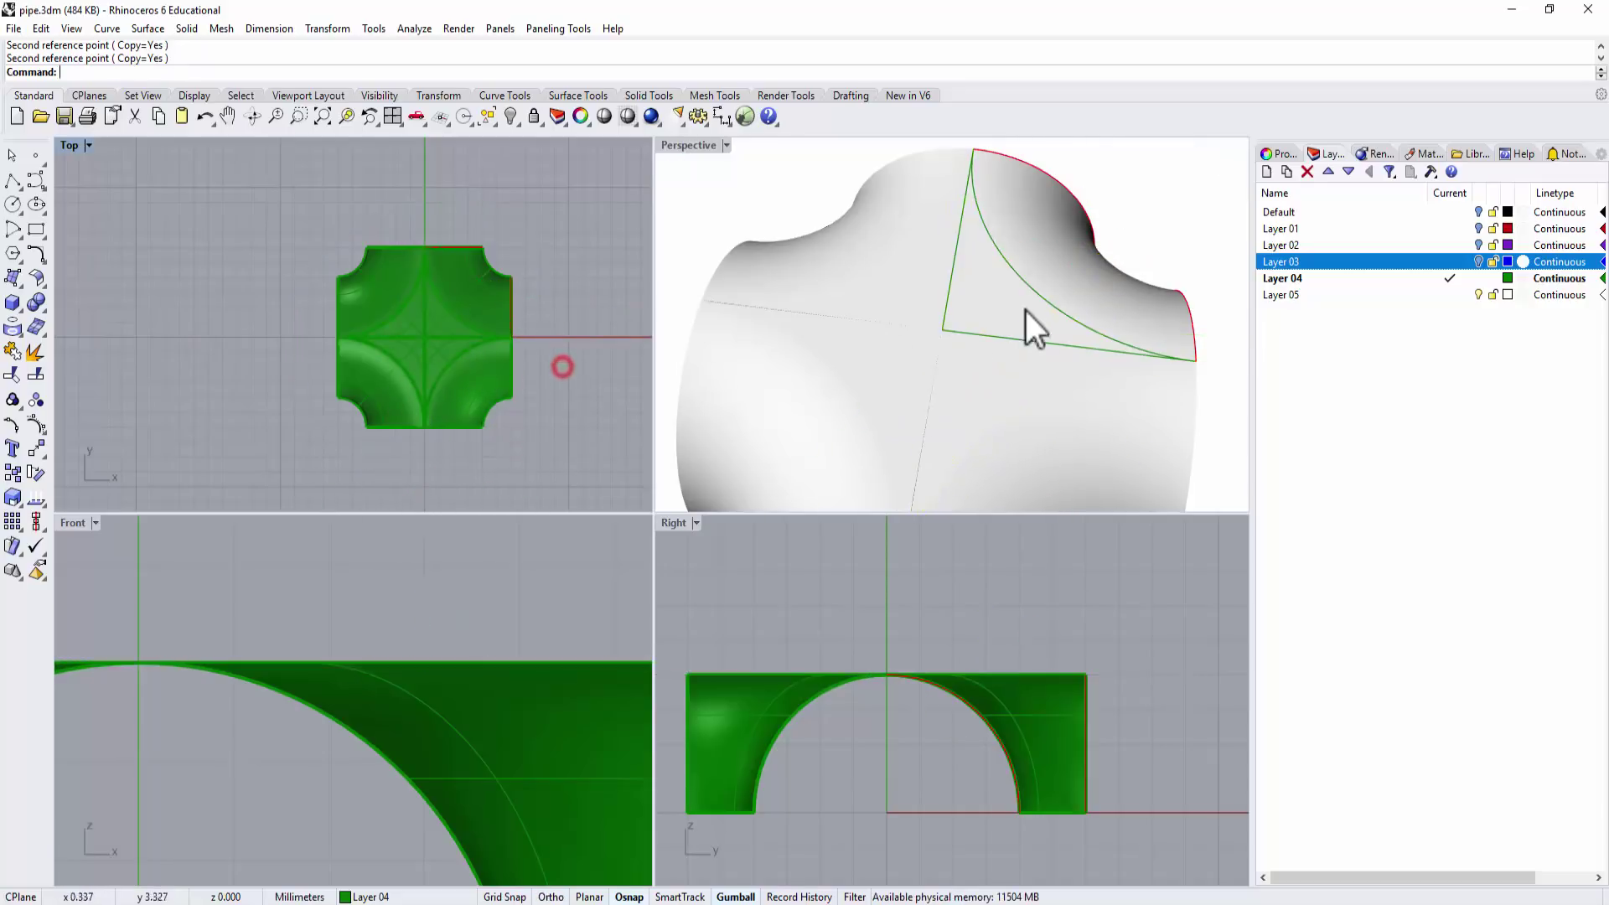
# Turn Layer 03 back on so the blue pipes reappear.
pyautogui.moveTo(1033, 314); pyautogui.dragTo(973, 380, button='right')
pyautogui.click(1477, 261)
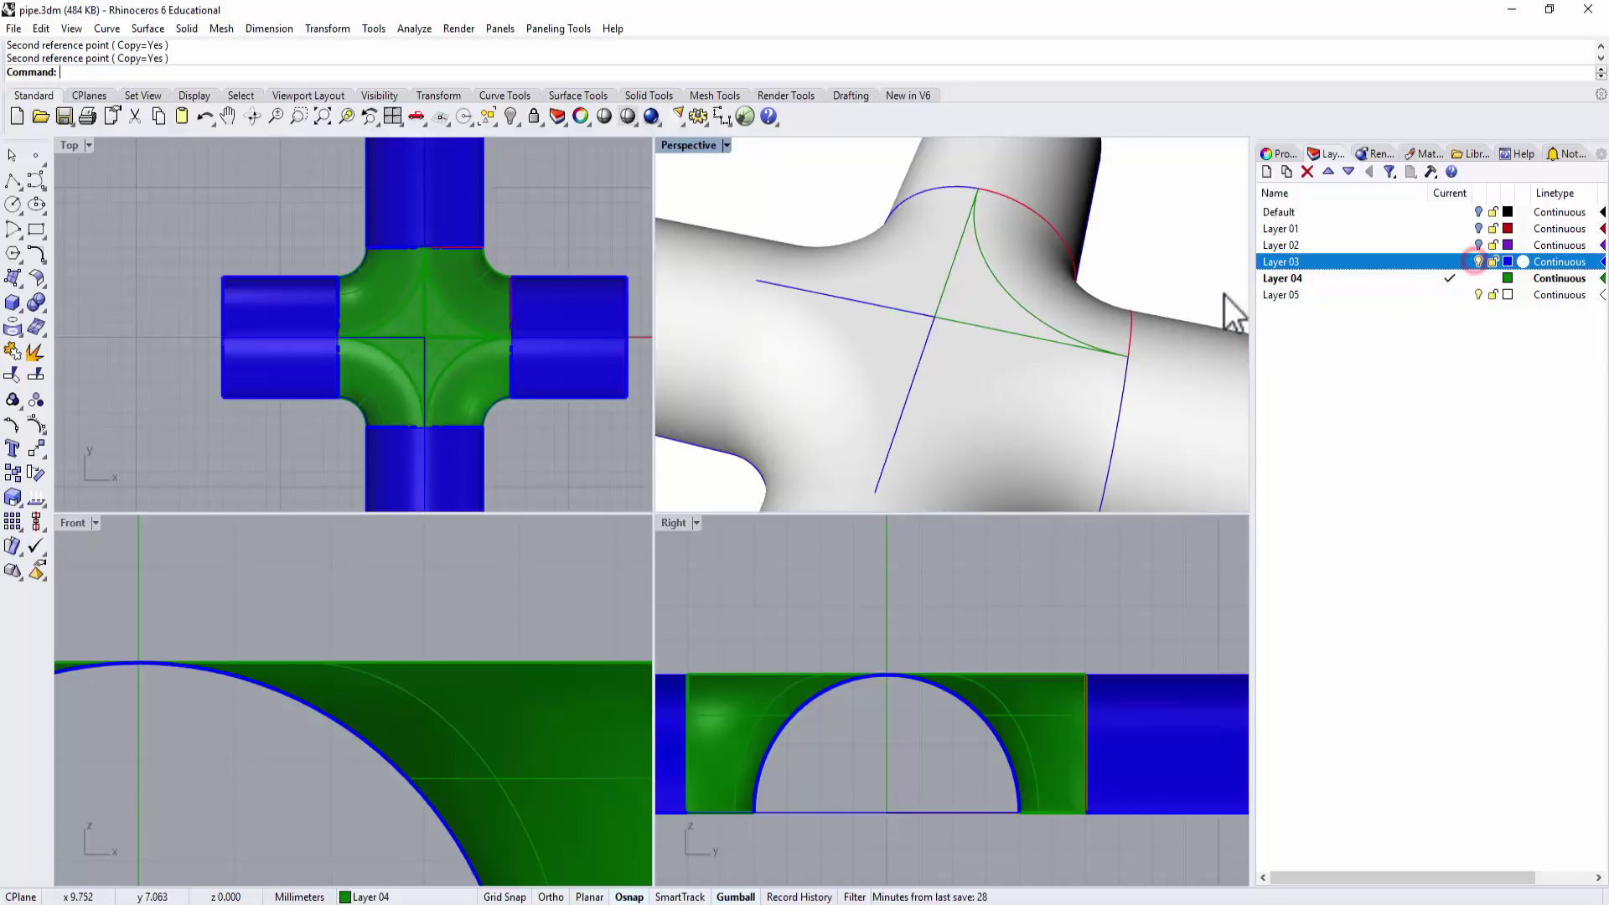
pyautogui.hotkey('ctrl', 'a')
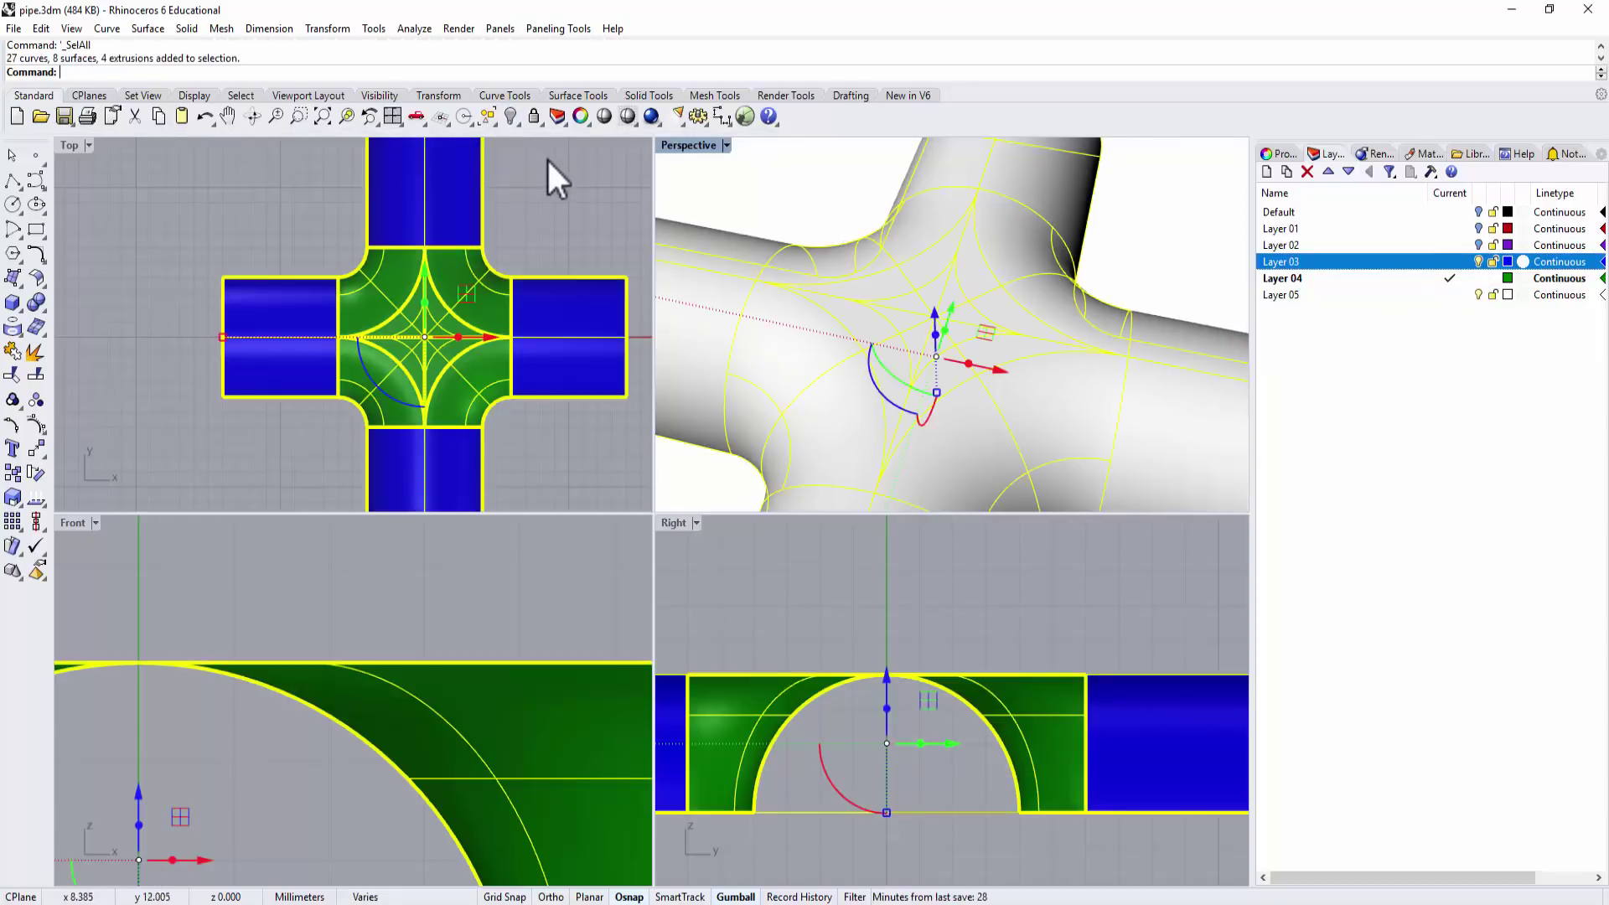
pyautogui.click(525, 208)
pyautogui.click(494, 124)
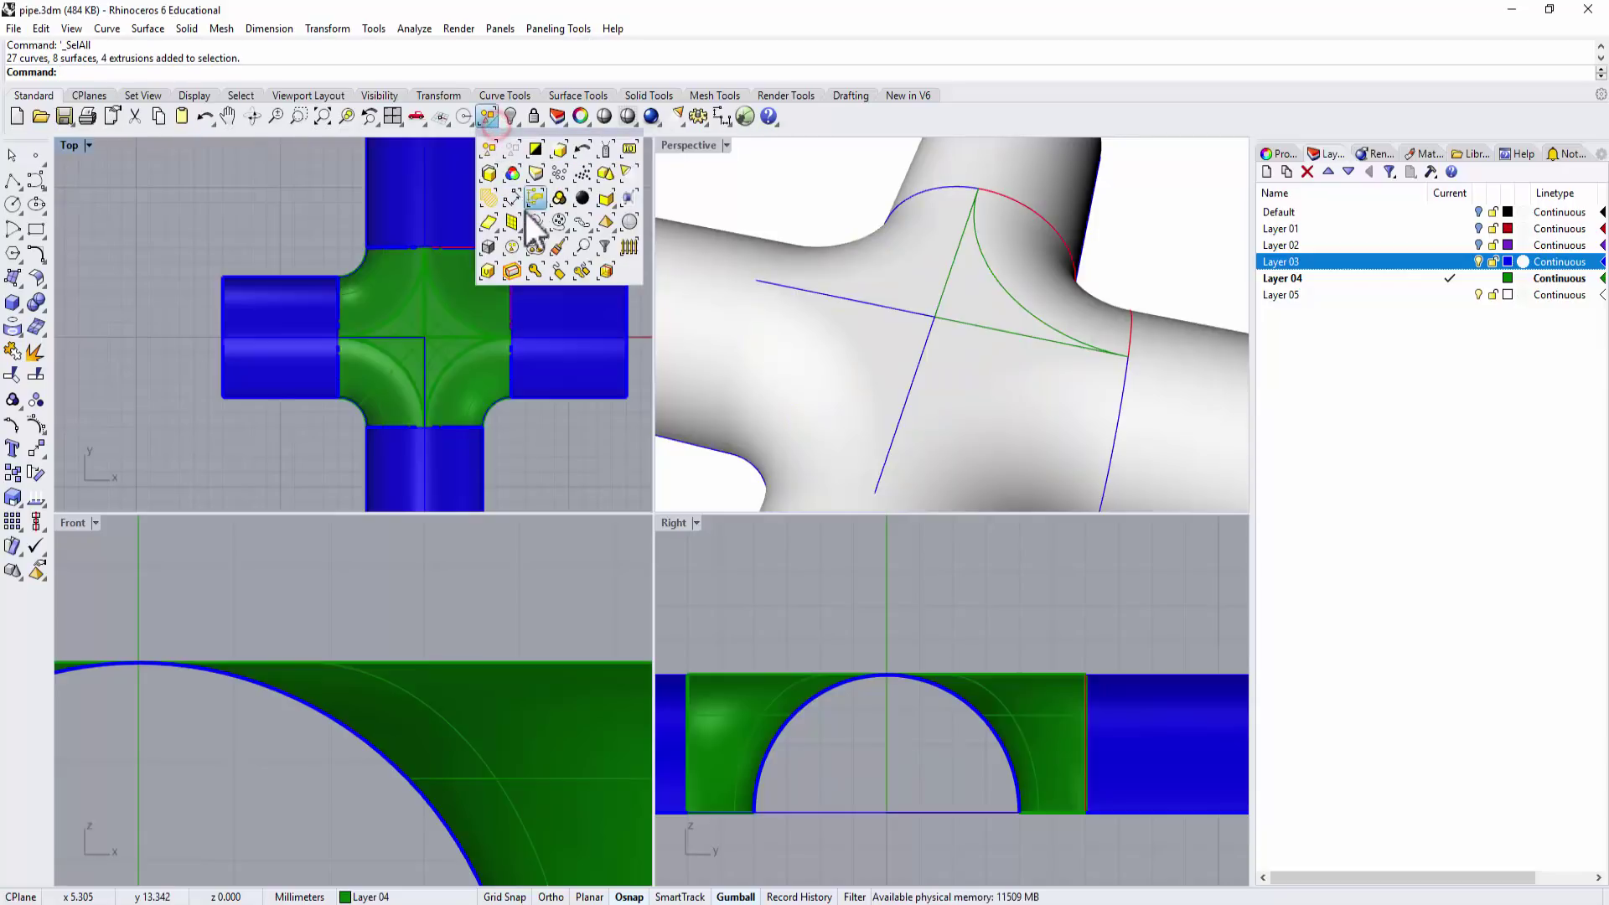
pyautogui.click(310, 192)
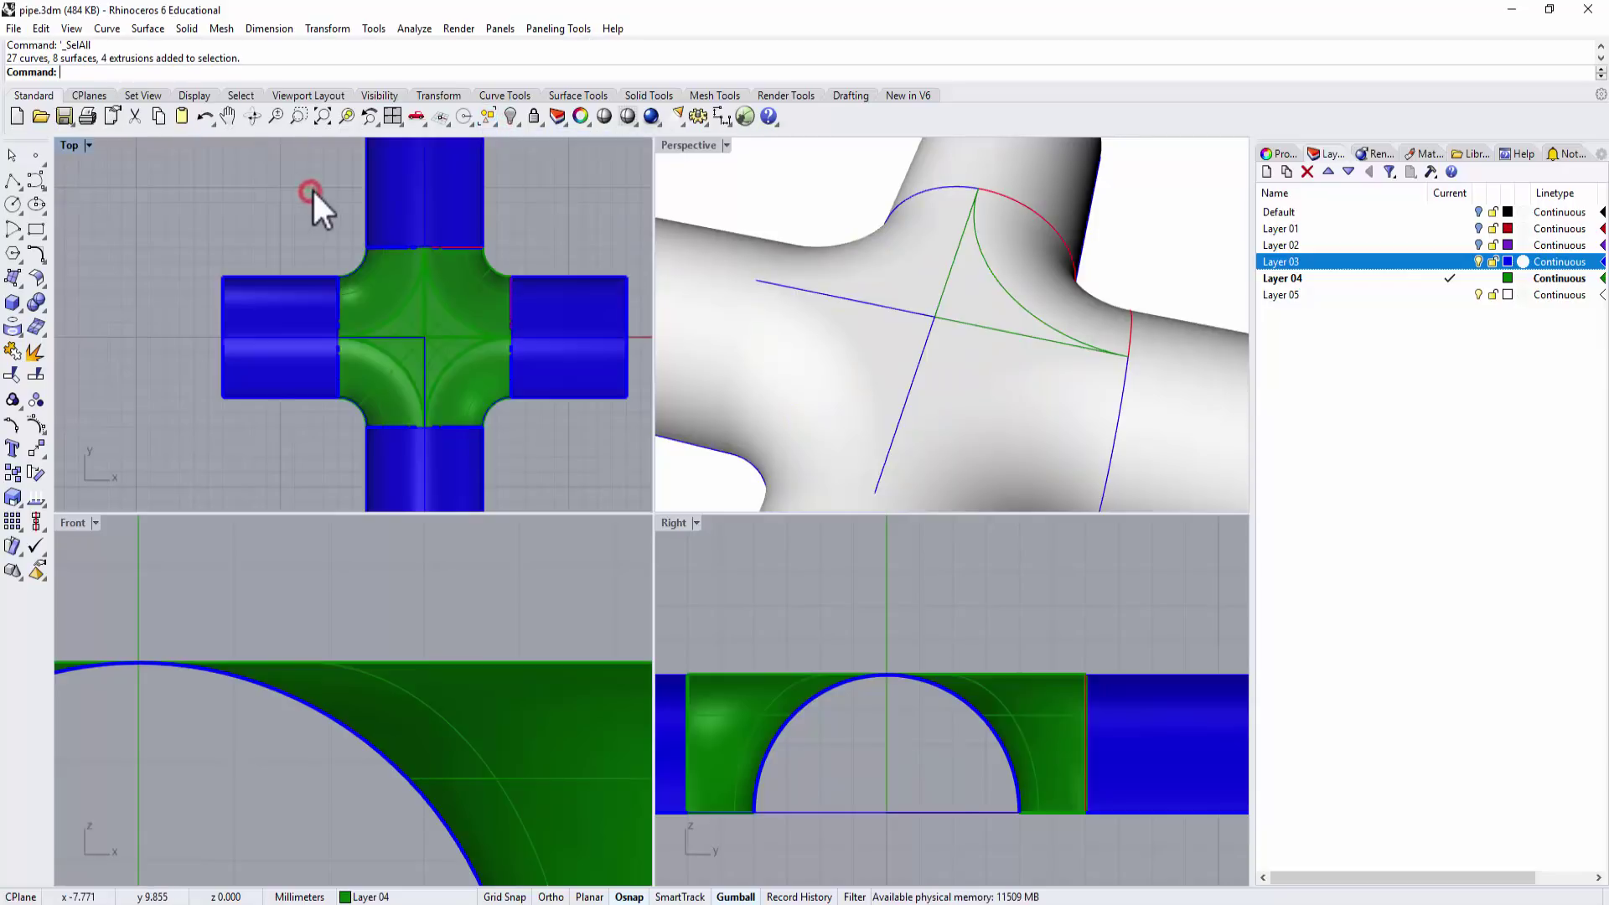
pyautogui.click(489, 120)
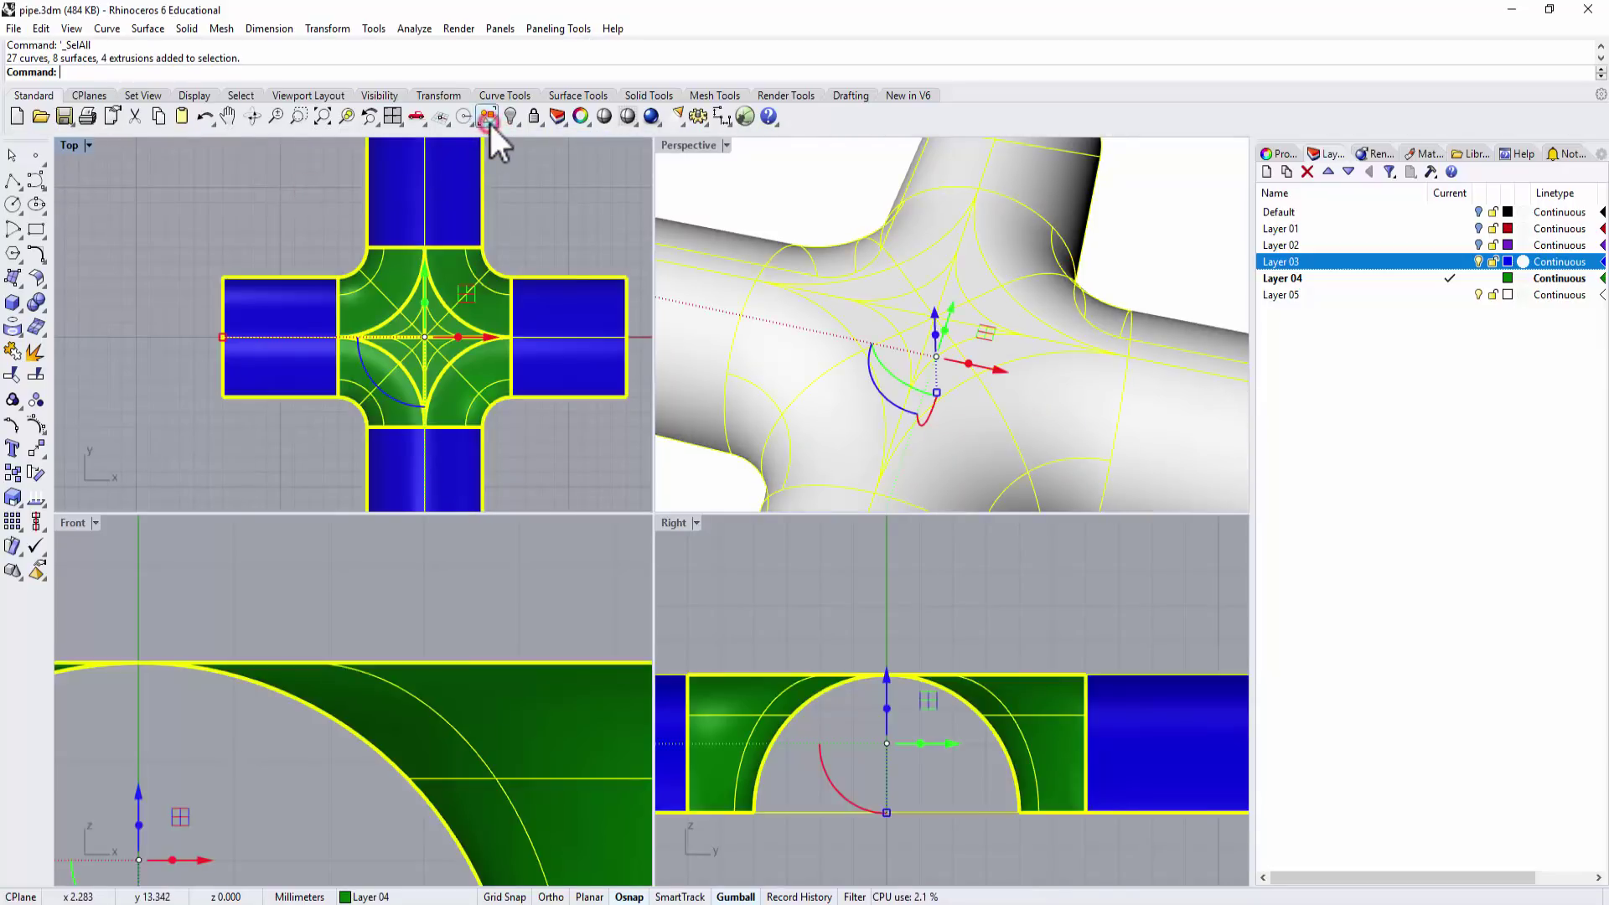
pyautogui.click(283, 201)
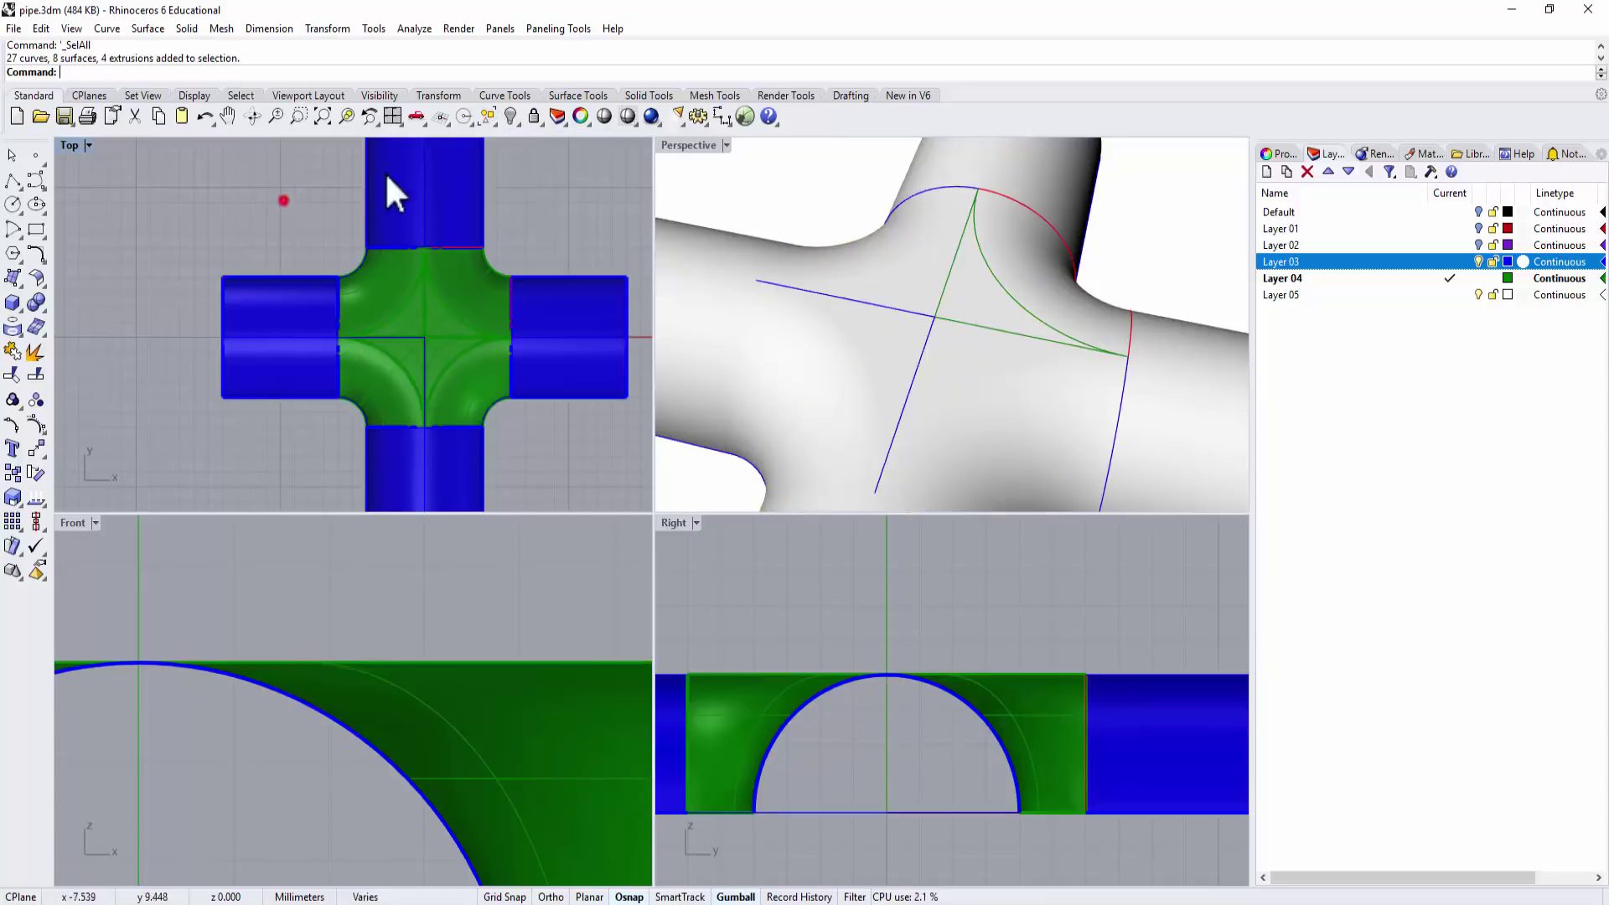
# Hide all 27 construction curves using Hide with SelCrv.
pyautogui.hotkey('ctrl', 'h')
pyautogui.click(495, 122)
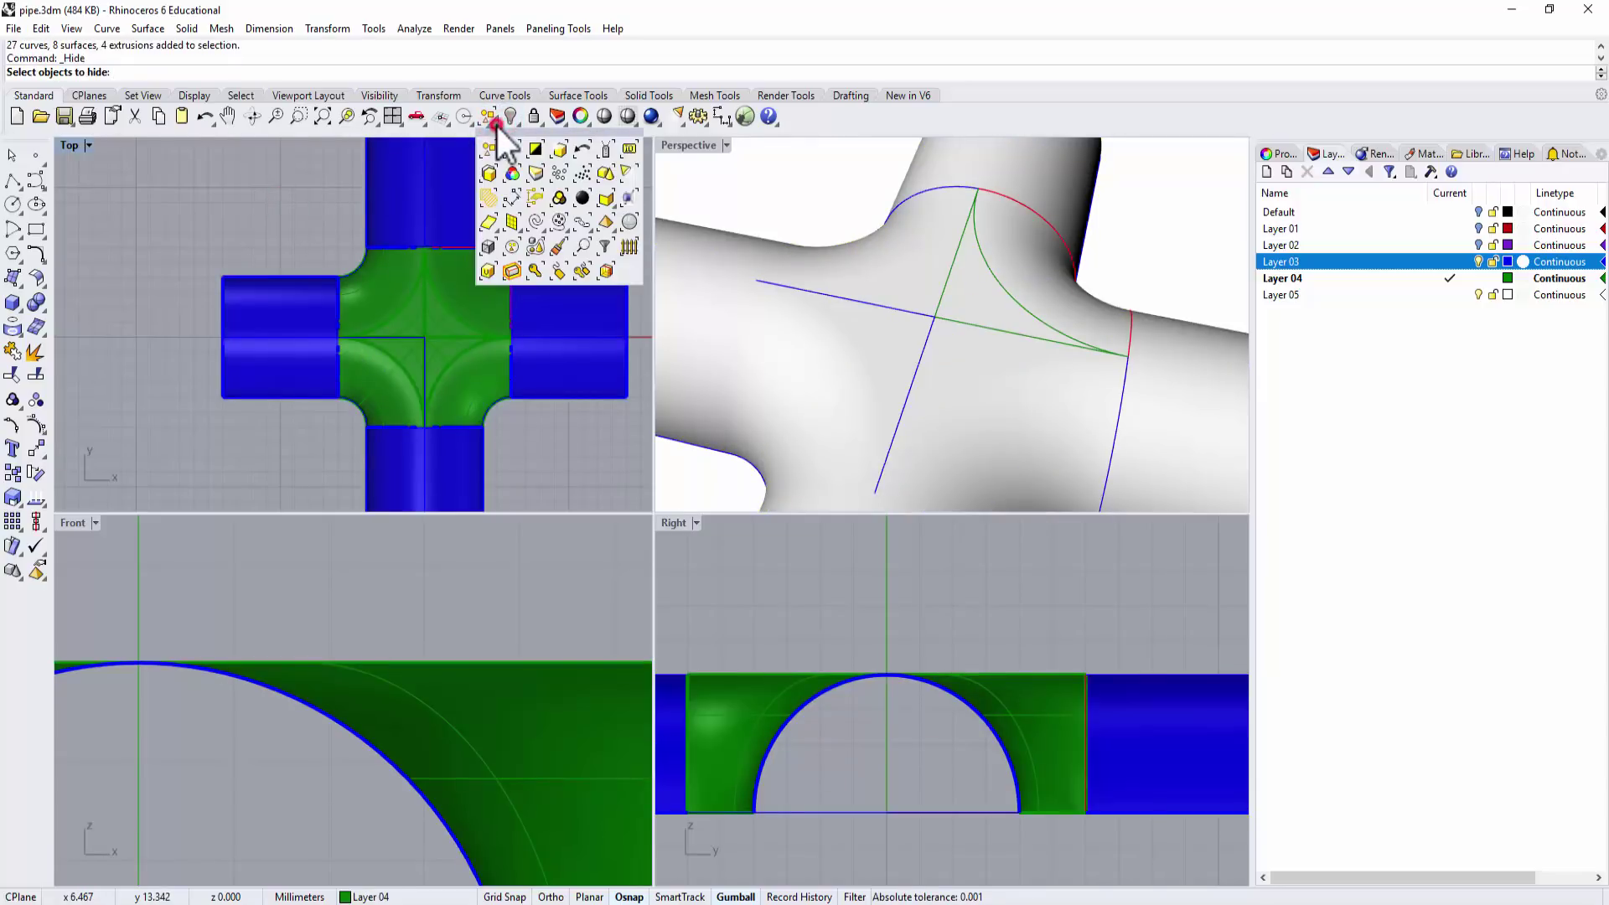
pyautogui.click(537, 222)
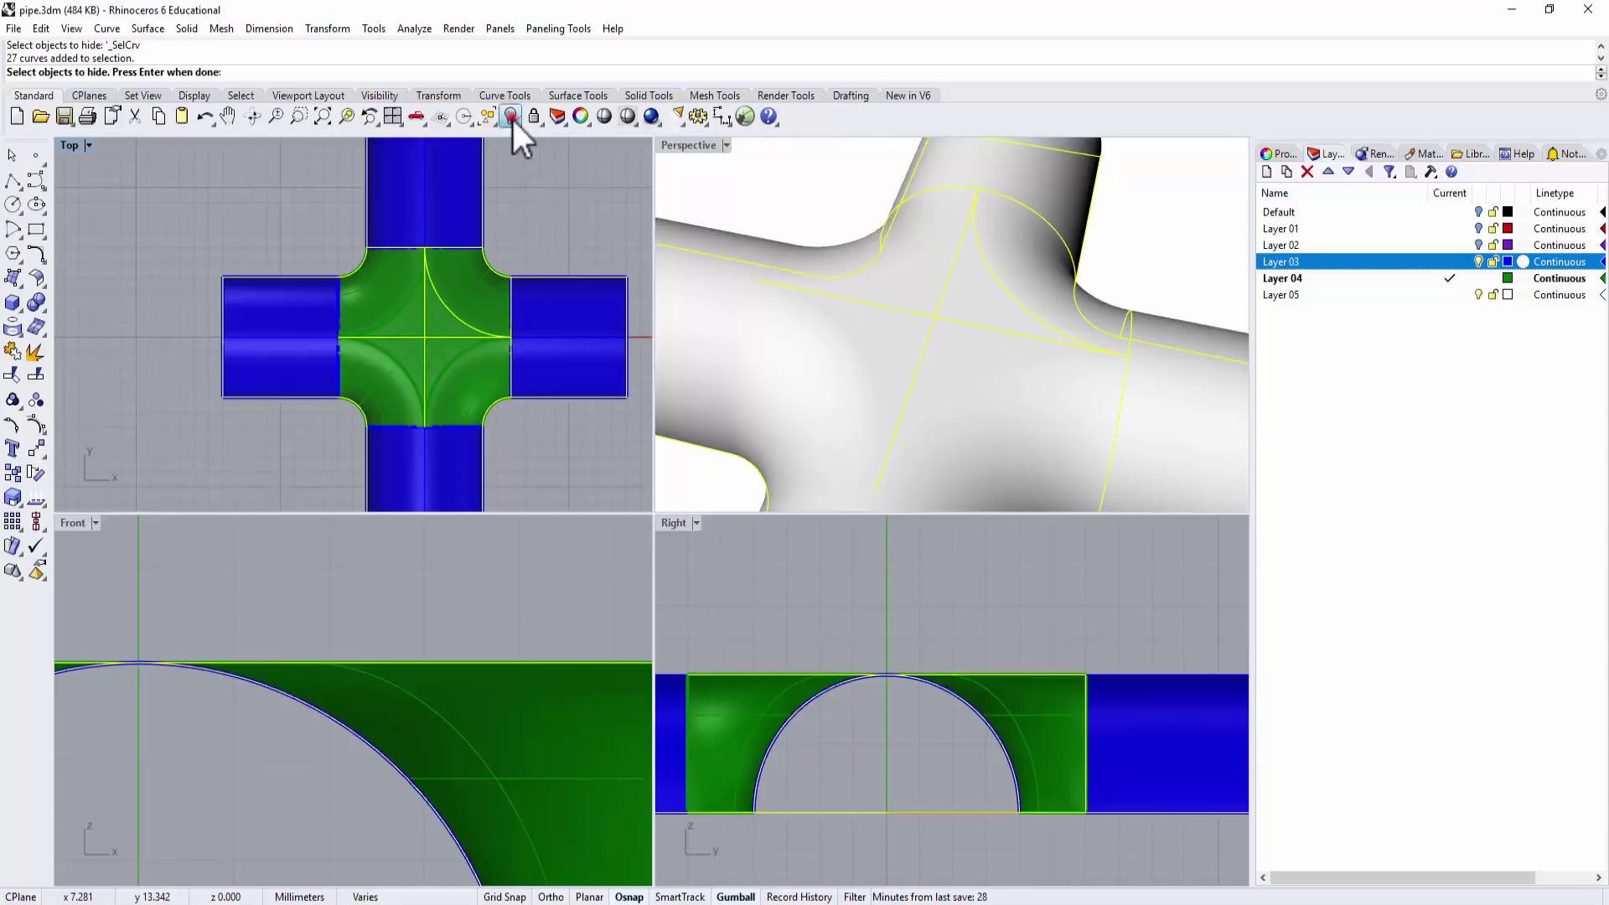
pyautogui.scroll(-3, 901, 314)
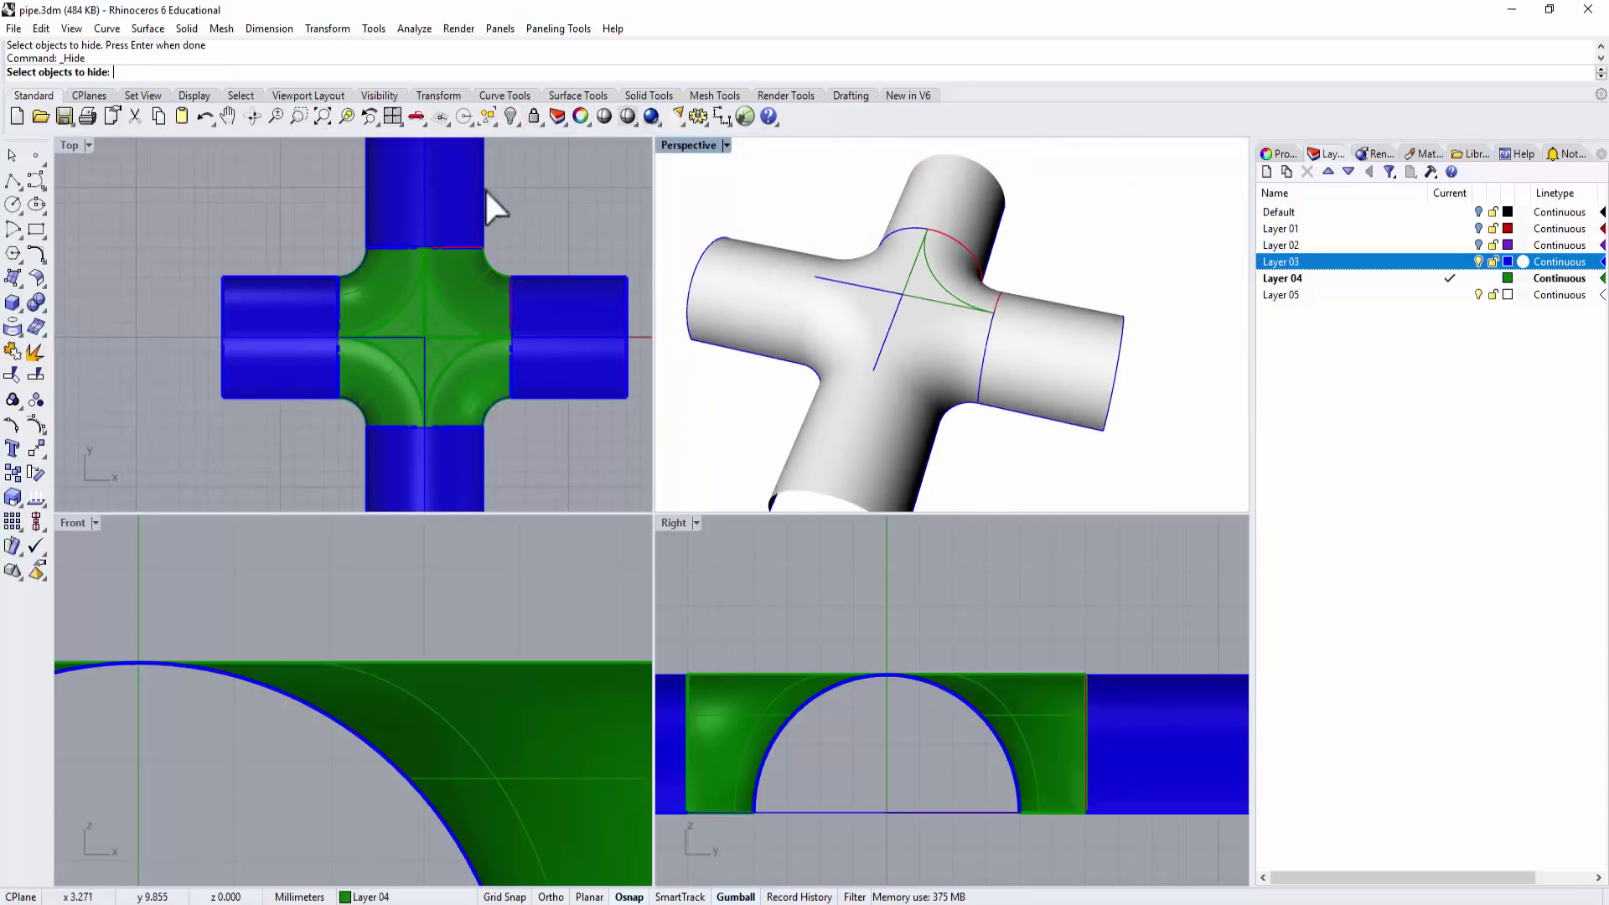
pyautogui.click(488, 119)
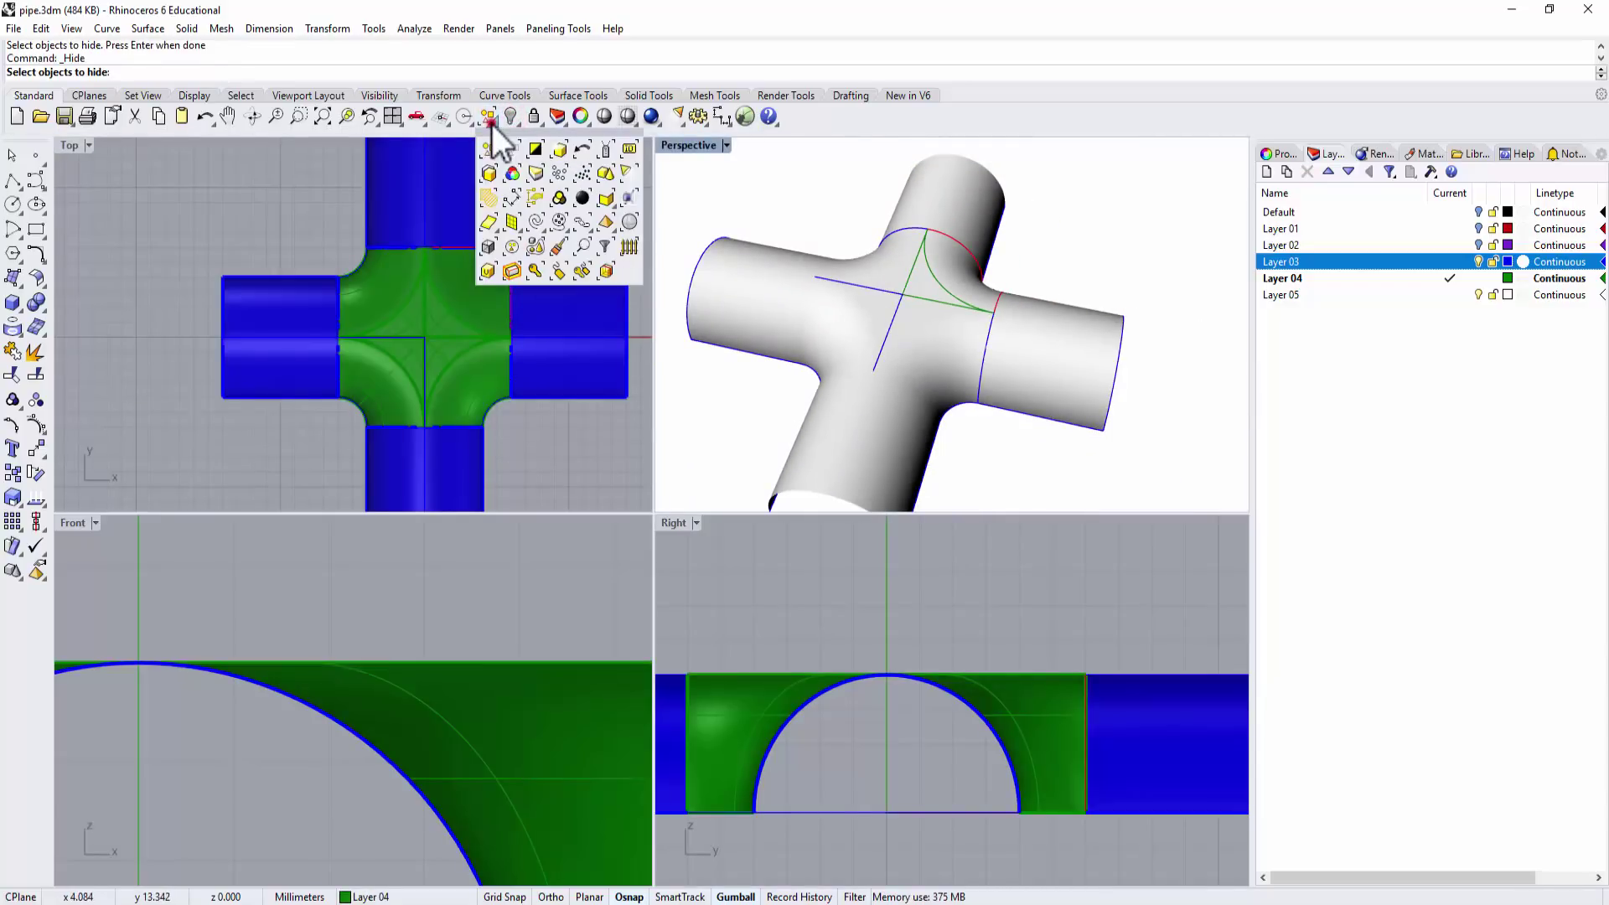
pyautogui.click(529, 219)
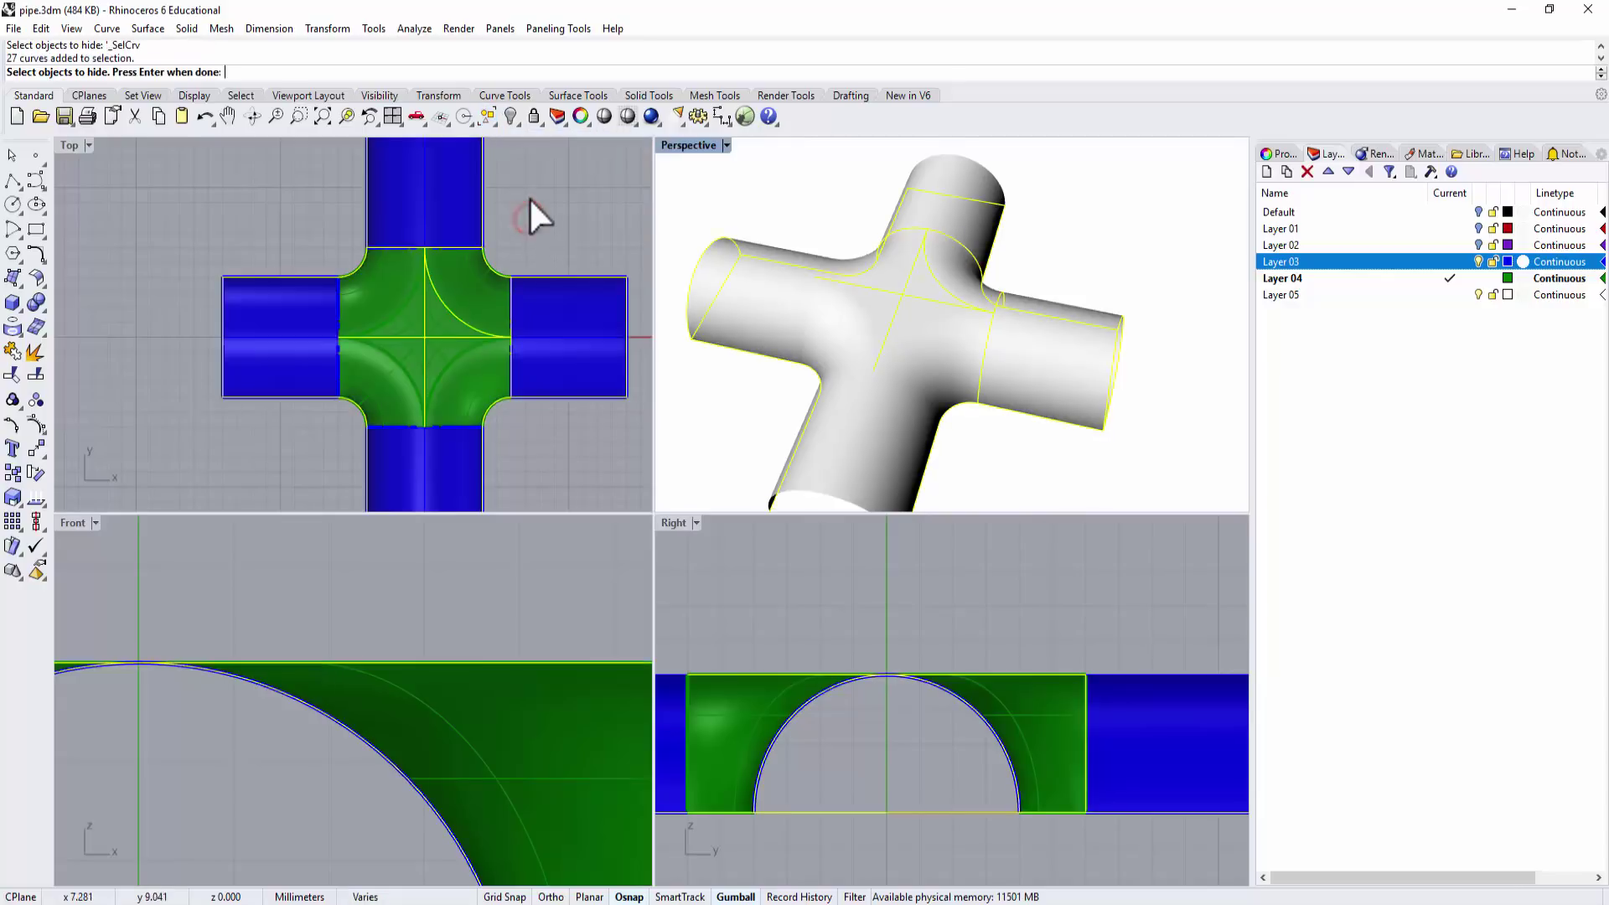
pyautogui.press('Return')
# Maximize the Perspective view and set it to Ghosted, looking down on the cross.
pyautogui.moveTo(988, 302); pyautogui.dragTo(1024, 297, button='right')
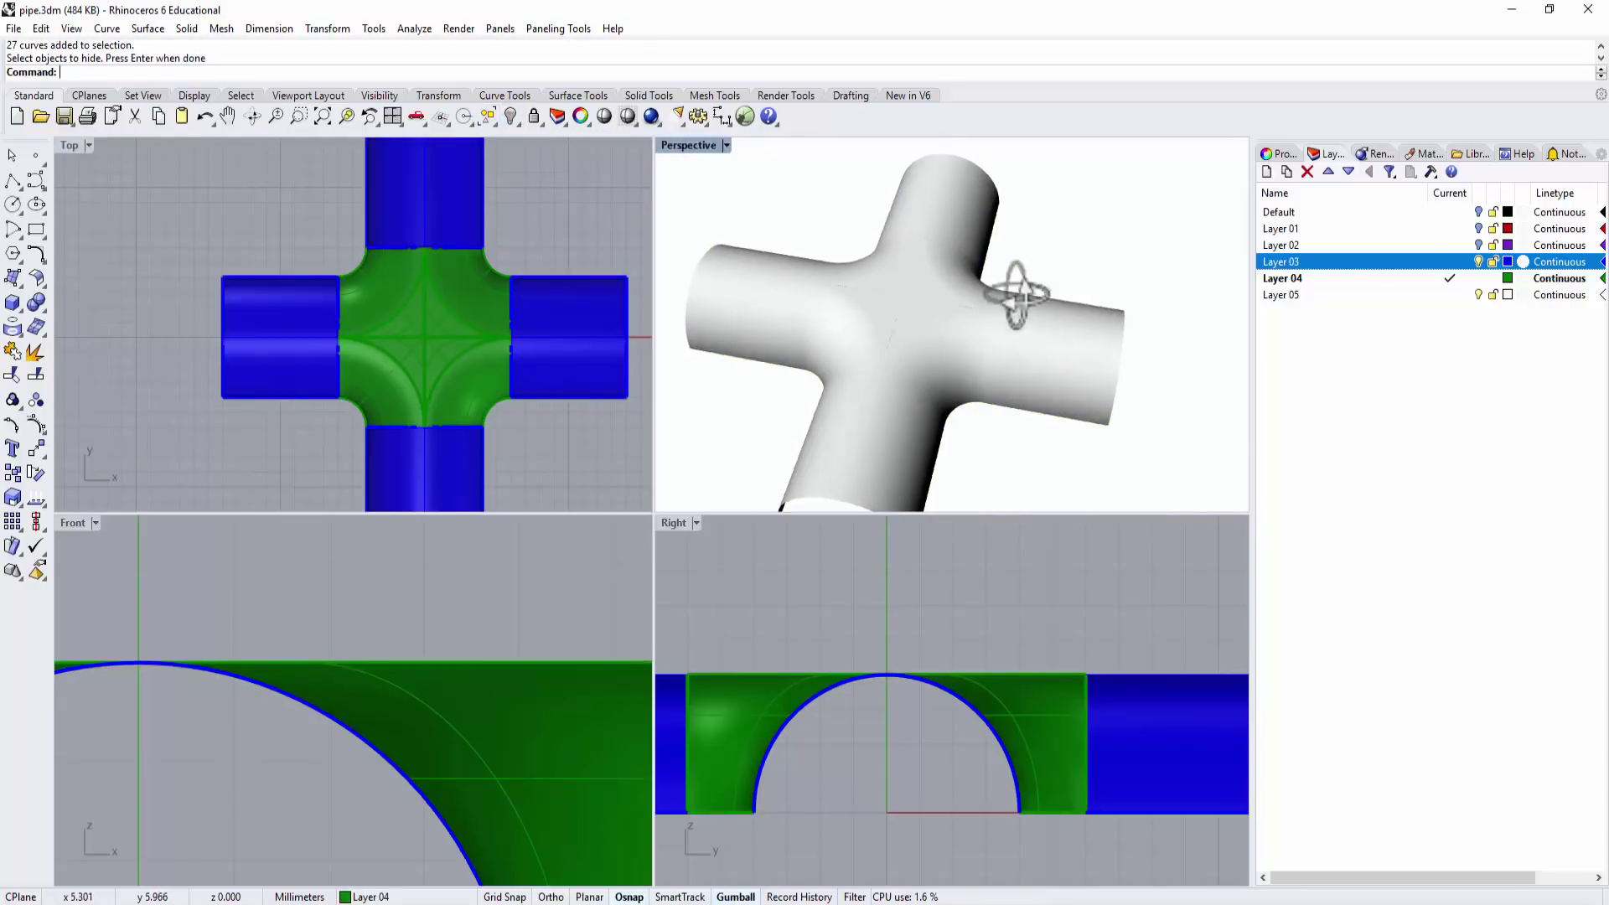
pyautogui.hotkey('ctrl', 'm')
pyautogui.moveTo(883, 415); pyautogui.dragTo(759, 459, button='right')
pyautogui.moveTo(767, 377); pyautogui.dragTo(747, 435, button='right')
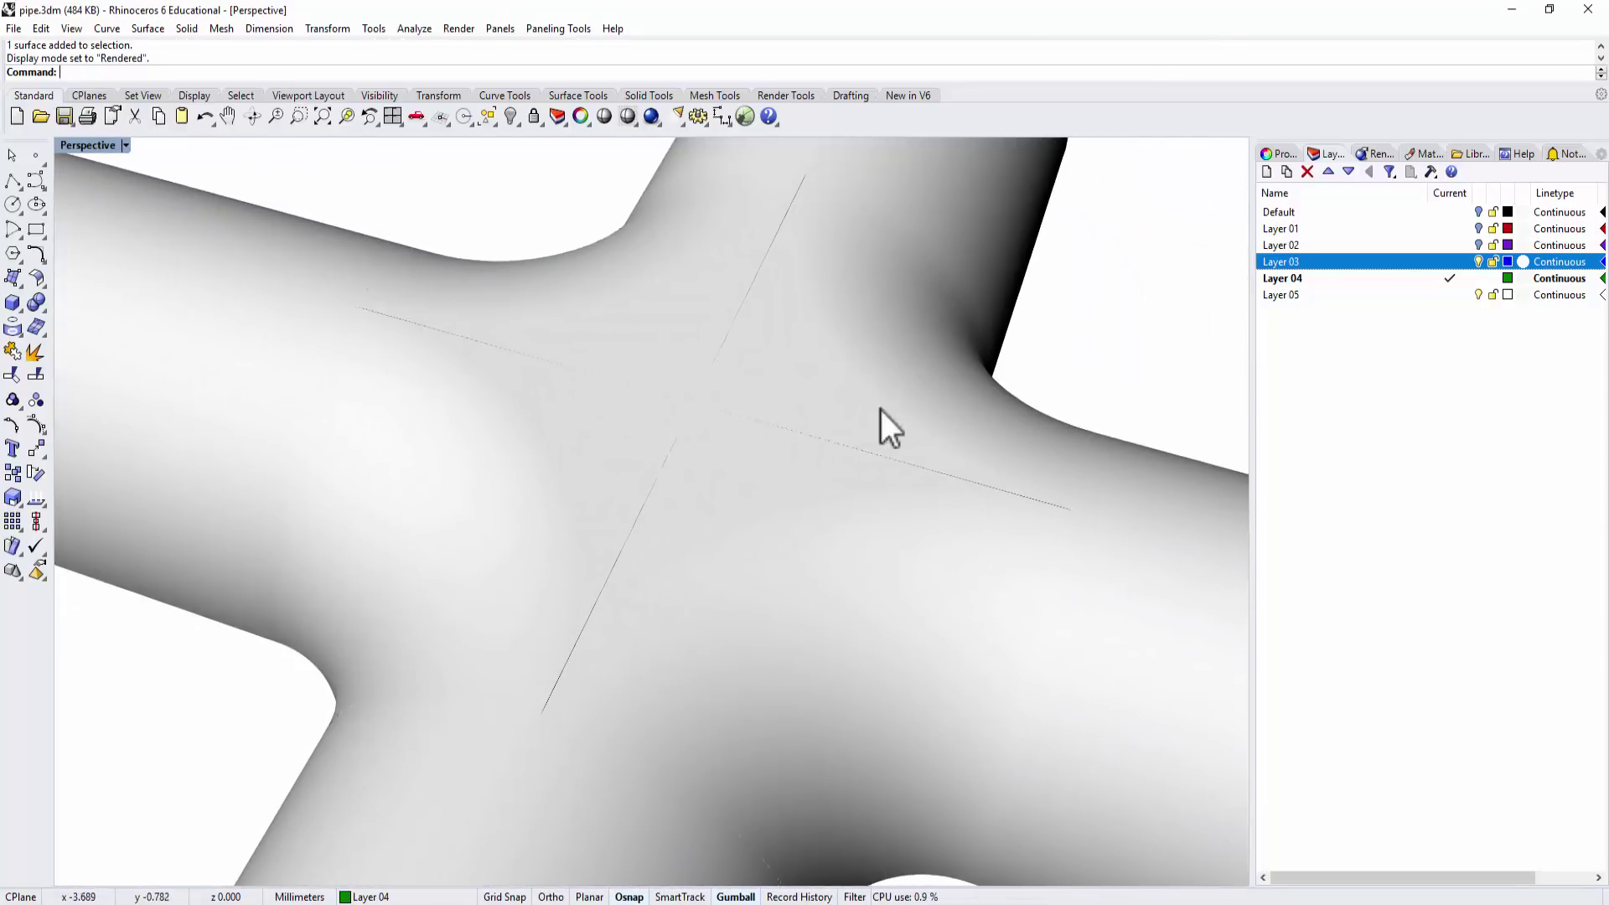
pyautogui.click(126, 145)
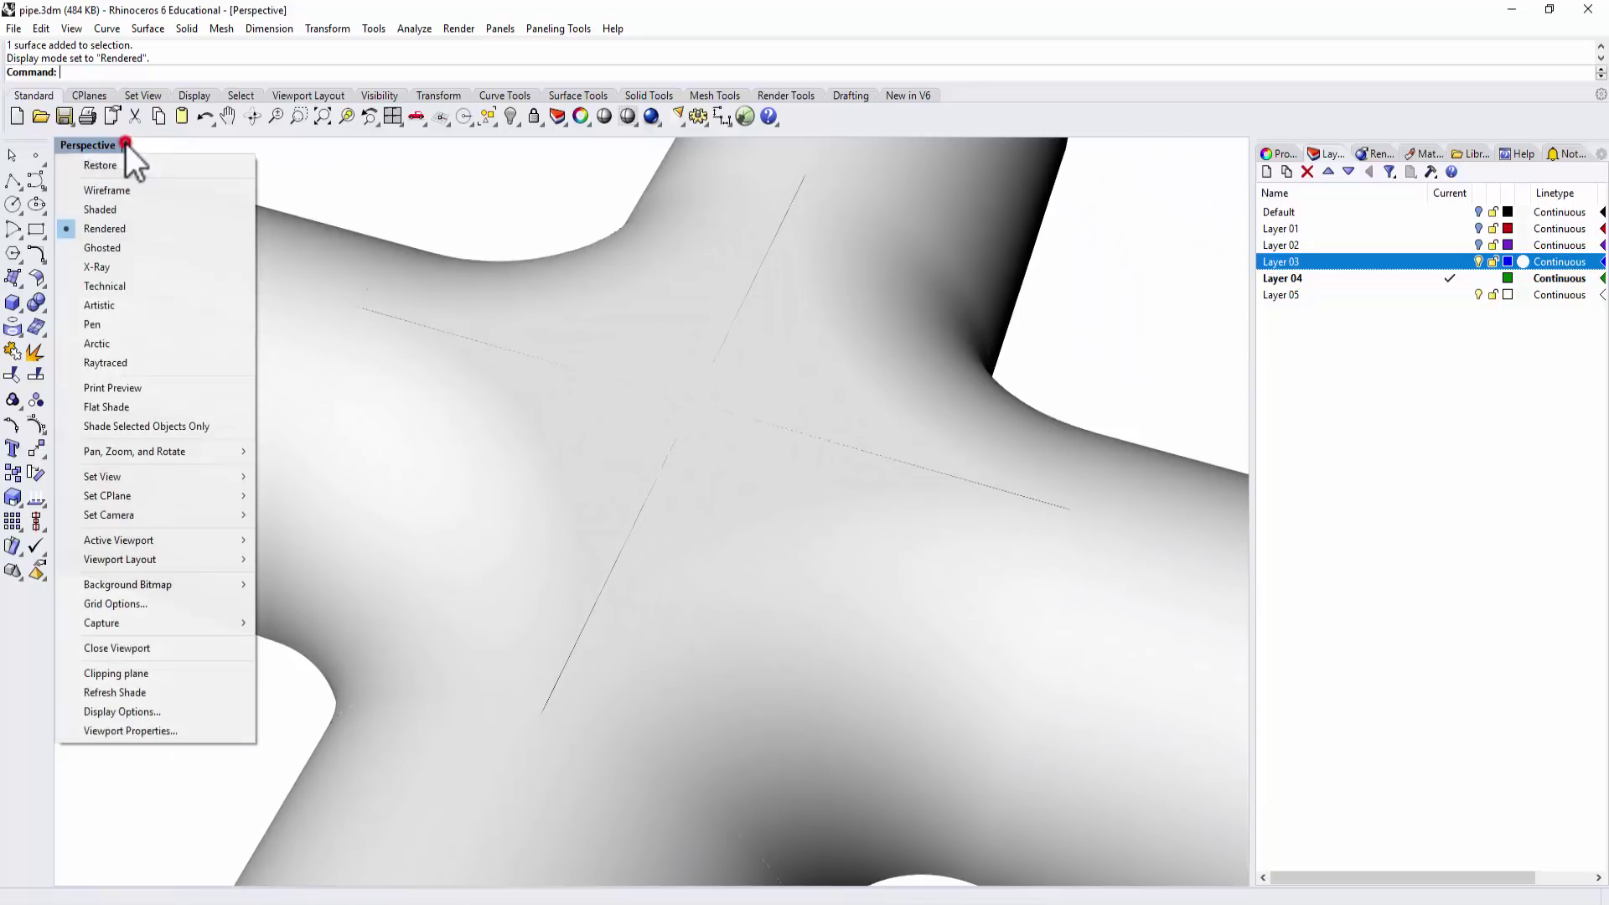
pyautogui.click(117, 246)
# Window-select all 12 cross pieces and join them into one open polysurface.
pyautogui.moveTo(712, 345); pyautogui.dragTo(801, 466, button='right')
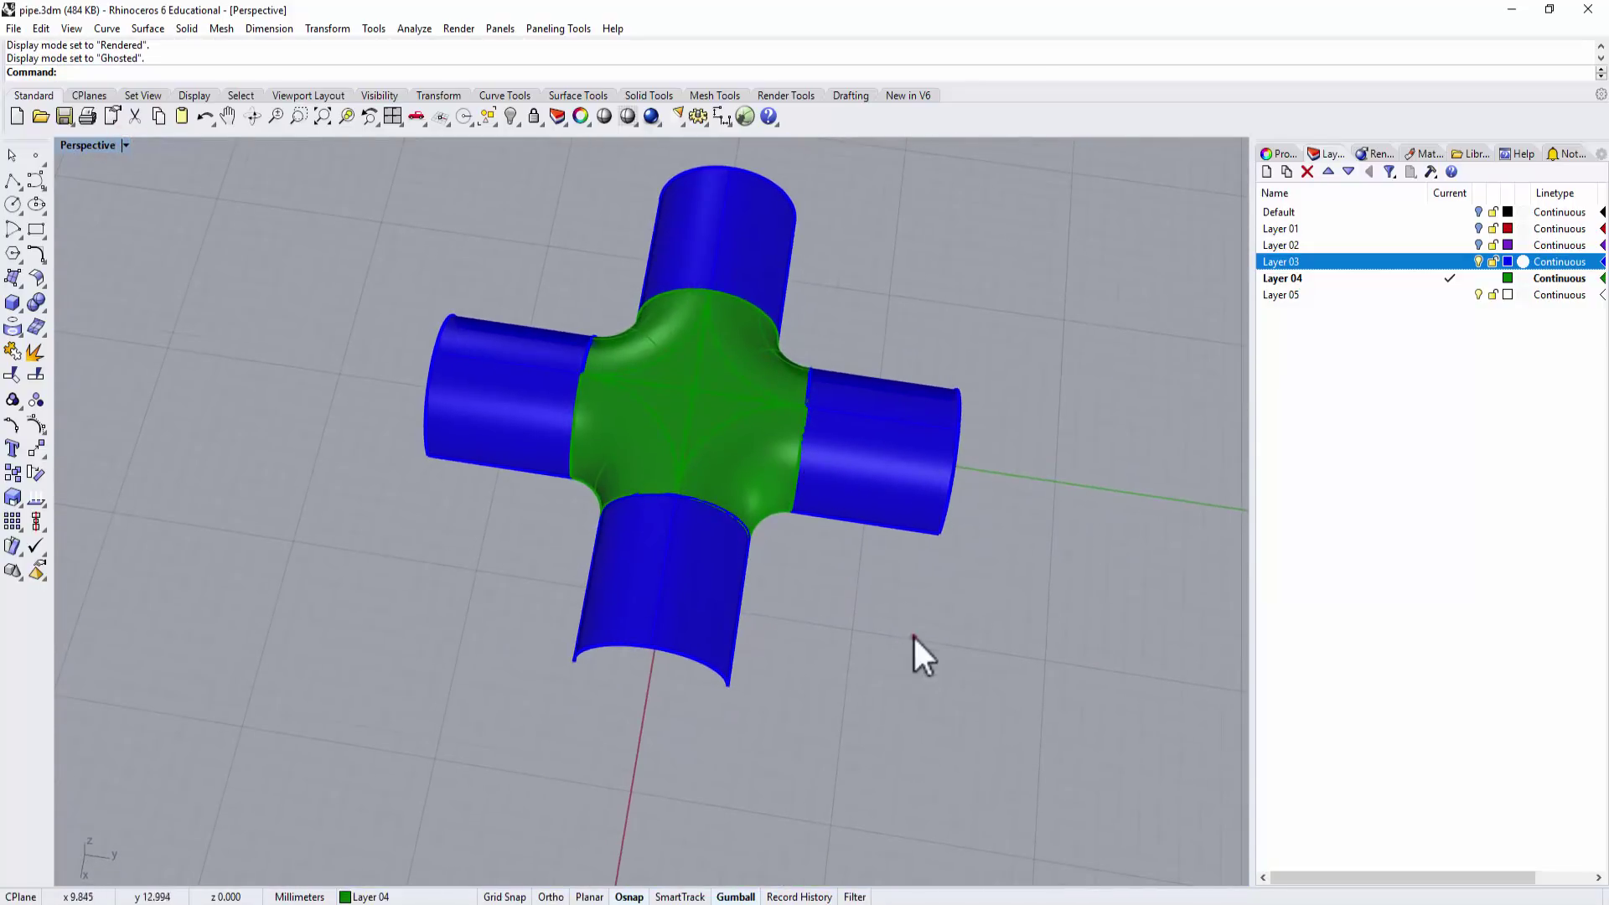
pyautogui.moveTo(913, 637); pyautogui.dragTo(452, 431)
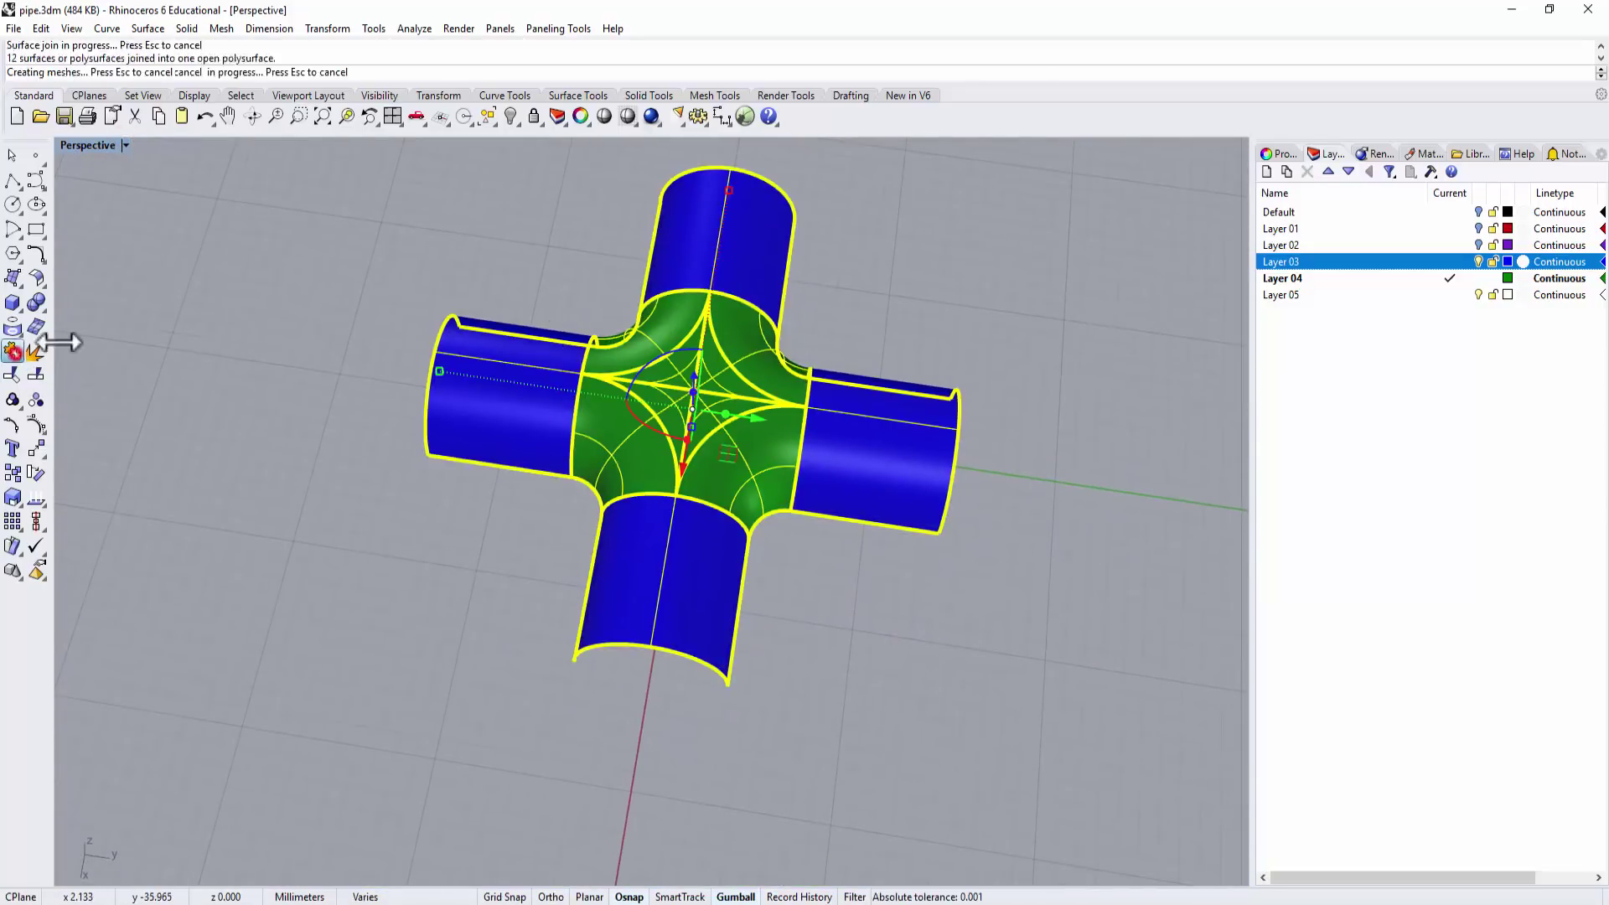
pyautogui.click(35, 353)
pyautogui.scroll(3, 711, 394)
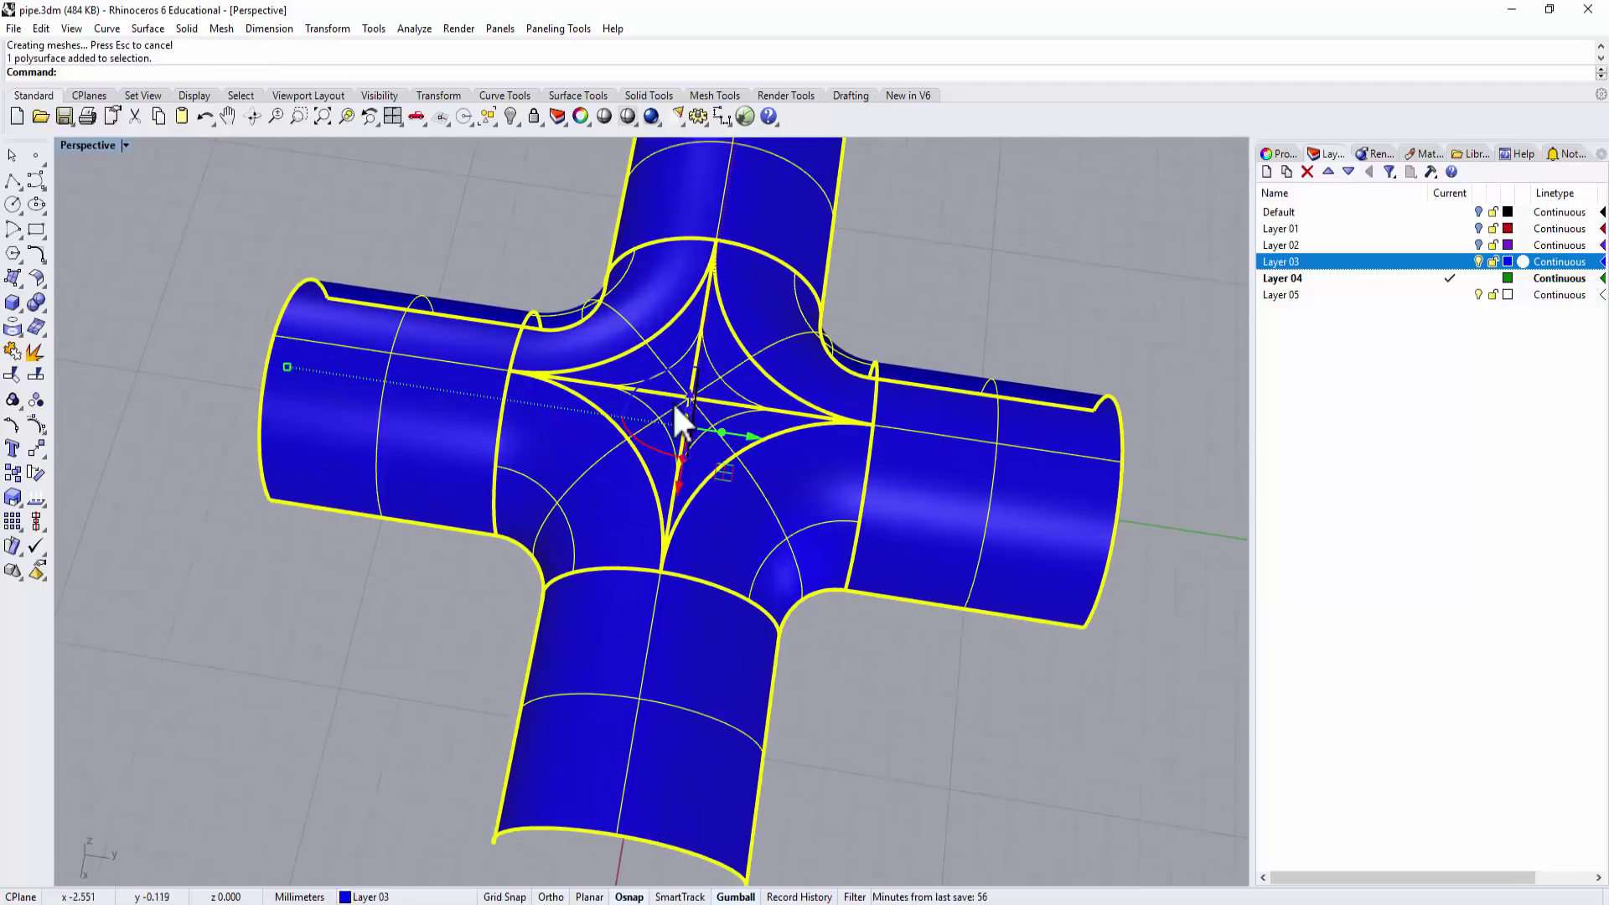
pyautogui.click(908, 330)
pyautogui.moveTo(909, 331); pyautogui.dragTo(881, 408, button='right')
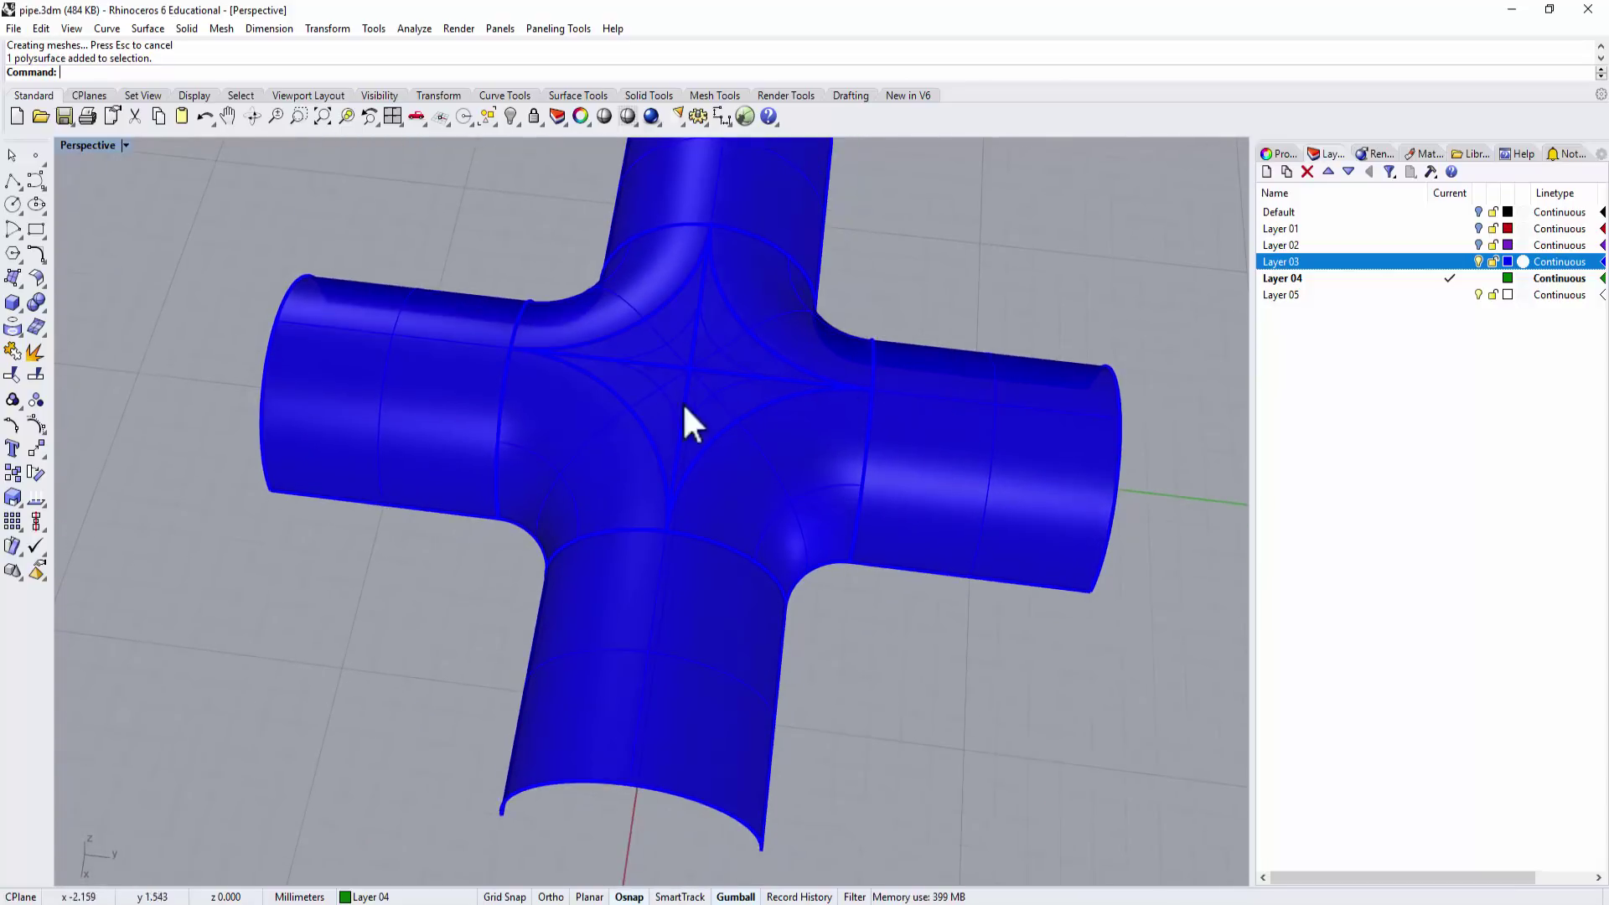
pyautogui.keyDown('shift'); pyautogui.moveTo(766, 443); pyautogui.dragTo(826, 496, button='right'); pyautogui.keyUp('shift')
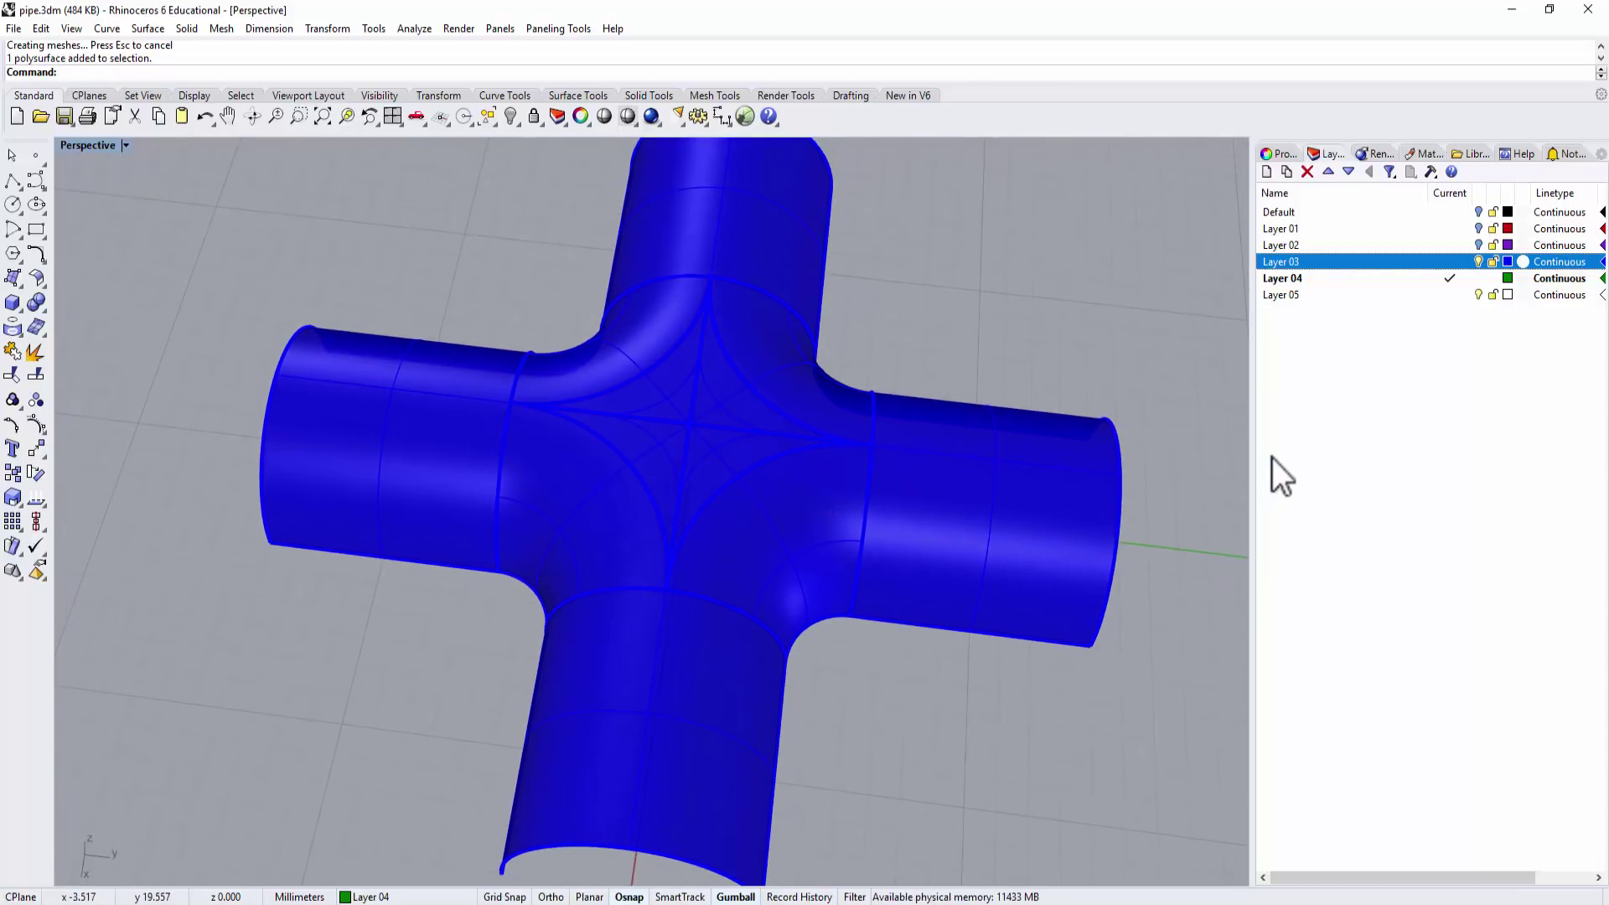
pyautogui.moveTo(872, 349); pyautogui.dragTo(851, 334, button='right')
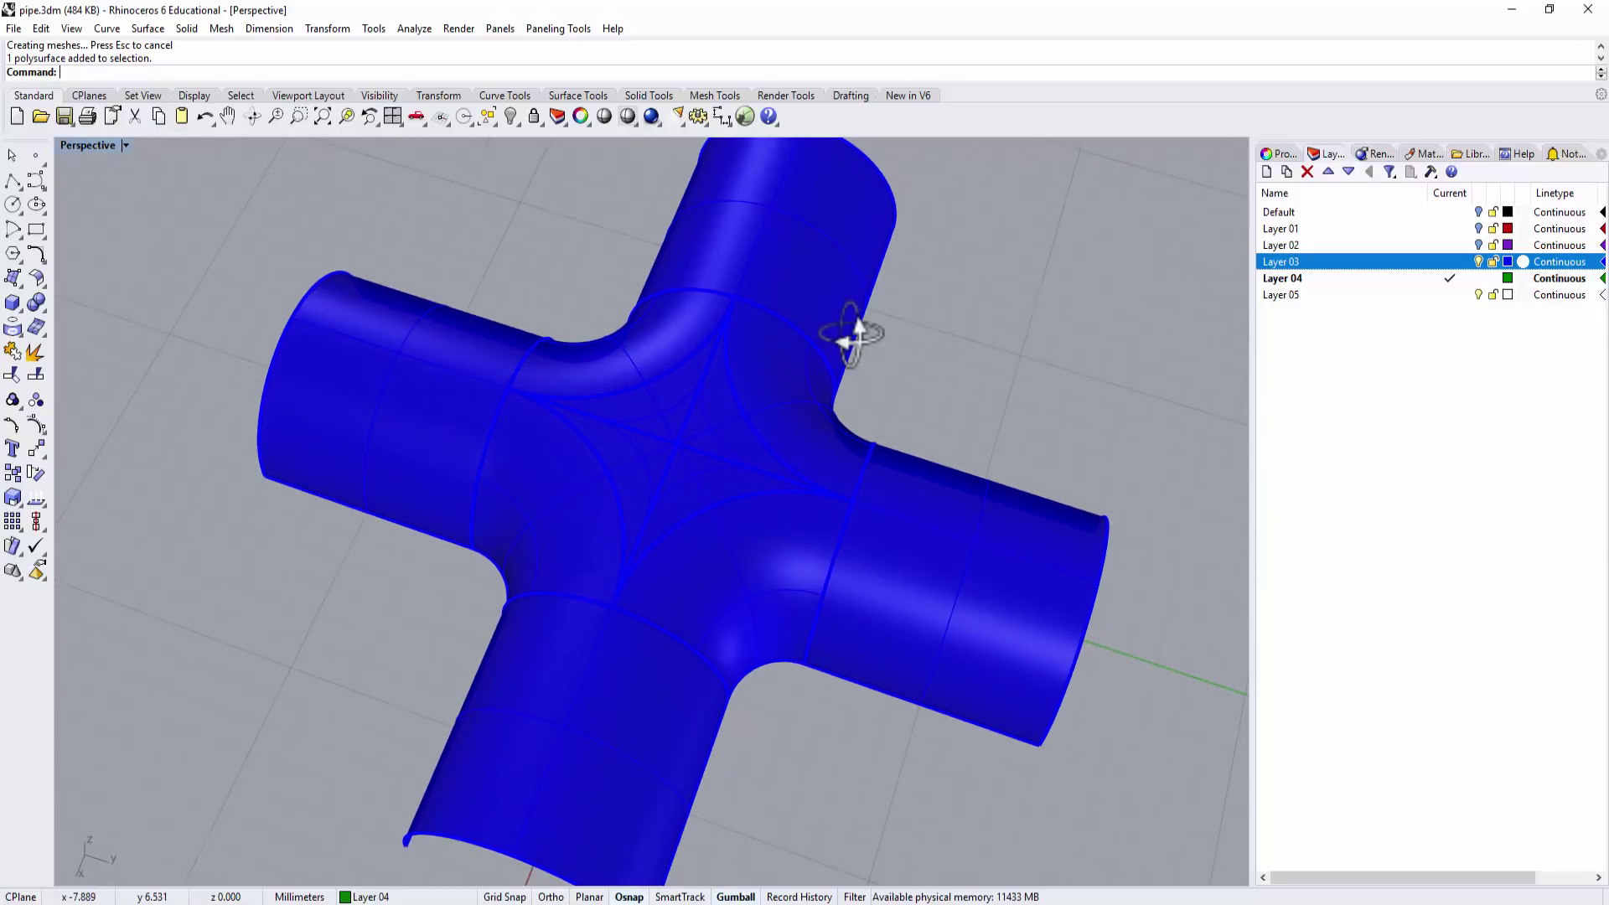
pyautogui.write('Zebra')
pyautogui.press('Return')
pyautogui.click(426, 31)
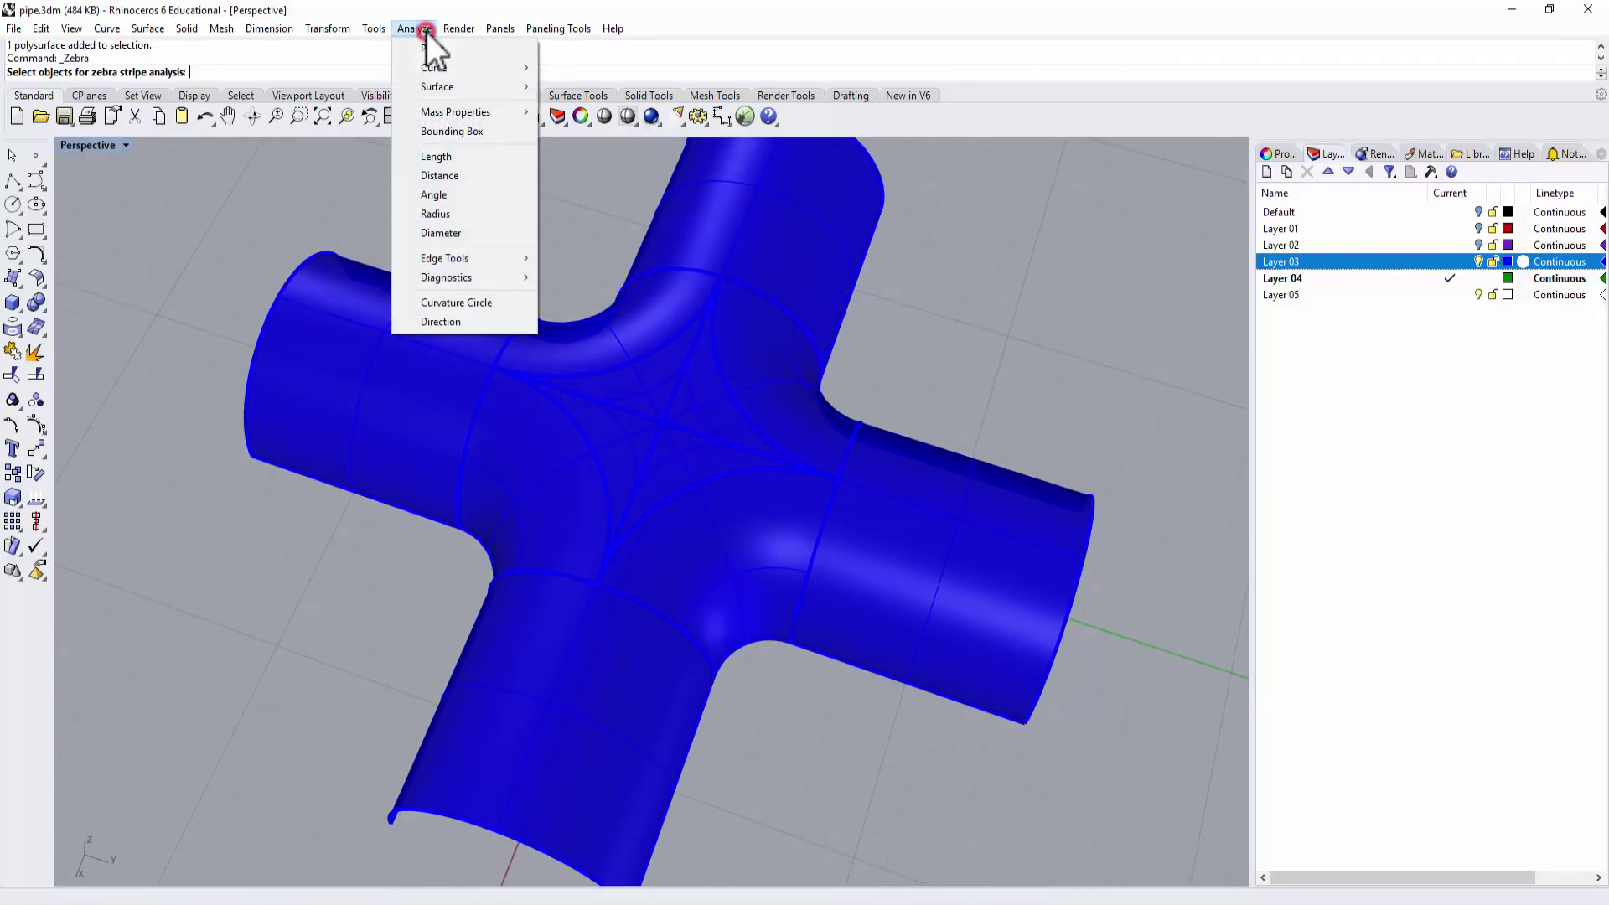
pyautogui.click(439, 84)
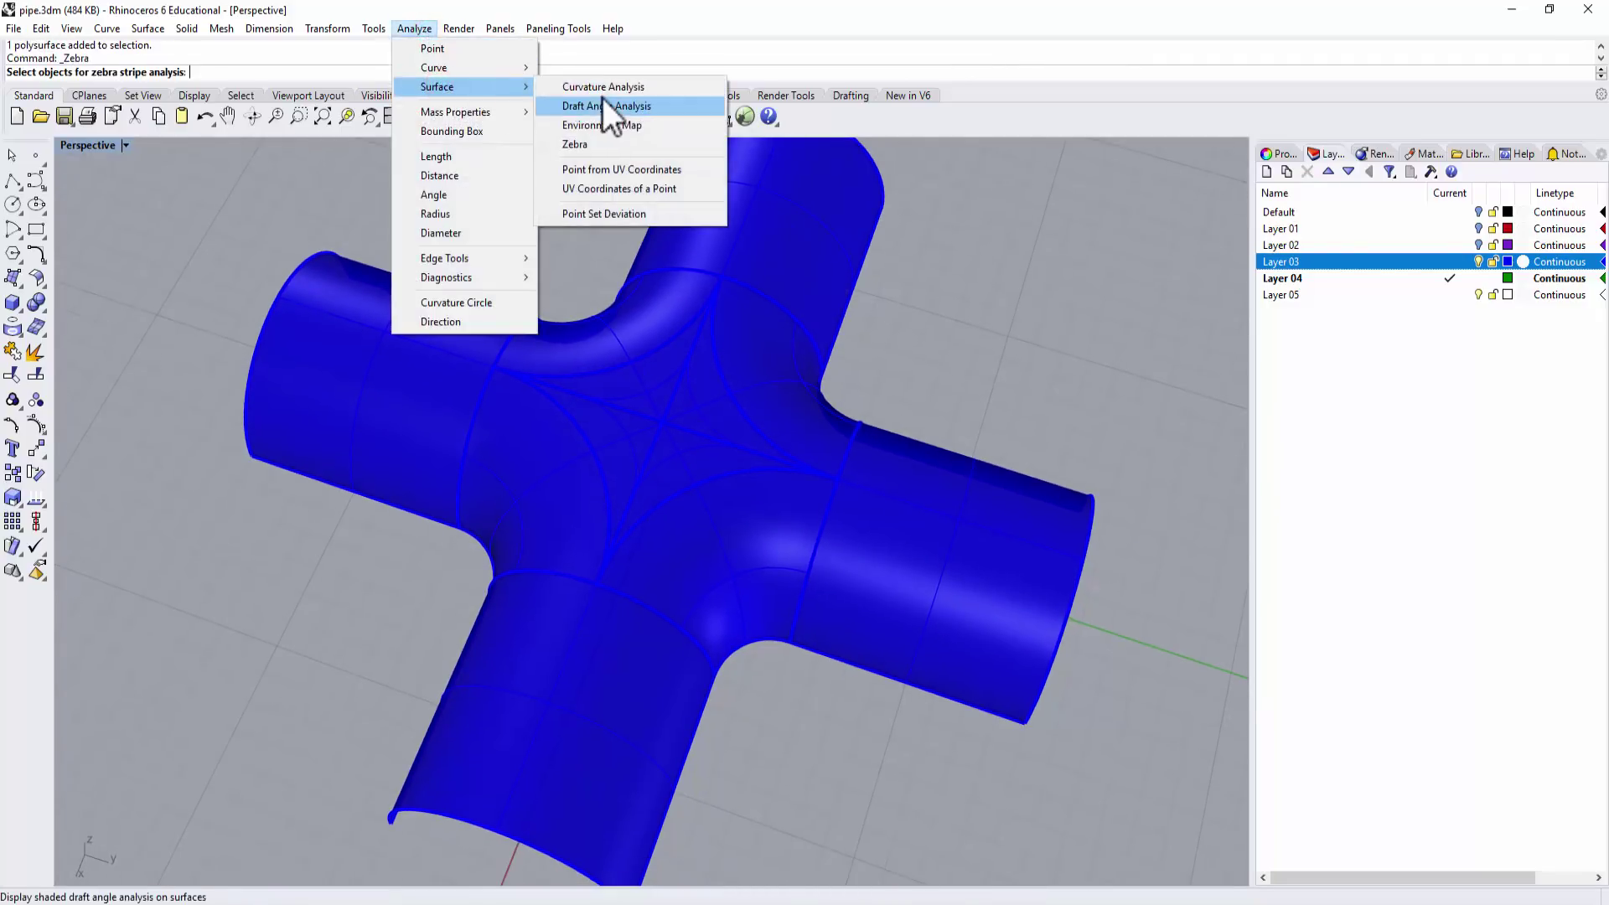
pyautogui.click(603, 143)
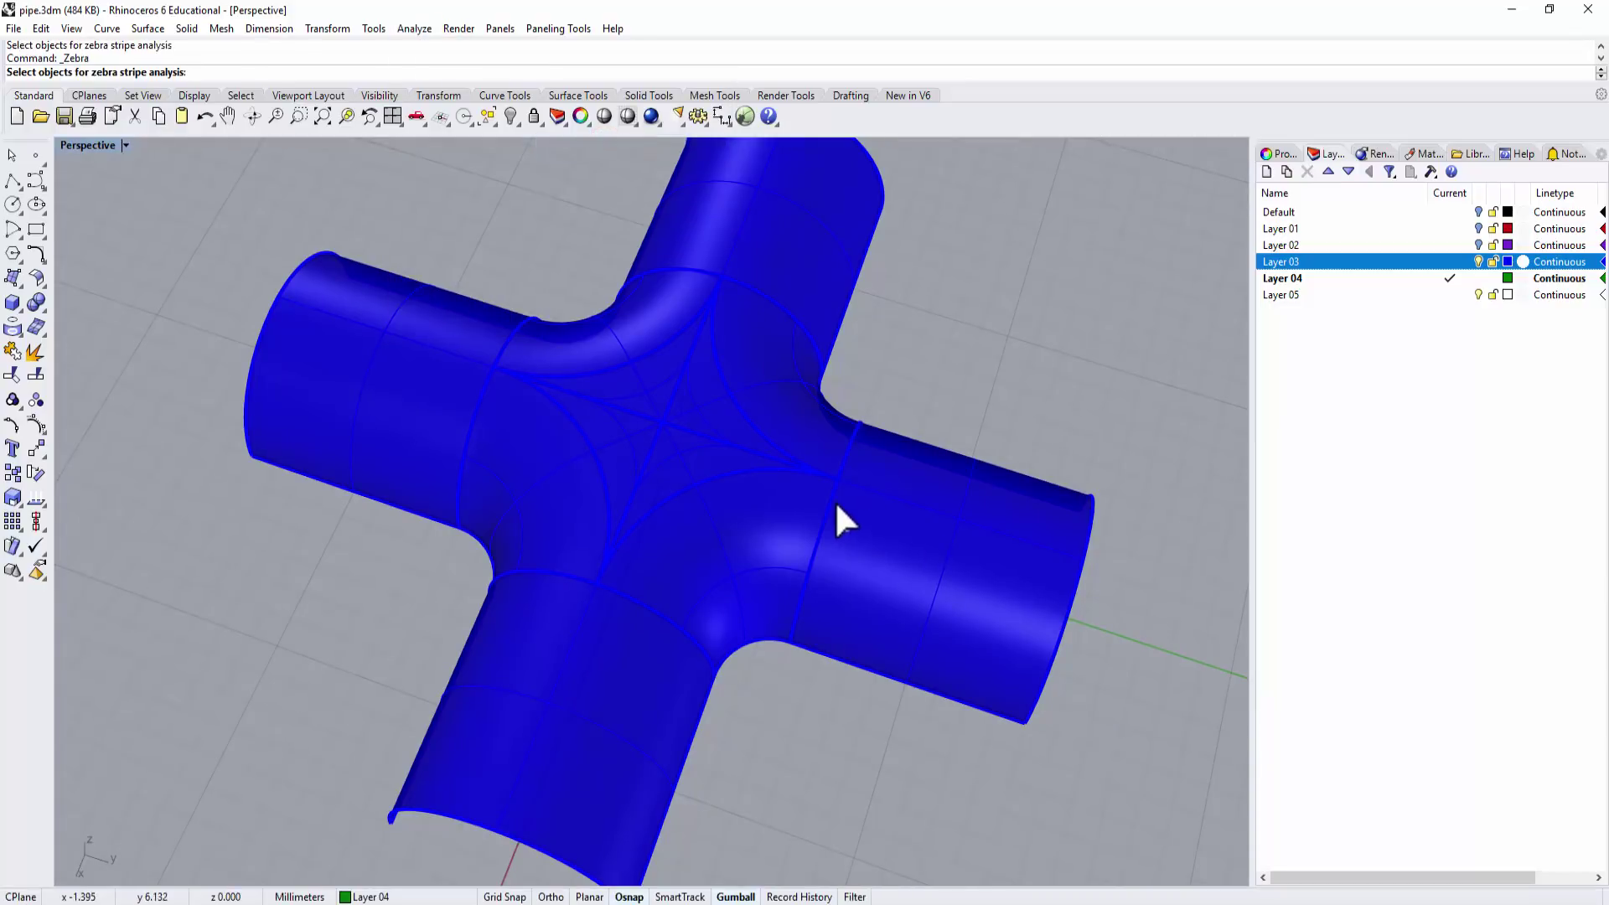
pyautogui.click(743, 511)
pyautogui.press('Return')
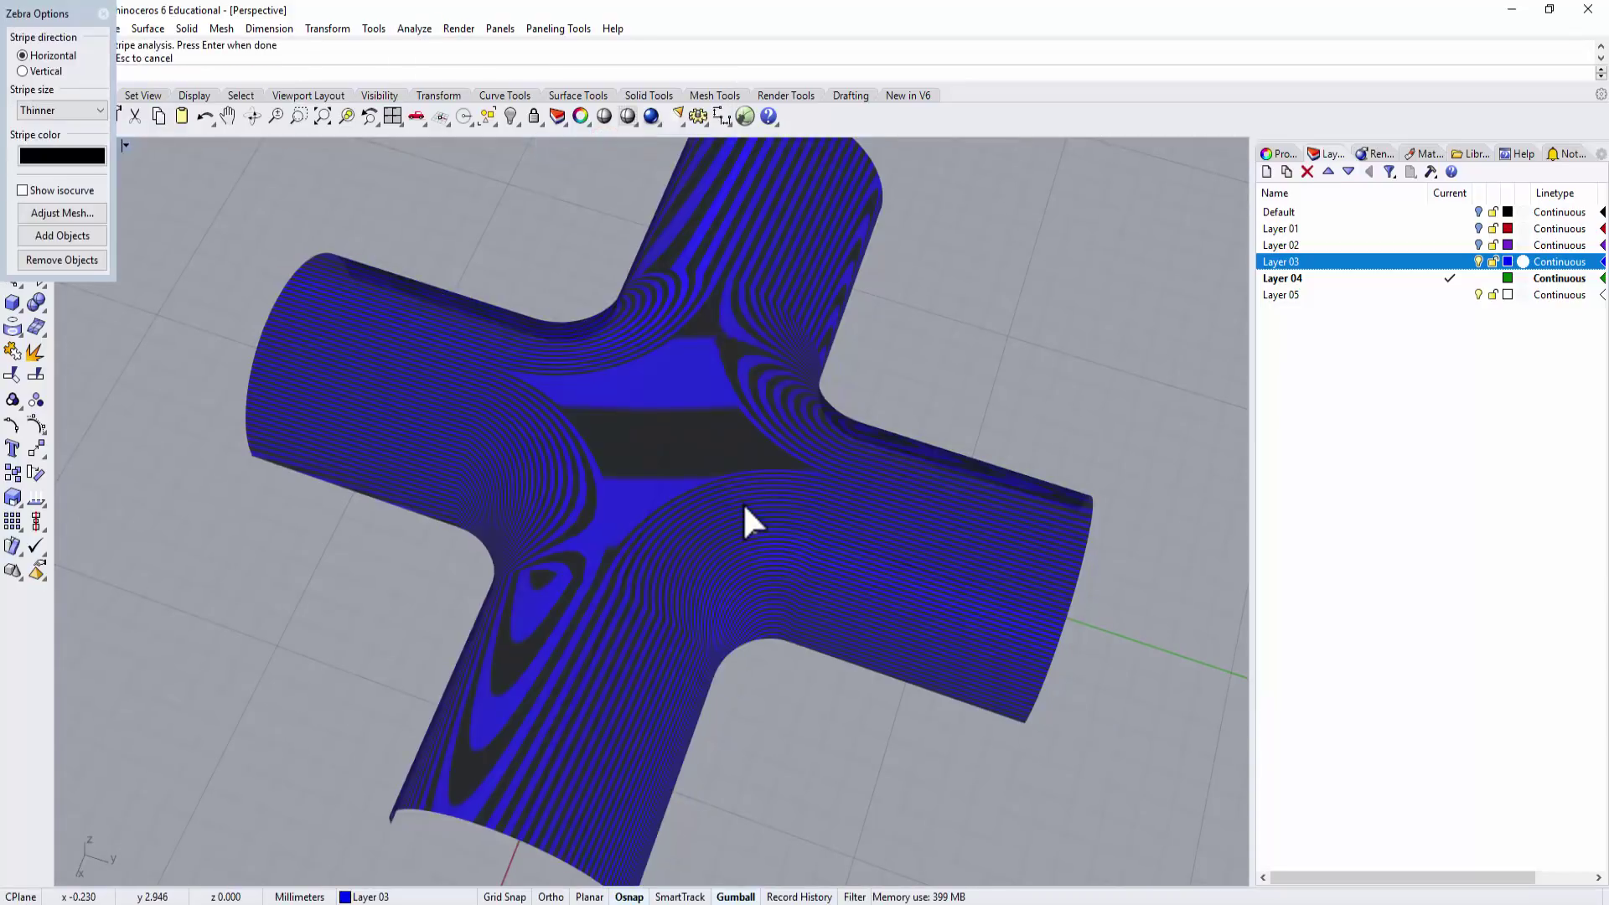
pyautogui.moveTo(786, 506); pyautogui.dragTo(752, 524, button='right')
pyautogui.scroll(4, 674, 602)
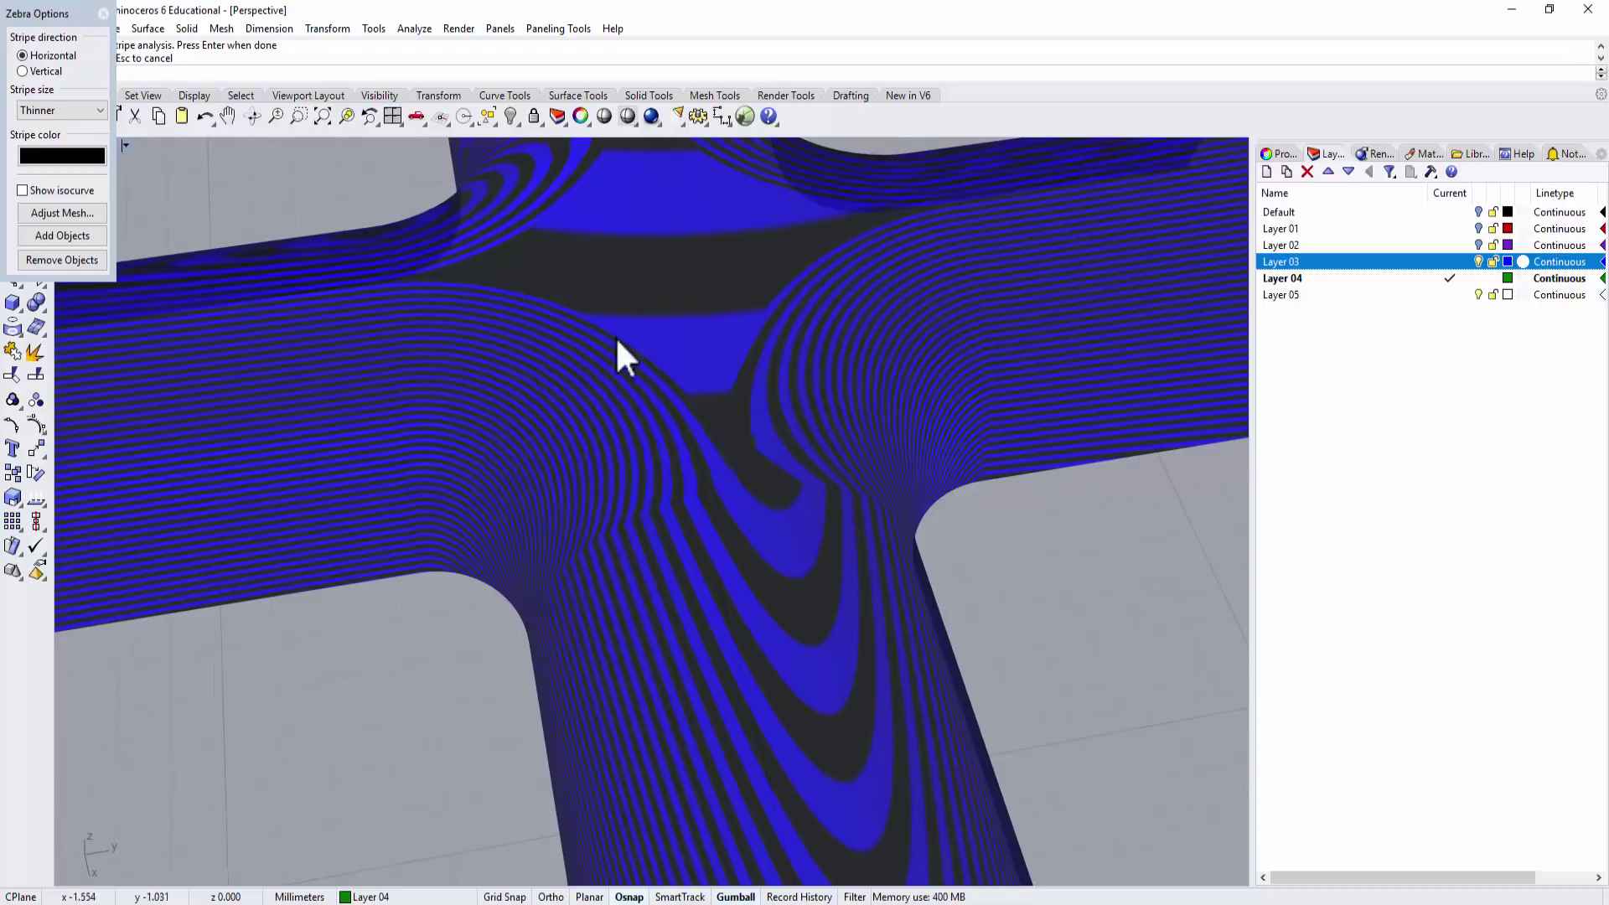
pyautogui.moveTo(633, 365); pyautogui.dragTo(760, 422, button='right')
pyautogui.scroll(-5, 838, 469)
pyautogui.moveTo(898, 503); pyautogui.dragTo(675, 308, button='right')
pyautogui.moveTo(57, 14); pyautogui.dragTo(325, 204)
pyautogui.click(378, 203)
pyautogui.moveTo(945, 389); pyautogui.dragTo(892, 438, button='right')
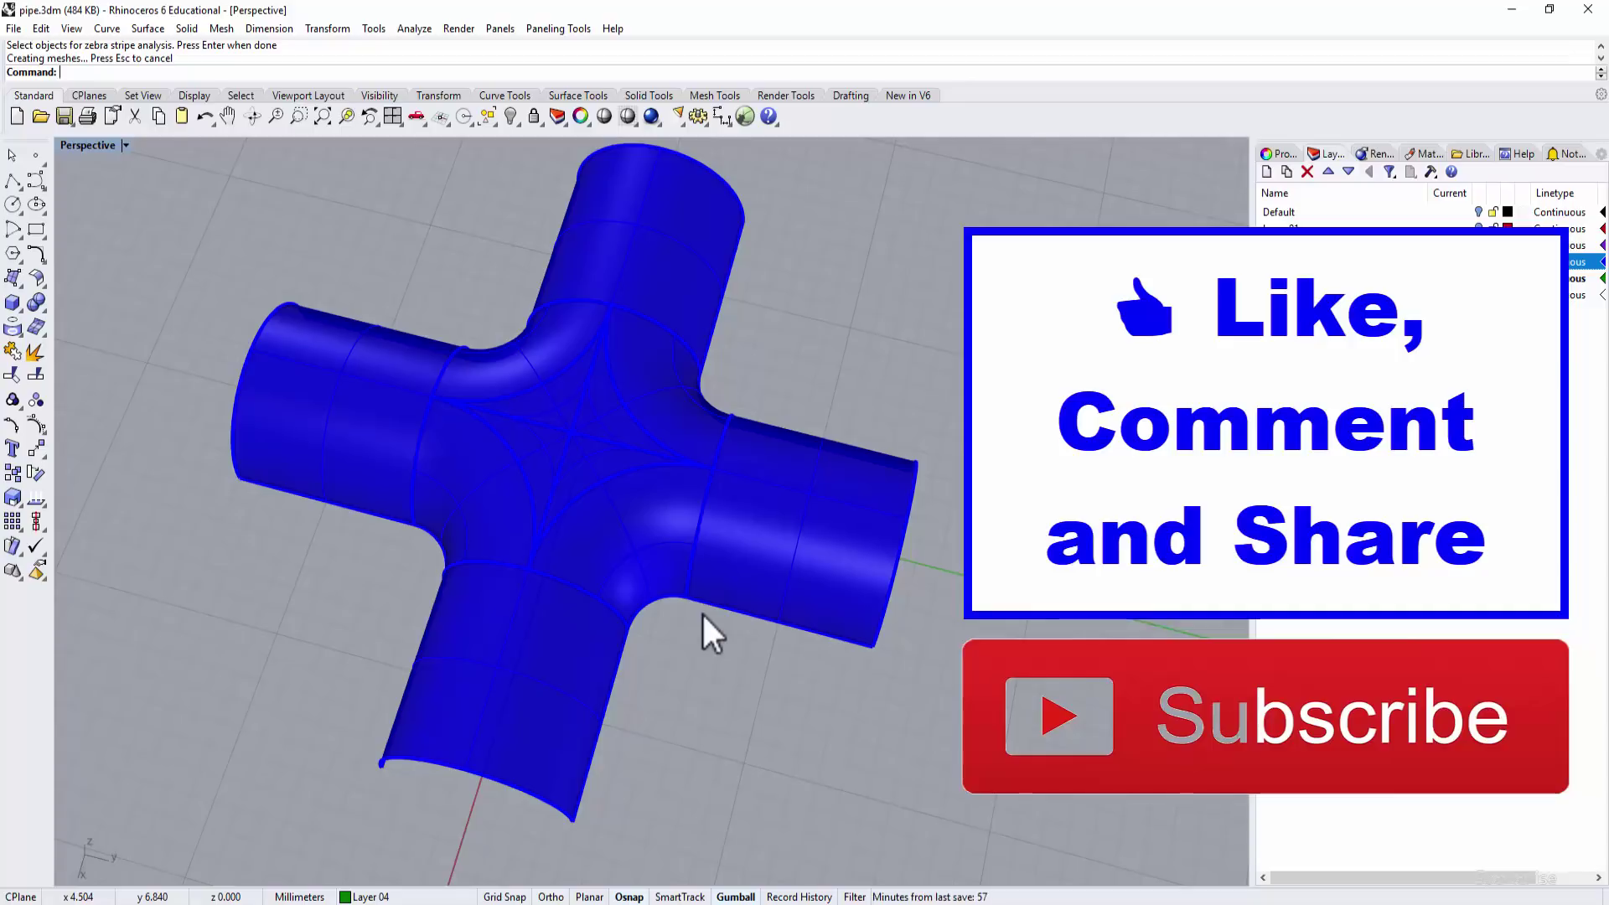
pyautogui.moveTo(703, 615); pyautogui.dragTo(858, 591, button='right')
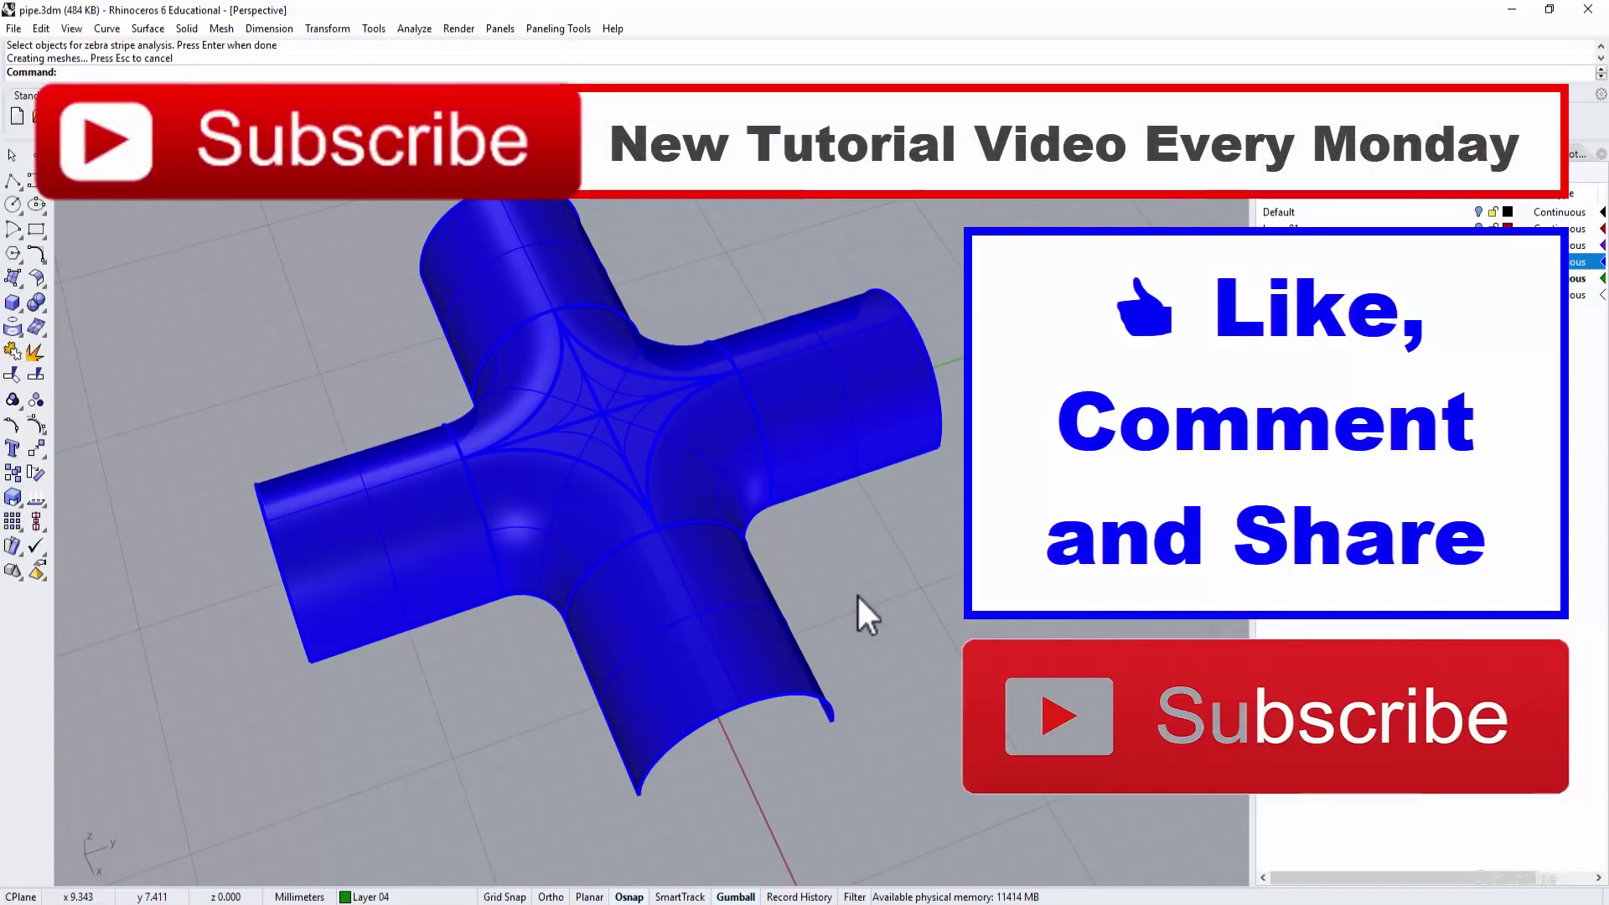